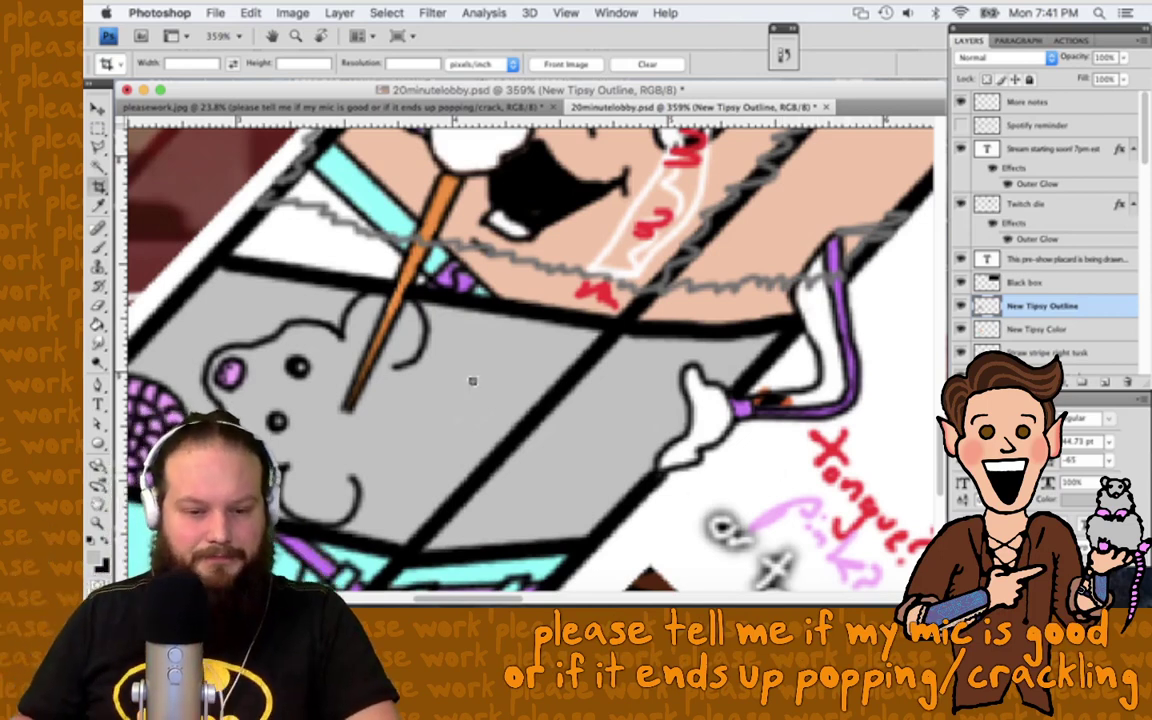
Step: Create a new layer and move it to the top of the layer stack
key("v")
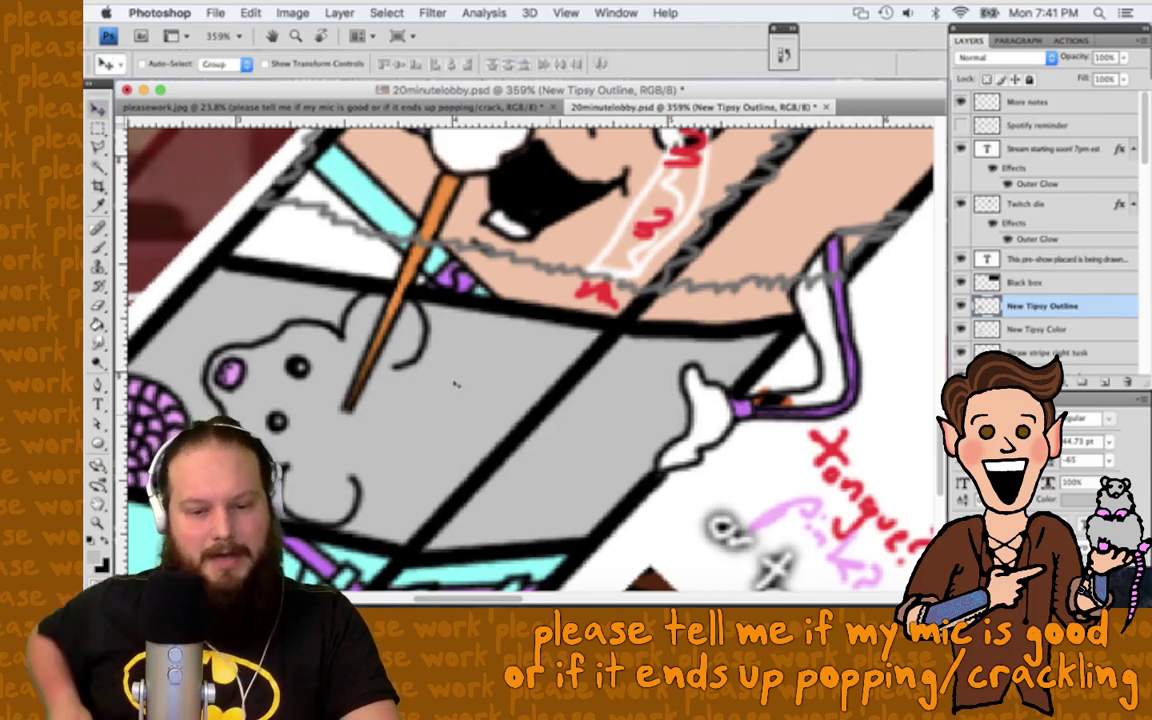
key("alt+bracketleft")
scroll(455, 385, "down", 2)
scroll(455, 385, "left", 3)
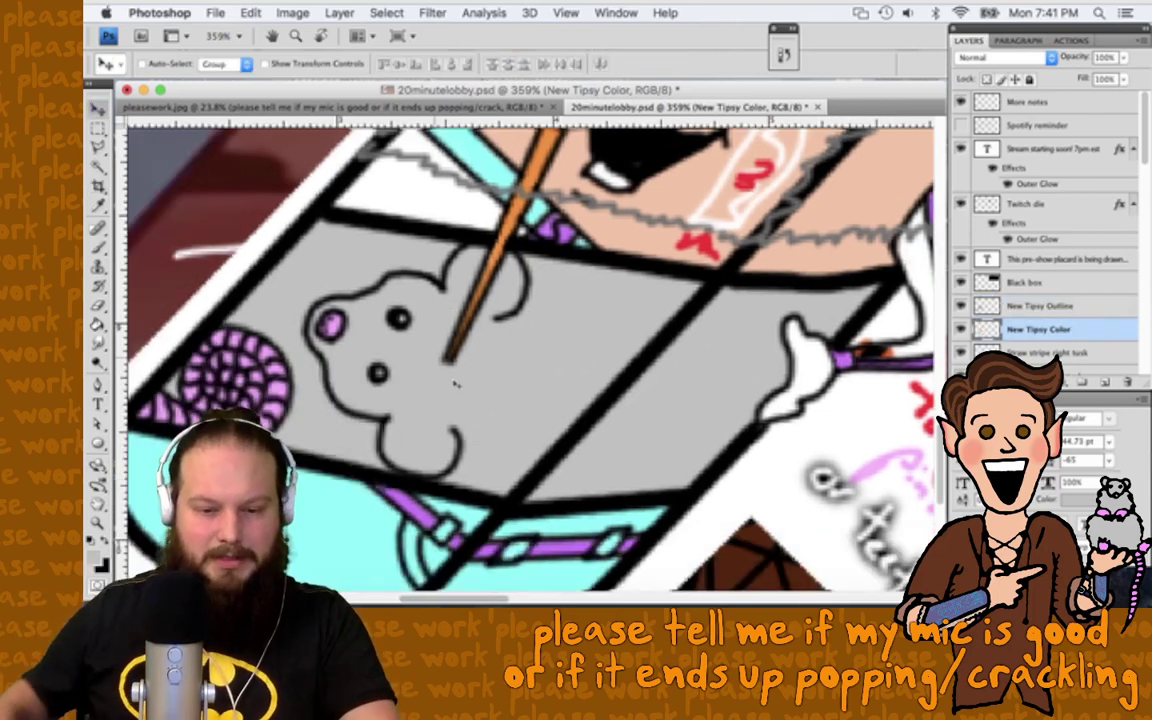
key("b")
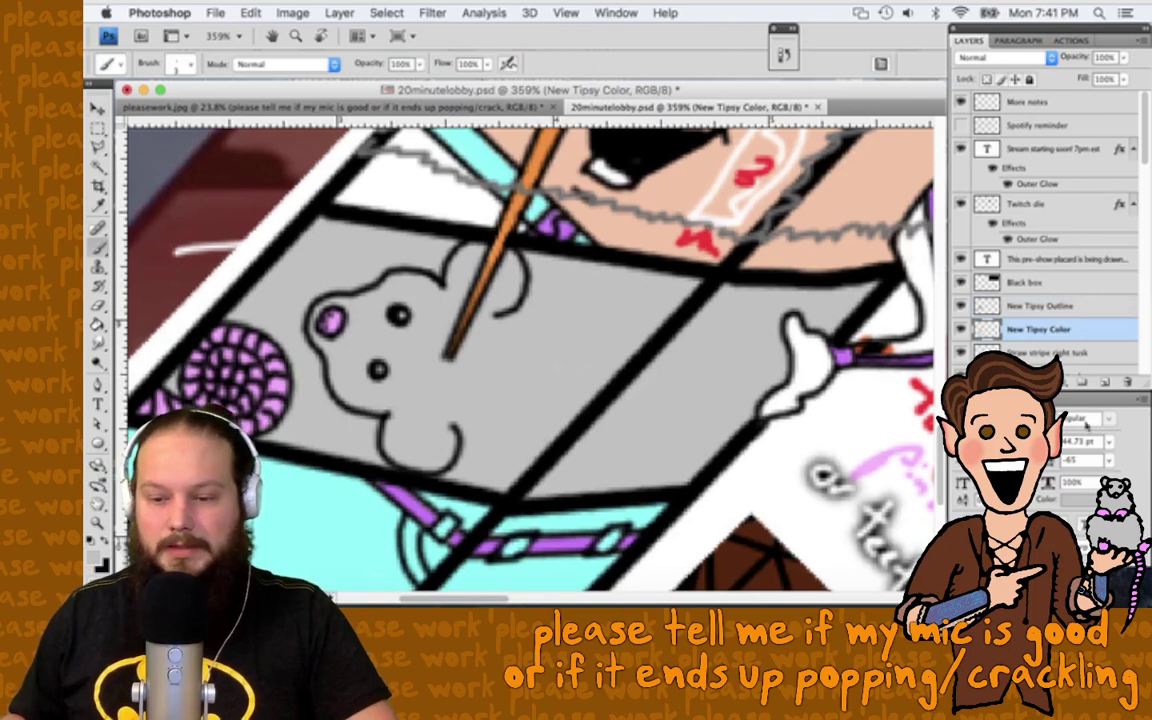
key("ctrl+alt+shift+n")
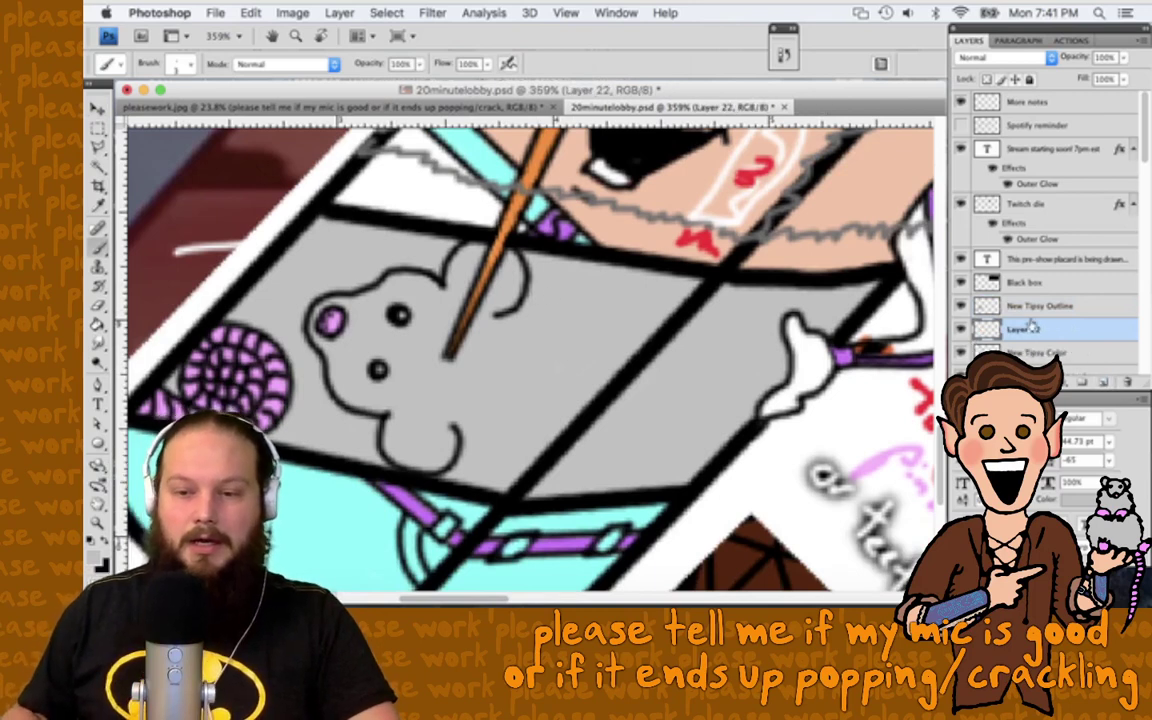
key("ctrl+shift+bracketright")
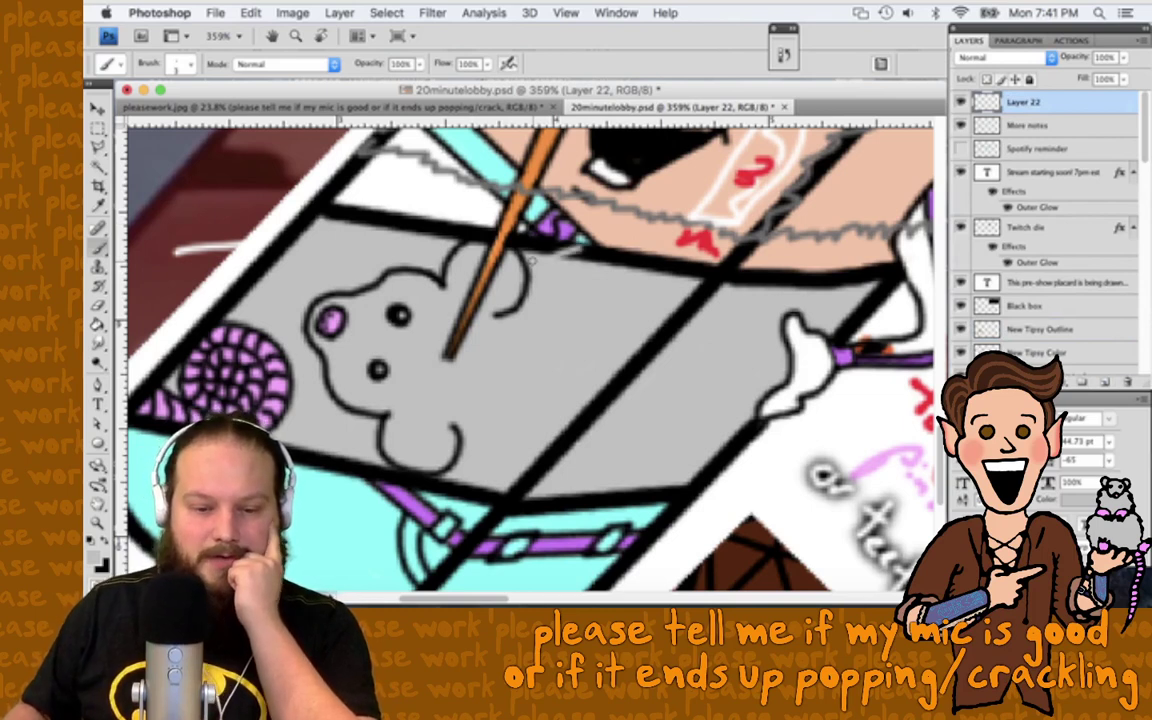
Step: Brush rough light grey fur strokes over the upper and lower black edges of the grey section with the mouse face
left_click_drag(560, 247, 893, 272)
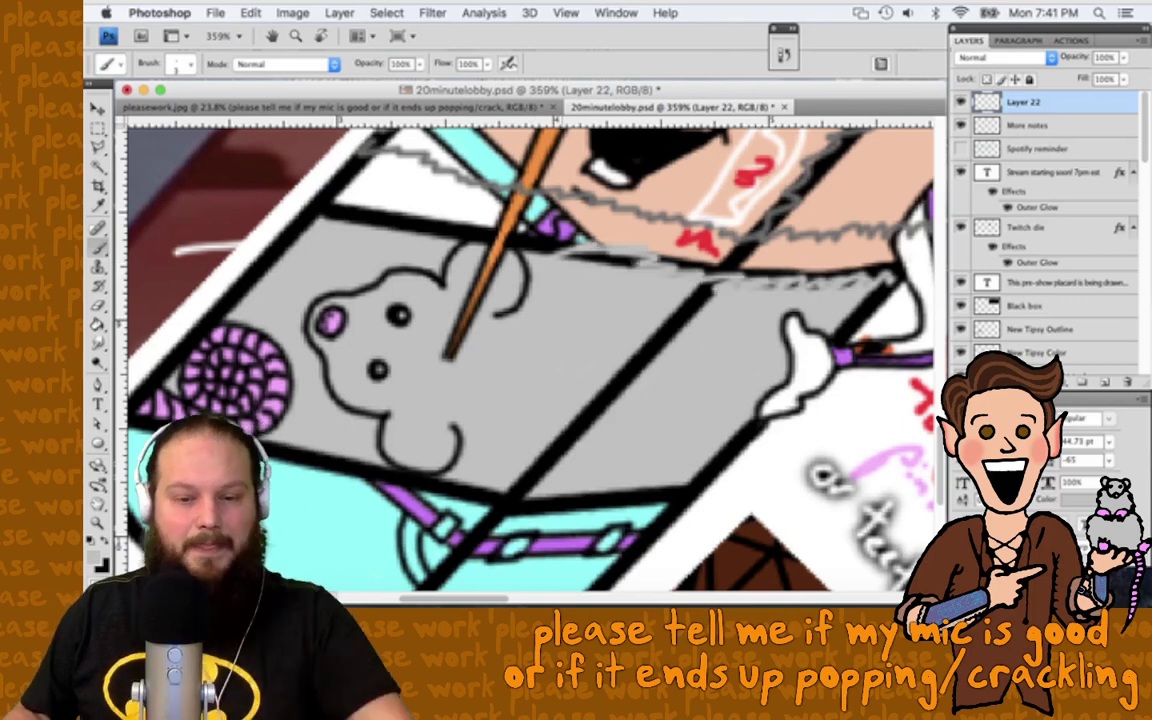
left_click_drag(403, 438, 533, 464)
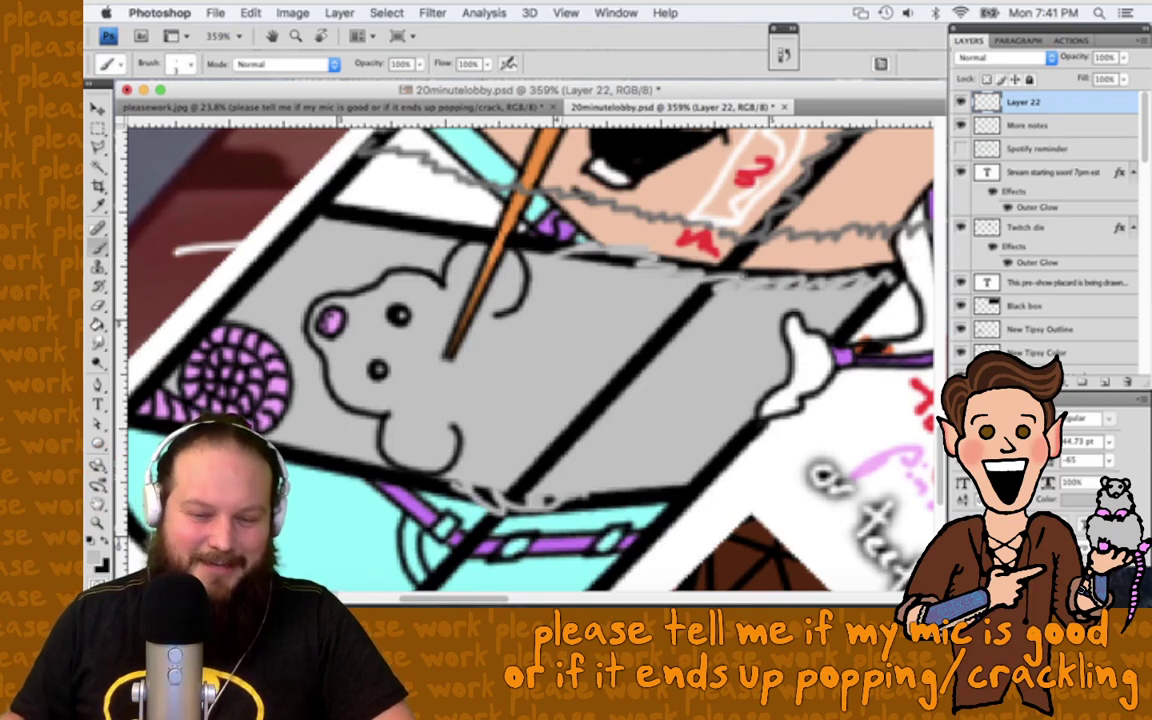
left_click_drag(506, 497, 688, 482)
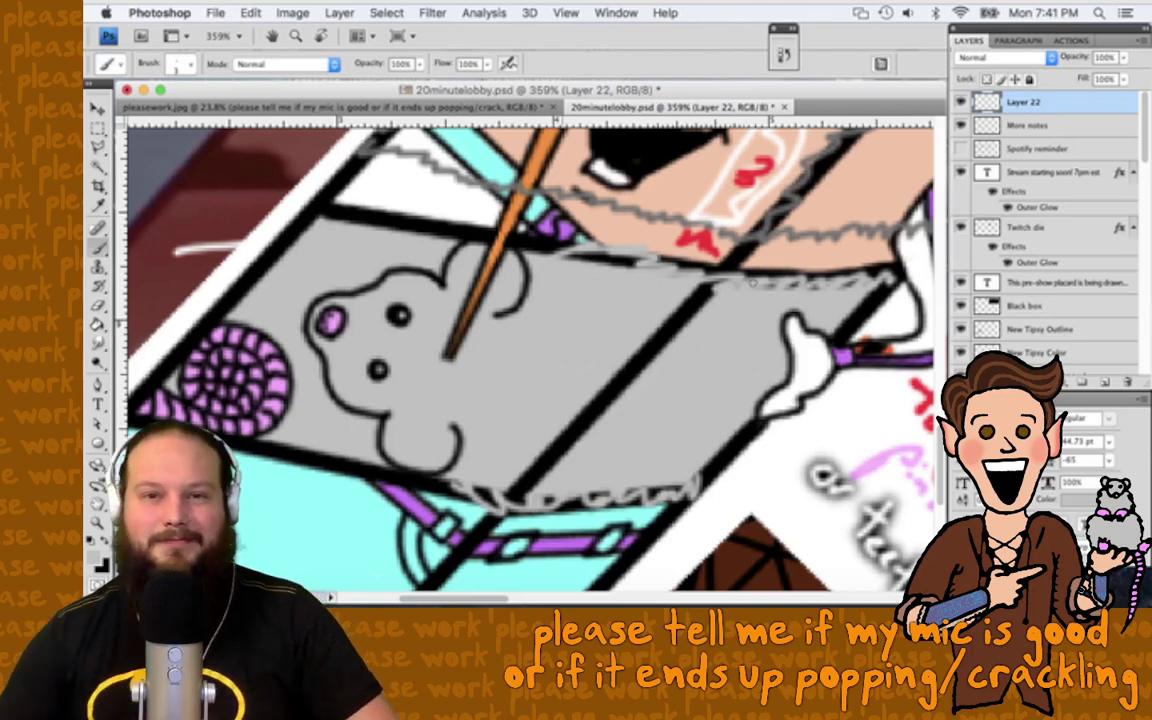
left_click_drag(752, 283, 797, 290)
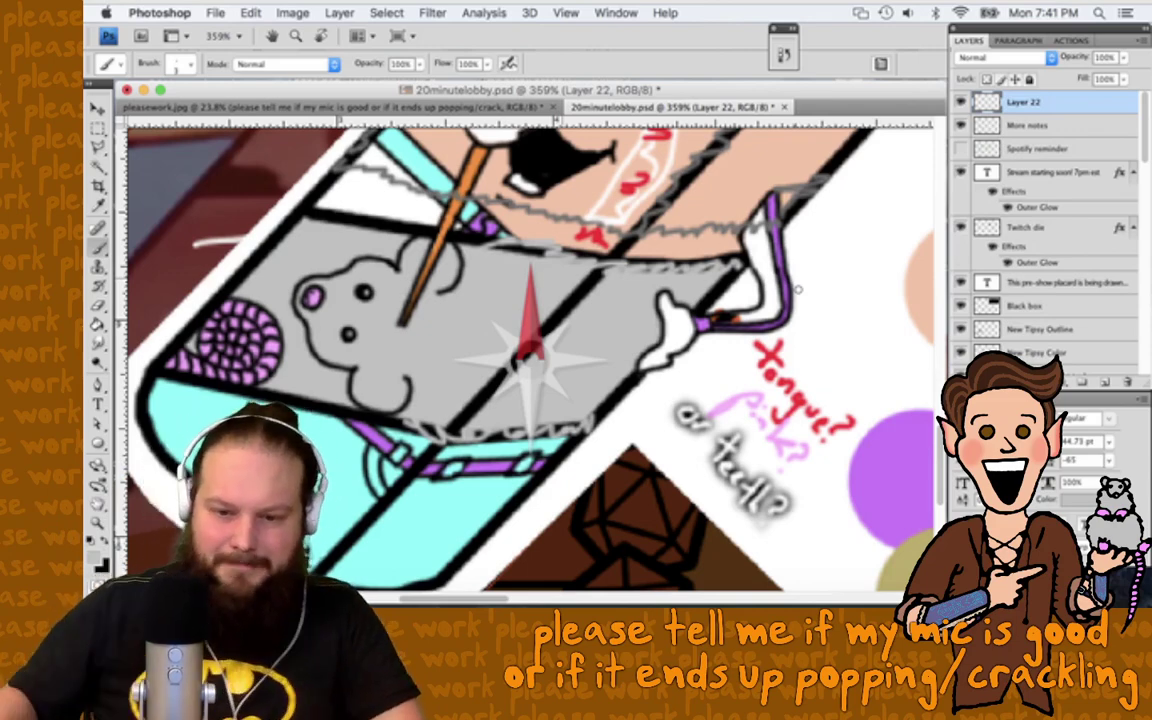
left_click_drag(797, 289, 857, 273)
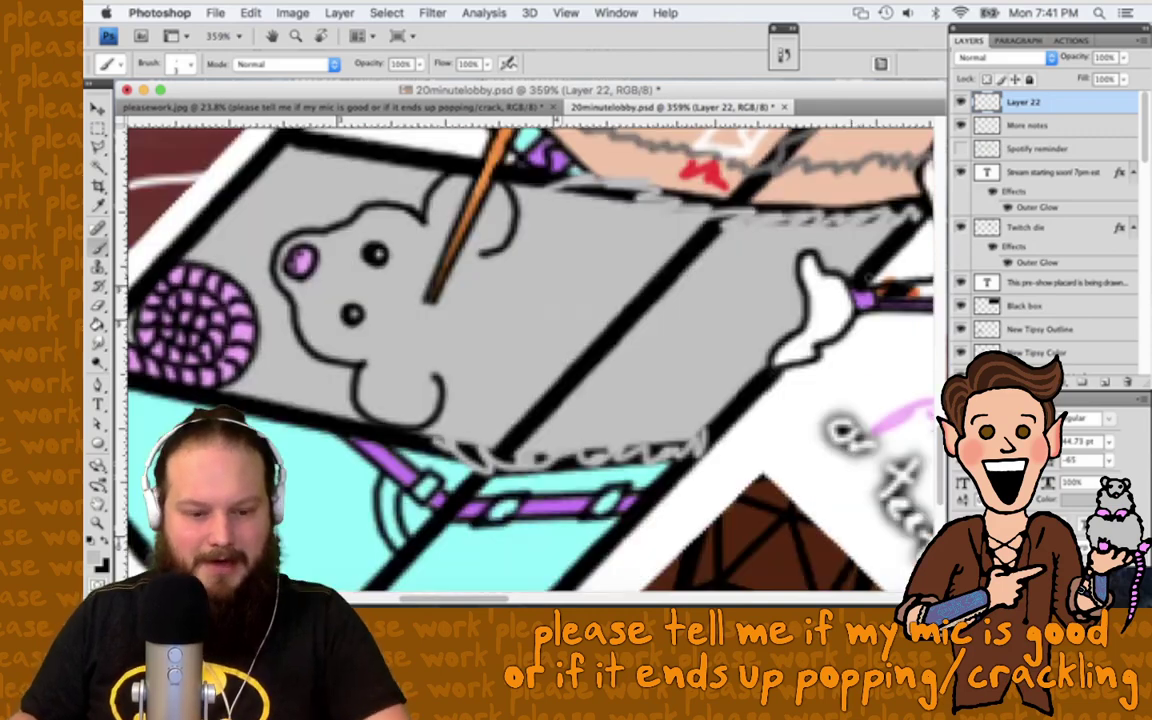
Step: Merge the top layer down into More notes and adjust the brush size
right_click(446, 196)
key("ctrl+e")
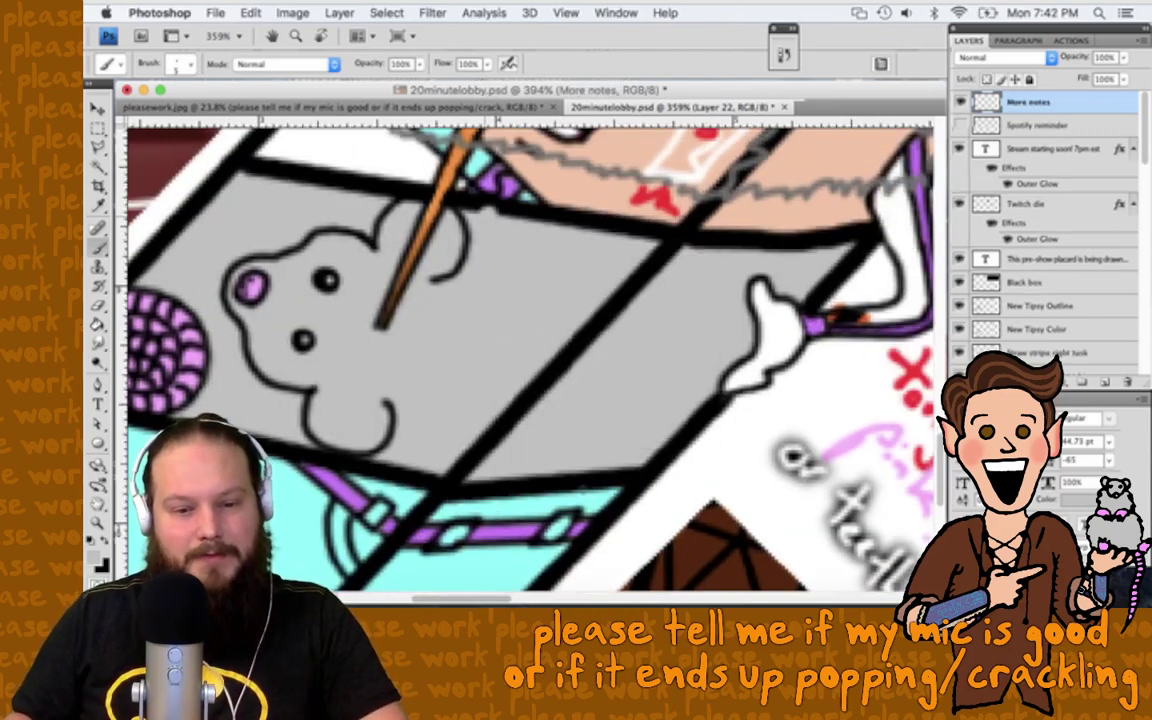
right_click(621, 447)
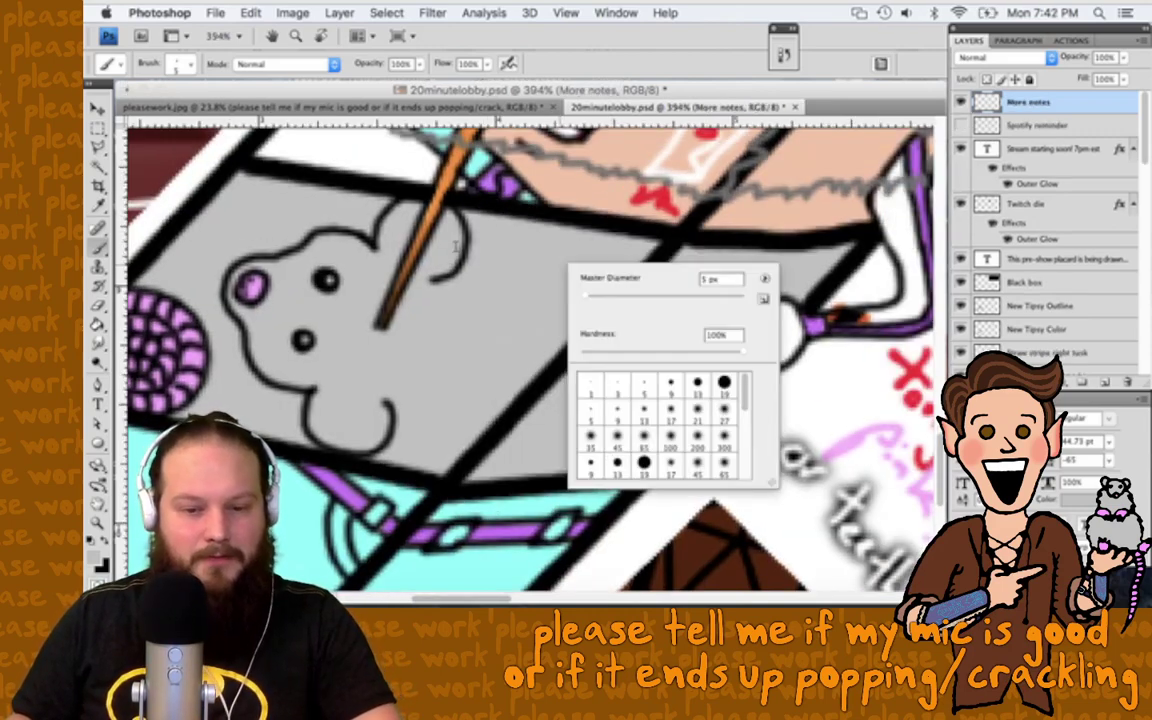
key("Return")
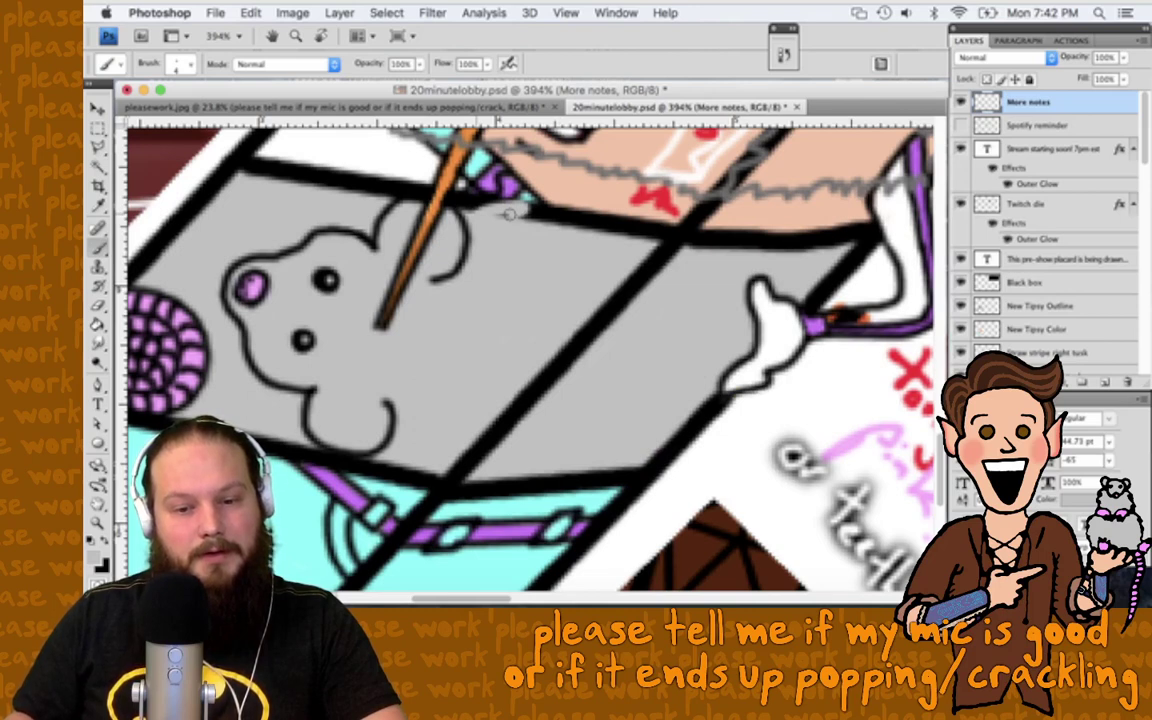
Step: Brush ragged light grey fur over the grey section's upper and lower black edges and outward around the white hand
mouse_move(510, 213)
left_mouse_down()
mouse_move(555, 202)
mouse_move(636, 229)
left_mouse_up()
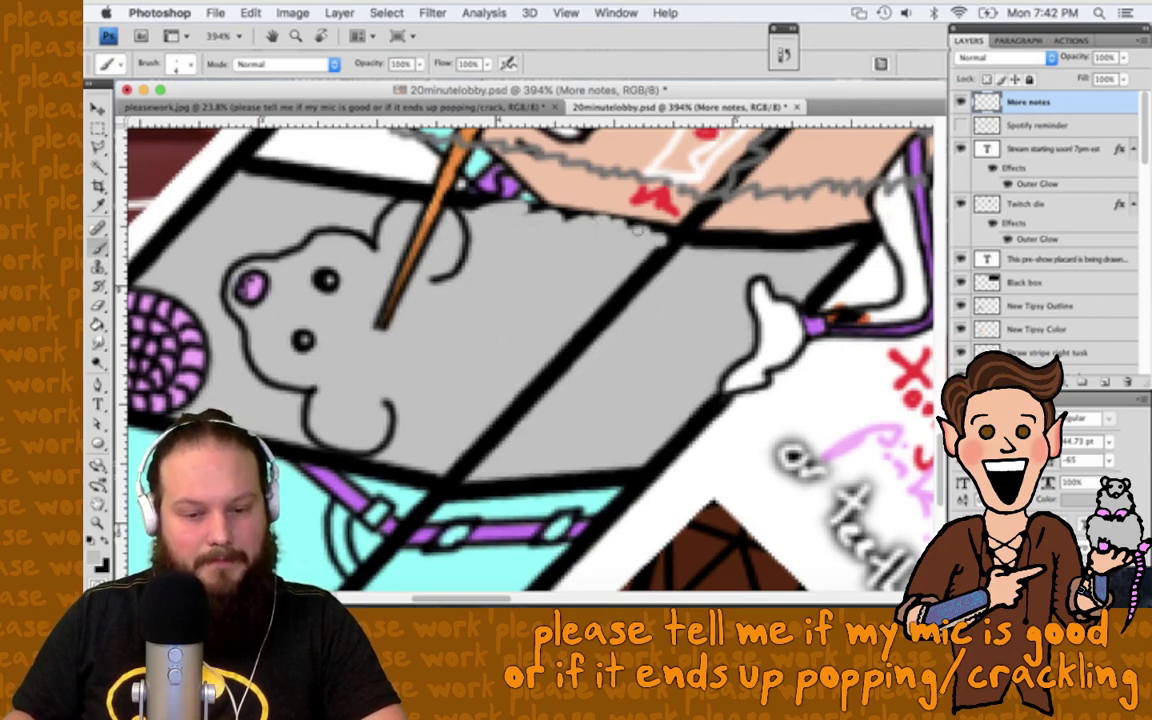
left_click_drag(345, 462, 430, 472)
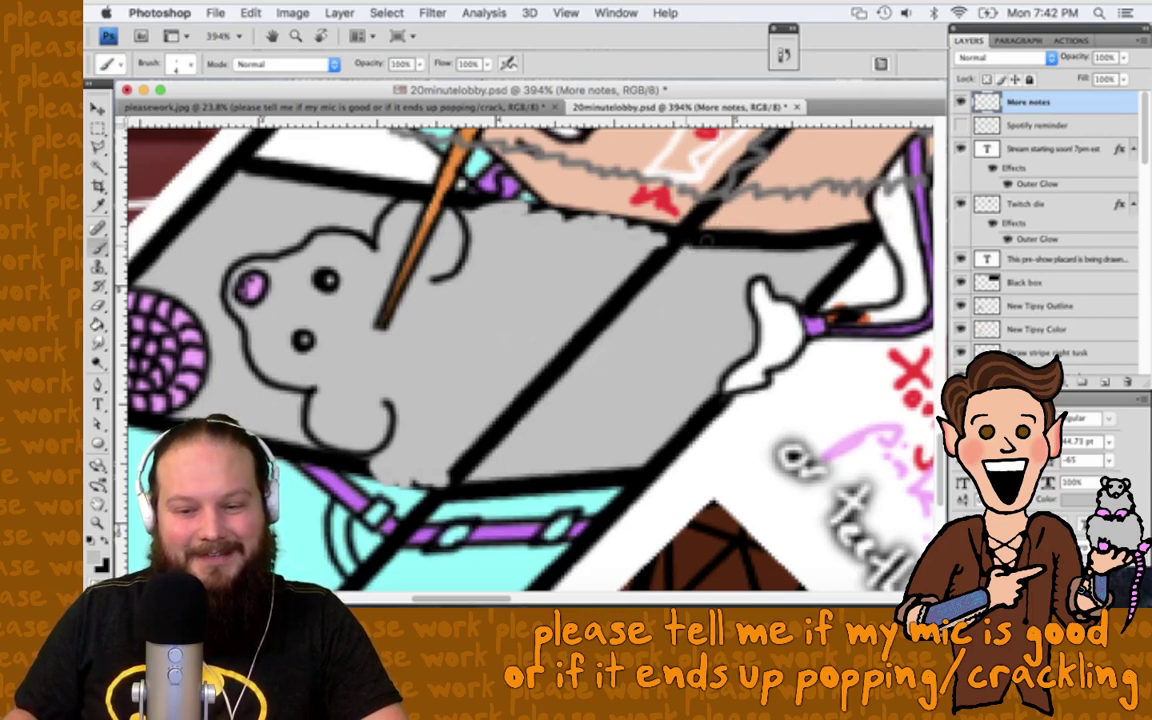
mouse_move(706, 240)
left_mouse_down()
mouse_move(831, 229)
mouse_move(864, 241)
mouse_move(864, 259)
mouse_move(836, 256)
mouse_move(829, 291)
left_mouse_up()
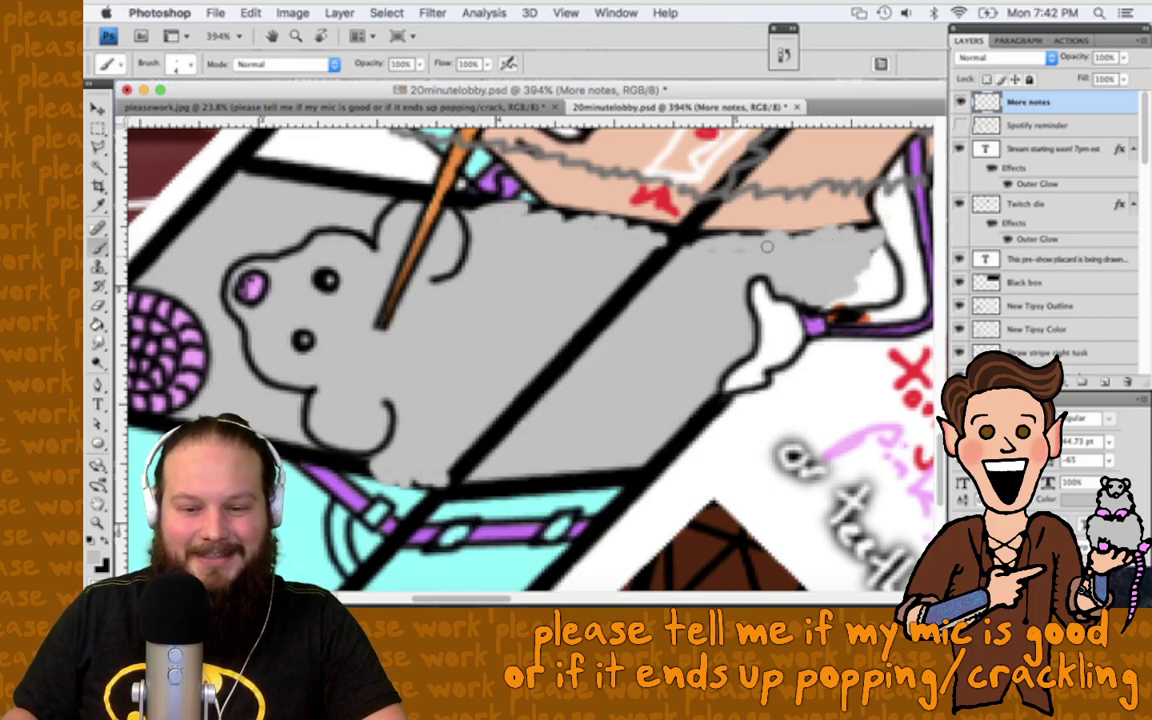
left_click_drag(420, 440, 505, 440)
mouse_move(560, 482)
left_mouse_down()
mouse_move(668, 475)
mouse_move(725, 400)
left_mouse_up()
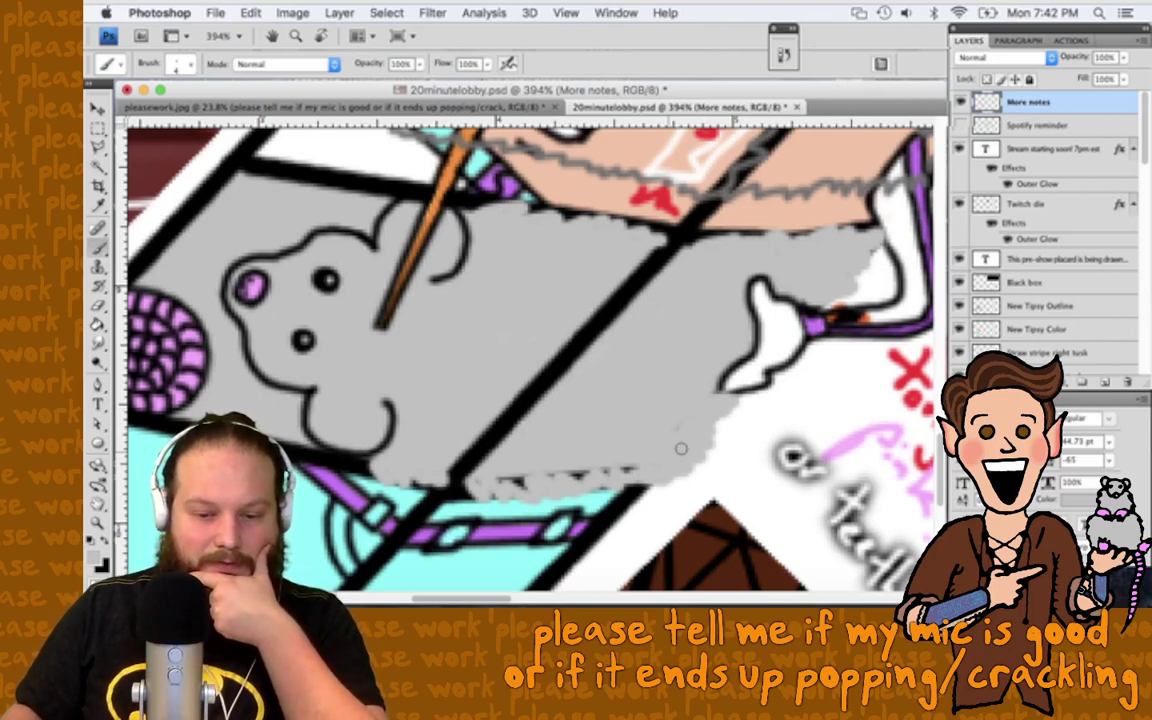
left_click_drag(680, 449, 476, 483)
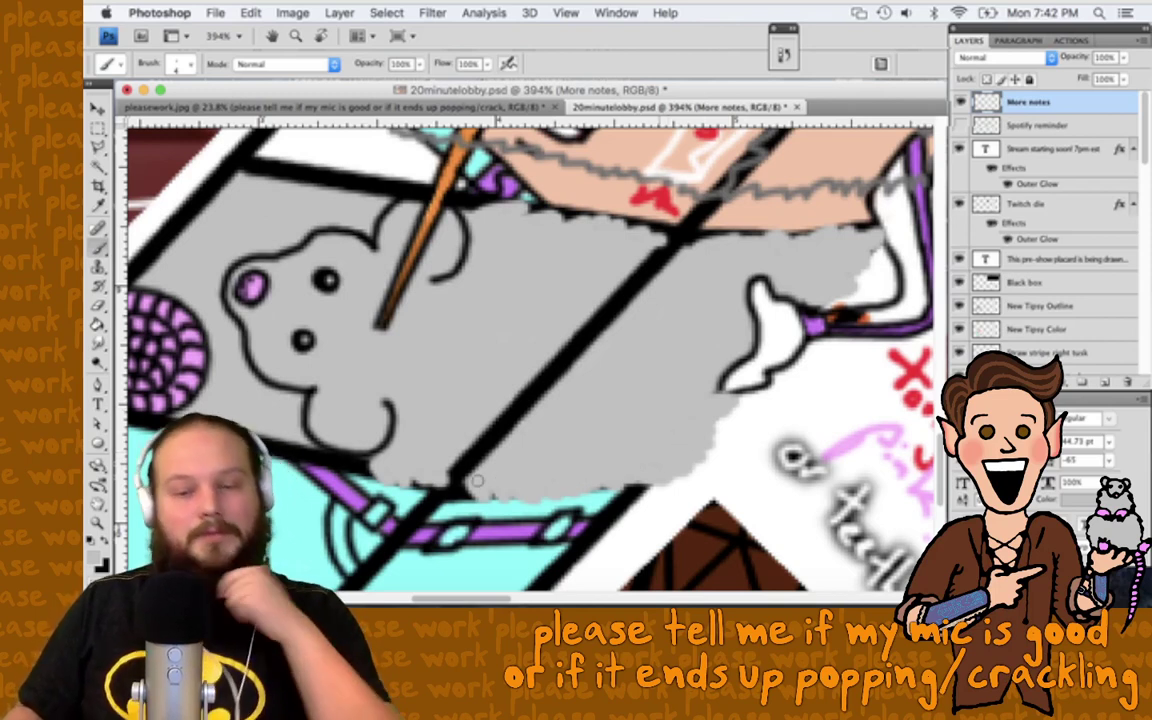
scroll(645, 440, "left", 5)
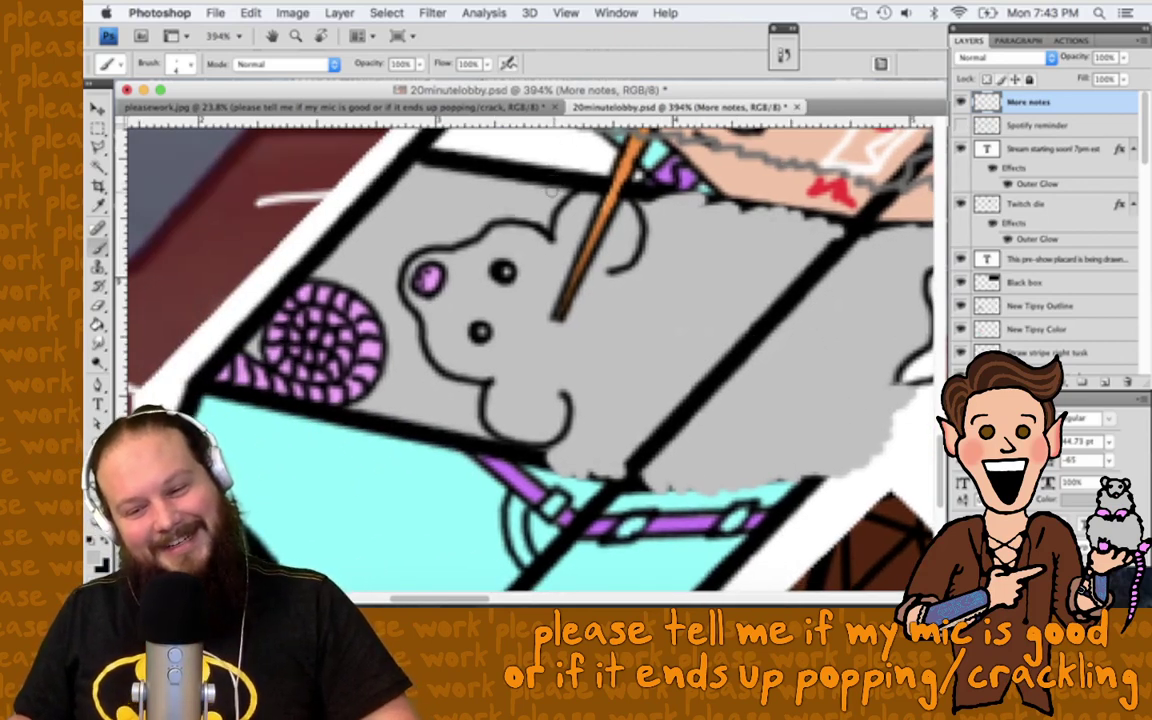
scroll(549, 185, "right", 2)
scroll(549, 185, "down", 2)
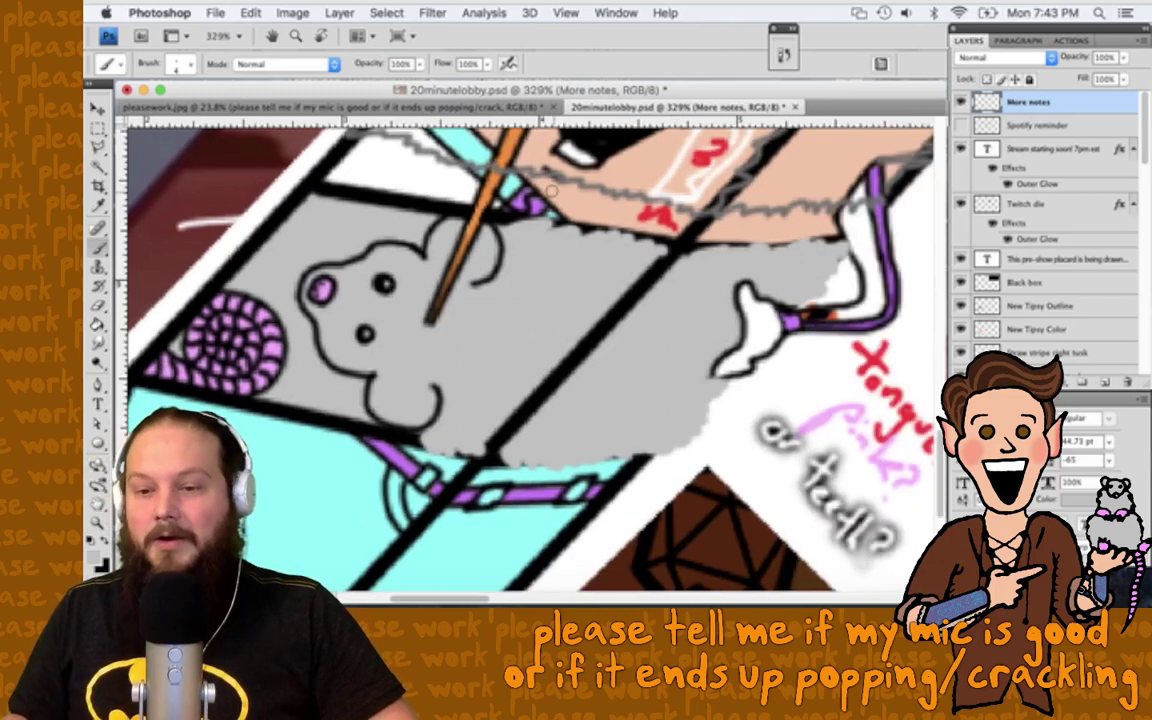
double_click(1089, 105)
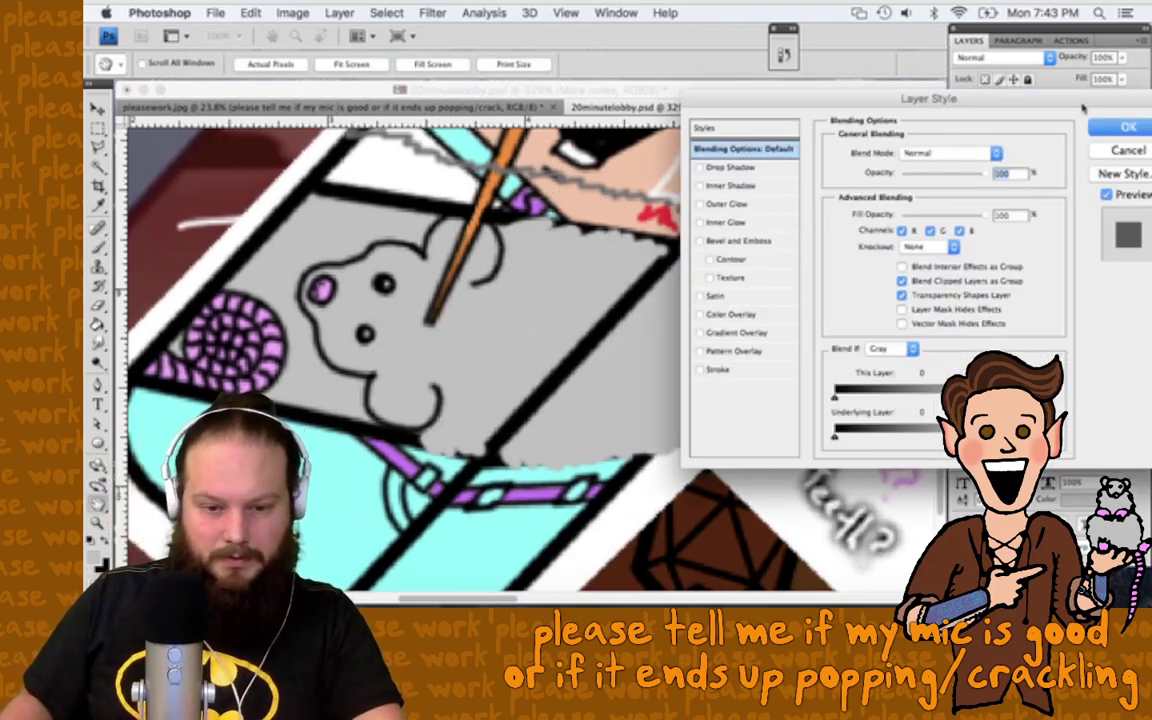
left_click(1127, 151)
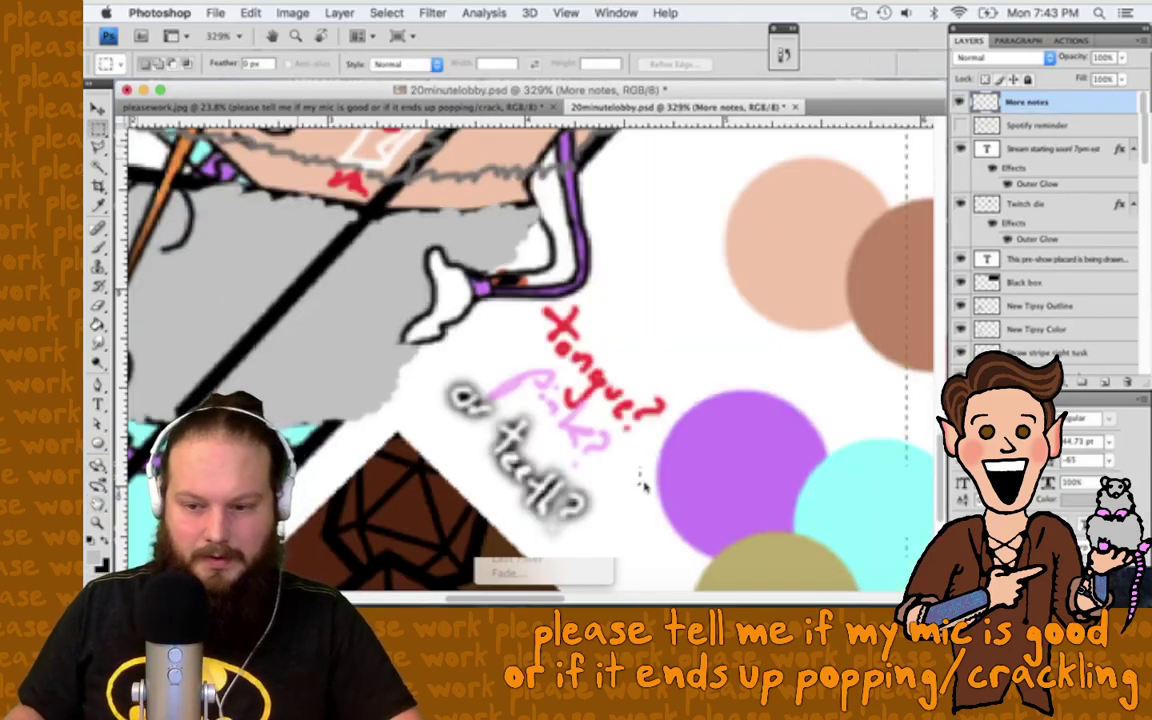
Step: Put the selected More notes strokes on their own layer and add an Outer Glow with Normal blend mode and 100% opacity
right_click(484, 318)
left_click(480, 420)
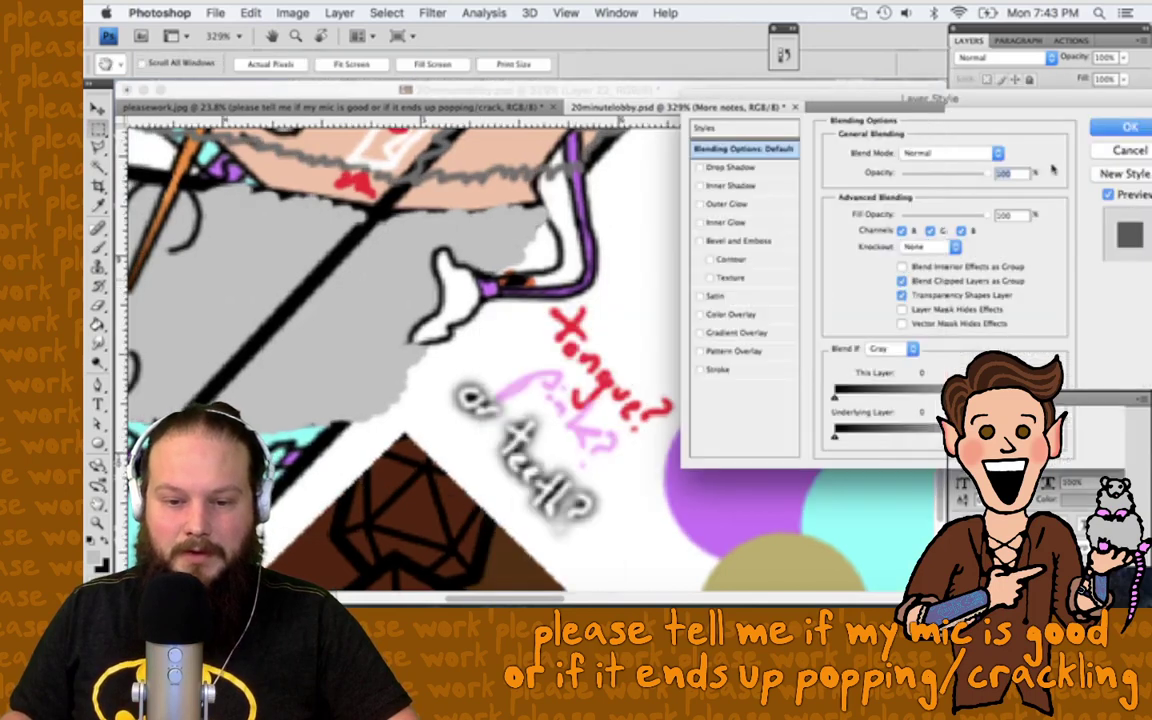
left_click(700, 204)
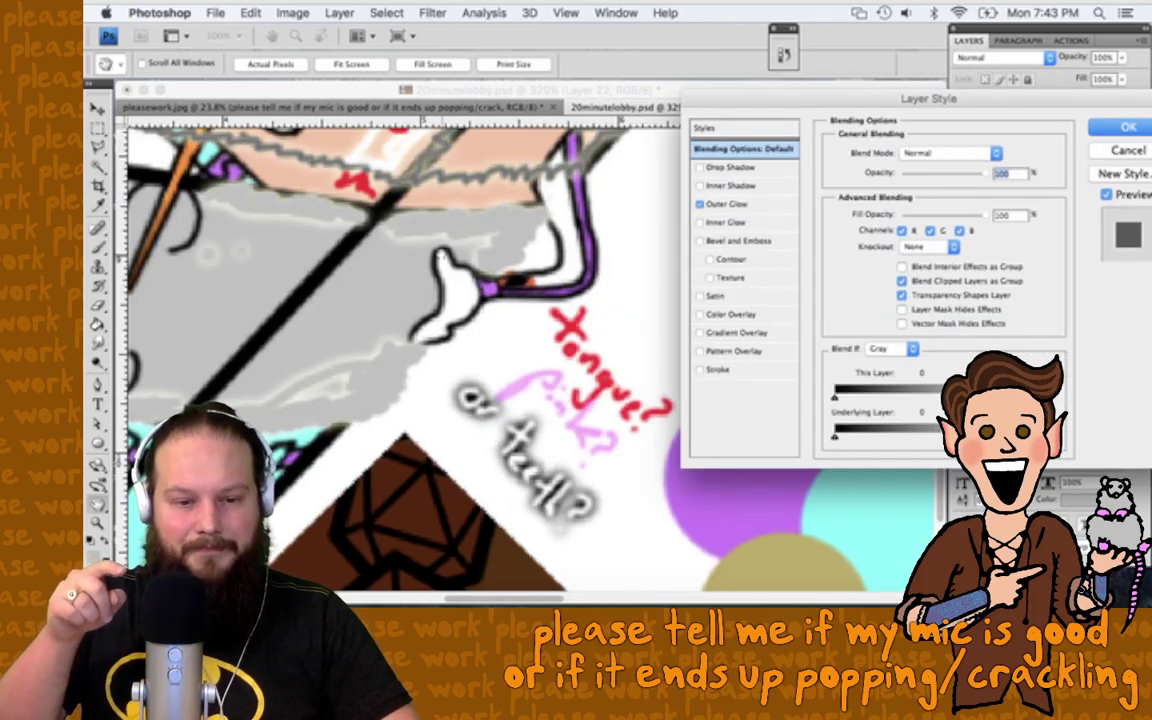
left_click(763, 205)
left_click(980, 153)
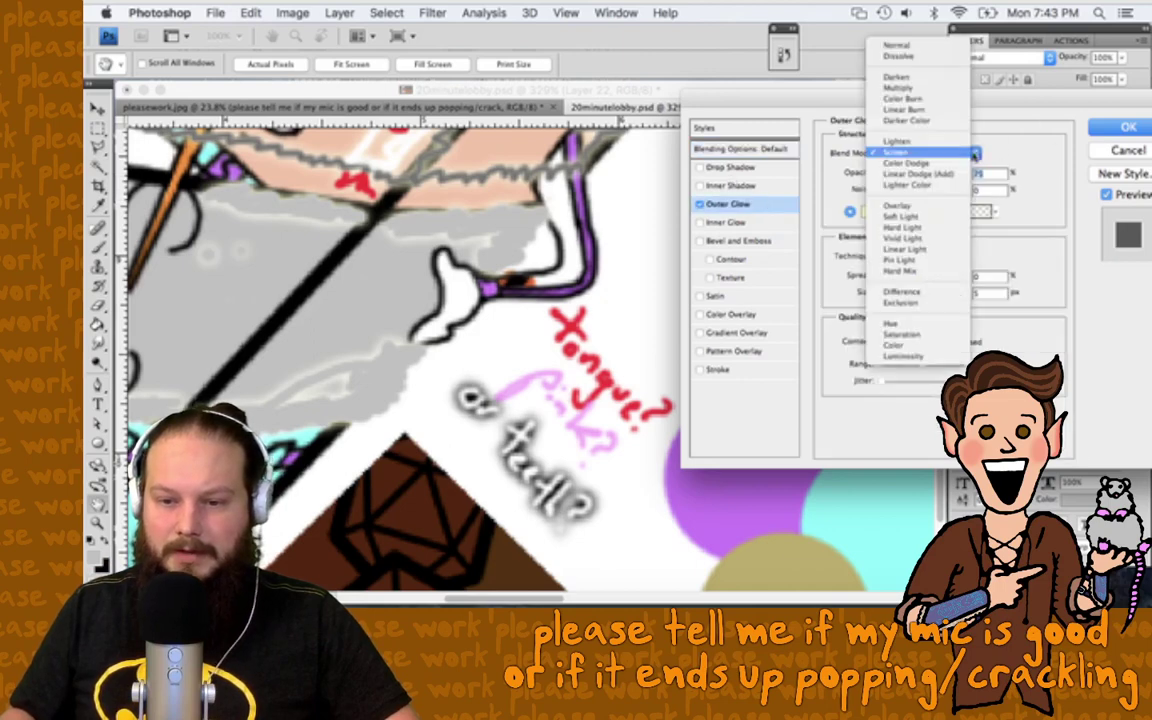
left_click(895, 40)
left_click_drag(946, 175, 972, 175)
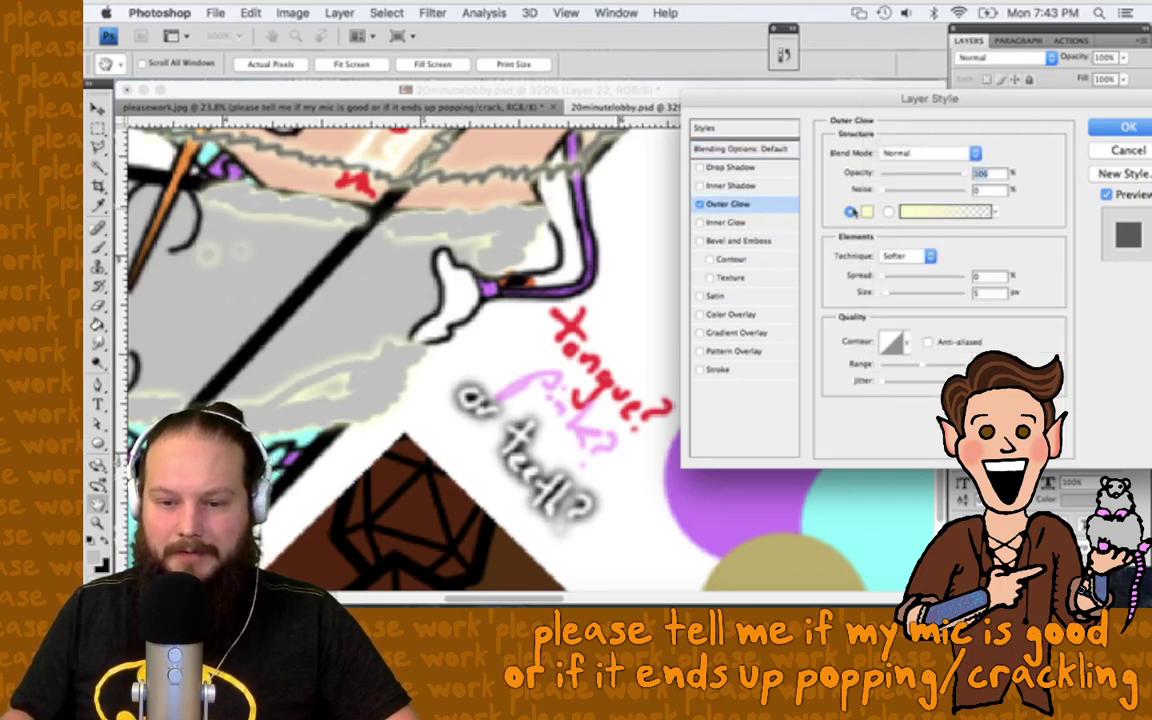
Step: Set the outer glow colour to black and apply the layer style
left_click(866, 211)
left_click(628, 455)
left_click(1013, 234)
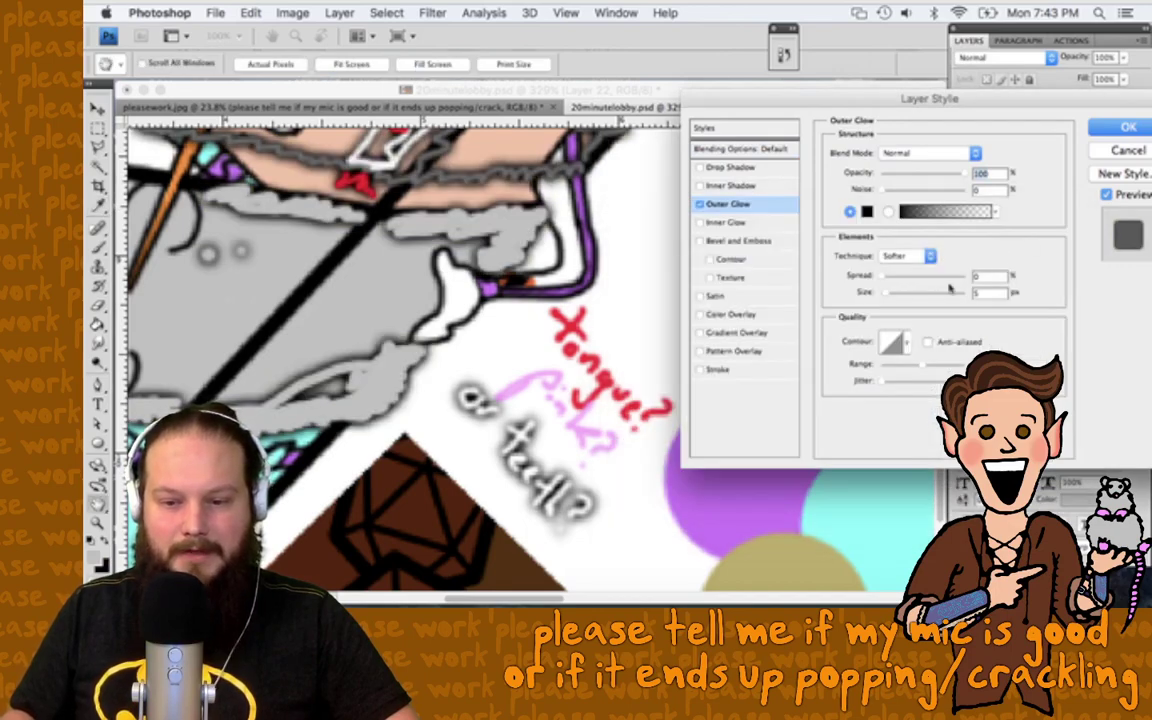
left_click(1128, 128)
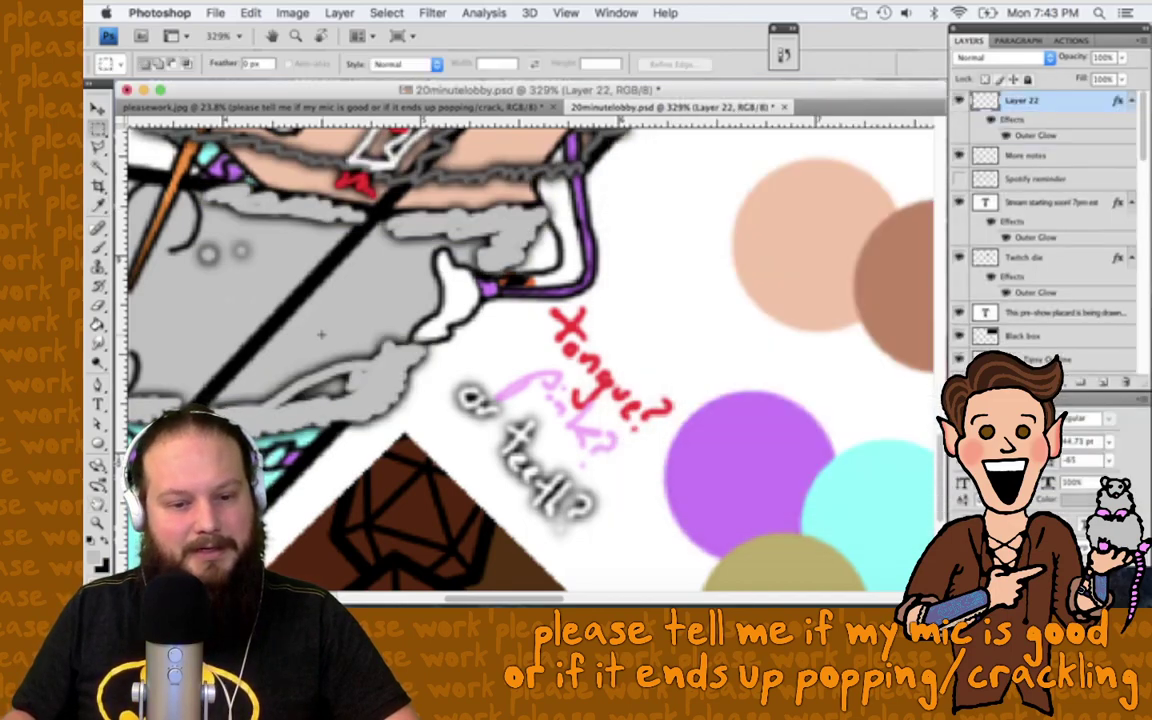
Step: Brush light grey fur along the black edges above the mouse's head and between the purple coil and the mouse's lower ear
scroll(324, 333, "left", 5)
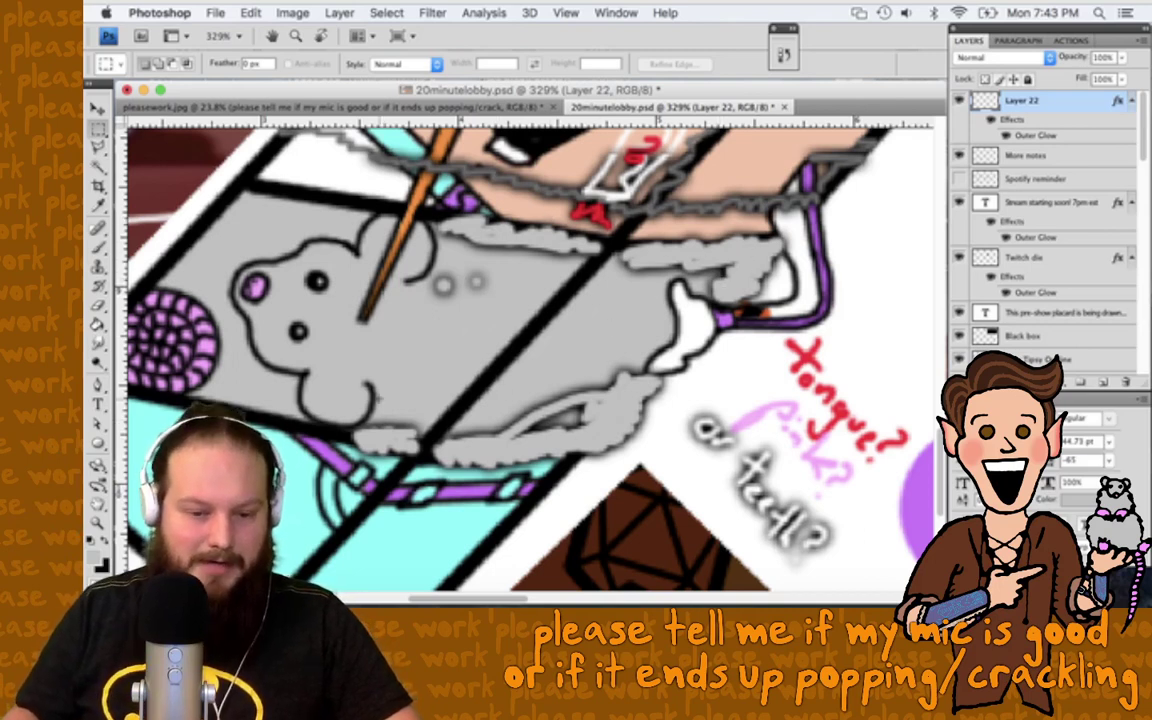
scroll(341, 360, "left", 3)
key("b")
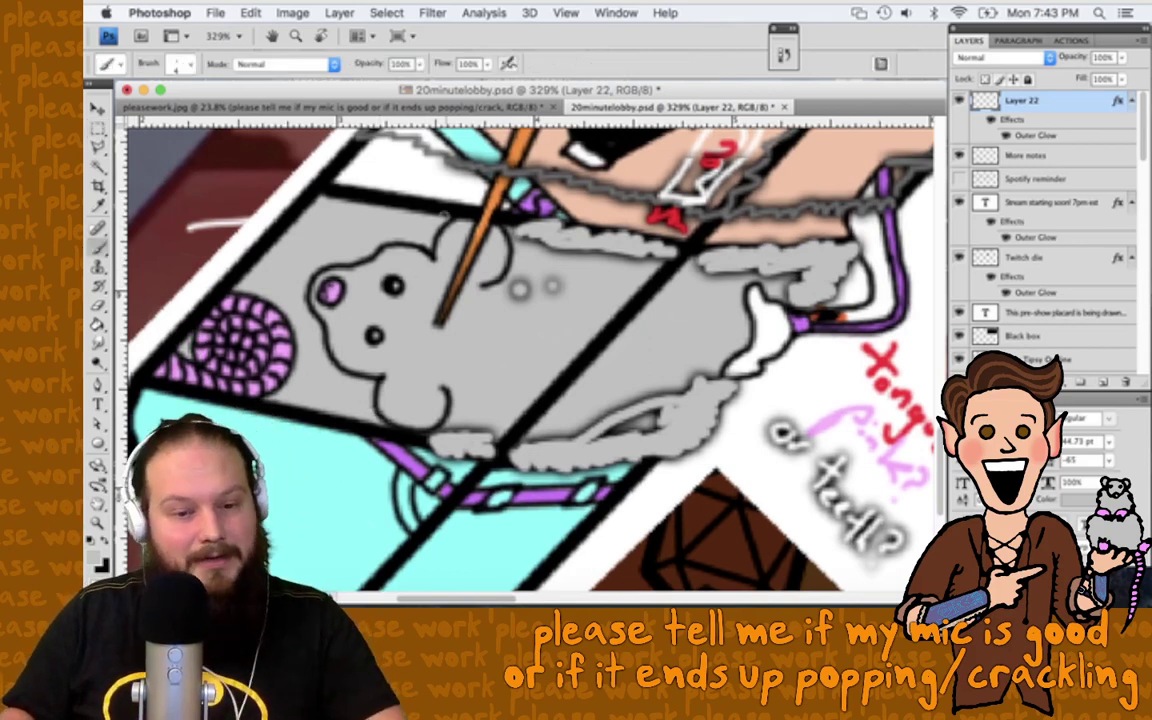
key("super+z")
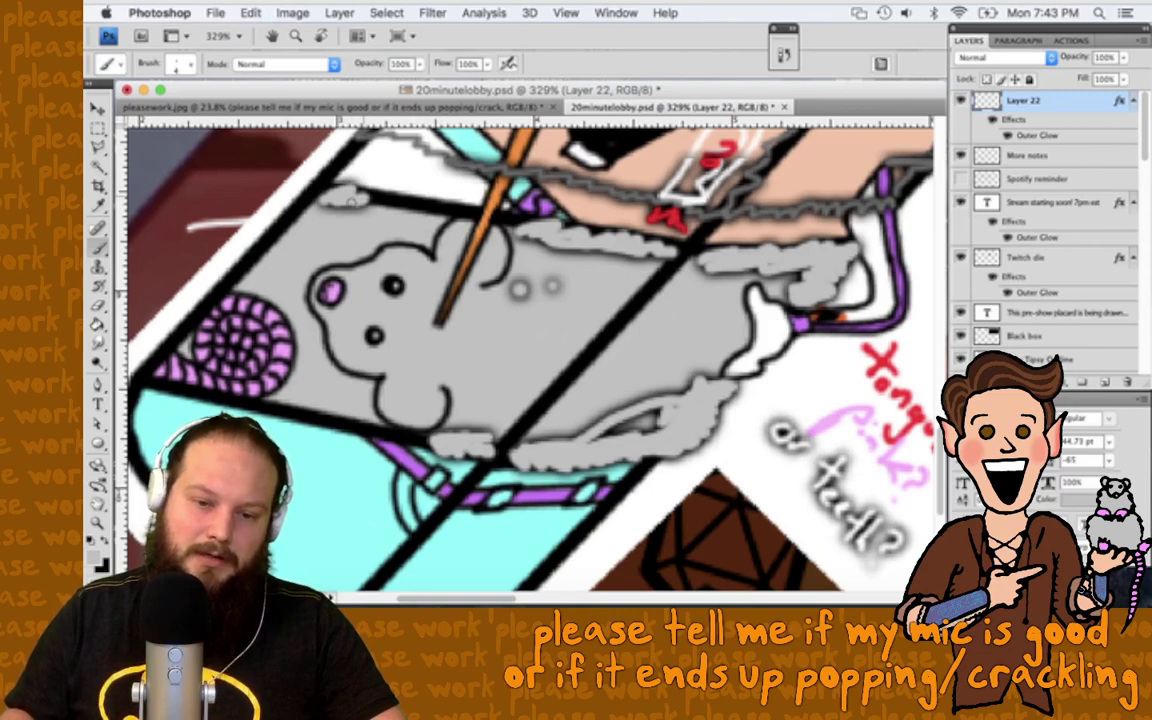
left_click_drag(345, 198, 485, 200)
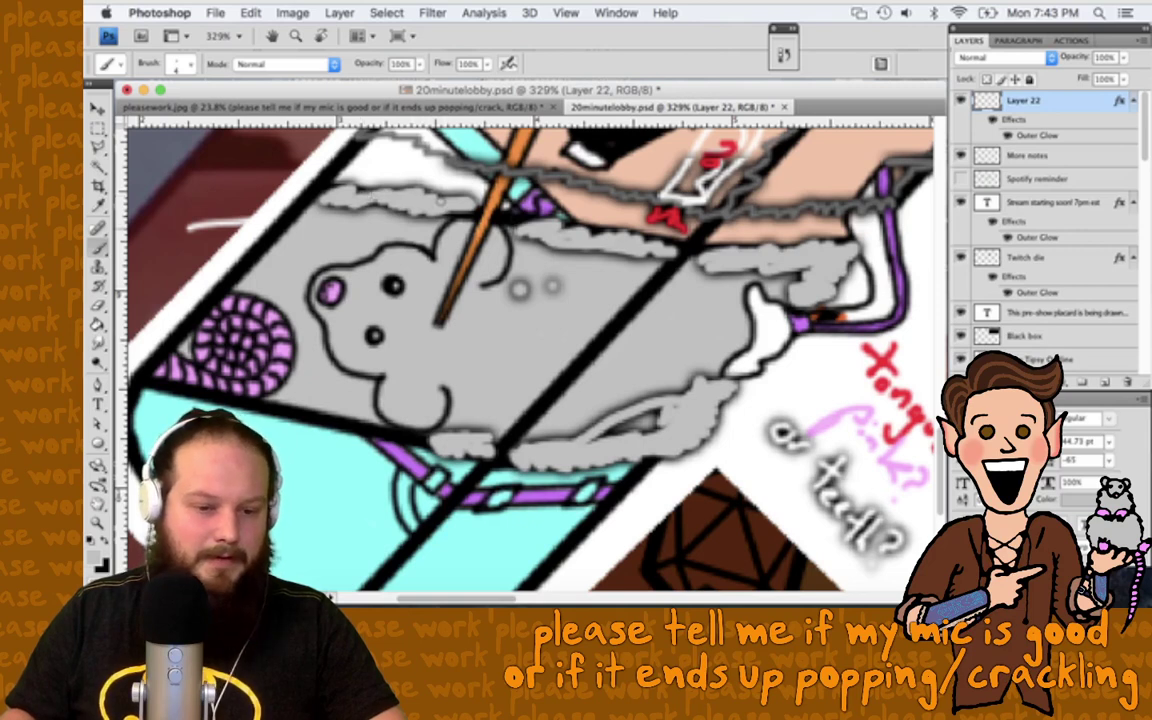
left_click_drag(265, 398, 345, 410)
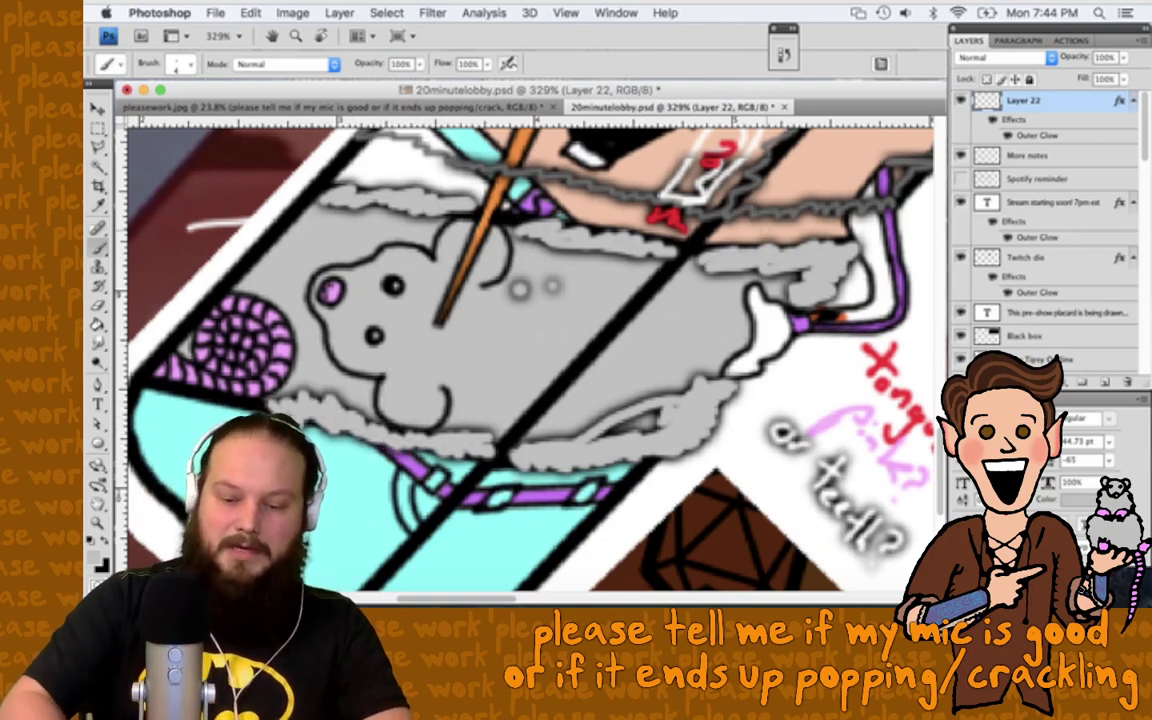
Step: Create a new layer above the glowing fur layer with the default settings
key("super+shift+n")
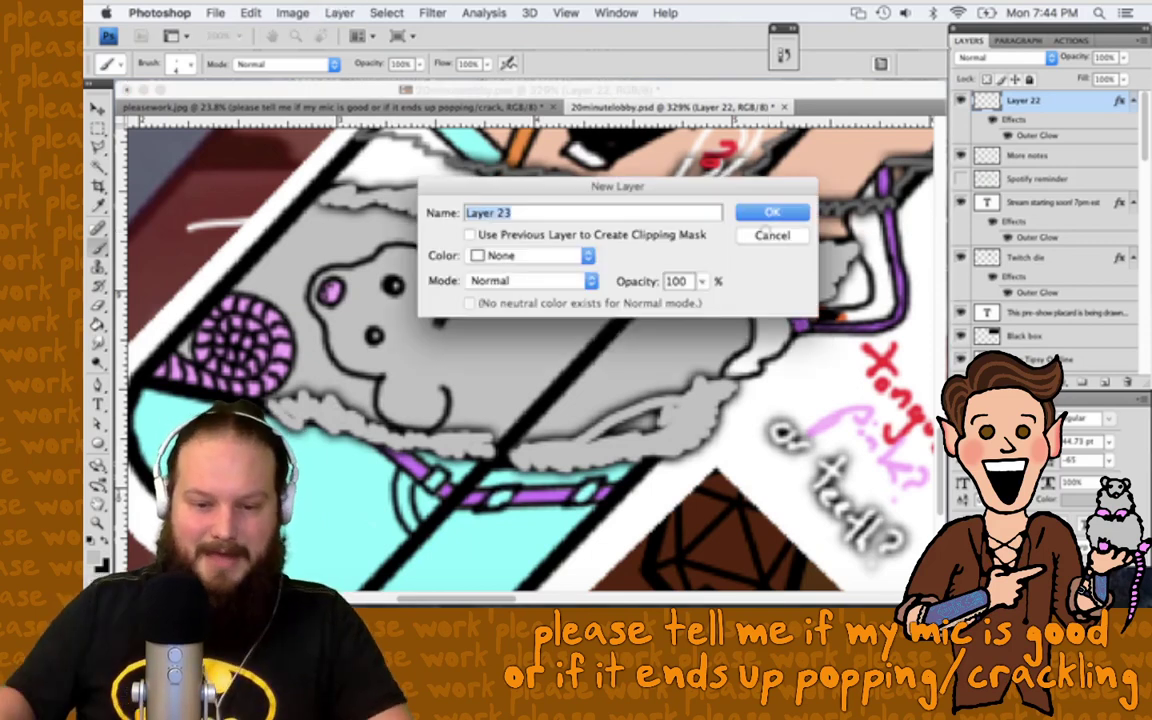
key("Return")
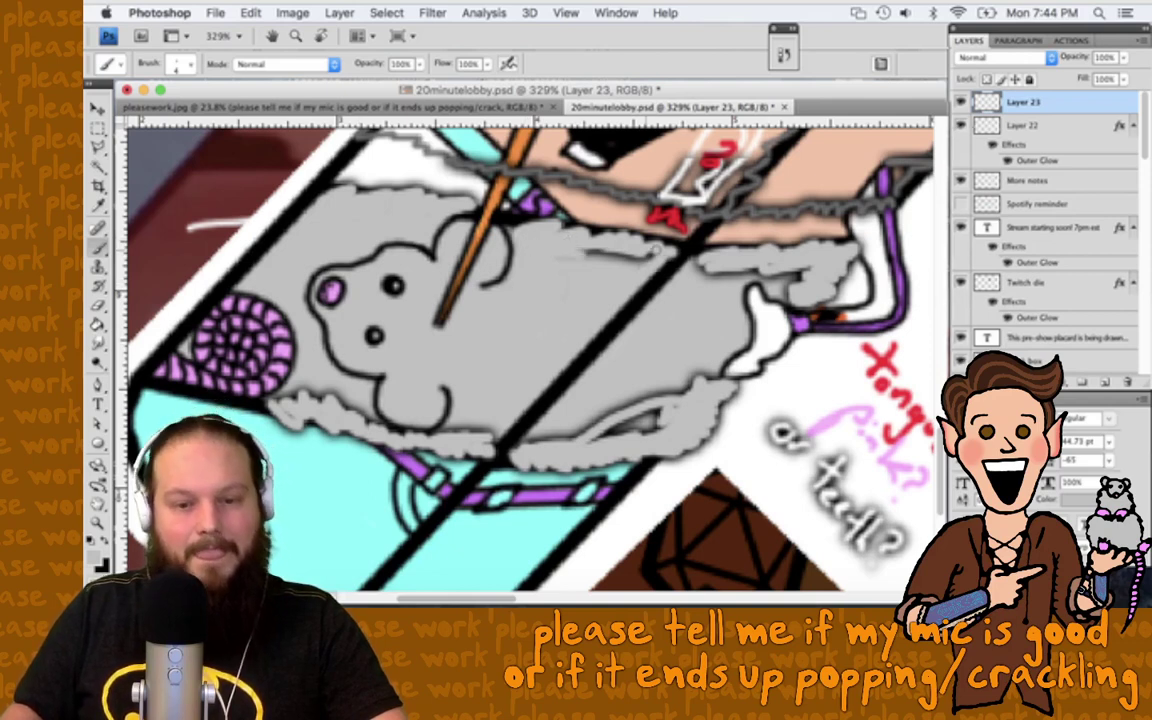
Step: Brush light grey over the dark glow lines inside the upper fur band of the mouse section, up to the white glove
left_click_drag(560, 240, 585, 253)
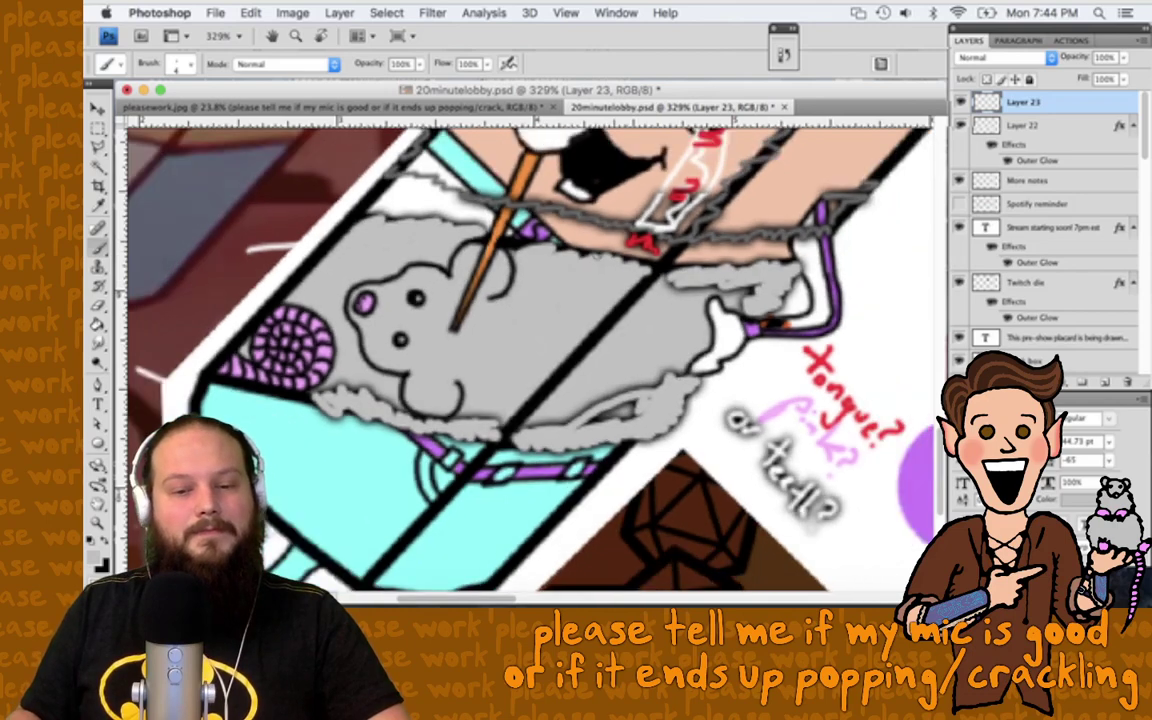
scroll(483, 380, "down", 3)
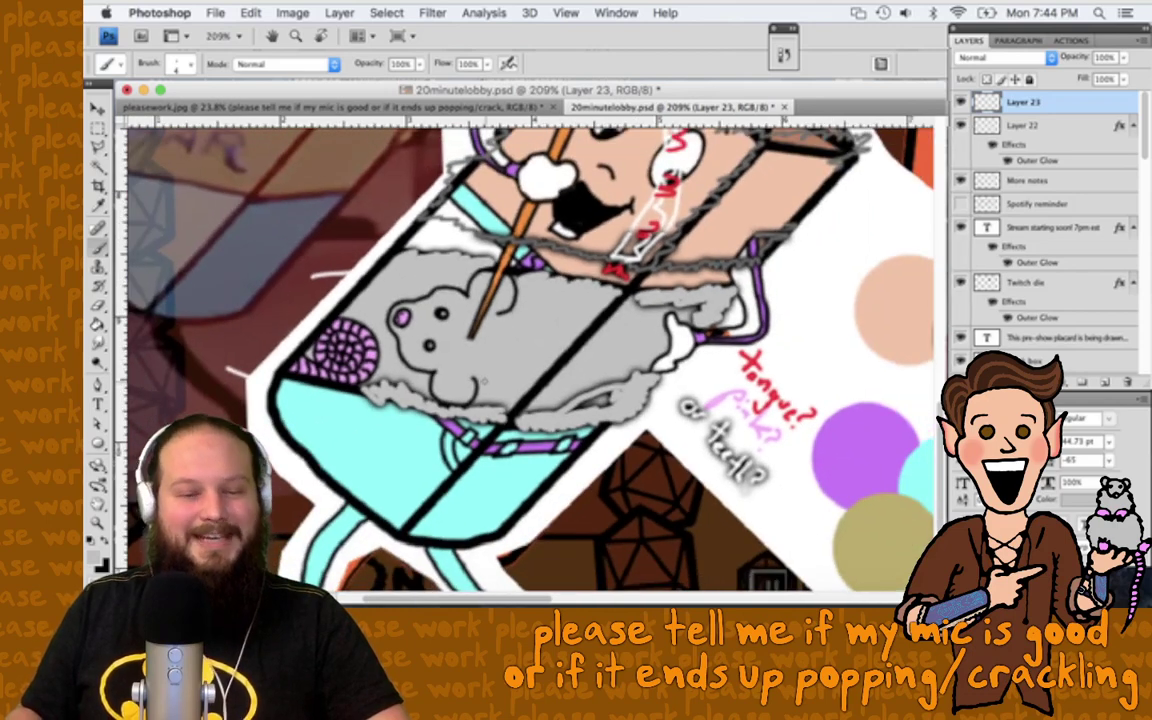
scroll(482, 383, "up", 3)
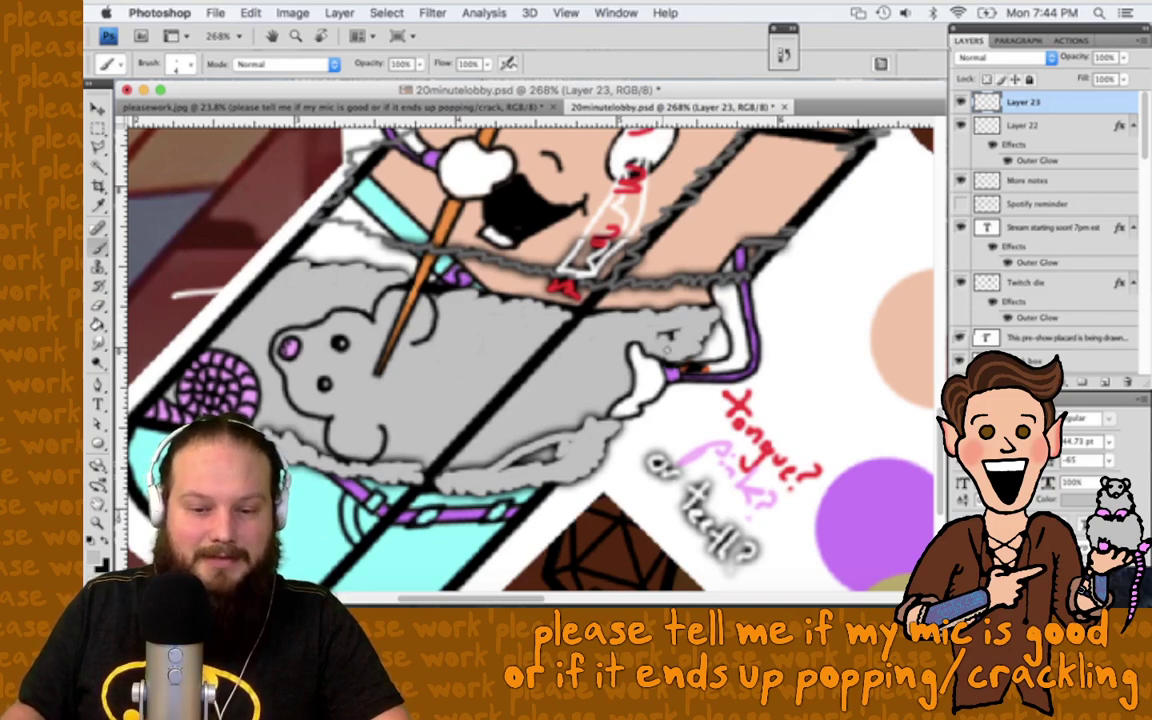
scroll(668, 343, "down", 5)
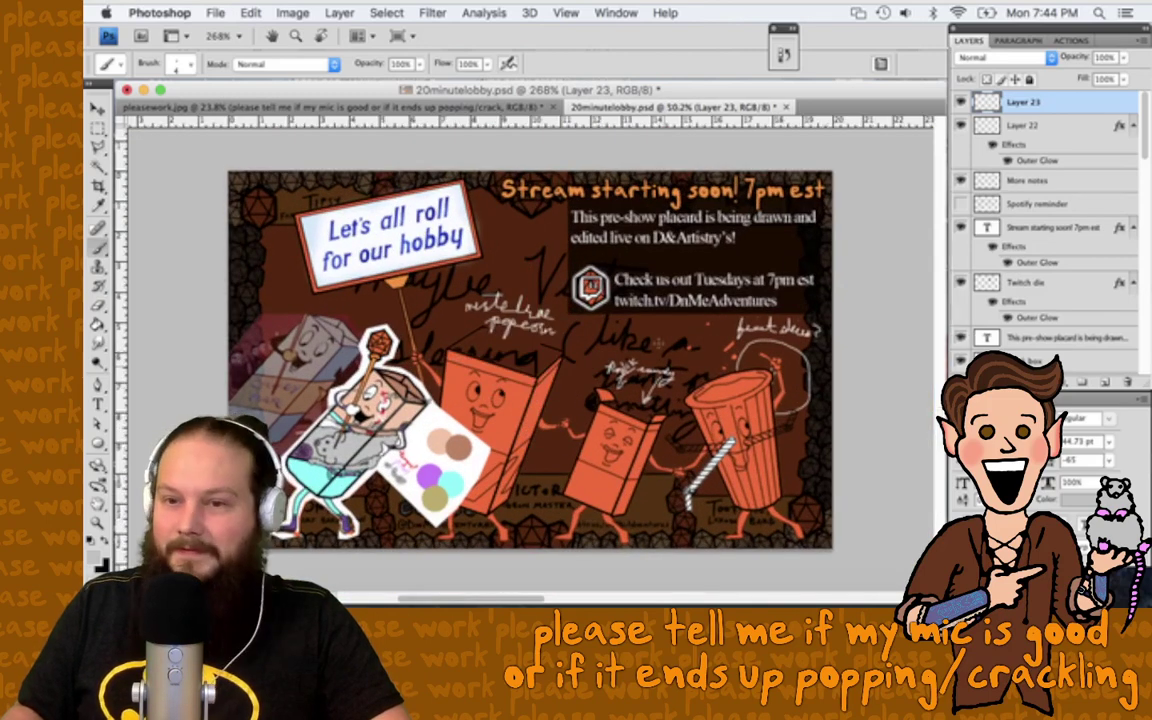
scroll(657, 341, "up", 5)
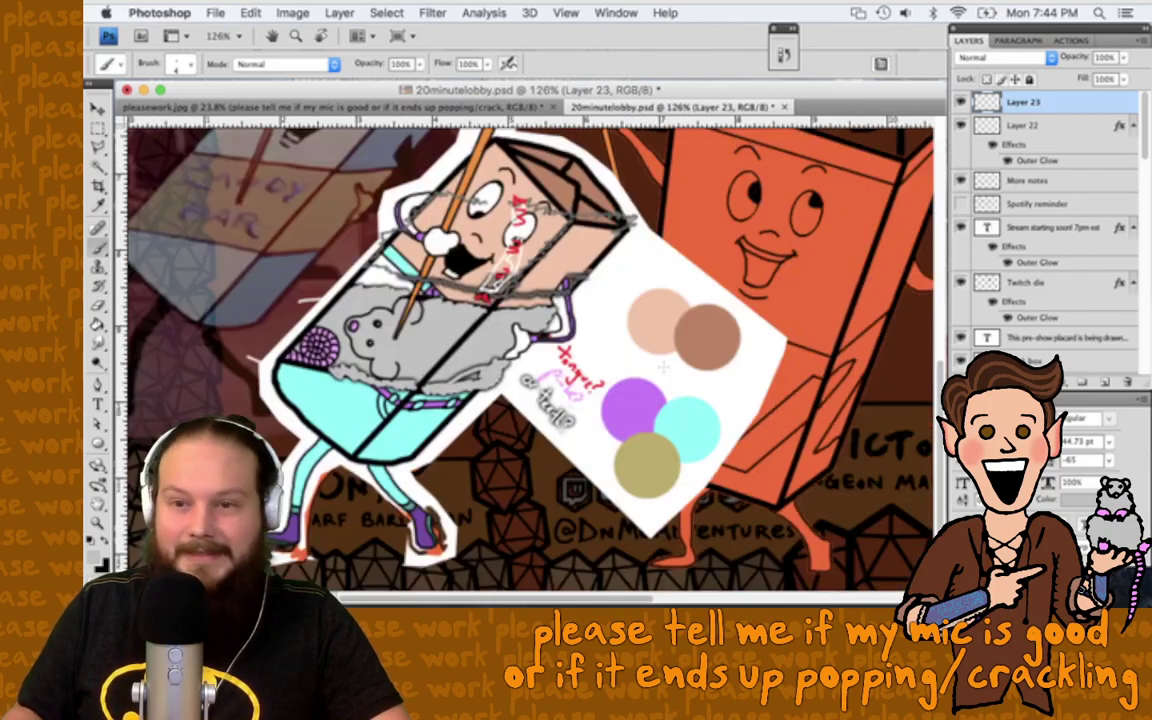
scroll(663, 367, "up", 3)
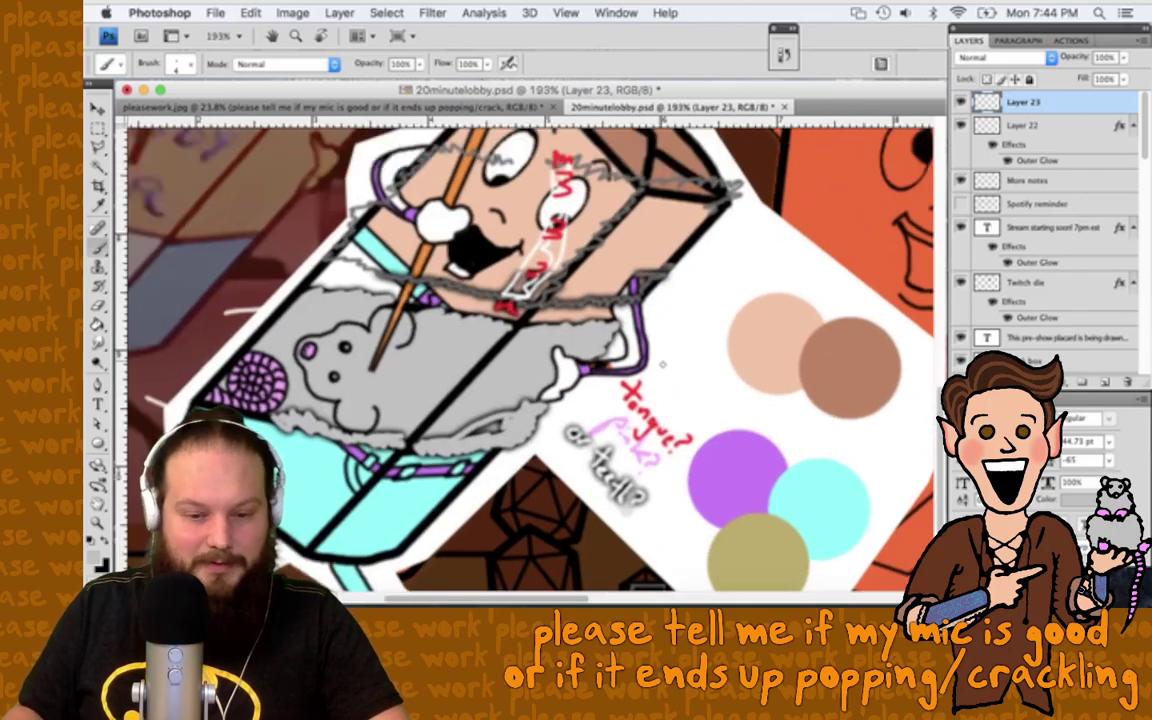
scroll(662, 365, "up", 2)
scroll(662, 365, "left", 5)
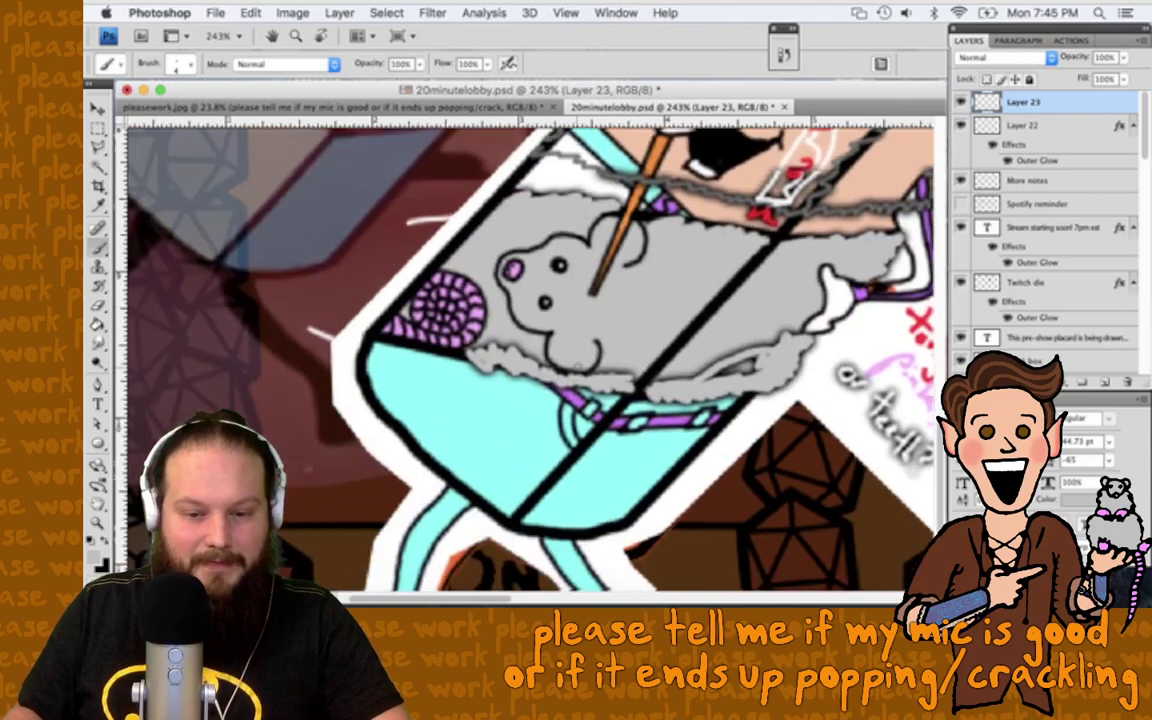
Step: Brush light grey over the dark glow inside the lower fur, from below the white glove to beside the purple coil
scroll(577, 367, "up", 4)
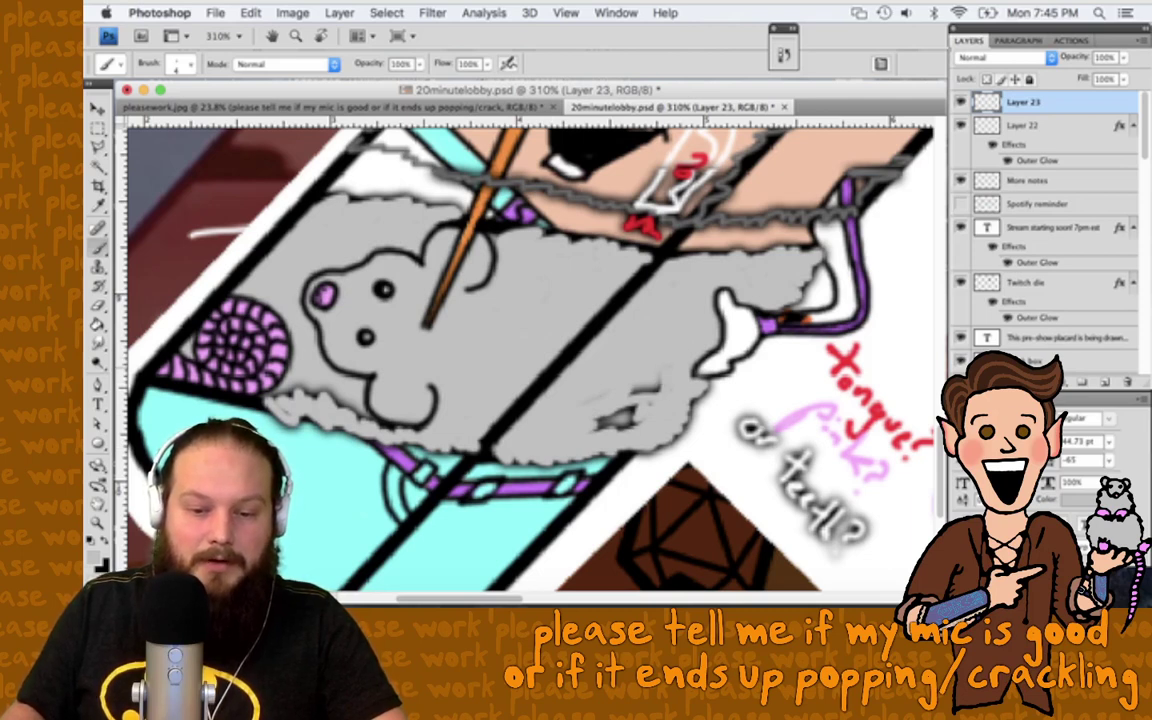
left_click_drag(595, 348, 540, 385)
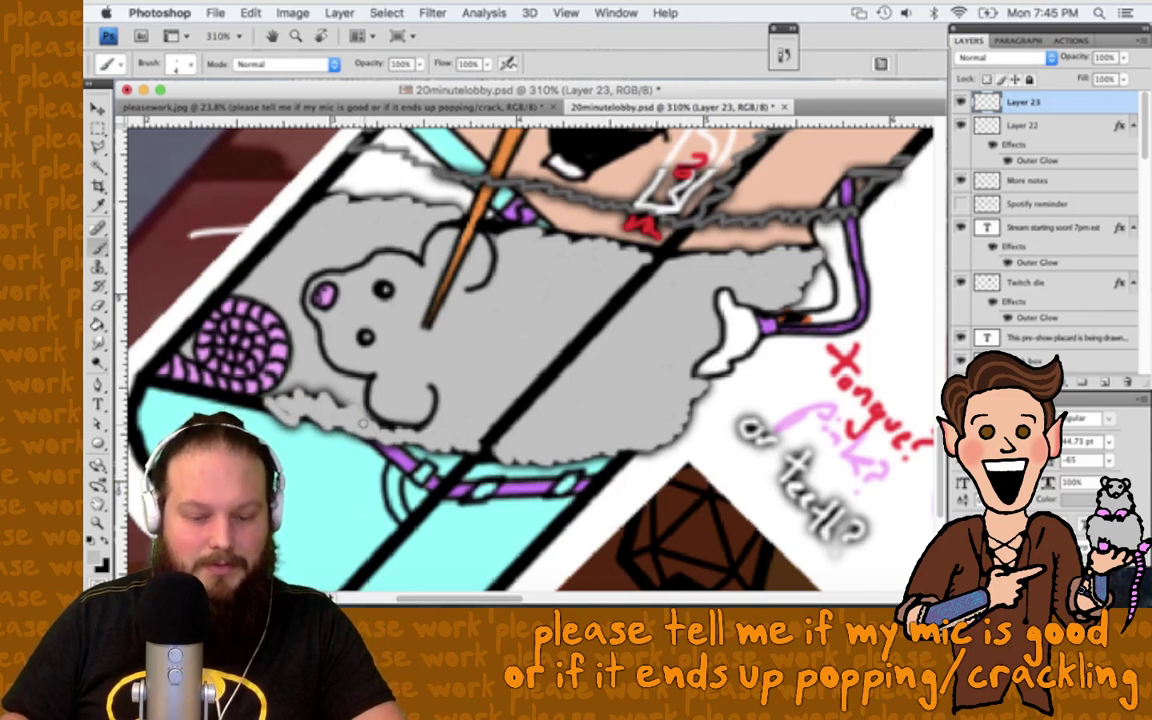
key("e")
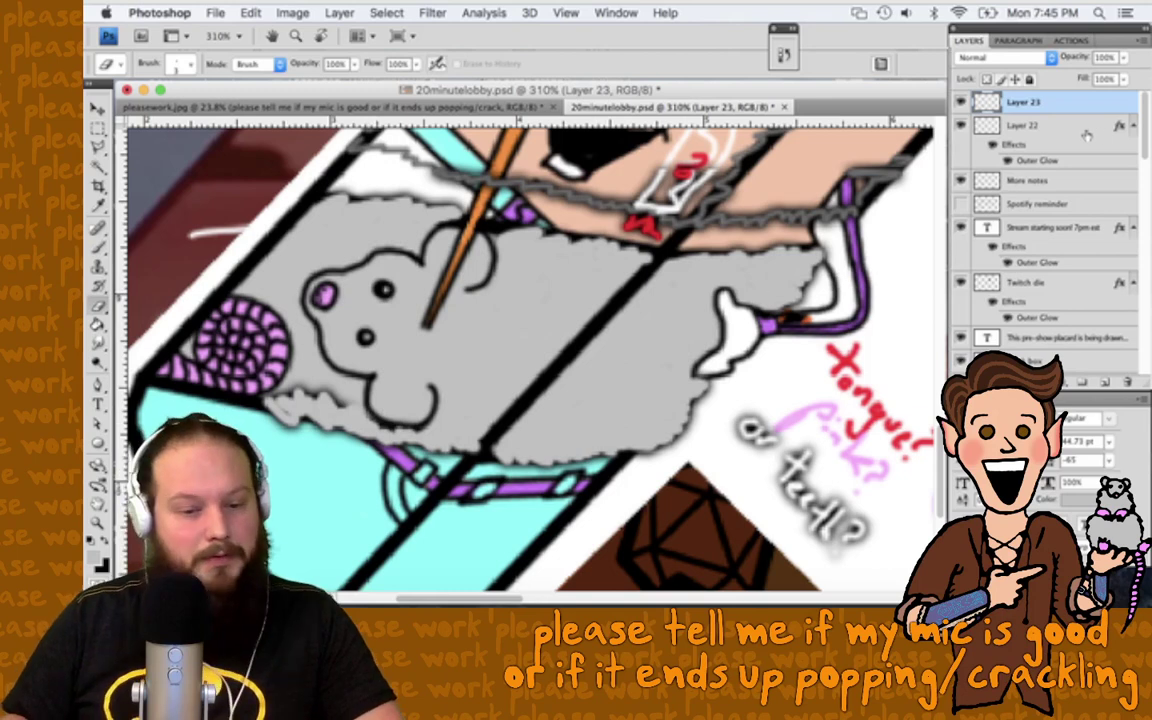
key("alt+bracketleft")
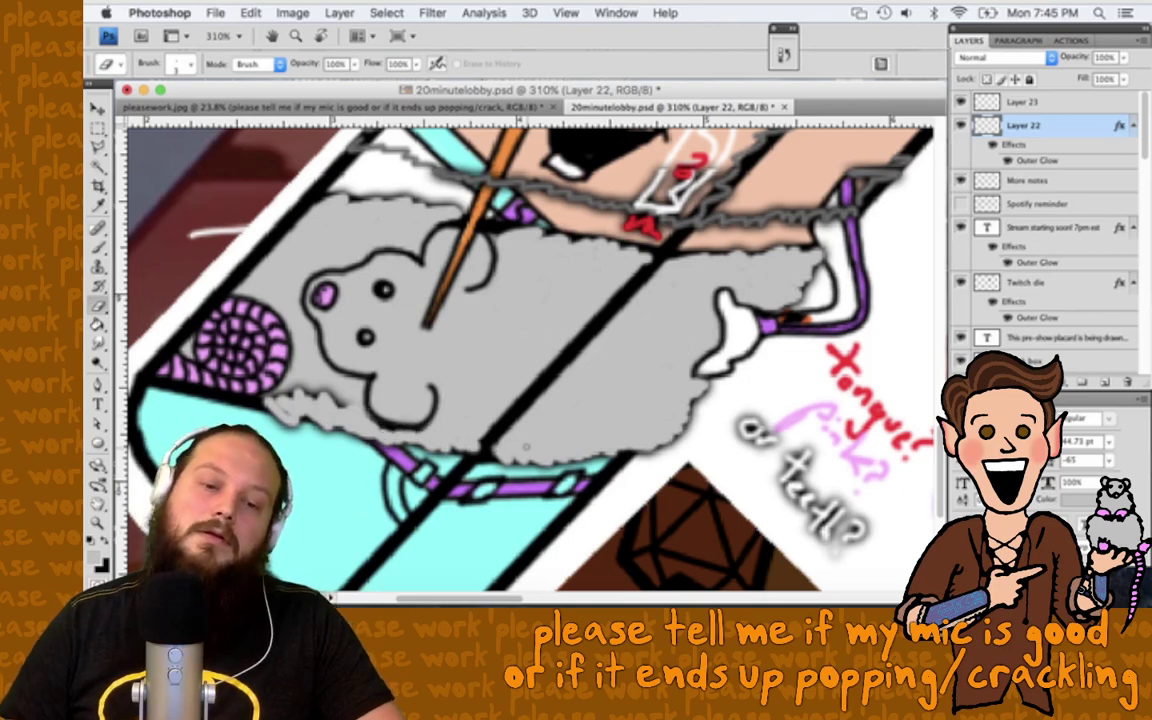
left_click(1040, 102)
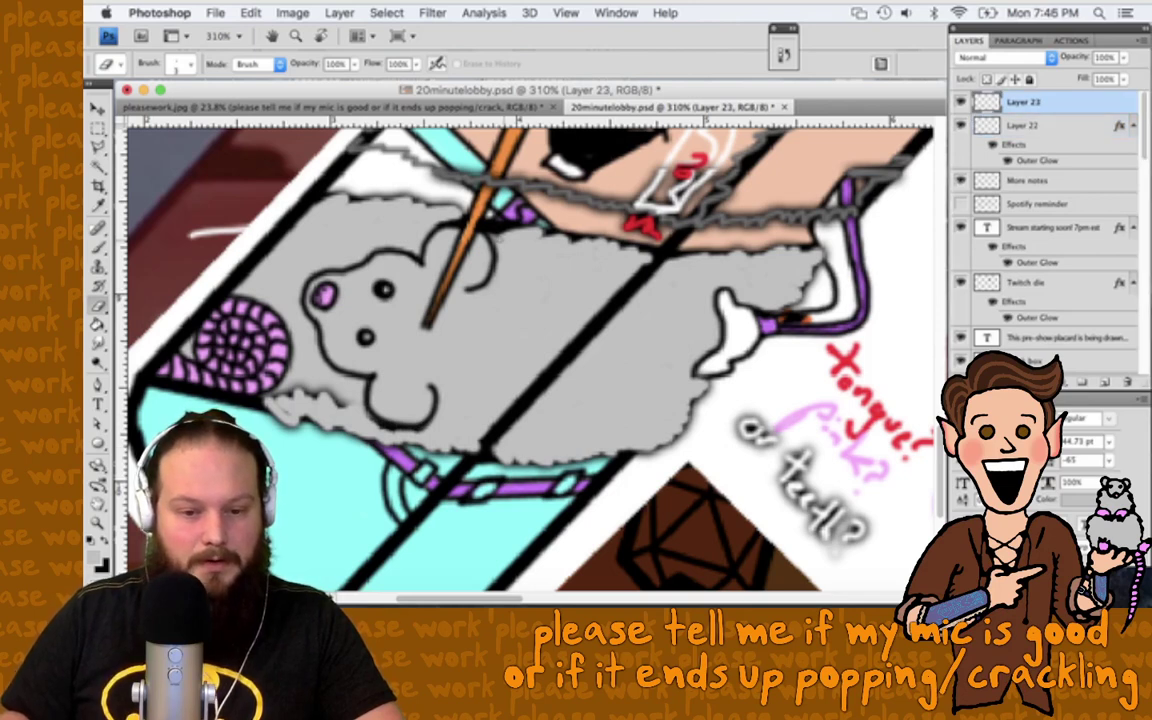
key("b")
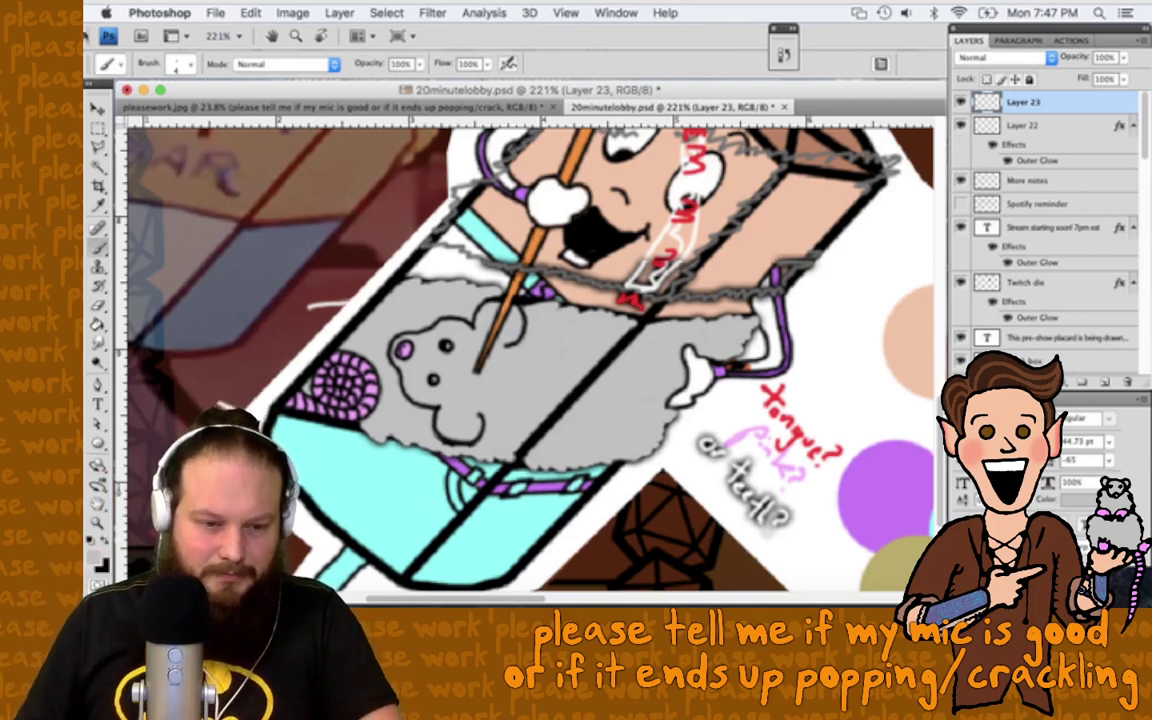
Step: Outline the grey and red note scribbles over the box character's face and delete them from the More notes layer, clearing the selection
left_click(97, 107)
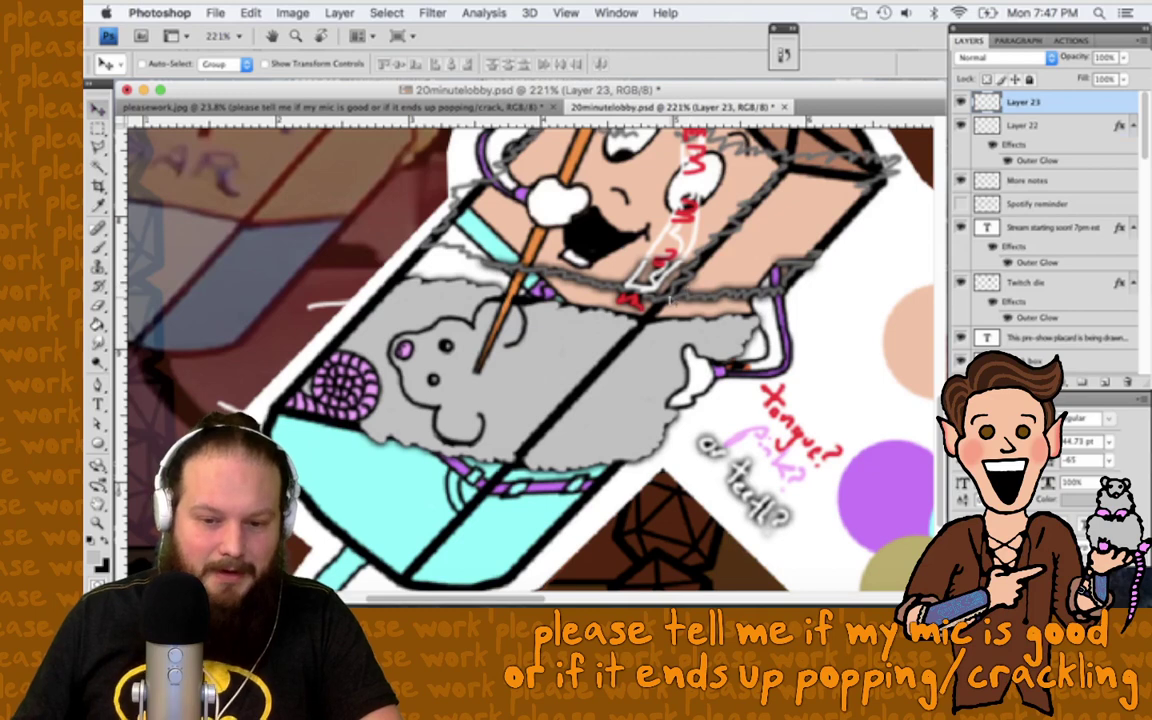
left_click(606, 270, "ctrl")
scroll(670, 298, "up", 2)
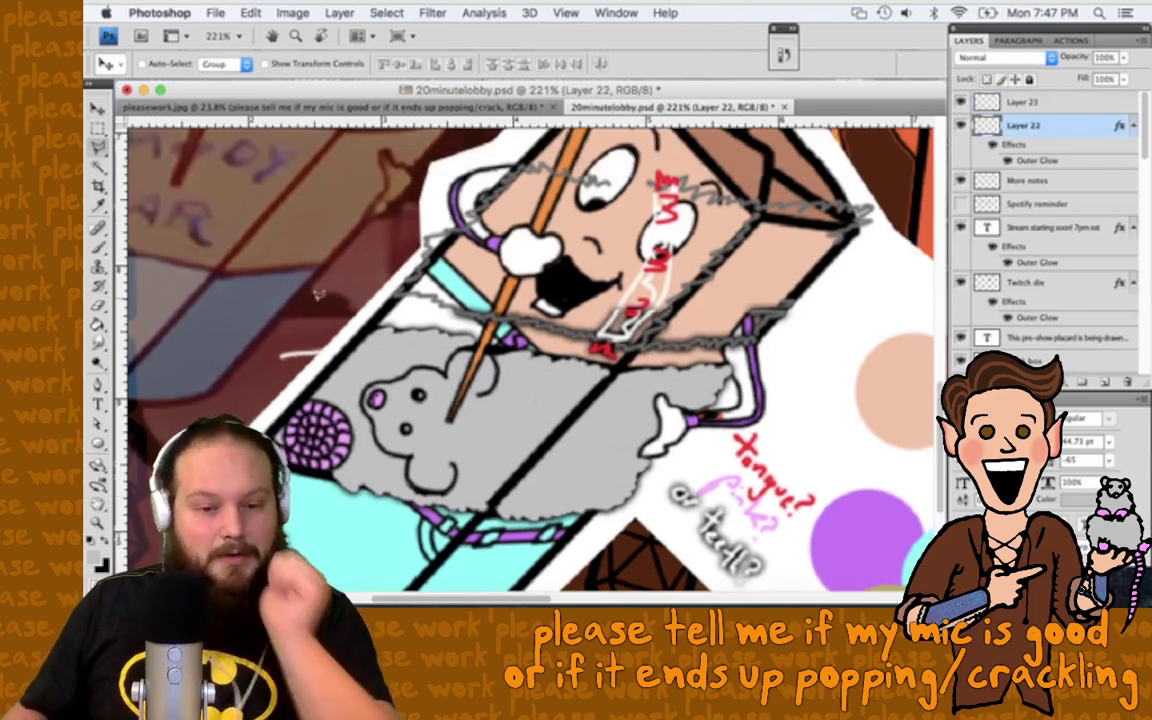
key("l")
mouse_move(300, 280)
left_mouse_down()
mouse_move(496, 296)
mouse_move(530, 318)
mouse_move(600, 320)
mouse_move(664, 345)
mouse_move(788, 350)
mouse_move(872, 272)
mouse_move(886, 228)
left_mouse_up()
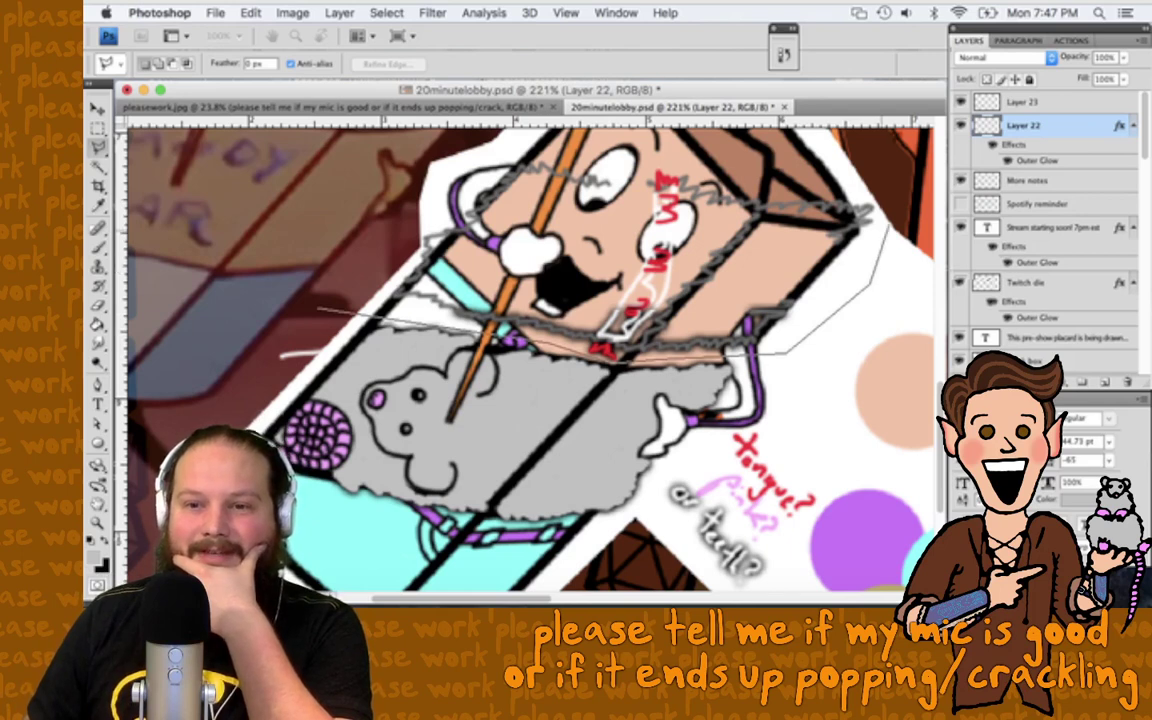
mouse_move(830, 110)
left_mouse_down()
mouse_move(806, 87)
mouse_move(807, 199)
left_mouse_up()
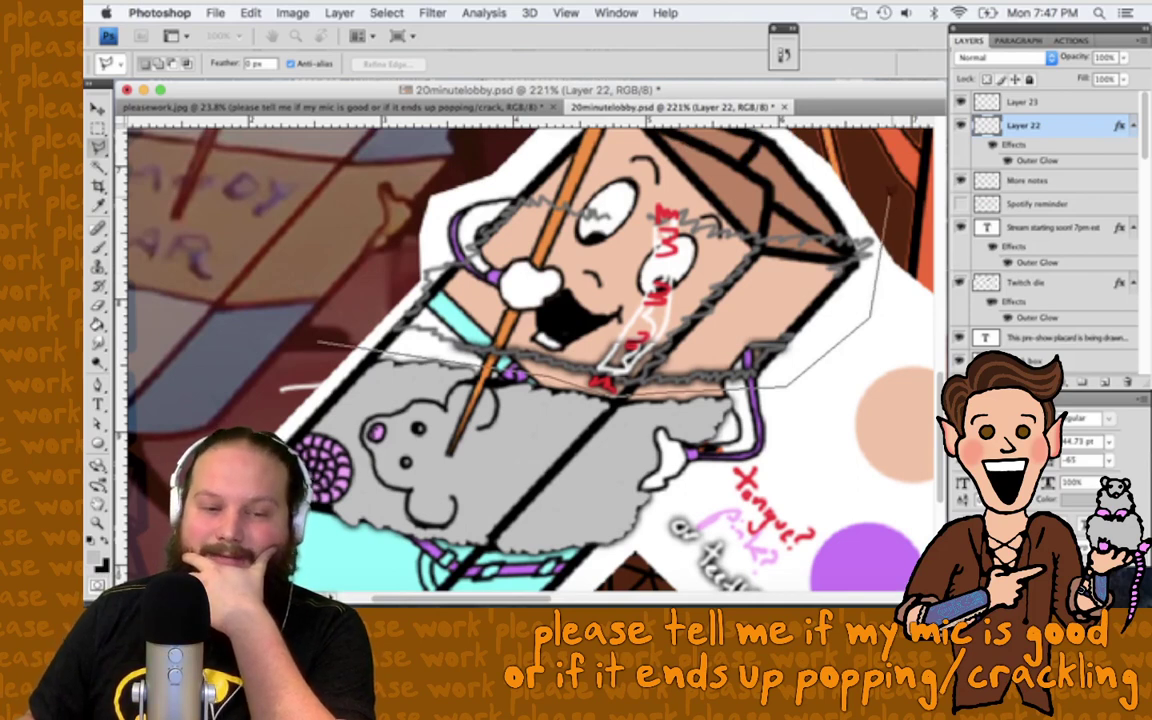
left_click(370, 182)
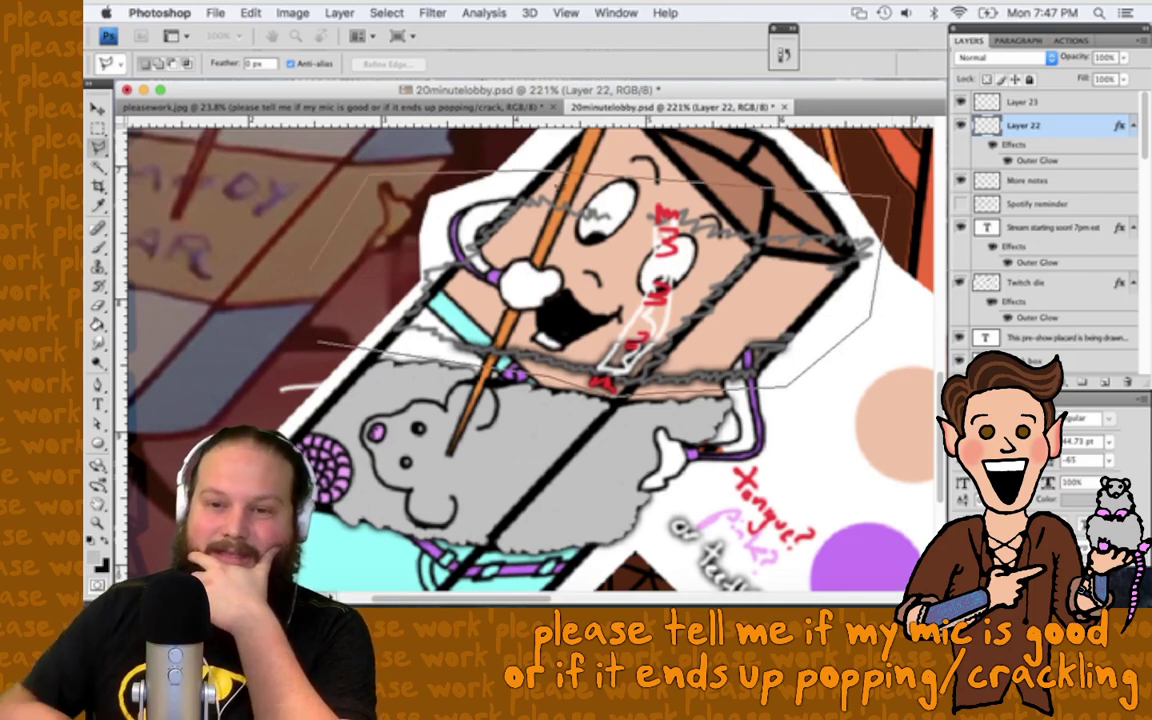
key("Return")
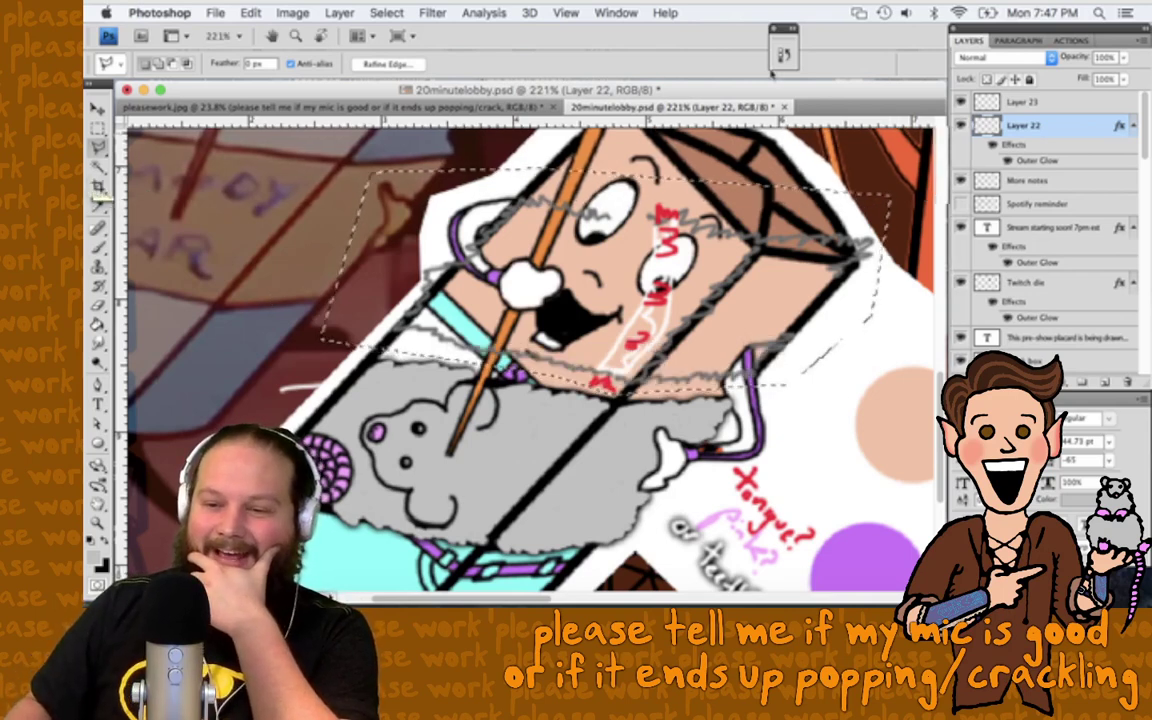
left_click(1107, 183)
key("Delete")
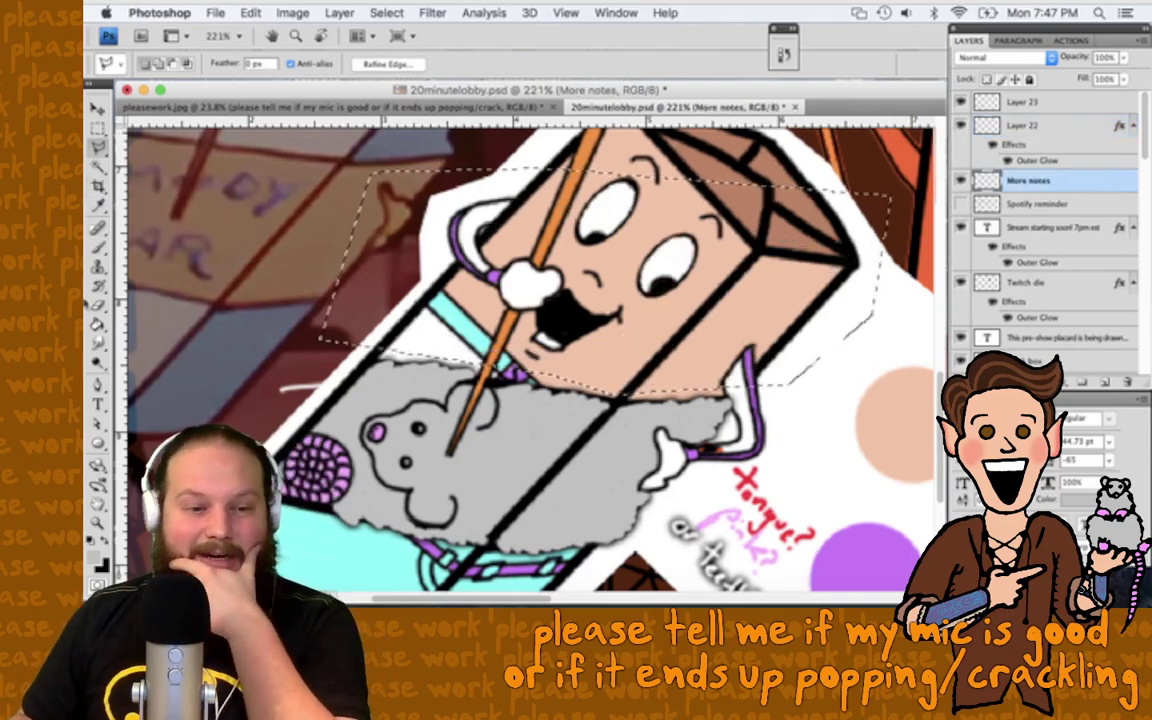
key("m")
left_click(200, 145)
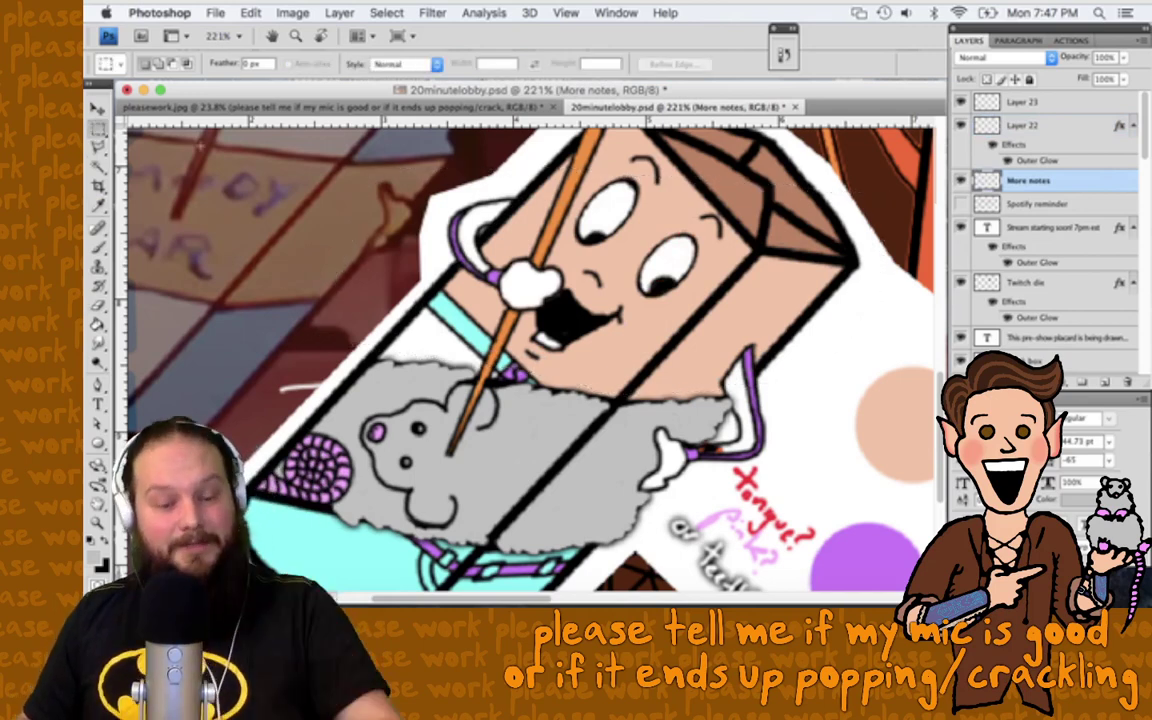
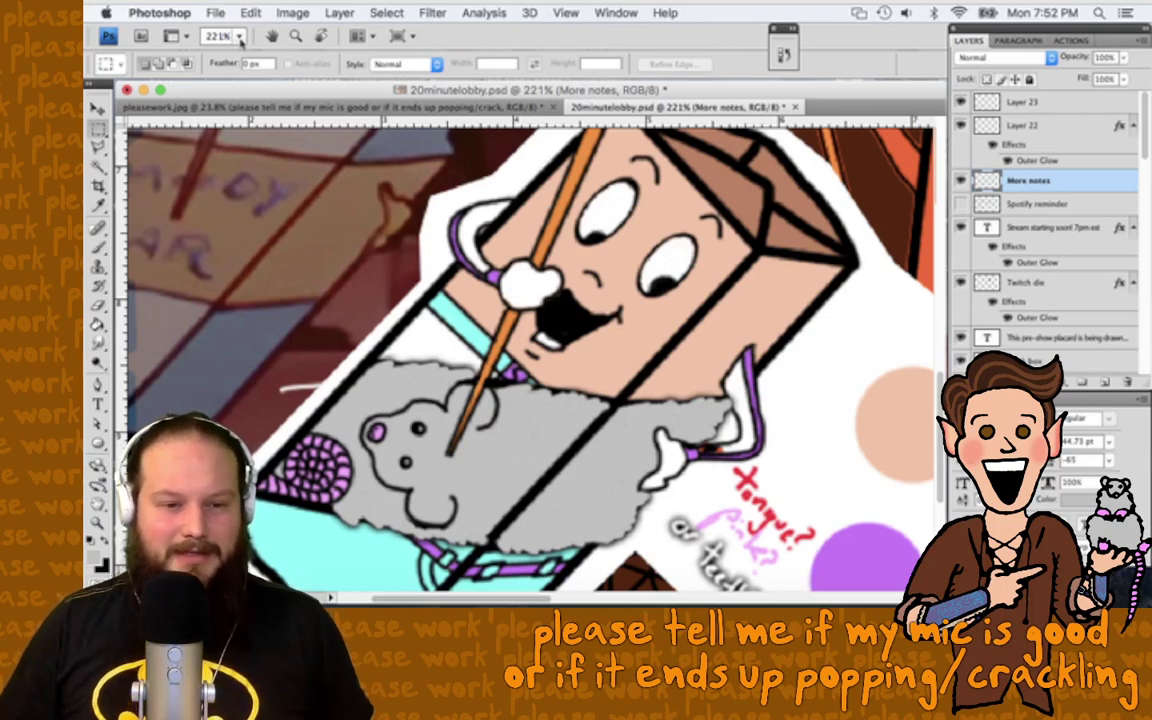
Step: Save 20minutelobby.psd and view the whole illustration
key("super+s")
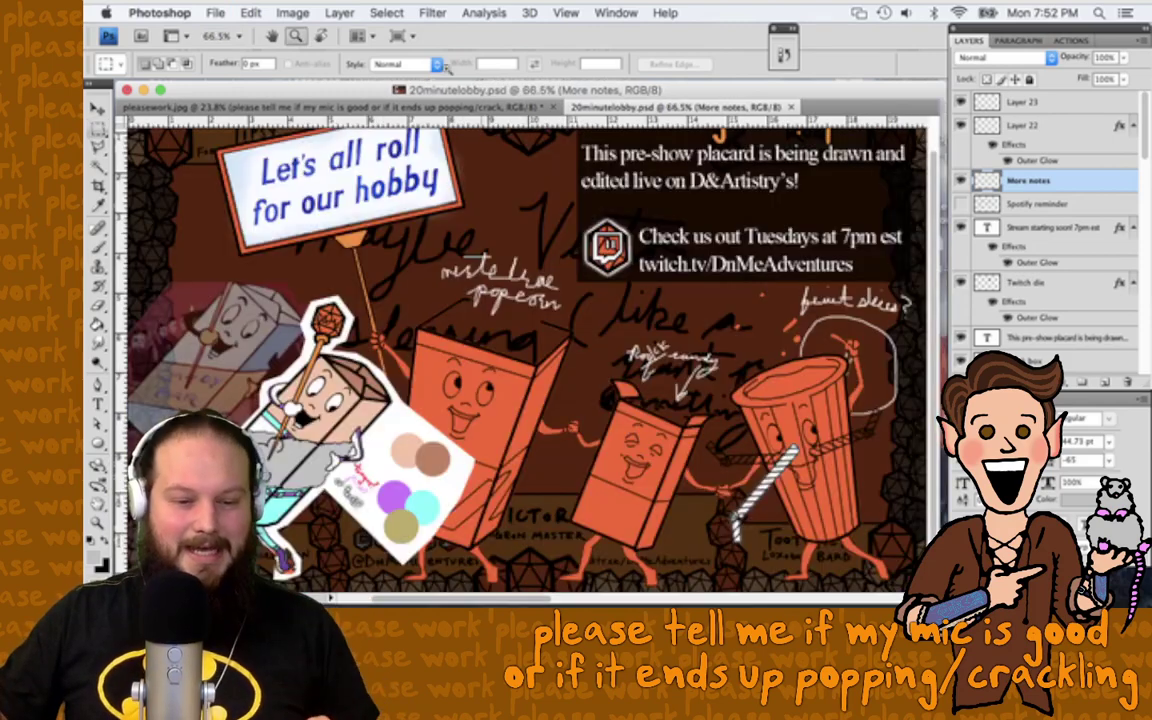
key("super+0")
key("z")
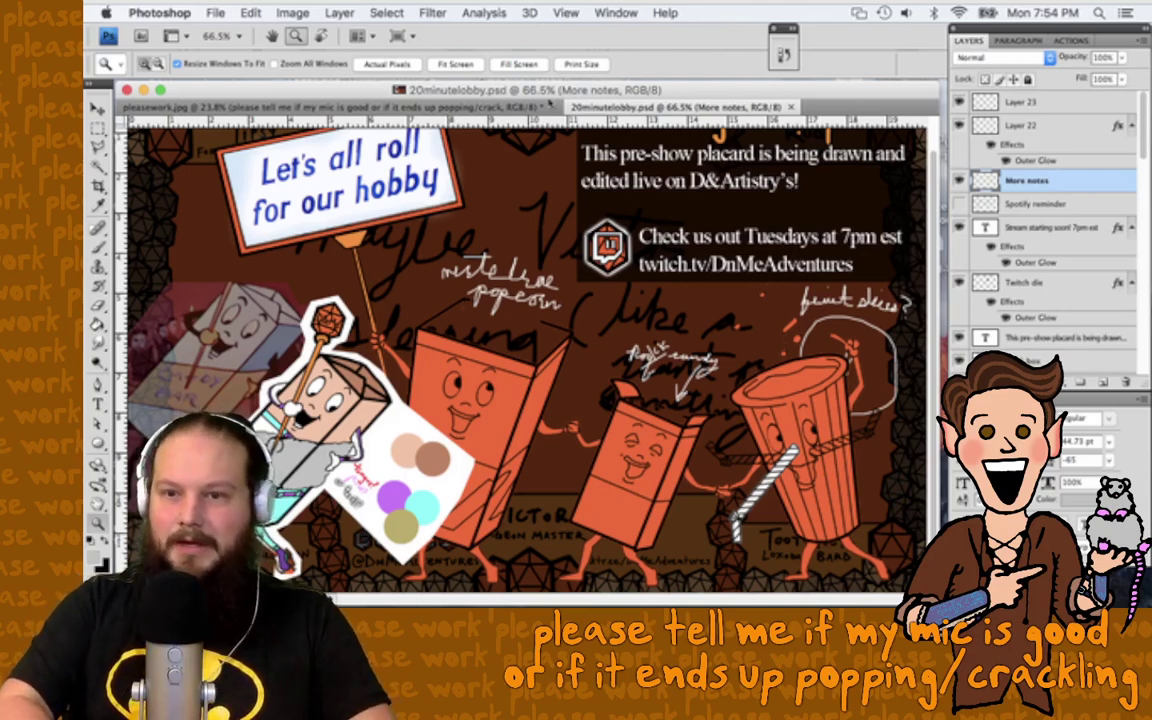
Step: Create a new 273 × 185 pixel RGB document at 72 pixels/inch with a white background and paste the copied toy picture into it
key("super+n")
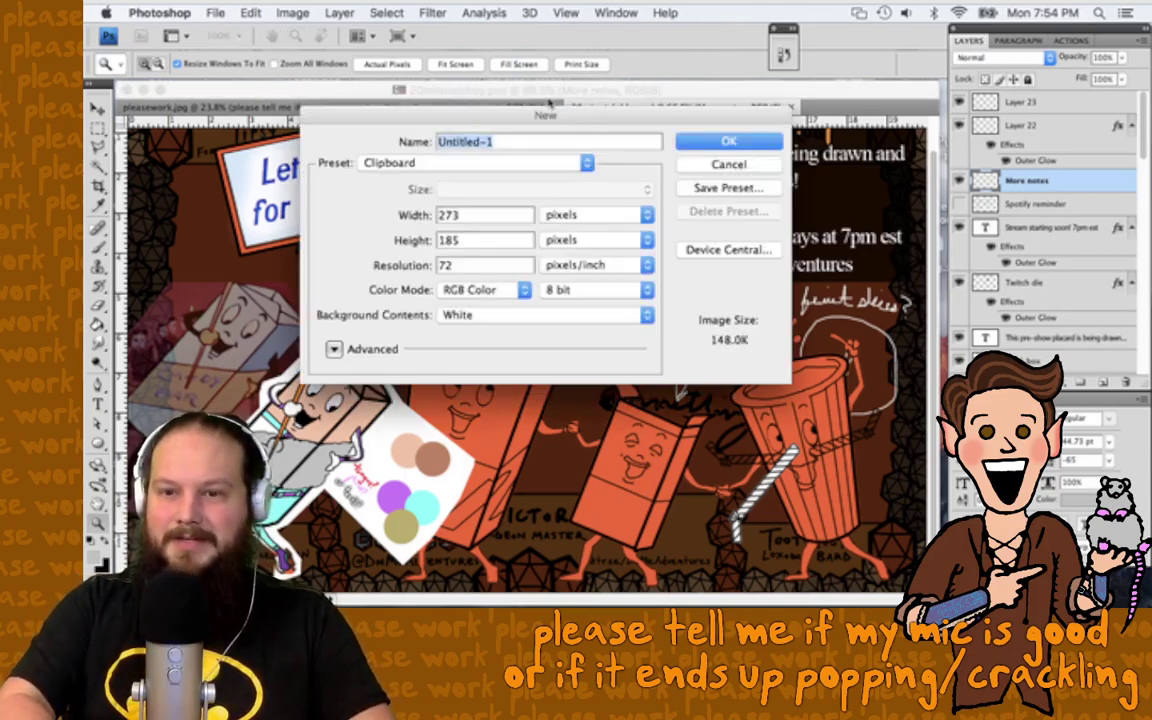
left_click(709, 141)
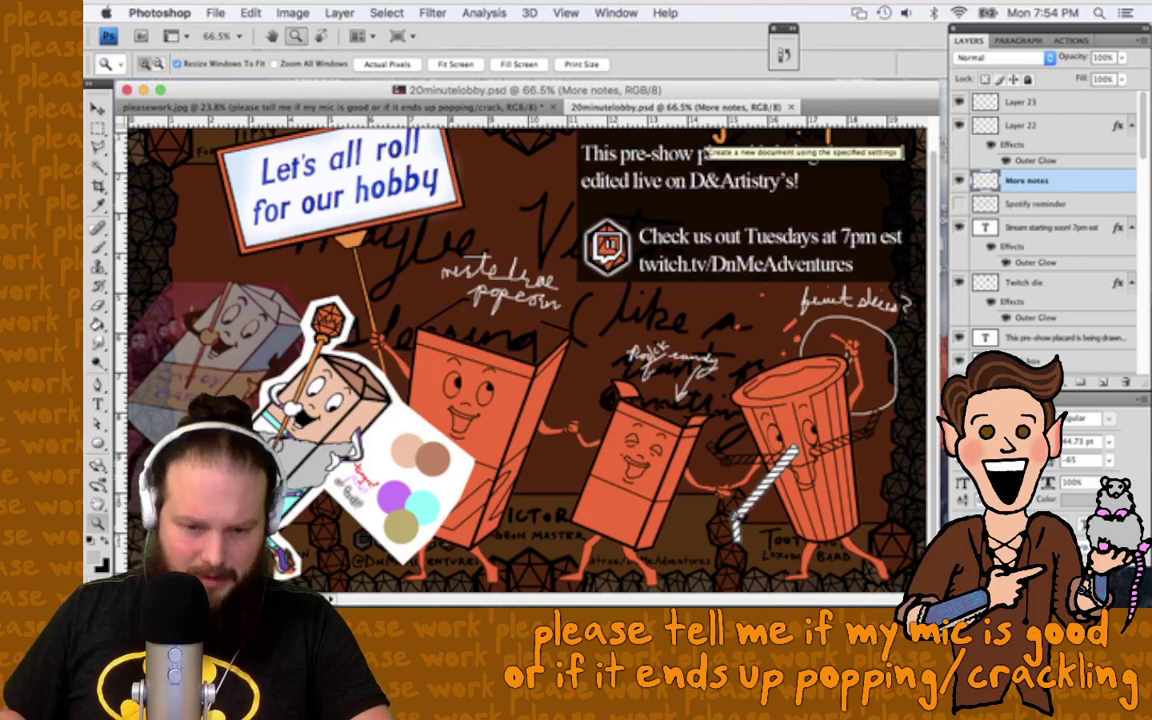
key("super+v")
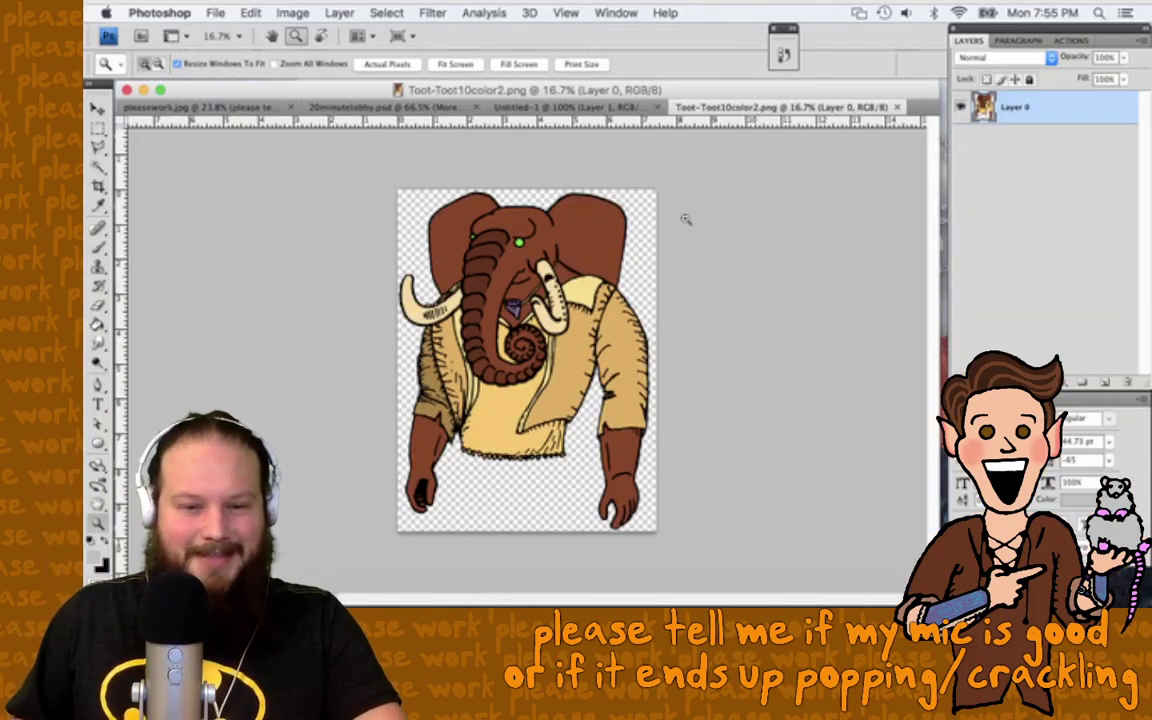
Step: Paste the brown elephant character into the Untitled-1 document as a new layer above the toy picture
left_click(600, 110)
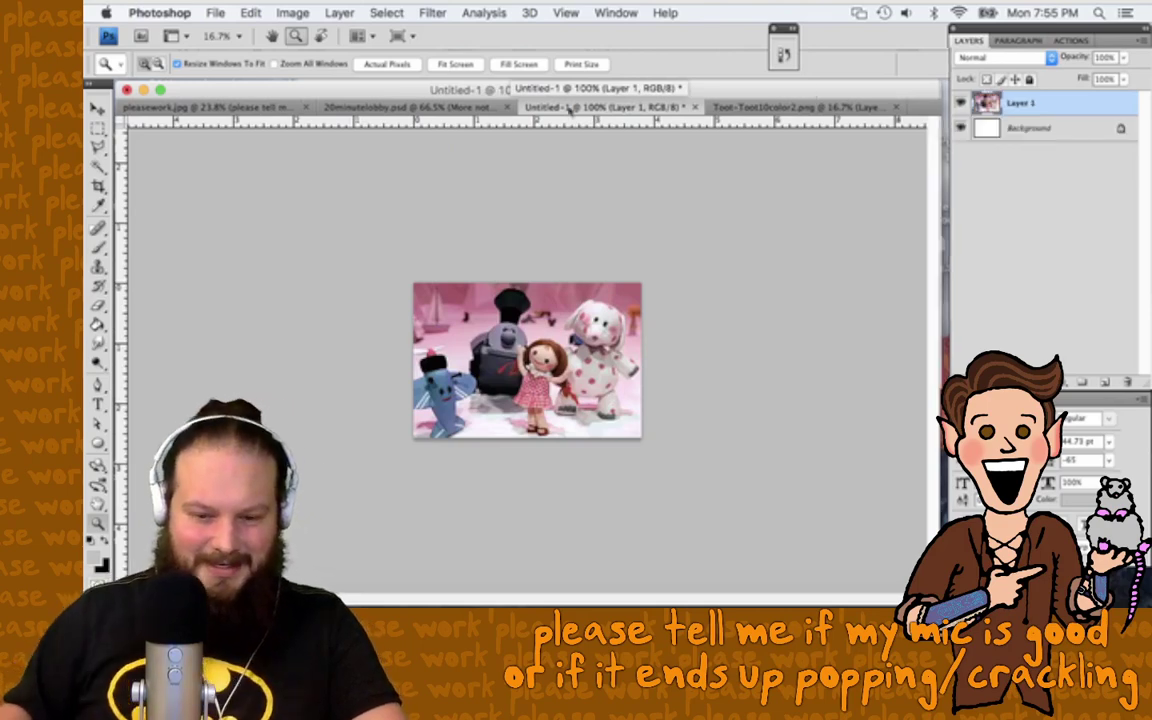
key("super+v")
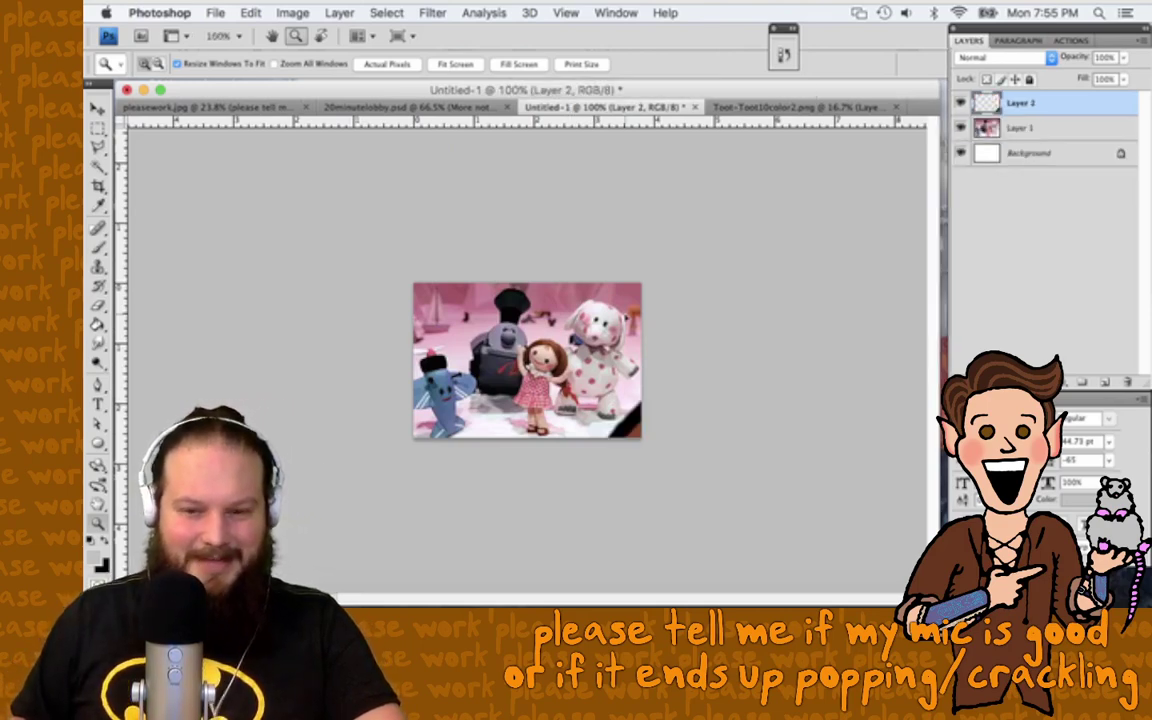
key("super+t")
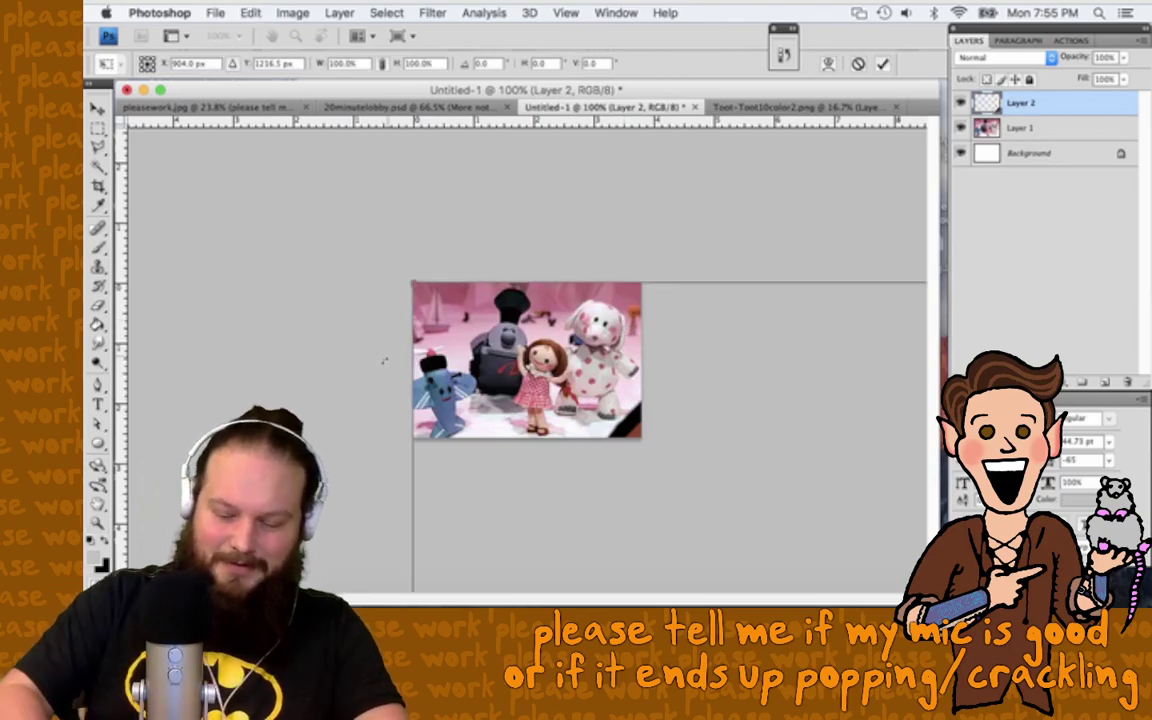
key("Return")
Step: Select the toy picture's portion with the doll and spotted elephant and bring it into Toot-Toot10color2.png as a new layer
key("m")
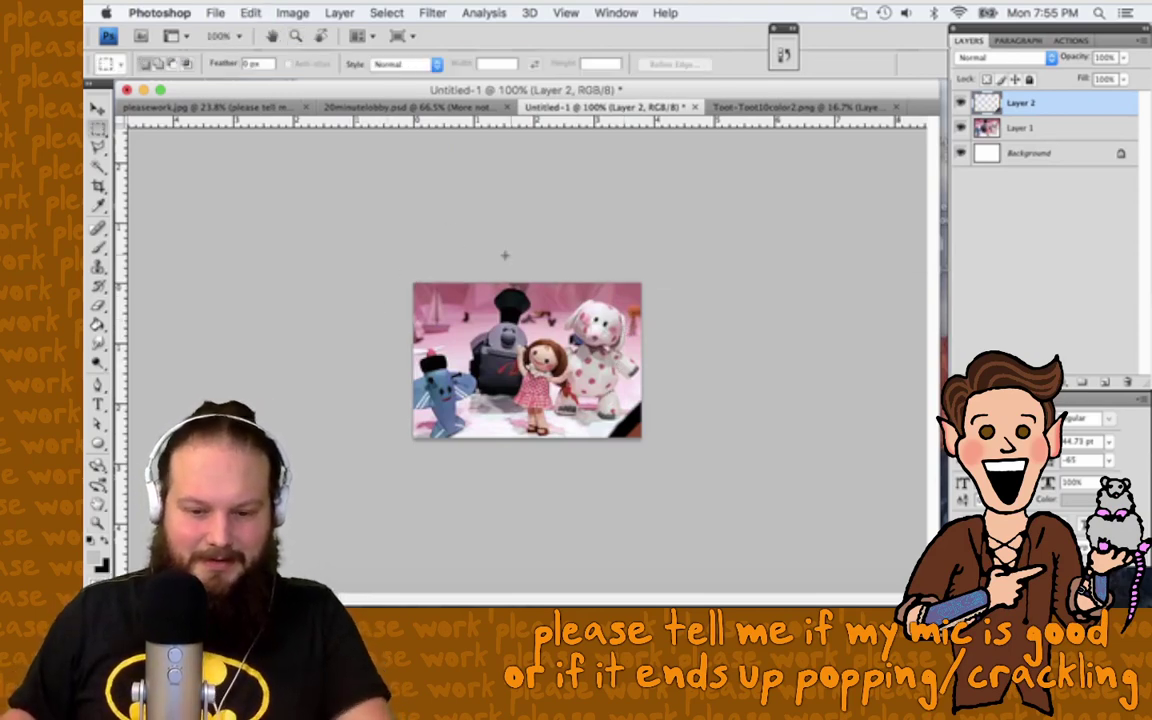
left_click_drag(510, 262, 745, 510)
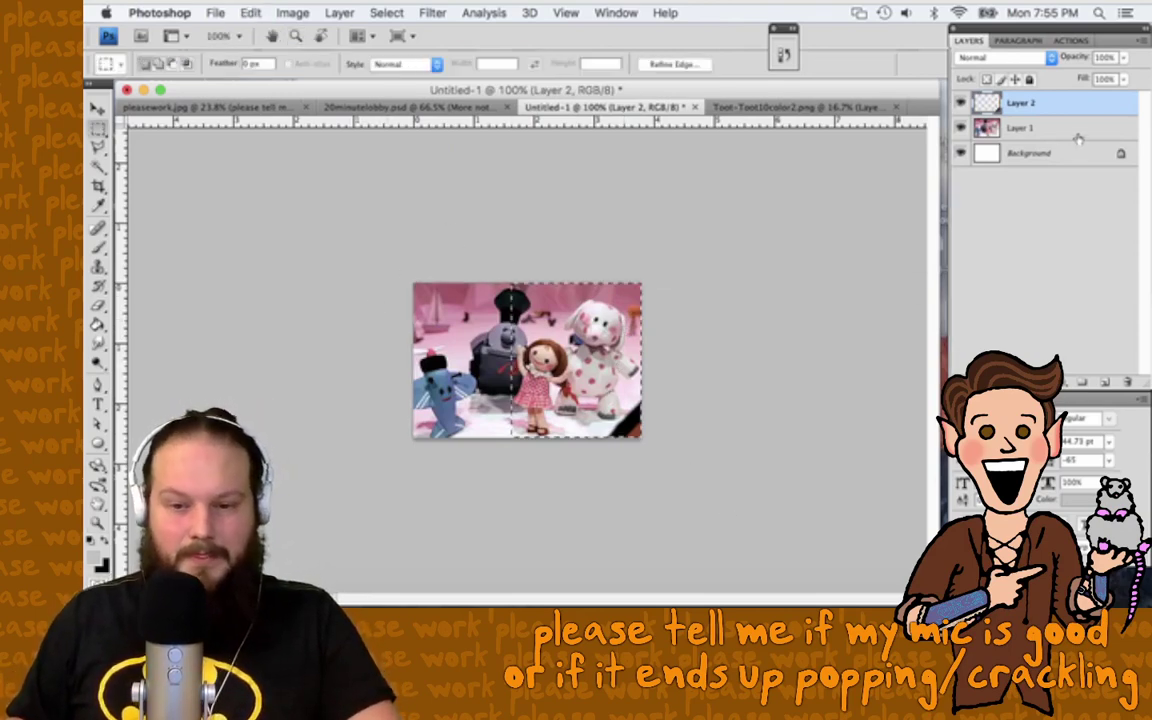
key("ctrl+Tab")
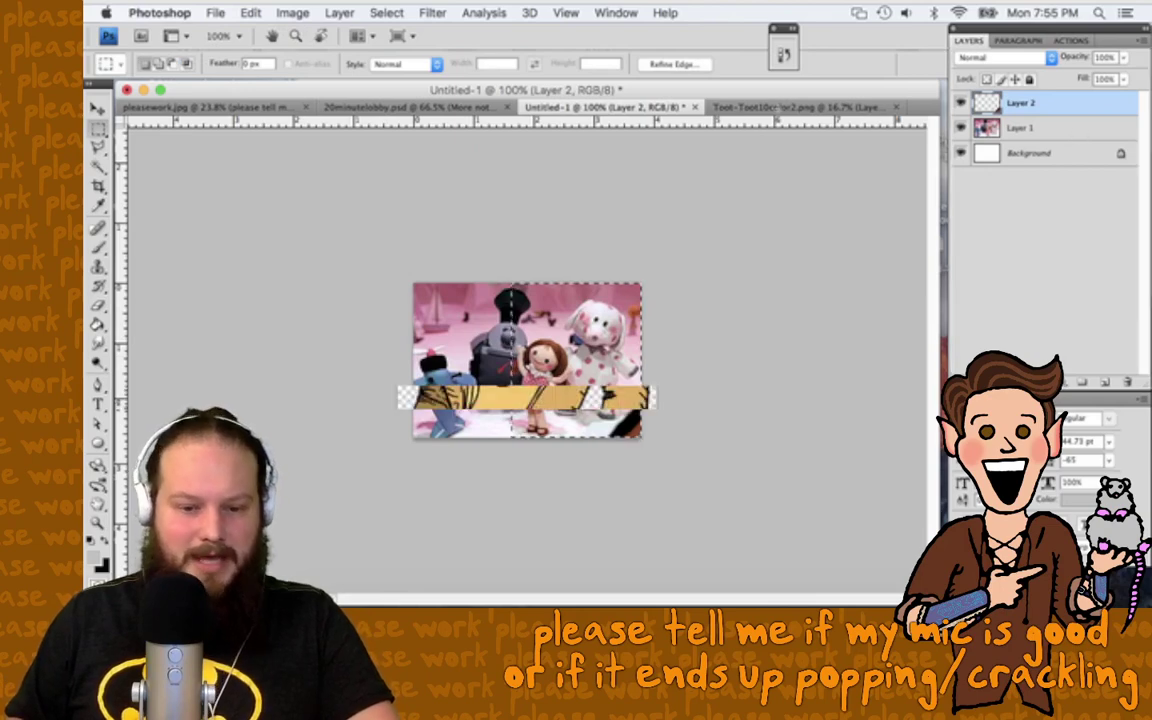
Step: Extend the Toot-Toot10color2.png canvas to a width of 14 inches, anchored at the middle left so the extra space lies right of the elephant
left_click(292, 12)
left_click(320, 158)
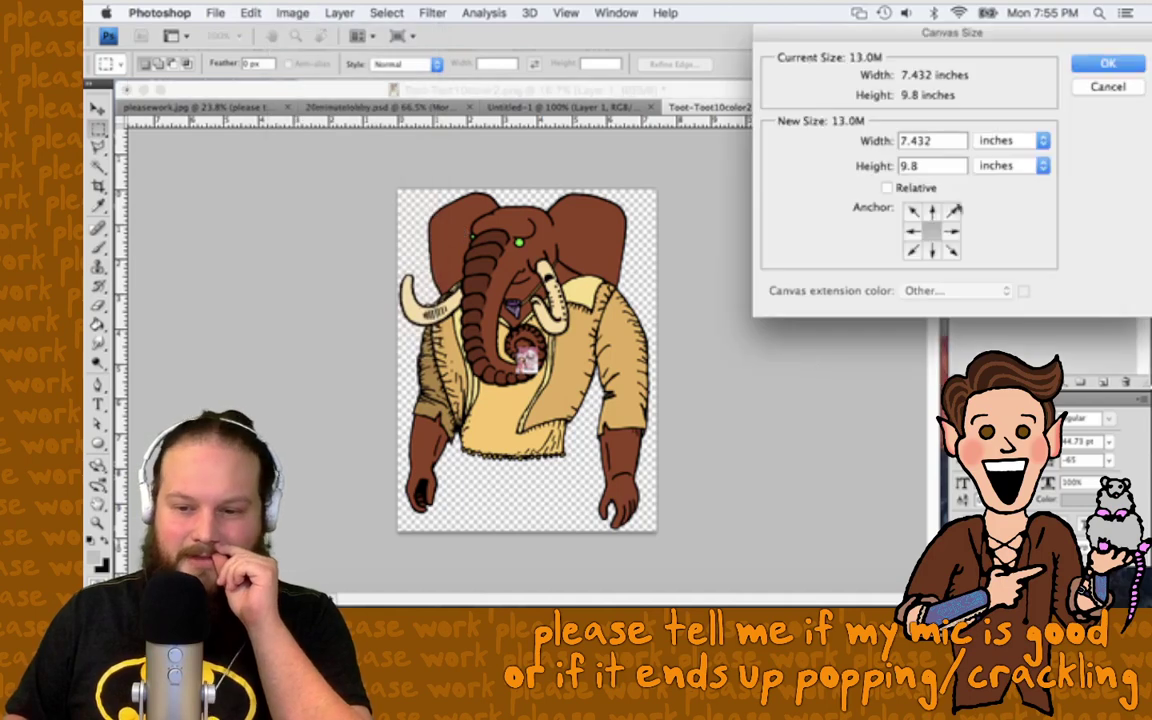
left_click(912, 231)
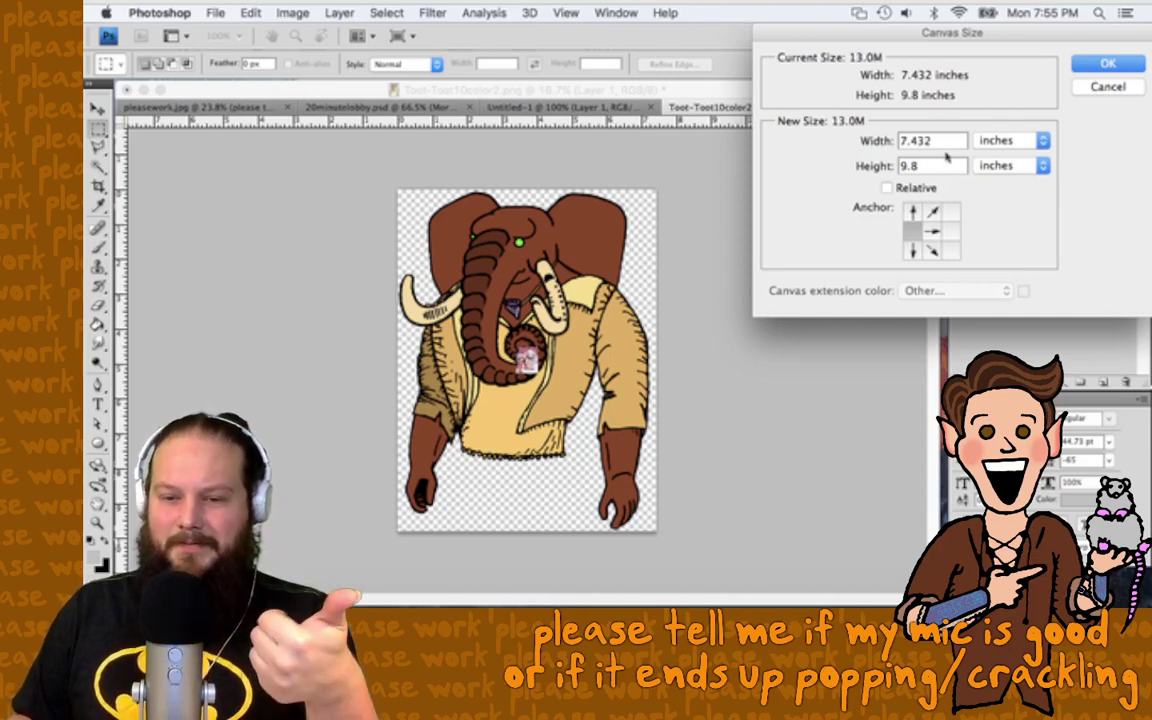
left_click_drag(955, 140, 798, 118)
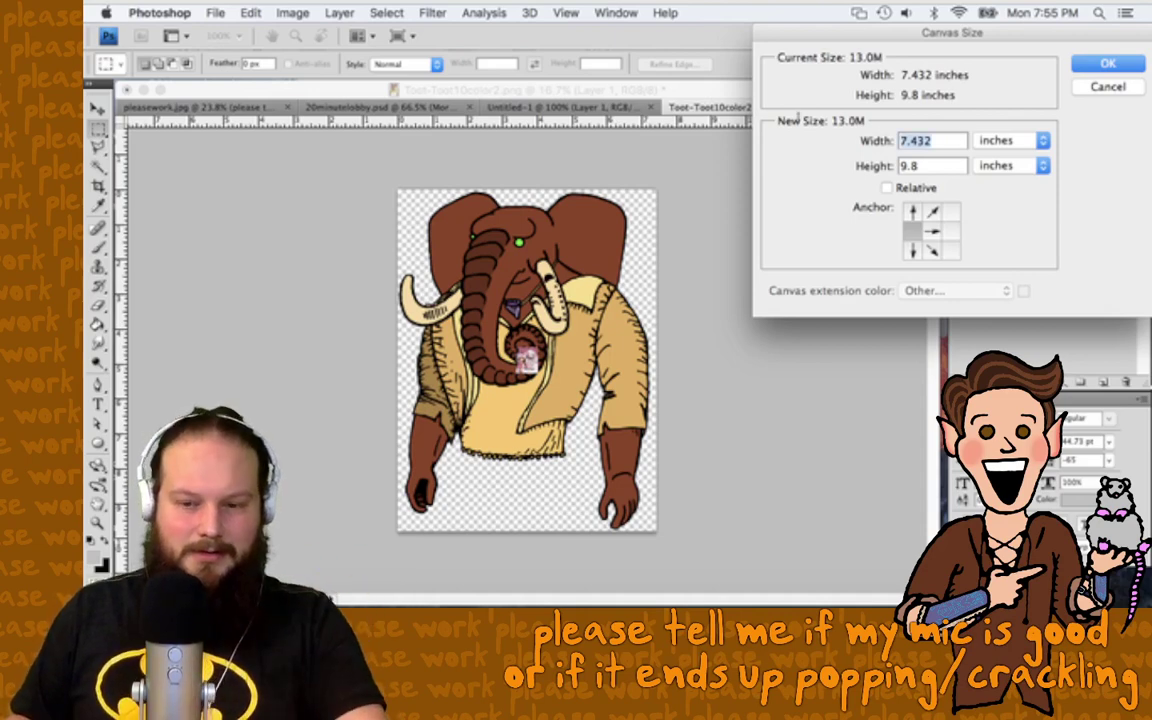
type("14")
left_click(1107, 64)
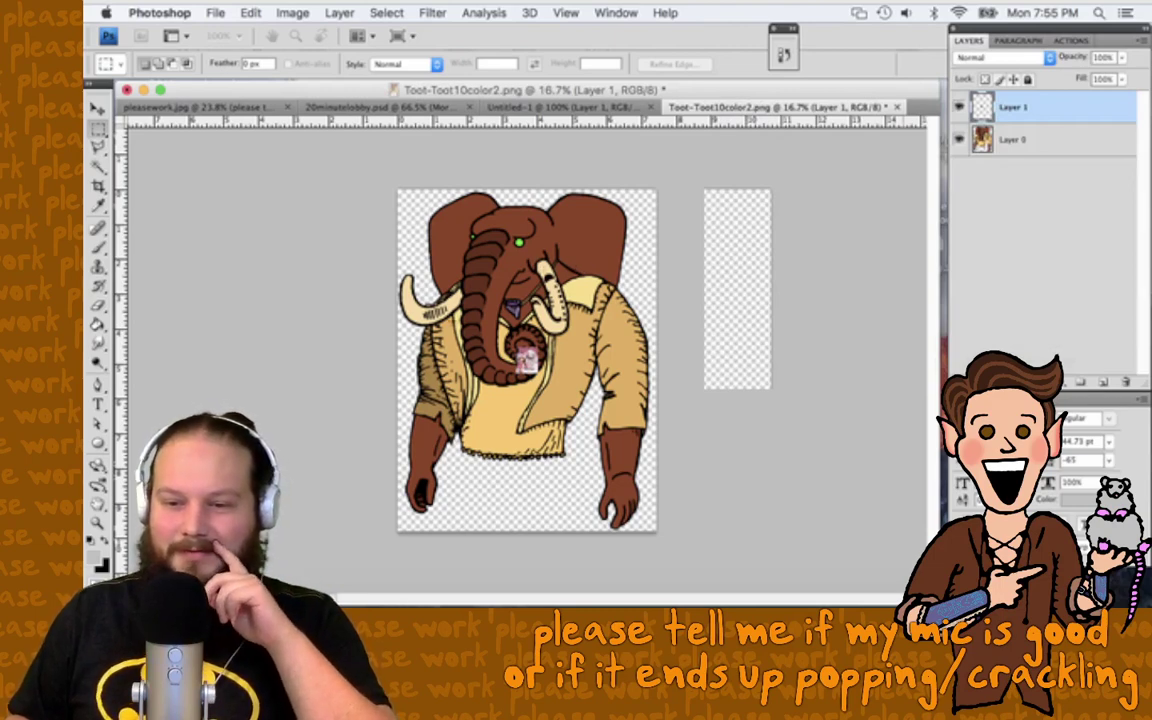
Step: Put a new layer at the bottom of the stack beneath the elephant and fill it with light grey
left_click_drag(1012, 107, 1022, 152)
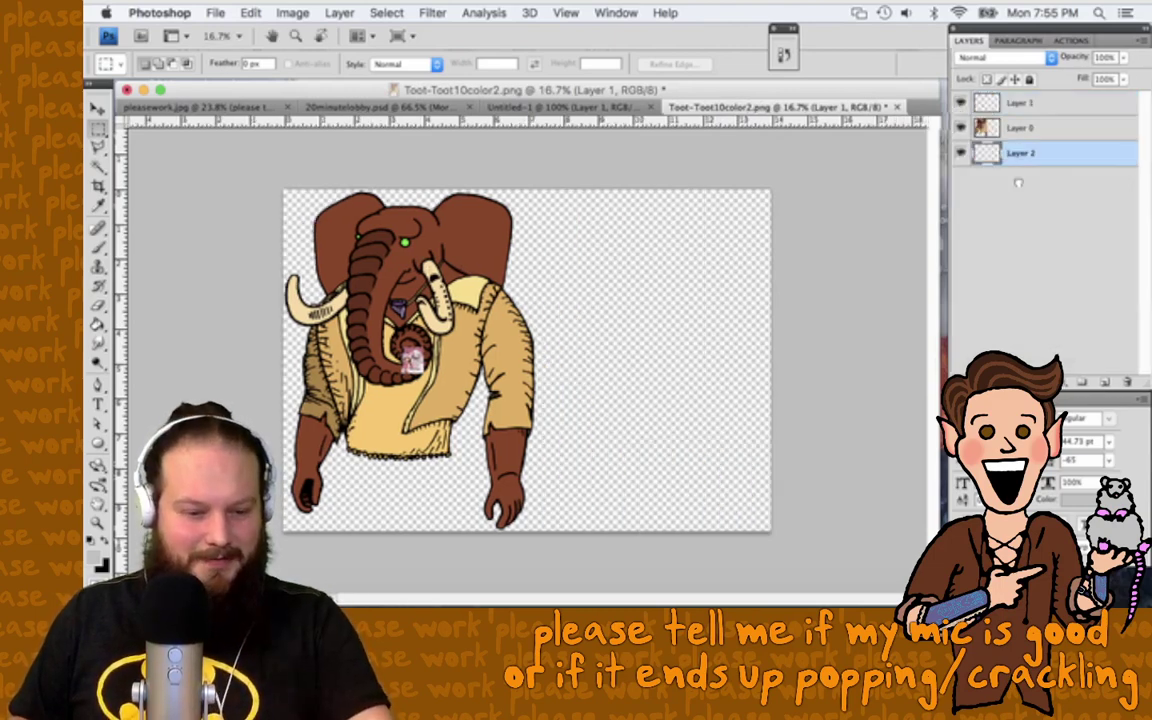
key("g")
left_click(633, 293)
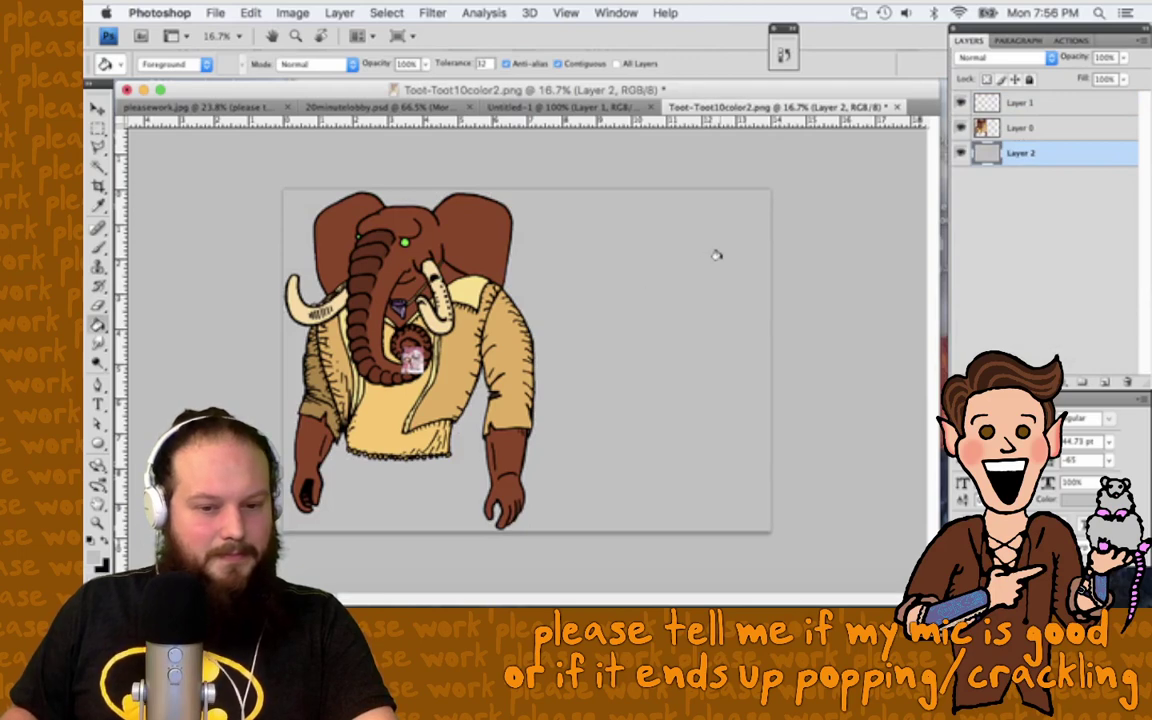
Step: Scale the small toy picture up to nearly the canvas height and move it to the right of the elephant
left_click(98, 108)
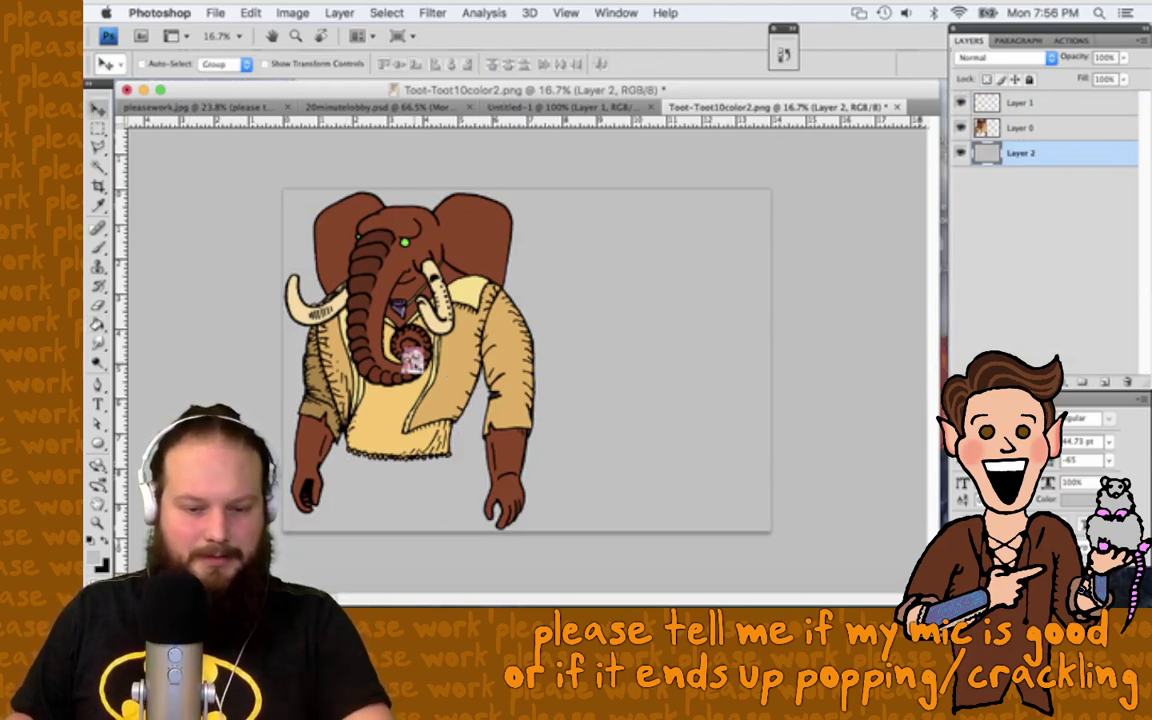
left_click(394, 316, "ctrl")
key("ctrl+t")
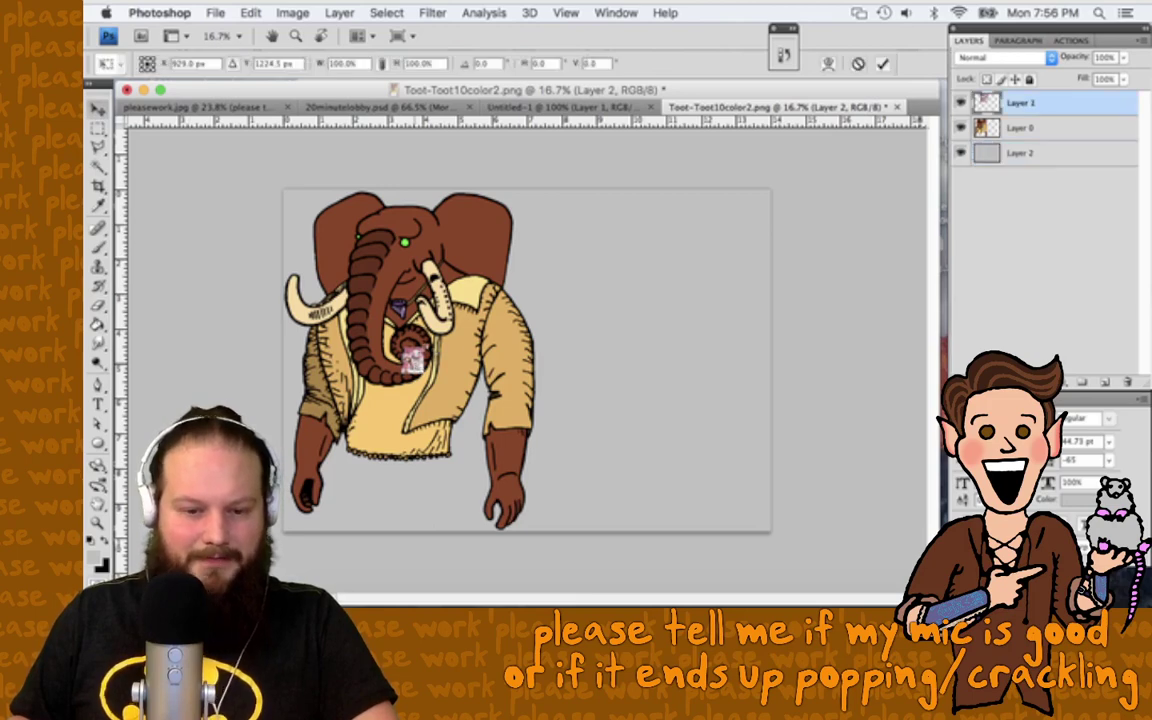
left_click_drag(426, 342, 651, 227)
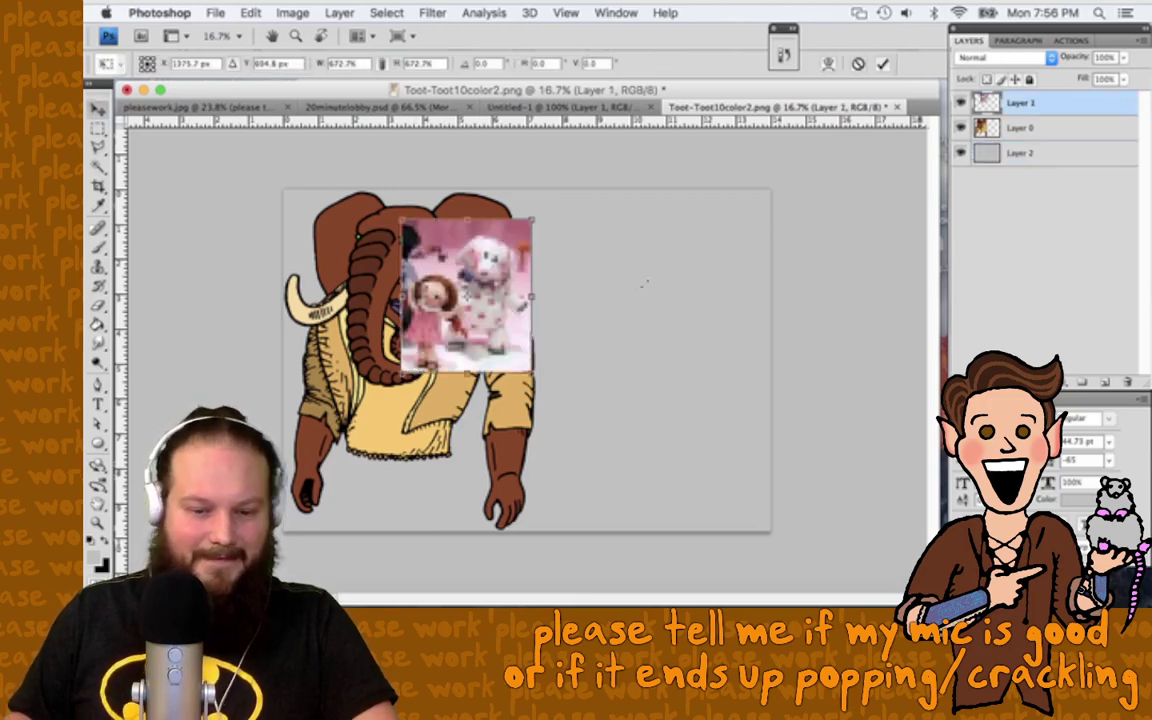
key("Return")
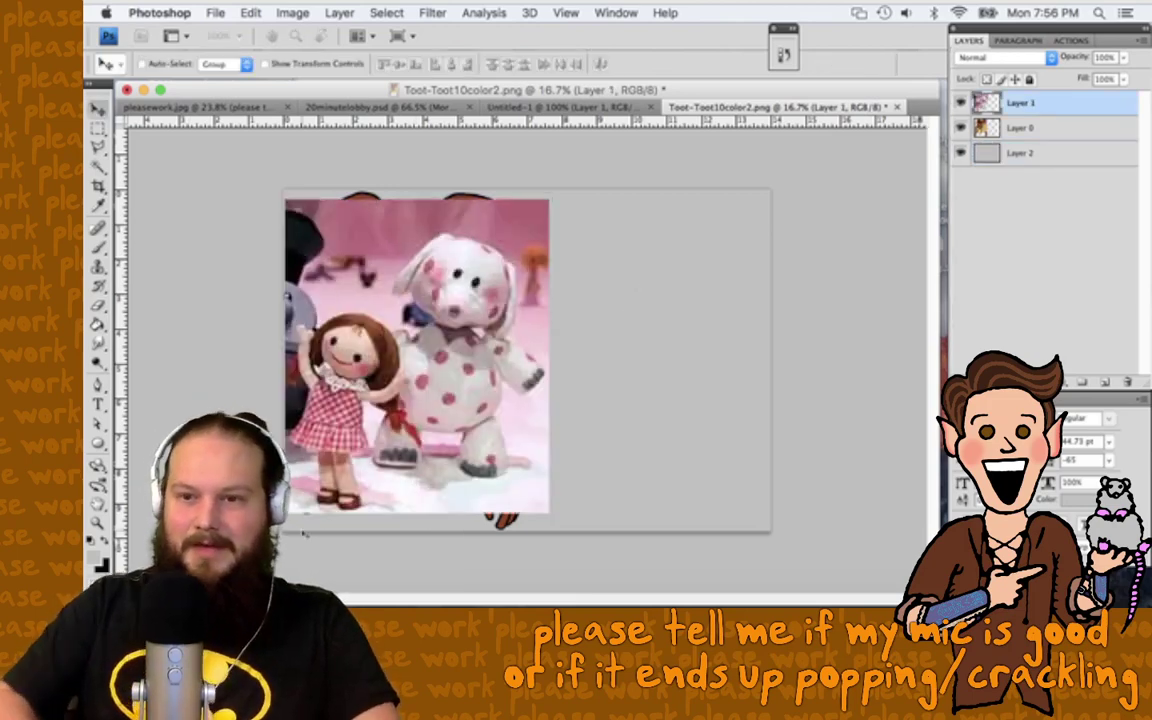
left_click_drag(302, 533, 304, 533)
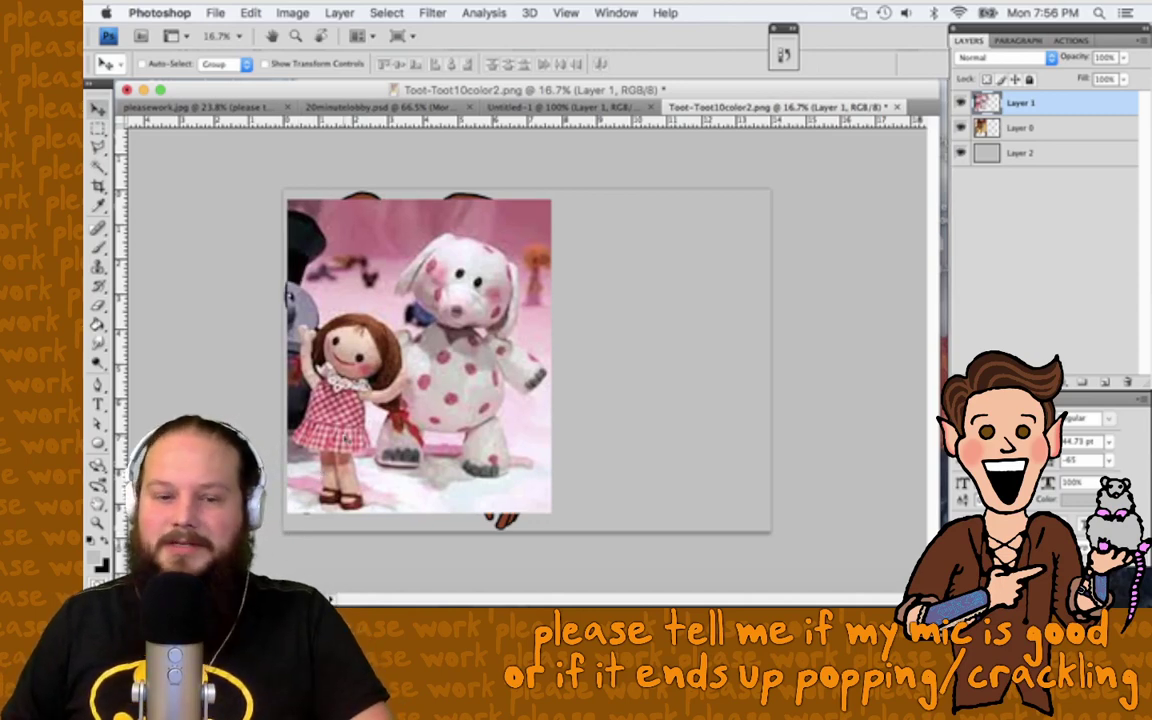
left_click_drag(369, 353, 579, 358)
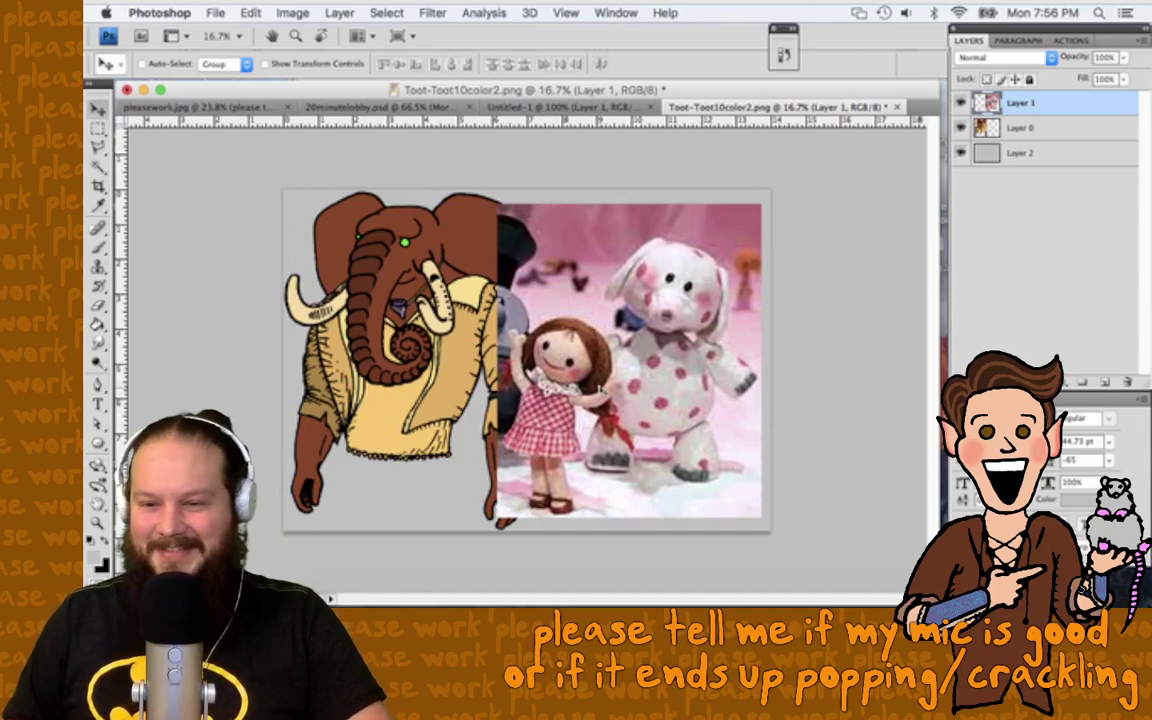
Step: Stack the elephant's Layer 0 above the toy picture's Layer 1 and view the composition larger
left_click_drag(1020, 128, 1043, 106)
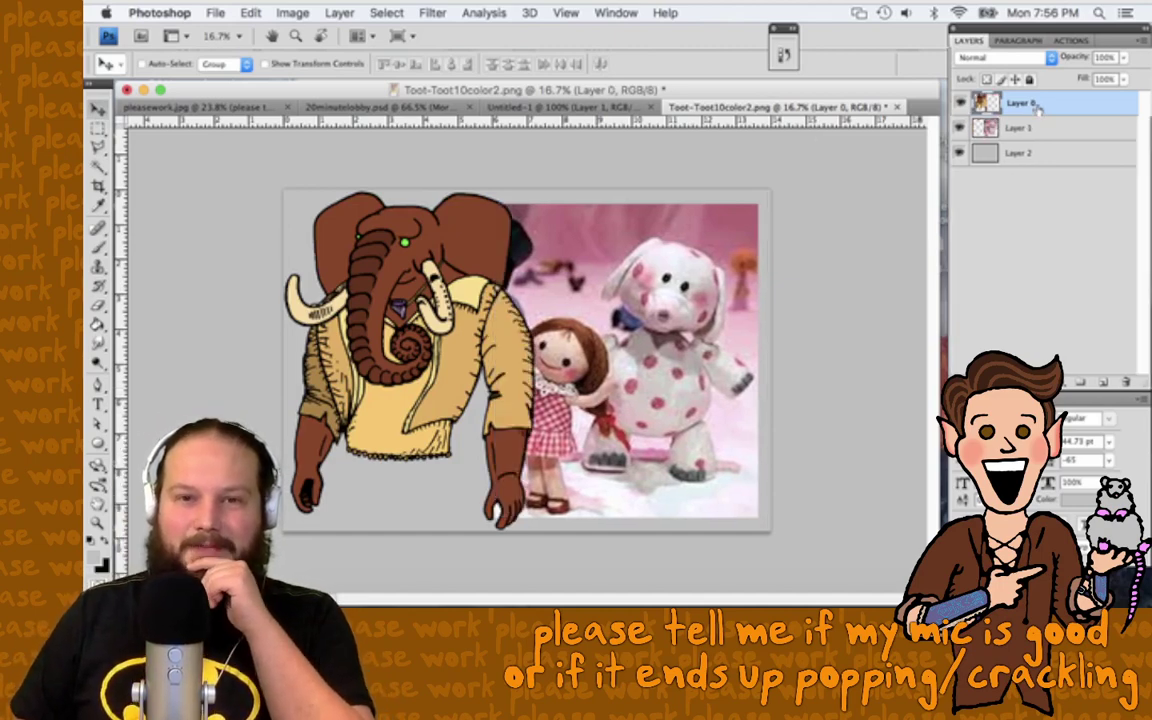
key("z")
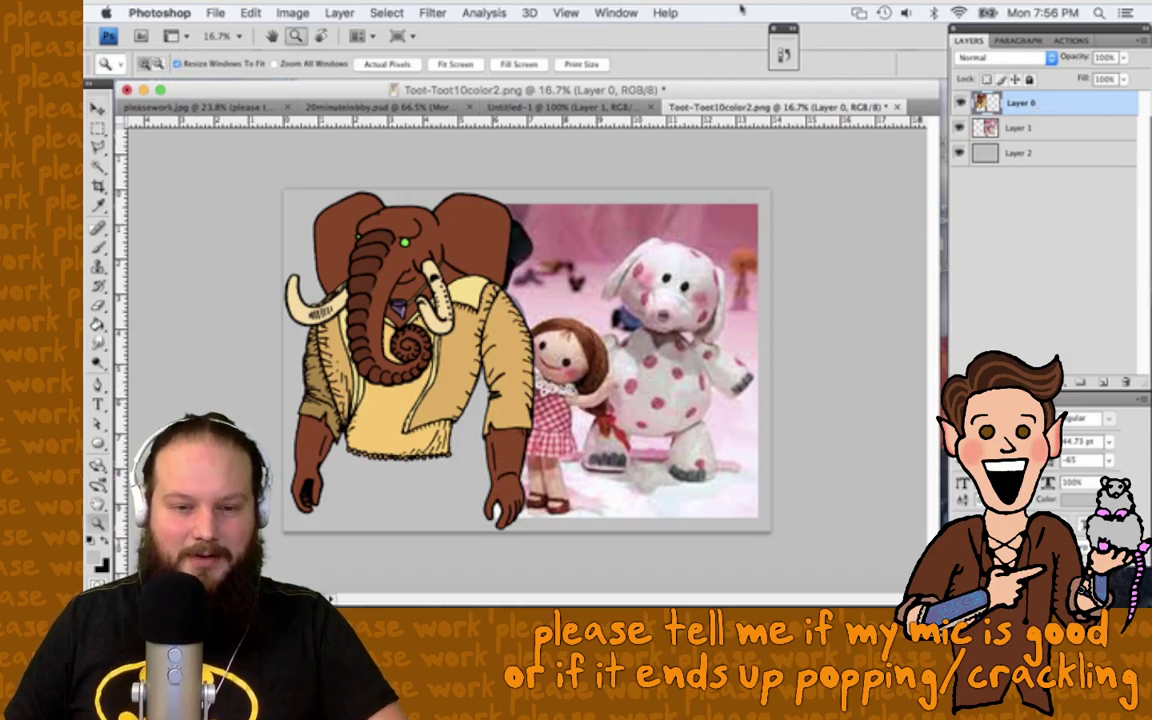
left_click(462, 64)
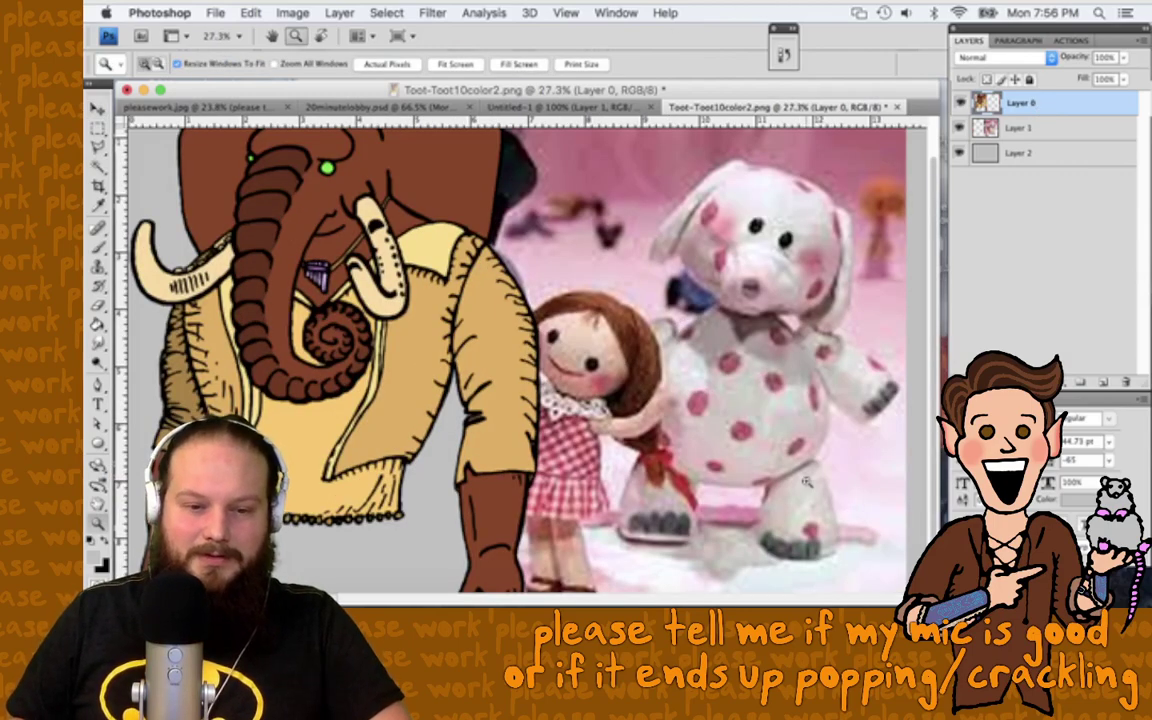
scroll(806, 482, "down", 6)
scroll(806, 482, "up", 6)
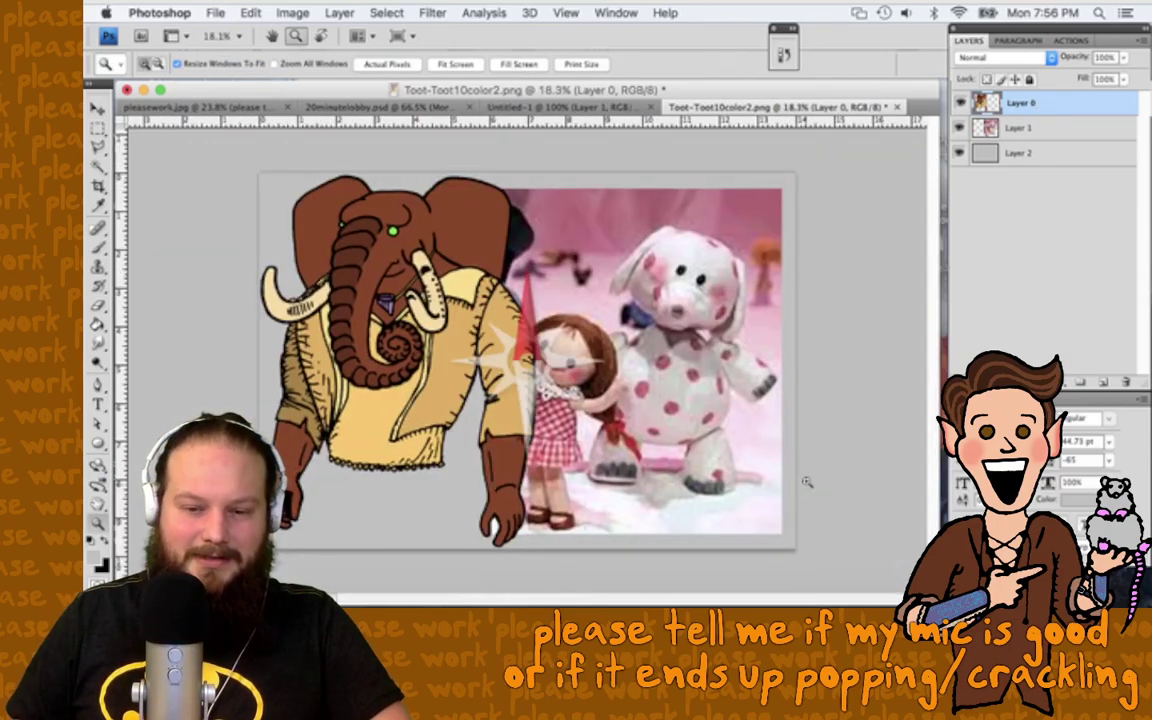
scroll(806, 482, "up", 3)
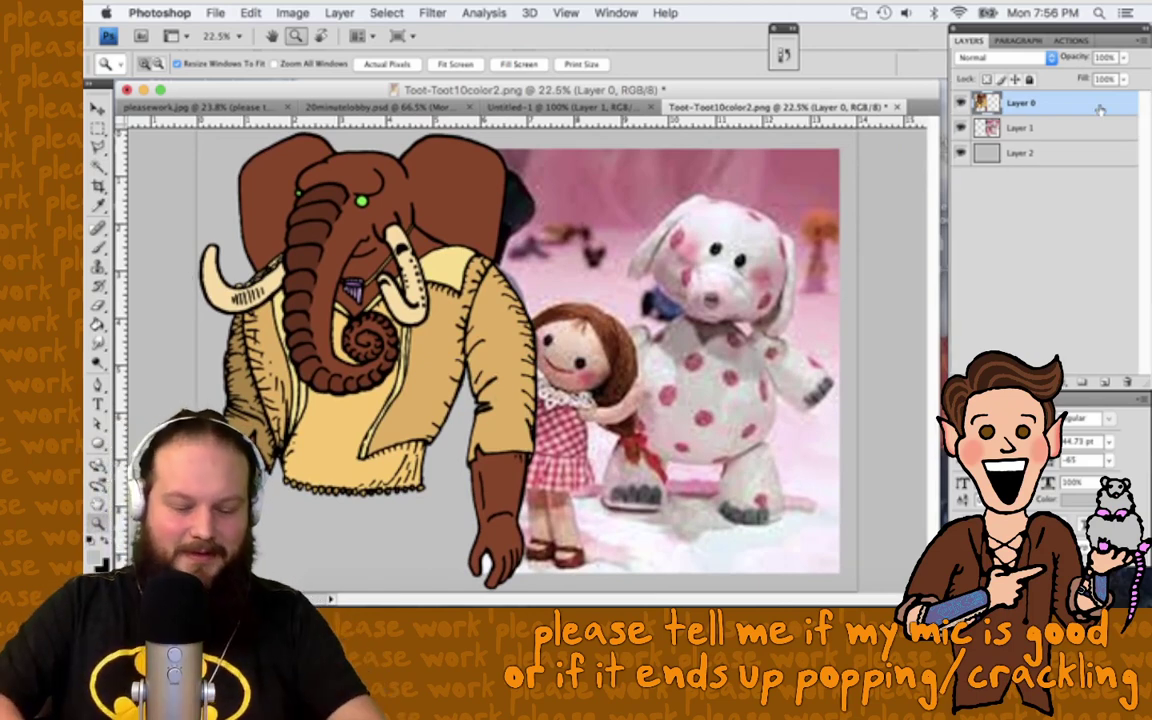
Step: Nudge the elephant character to the right so that it overlaps the doll in the toy picture
key("v")
key("shift+Right")
key("shift+Right")
key("shift+Right")
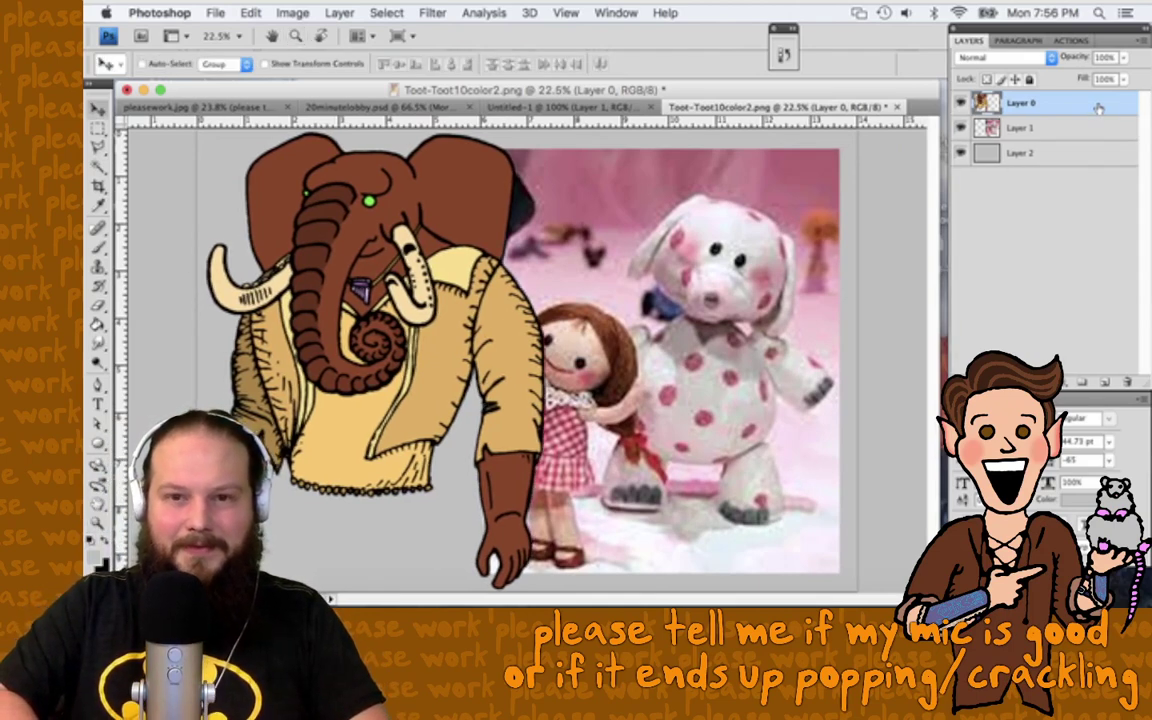
key("shift+Right")
key("shift+Right")
key("shift+Right")
key("shift+Right")
key("shift+Right")
key("shift+Right")
key("shift+Right")
key("shift+Right")
key("shift+Right")
key("shift+Right")
key("shift+Right")
key("shift+Right")
key("shift+Right")
key("shift+Right")
key("shift+Right")
key("shift+Right")
key("shift+Right")
key("shift+Right")
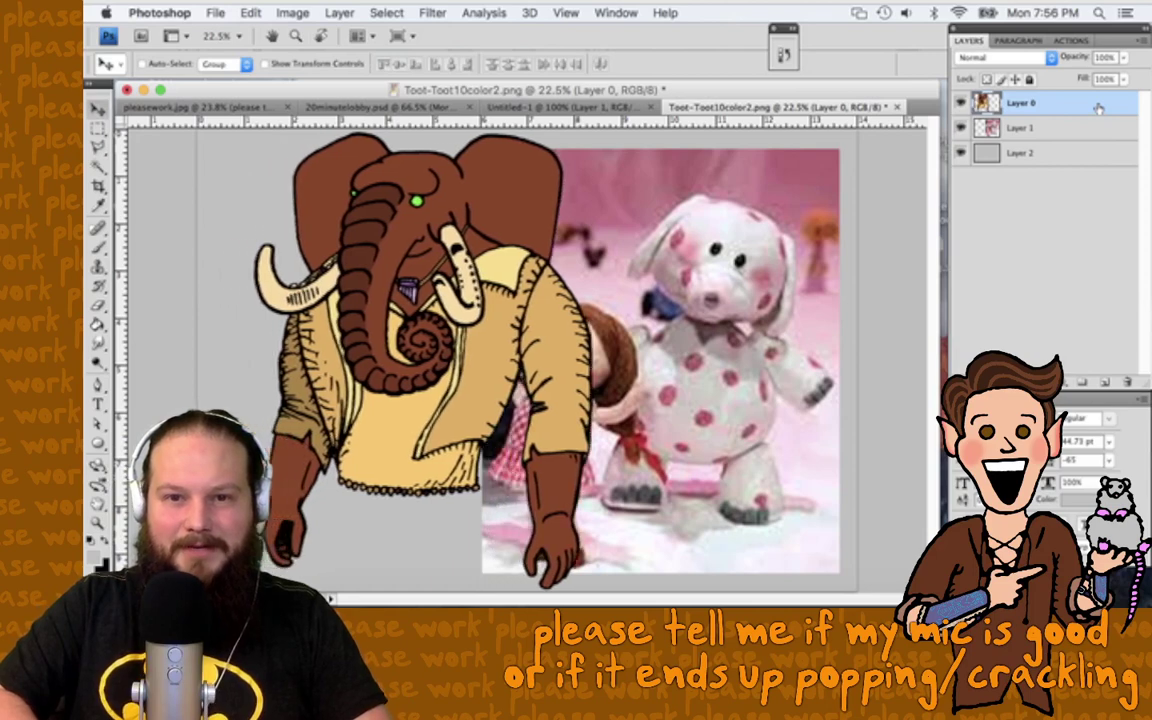
key("shift+Right")
key("shift+Right")
key("shift+Right")
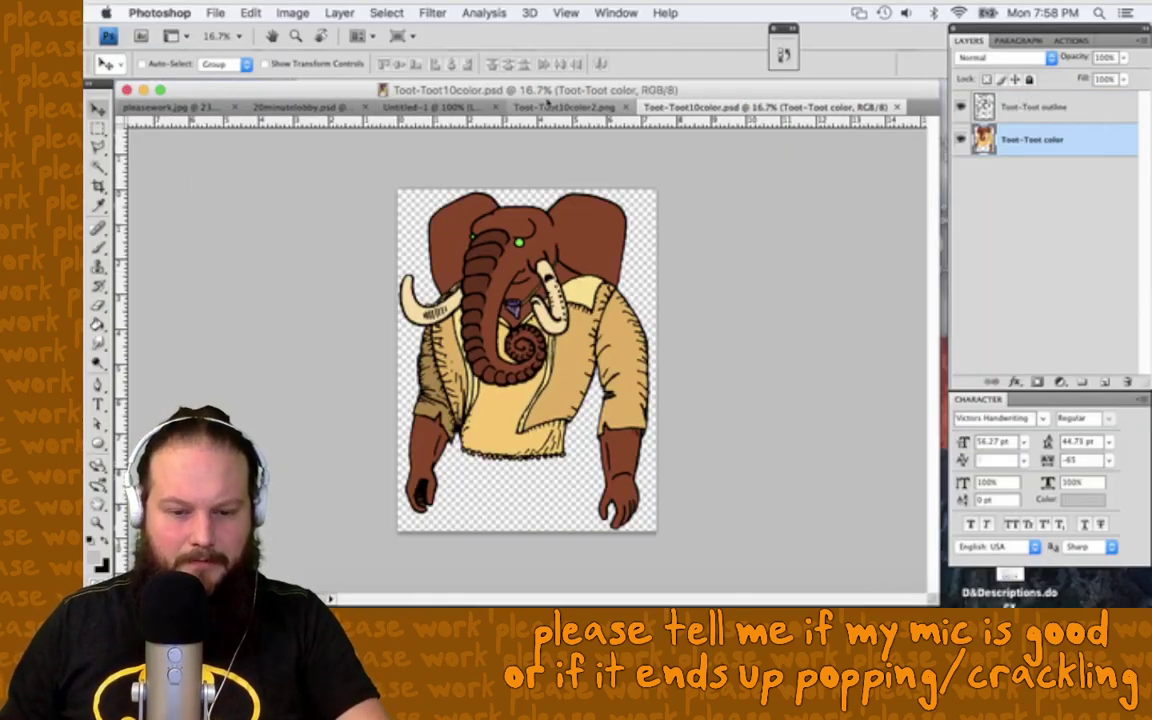
Step: Add the toy picture as a layer below the outline in Toot-Toot10color.psd and widen the canvas to 14 inches
key("super+shift+alt+n")
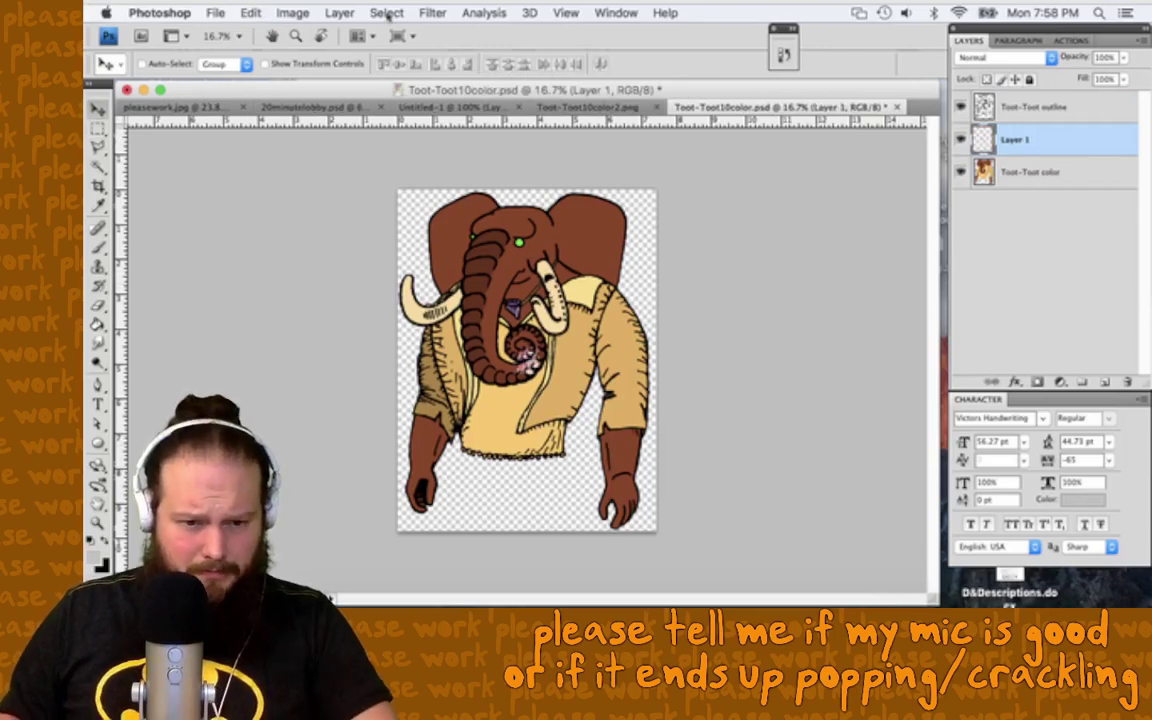
left_click(292, 12)
left_click(322, 143)
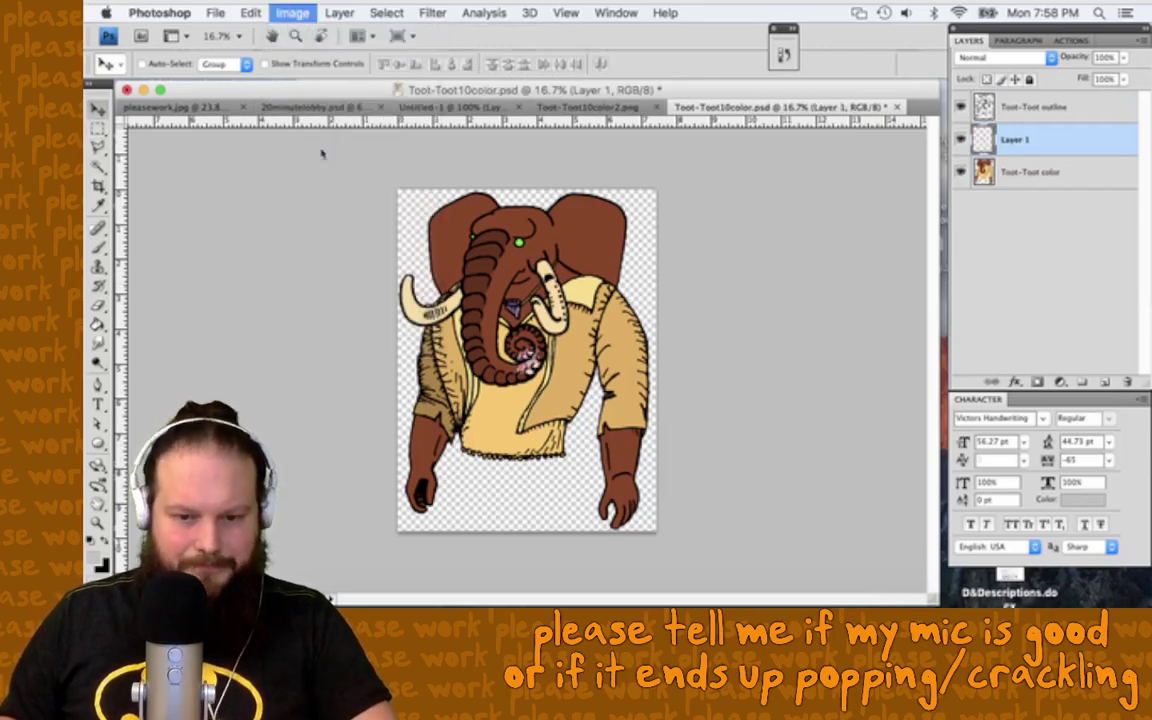
left_click(762, 187)
left_click(293, 12)
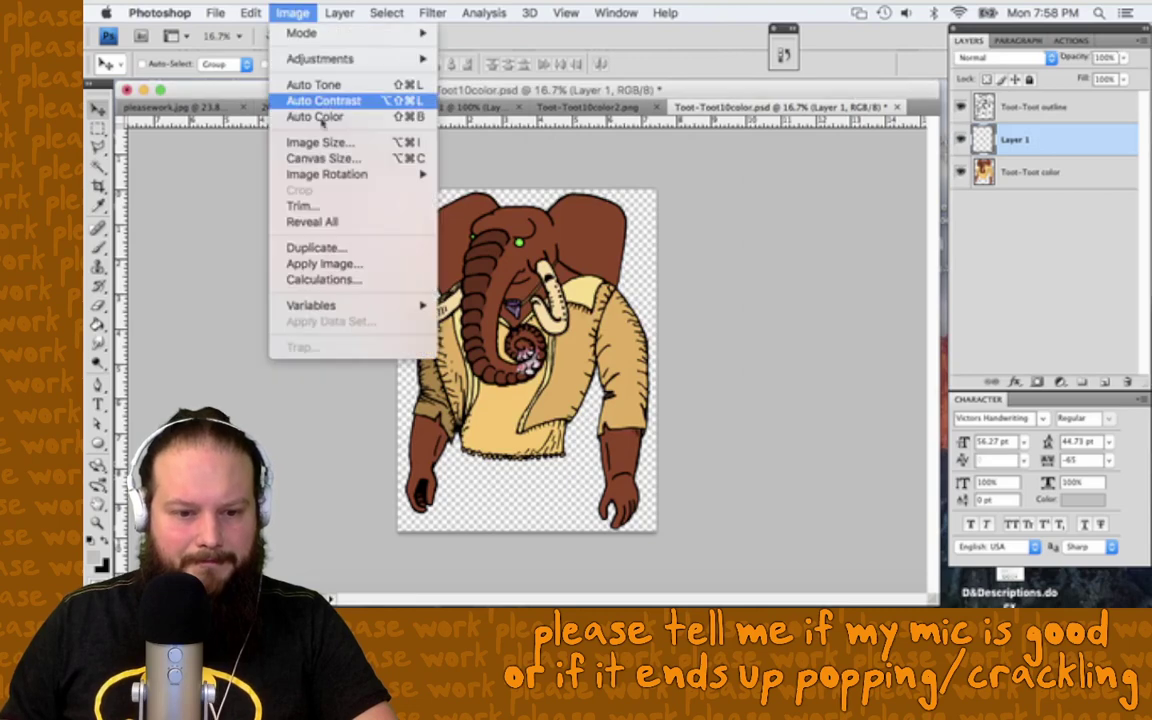
left_click(323, 158)
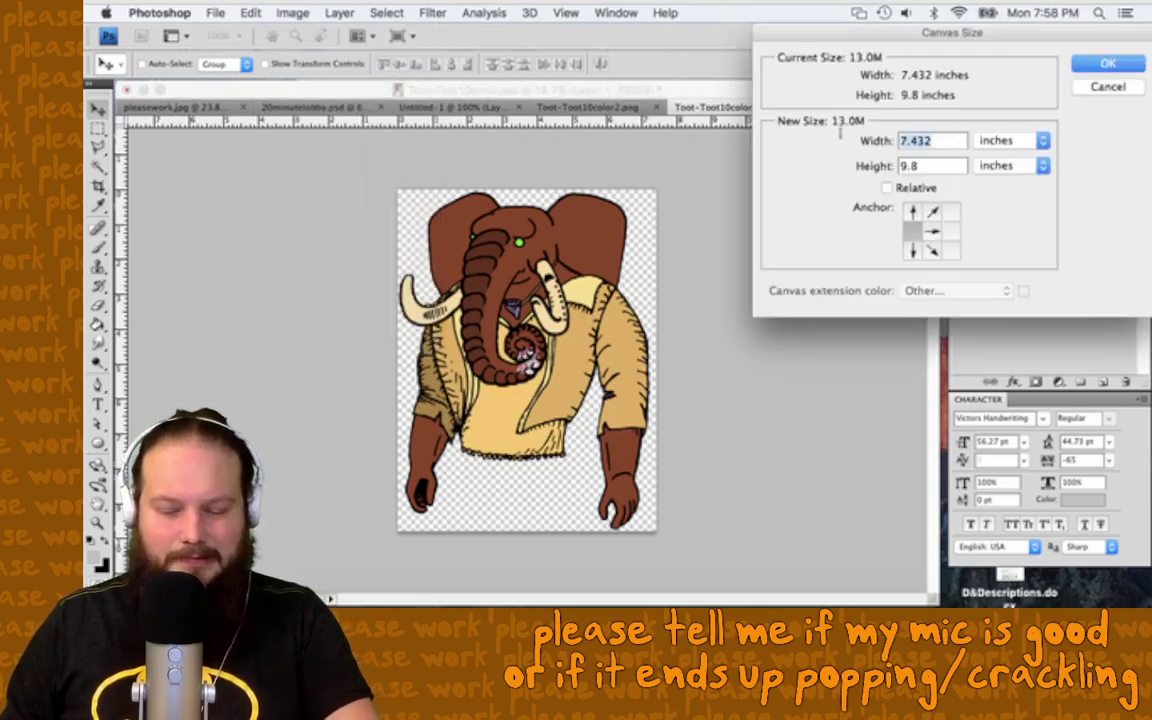
type("14")
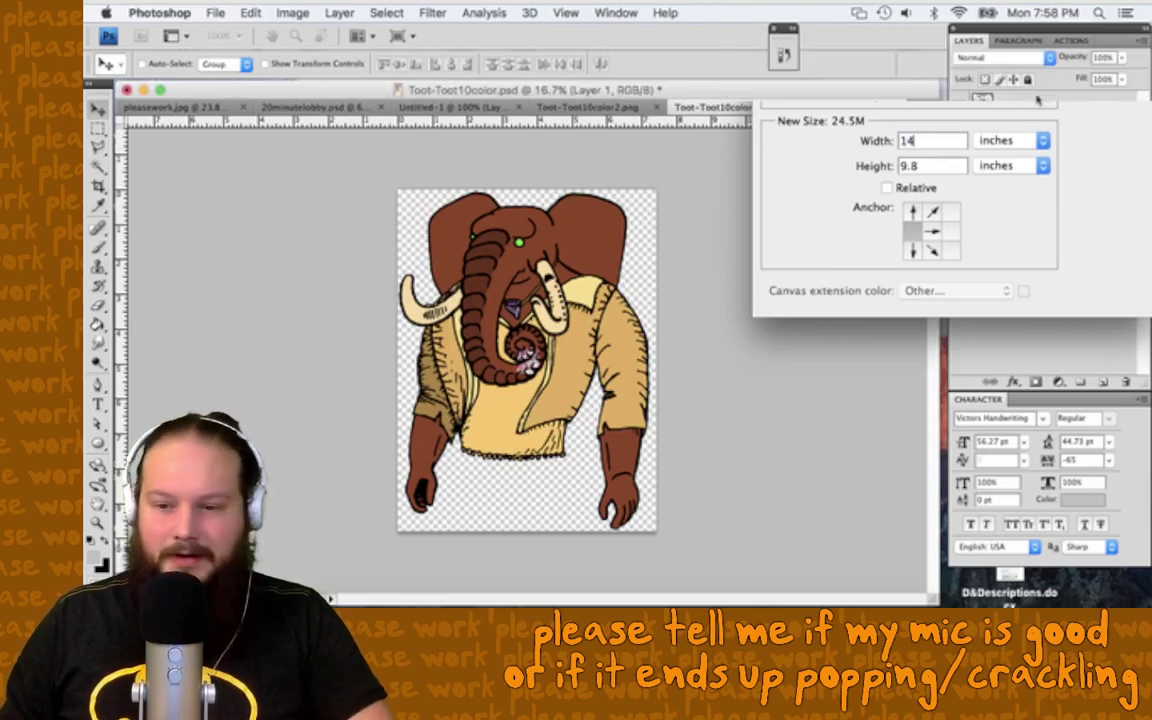
key("Return")
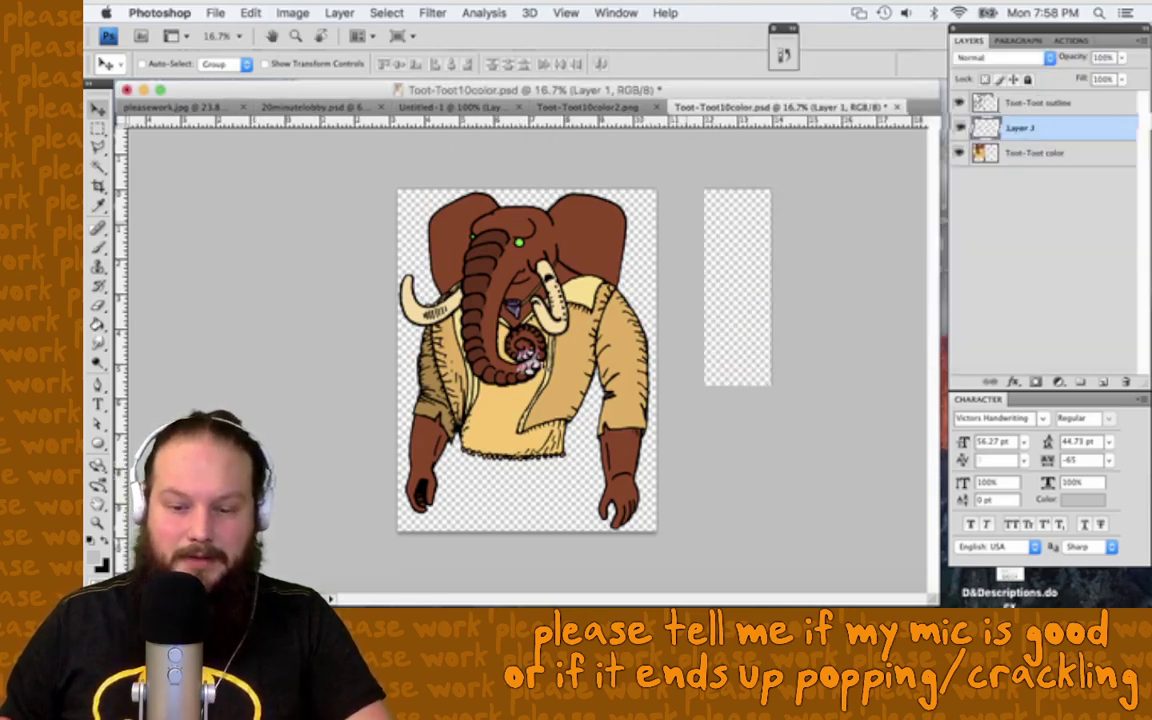
Step: Enlarge the toy picture at the right of the elephant until it fills the full canvas height
key("super+v")
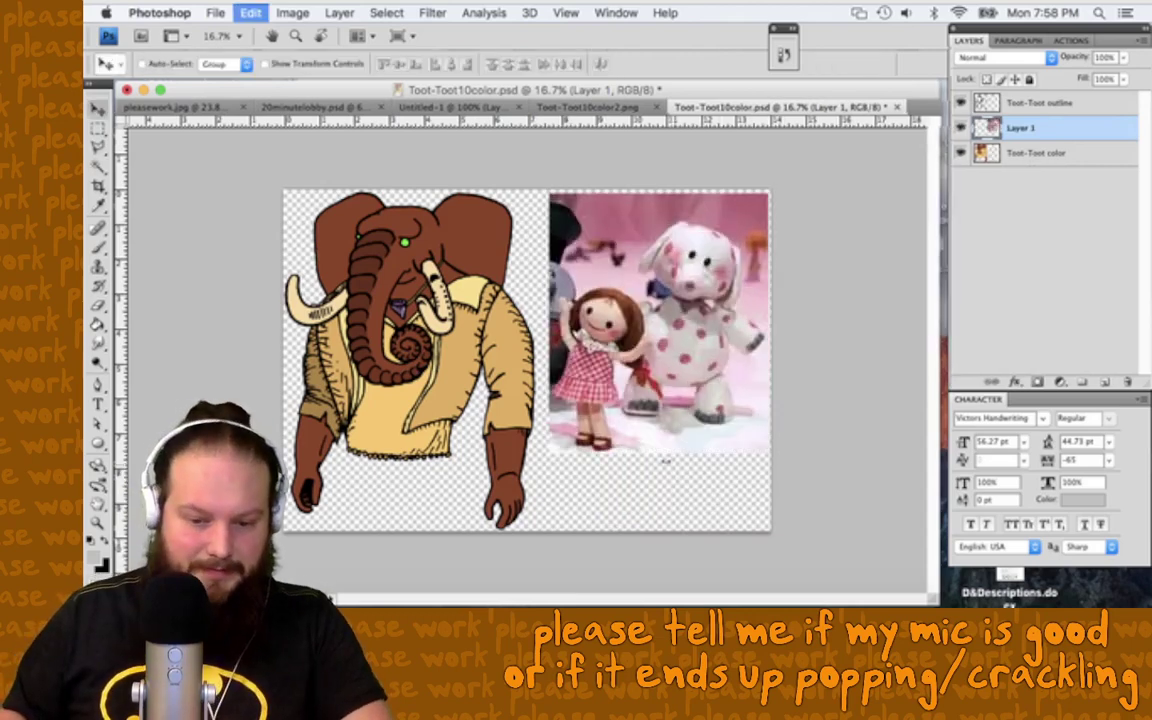
key("super+t")
left_click_drag(549, 453, 479, 545)
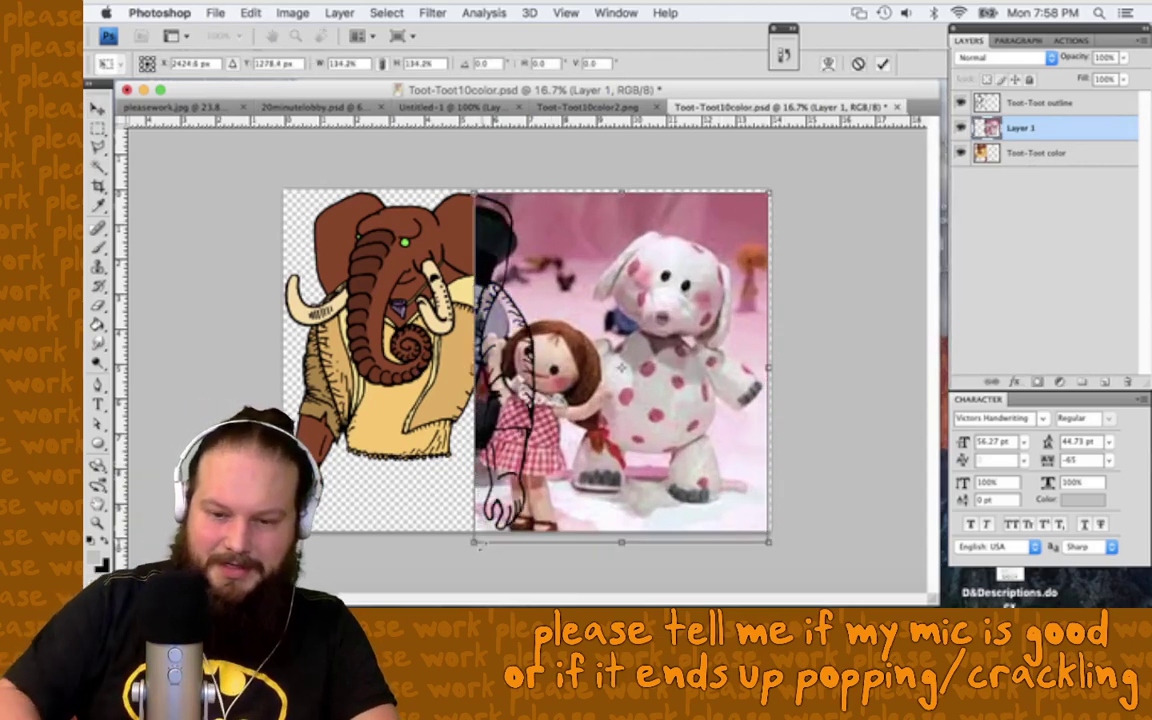
key("Return")
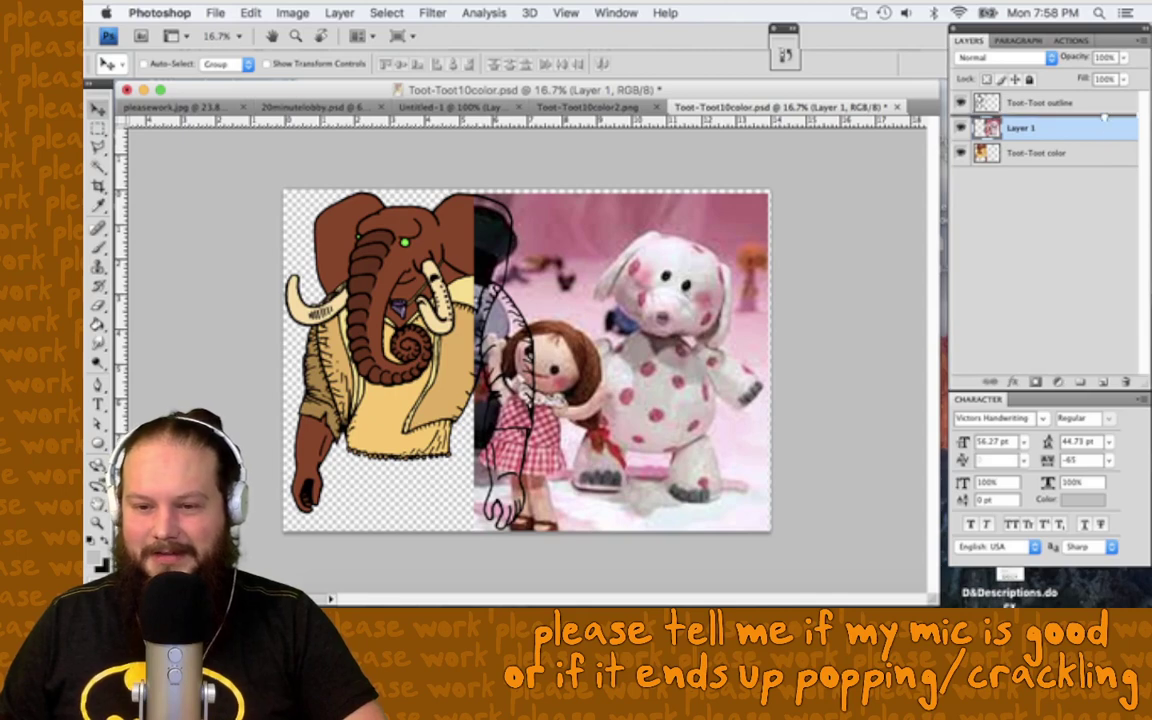
Step: Stack the Toot-Toot color layer above the toy picture and add a light grey filled layer at the bottom of the stack
left_click_drag(1060, 153, 1080, 130)
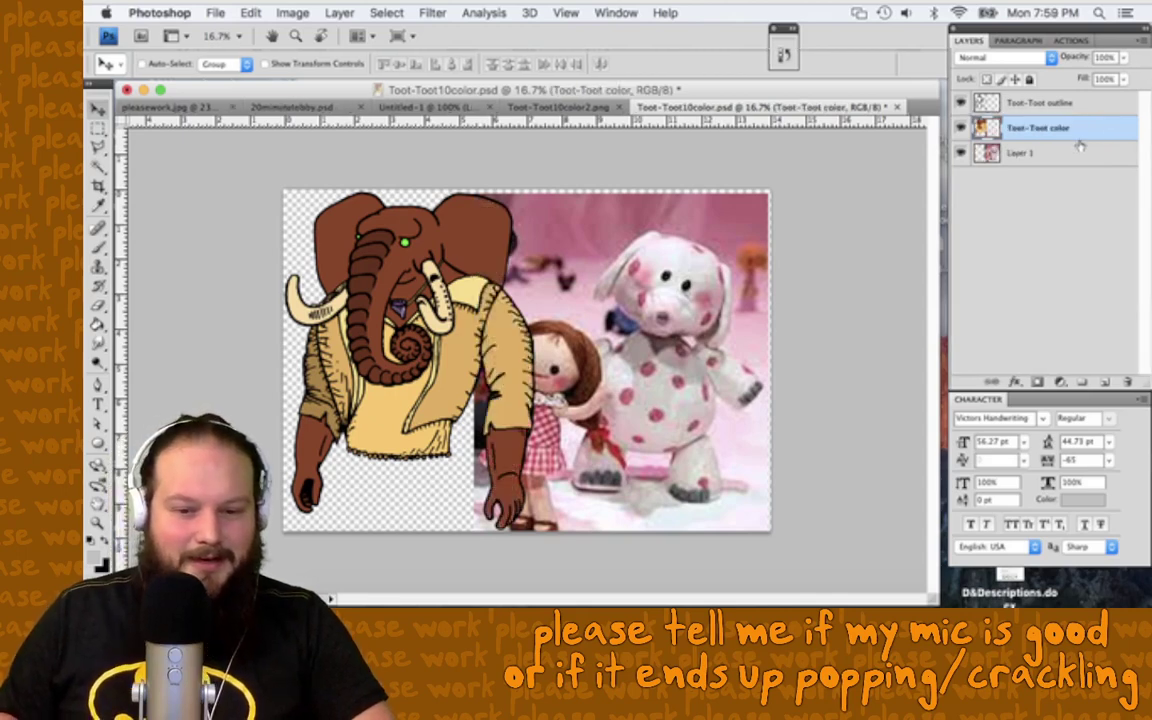
left_click(1104, 381)
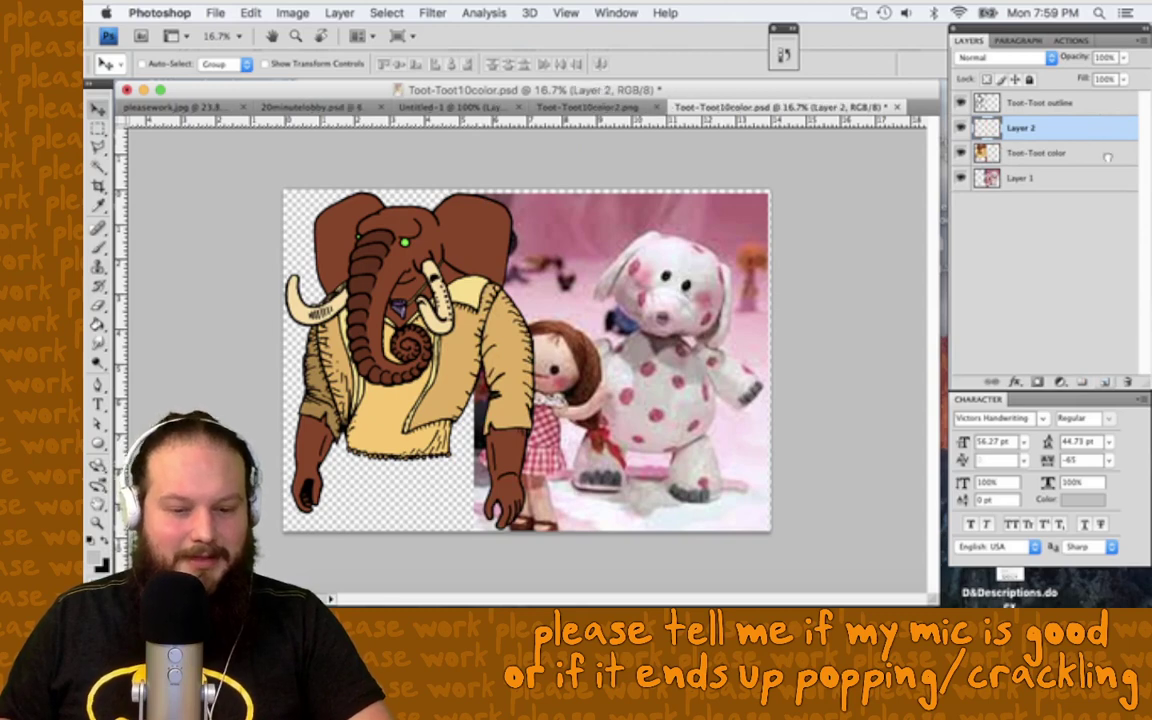
key("g")
left_click_drag(1040, 127, 1040, 185)
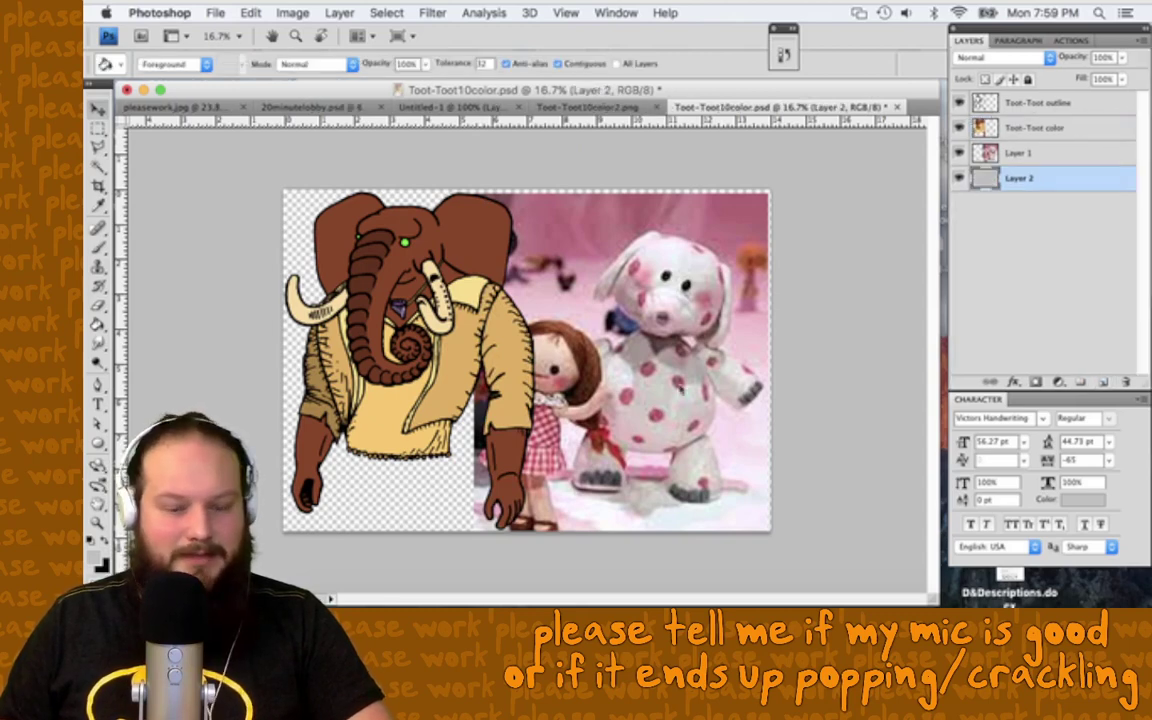
left_click(330, 500)
Step: Sample the white of the spotted toy elephant's face as the foreground colour and make the Toot-Toot color layer active for filling
key("z")
left_click(468, 65)
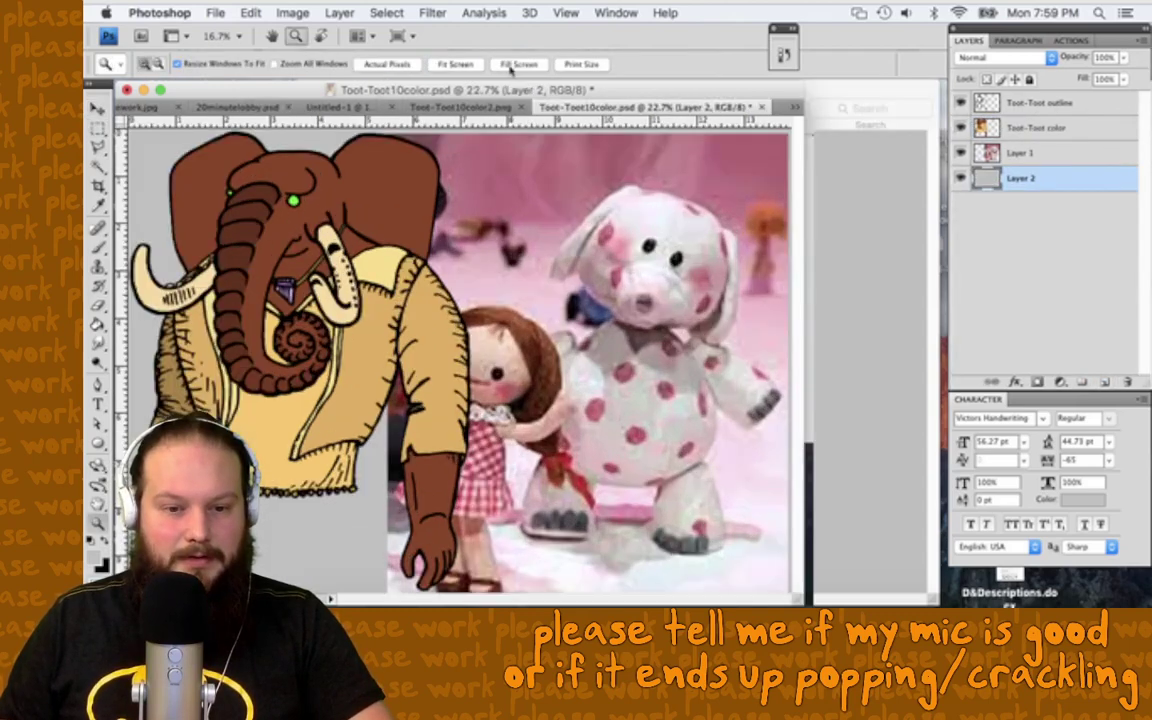
left_click(511, 65)
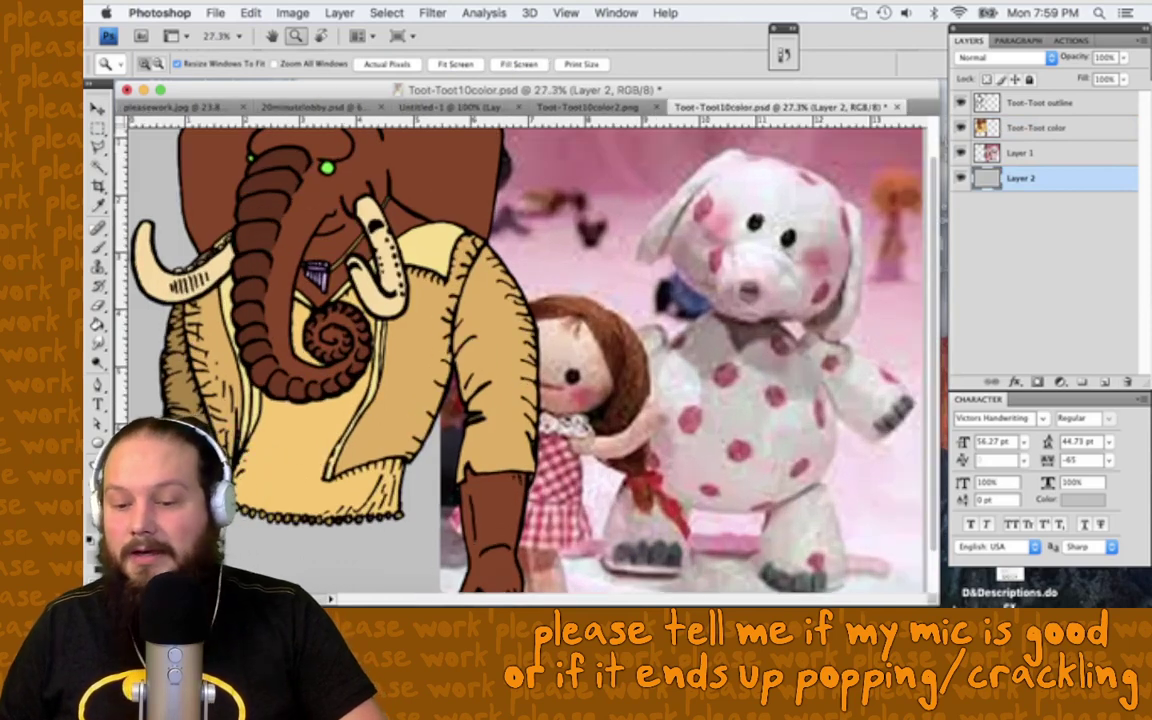
right_click(686, 333)
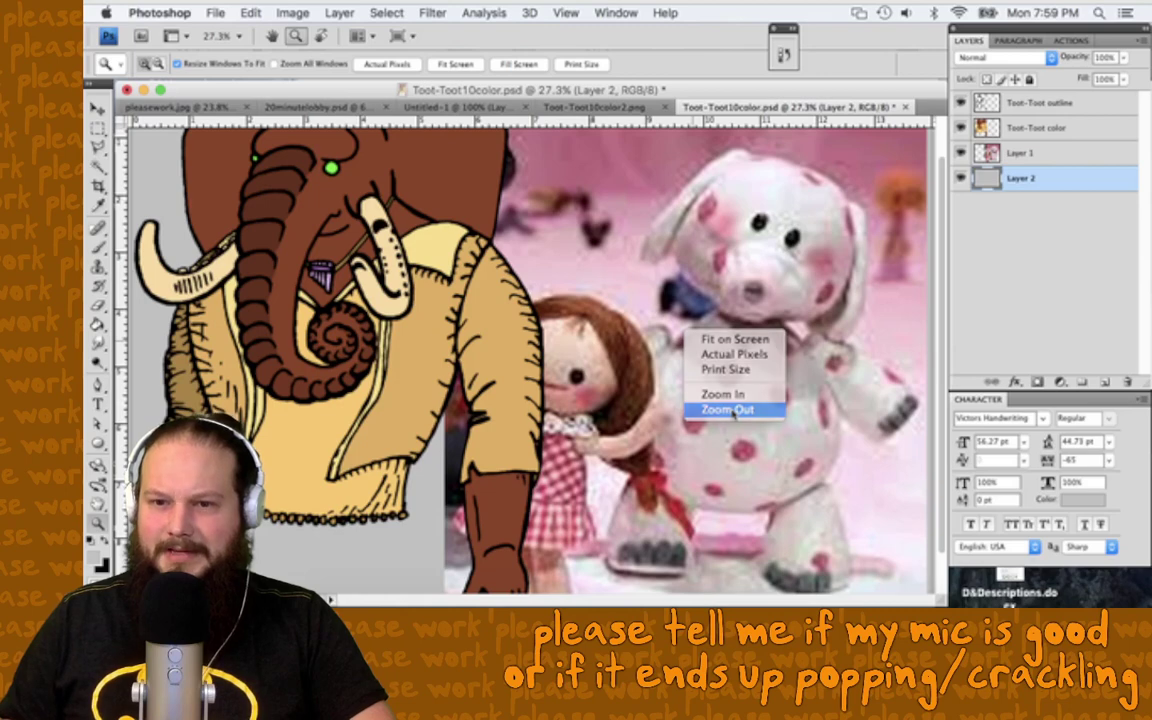
left_click(735, 410)
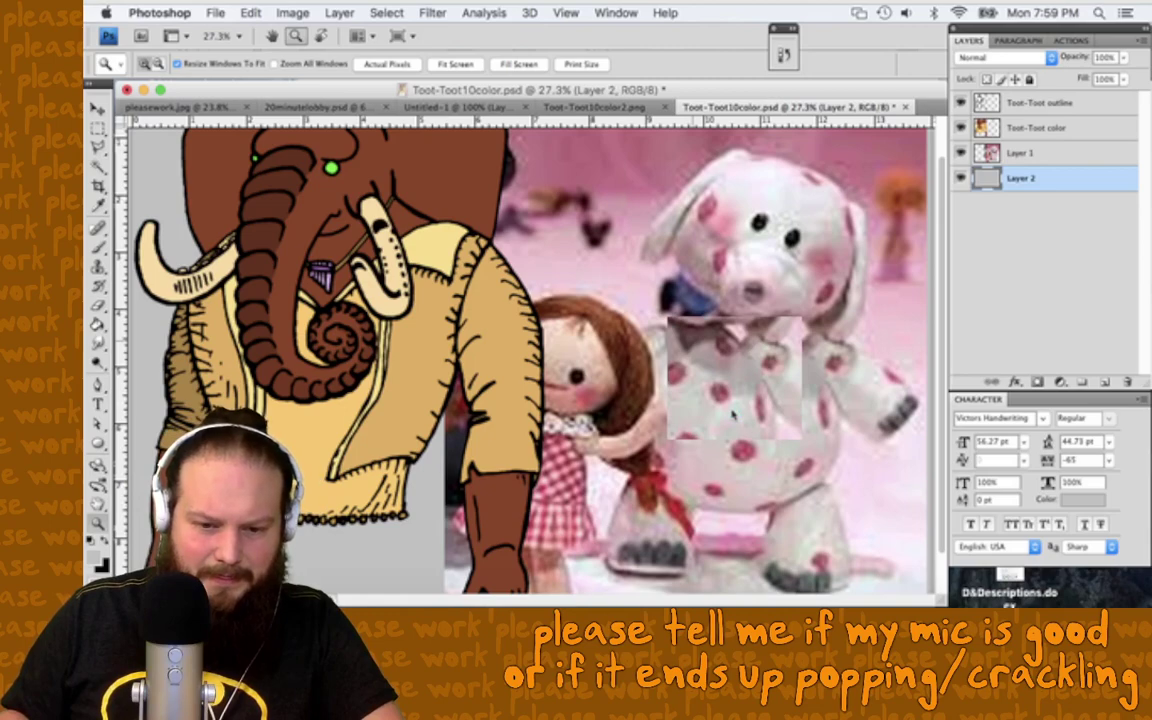
left_click_drag(733, 413, 713, 423)
scroll(720, 400, "down", 1)
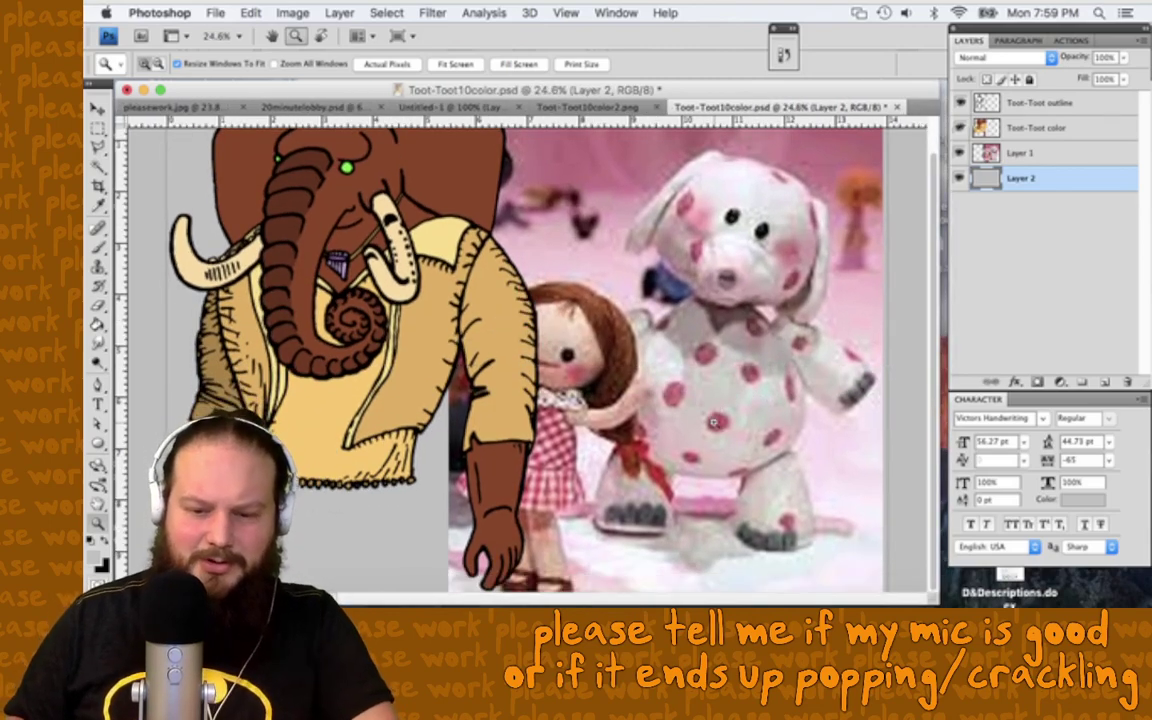
key("i")
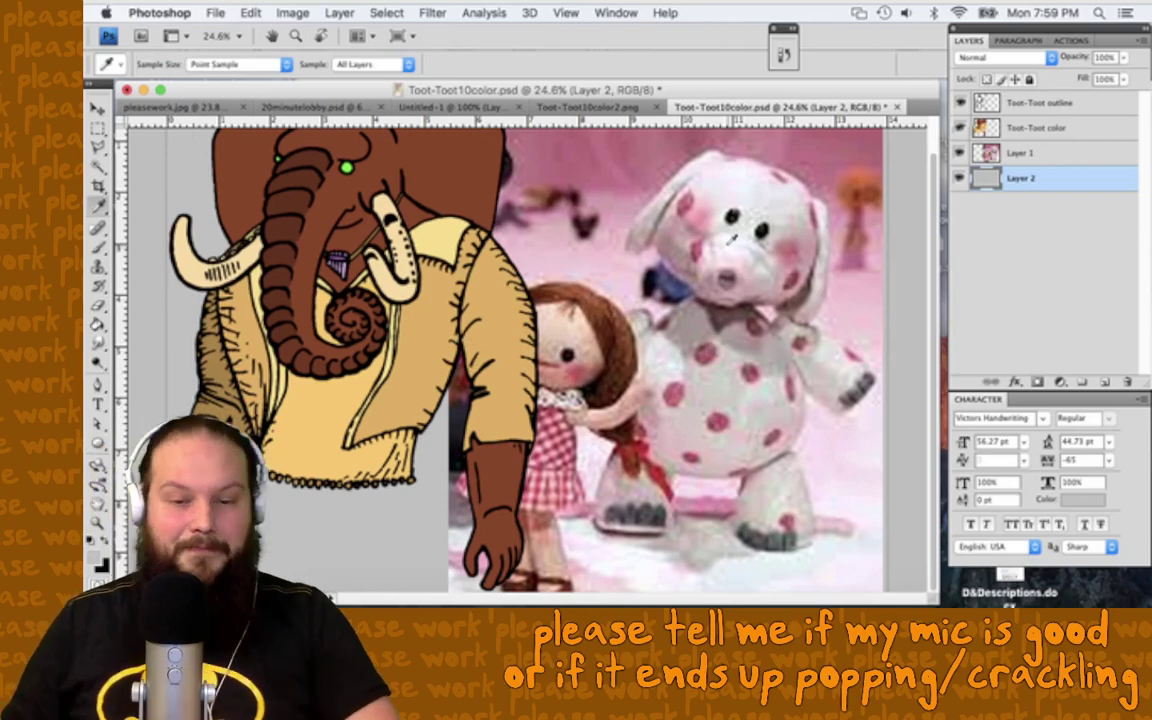
key("g")
left_click(1037, 128)
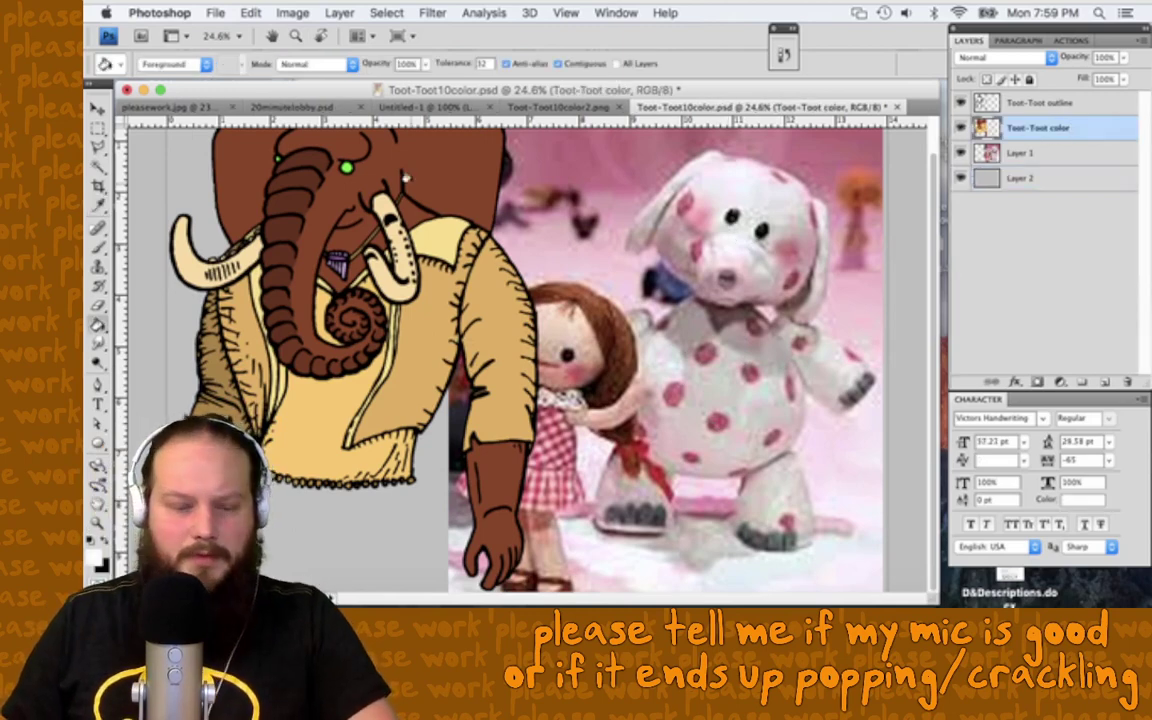
Step: Save the document as Toot-Toot10colormisfit.psd in the Drawn/Colored boys folder on the Desktop, in Photoshop format with layers and maximum compatibility
key("super+shift+s")
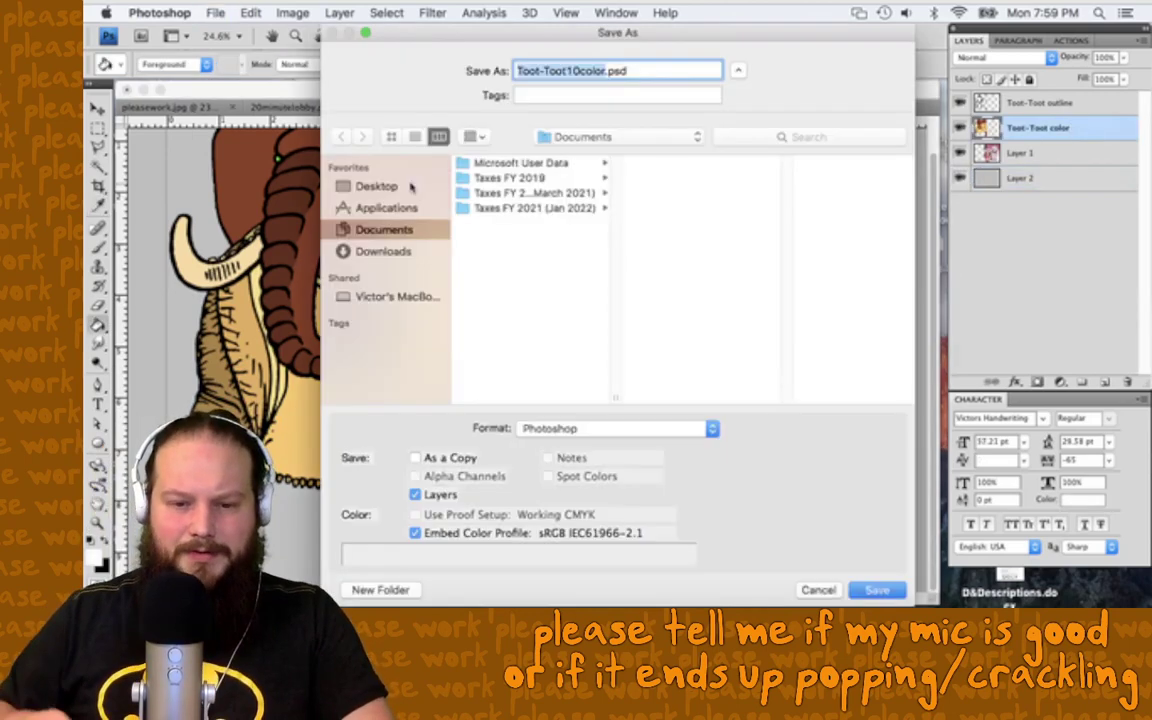
left_click(605, 71)
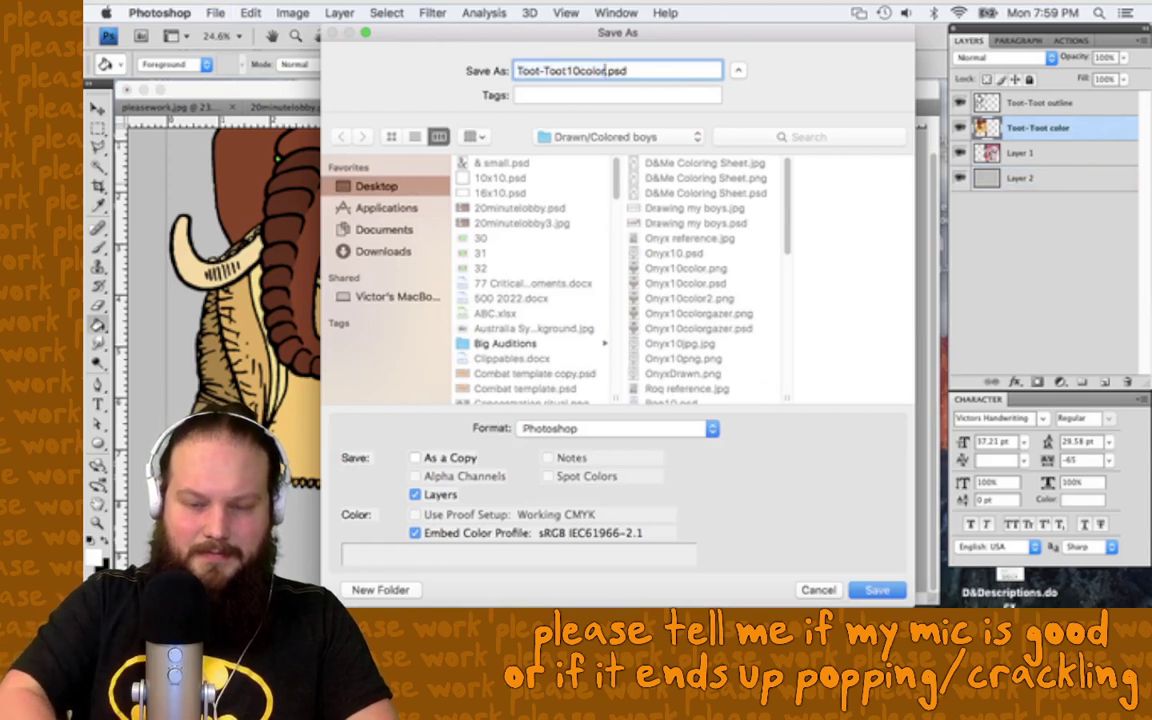
type("m")
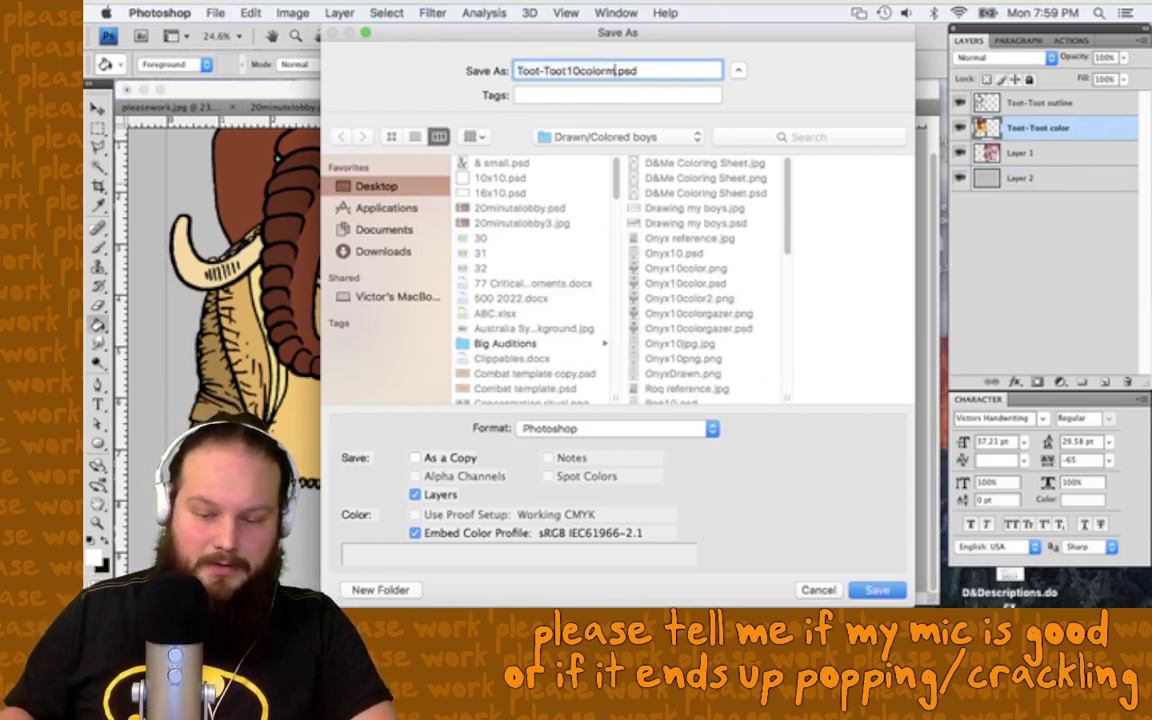
type("isfit")
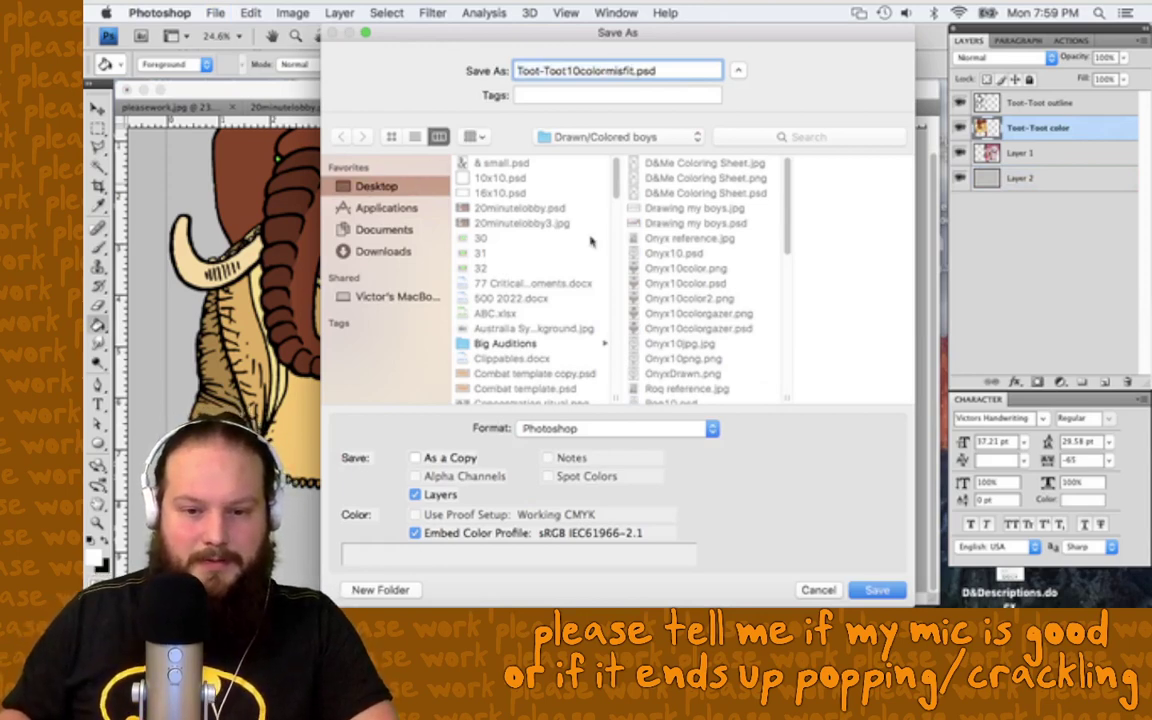
left_click(589, 239)
left_click(876, 590)
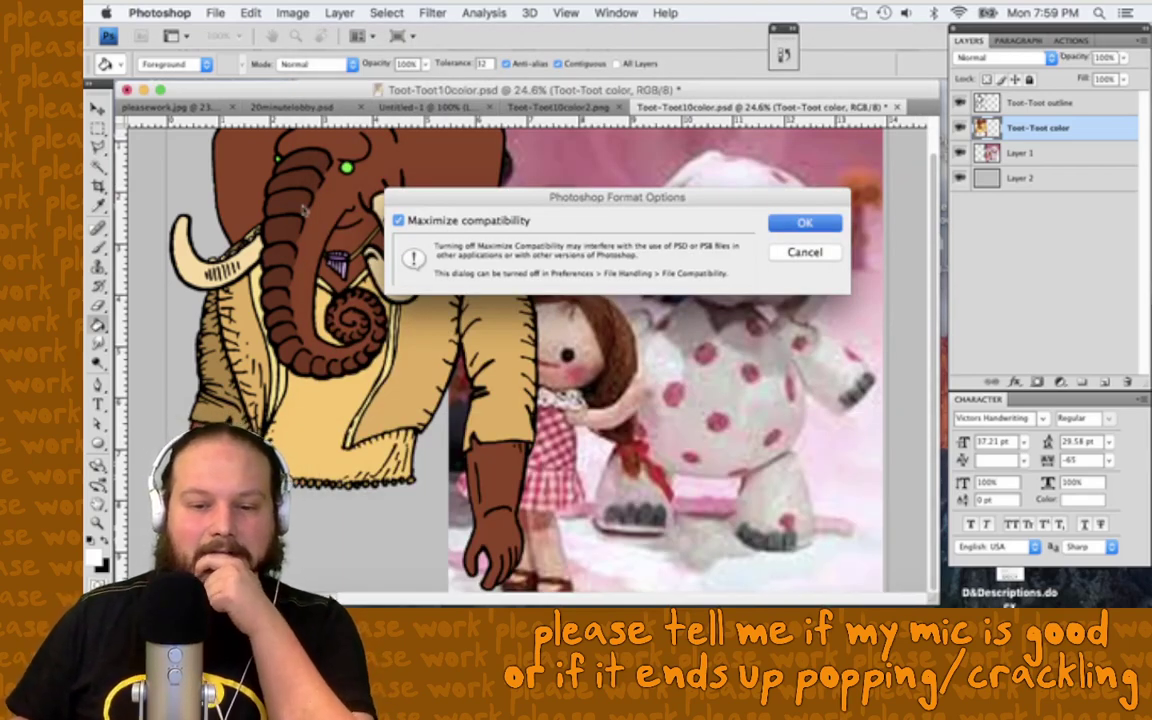
key("Return")
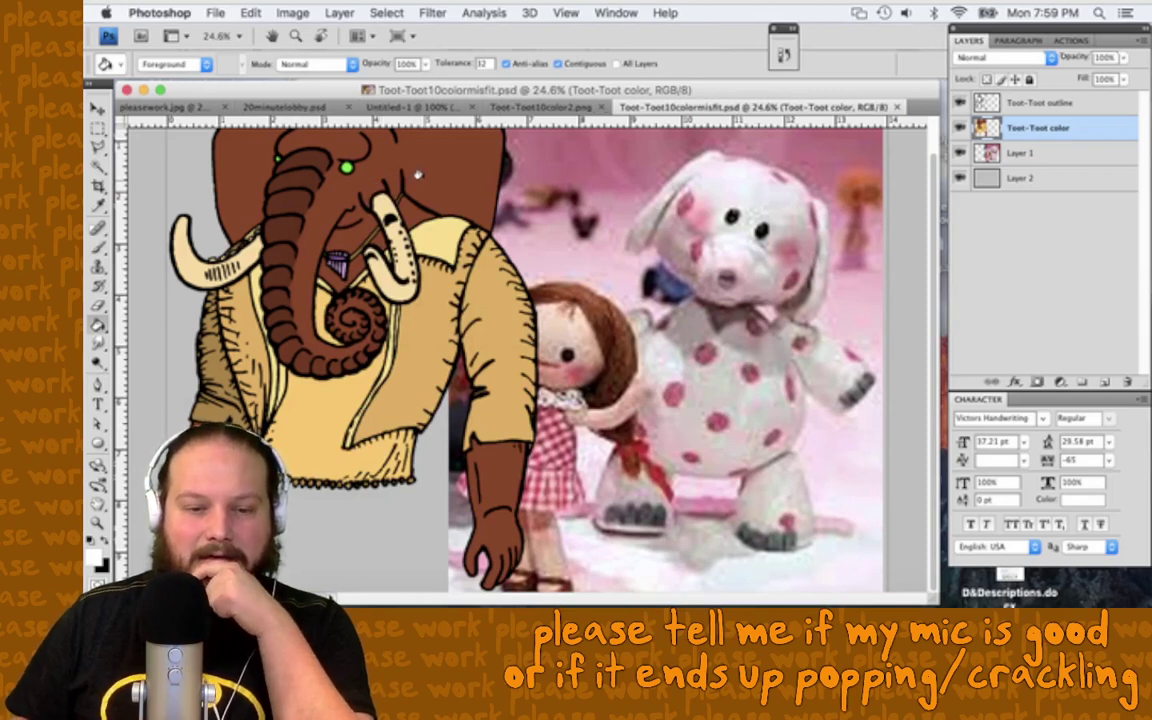
Step: Fill the elephant character's brown head, ears, forearms and all trunk segments with the sampled white
left_click(418, 175)
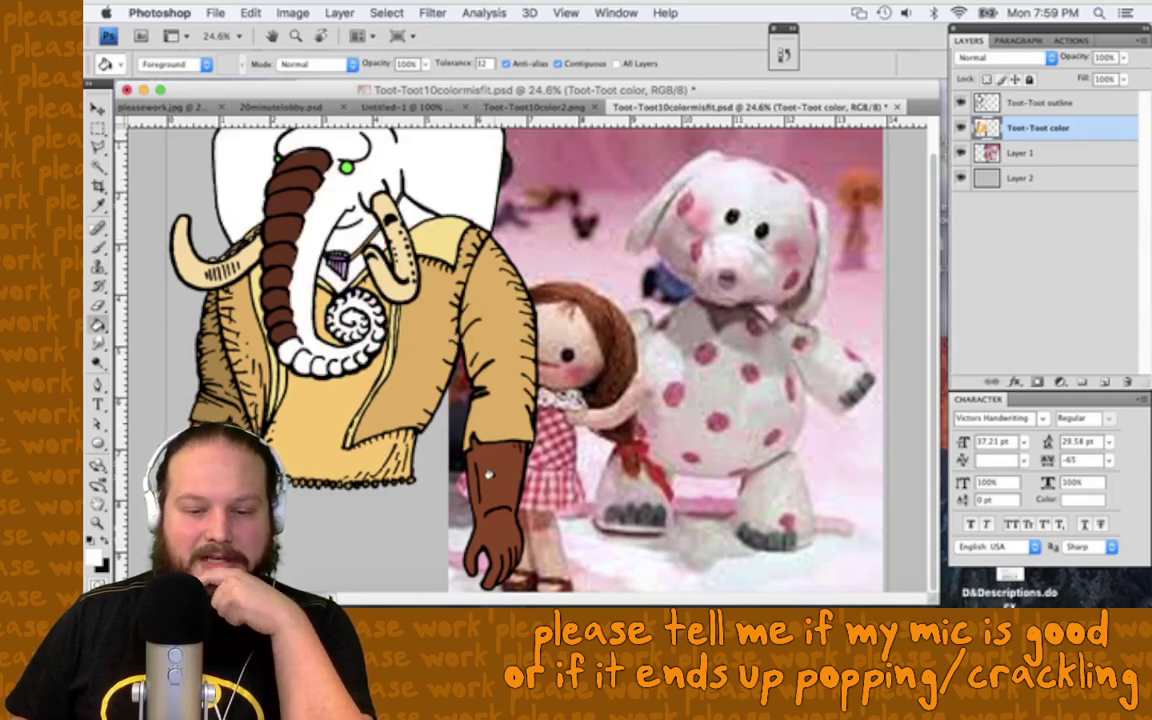
left_click(489, 476)
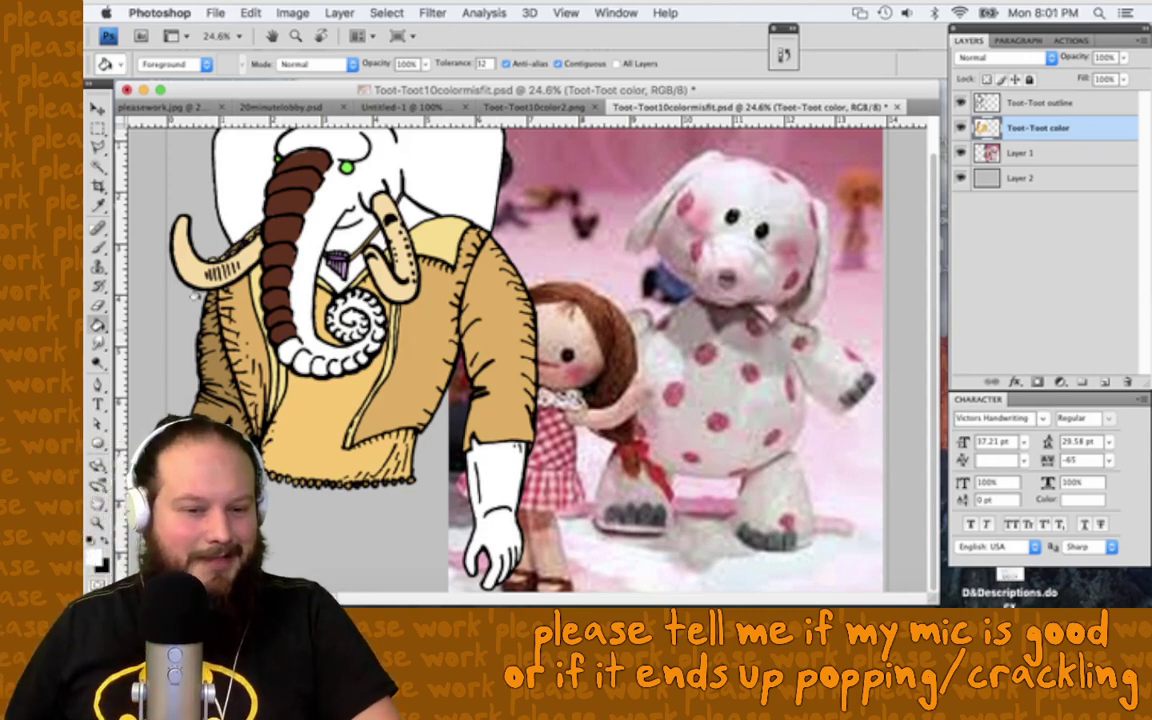
left_click(258, 185)
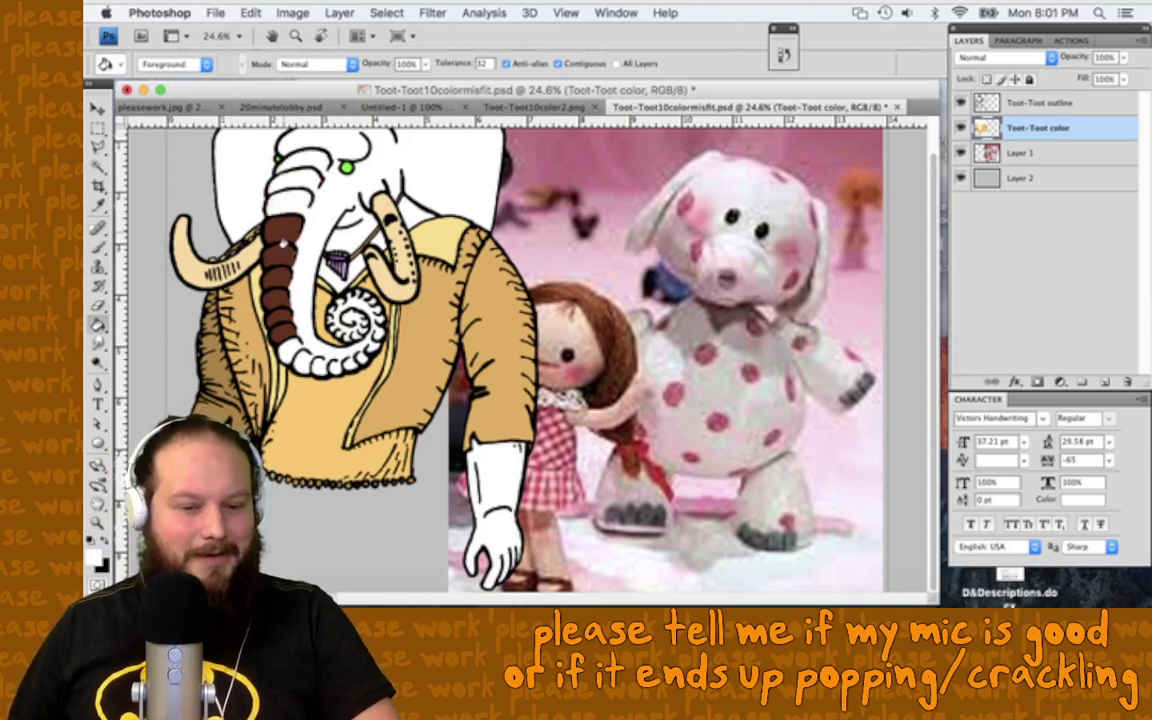
left_click(250, 205)
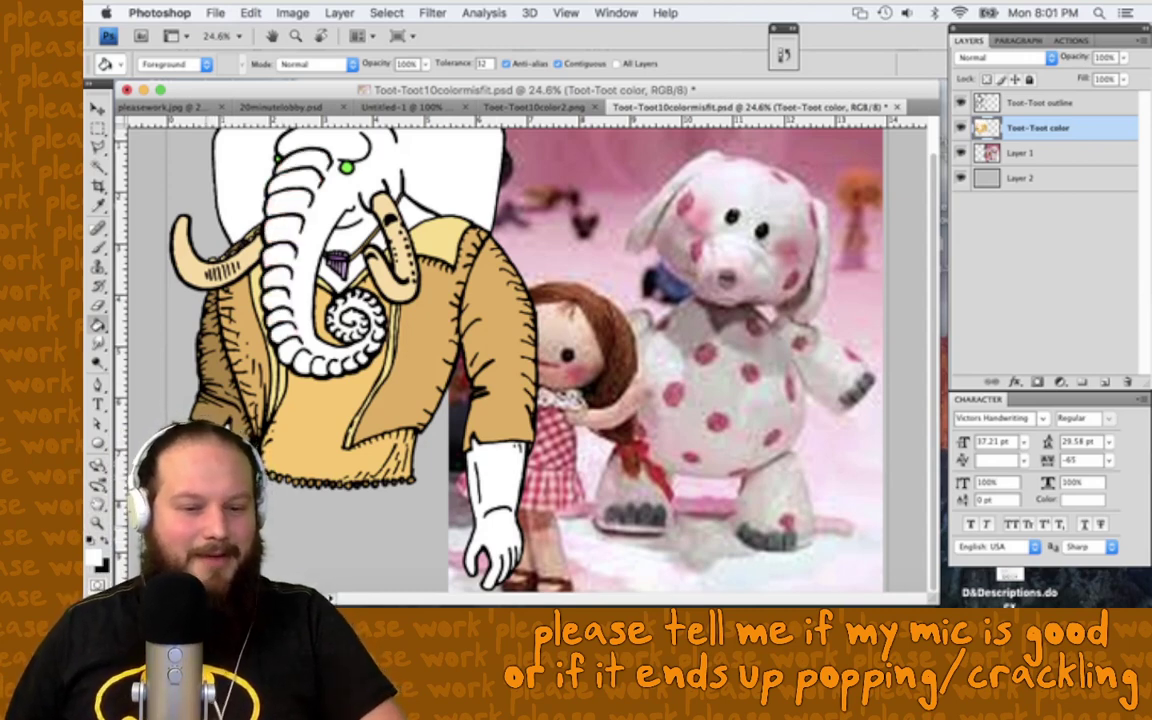
Step: Fill the remaining brown patches between the fingers of the elephant's hand on the grey background with white
scroll(424, 524, "up", 5)
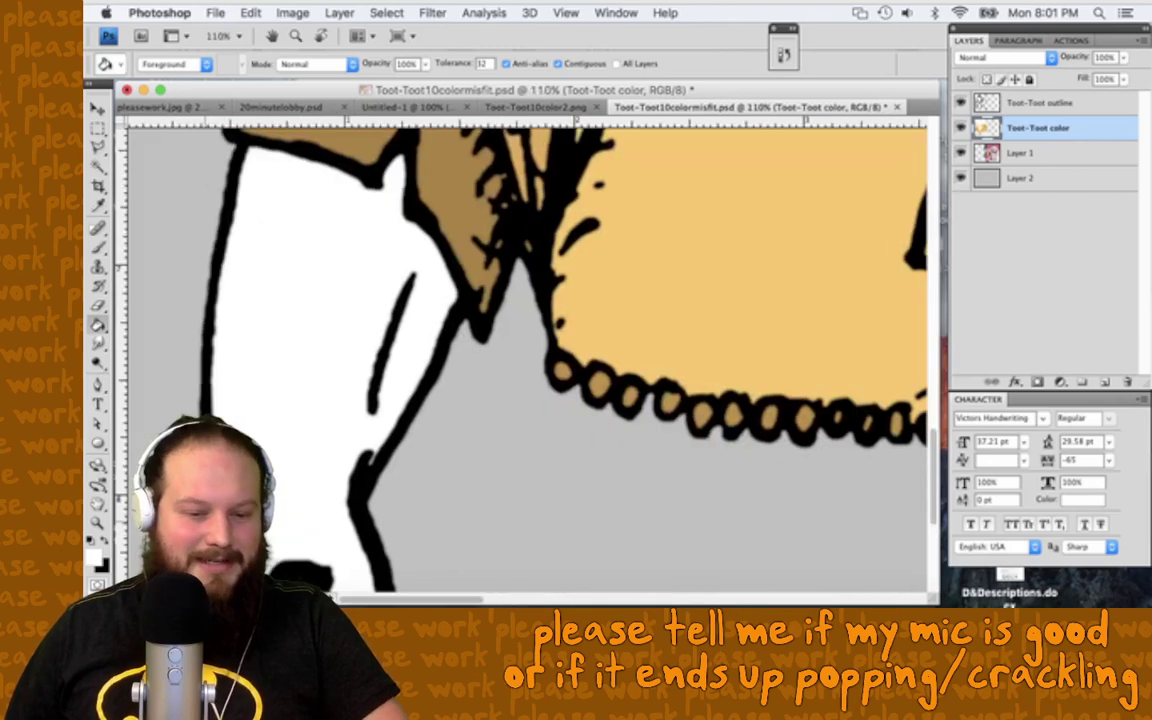
scroll(530, 360, "down", 2)
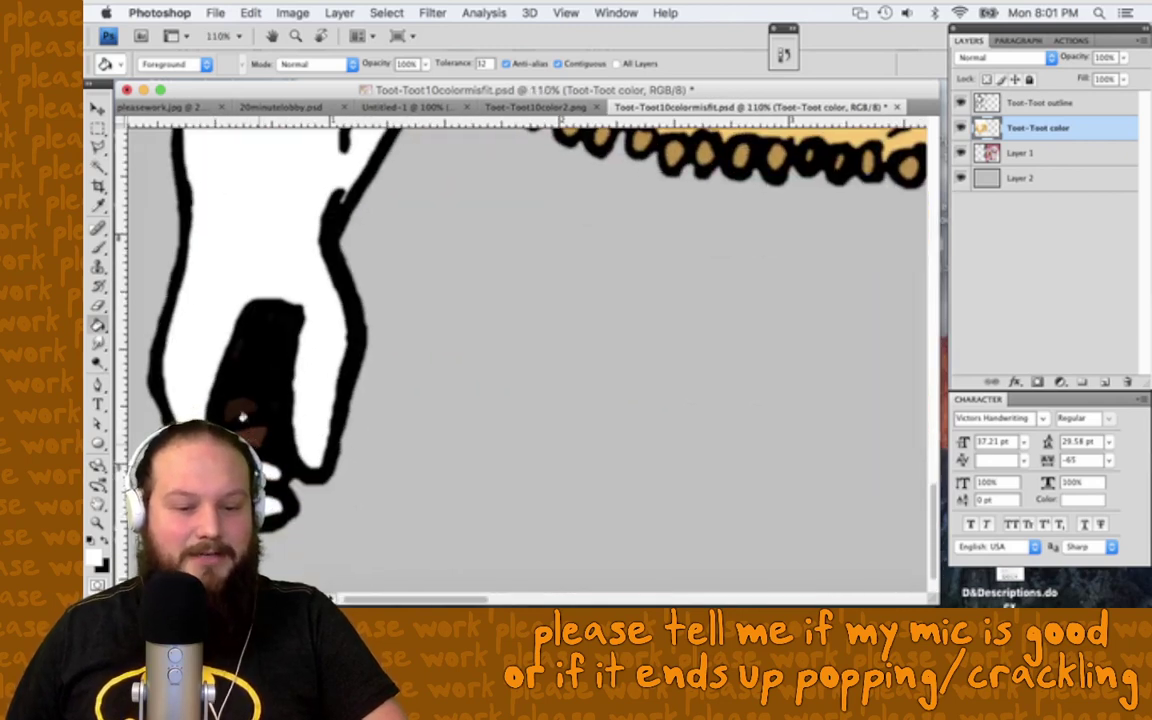
left_click(233, 394)
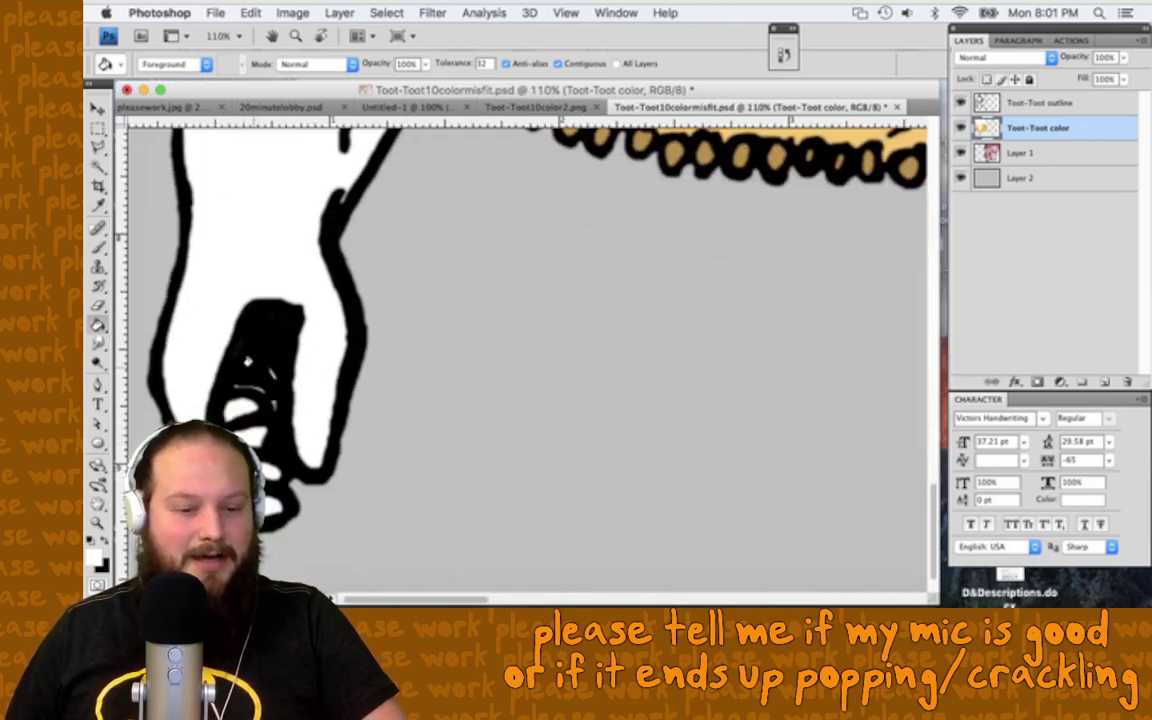
left_click(266, 294)
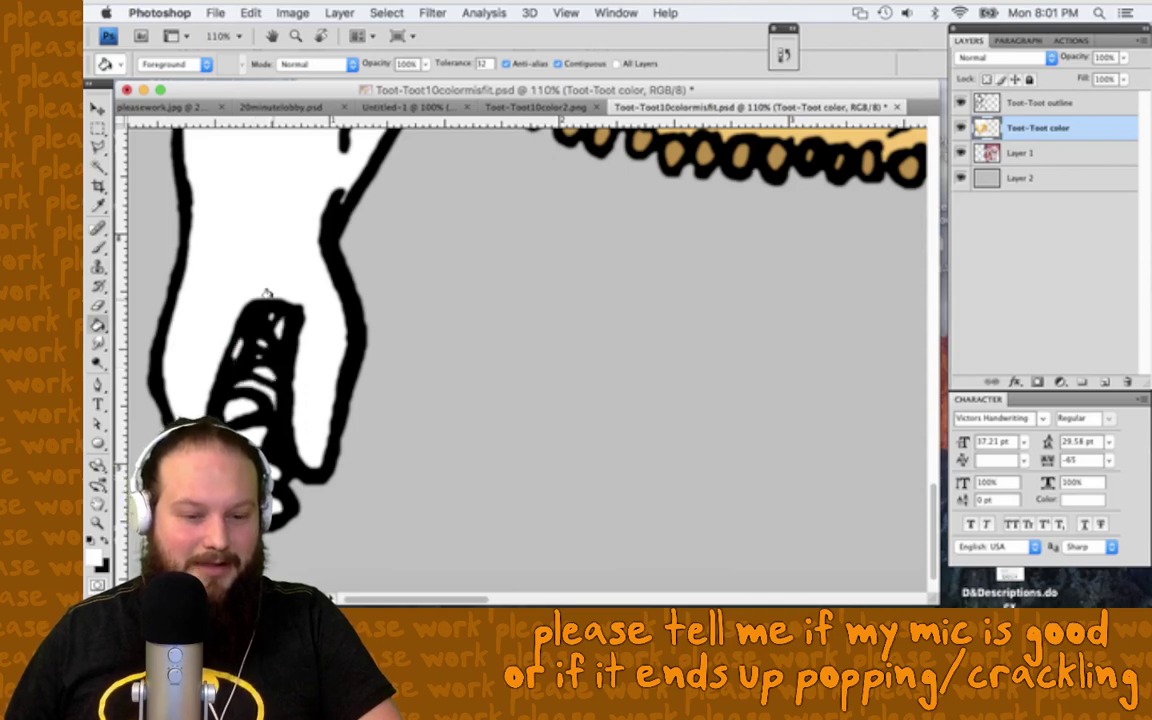
Step: Paint the small white gaps in the dark palm of that hand solid black with a 21 px brush
key("b")
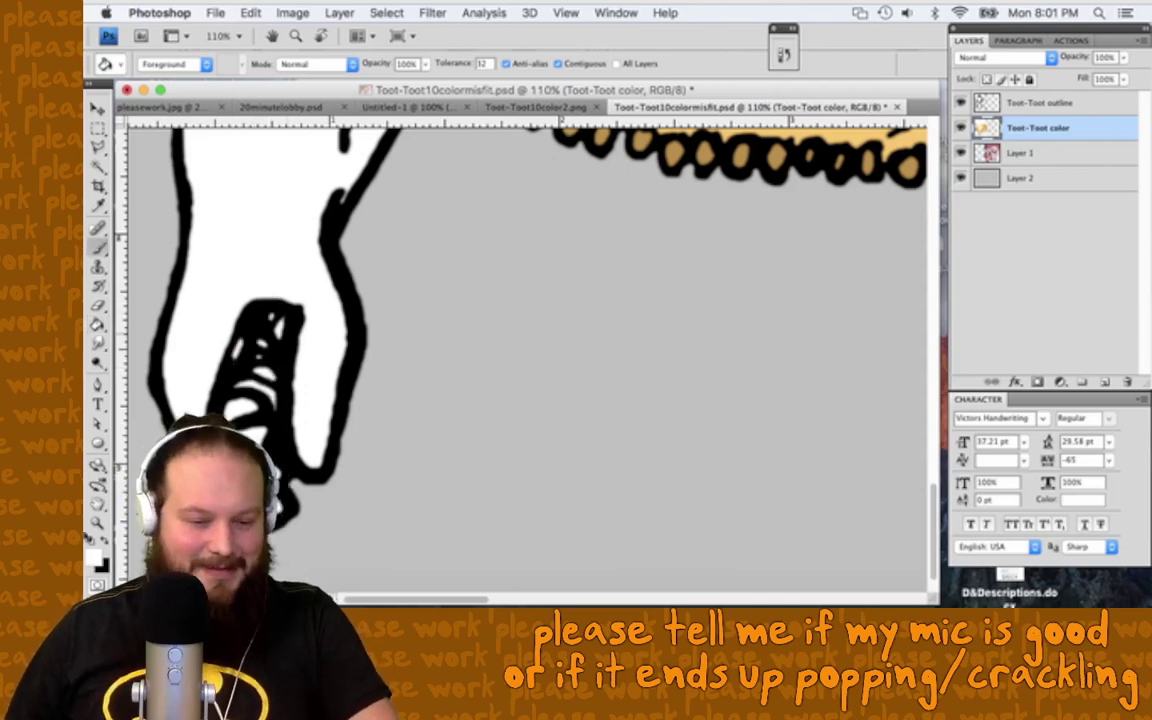
key("x")
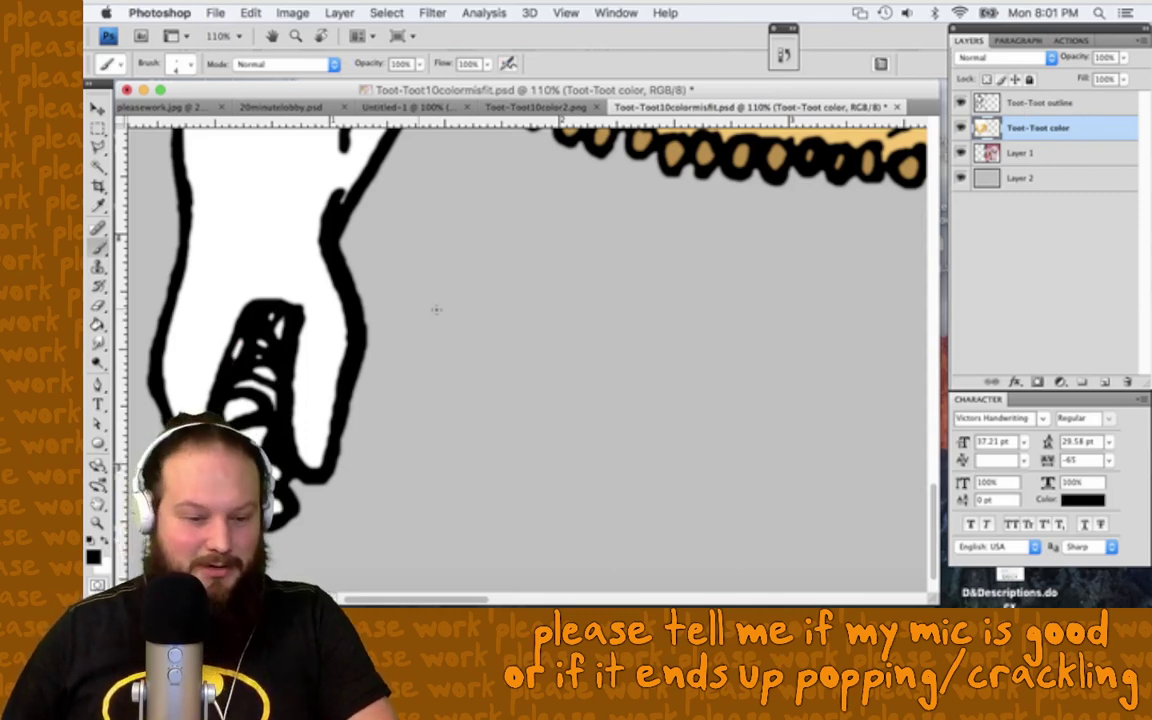
key("g")
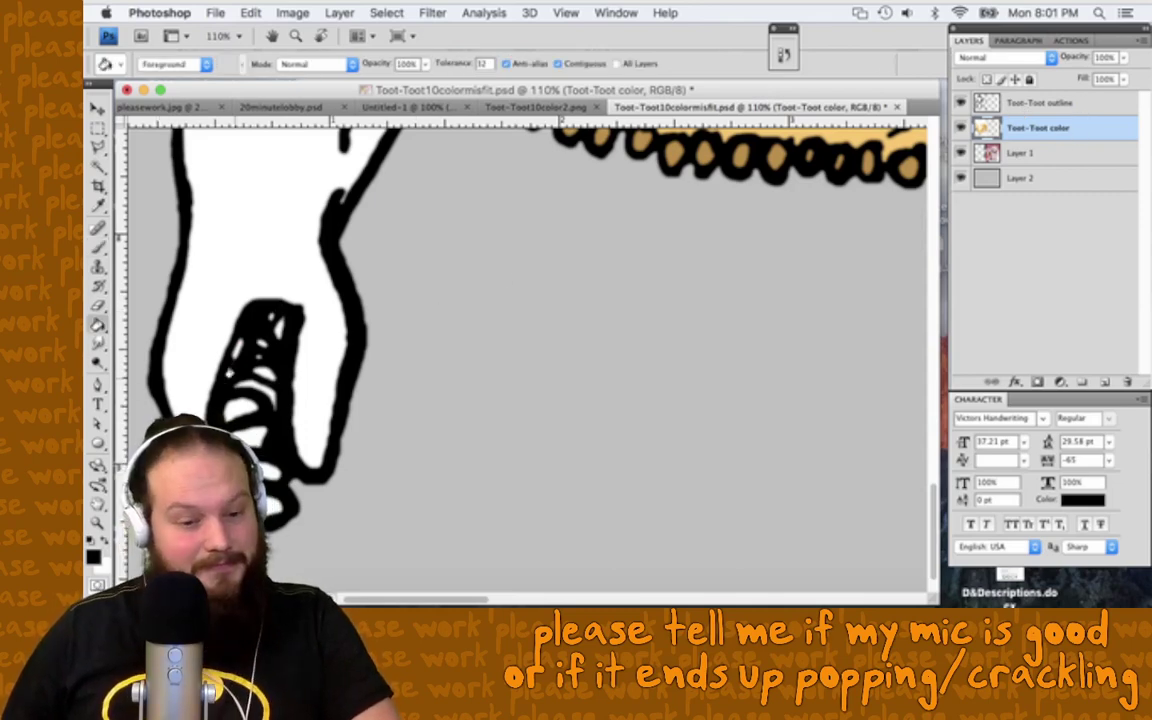
key("b")
right_click(236, 373)
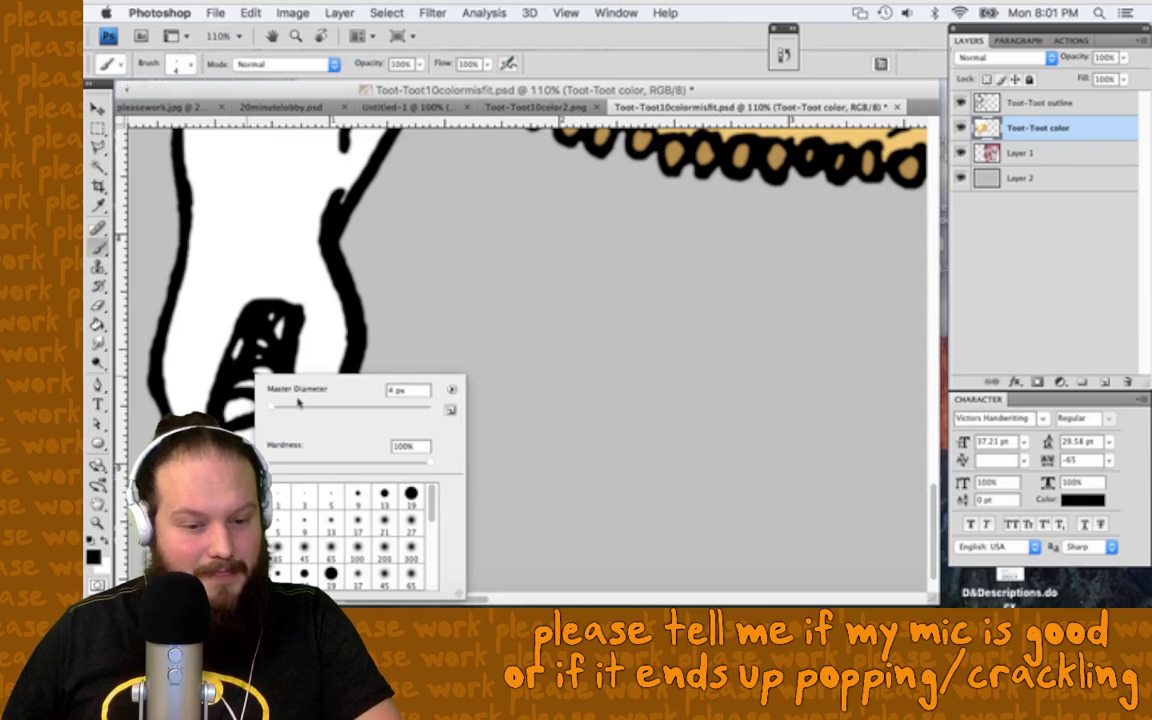
type("20")
key("Return")
right_click(270, 378)
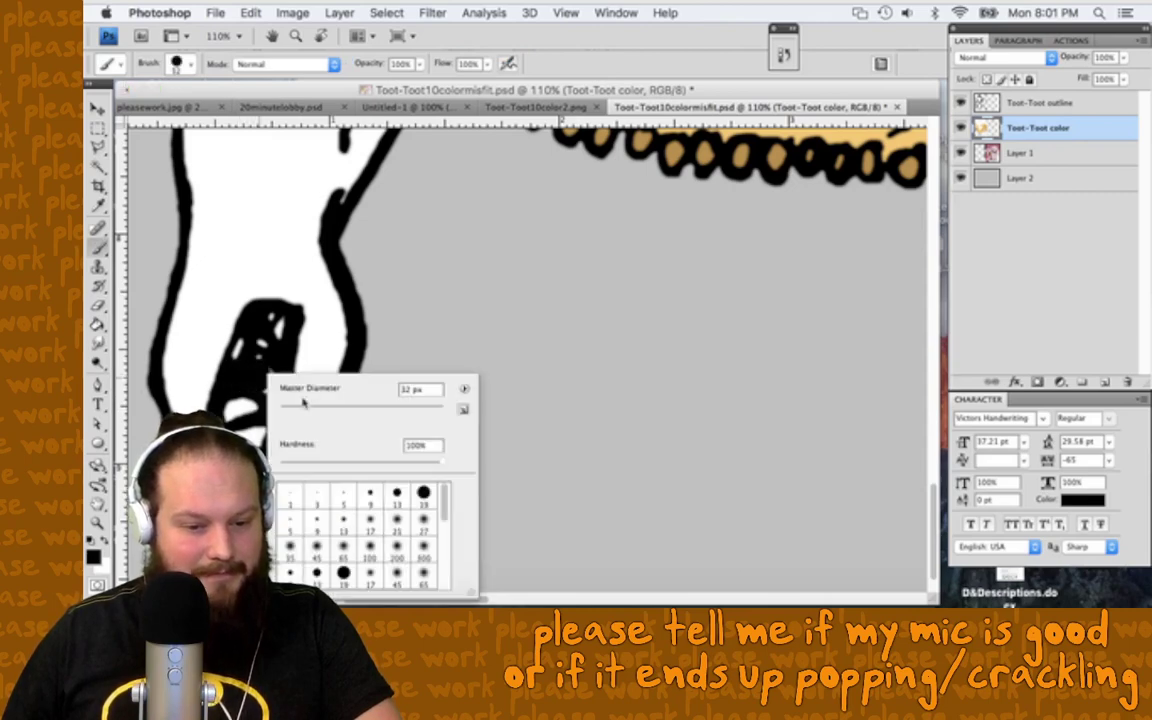
left_click(222, 330)
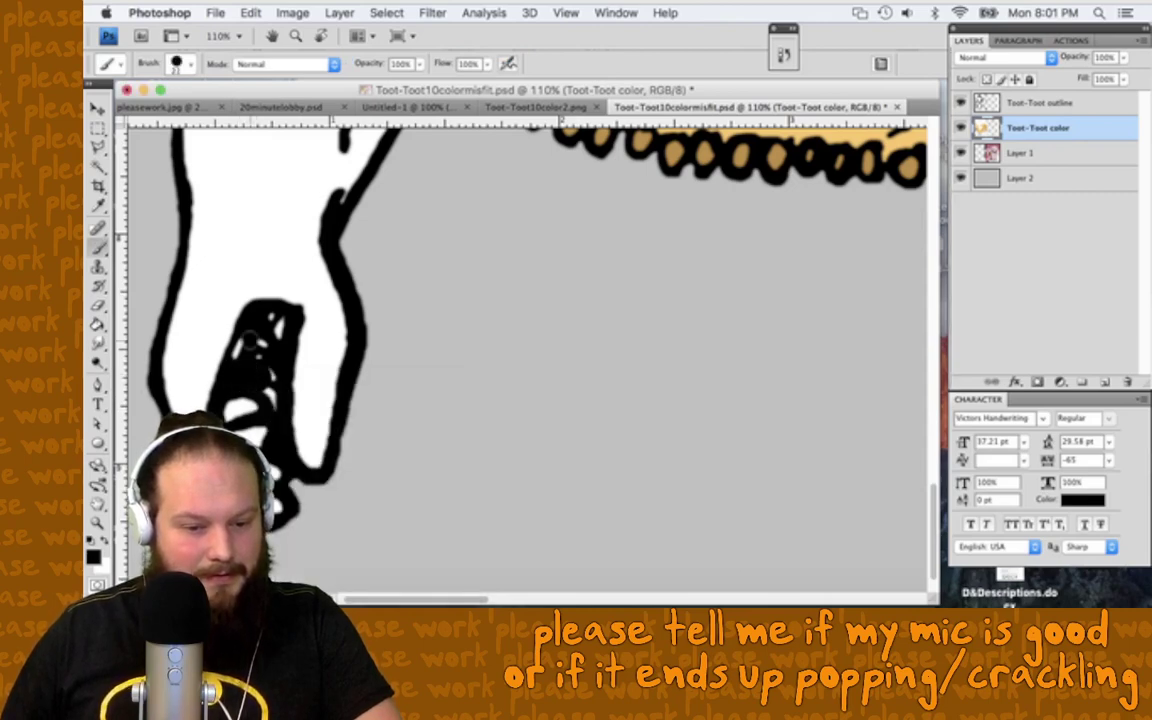
mouse_move(243, 345)
left_mouse_down()
mouse_move(278, 321)
mouse_move(272, 346)
mouse_move(258, 349)
mouse_move(272, 401)
left_mouse_up()
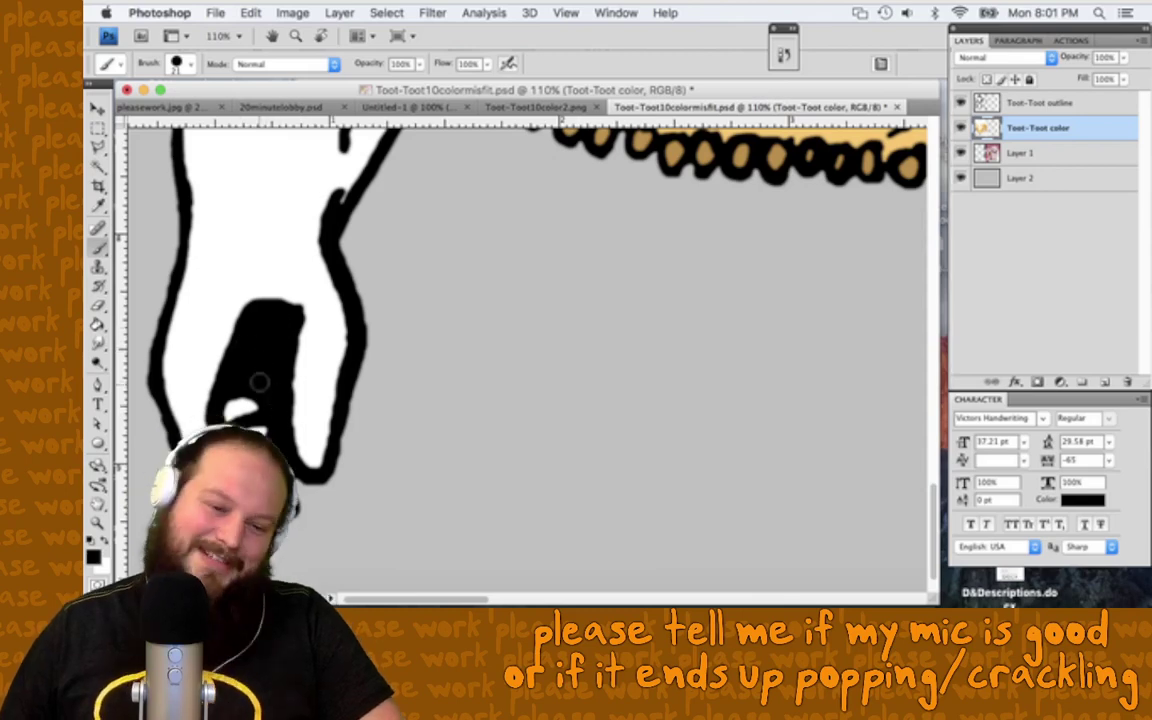
Step: Examine the recoloured elephant beside the toy picture, both as a whole and close up around the jacket sleeve
scroll(287, 349, "down", 2)
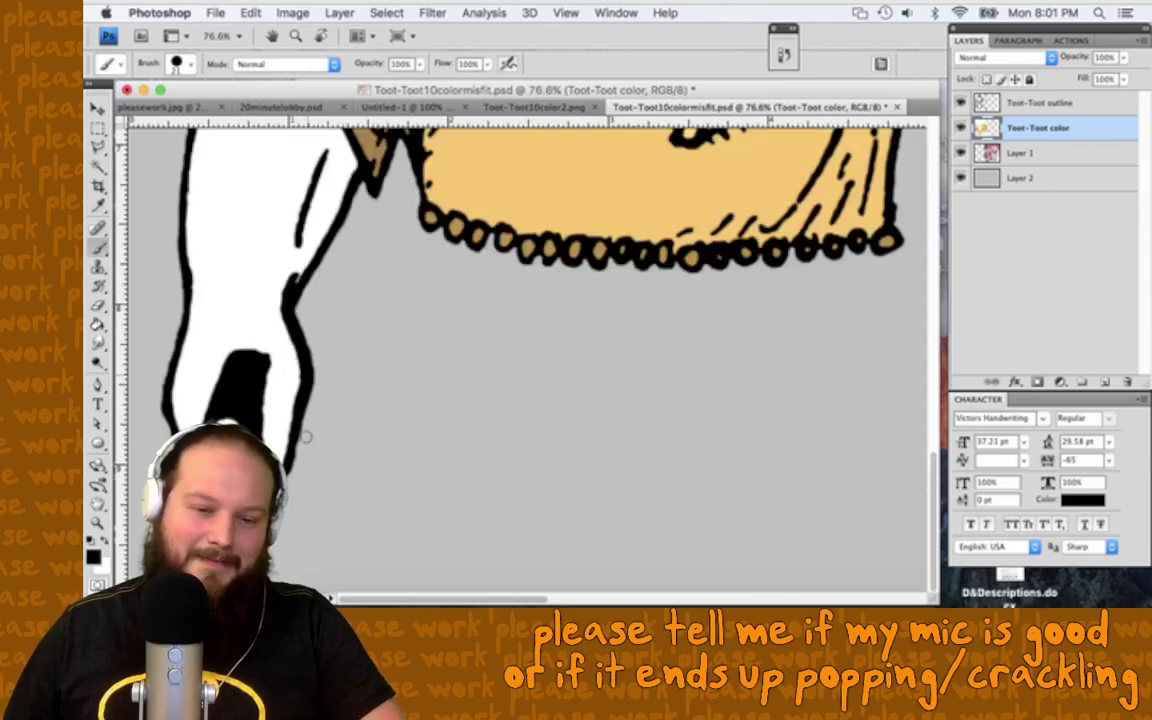
scroll(311, 454, "down", 10)
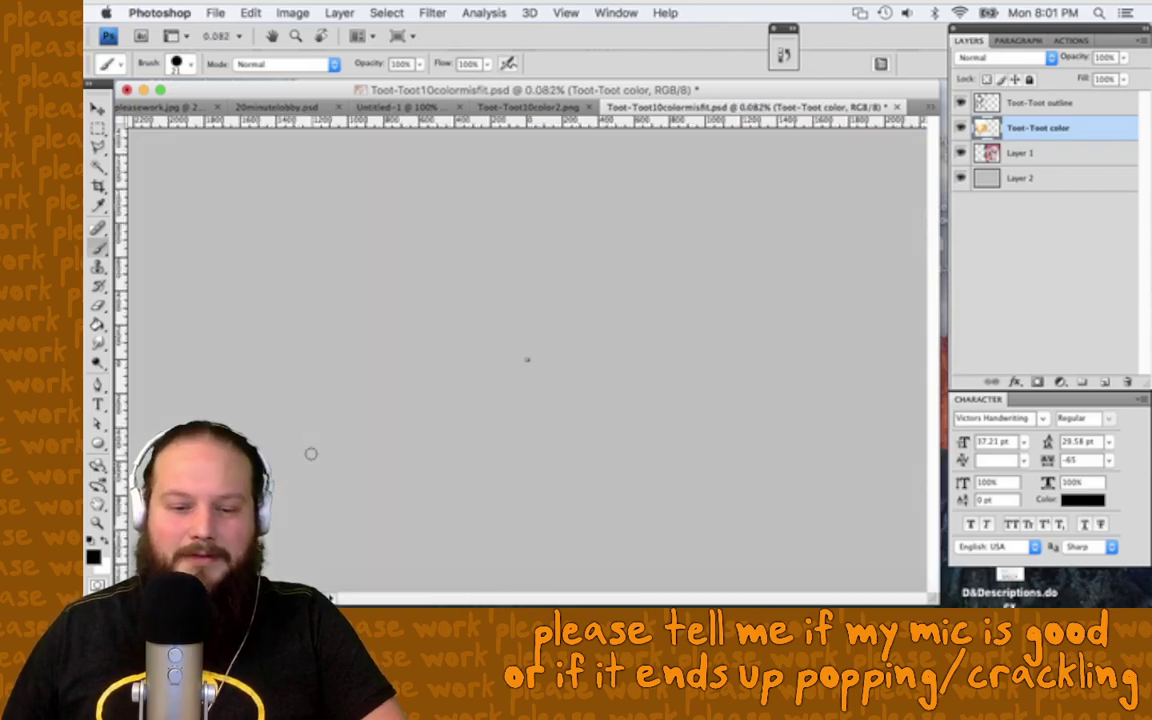
key("super+plus")
key("super+0")
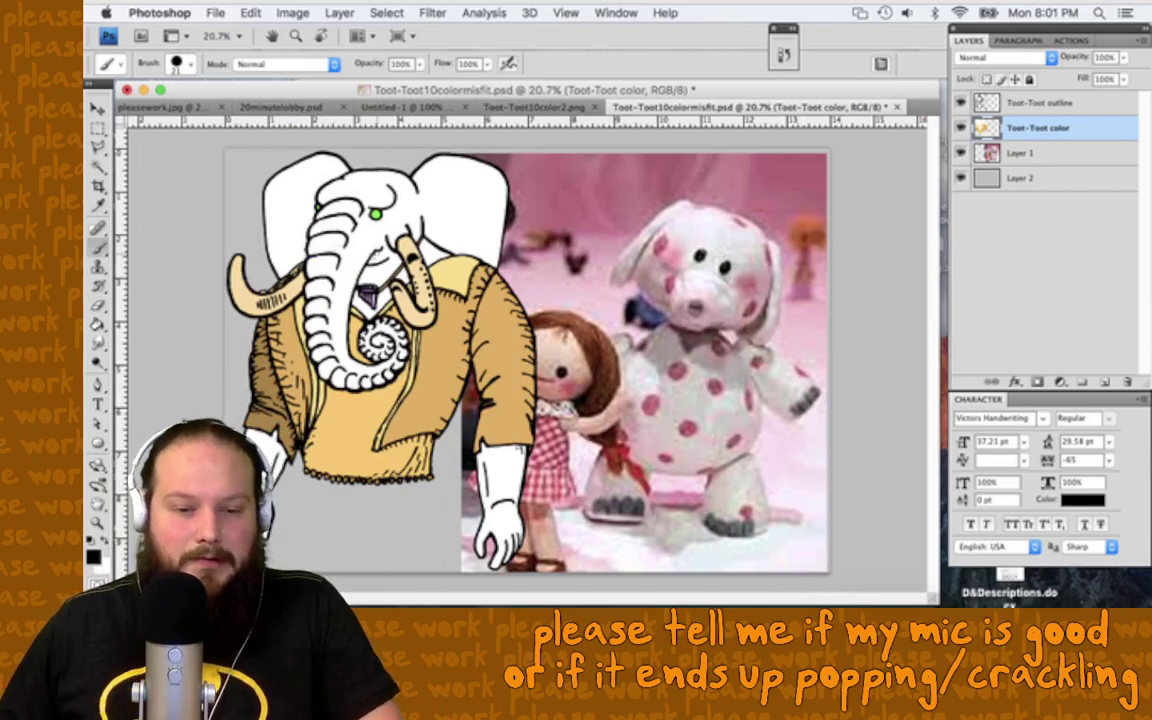
scroll(500, 355, "up", 5)
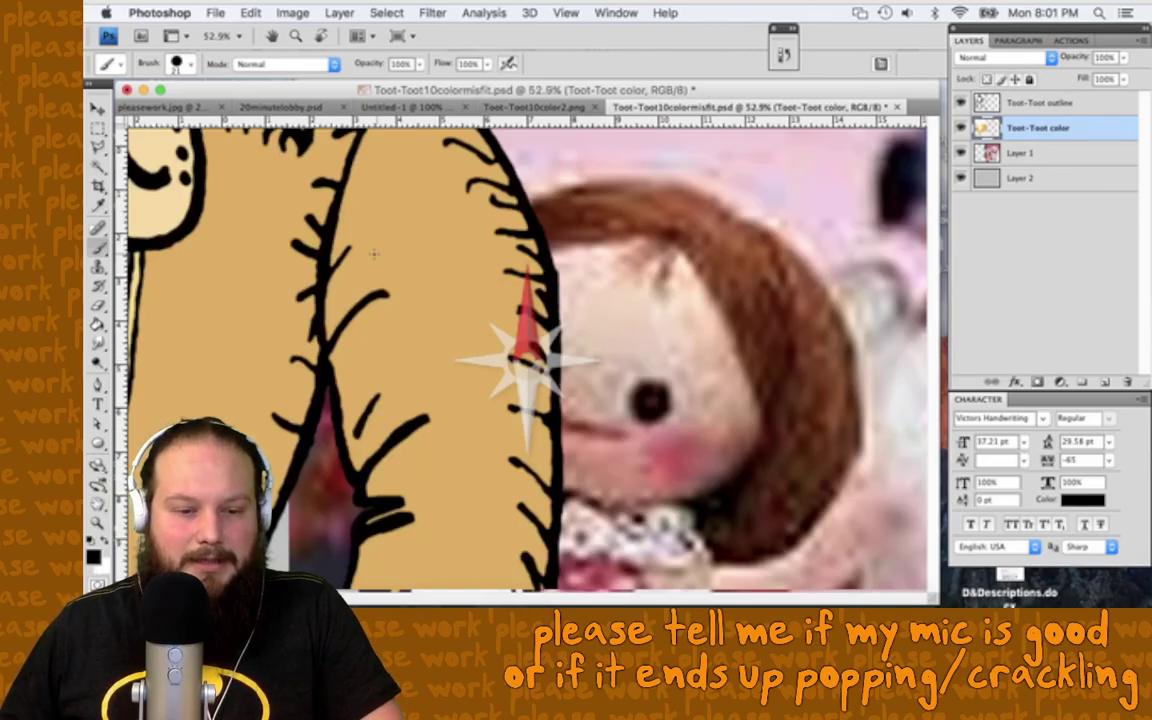
scroll(500, 355, "down", 2)
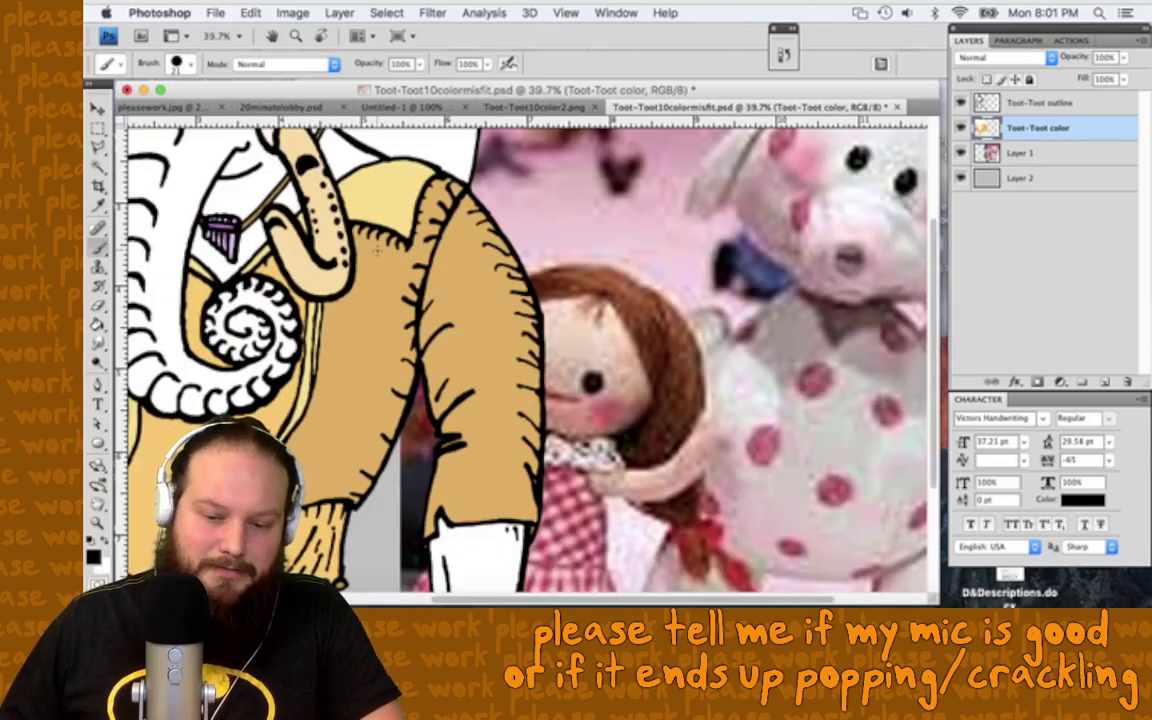
scroll(376, 250, "up", 4)
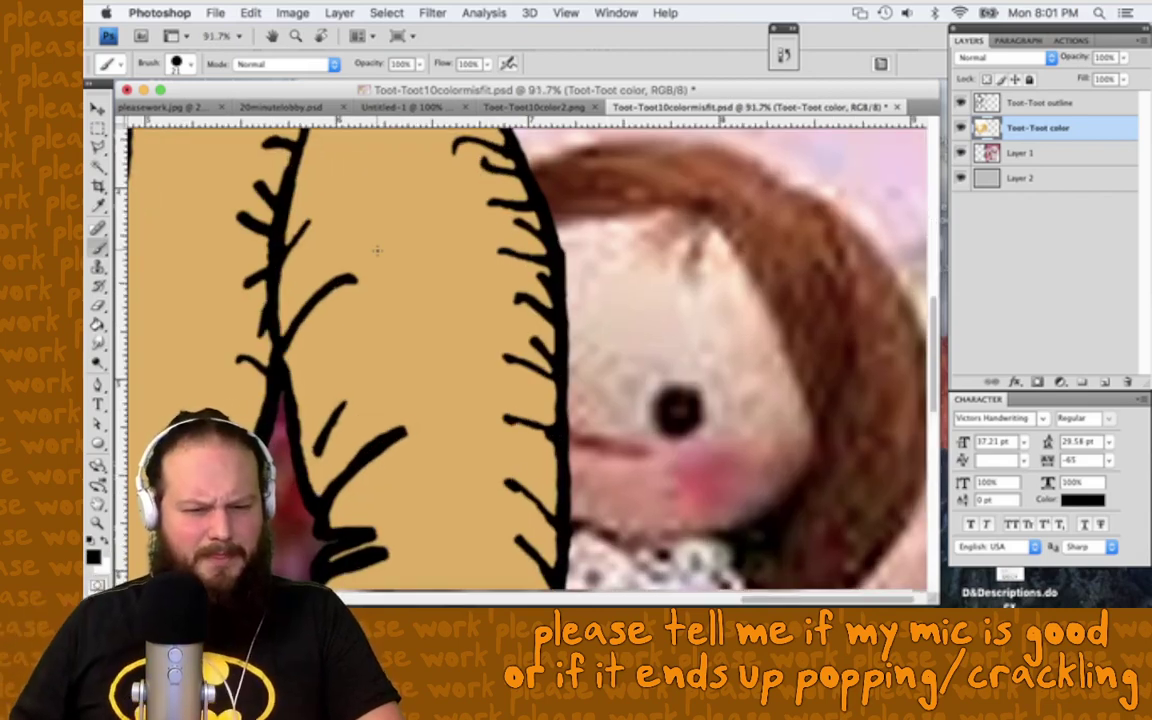
scroll(376, 250, "down", 5)
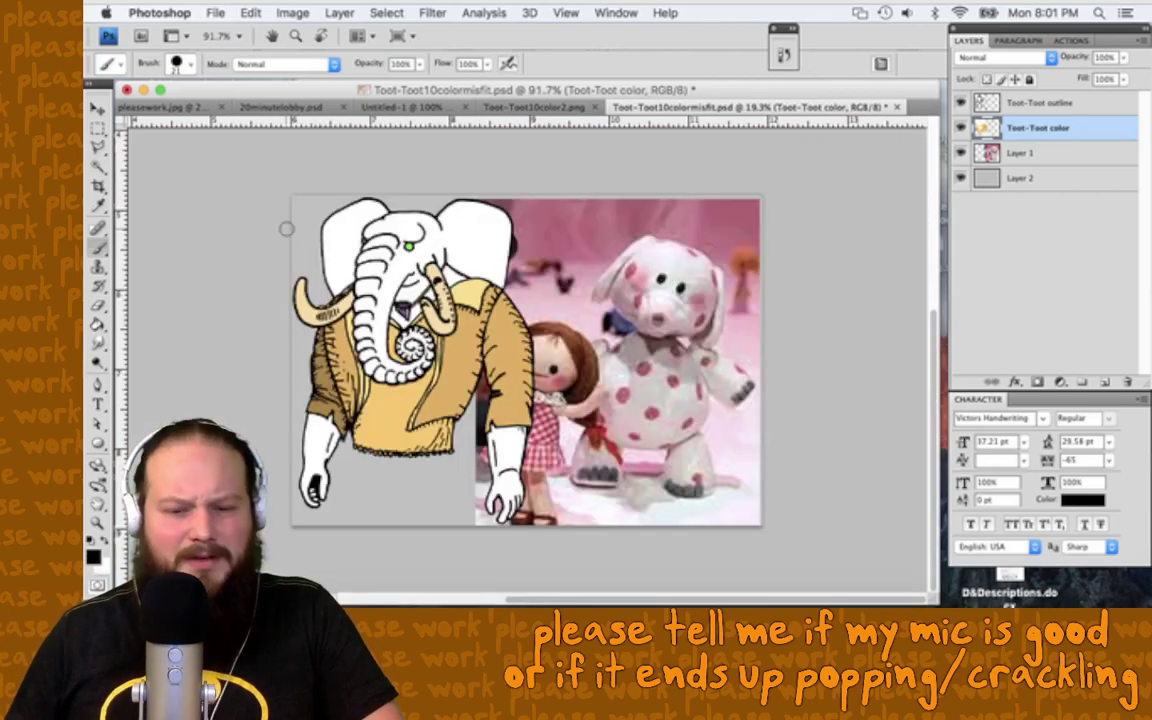
key("i")
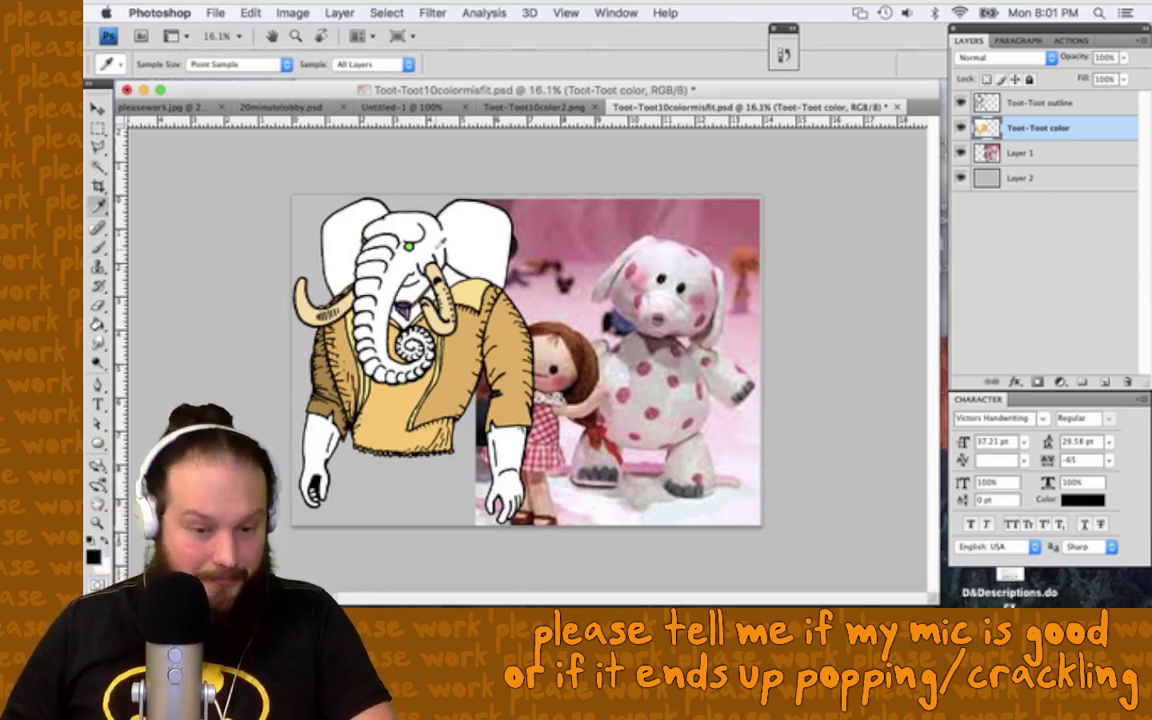
key("g")
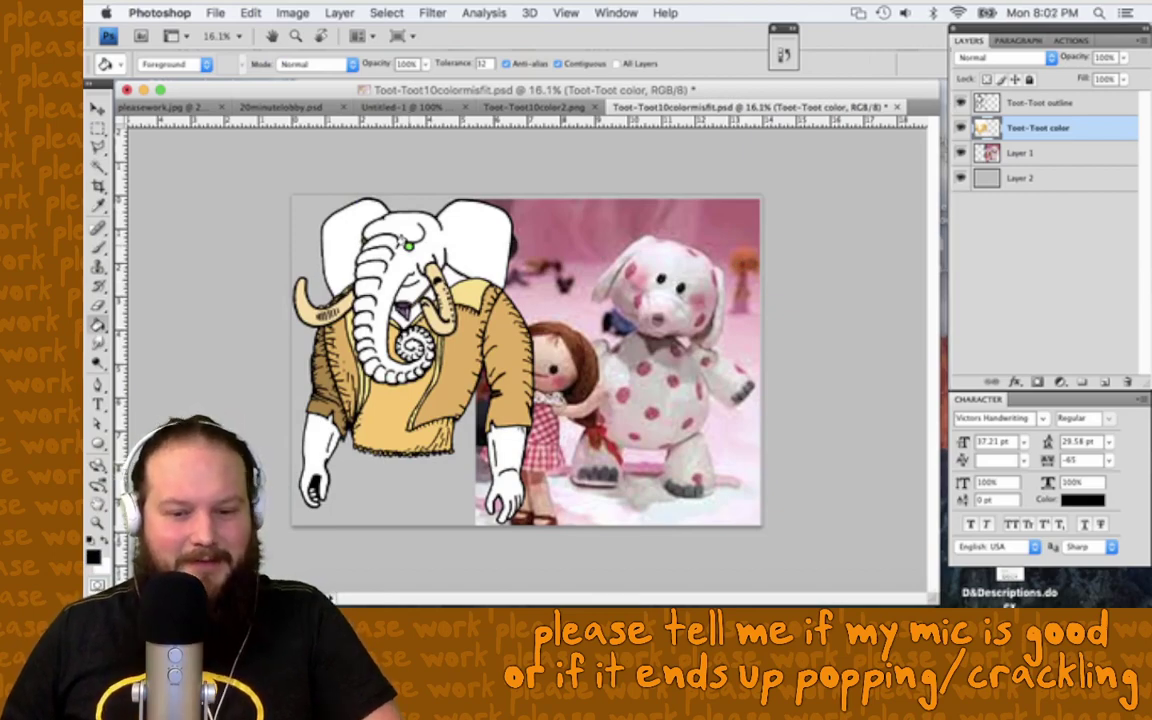
scroll(350, 218, "up", 5)
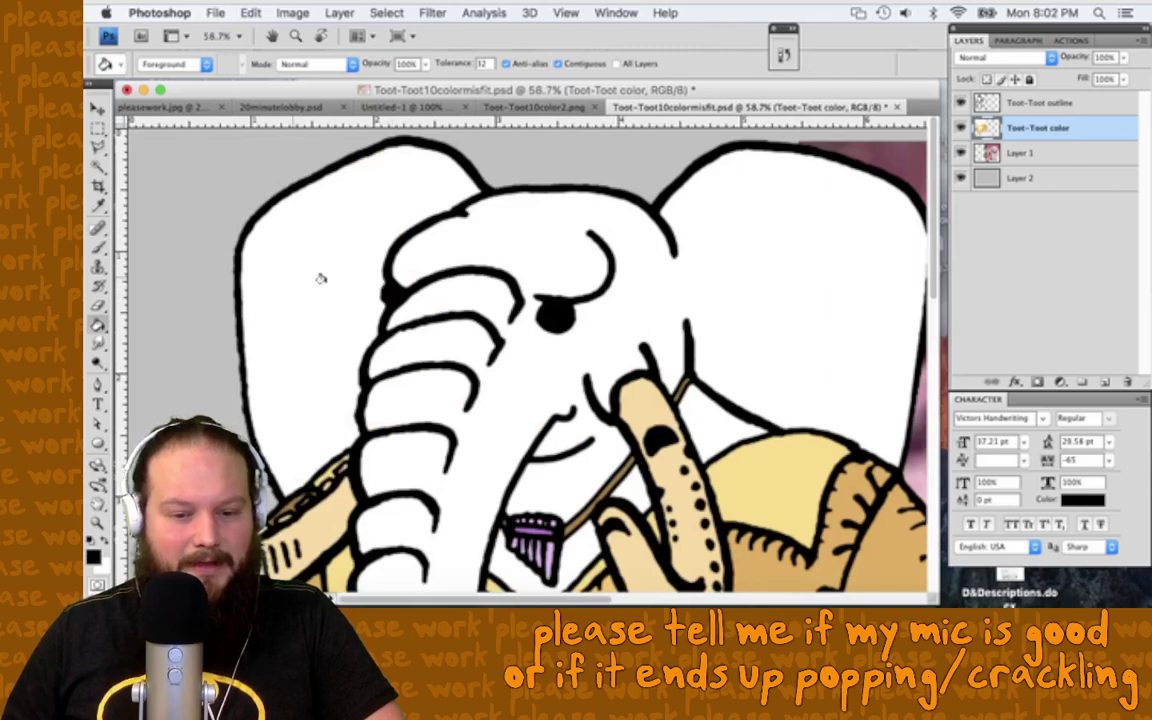
scroll(305, 287, "down", 2)
scroll(305, 287, "down", 1)
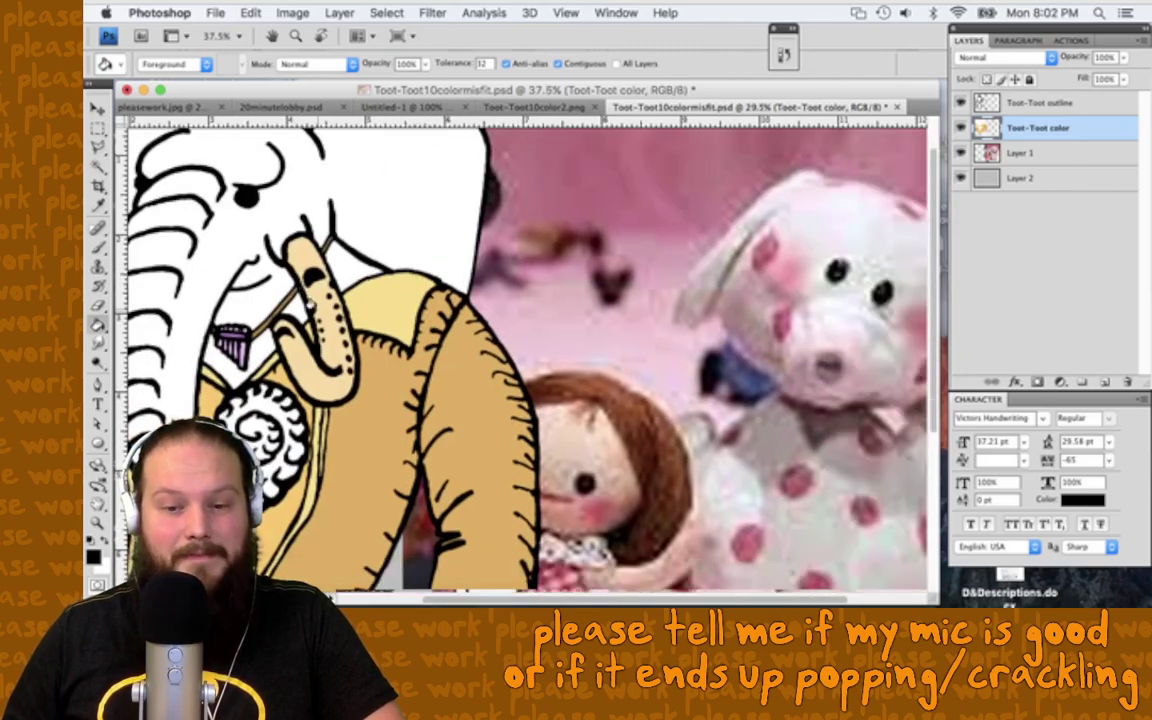
scroll(305, 287, "down", 1)
Step: On the Toot-Toot outline layer, paint a small white highlight in each of the elephant character's black eyes with a 10 px brush
left_click(1085, 110)
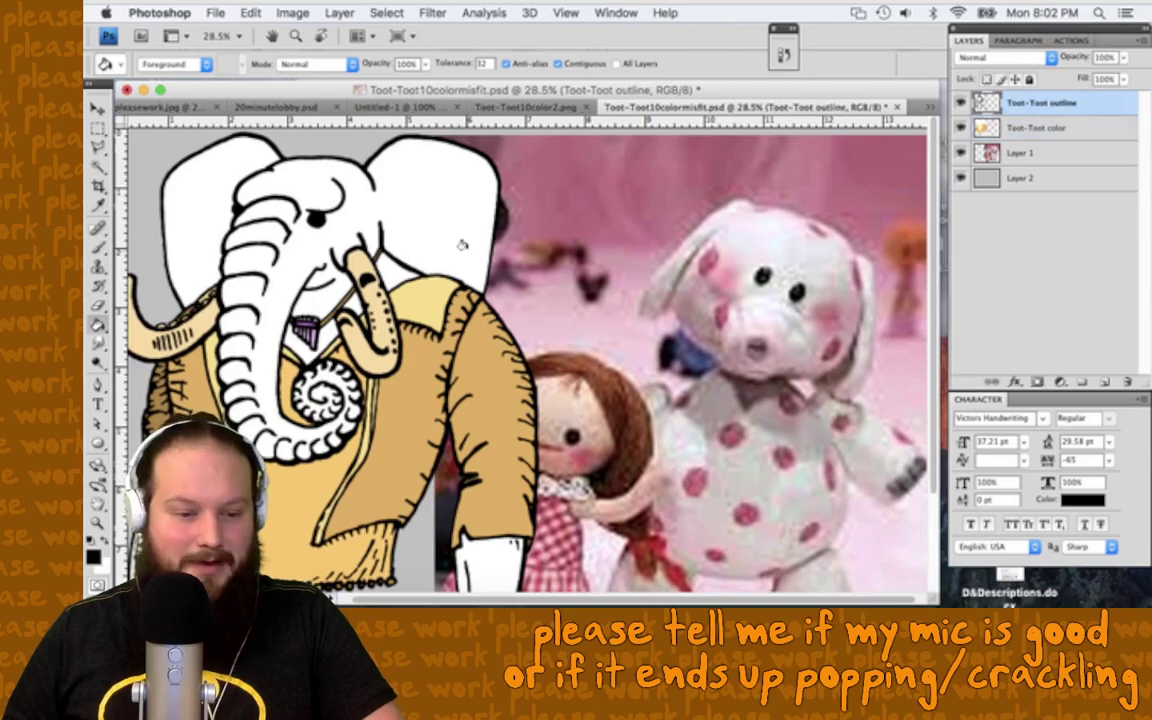
key("x")
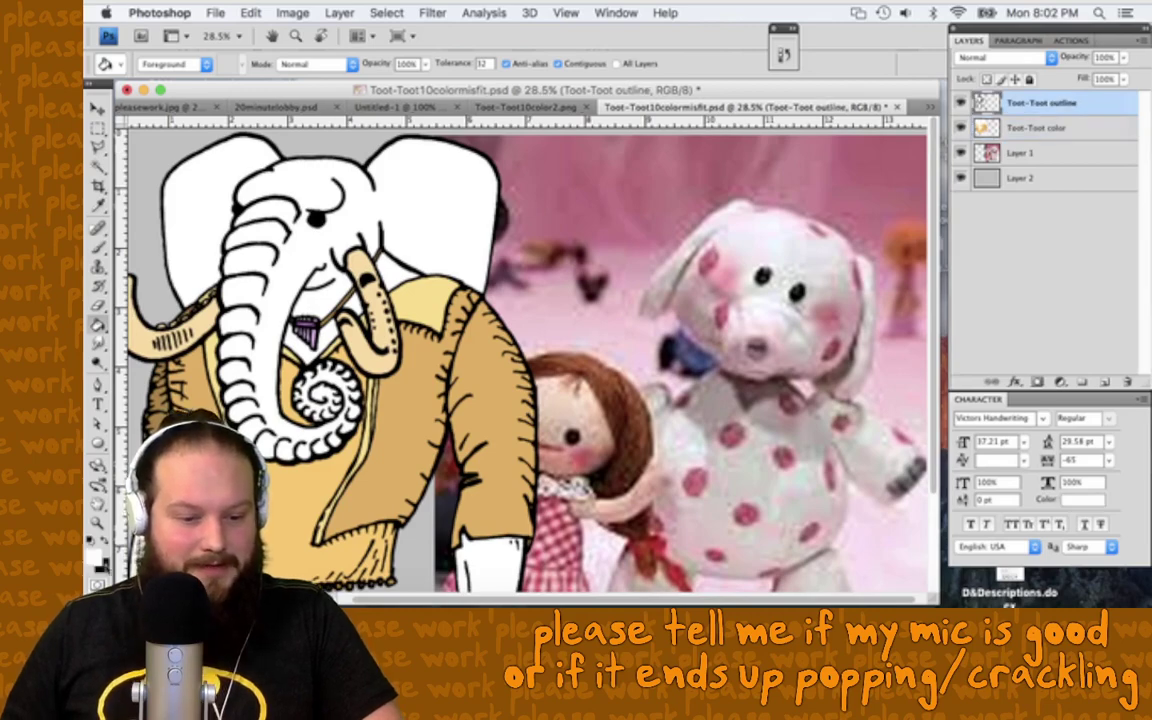
key("b")
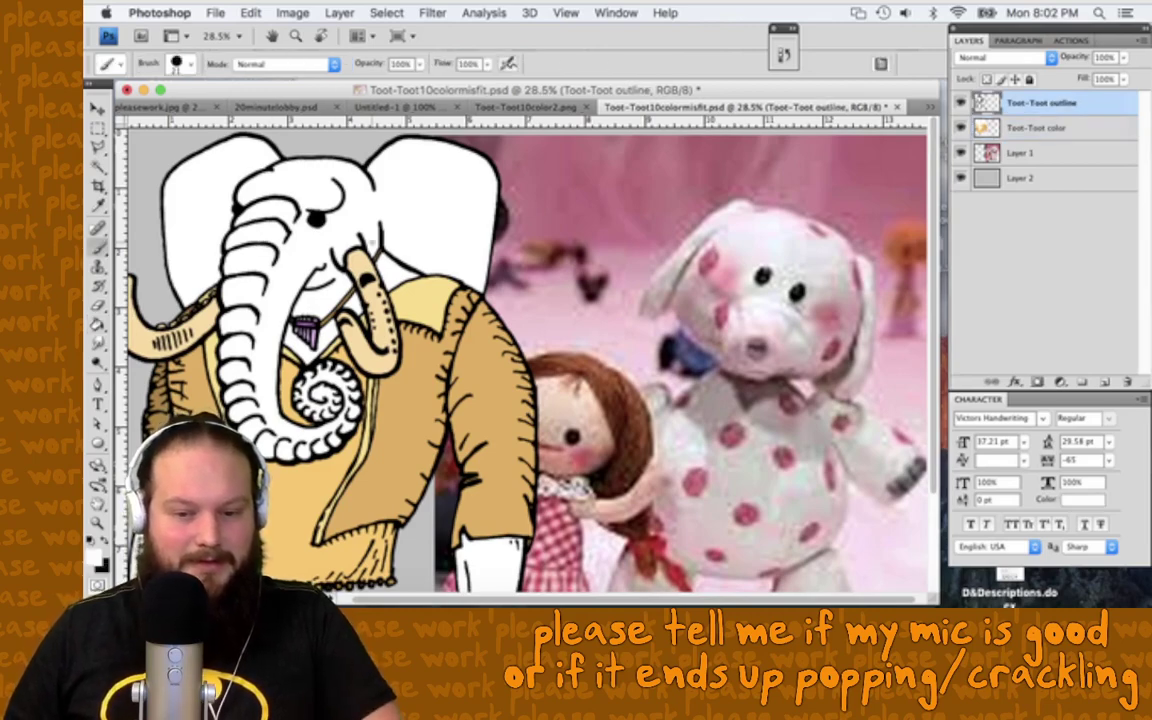
scroll(545, 395, "up", 3)
scroll(525, 360, "up", 2)
scroll(525, 360, "up", 5)
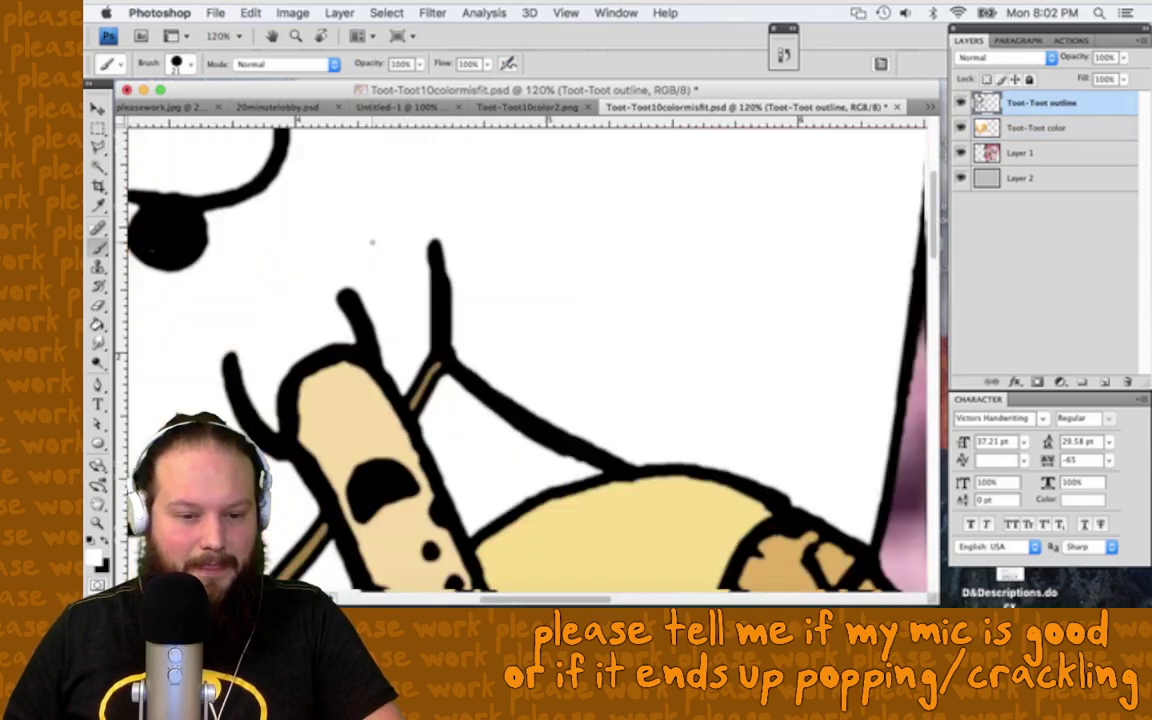
right_click(205, 257)
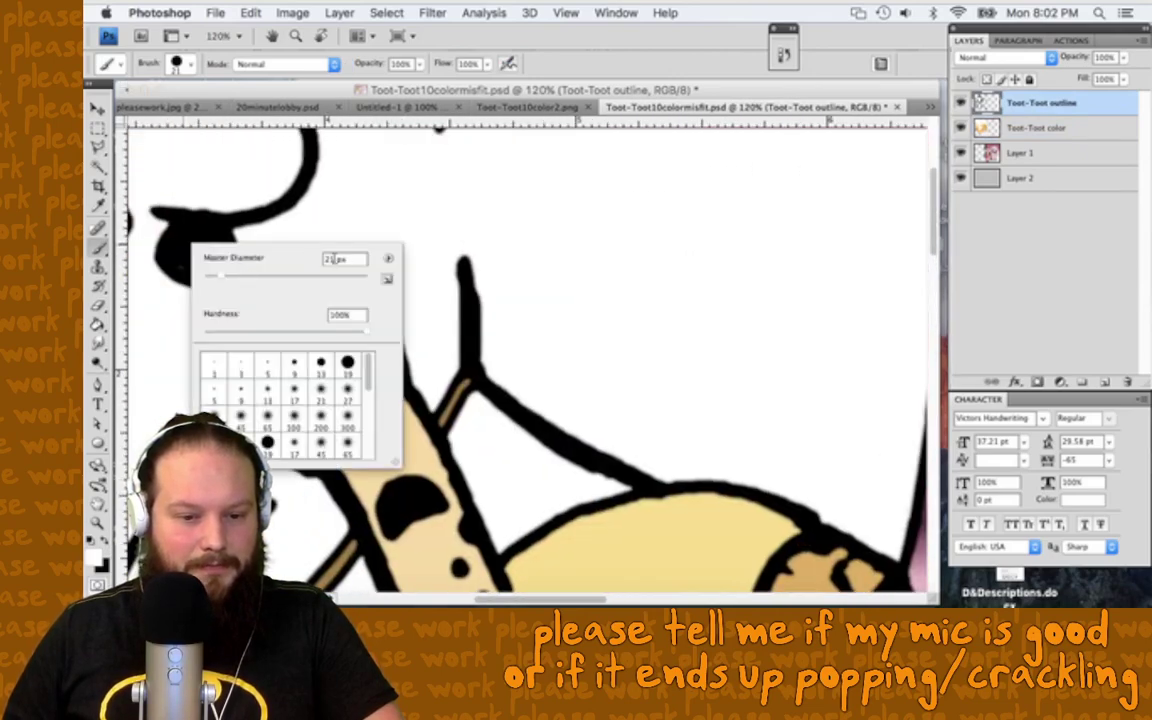
type("0")
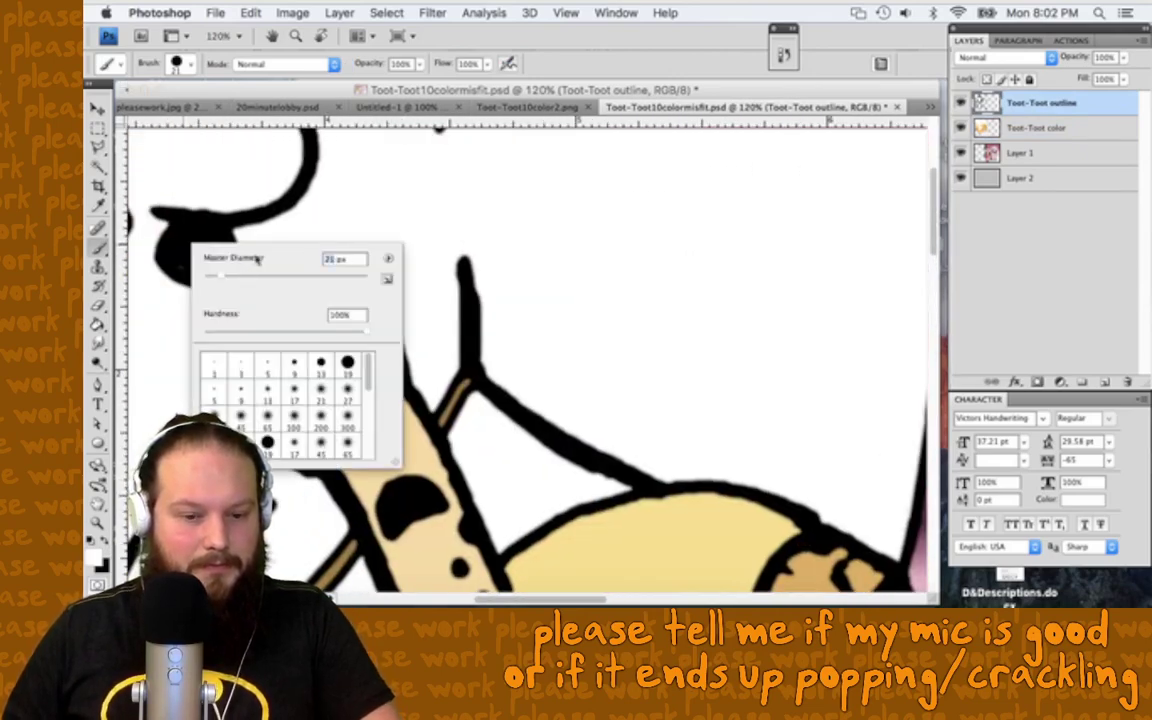
key("Return")
right_click(185, 238)
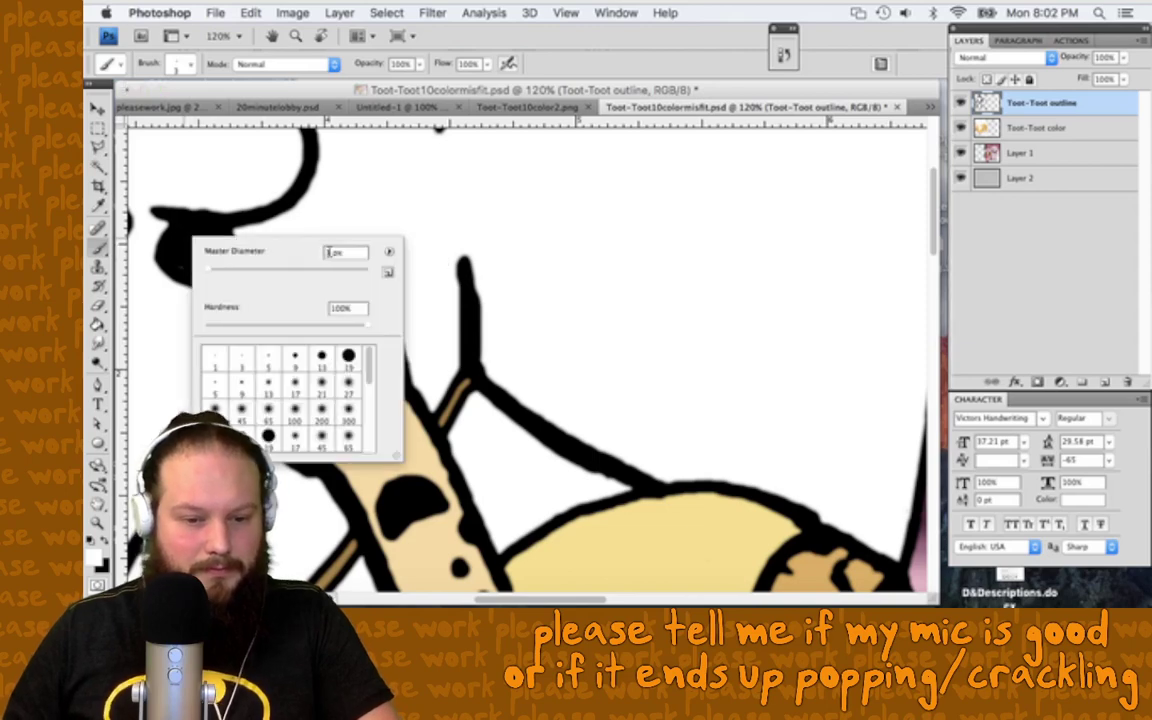
type("10")
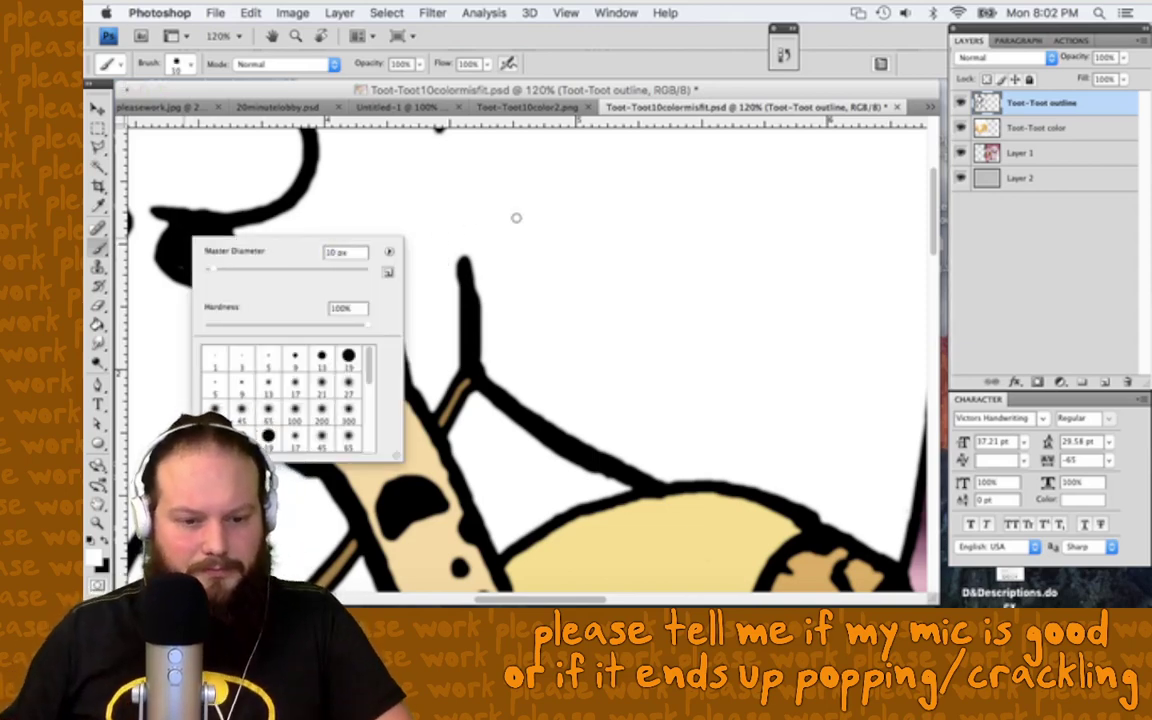
key("Return")
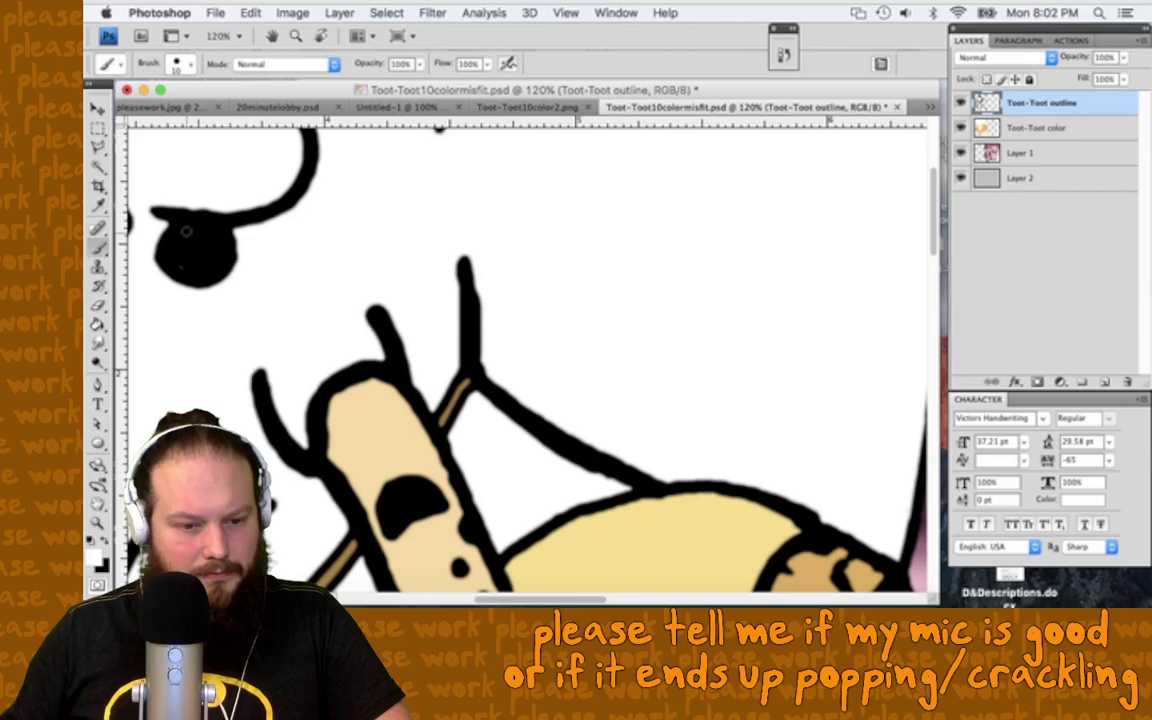
scroll(267, 275, "left", 5)
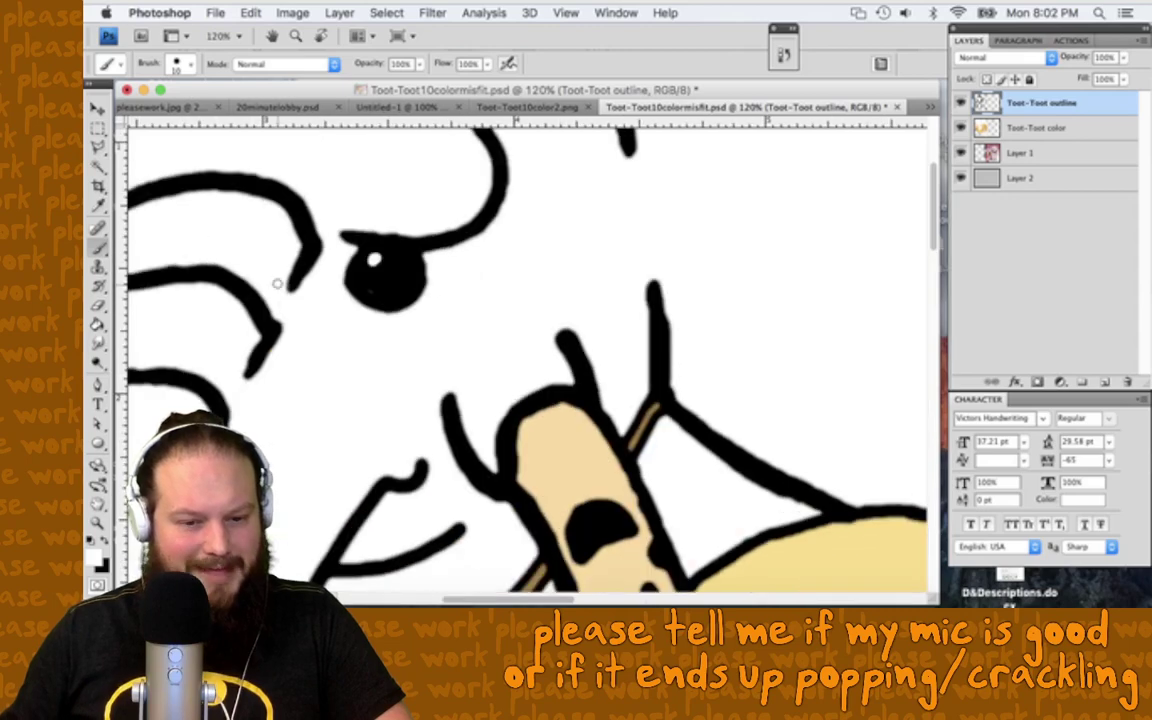
scroll(277, 284, "left", 5)
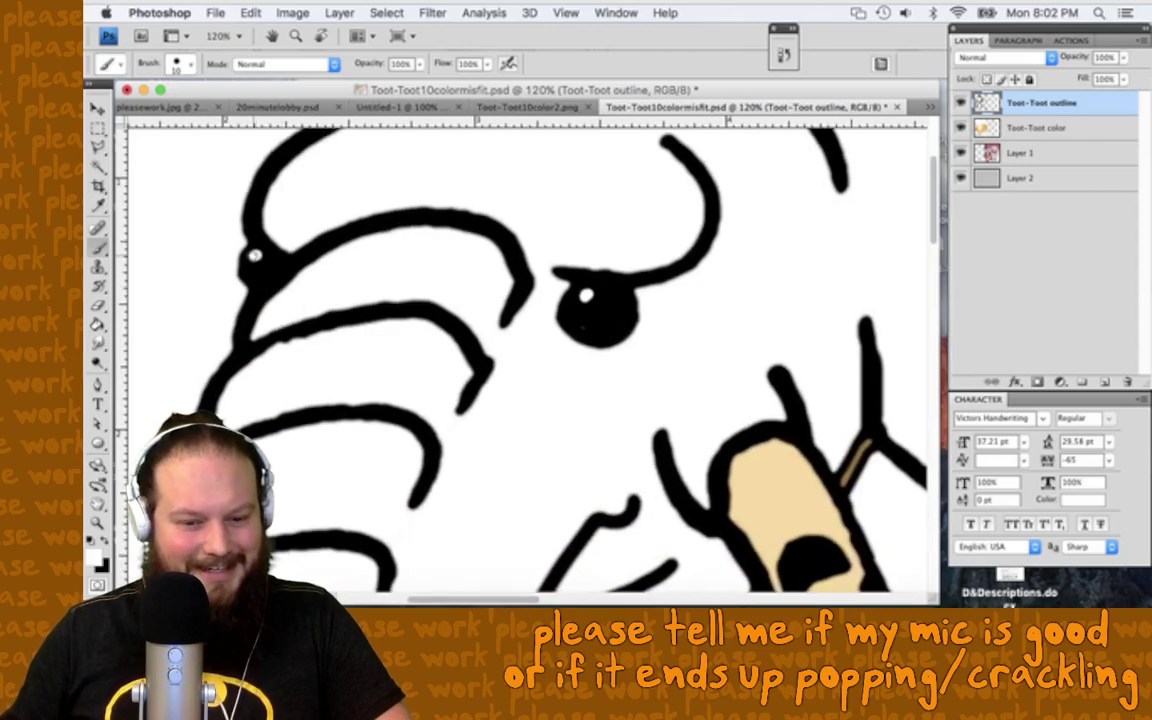
Step: Sample the dark brownish purple from the toy elephant's nose in the picture as the painting colour
scroll(595, 395, "down", 3)
scroll(595, 395, "down", 4)
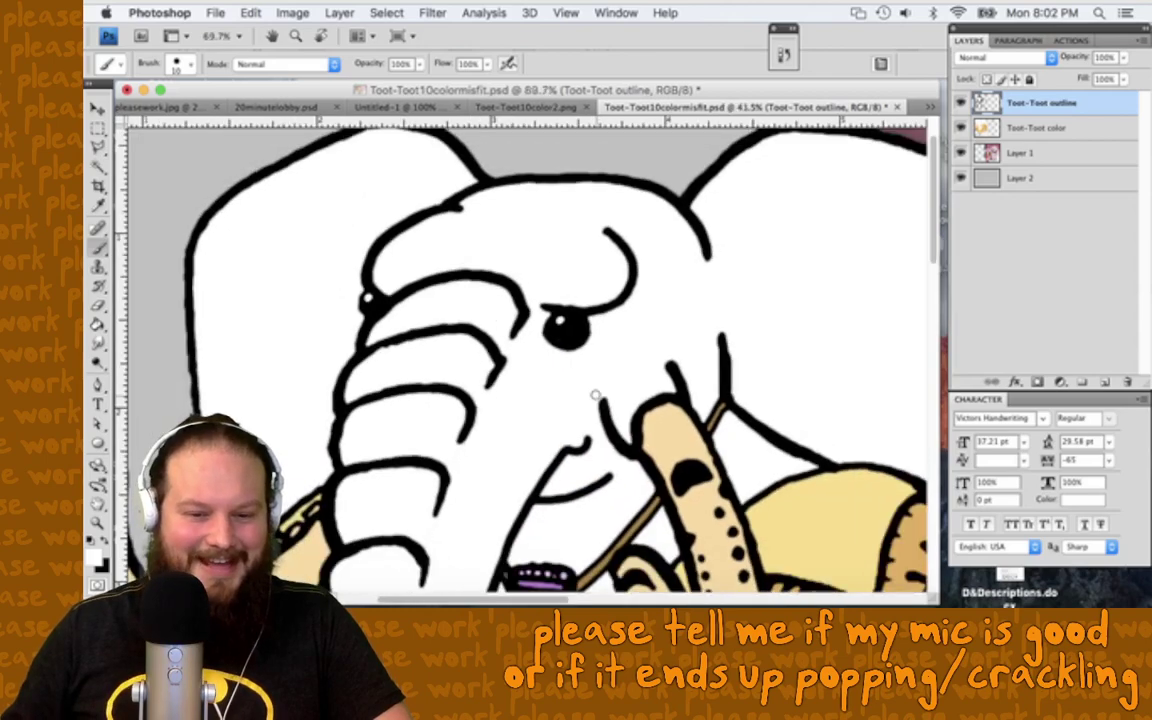
scroll(595, 395, "down", 1)
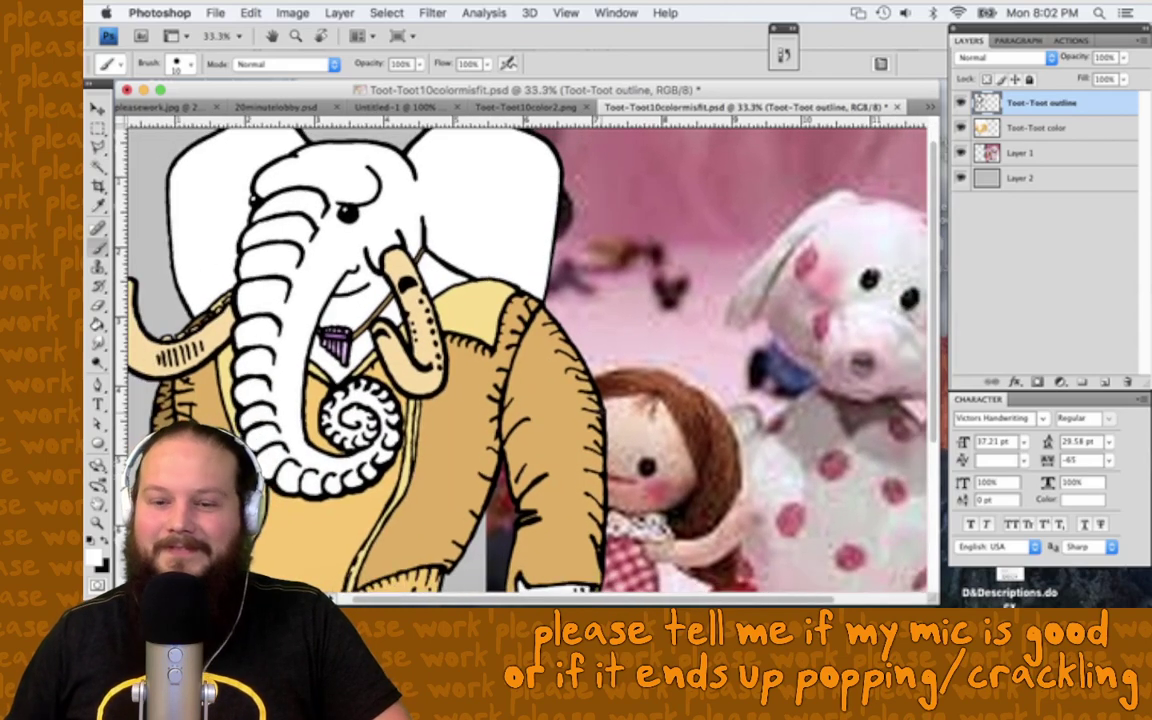
scroll(595, 395, "right", 2)
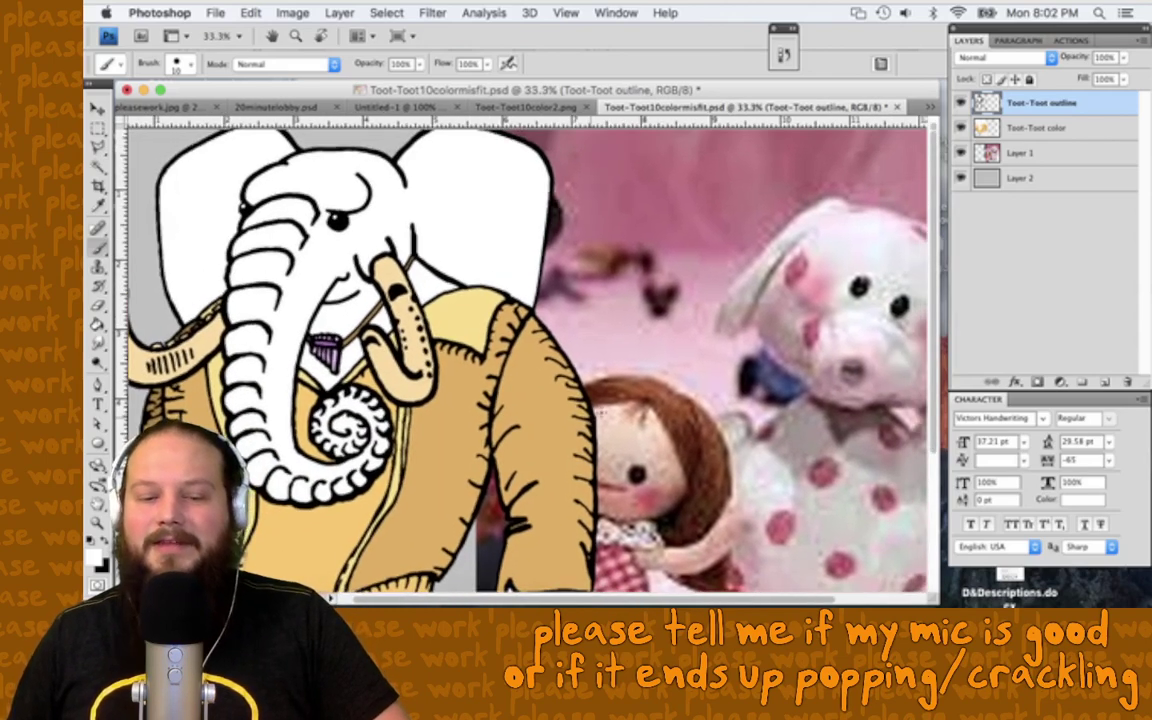
scroll(530, 360, "right", 2)
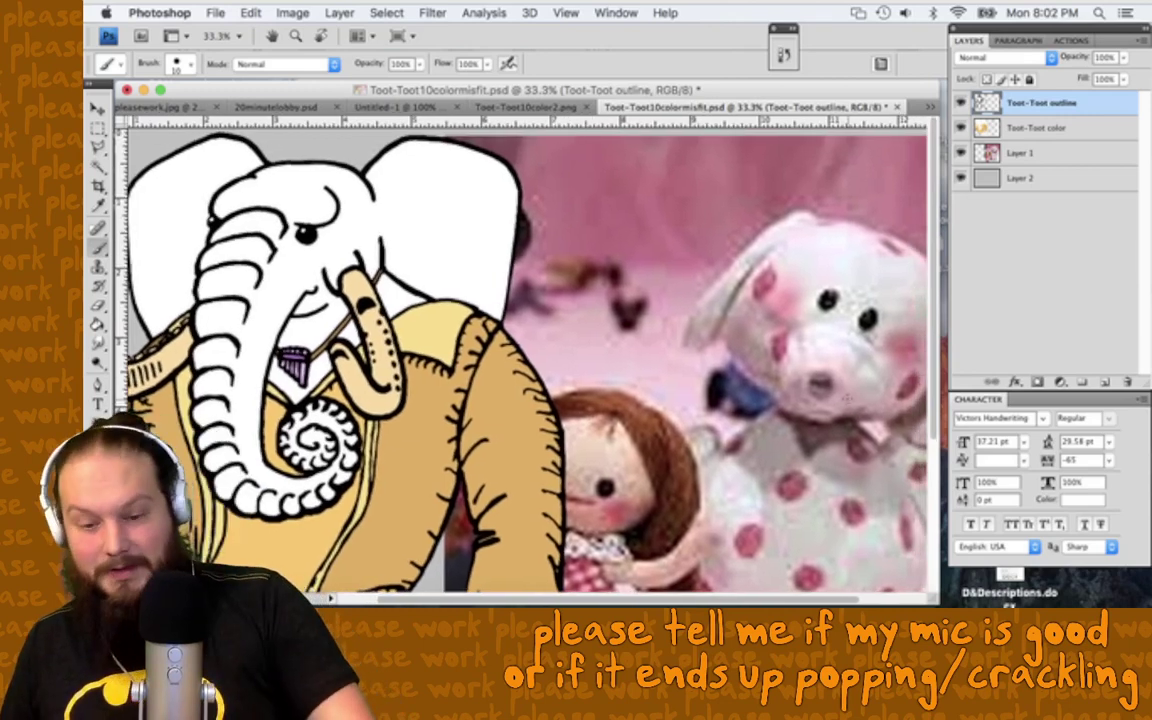
key("i")
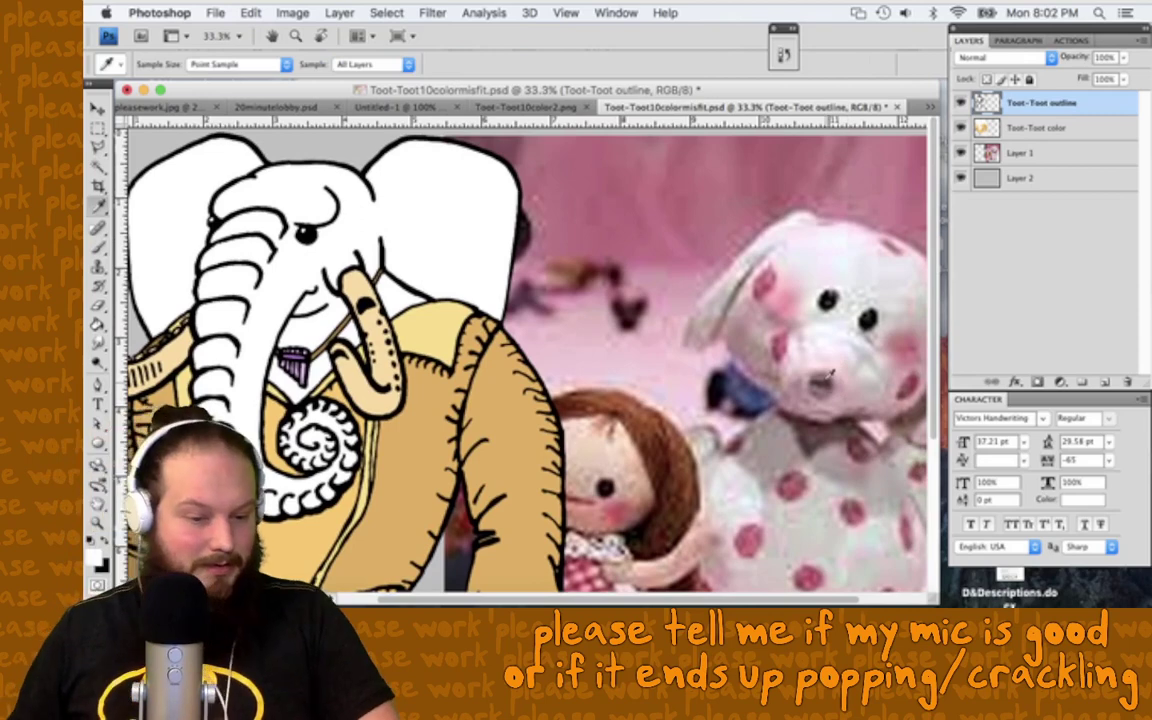
left_click(835, 372)
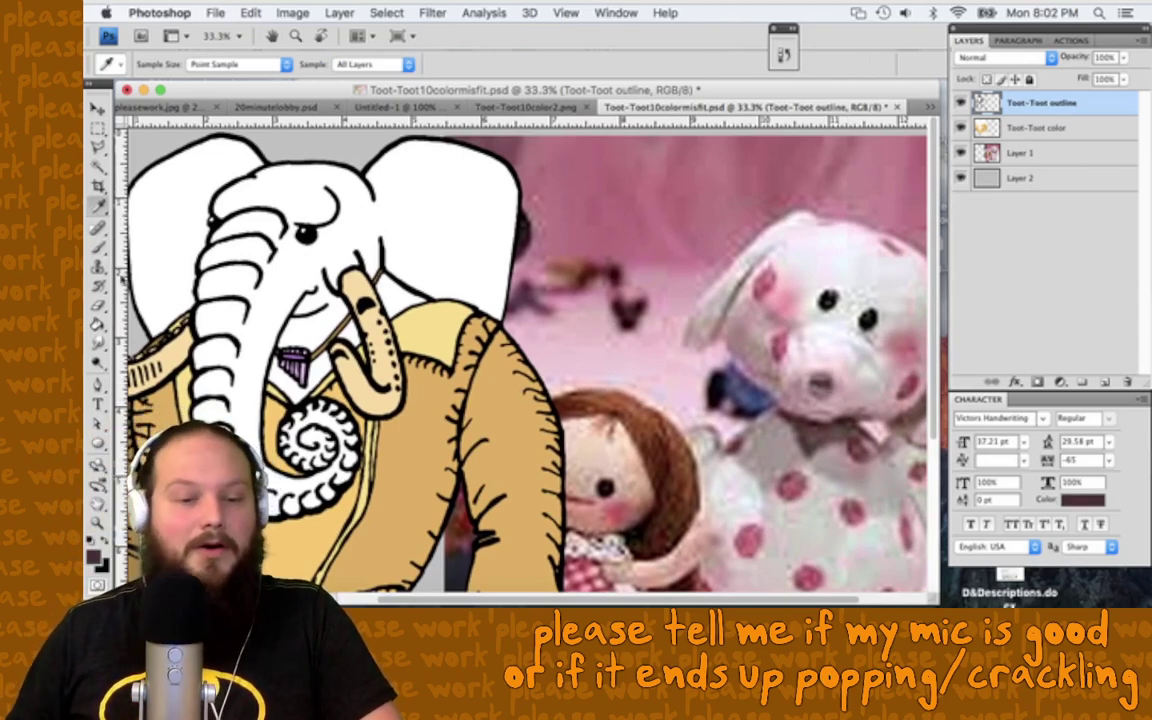
Step: On the Toot-Toot color layer, brush 10 px dark purple lines joining the inner ends of the upper trunk ridges
key("b")
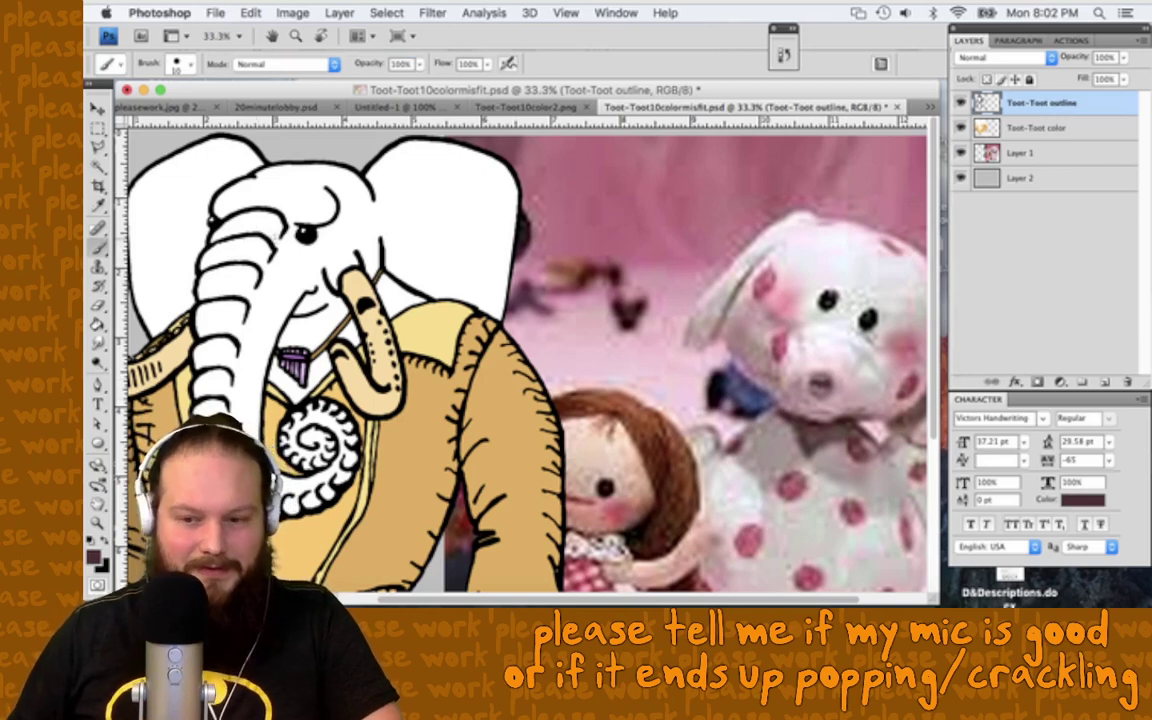
right_click(274, 230)
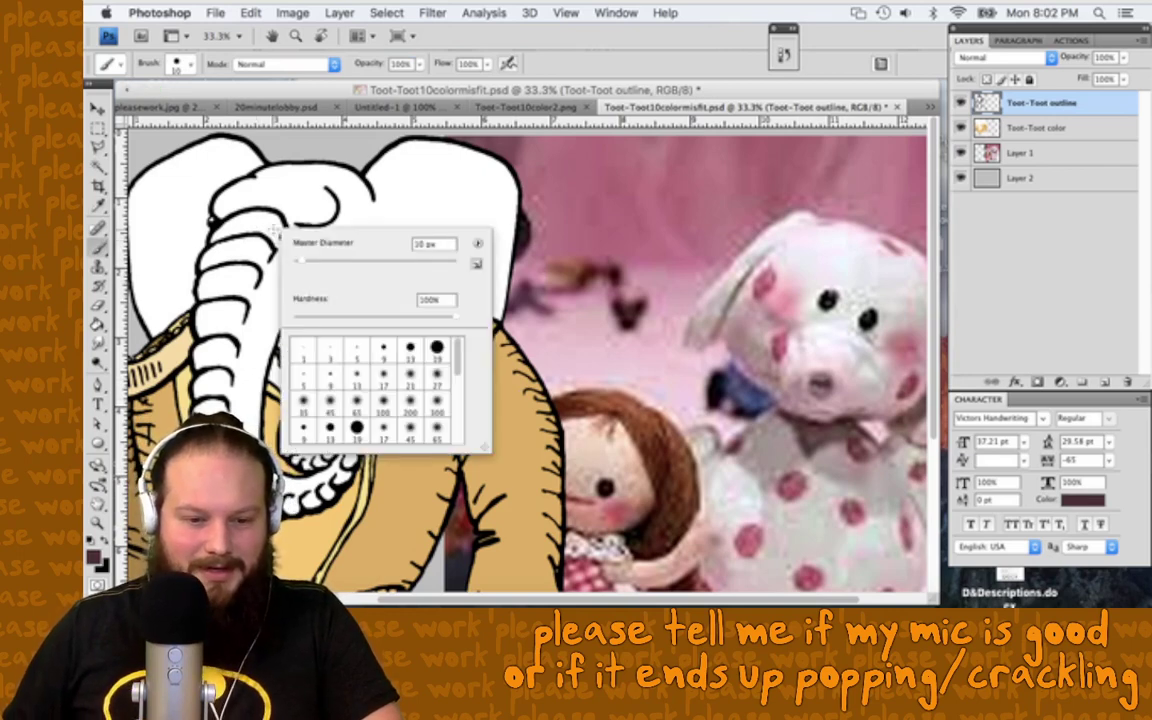
key("Escape")
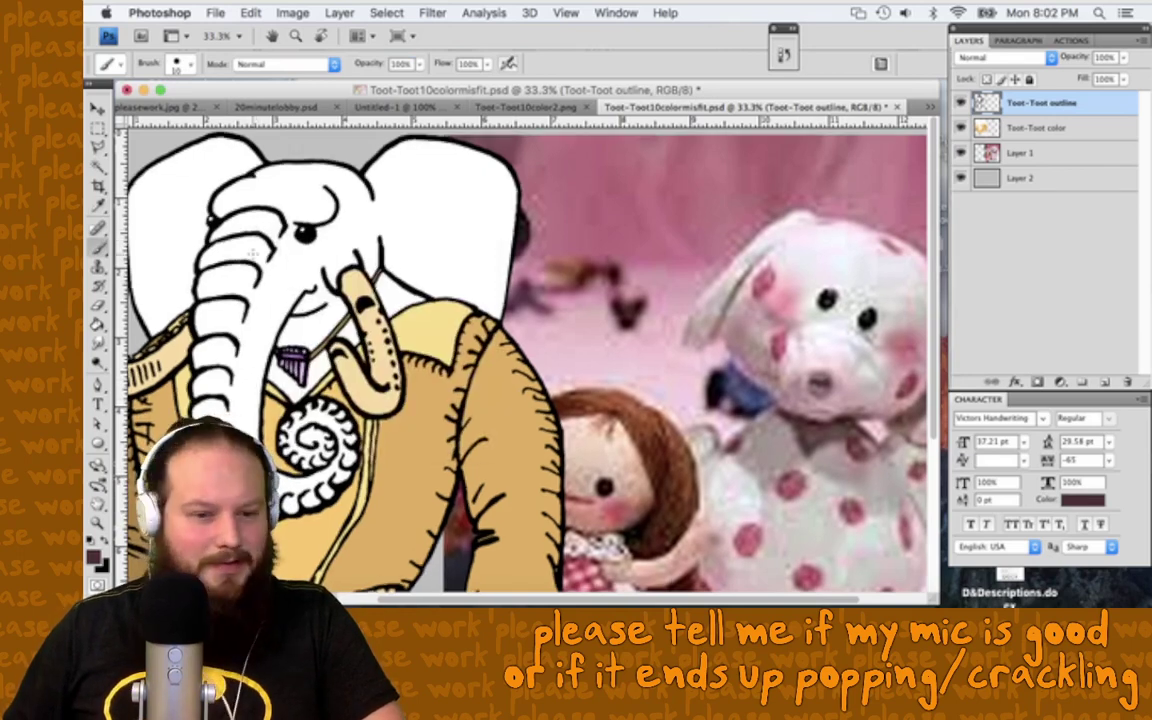
scroll(253, 255, "up", 5)
scroll(253, 255, "up", 5)
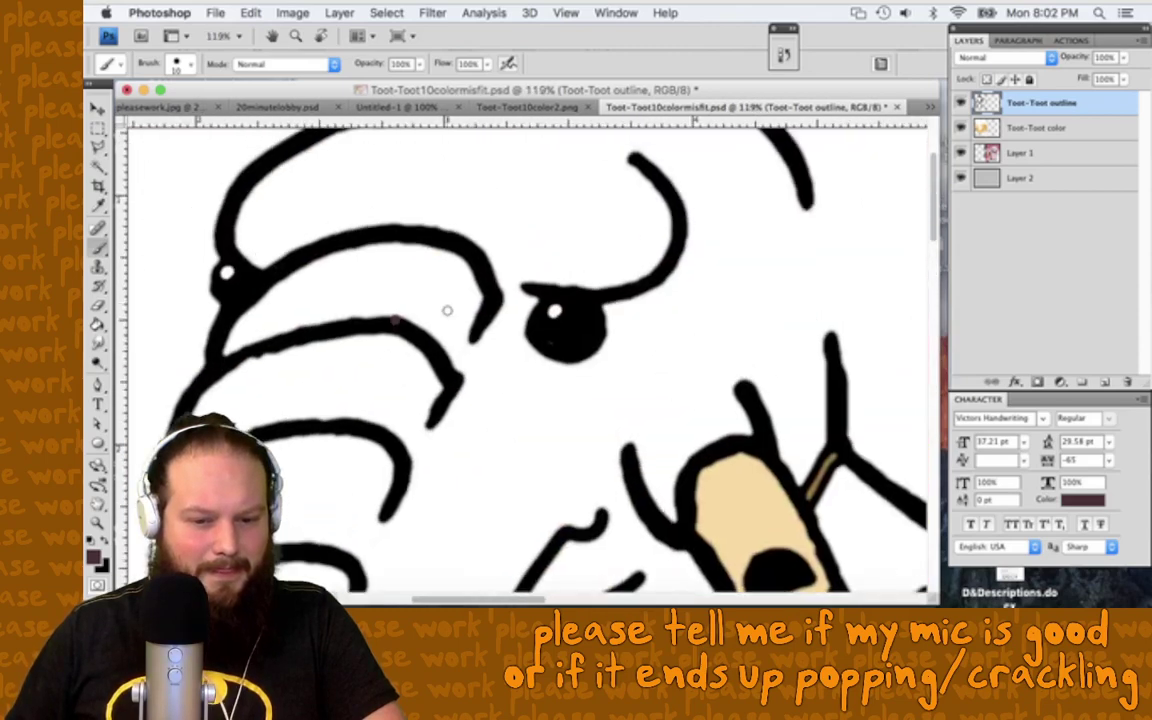
key("alt+bracketleft")
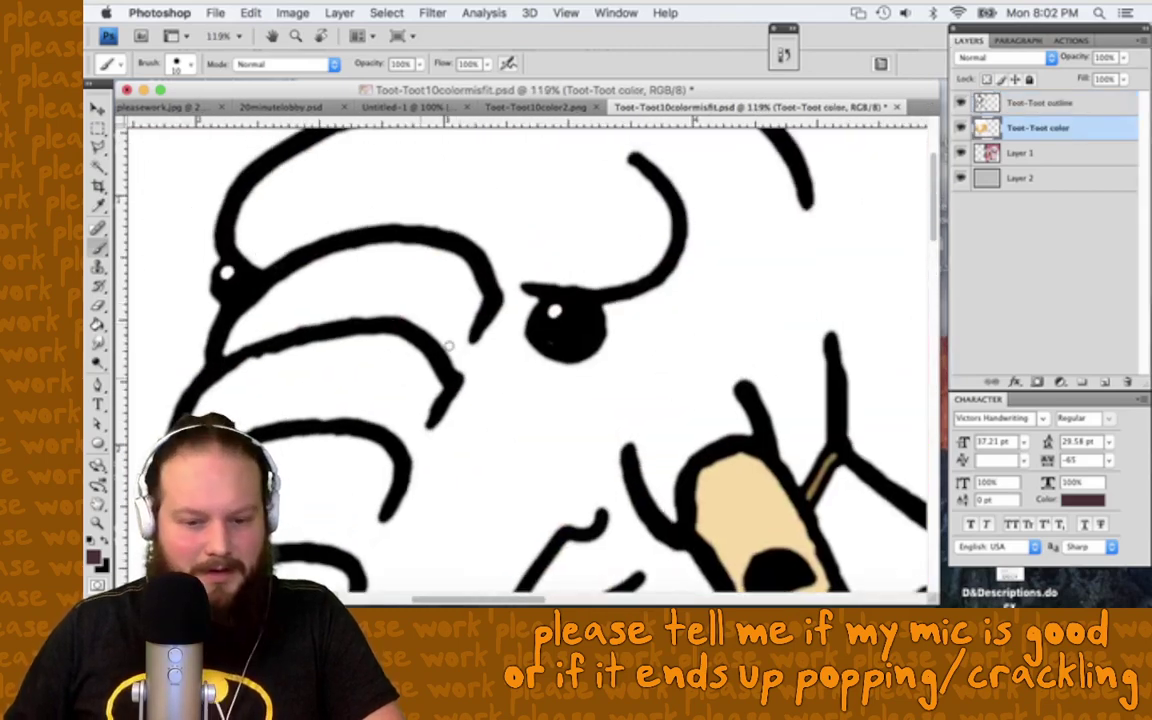
left_click_drag(470, 333, 449, 354)
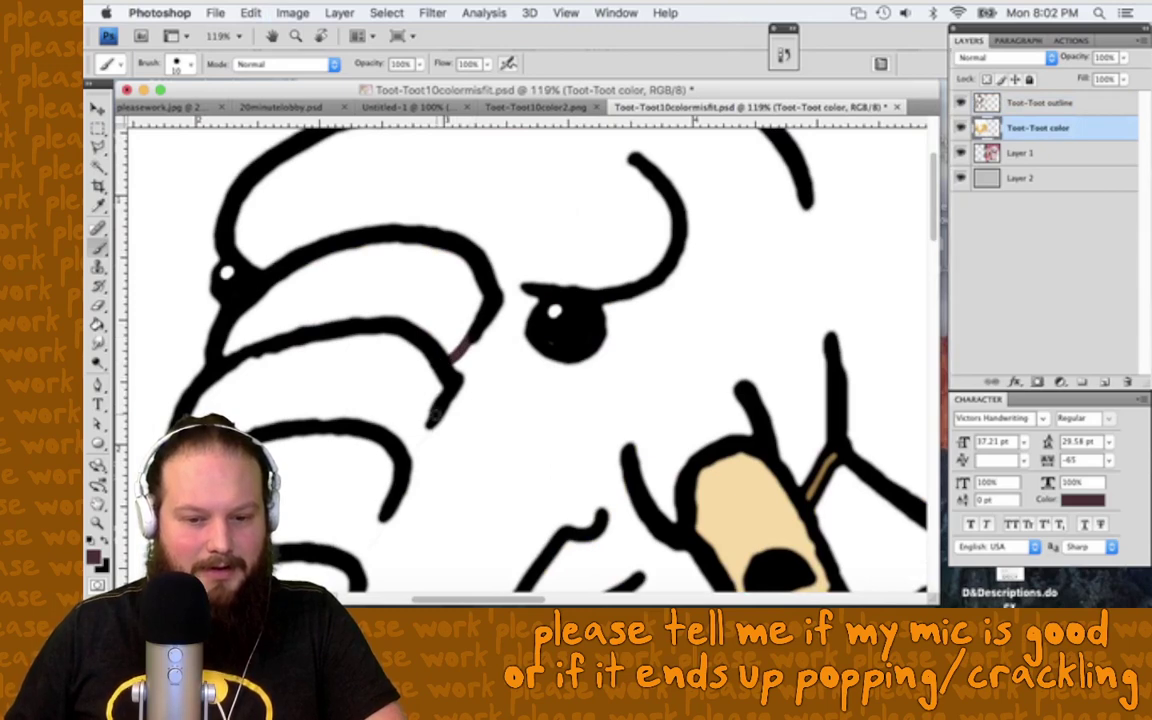
scroll(393, 465, "down", 3)
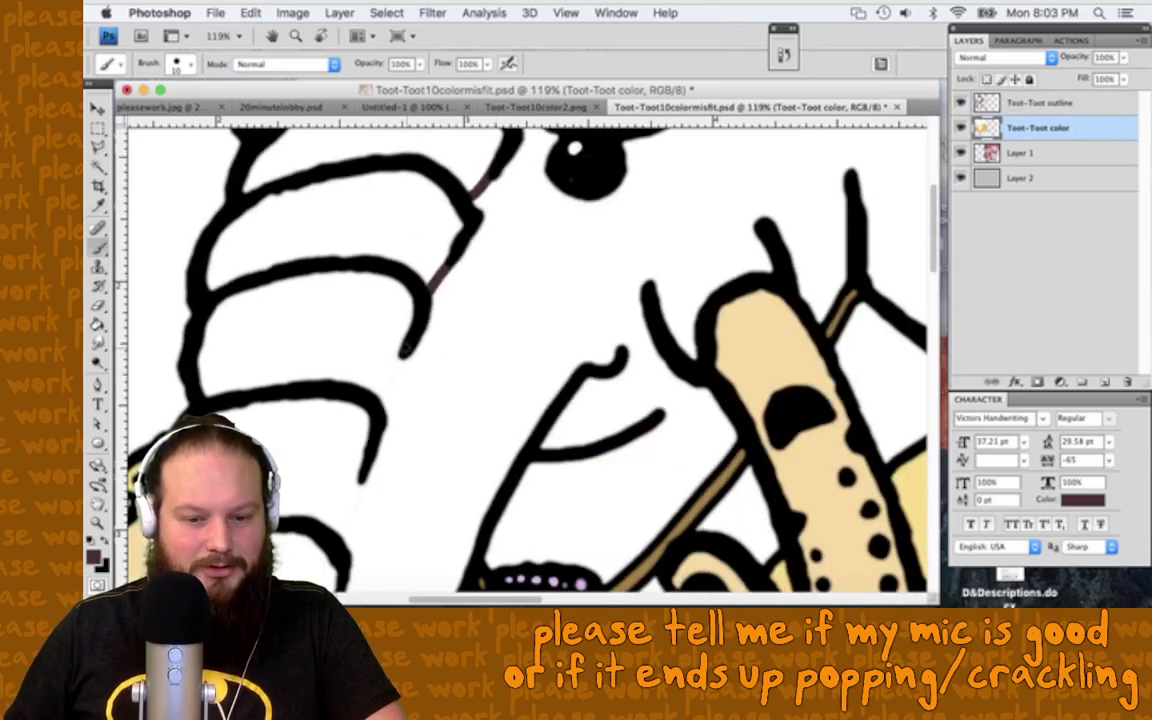
left_click_drag(405, 355, 358, 395)
scroll(358, 398, "down", 2)
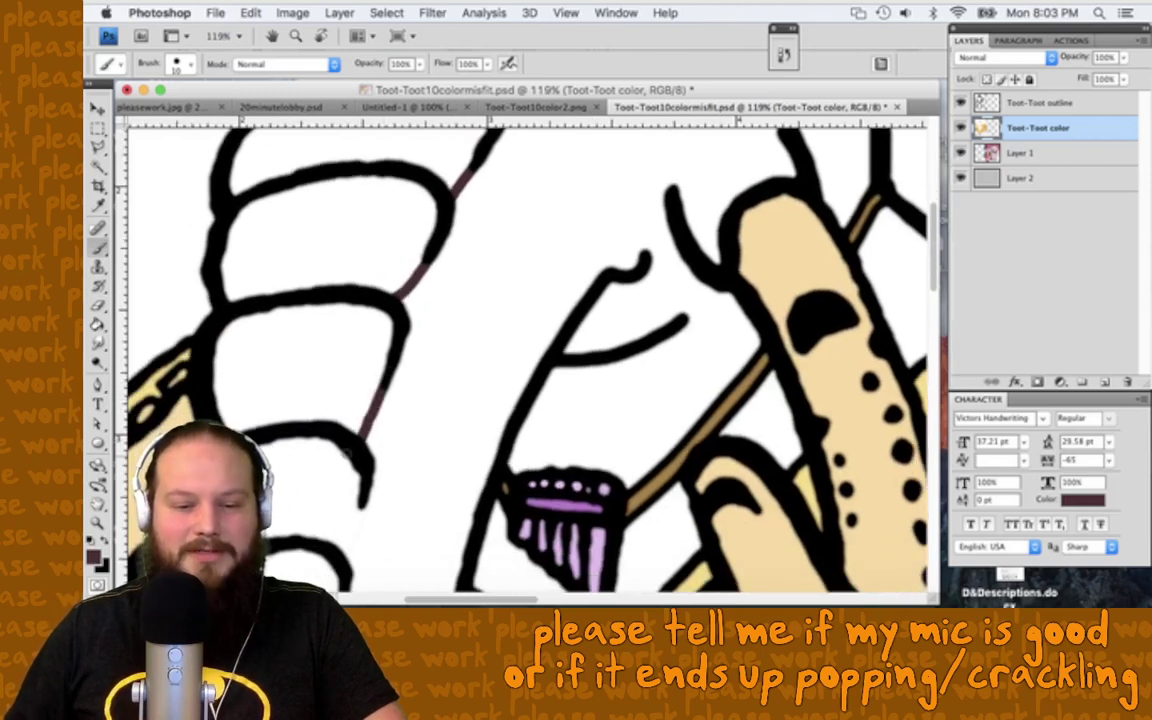
scroll(375, 345, "down", 3)
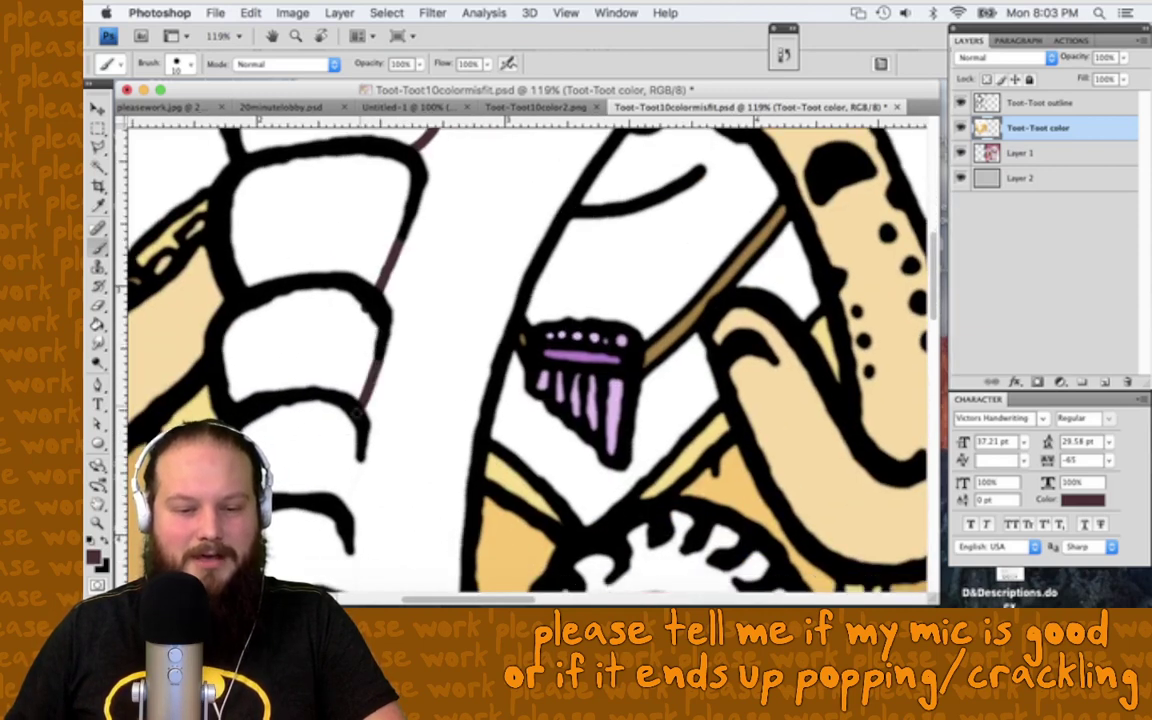
Step: Brush dark purple lines joining the inner ends of the ridges down the lower trunk and along its bottom bend
scroll(320, 372, "down", 3)
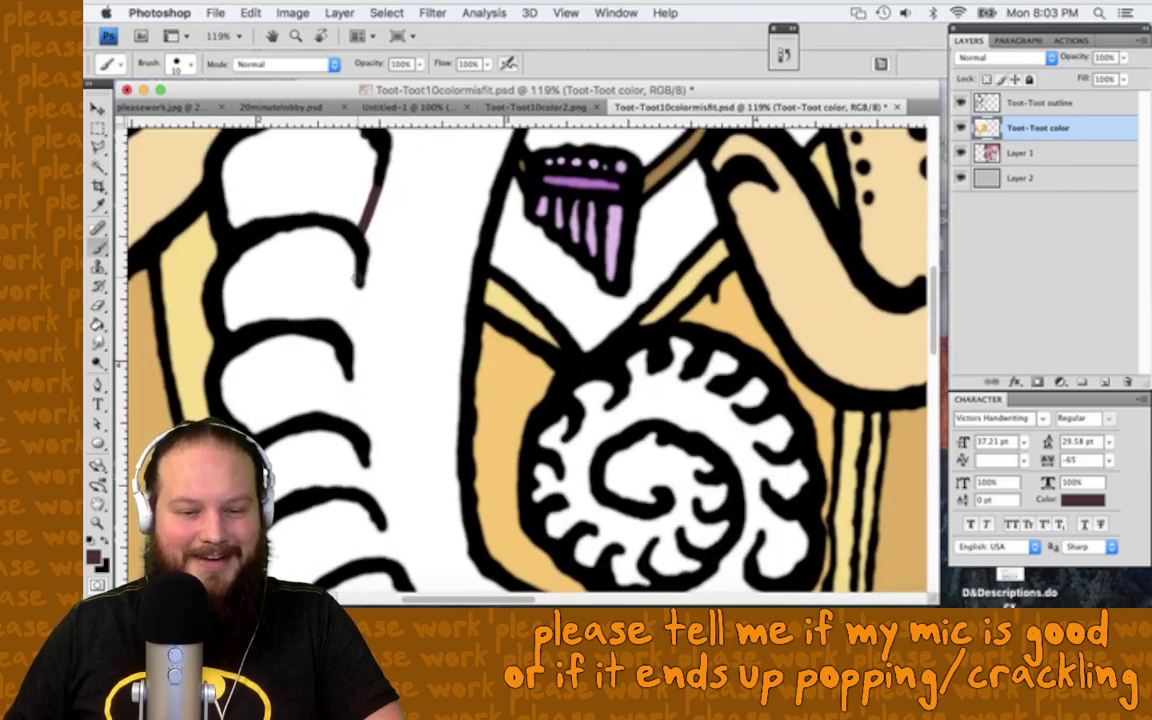
left_click_drag(358, 235, 334, 328)
scroll(348, 342, "down", 2)
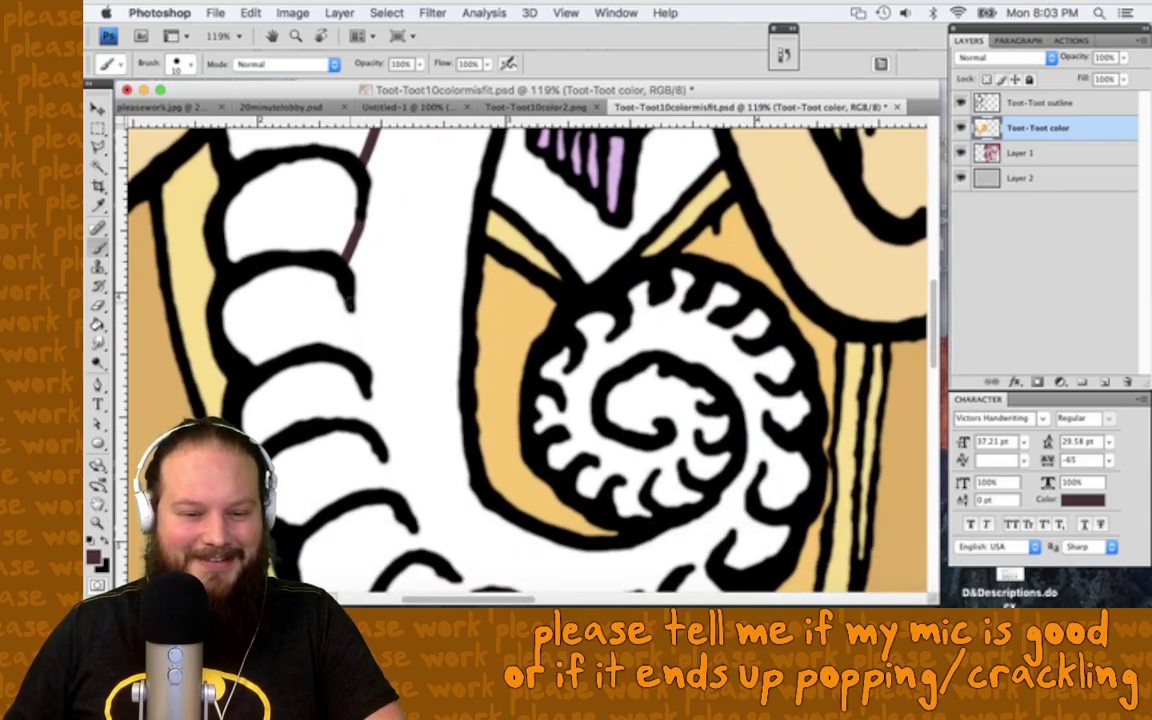
mouse_move(345, 264)
left_mouse_down()
mouse_move(348, 352)
mouse_move(333, 366)
mouse_move(331, 403)
left_mouse_up()
scroll(331, 403, "down", 2)
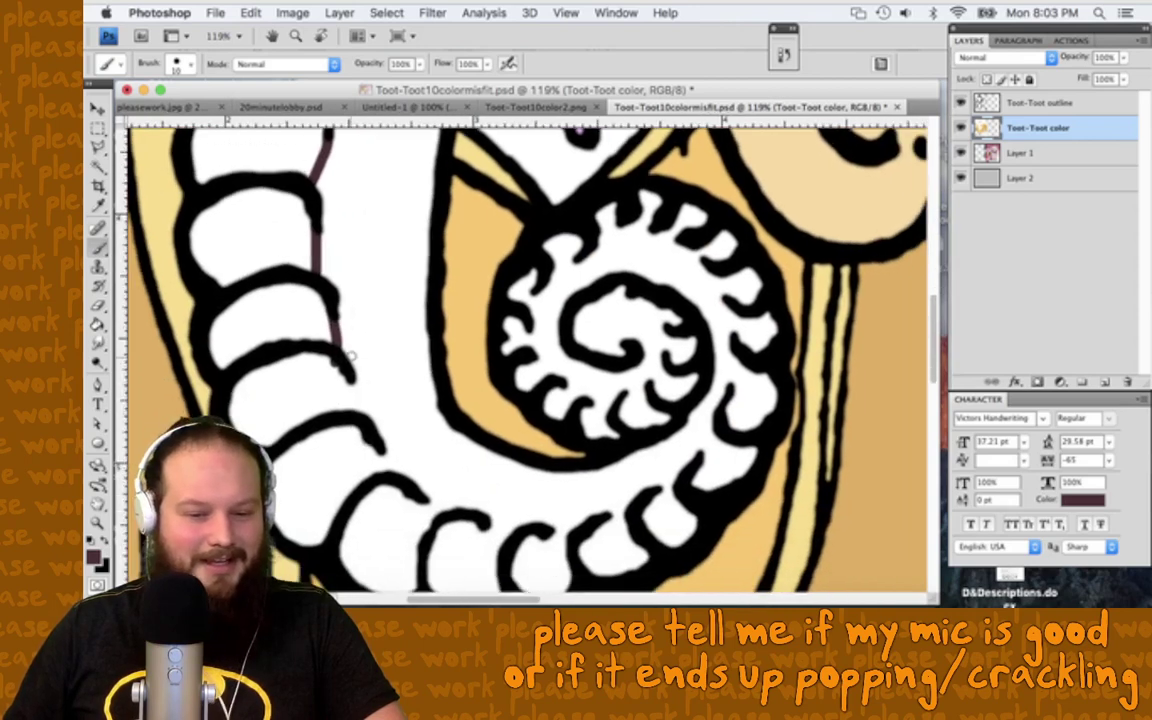
mouse_move(338, 345)
left_mouse_down()
mouse_move(353, 419)
mouse_move(408, 501)
mouse_move(398, 475)
mouse_move(416, 493)
mouse_move(394, 471)
mouse_move(438, 515)
mouse_move(511, 542)
mouse_move(541, 530)
mouse_move(570, 544)
mouse_move(650, 512)
left_mouse_up()
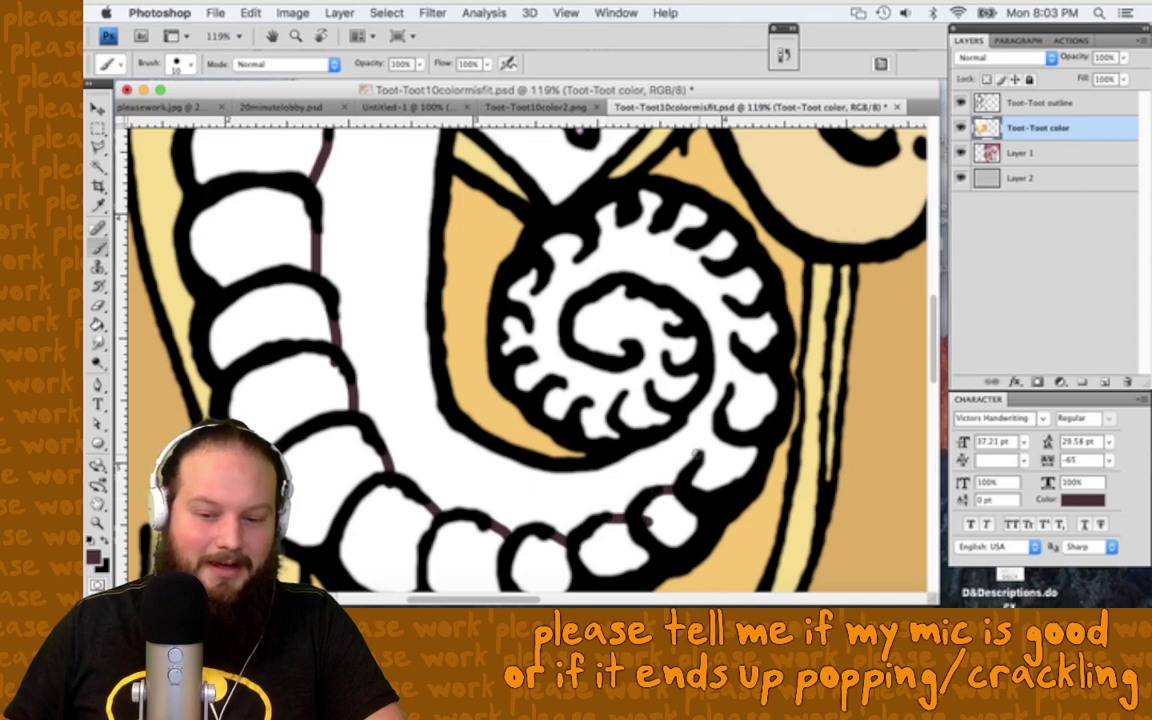
Step: Continue the dark purple line around the curled trunk, joining the ridge ends through to the inner spiral
left_click_drag(697, 458, 728, 422)
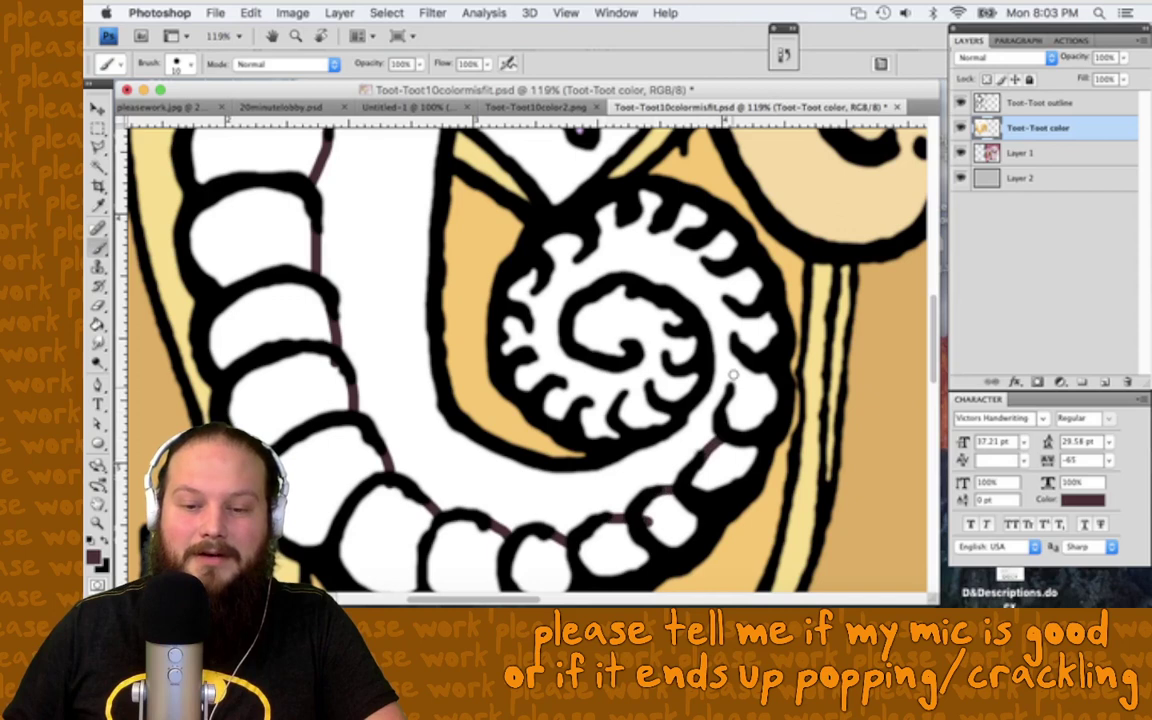
mouse_move(733, 377)
left_mouse_down()
mouse_move(730, 313)
mouse_move(697, 243)
left_mouse_up()
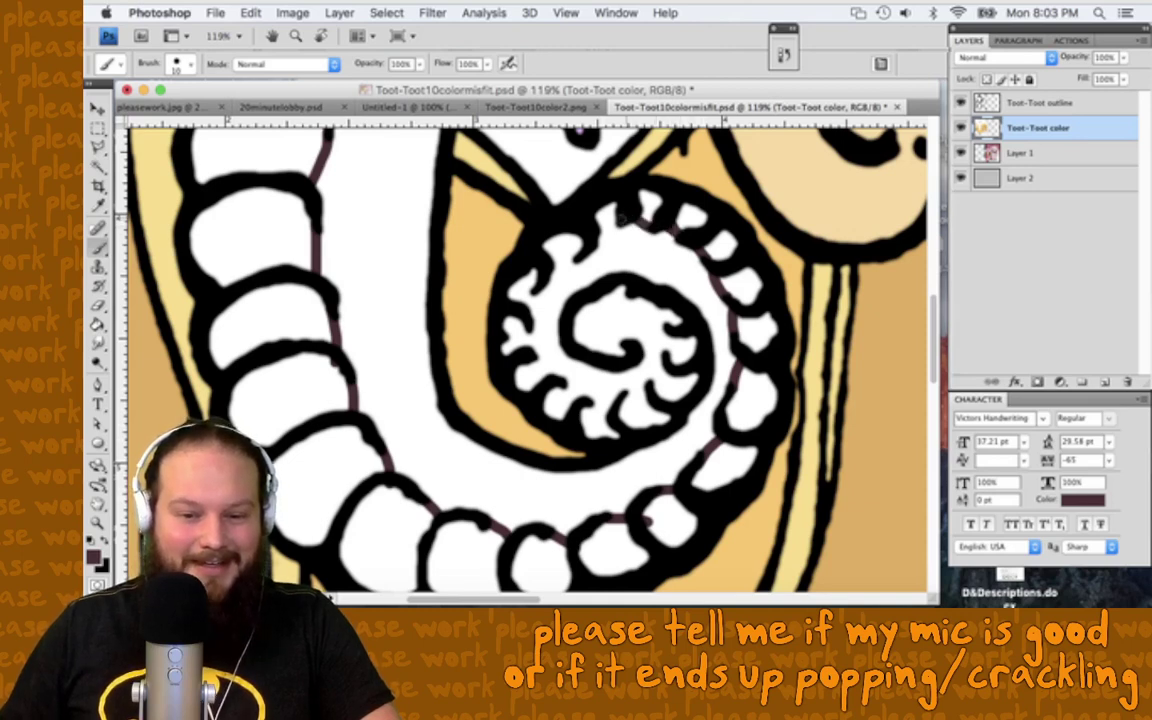
mouse_move(618, 220)
left_mouse_down()
mouse_move(548, 252)
mouse_move(475, 262)
mouse_move(467, 276)
mouse_move(515, 365)
mouse_move(510, 350)
mouse_move(545, 366)
mouse_move(590, 349)
mouse_move(652, 377)
left_mouse_up()
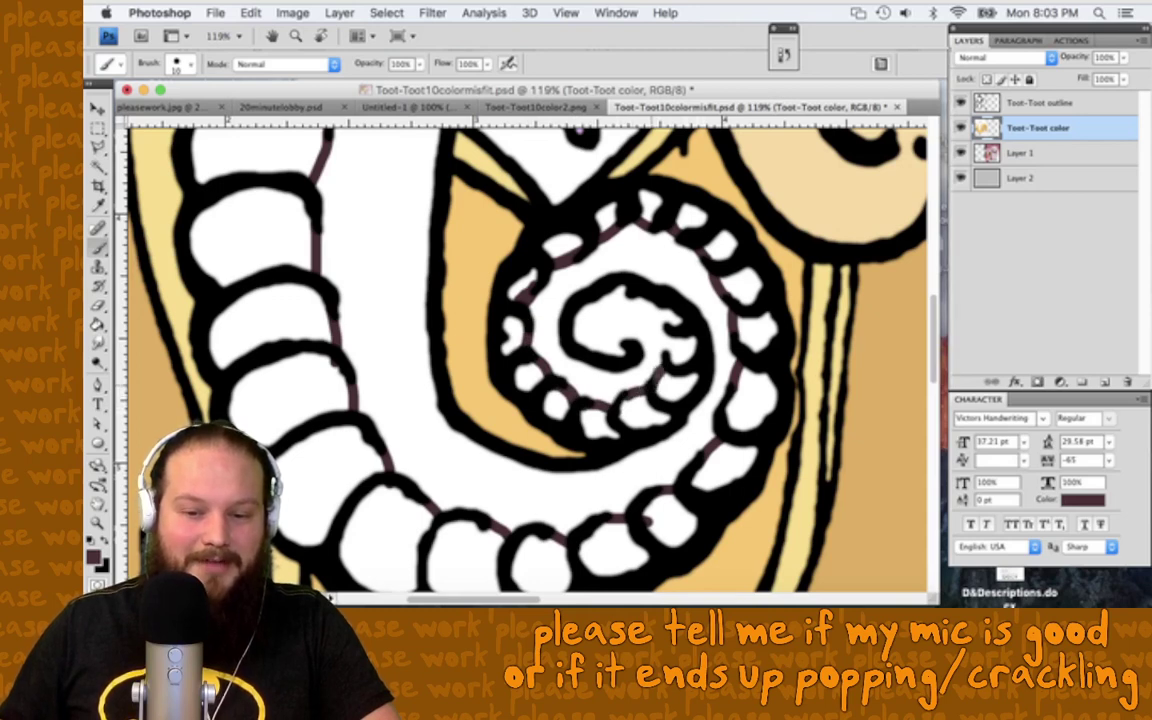
Step: Paint the ridge segments dark purple from the inner spiral around to the curl's upper outer edge
mouse_move(662, 312)
left_mouse_down()
mouse_move(614, 290)
mouse_move(676, 319)
mouse_move(671, 358)
mouse_move(676, 336)
mouse_move(694, 336)
mouse_move(681, 384)
mouse_move(659, 396)
mouse_move(666, 378)
mouse_move(700, 376)
mouse_move(643, 400)
left_mouse_up()
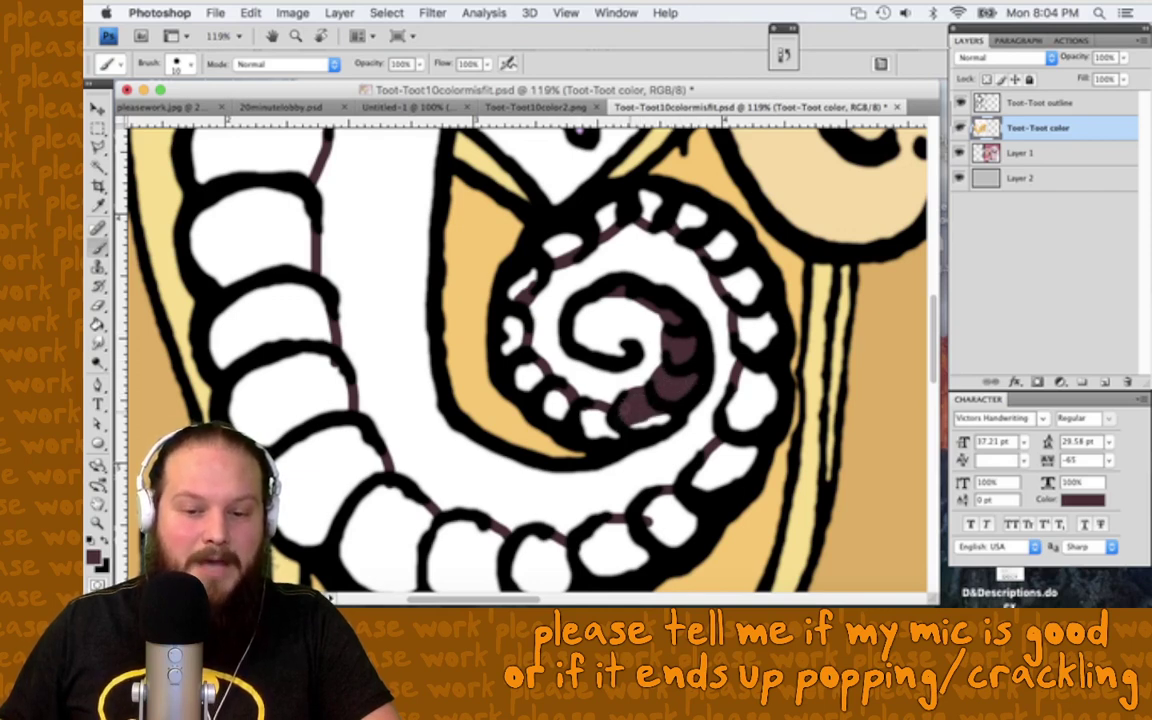
left_click_drag(633, 405, 618, 410)
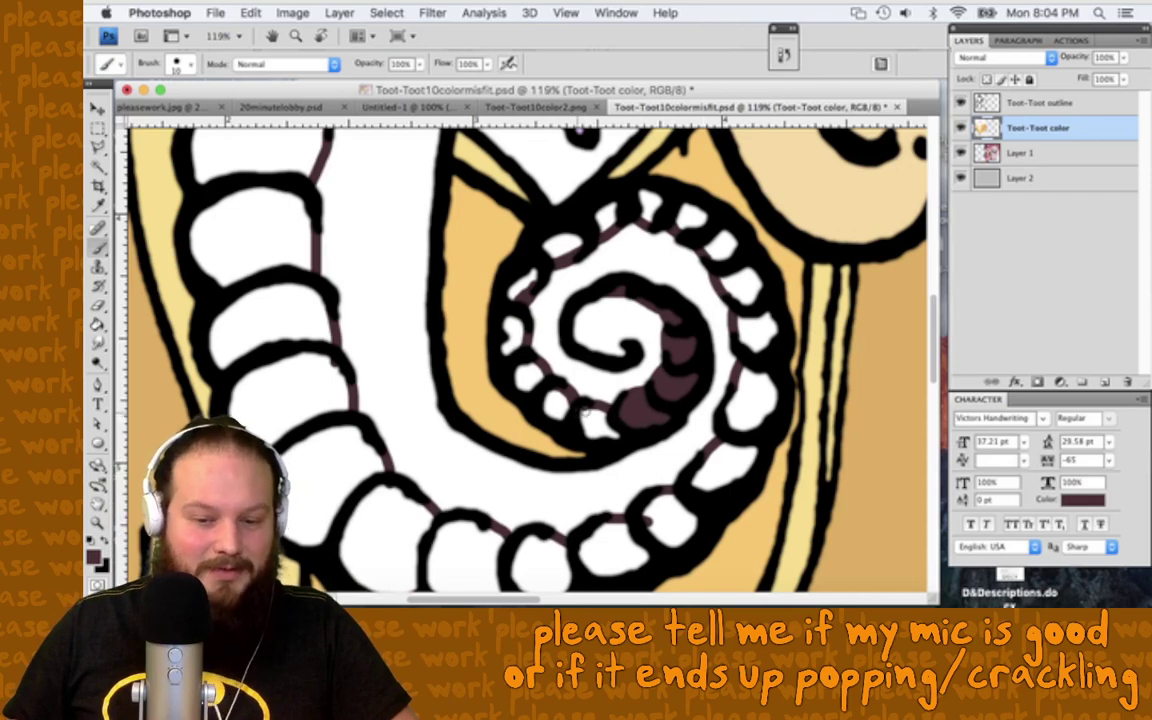
mouse_move(610, 410)
left_mouse_down()
mouse_move(590, 428)
mouse_move(500, 362)
left_mouse_up()
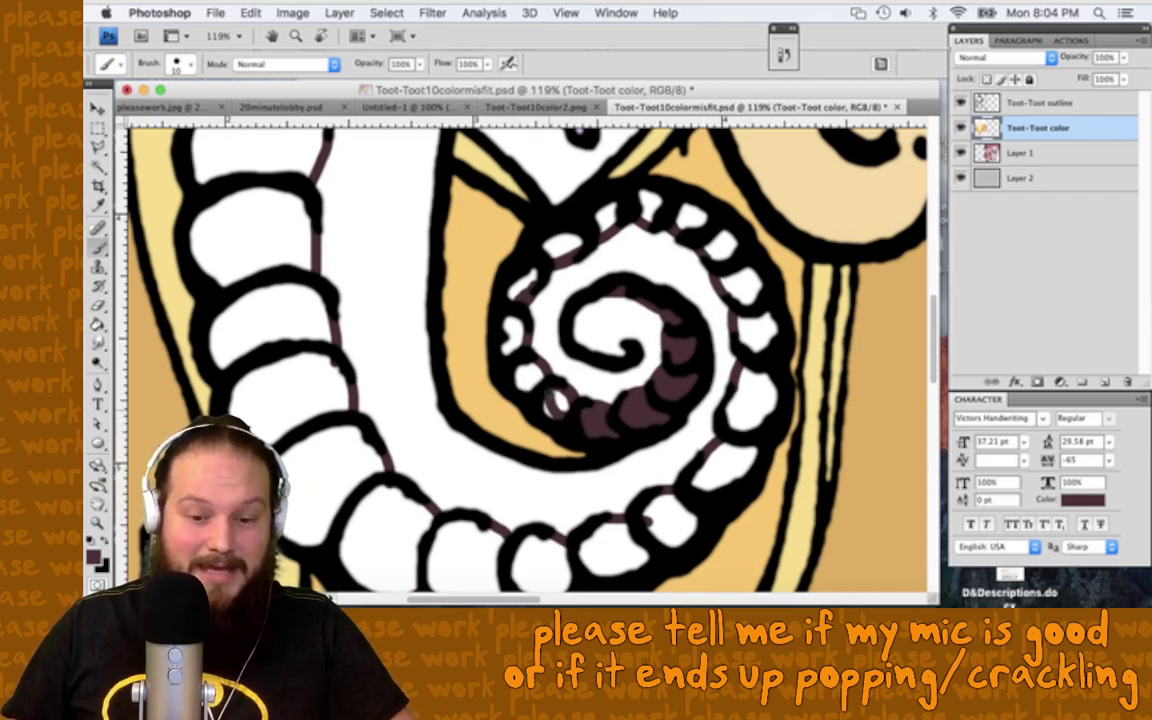
left_click_drag(556, 405, 516, 370)
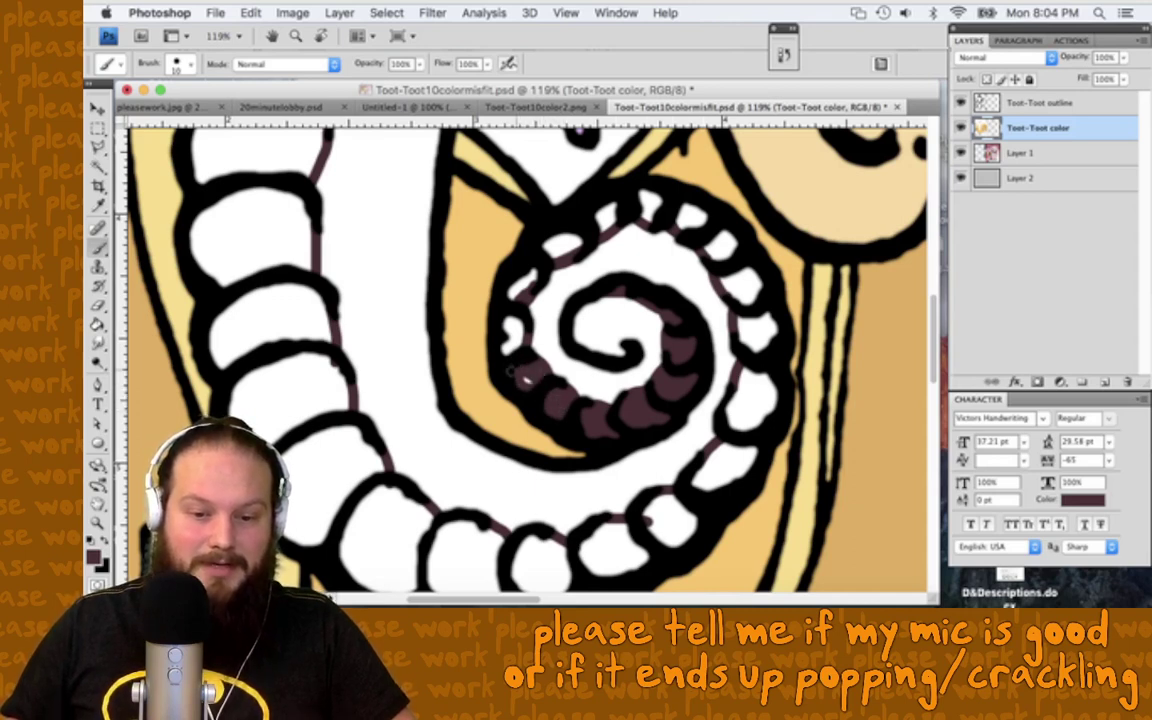
mouse_move(513, 376)
left_mouse_down()
mouse_move(505, 315)
mouse_move(505, 328)
mouse_move(565, 245)
mouse_move(555, 240)
mouse_move(615, 212)
mouse_move(603, 220)
mouse_move(607, 207)
mouse_move(593, 214)
mouse_move(633, 205)
mouse_move(660, 218)
mouse_move(640, 205)
mouse_move(668, 207)
mouse_move(663, 196)
mouse_move(639, 189)
mouse_move(690, 215)
left_mouse_up()
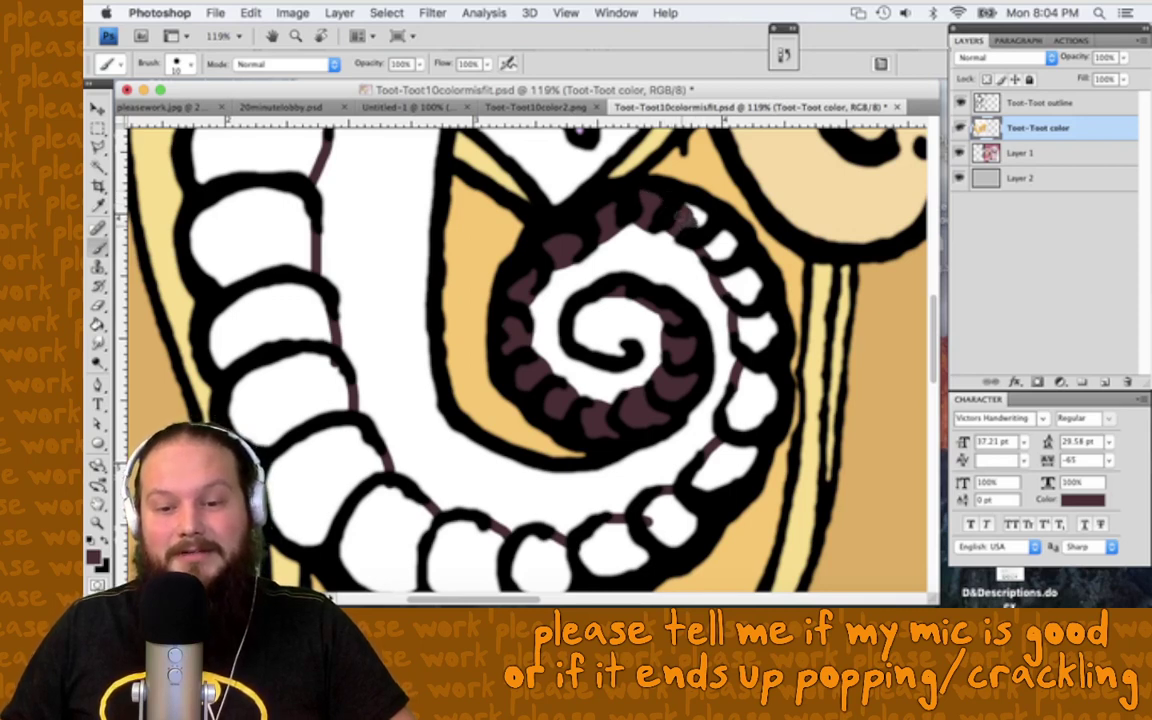
mouse_move(688, 214)
left_mouse_down()
mouse_move(645, 222)
mouse_move(656, 256)
mouse_move(668, 262)
mouse_move(665, 230)
mouse_move(680, 262)
left_mouse_up()
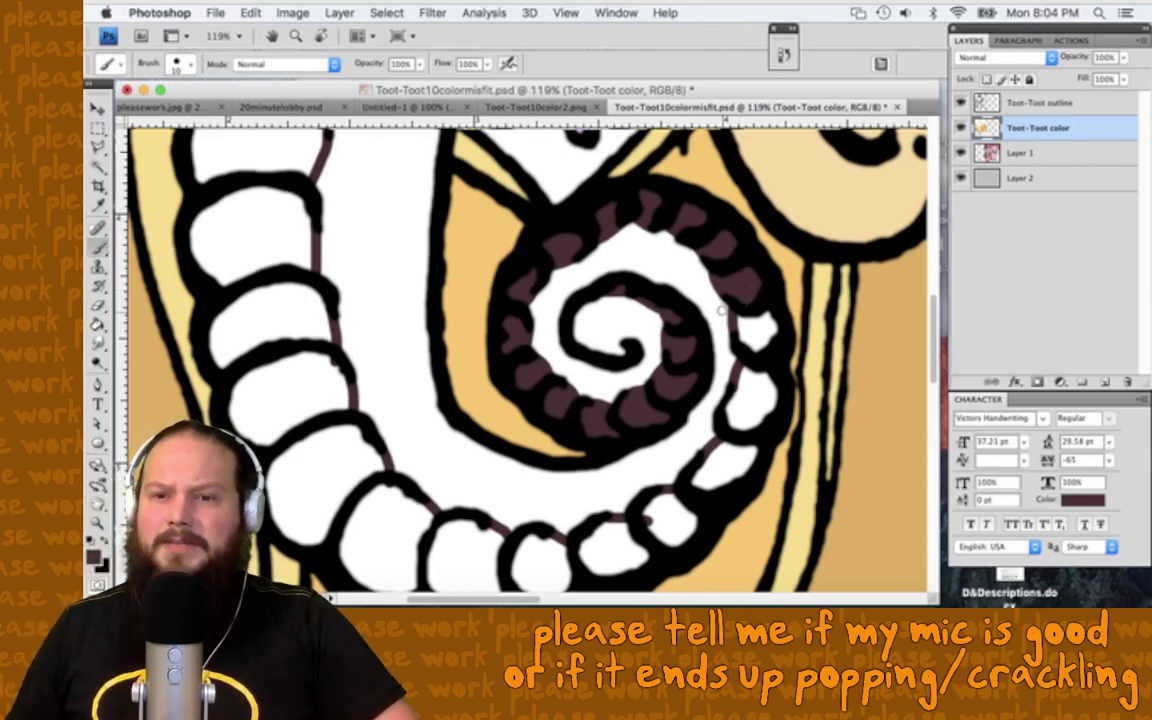
Step: Save the document and paint the next two ridge segments on the curl's outer side dark purple
scroll(722, 310, "down", 3)
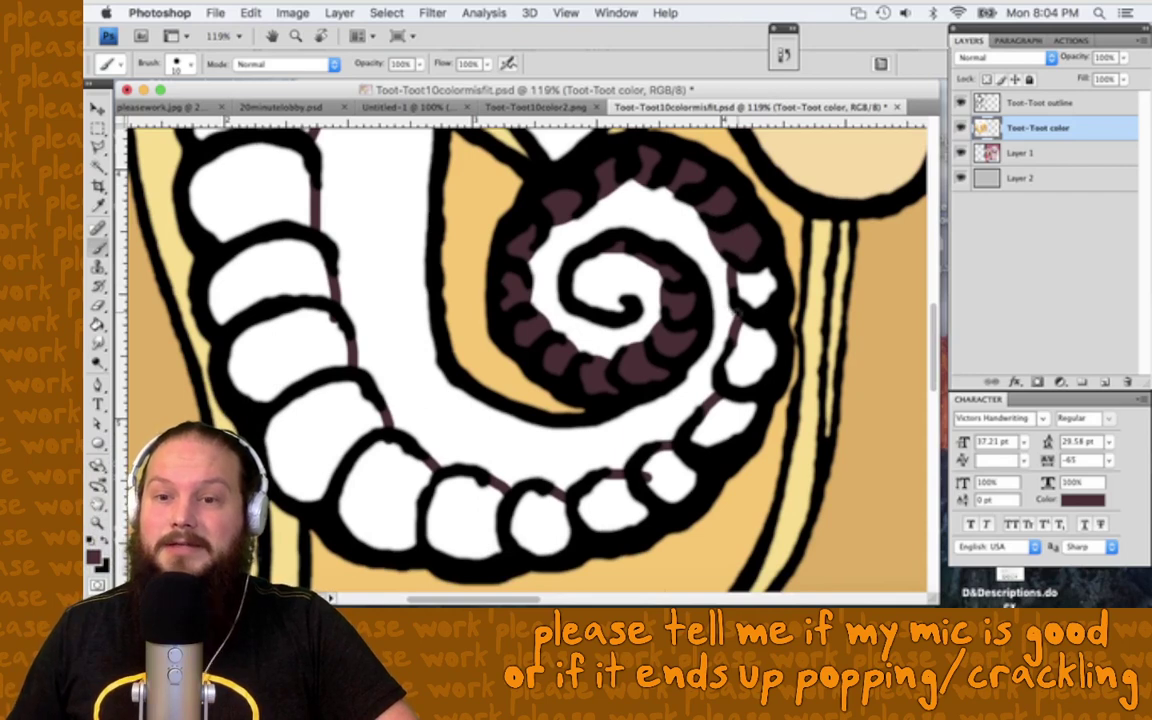
scroll(720, 300, "down", 2)
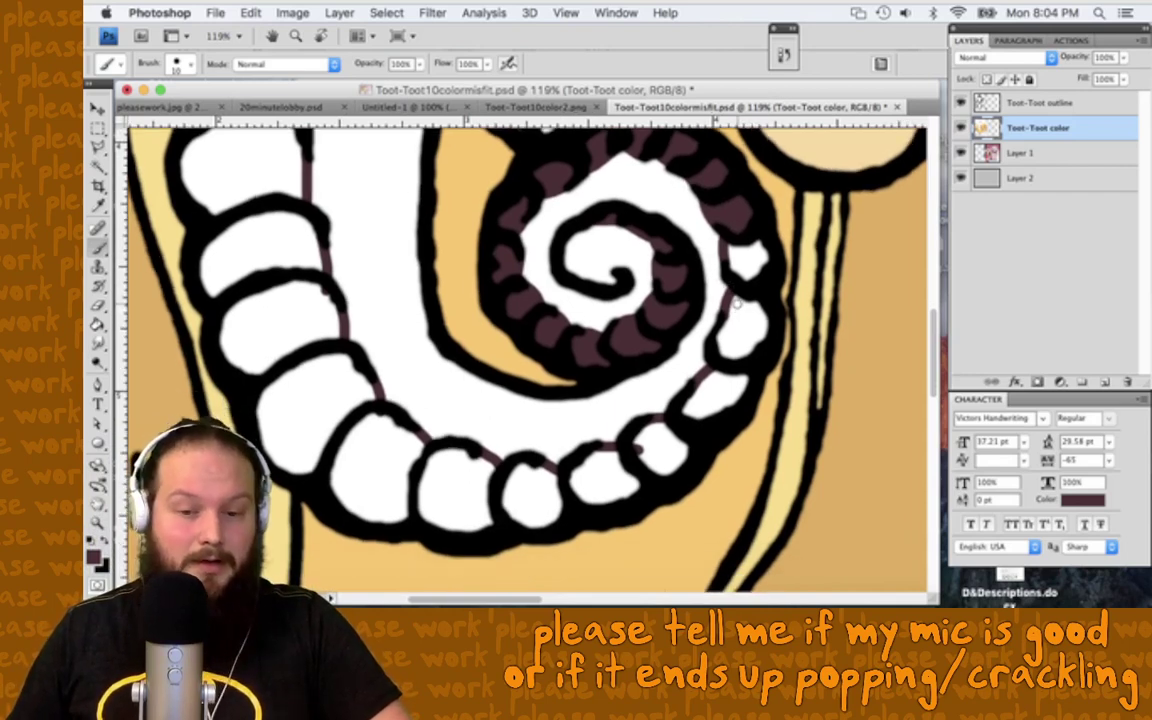
key("super+s")
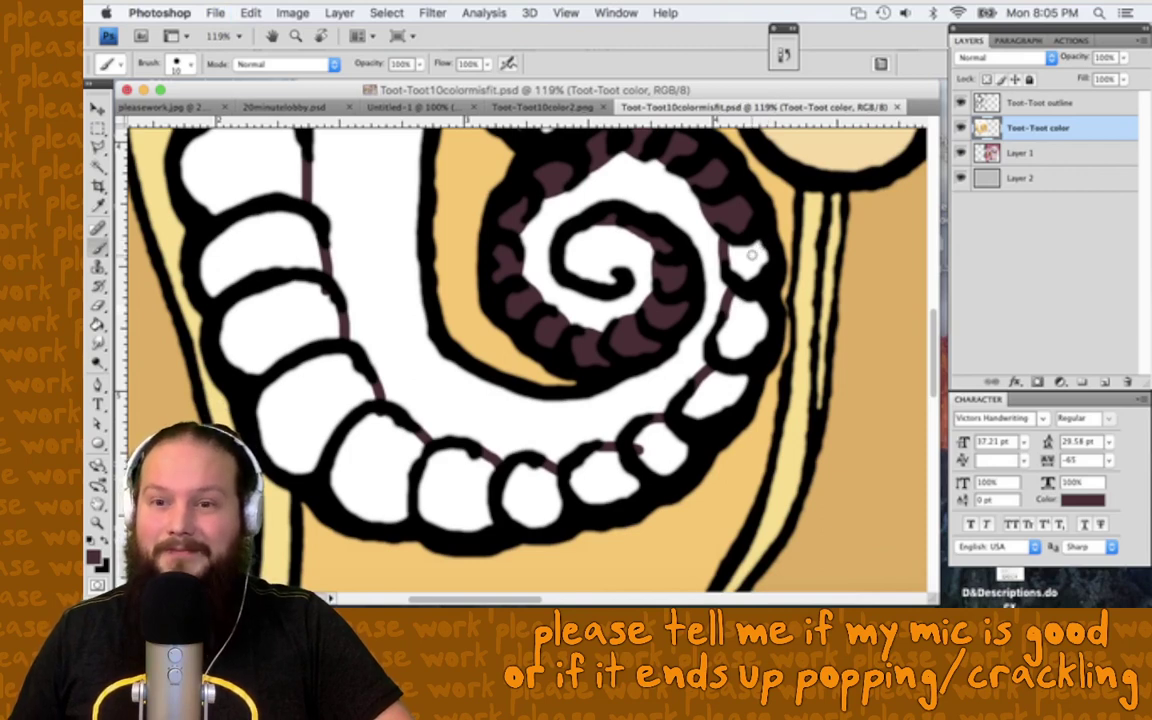
mouse_move(748, 246)
left_mouse_down()
mouse_move(745, 285)
mouse_move(753, 240)
mouse_move(763, 272)
mouse_move(765, 252)
mouse_move(761, 278)
mouse_move(741, 281)
mouse_move(747, 306)
mouse_move(737, 292)
mouse_move(728, 350)
mouse_move(761, 318)
mouse_move(756, 303)
mouse_move(755, 333)
left_mouse_up()
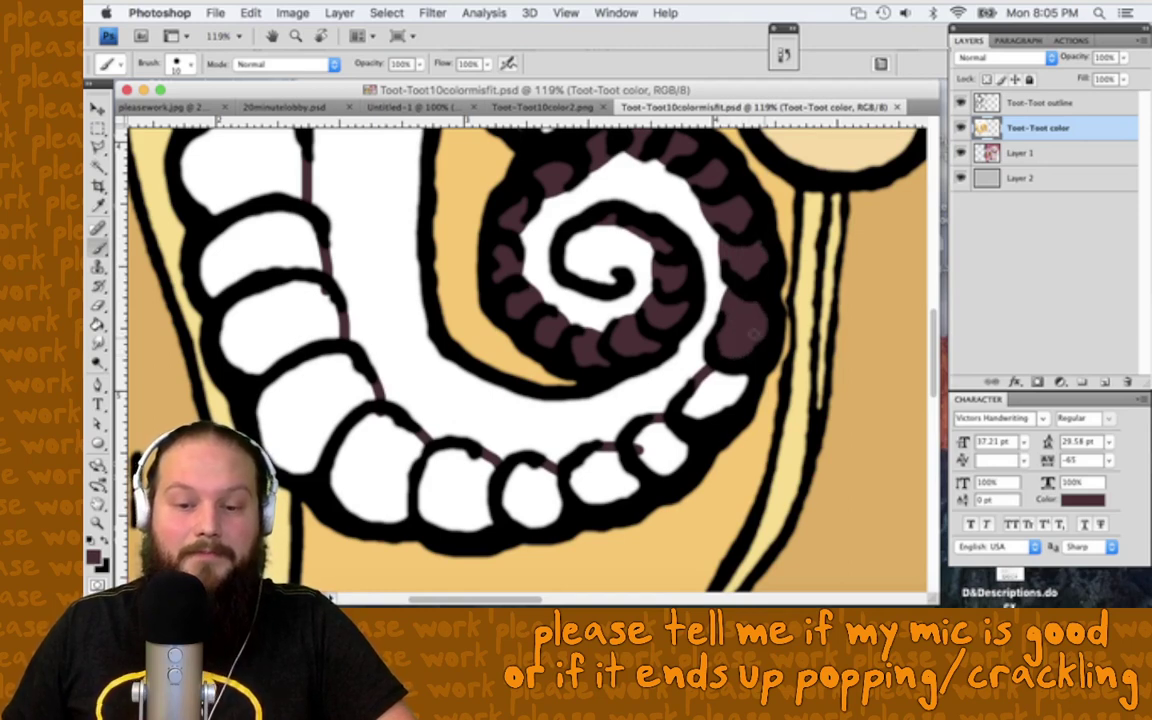
Step: Thicken the dark purple line inside the ridge segments along the bottom bend of the trunk with the brush
key("l")
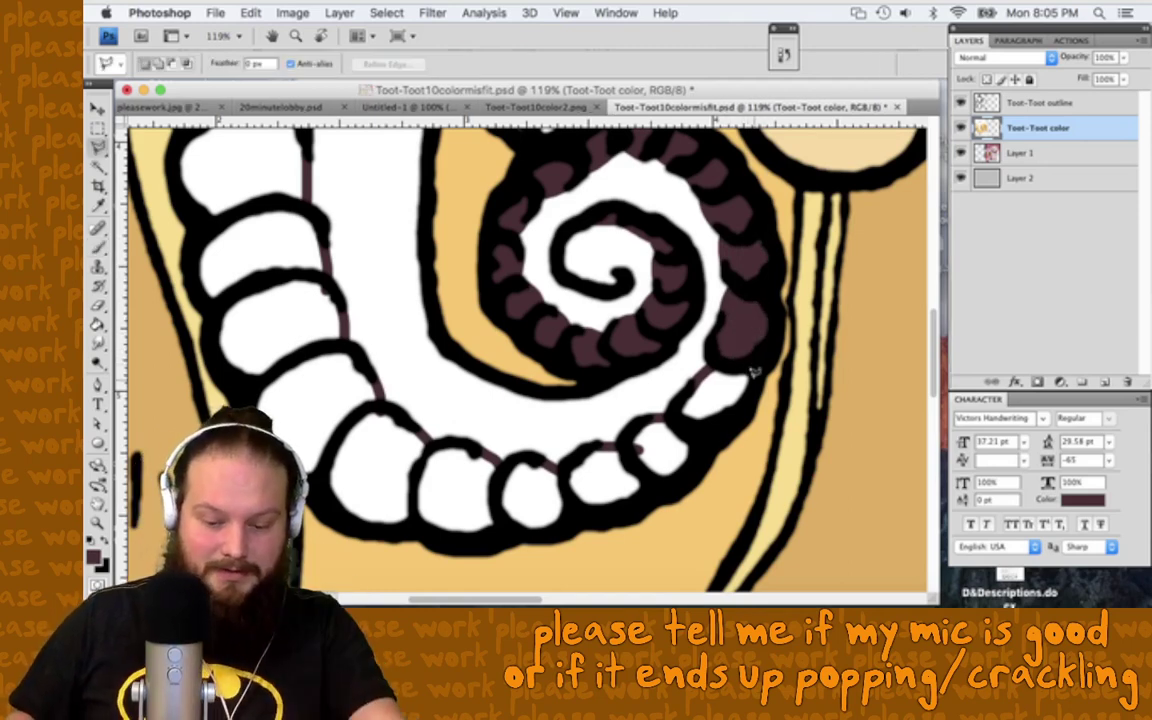
key("b")
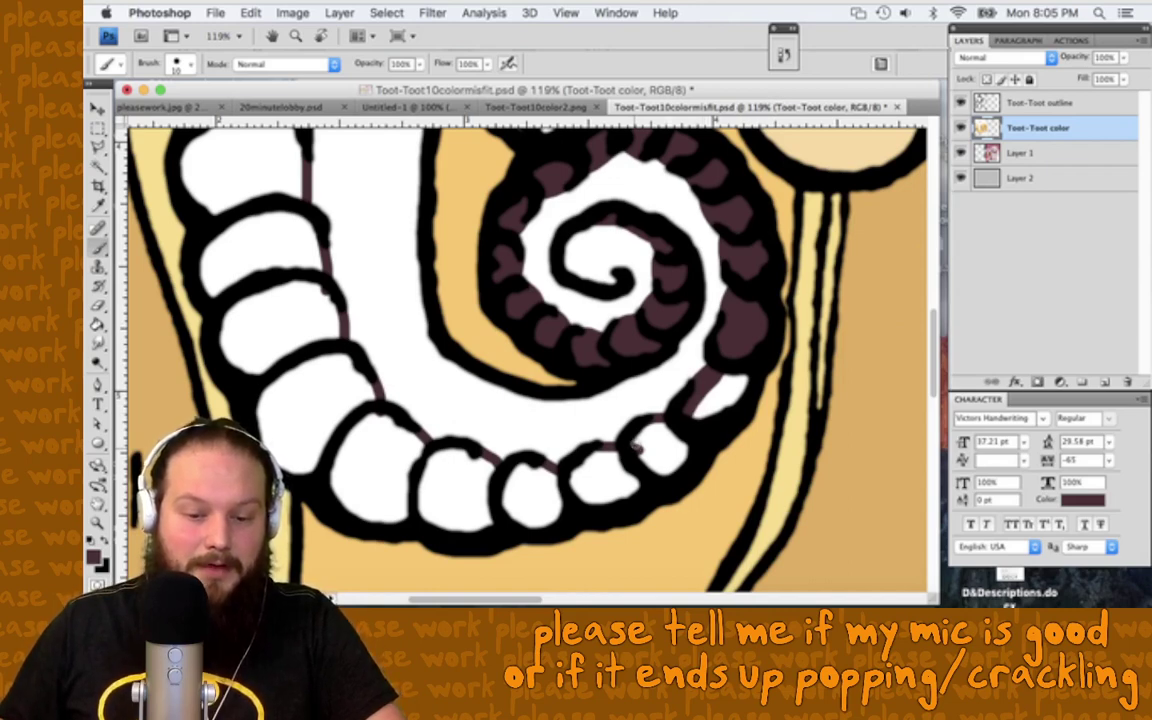
left_click_drag(637, 450, 665, 425)
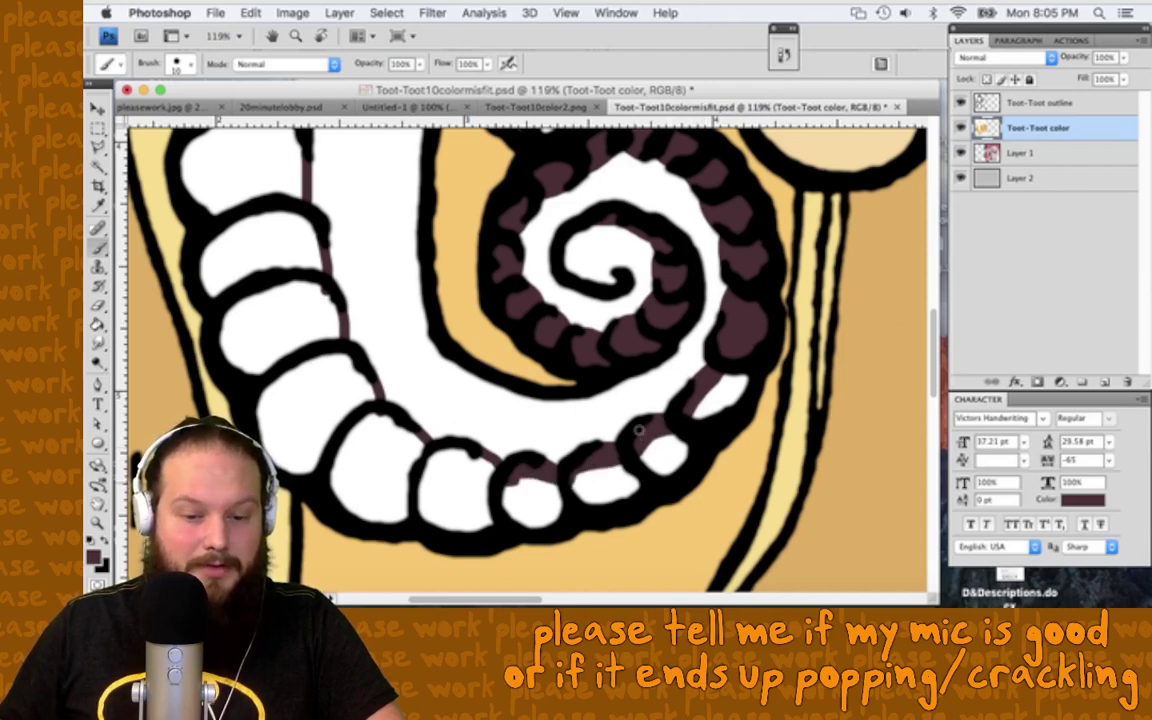
left_click_drag(637, 443, 420, 425)
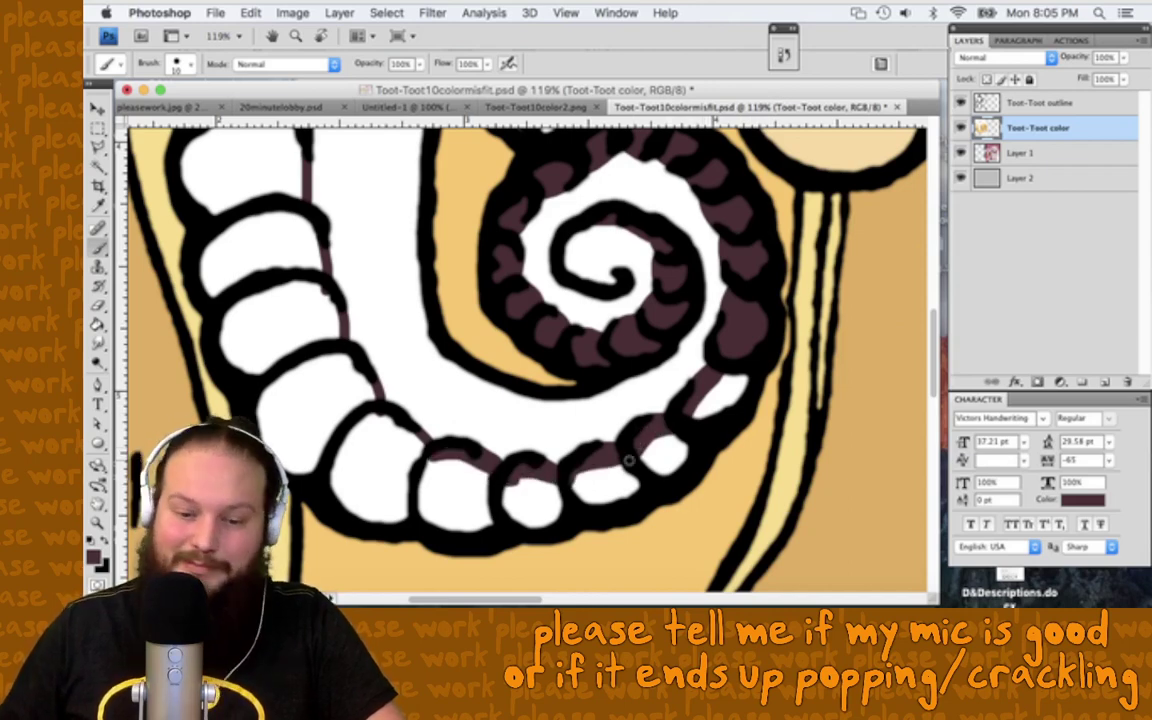
Step: Thicken the dark purple line along the ridges from the bottom bend up the lower straight part of the trunk
scroll(622, 453, "left", 5)
scroll(622, 453, "up", 3)
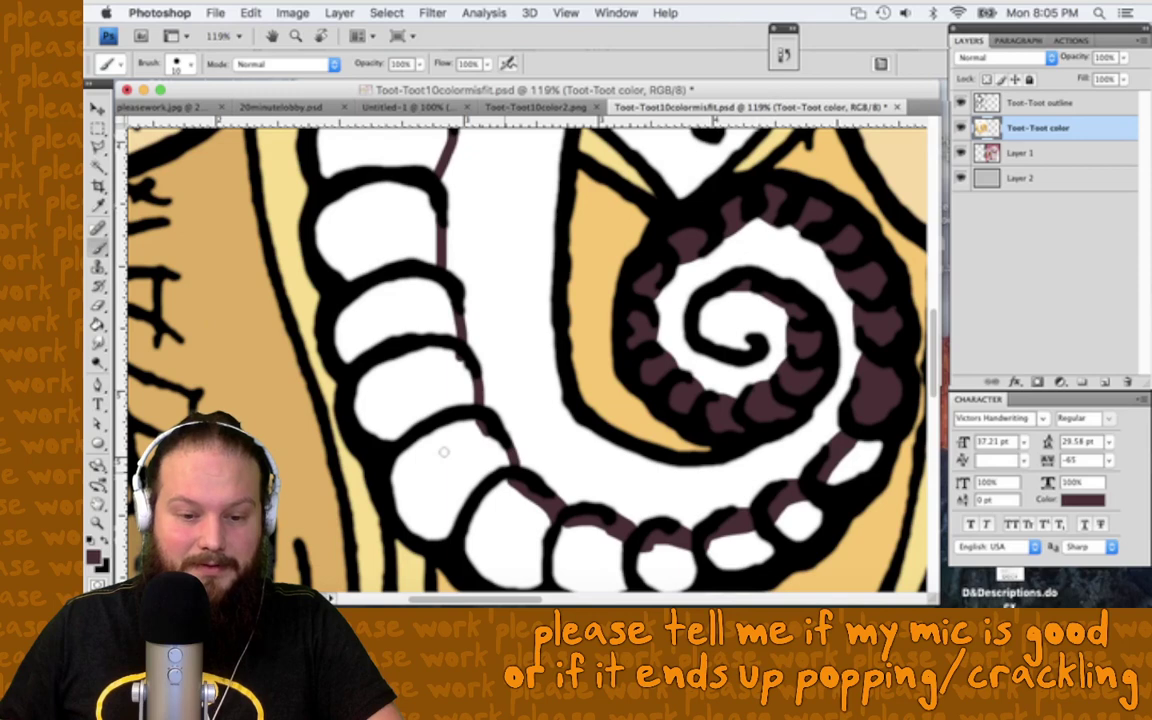
mouse_move(443, 452)
left_mouse_down()
mouse_move(450, 400)
mouse_move(485, 462)
left_mouse_up()
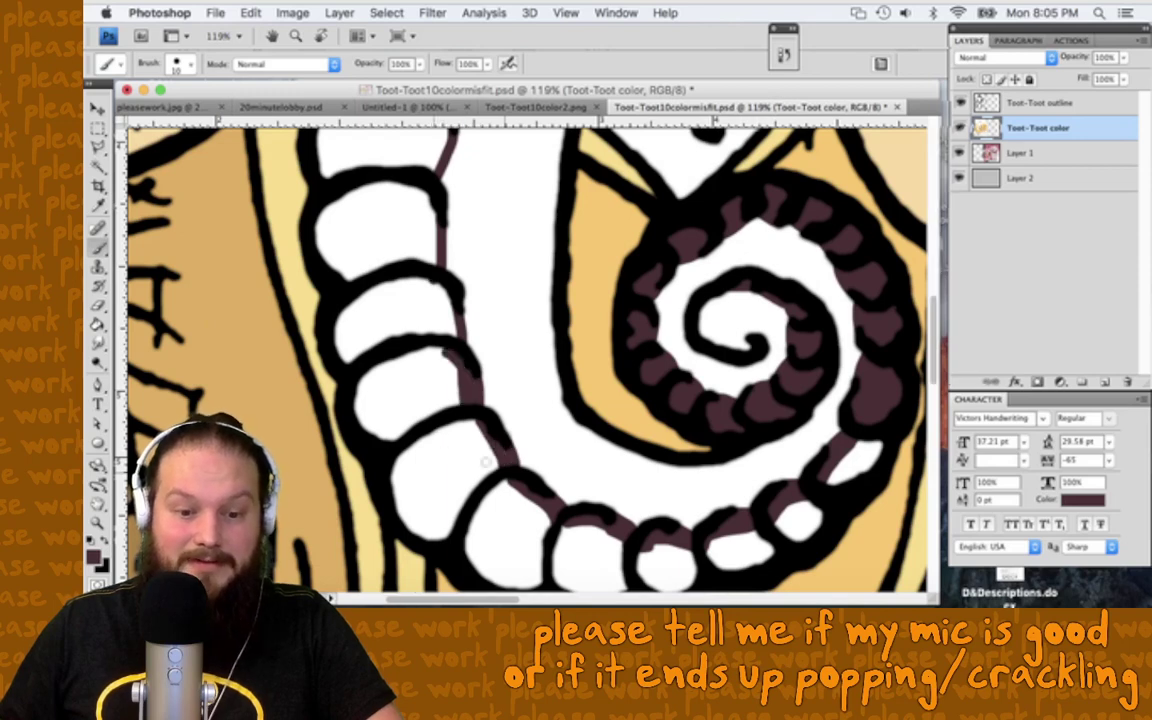
scroll(449, 352, "up", 4)
scroll(449, 352, "left", 2)
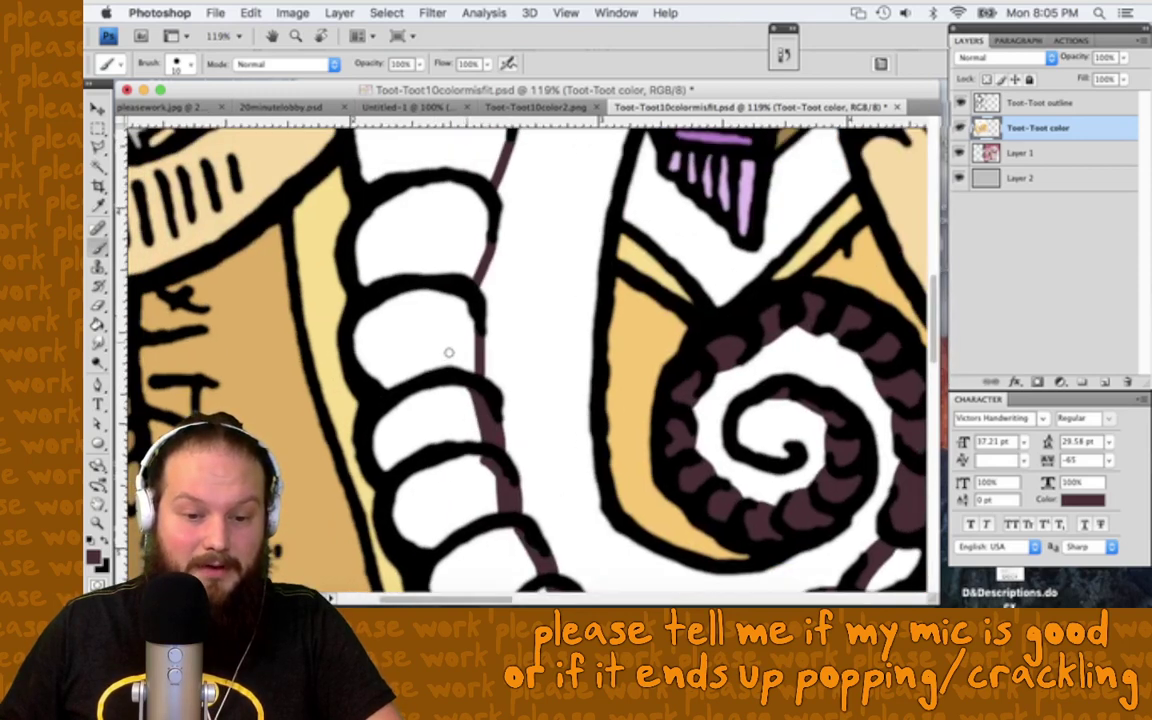
mouse_move(452, 410)
left_mouse_down()
mouse_move(438, 290)
mouse_move(492, 195)
left_mouse_up()
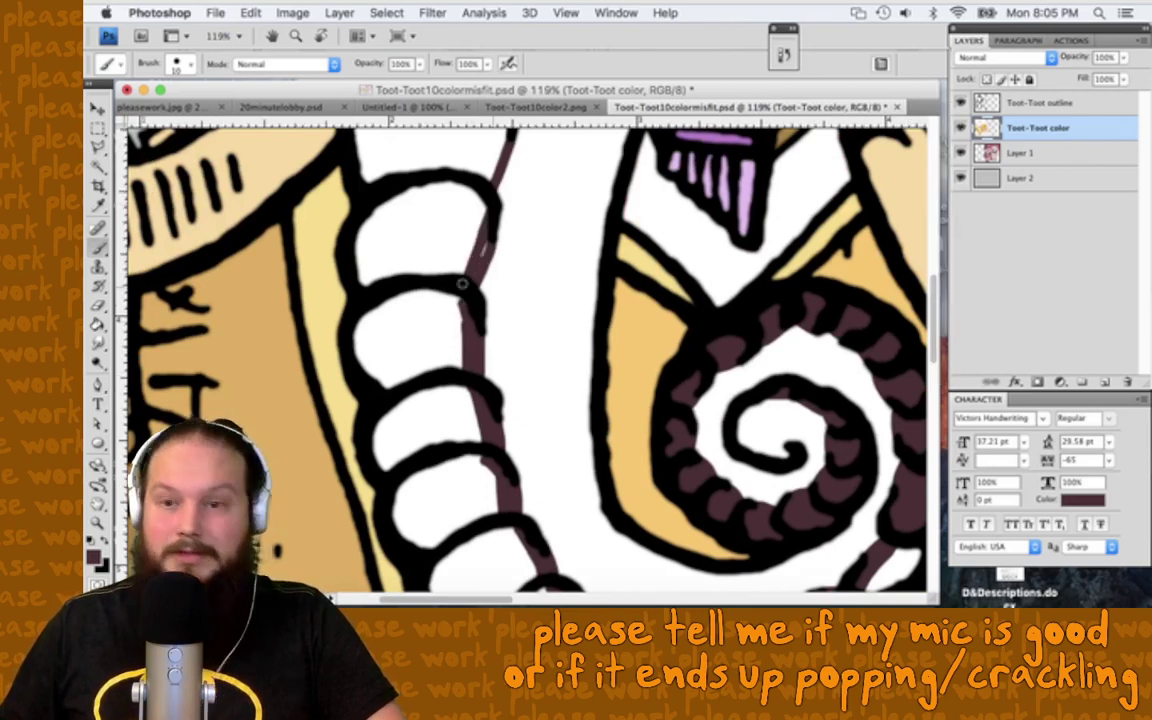
Step: Widen the dark purple line inside the ridges along the middle of the trunk, beside the purple tassel
scroll(492, 229, "up", 3)
scroll(492, 229, "left", 2)
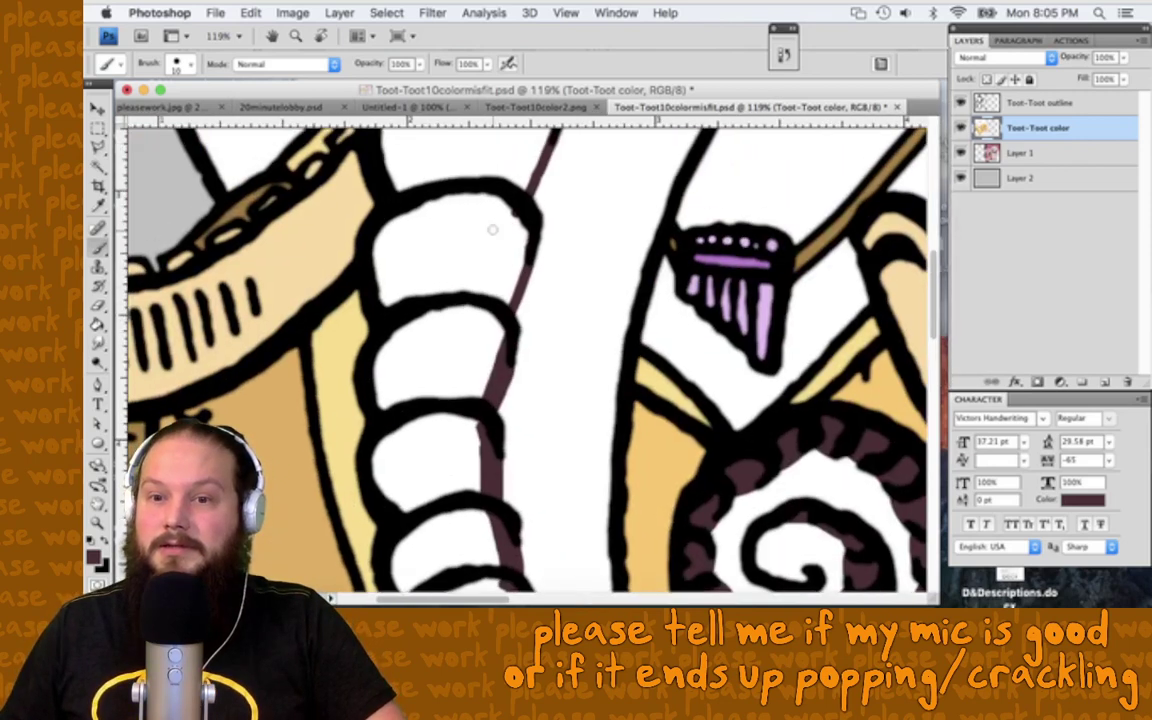
scroll(492, 229, "up", 2)
scroll(492, 229, "right", 1)
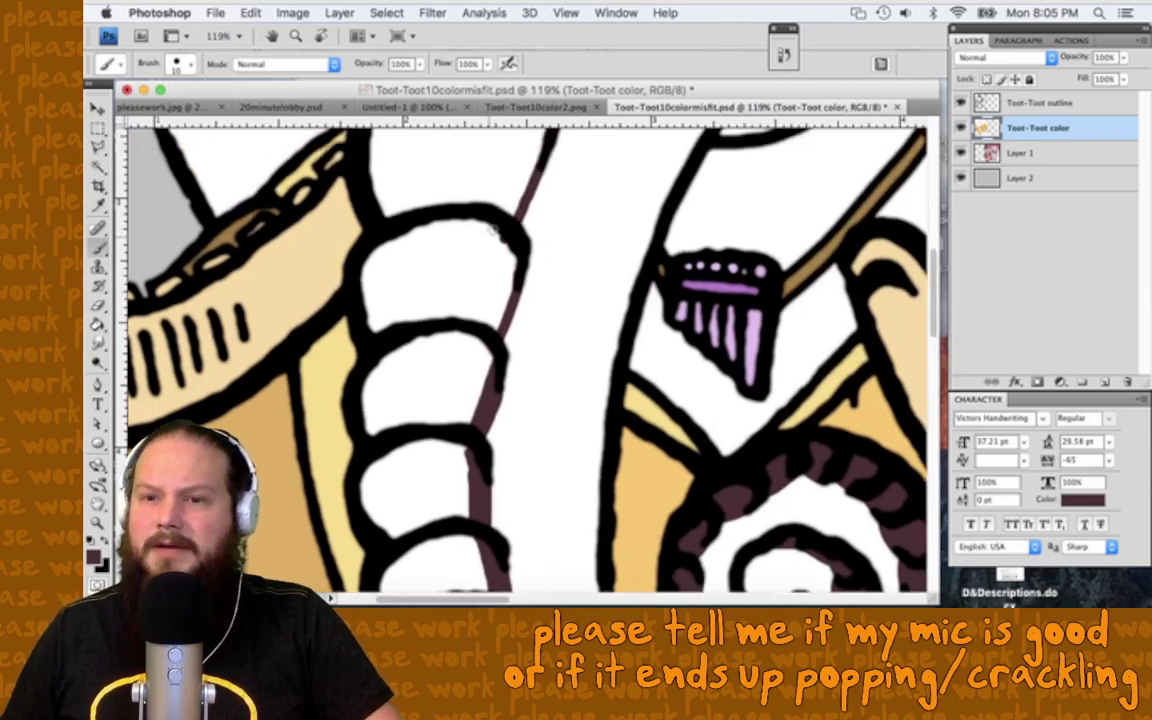
scroll(492, 229, "up", 2)
scroll(492, 229, "right", 1)
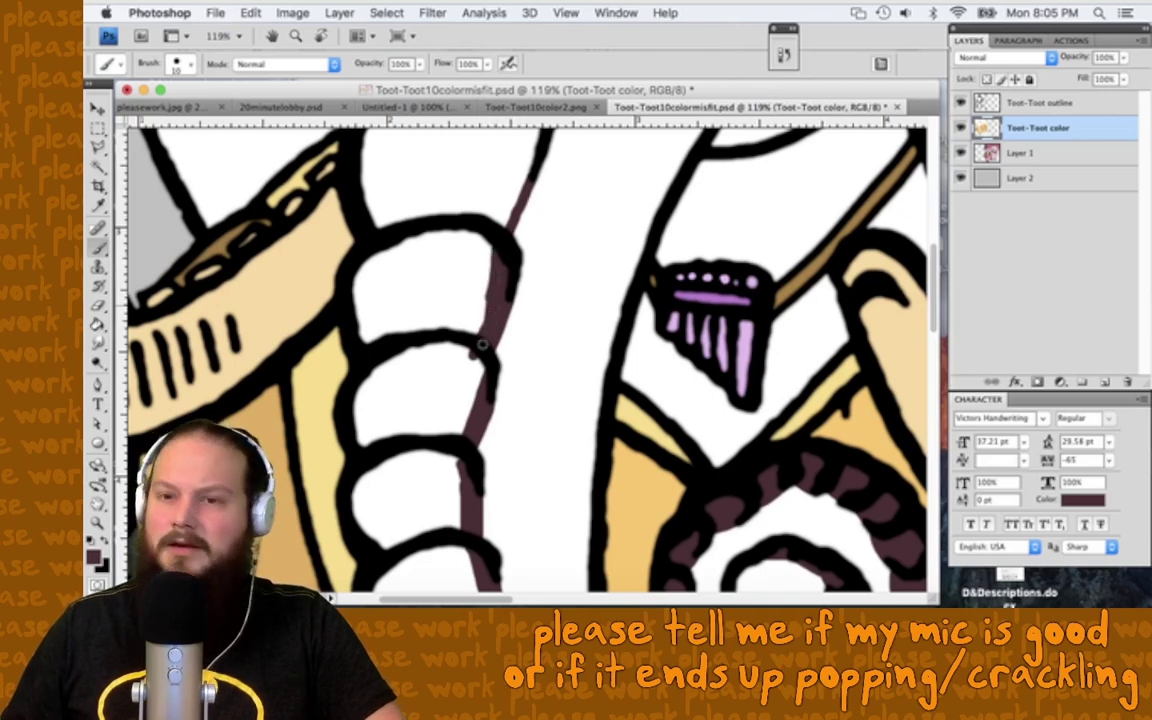
scroll(472, 323, "up", 3)
scroll(473, 325, "up", 3)
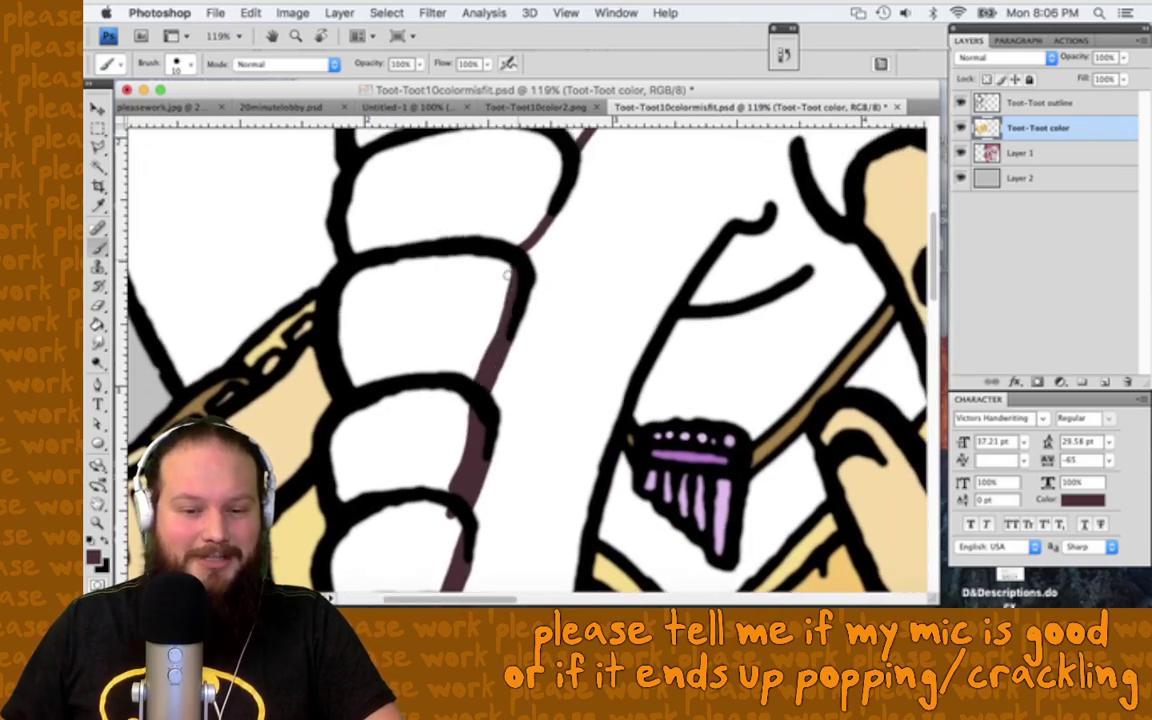
left_click_drag(510, 264, 470, 372)
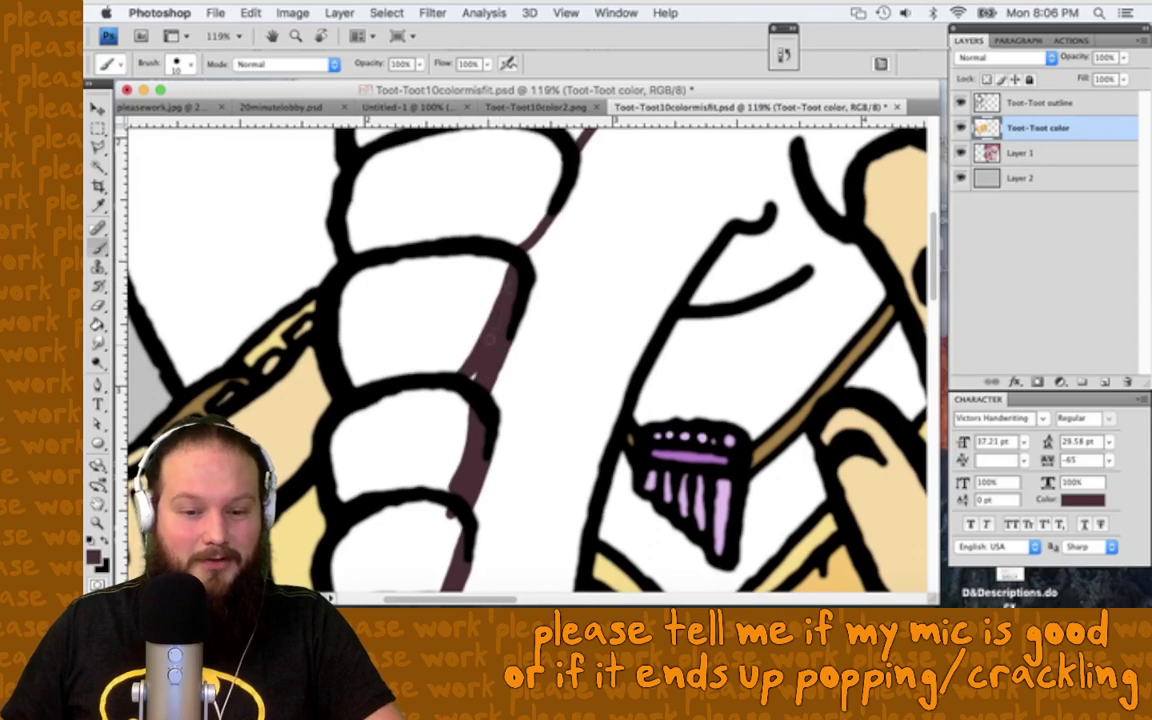
Step: Widen the dark purple line along the uppermost trunk ridges, up to the ridge between the eyes
scroll(490, 340, "up", 3)
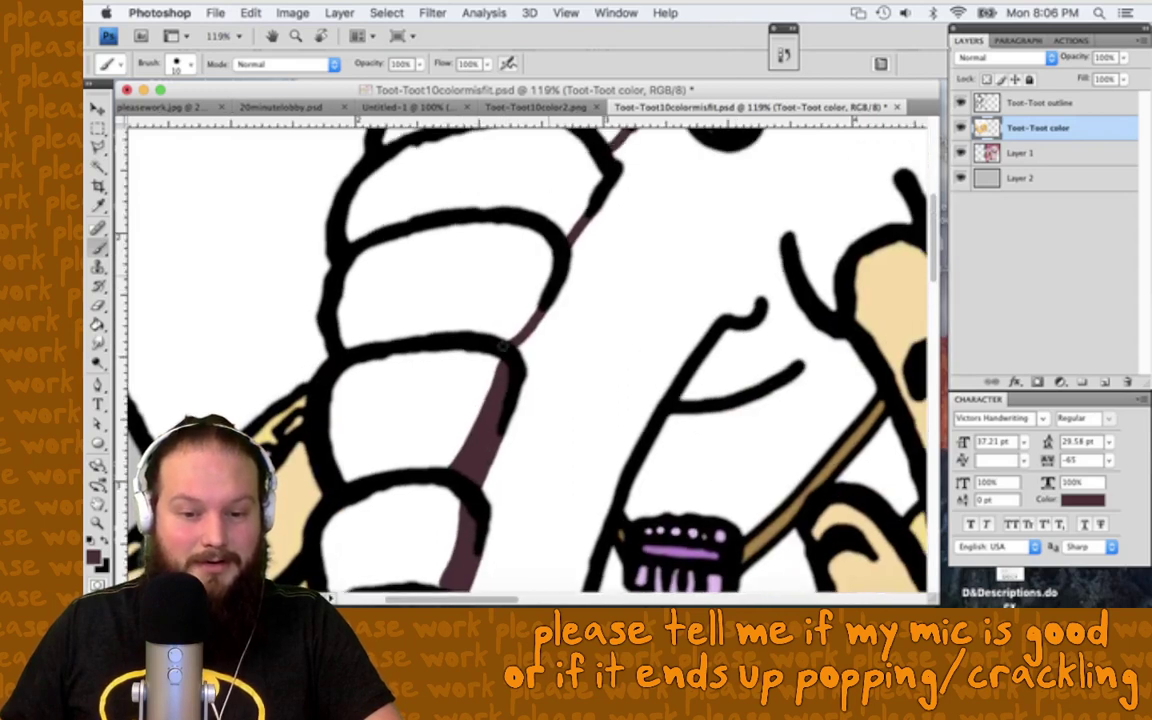
left_click_drag(503, 347, 555, 248)
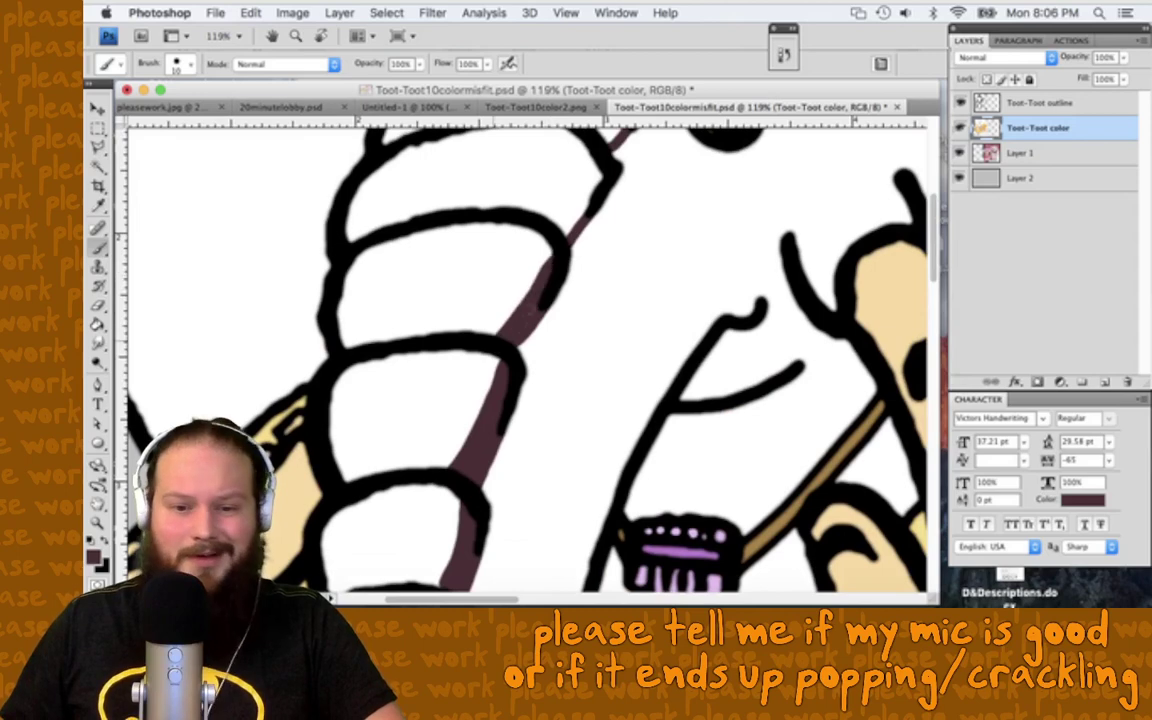
scroll(560, 240, "up", 3)
mouse_move(597, 333)
left_mouse_down()
mouse_move(565, 365)
mouse_move(595, 320)
mouse_move(560, 370)
mouse_move(605, 315)
left_mouse_up()
mouse_move(610, 240)
left_mouse_down()
mouse_move(580, 305)
mouse_move(620, 235)
mouse_move(597, 290)
left_mouse_up()
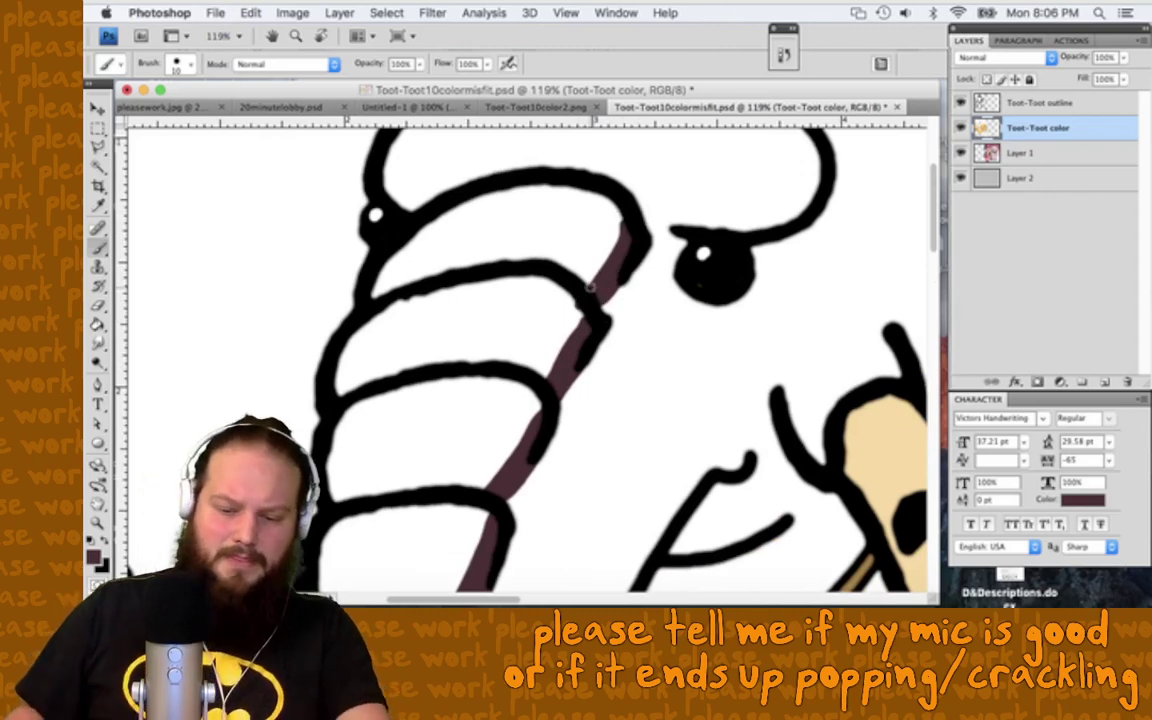
Step: Trace the outer edge of the trunk ridges with the Polygonal Lasso, from between the eyes down around the bottom bend
key("l")
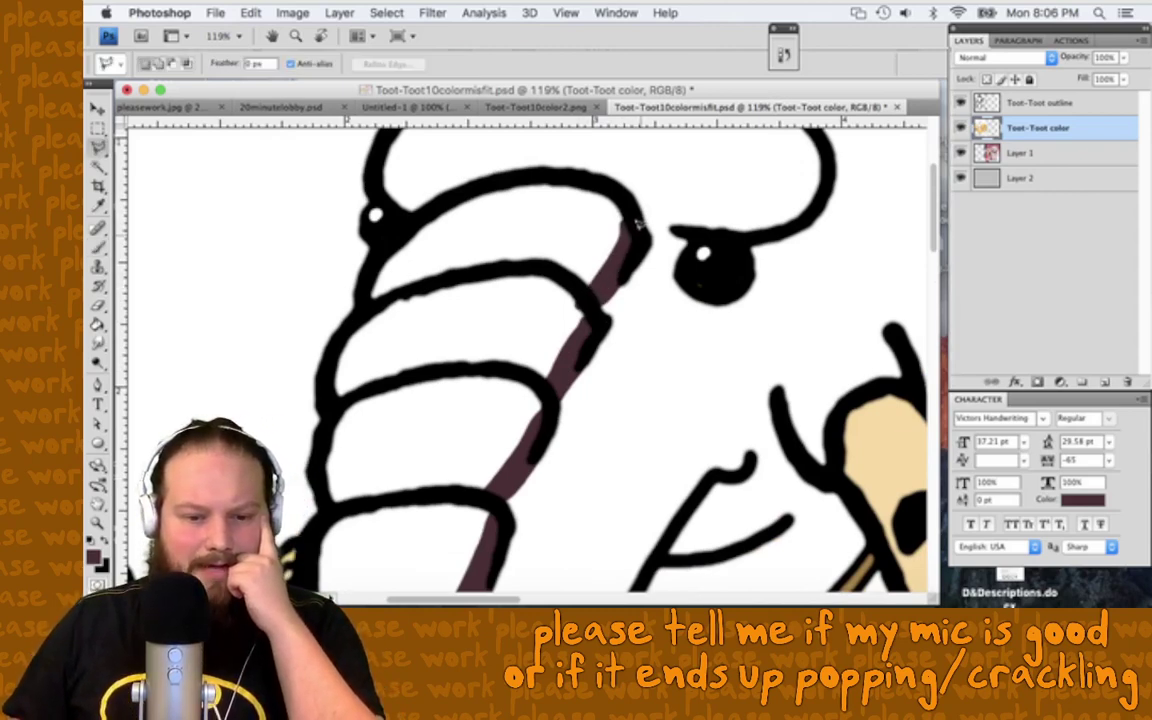
mouse_move(637, 224)
left_mouse_down()
mouse_move(604, 178)
mouse_move(371, 272)
mouse_move(578, 173)
mouse_move(362, 308)
mouse_move(324, 452)
mouse_move(328, 592)
mouse_move(324, 478)
mouse_move(330, 588)
mouse_move(316, 520)
mouse_move(304, 565)
mouse_move(371, 460)
mouse_move(351, 330)
mouse_move(306, 312)
mouse_move(312, 400)
mouse_move(308, 378)
mouse_move(322, 410)
left_mouse_up()
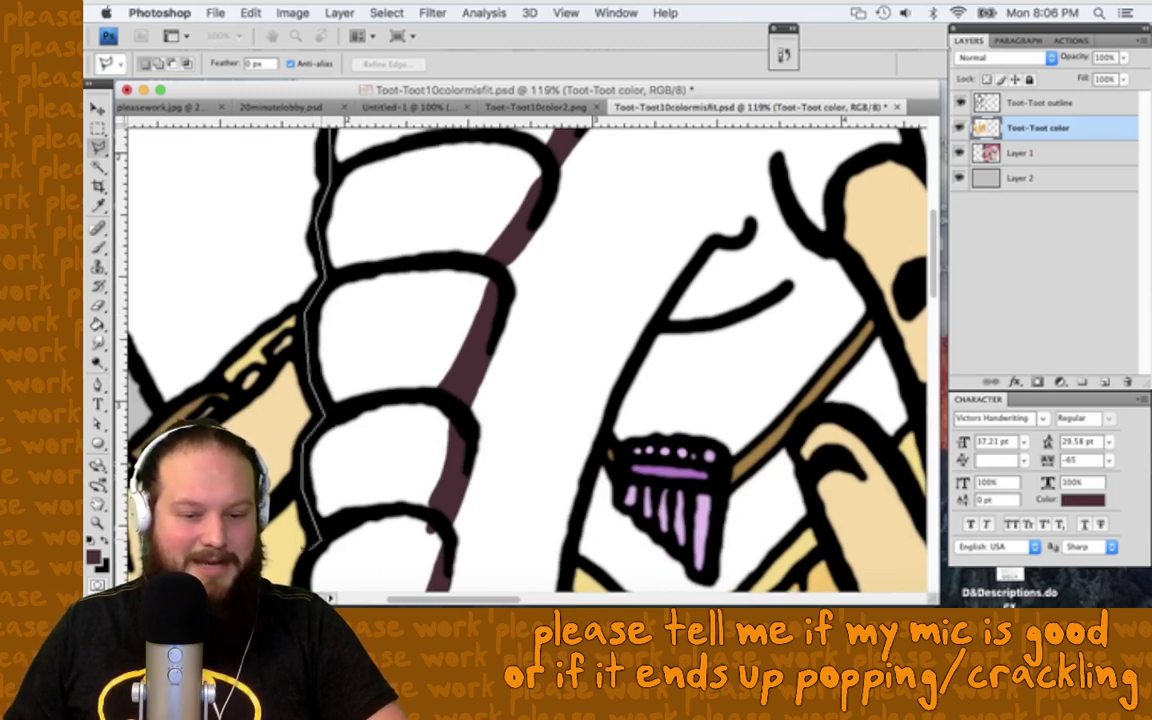
mouse_move(330, 597)
left_mouse_down()
mouse_move(332, 530)
mouse_move(330, 597)
left_mouse_up()
mouse_move(372, 468)
left_mouse_down()
mouse_move(365, 590)
mouse_move(352, 484)
mouse_move(390, 592)
mouse_move(428, 523)
mouse_move(446, 537)
left_mouse_up()
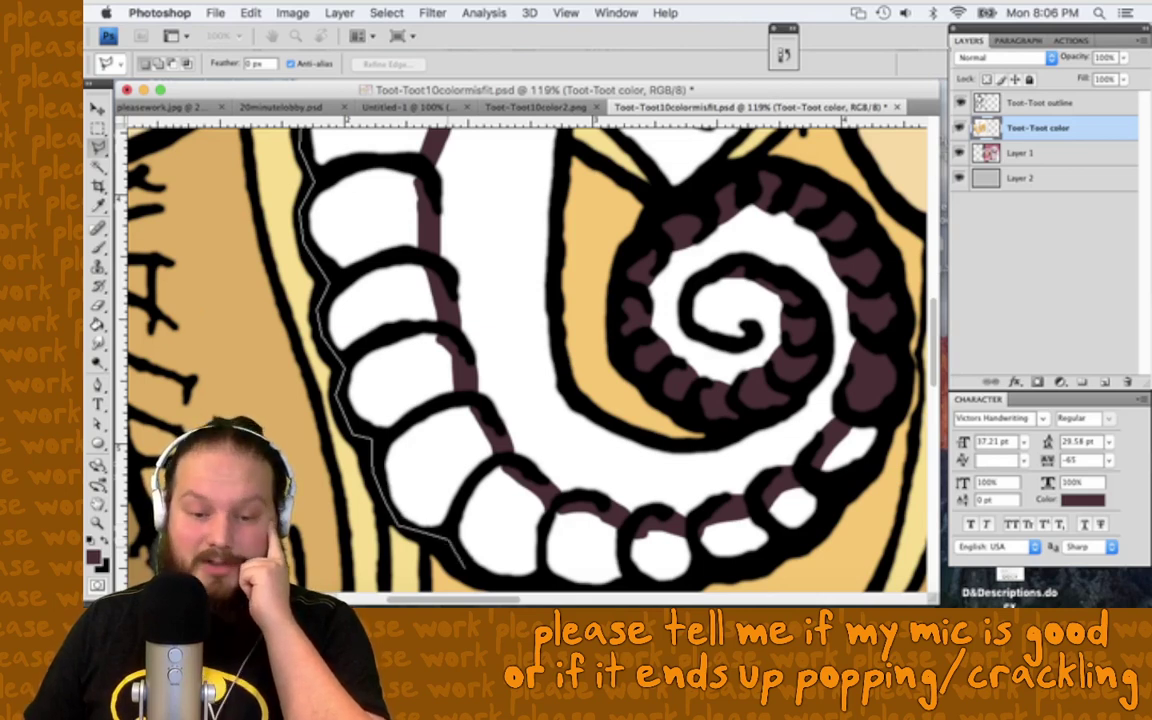
mouse_move(462, 565)
left_mouse_down()
mouse_move(470, 590)
mouse_move(543, 482)
left_mouse_up()
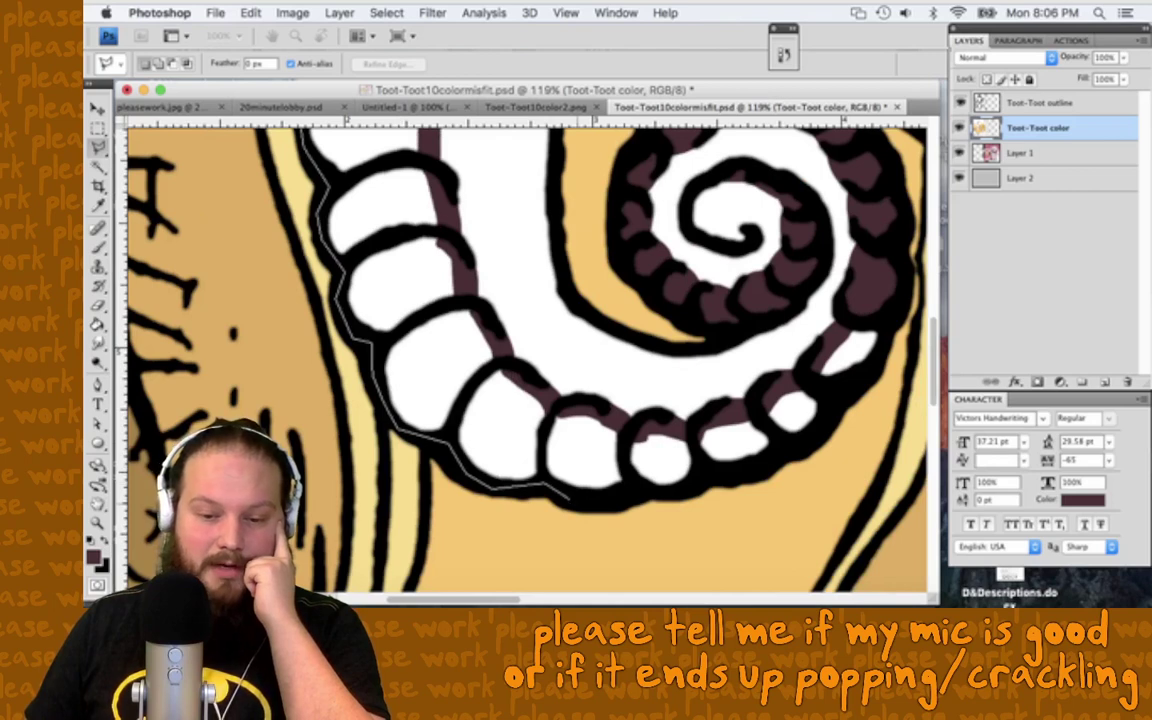
mouse_move(618, 496)
left_mouse_down()
mouse_move(648, 476)
mouse_move(650, 490)
mouse_move(676, 494)
mouse_move(710, 470)
mouse_move(746, 471)
mouse_move(815, 441)
mouse_move(886, 330)
left_mouse_up()
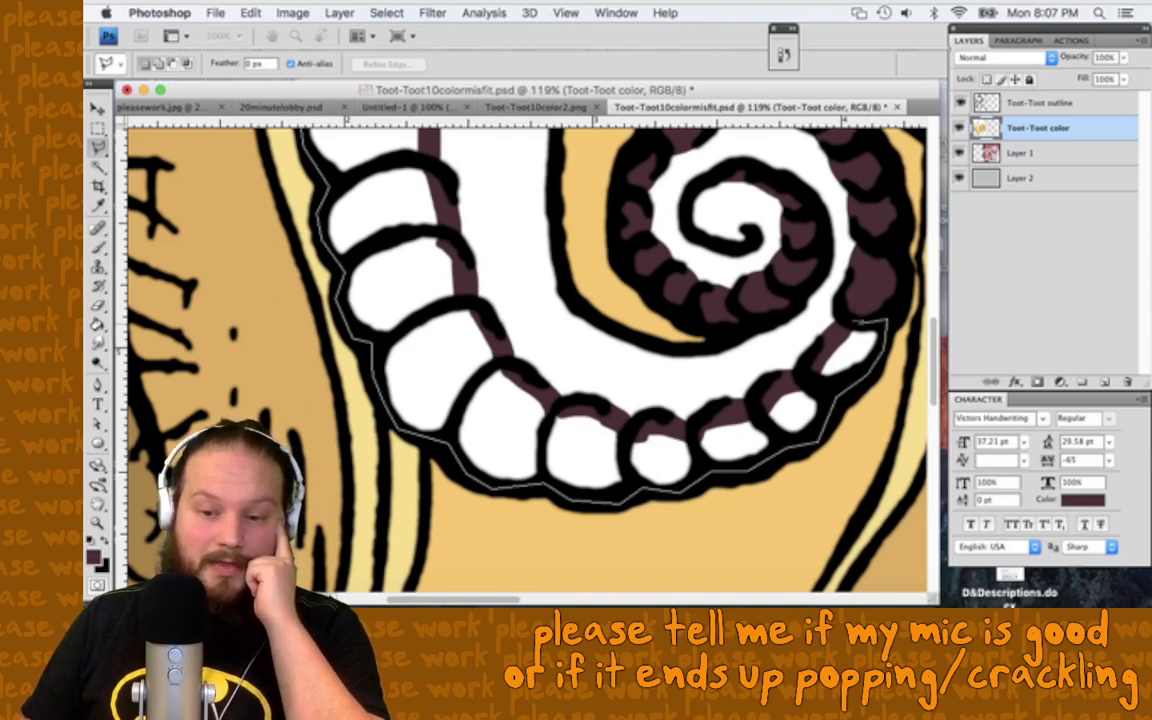
Step: Continue the lasso outline back up along the inner dark purple line of the ridges and close the selection between the eyes
left_click(840, 322)
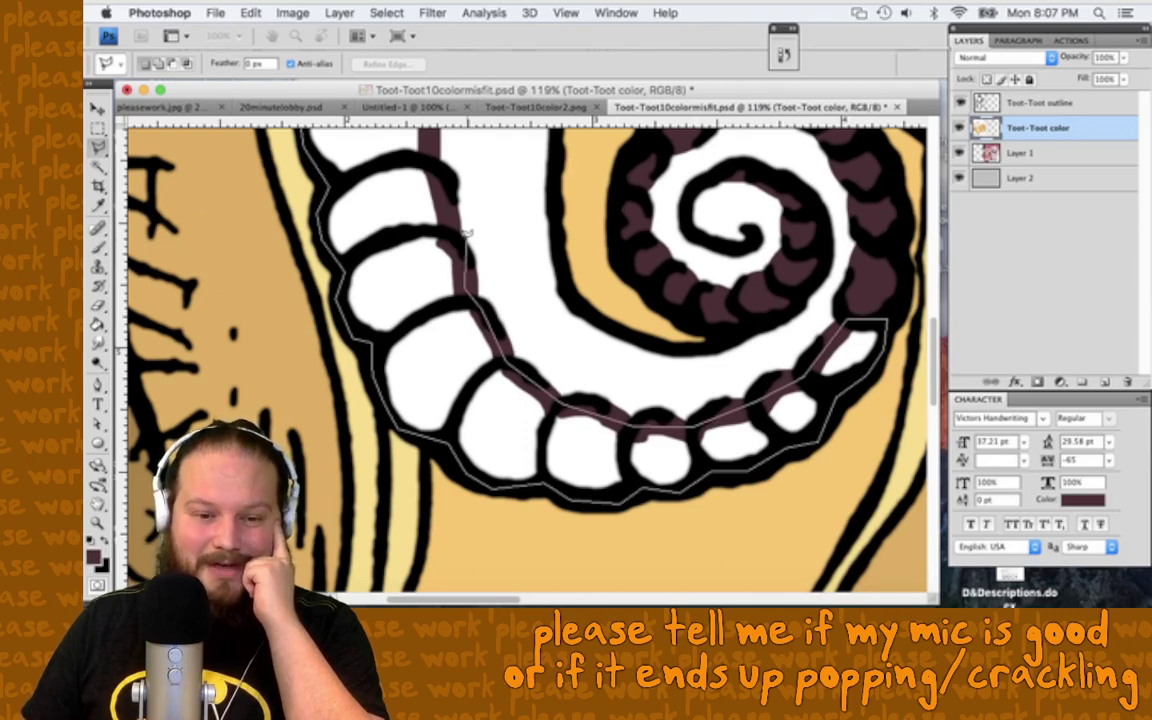
scroll(466, 233, "up", 5)
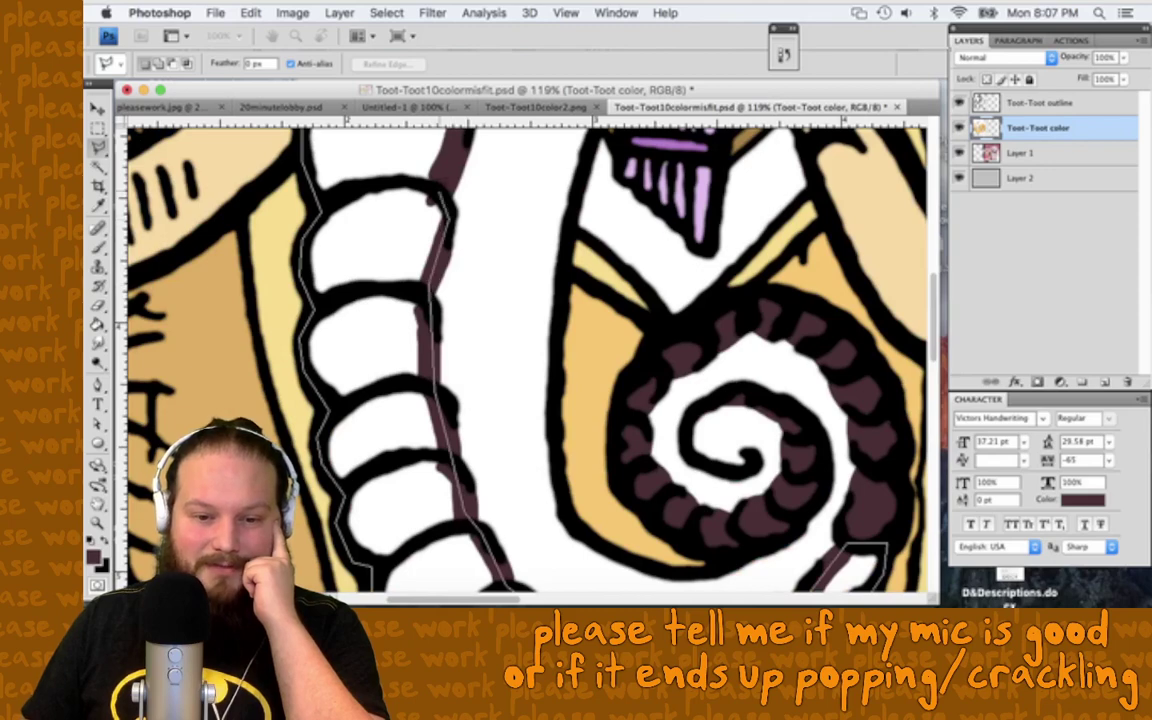
scroll(445, 200, "up", 4)
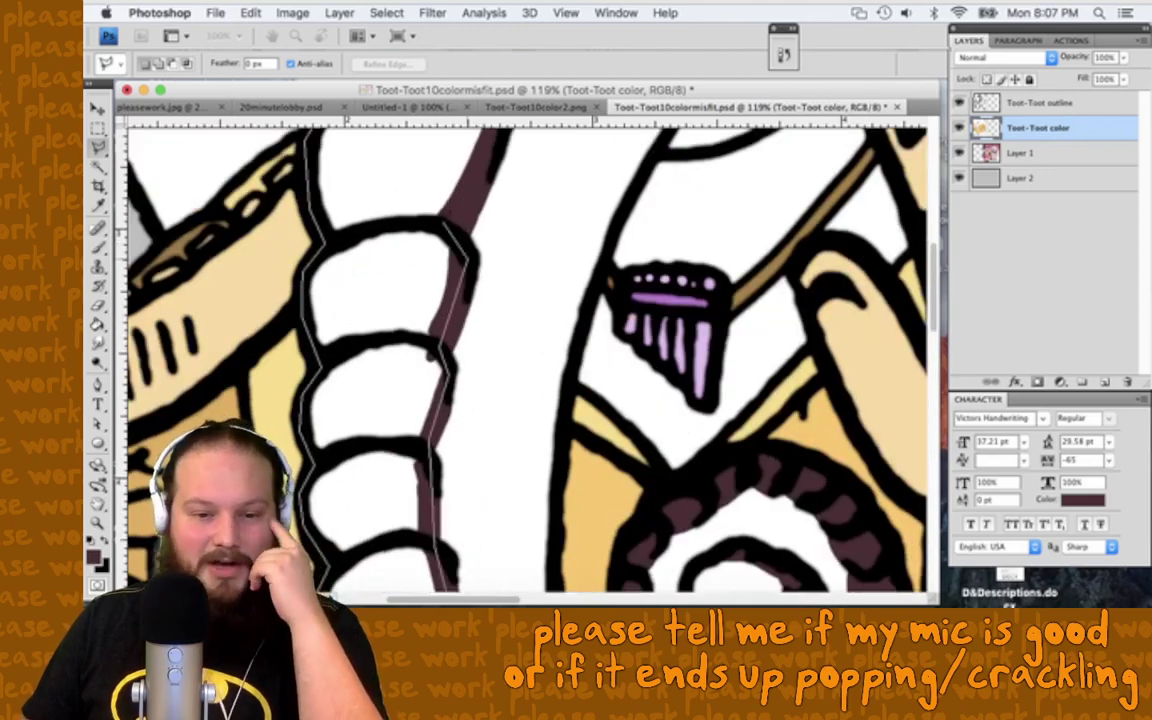
scroll(455, 235, "up", 3)
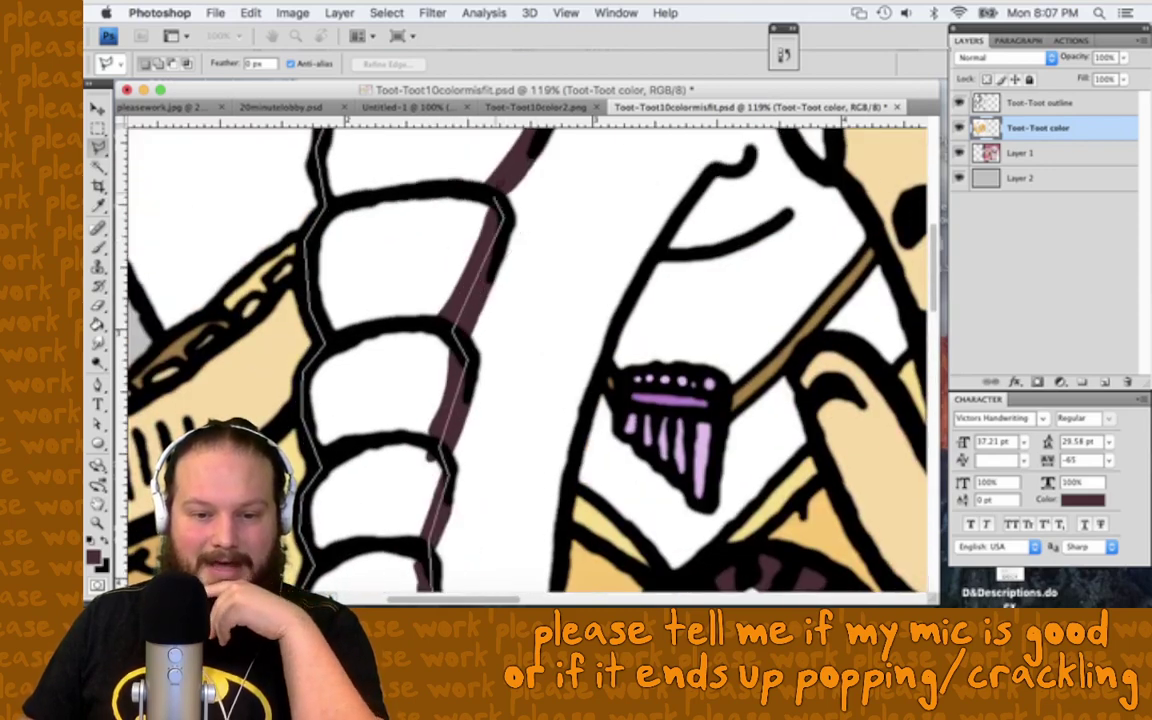
scroll(497, 200, "up", 3)
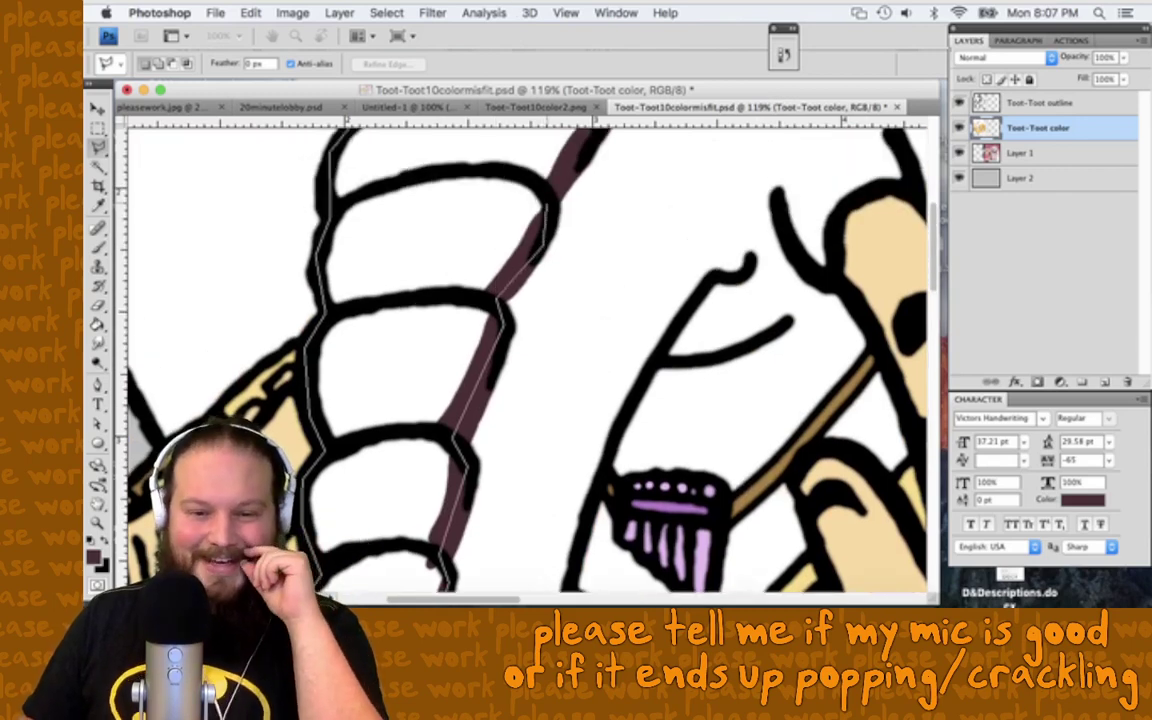
scroll(493, 200, "up", 2)
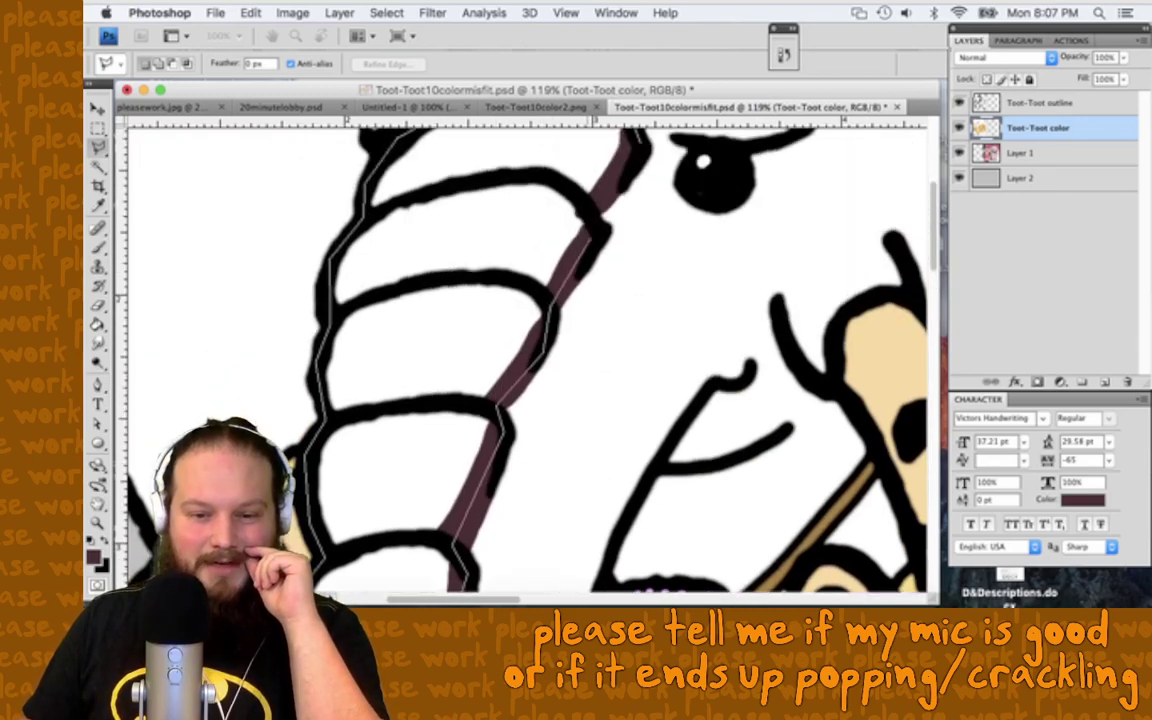
left_click(600, 230)
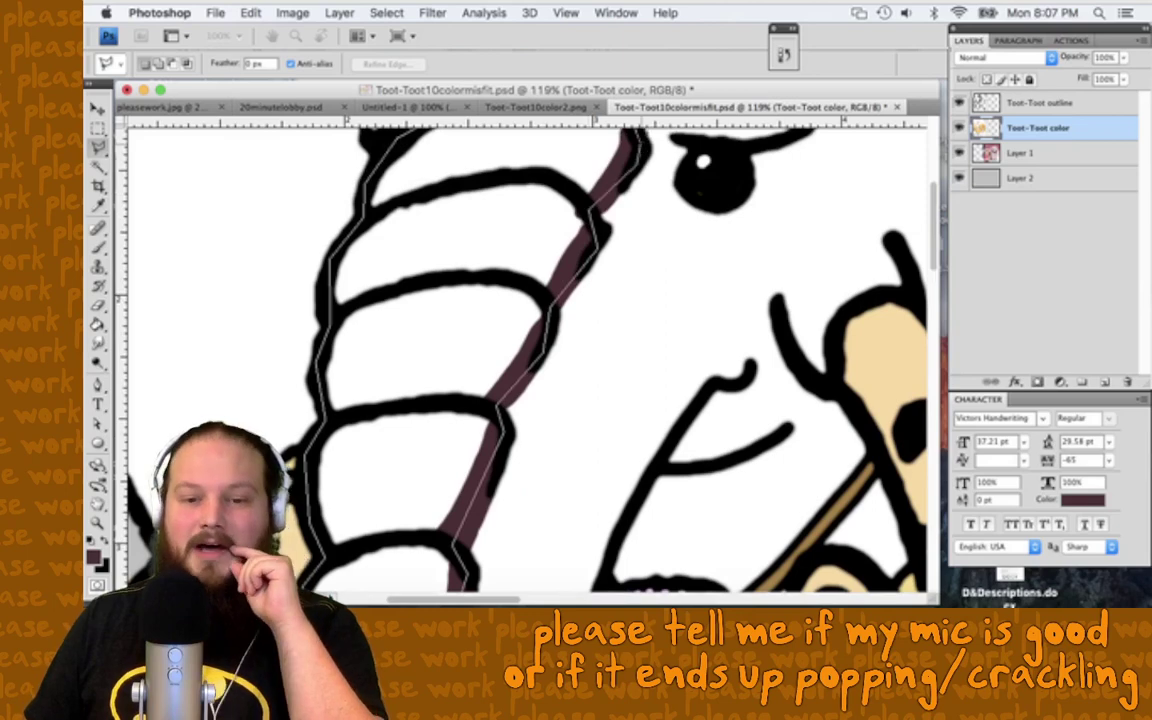
double_click(641, 148)
Step: Enlarge the brush to 74 px and fill the two uppermost trunk ridge segments with dark purple inside the selection
key("b")
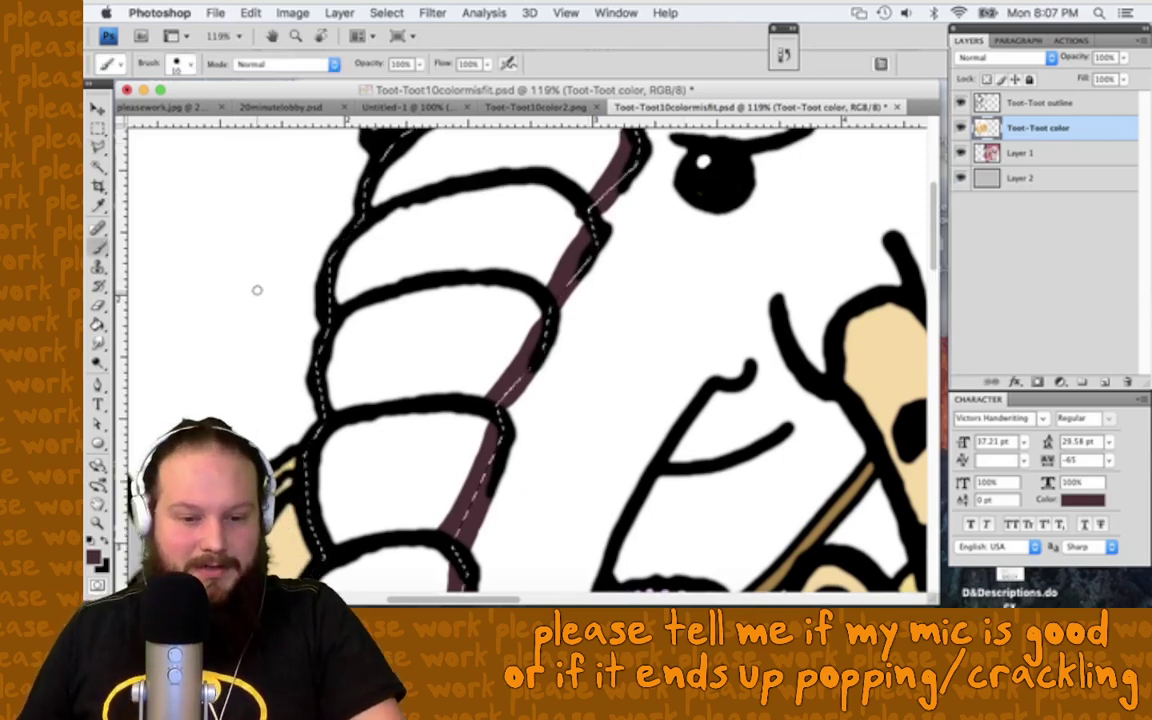
right_click(420, 258)
mouse_move(365, 228)
left_mouse_down()
mouse_move(590, 238)
mouse_move(622, 197)
mouse_move(514, 218)
left_mouse_up()
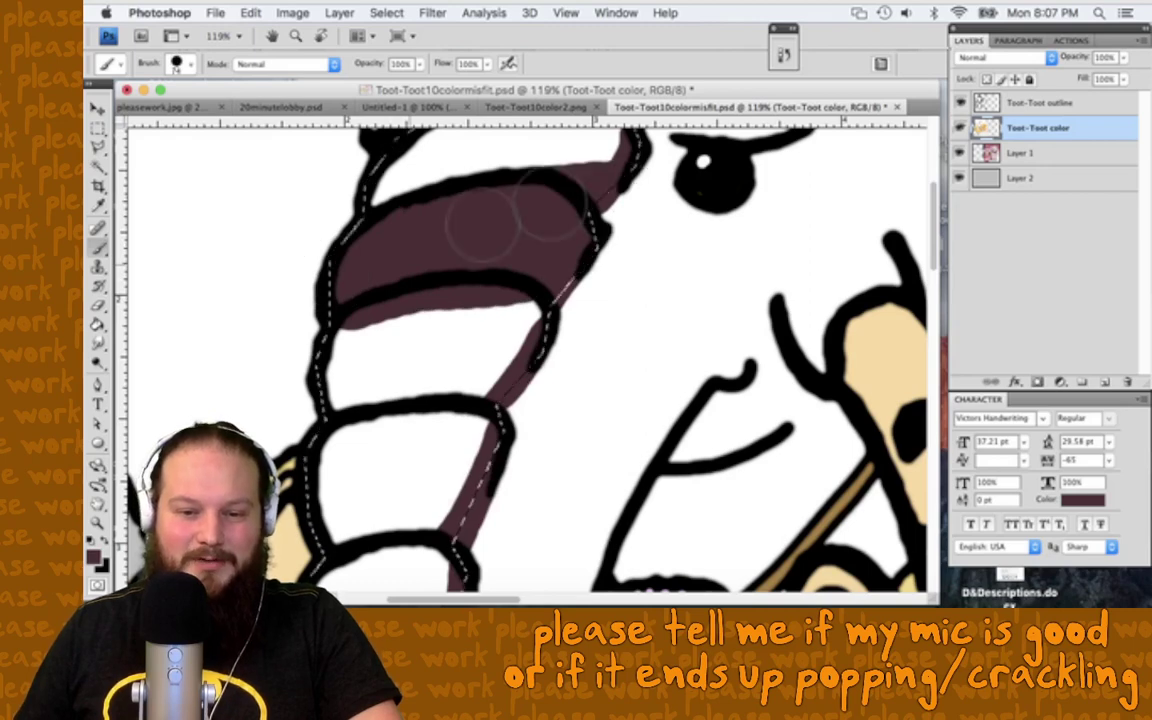
scroll(514, 218, "up", 2)
scroll(514, 250, "up", 3)
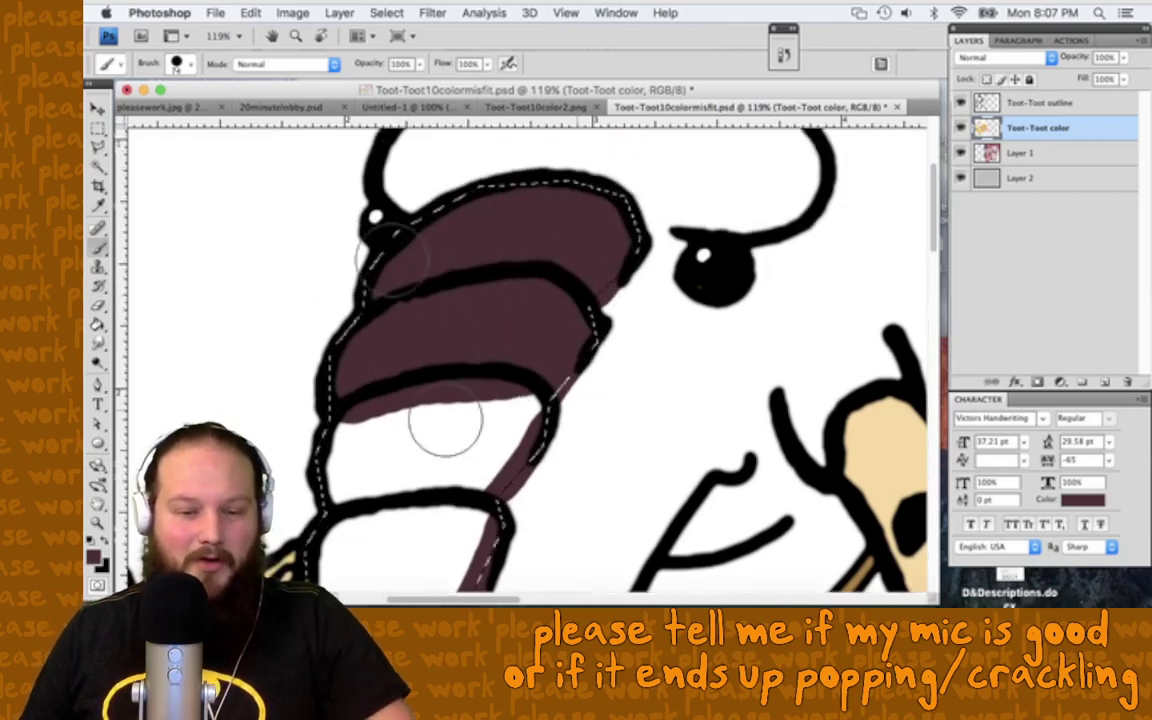
Step: Fill the third and fourth ridge segments of the upper trunk with dark purple inside the selection
scroll(442, 419, "down", 3)
mouse_move(496, 355)
left_mouse_down()
mouse_move(228, 392)
mouse_move(453, 340)
mouse_move(288, 425)
mouse_move(390, 420)
mouse_move(306, 430)
mouse_move(473, 510)
mouse_move(360, 540)
left_mouse_up()
scroll(362, 488, "down", 1)
scroll(360, 488, "down", 10)
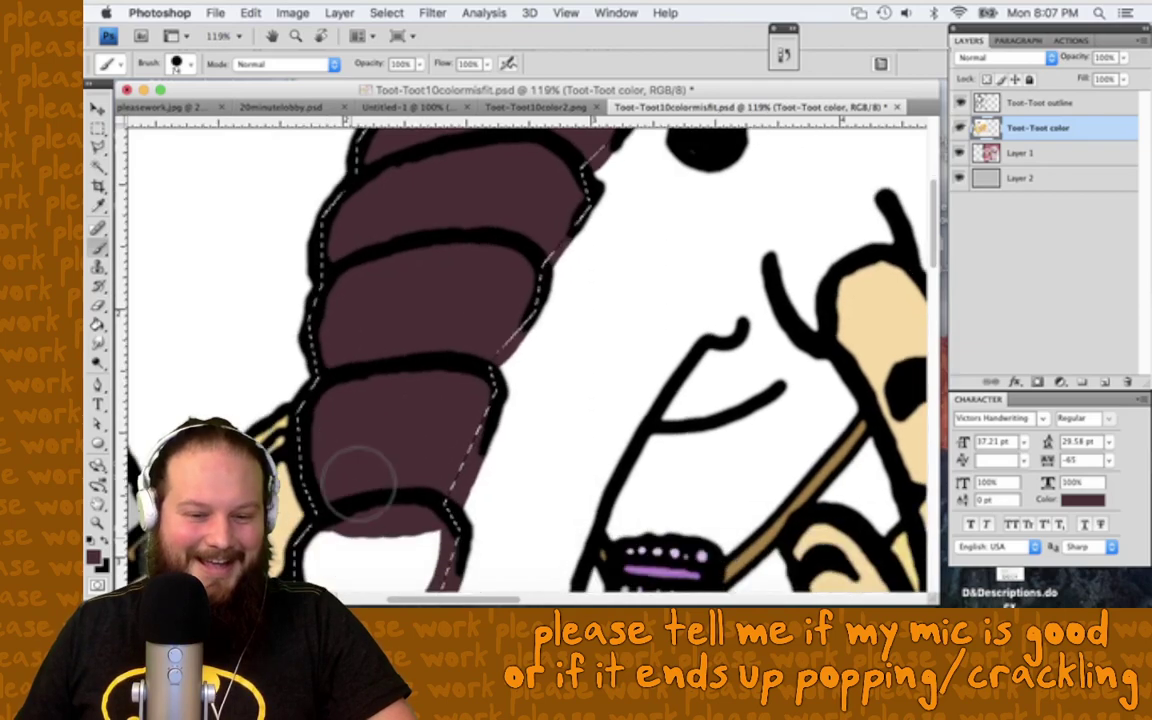
Step: Paint the ridge segments along the middle of the trunk, level with the purple tassel, dark purple
scroll(420, 365, "down", 1)
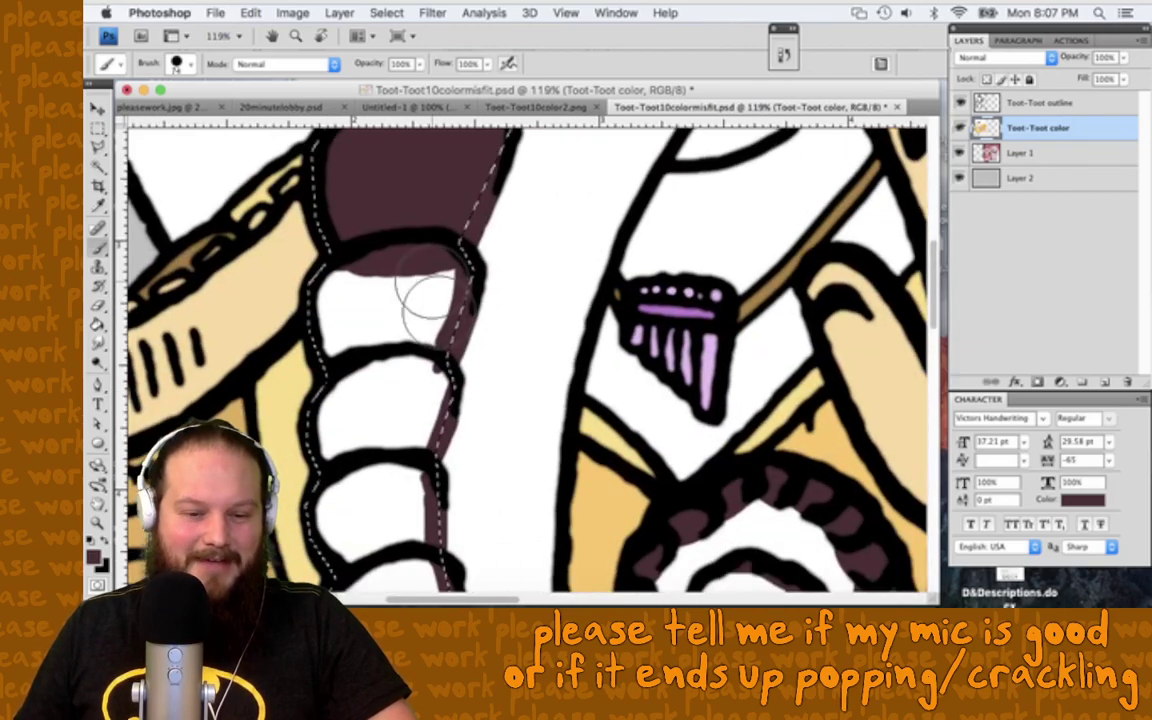
mouse_move(399, 288)
left_mouse_down()
mouse_move(360, 321)
mouse_move(370, 395)
left_mouse_up()
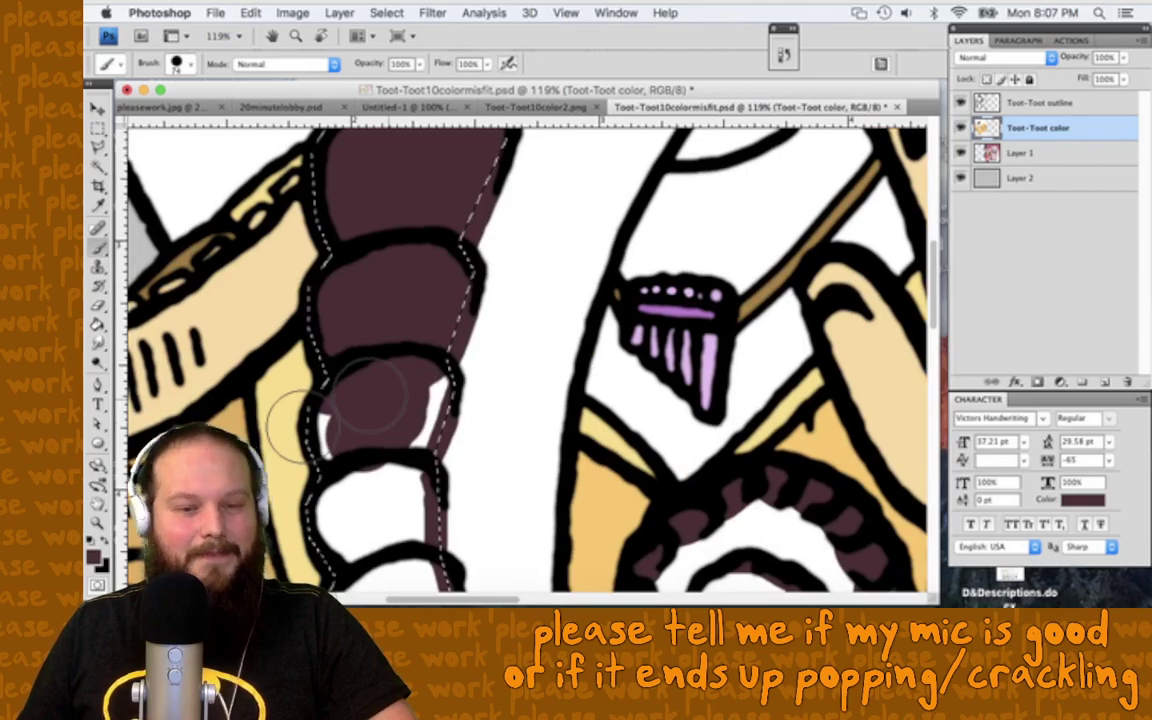
left_click_drag(298, 420, 360, 424)
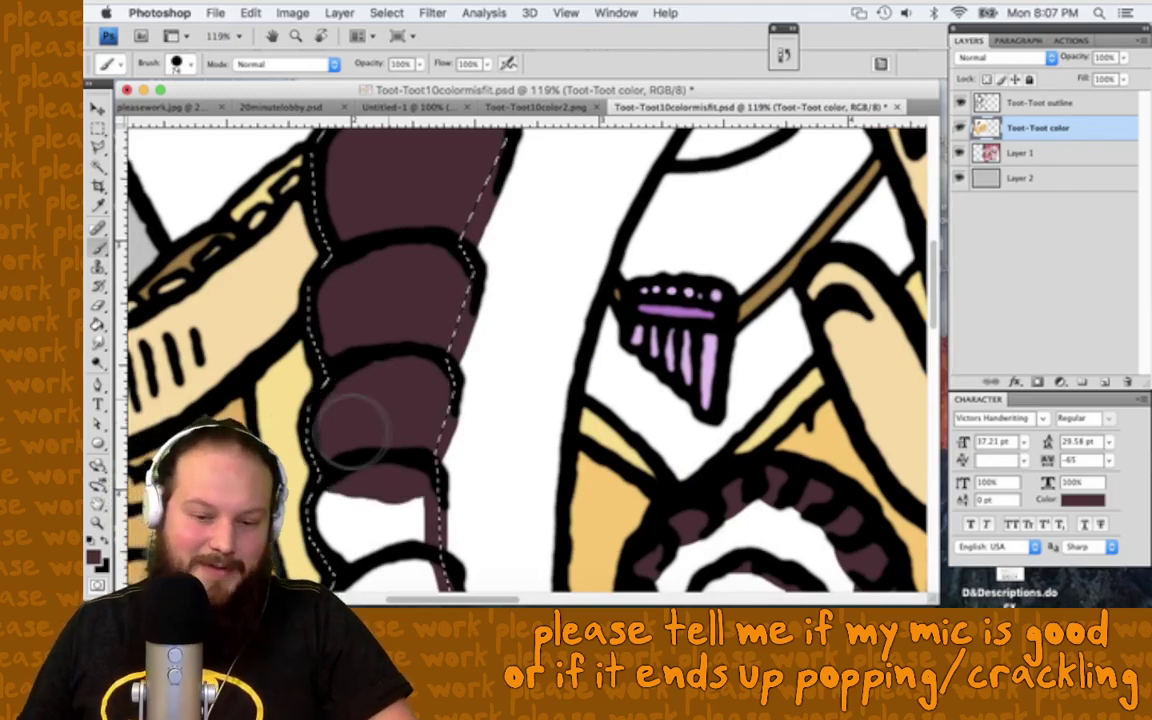
Step: Fill the remaining ridge segments down and around the trunk's bottom bend with dark purple, and remove the selection
scroll(350, 430, "down", 4)
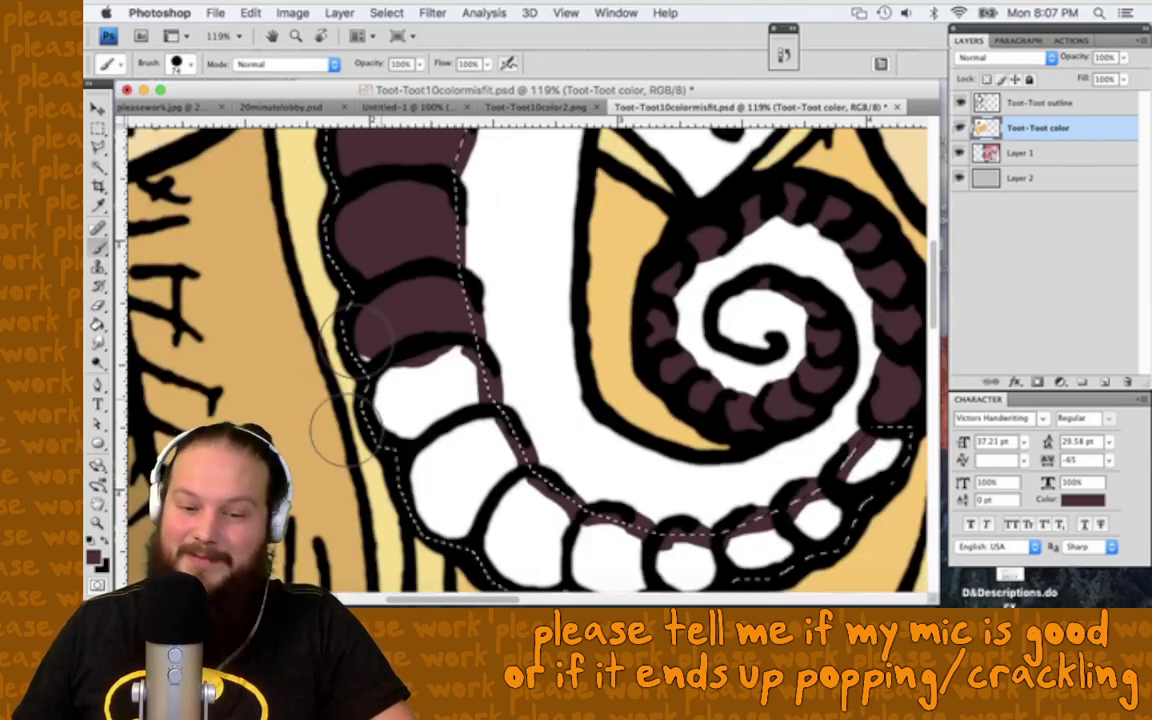
left_click_drag(345, 429, 460, 520)
scroll(460, 520, "down", 3)
mouse_move(410, 430)
left_mouse_down()
mouse_move(600, 440)
mouse_move(785, 430)
left_mouse_up()
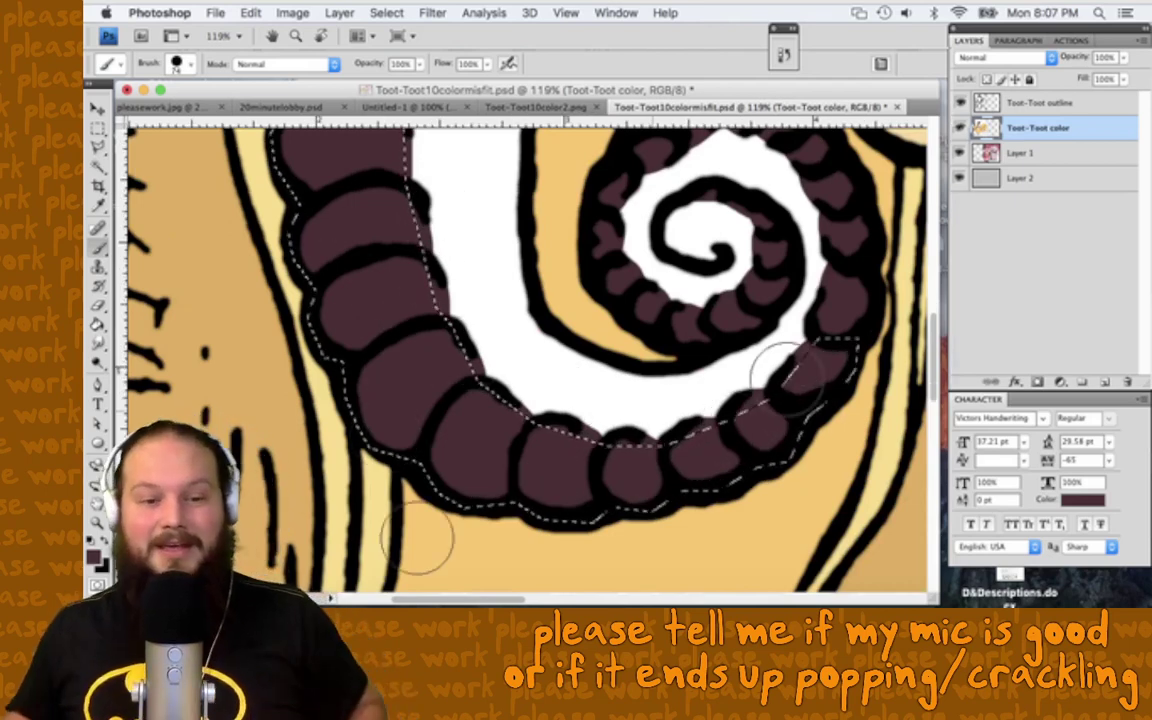
key("super+d")
scroll(445, 553, "down", 2)
scroll(445, 553, "down", 4)
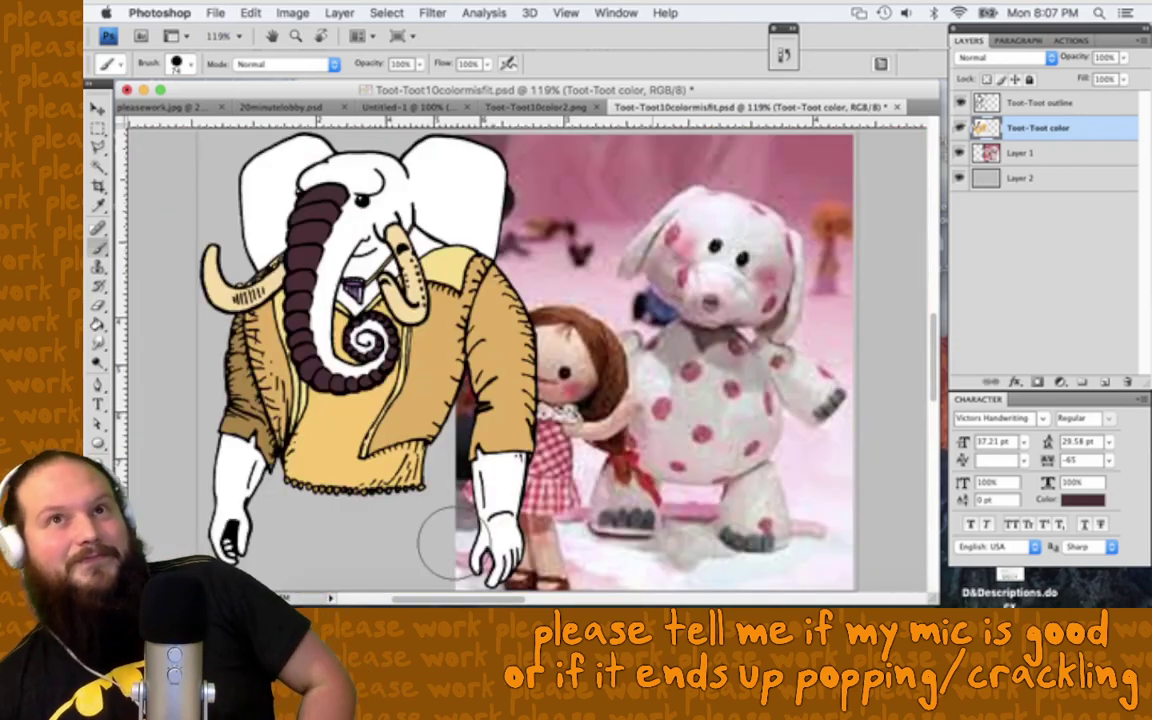
Step: Examine the filled trunk ridges, the eye, and the tassel and tusk area up close, comparing with the spotted elephant photo
key("m")
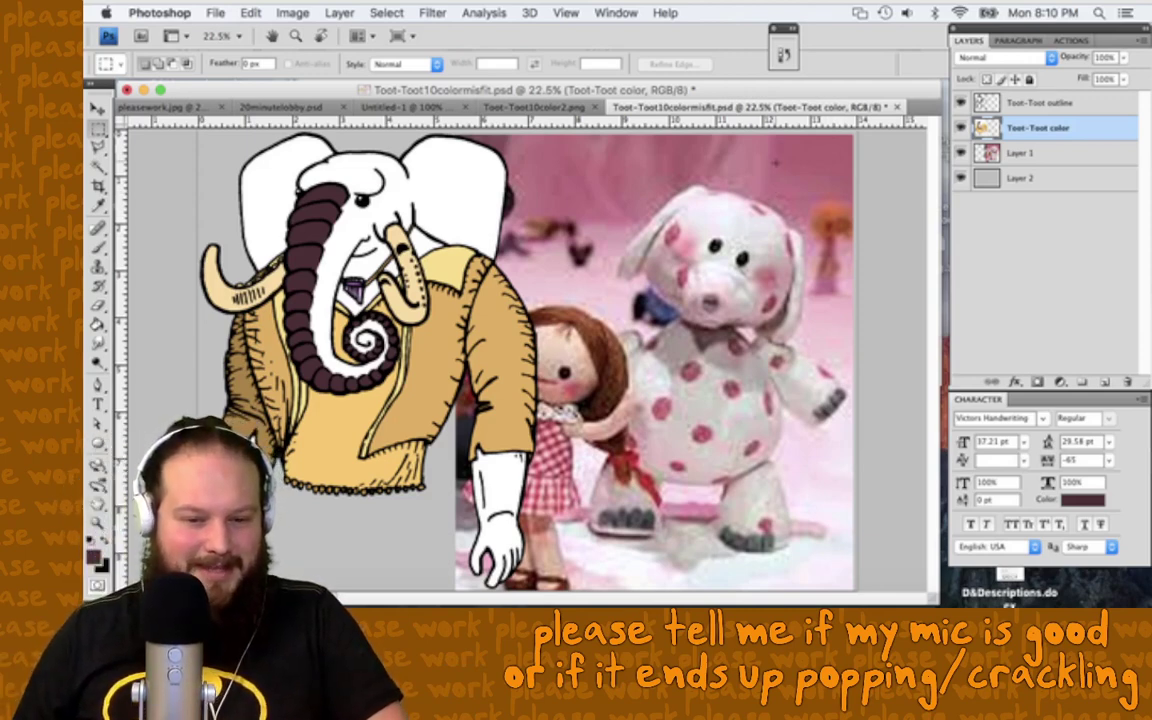
scroll(775, 162, "up", 5)
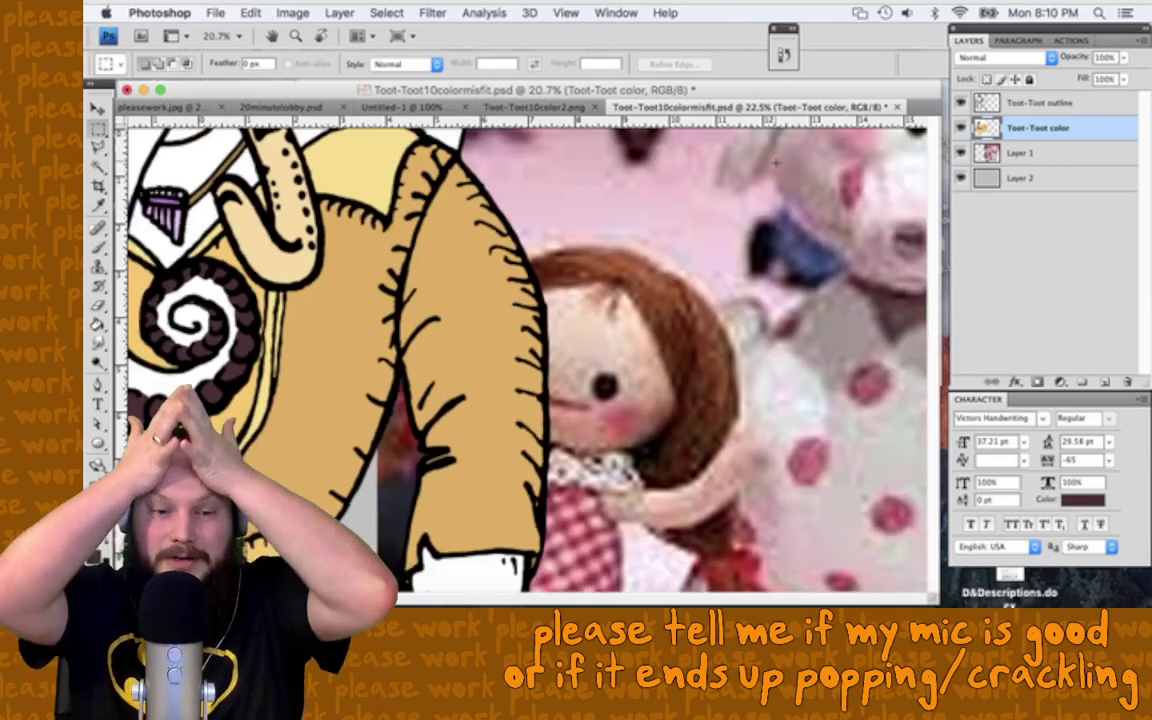
scroll(775, 162, "down", 6)
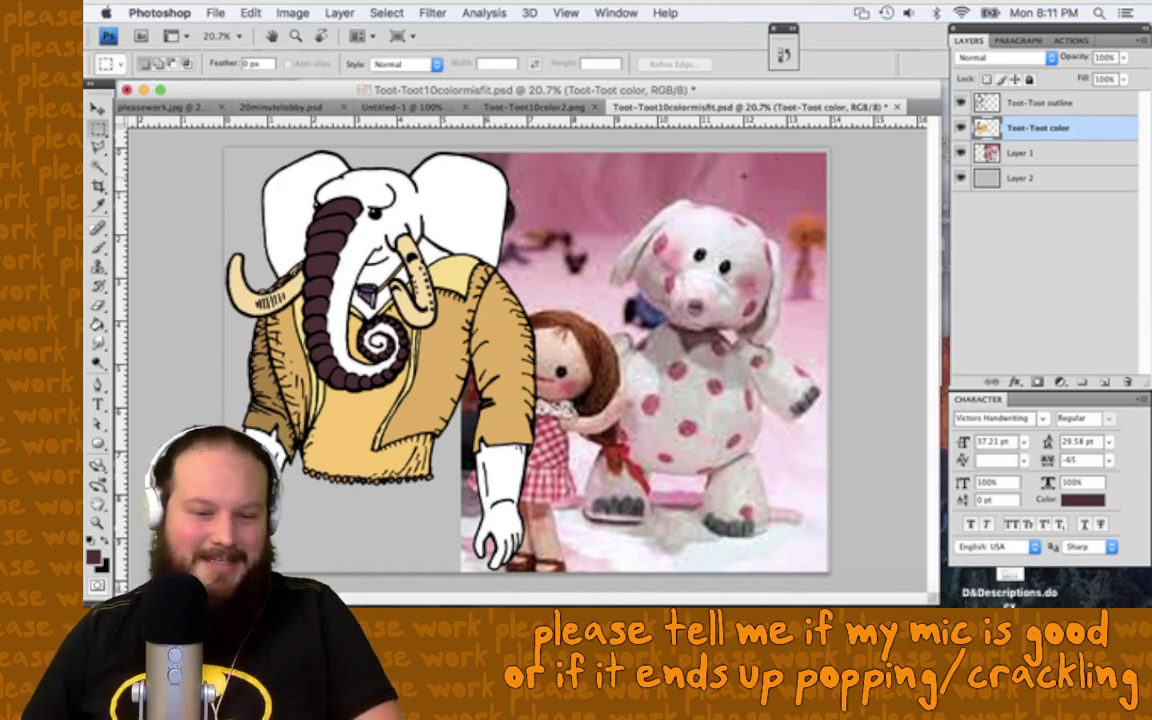
scroll(573, 302, "up", 5)
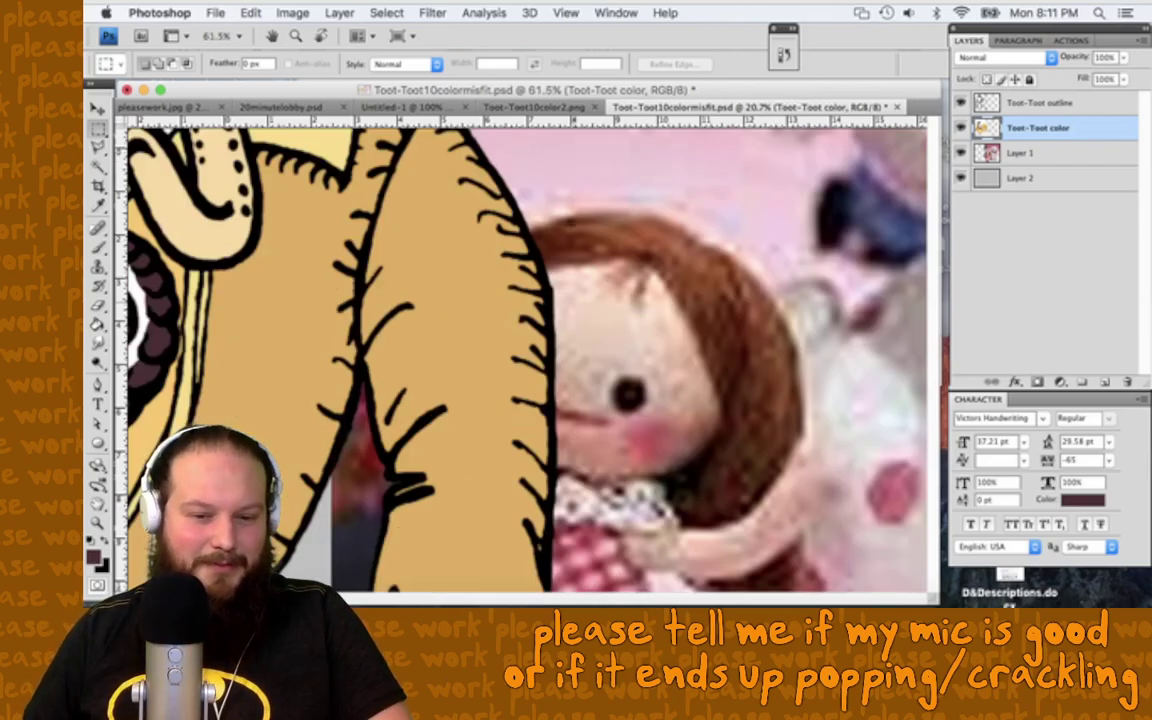
scroll(566, 193, "down", 2)
scroll(550, 381, "up", 3)
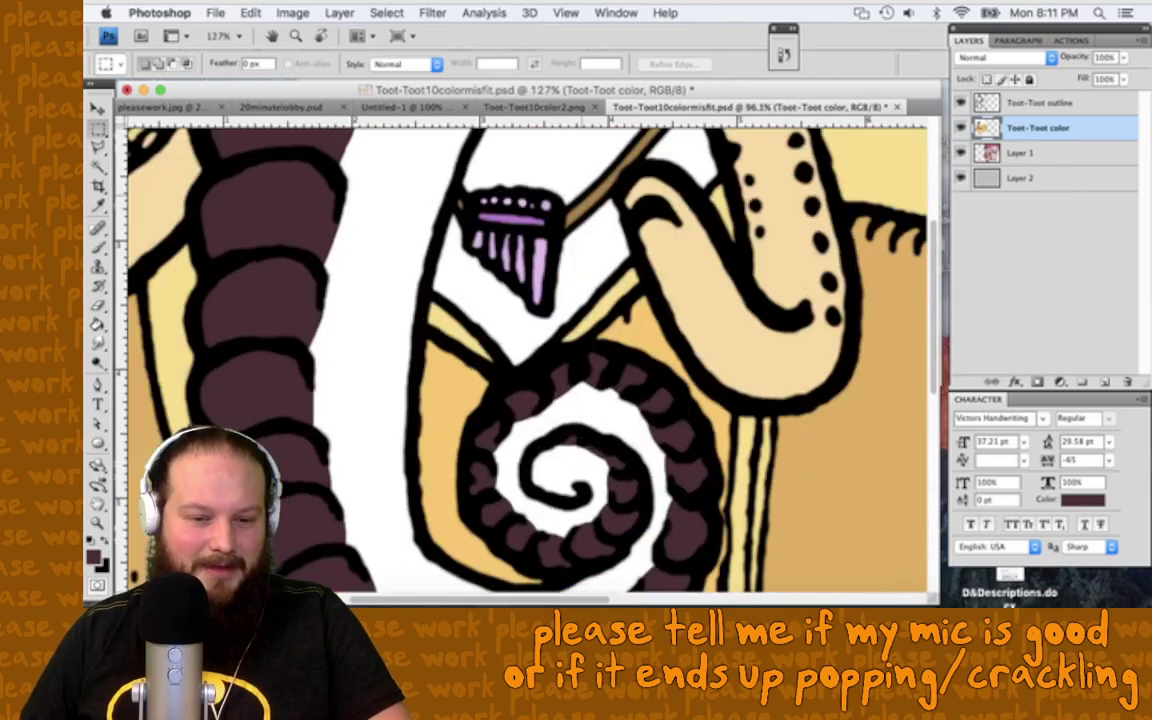
scroll(550, 381, "up", 5)
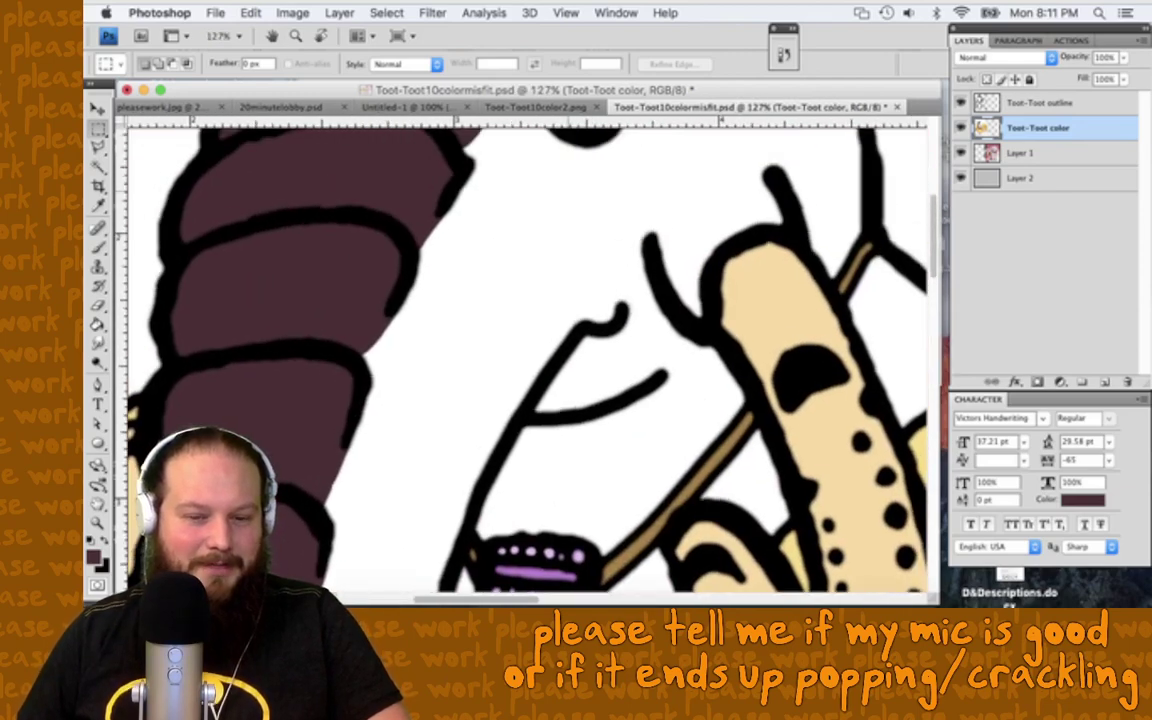
scroll(568, 195, "up", 2)
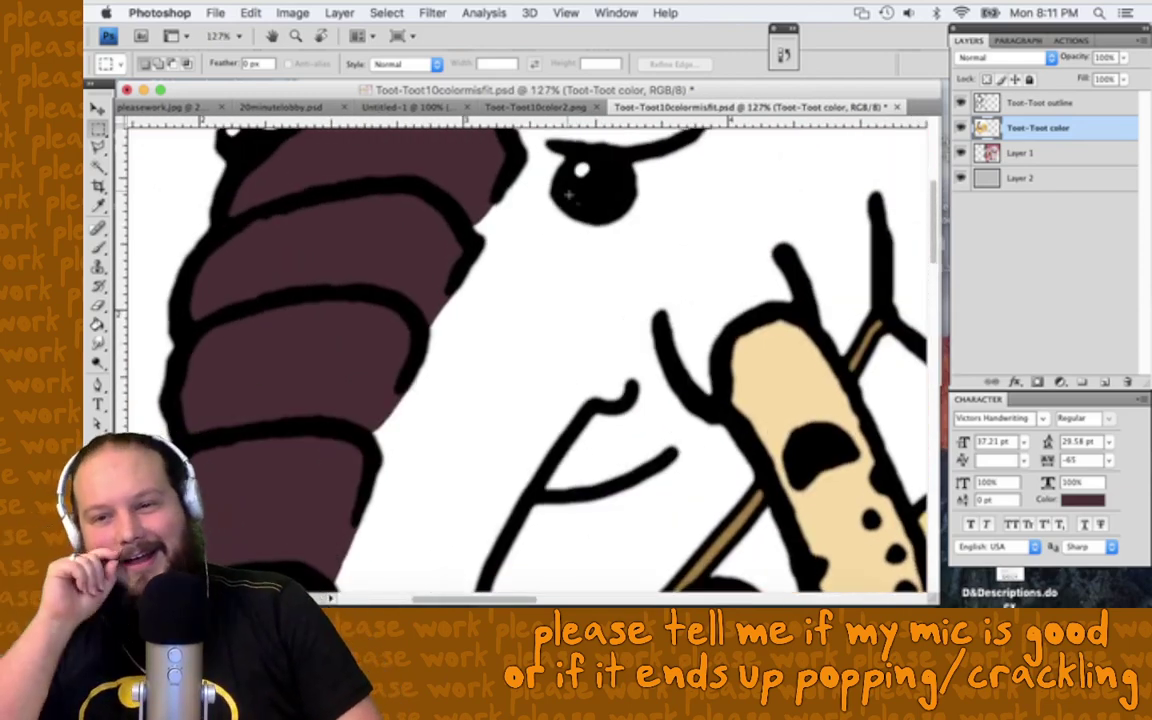
scroll(568, 195, "up", 1)
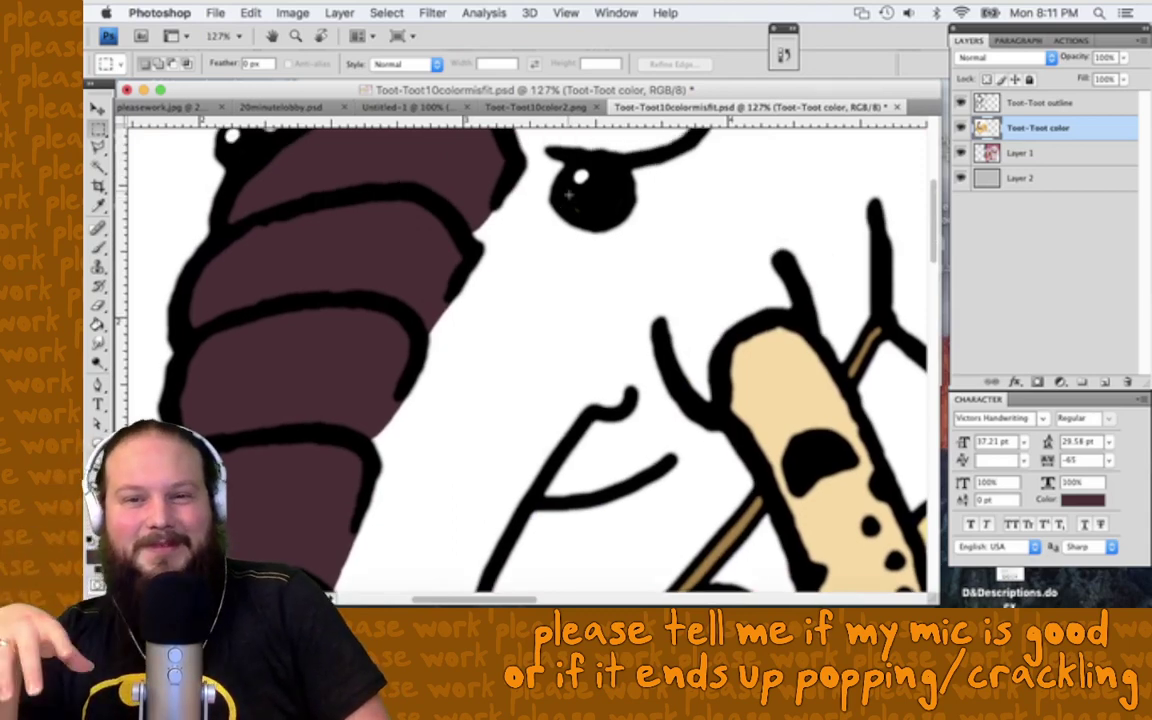
scroll(568, 195, "up", 5)
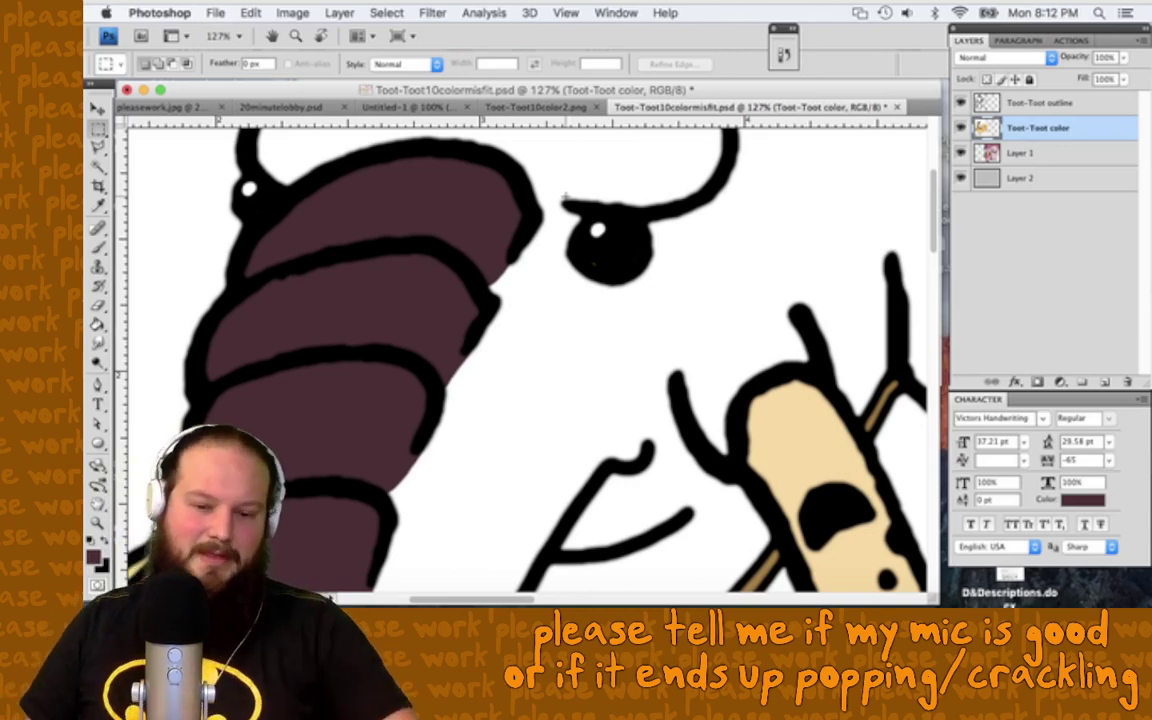
scroll(565, 198, "left", 1)
scroll(565, 198, "down", 3)
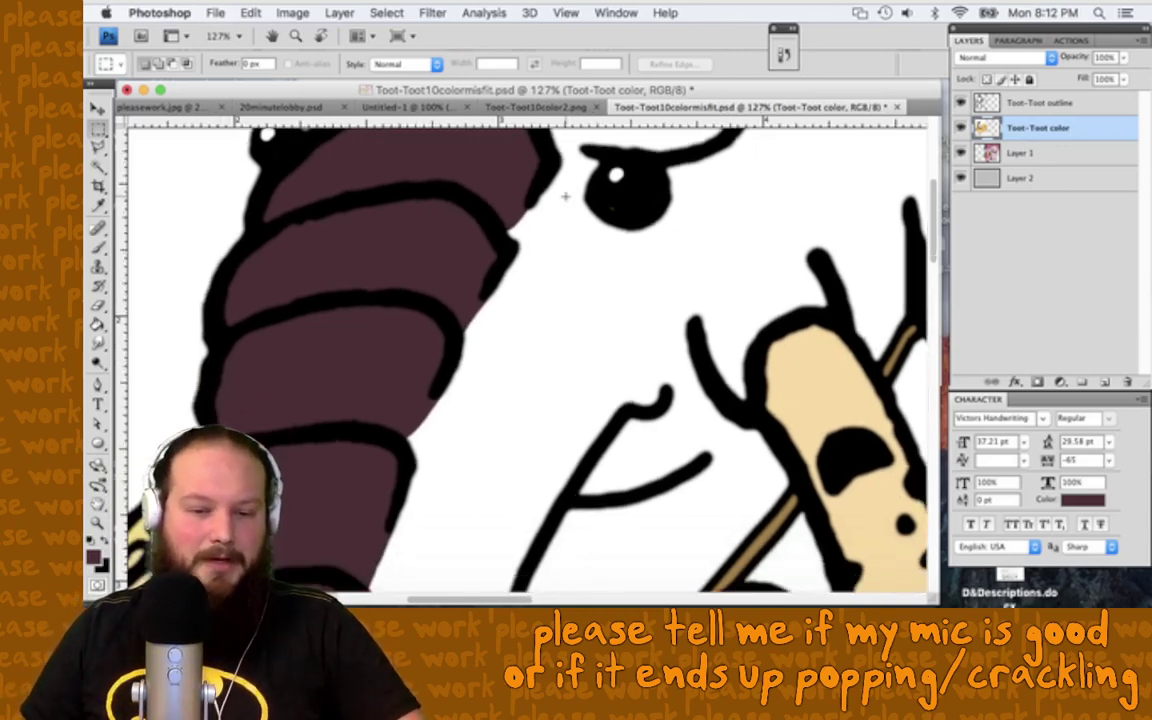
scroll(565, 198, "down", 12)
scroll(565, 198, "left", 2)
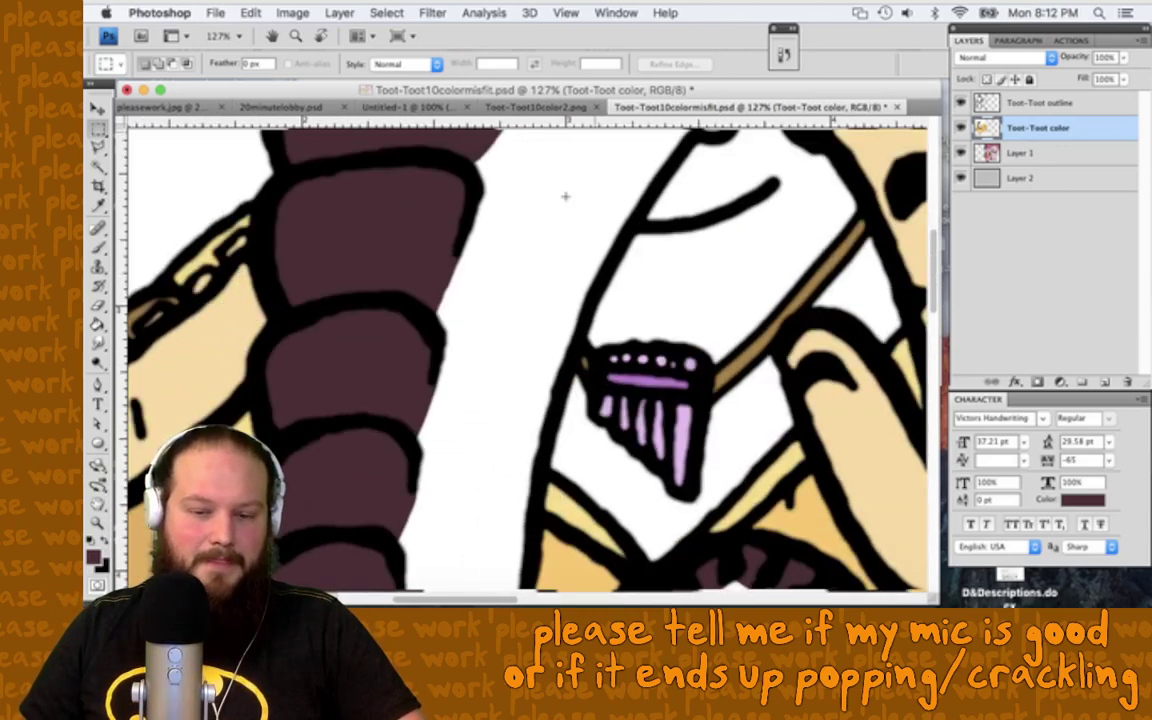
scroll(565, 198, "right", 4)
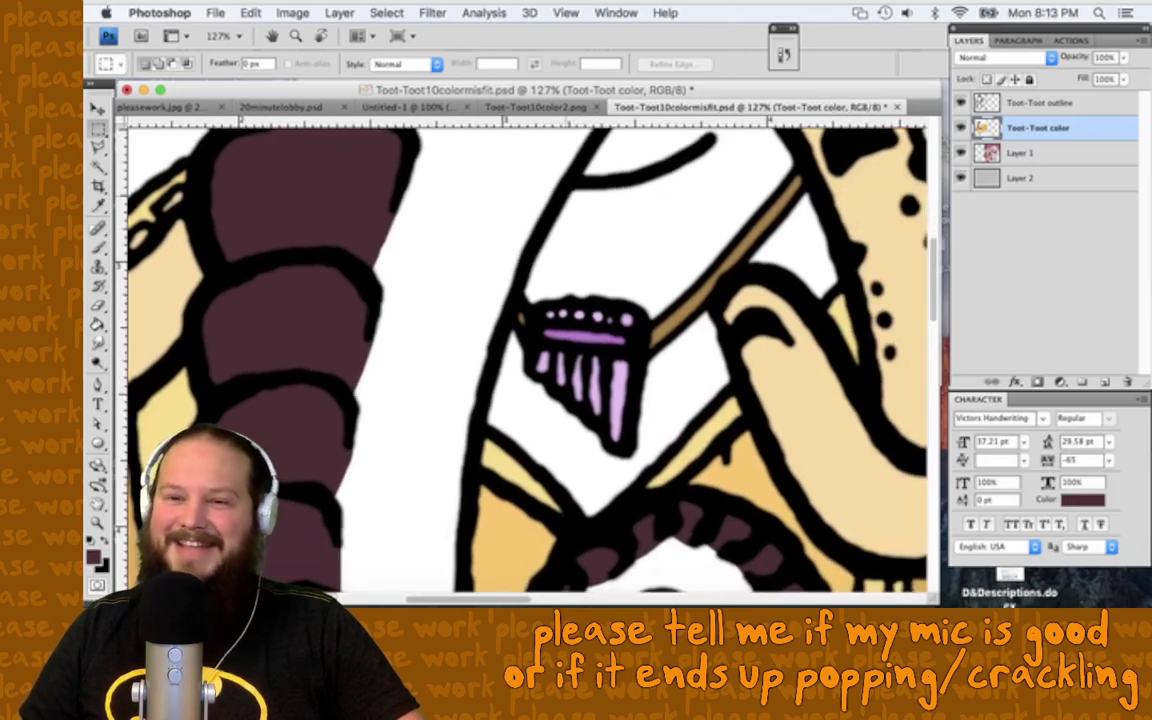
scroll(565, 198, "right", 6)
scroll(565, 198, "up", 2)
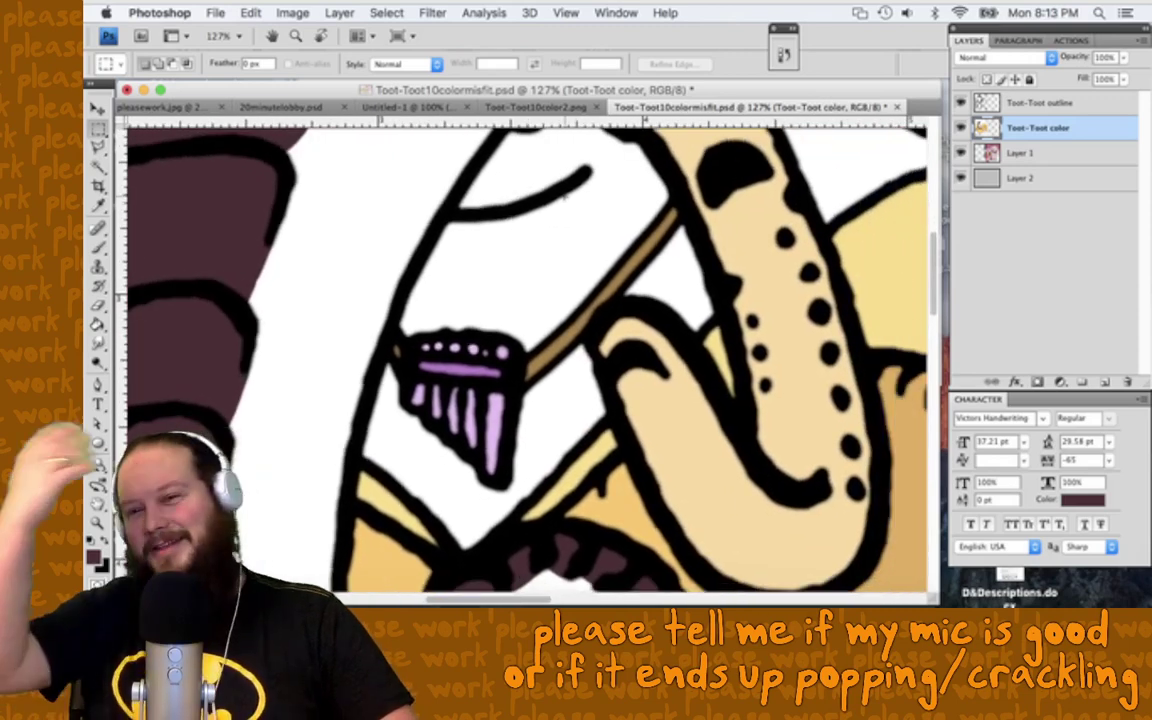
Step: Save the elephant document with its filled dark purple trunk ridges
key("t")
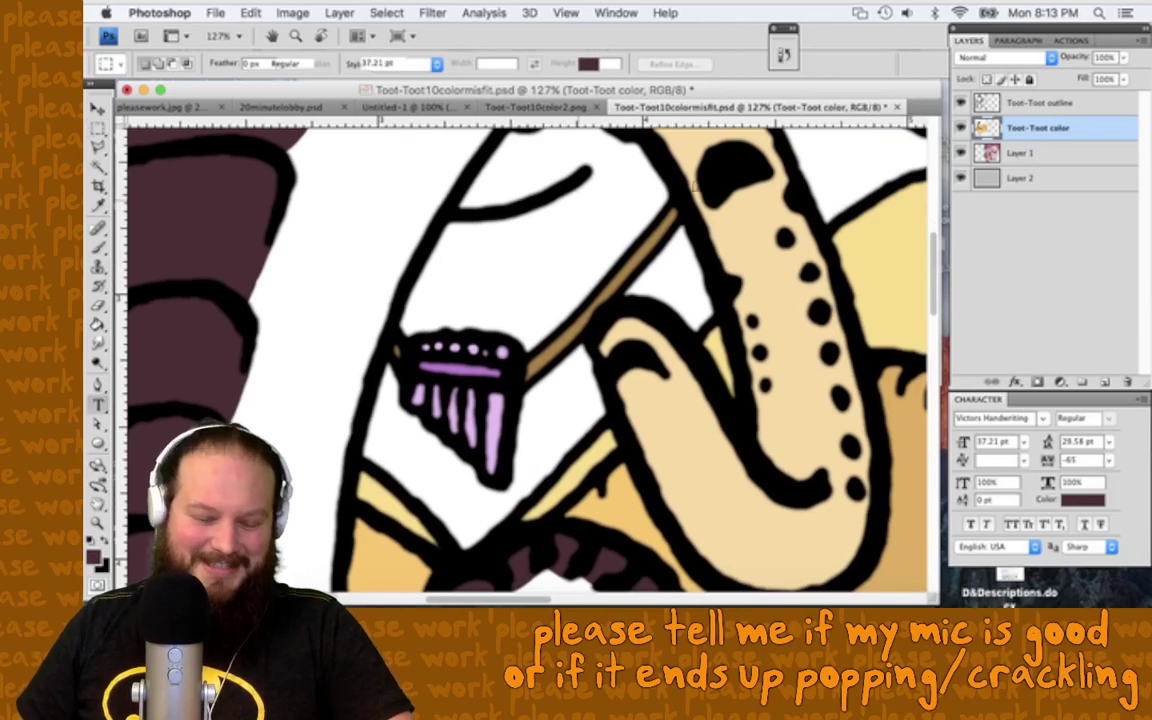
key("v")
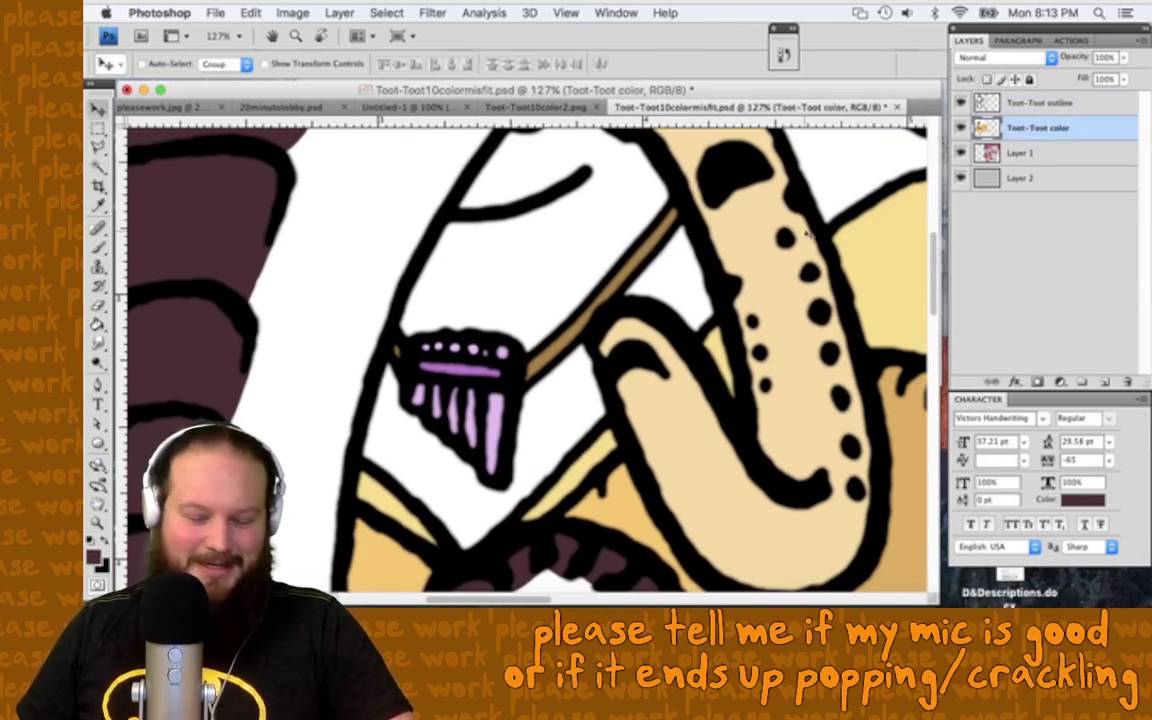
key("e")
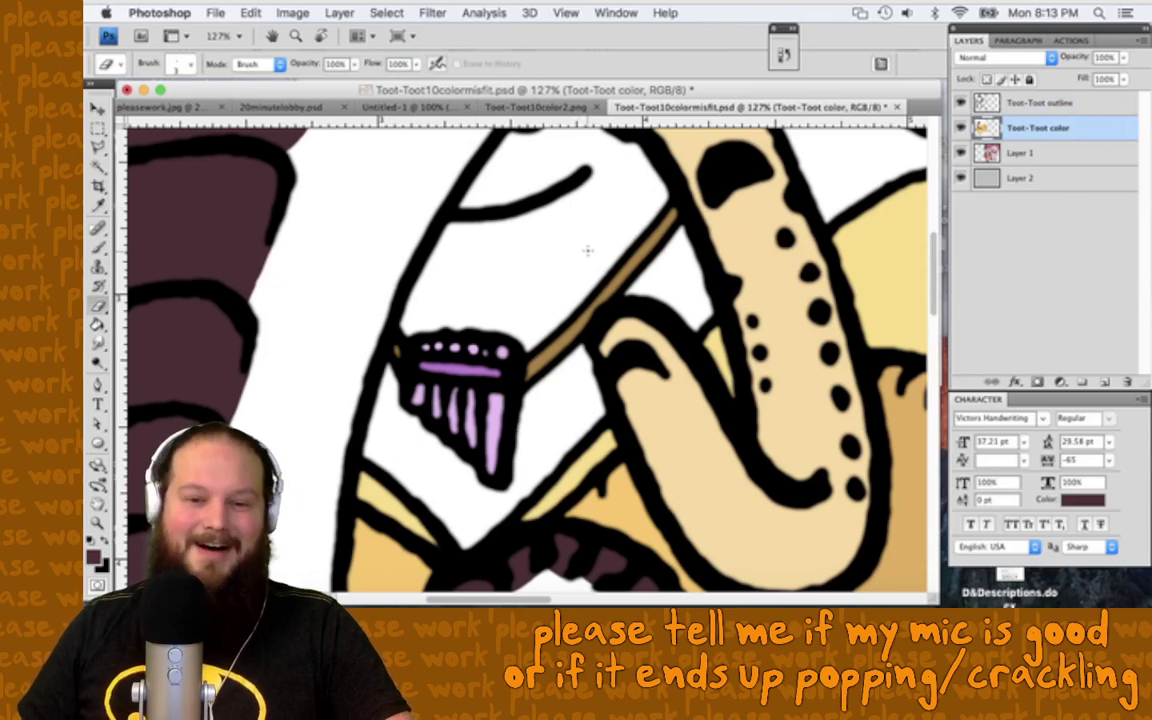
key("super+s")
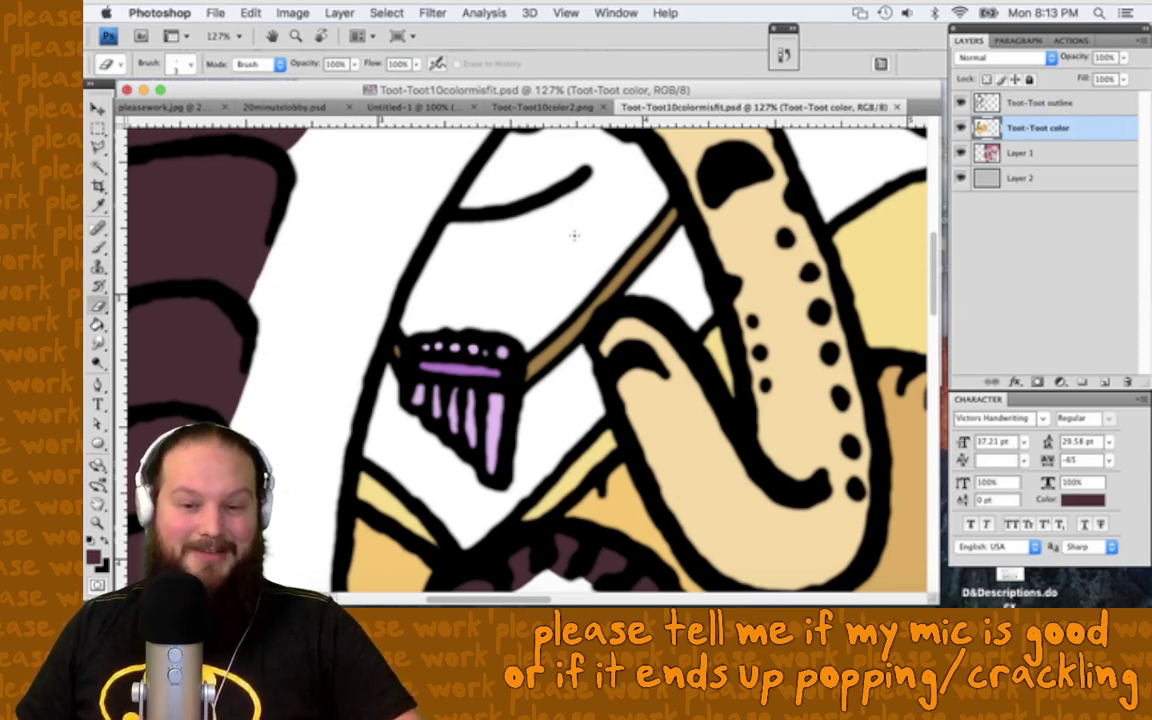
scroll(574, 237, "down", 3)
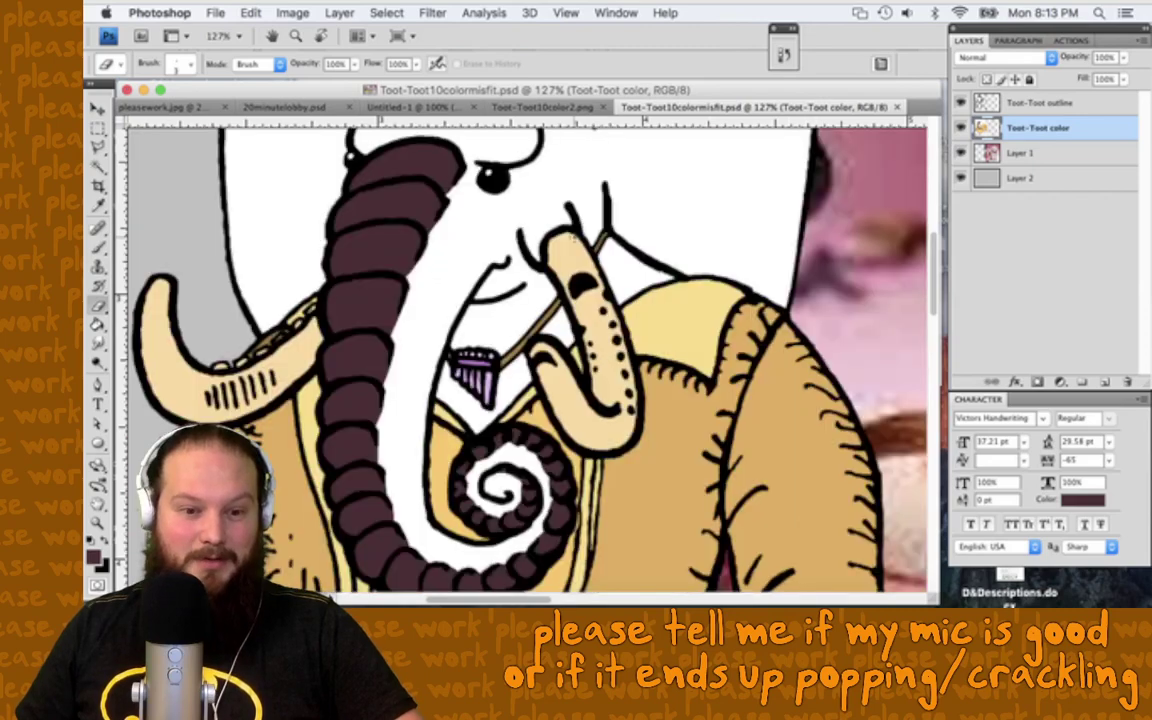
scroll(574, 237, "down", 3)
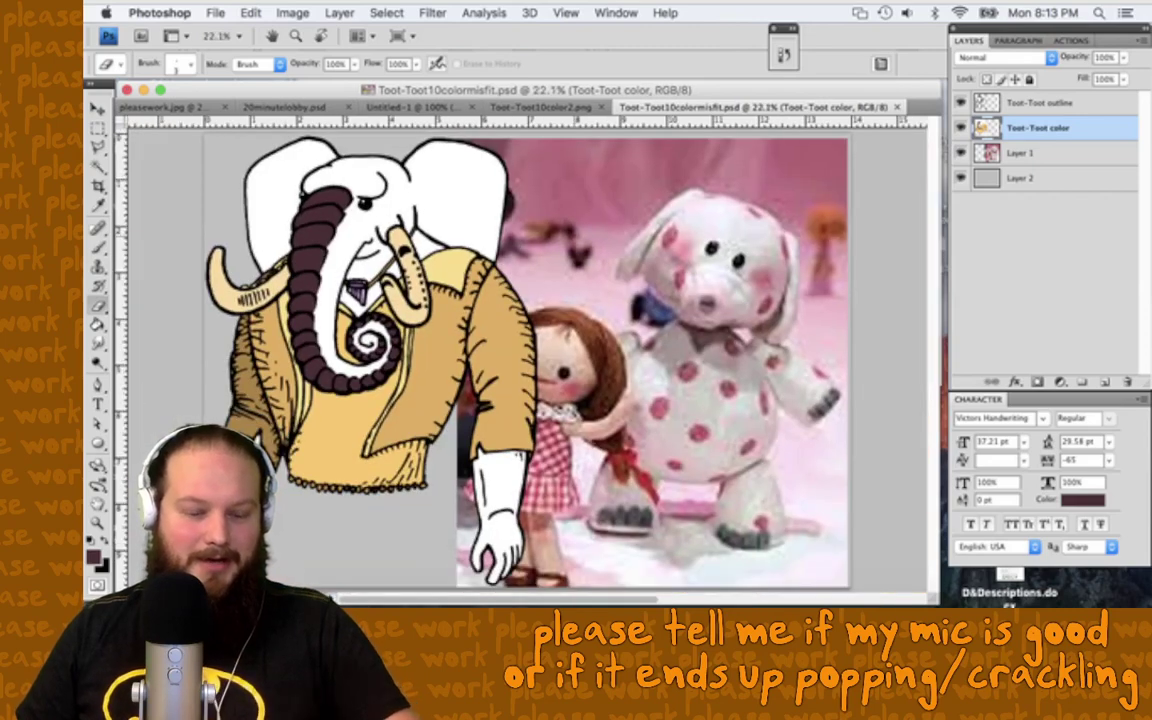
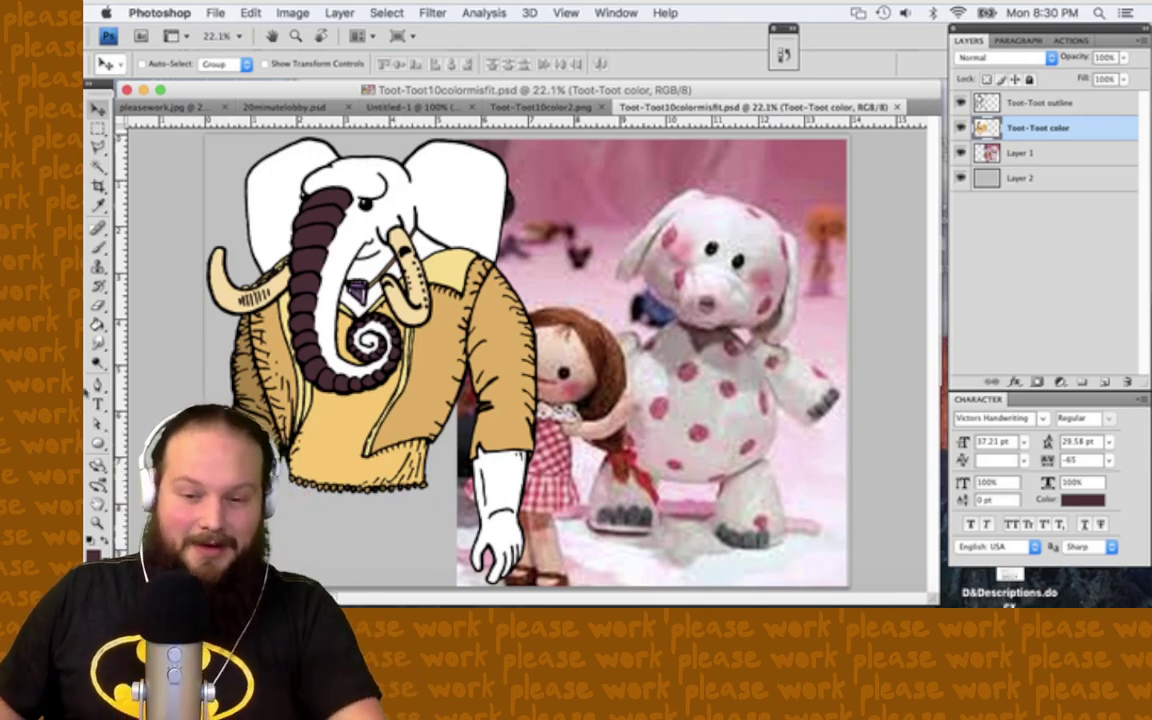
Step: Sample the pink of the spot beside the toy elephant's eye as the Brush colour, and save the document
key("i")
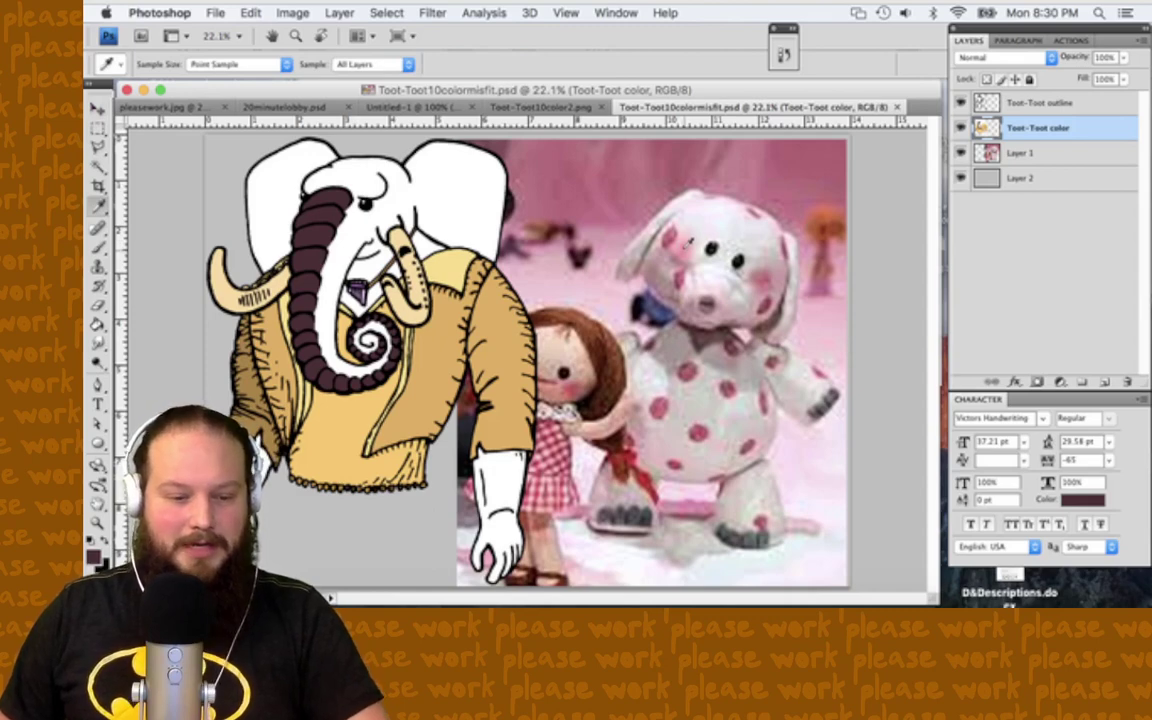
left_click(686, 242)
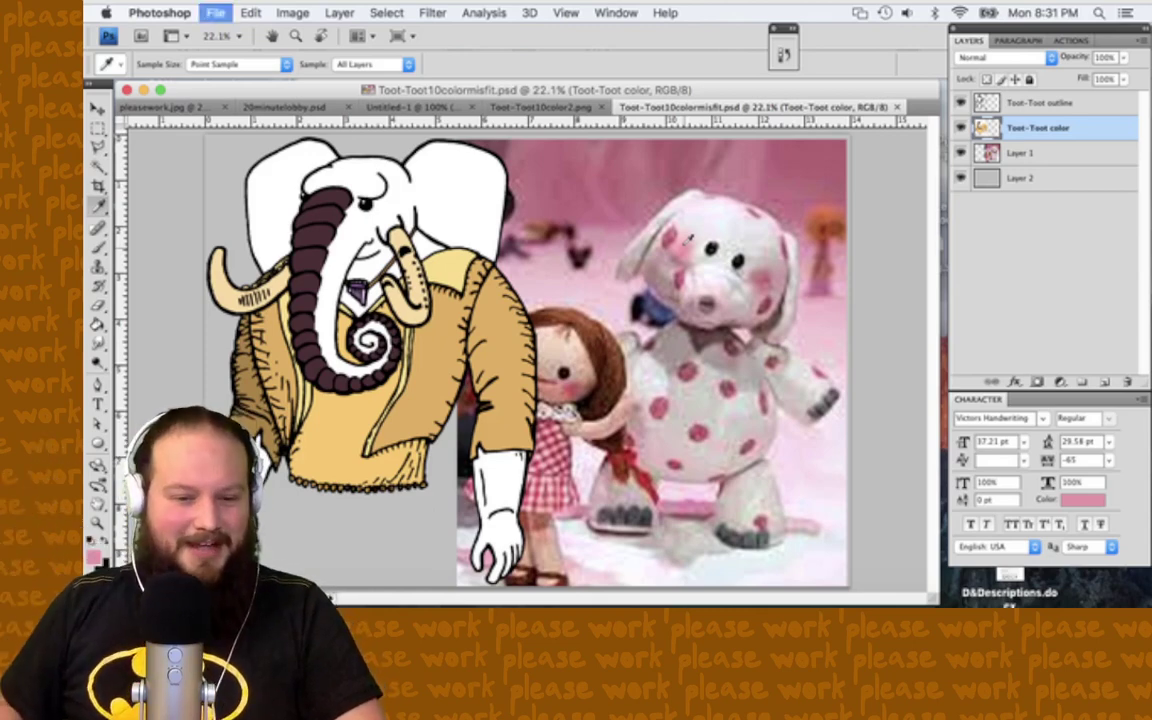
key("b")
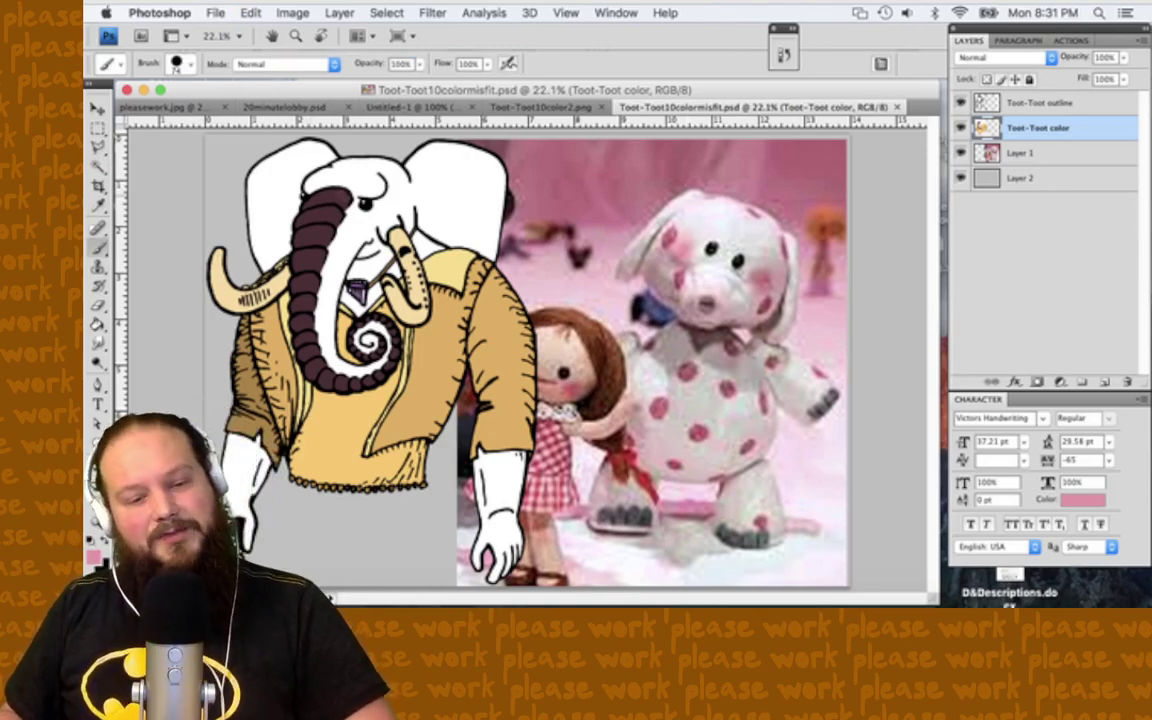
key("super+plus")
key("super+minus")
key("super+s")
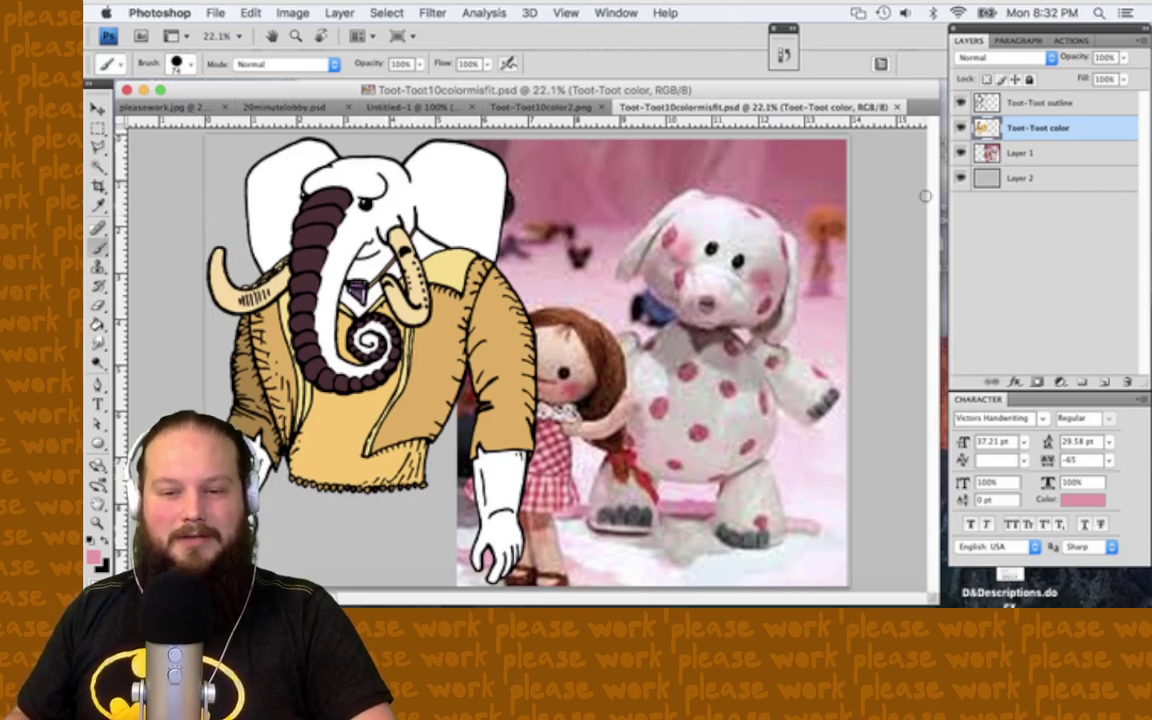
left_click(880, 189)
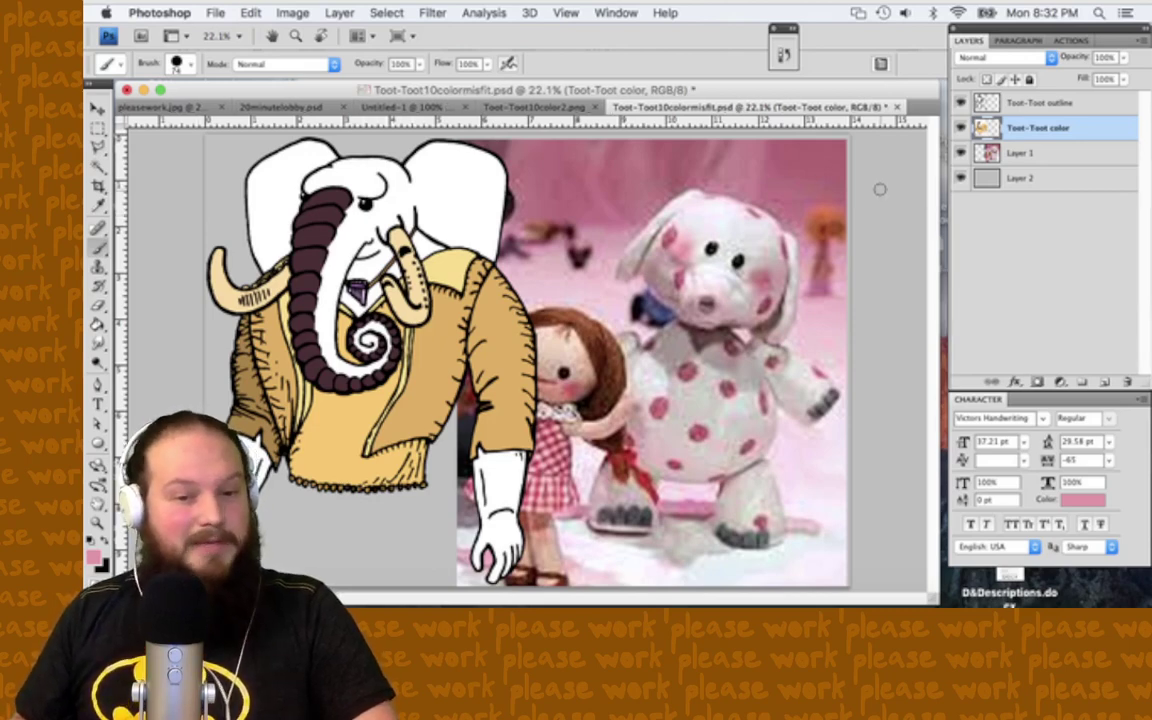
key("super+s")
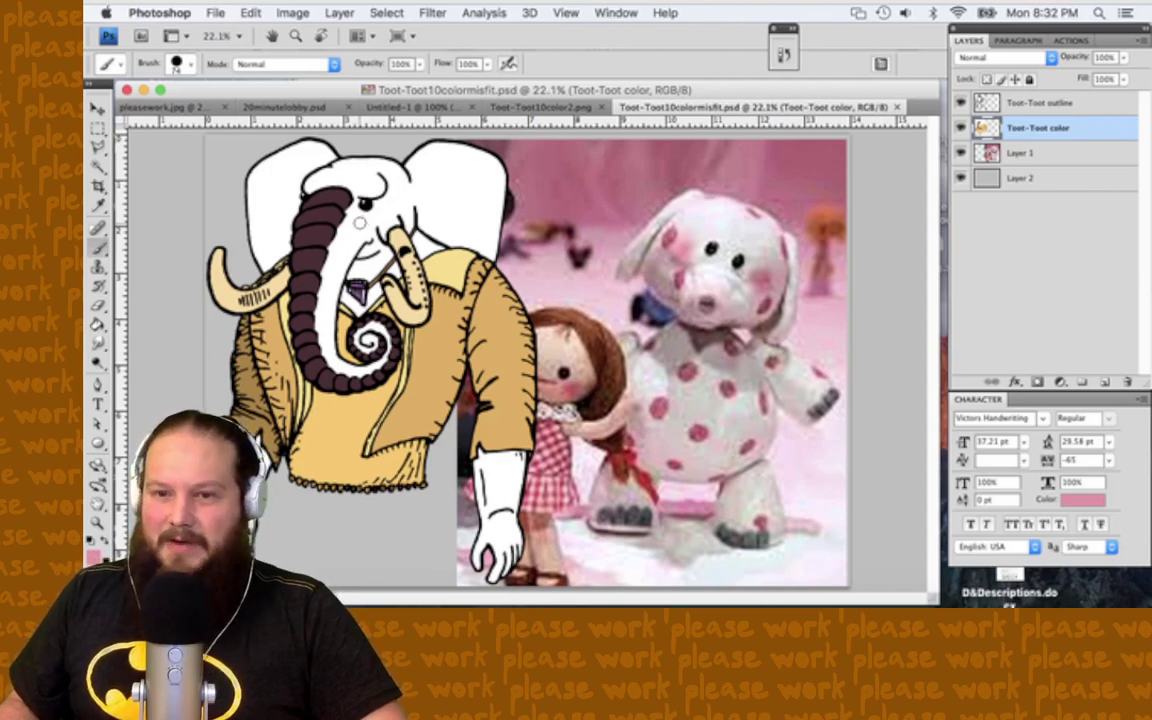
Step: Enlarge the brush's master diameter to 137 px for painting on the elephant character
right_click(358, 222)
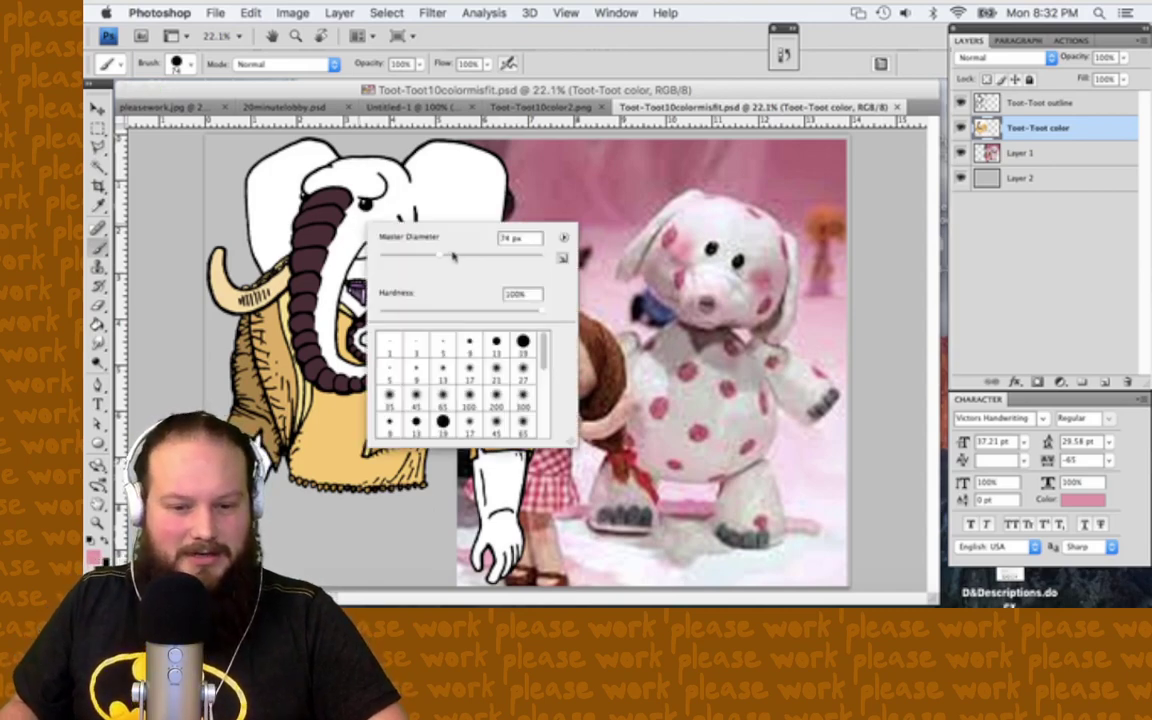
left_click_drag(453, 253, 476, 254)
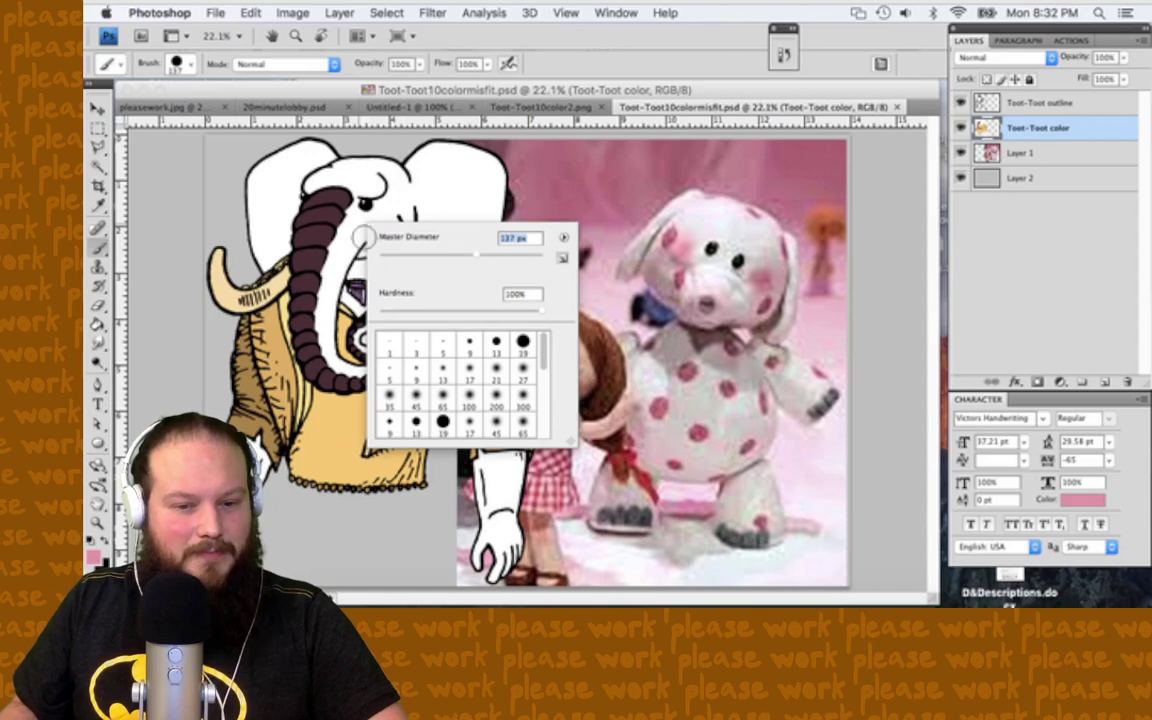
Step: Soften the brush to 22% hardness, enlarge it to 172 px, and dab pink blush on the elephant's cheek
left_click(446, 313)
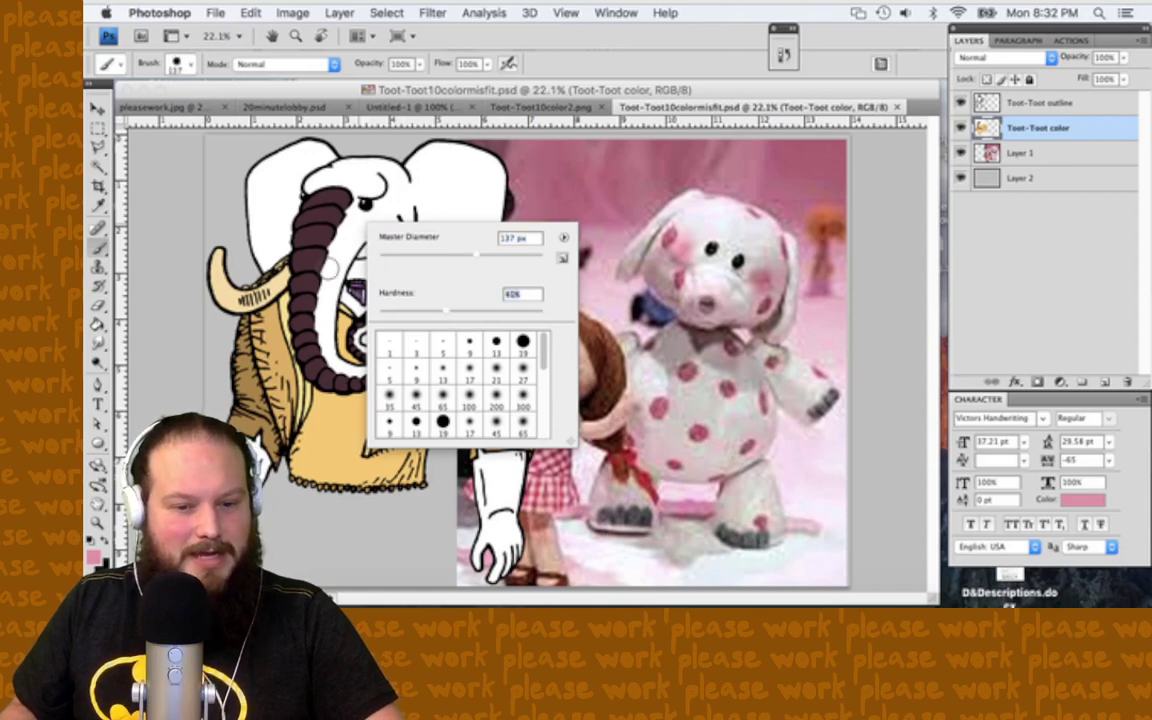
key("Return")
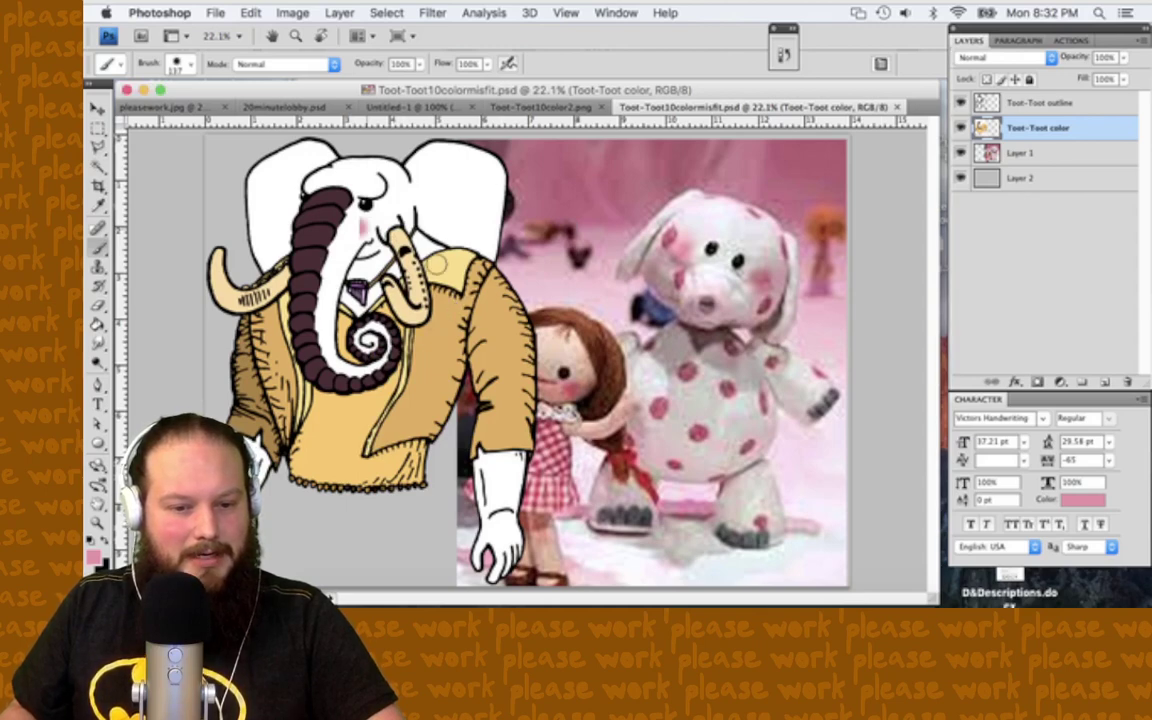
left_click(362, 228)
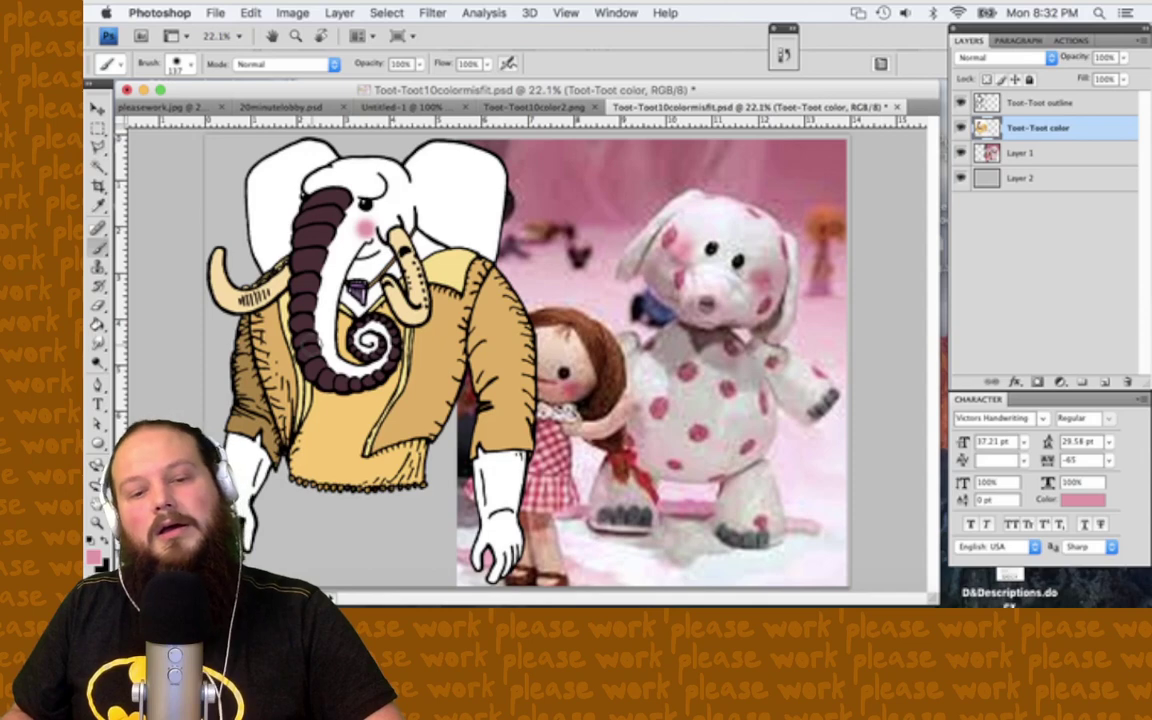
key("super+z")
right_click(375, 226)
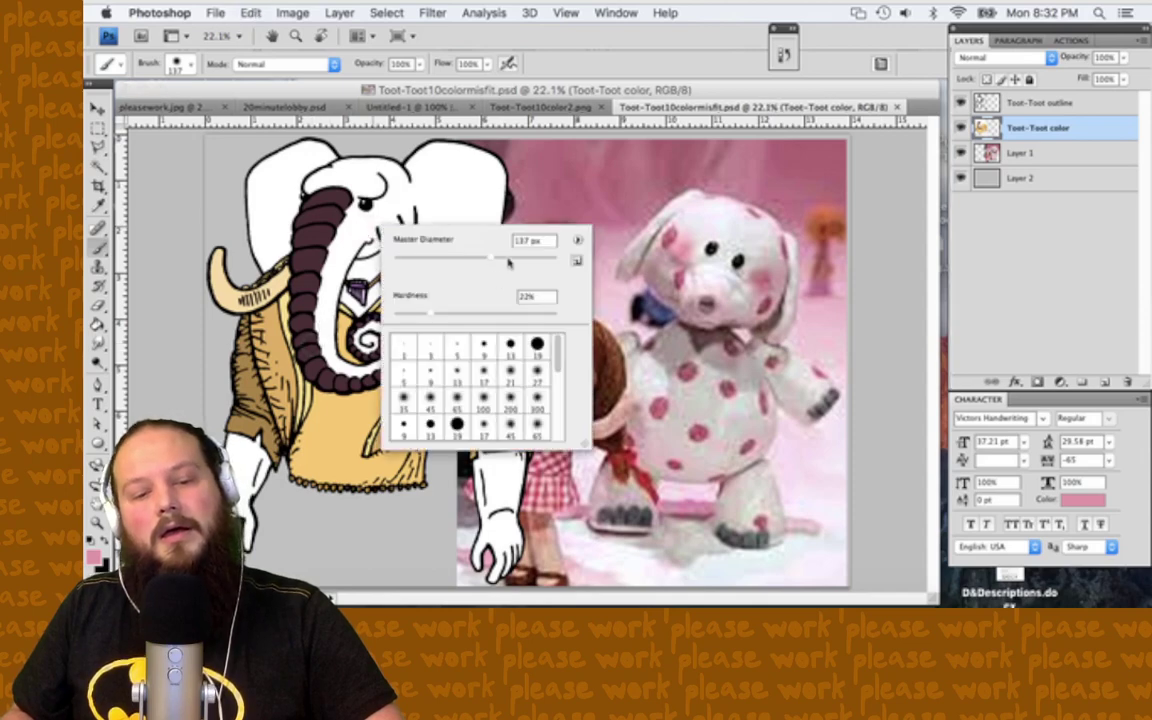
key("Return")
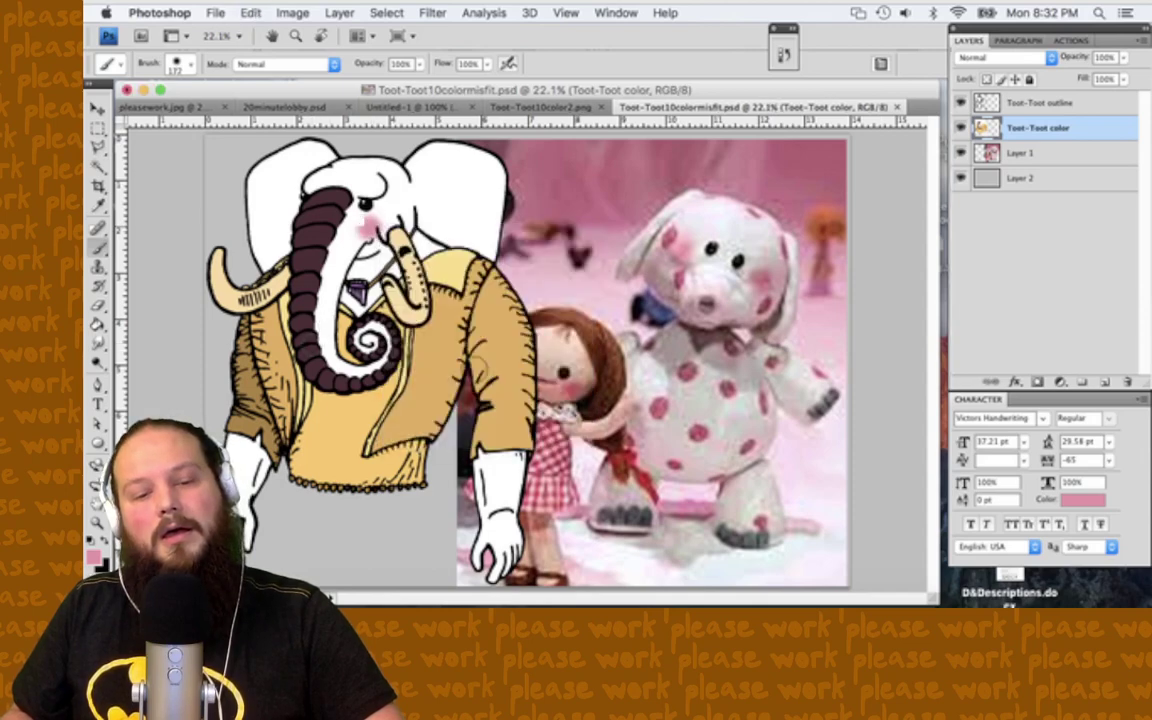
left_click(368, 222)
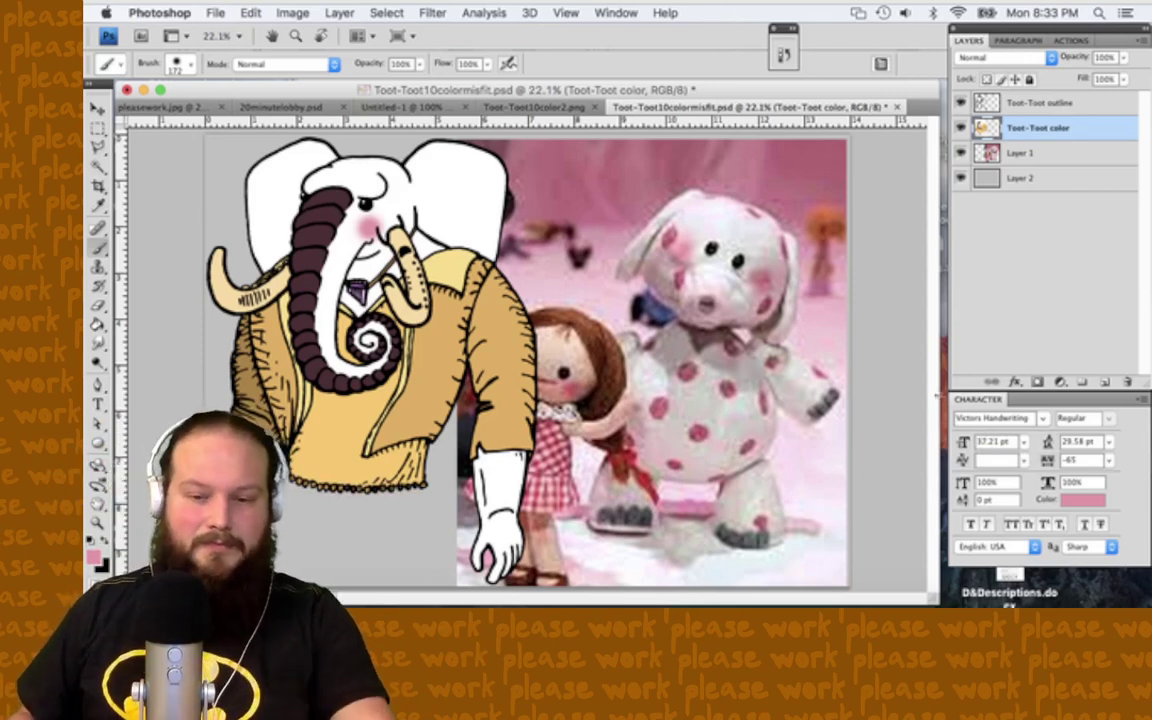
Step: Sample the dark pink of a spot on the reference elephant's head as the brush color
key("i")
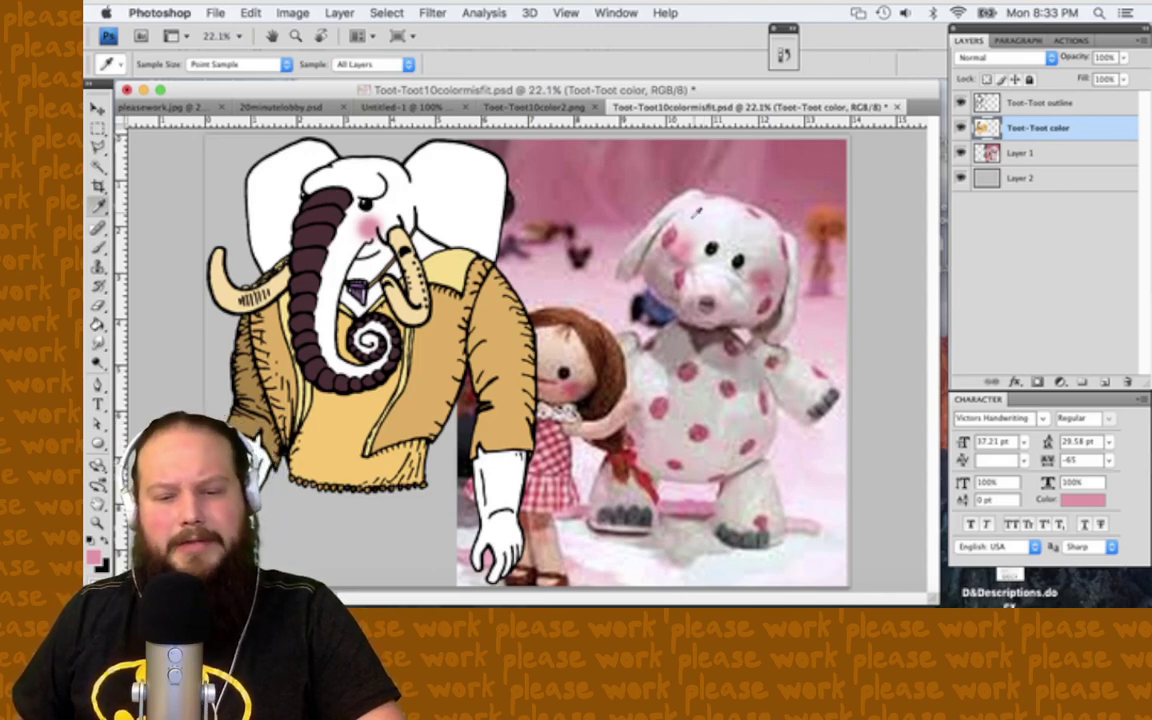
left_click(670, 236)
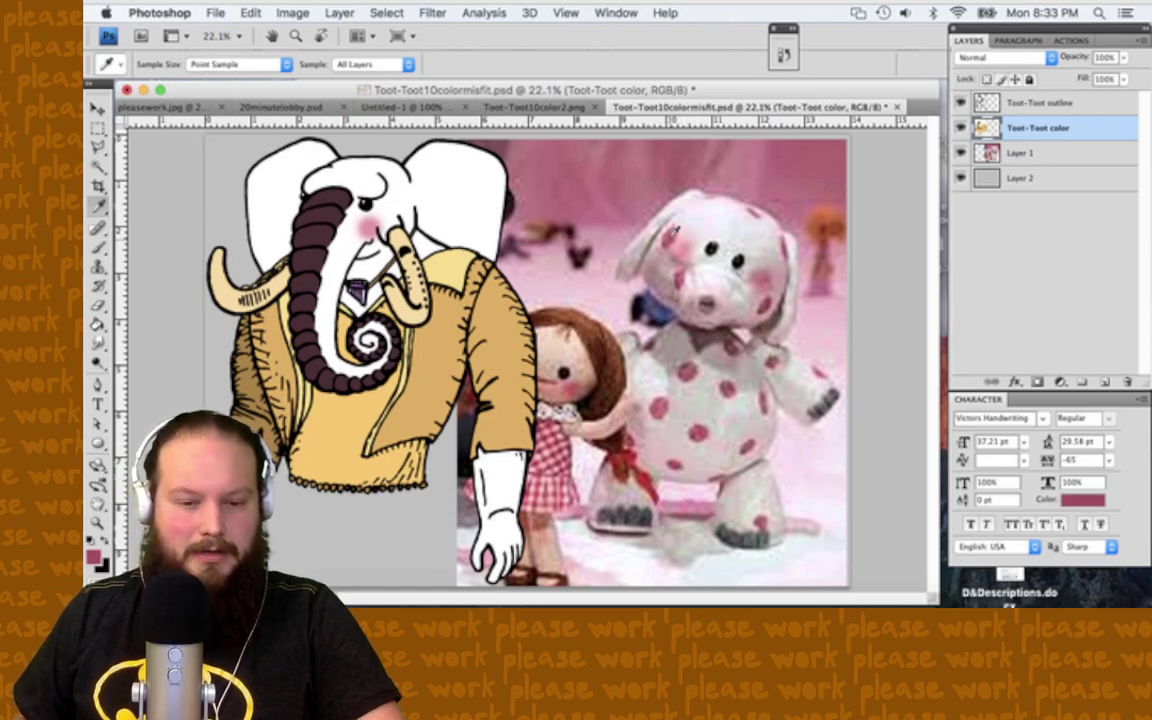
key("b")
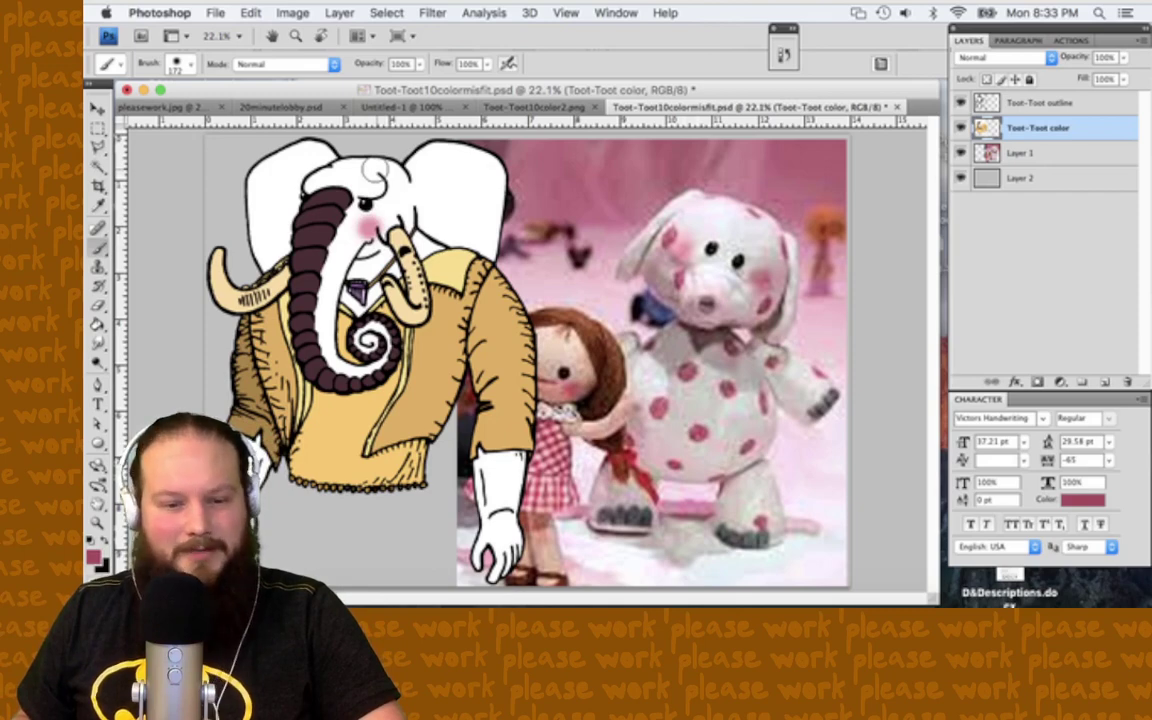
Step: Reduce the brush to 43 px with a fully hard edge and save the document
right_click(375, 172)
left_click_drag(437, 192, 427, 190)
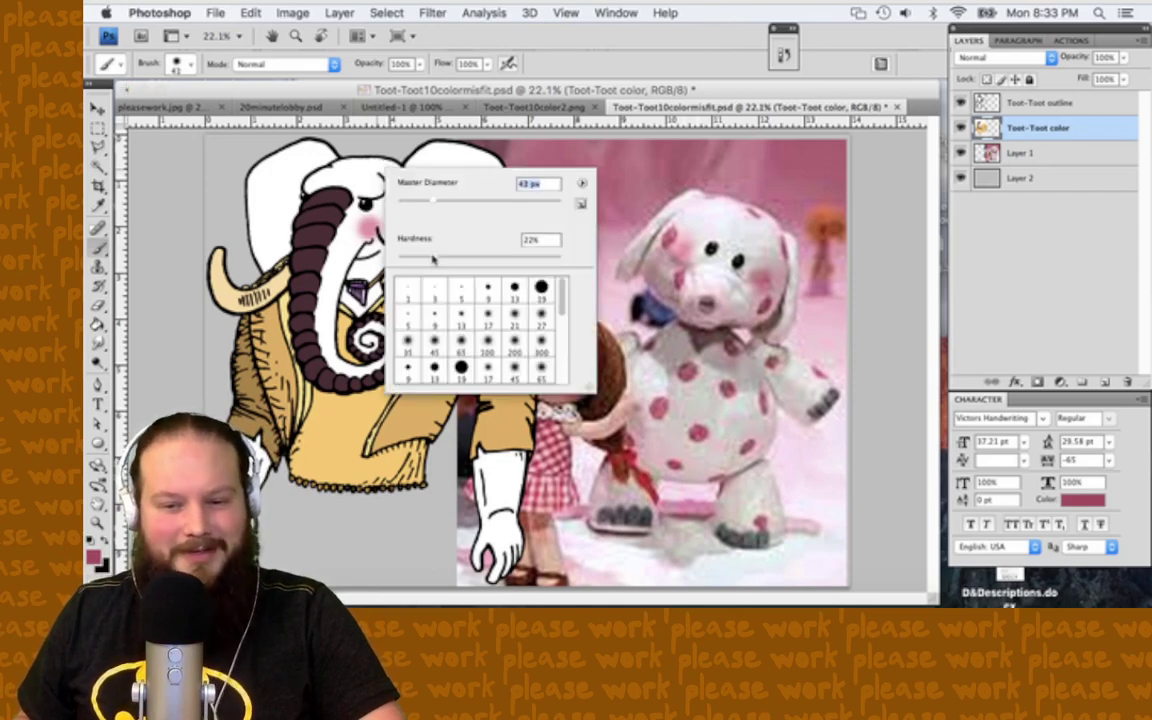
left_click_drag(433, 257, 862, 250)
key("Return")
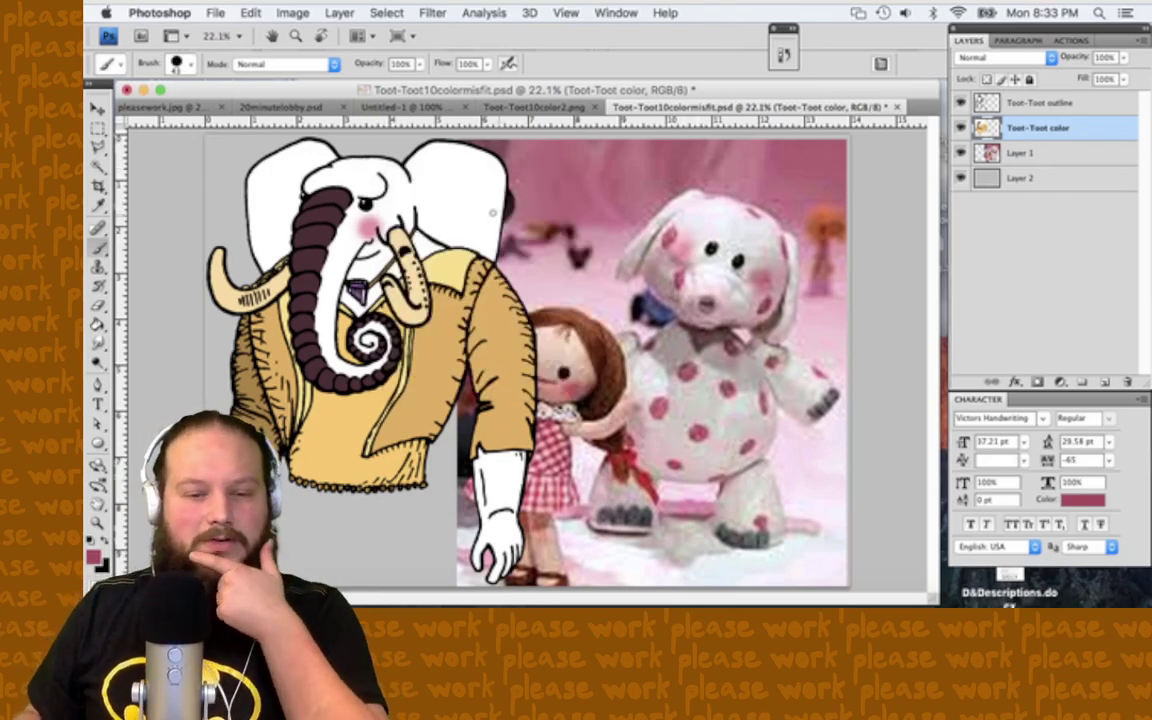
key("super+s")
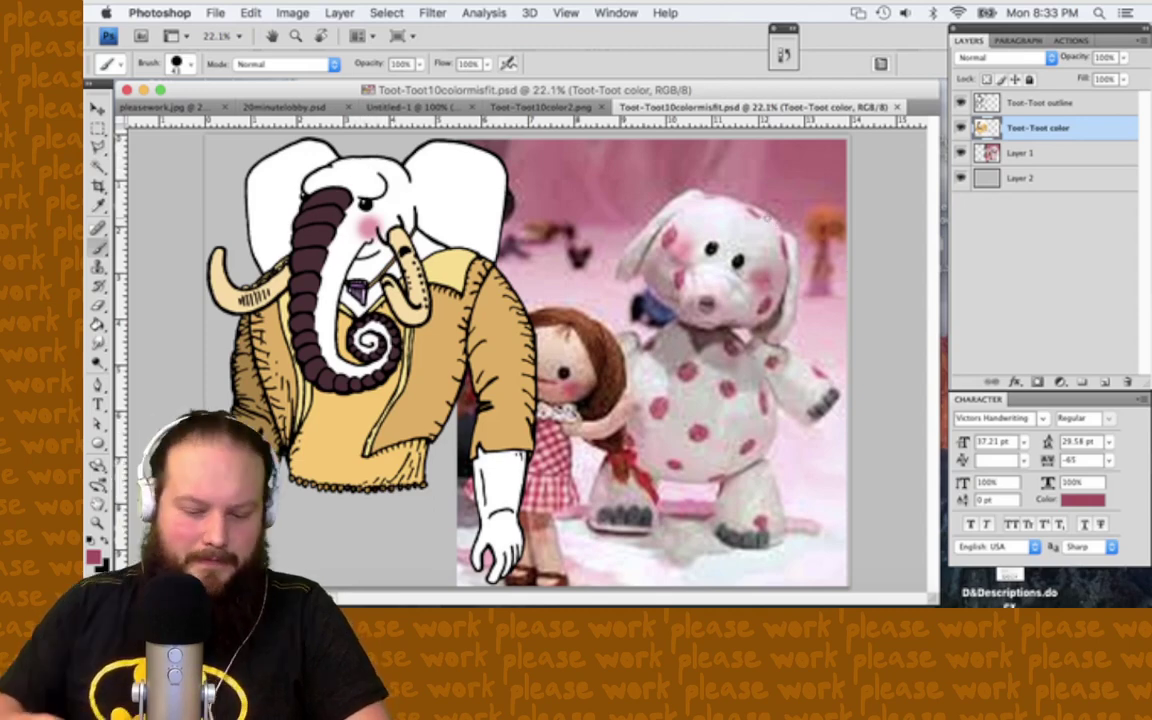
key("super+shift+n")
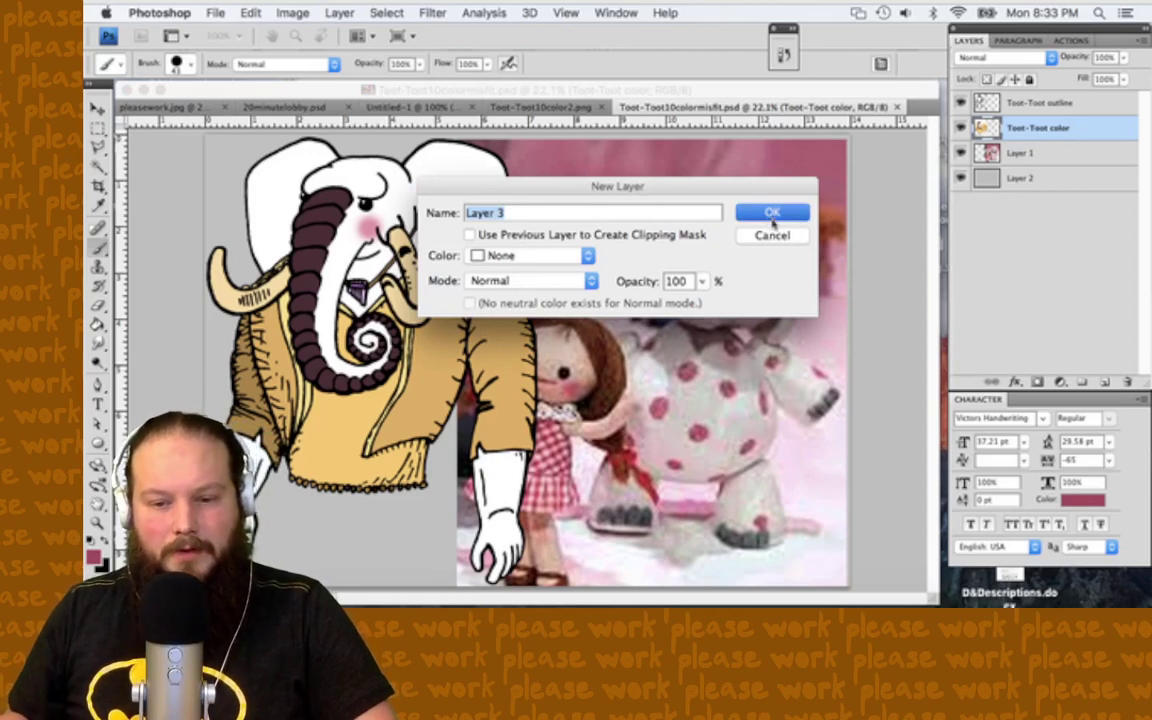
left_click(772, 214)
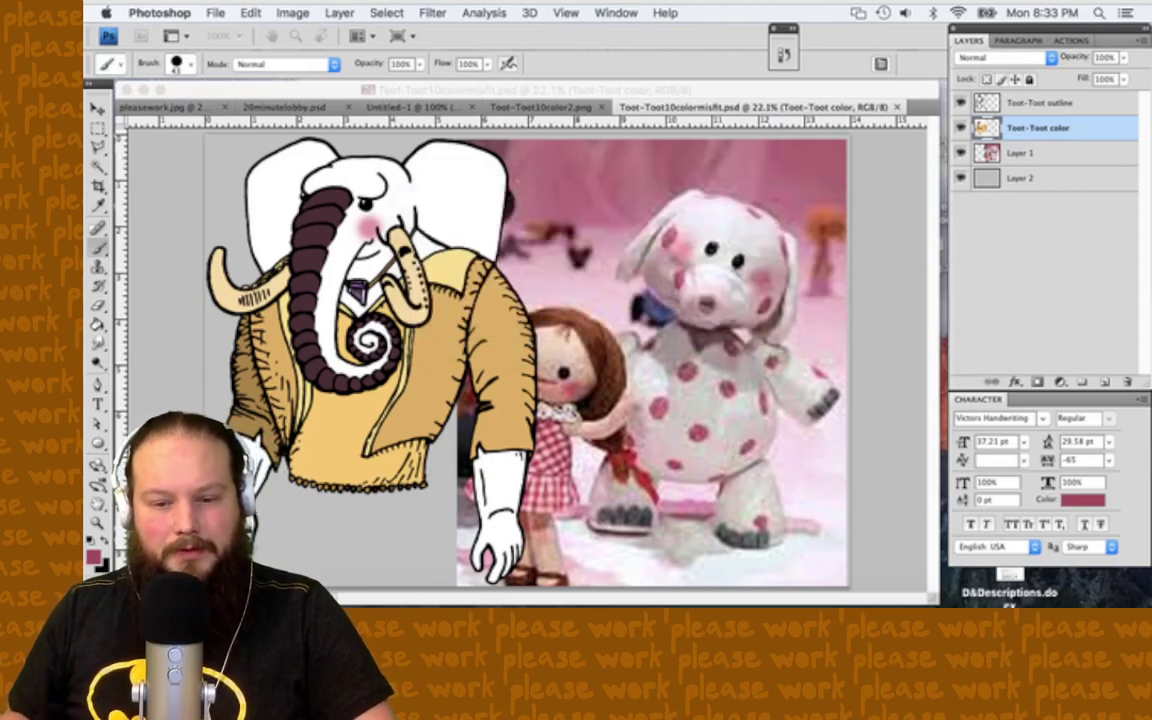
left_click_drag(689, 204, 762, 227)
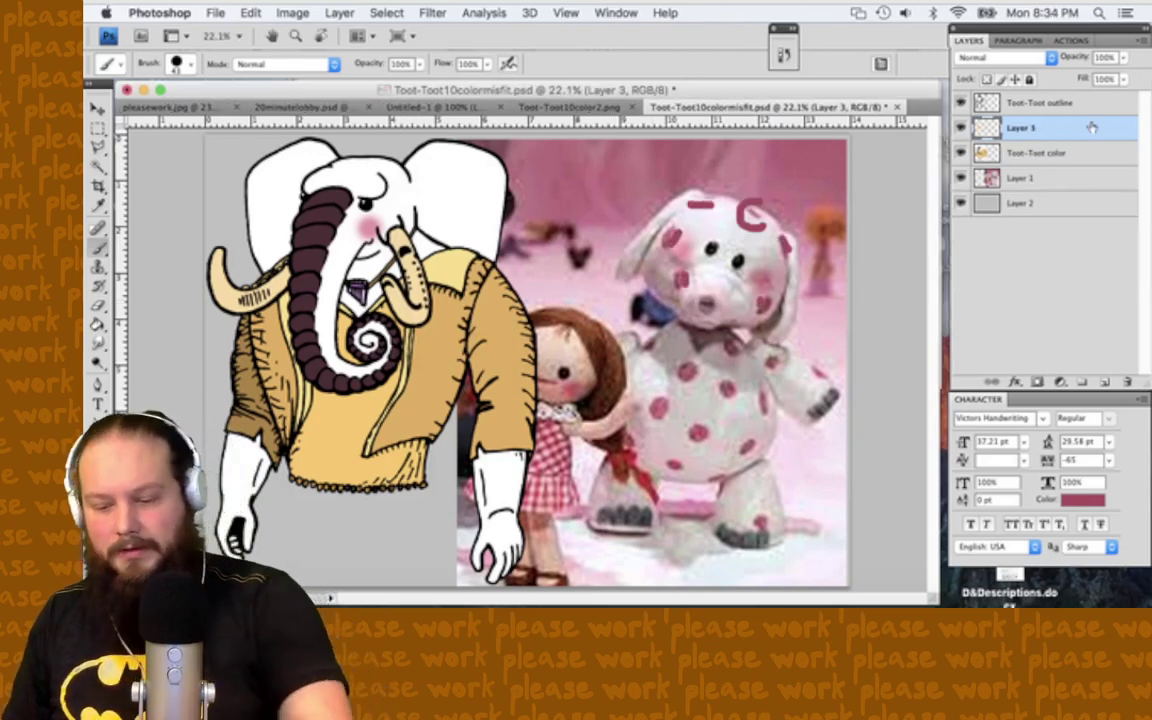
left_click_drag(1090, 125, 1127, 382)
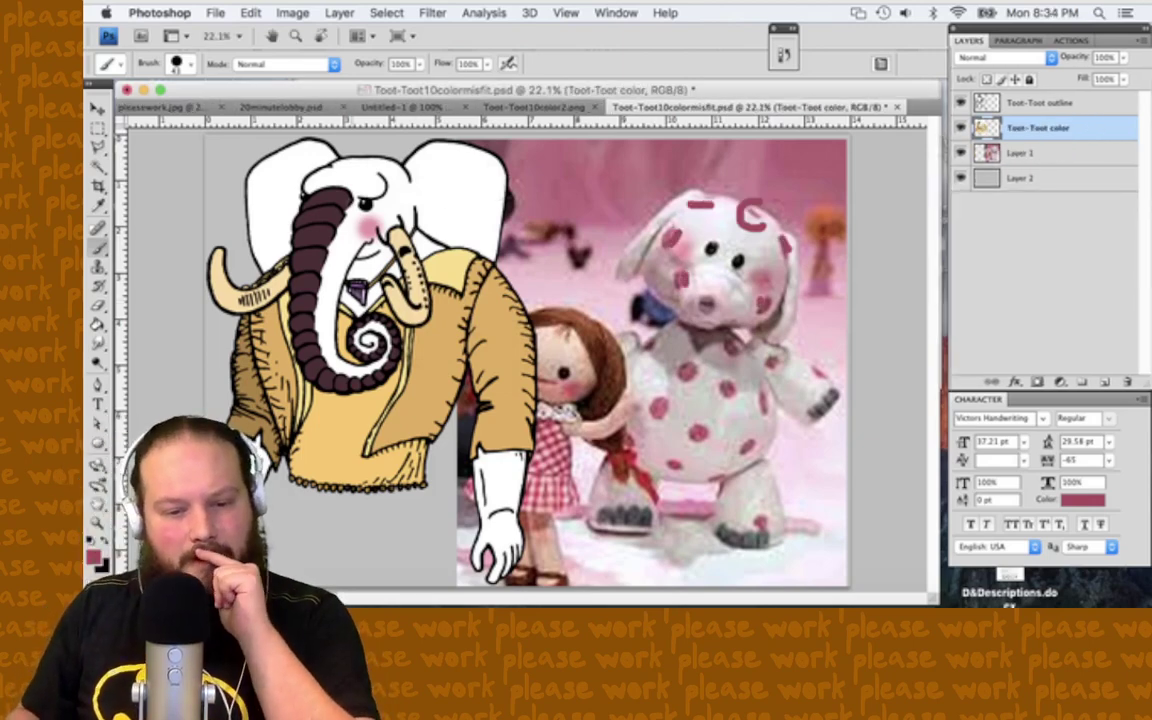
Step: Dab dark pink polka dots over the drawn elephant's head, sleeves, jacket, sweater and forearm on the Toot-Toot color layer
left_click(368, 165)
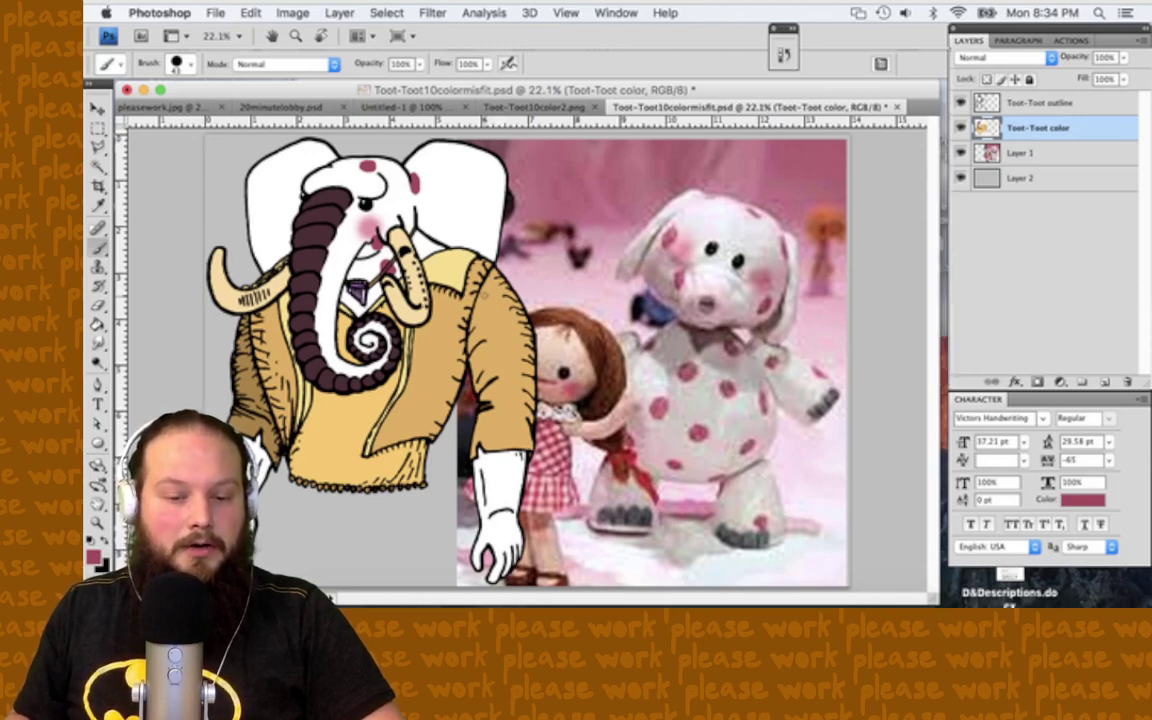
left_click(479, 293)
left_click(521, 466)
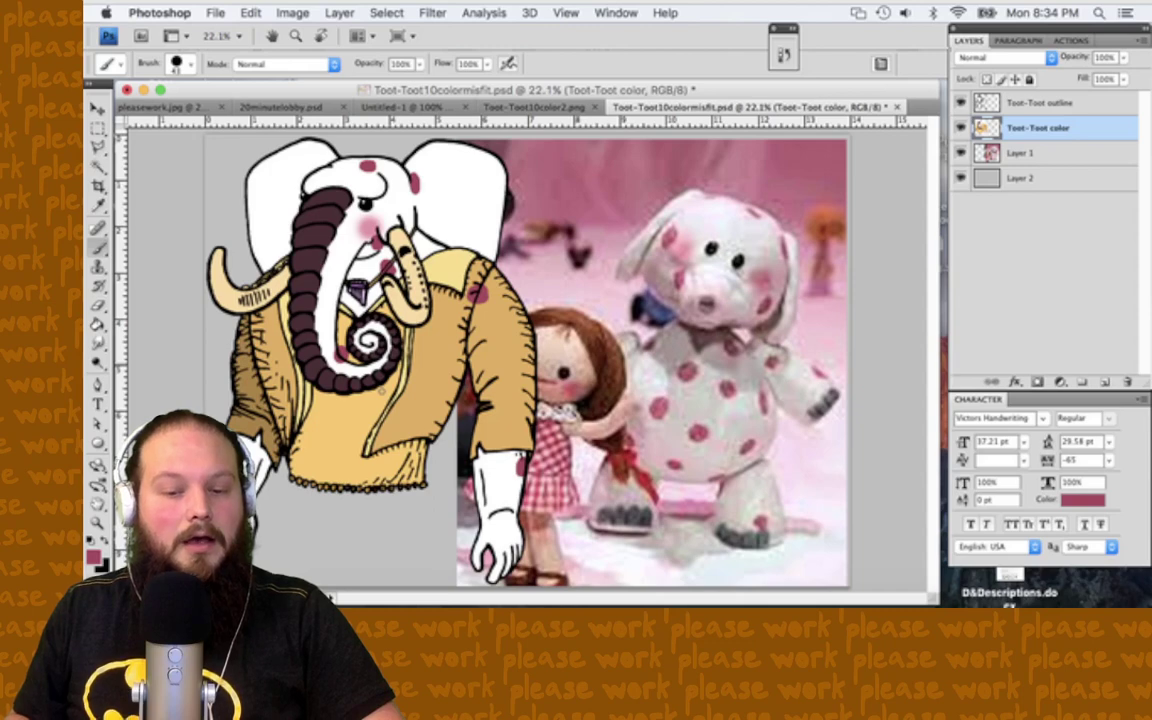
left_click(385, 389)
left_click(438, 364)
left_click(413, 440)
left_click(375, 487)
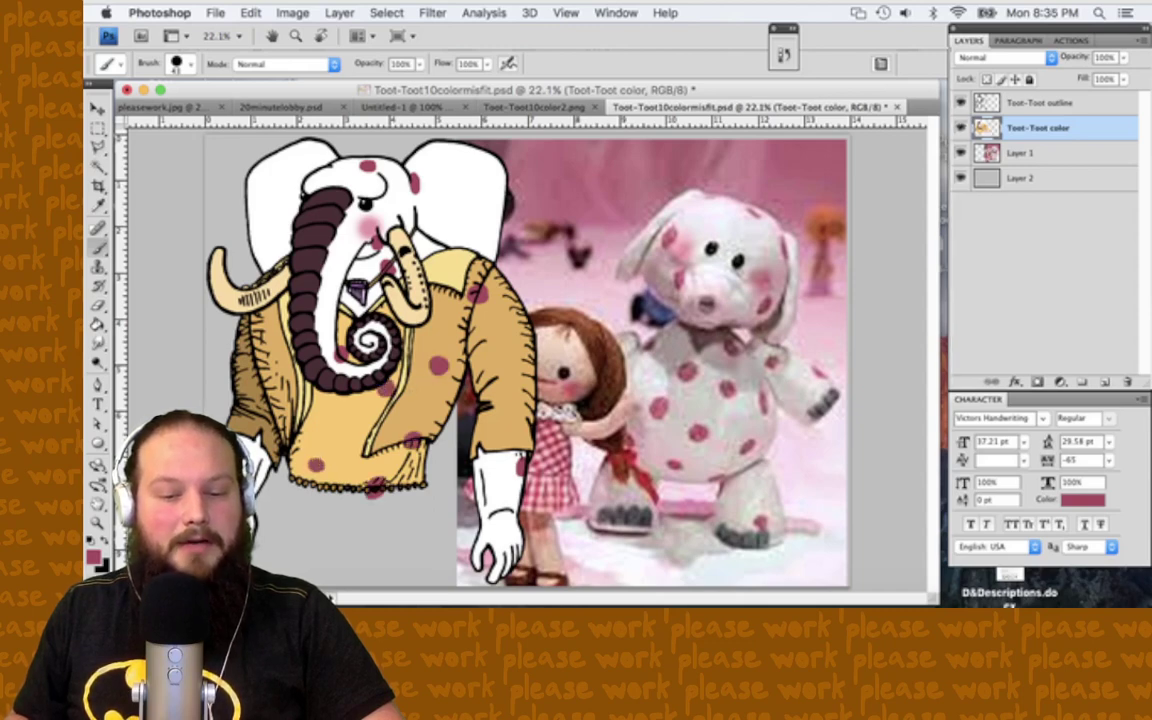
left_click(315, 464)
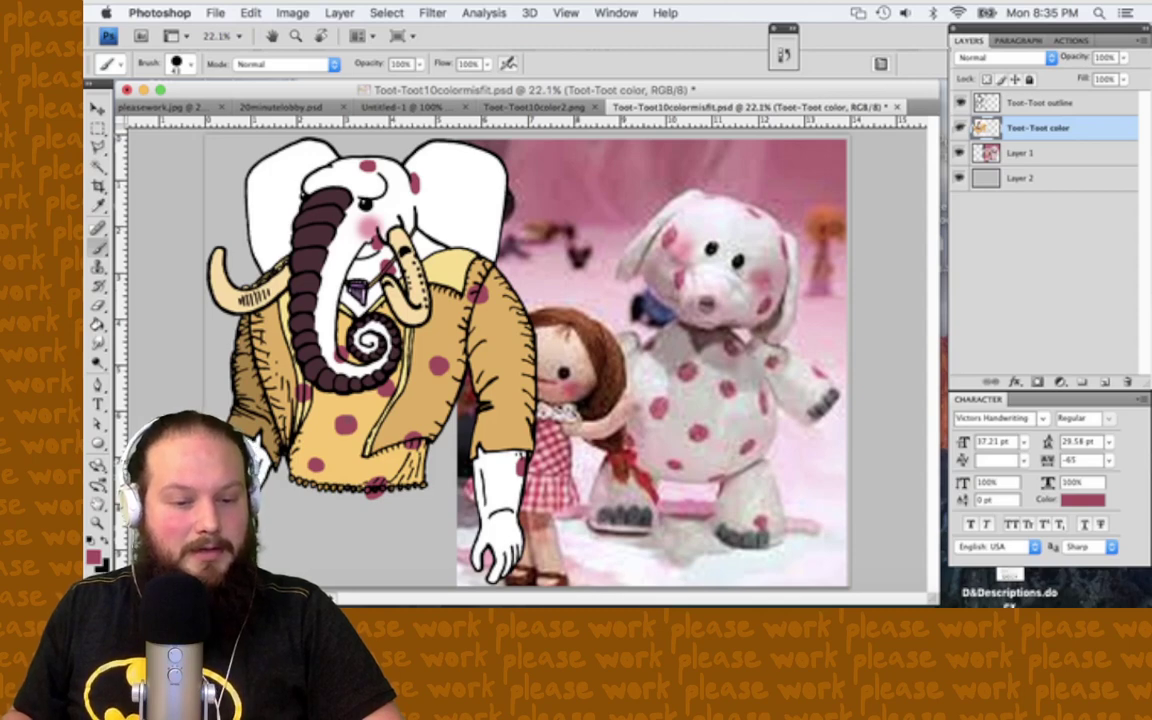
left_click(243, 285)
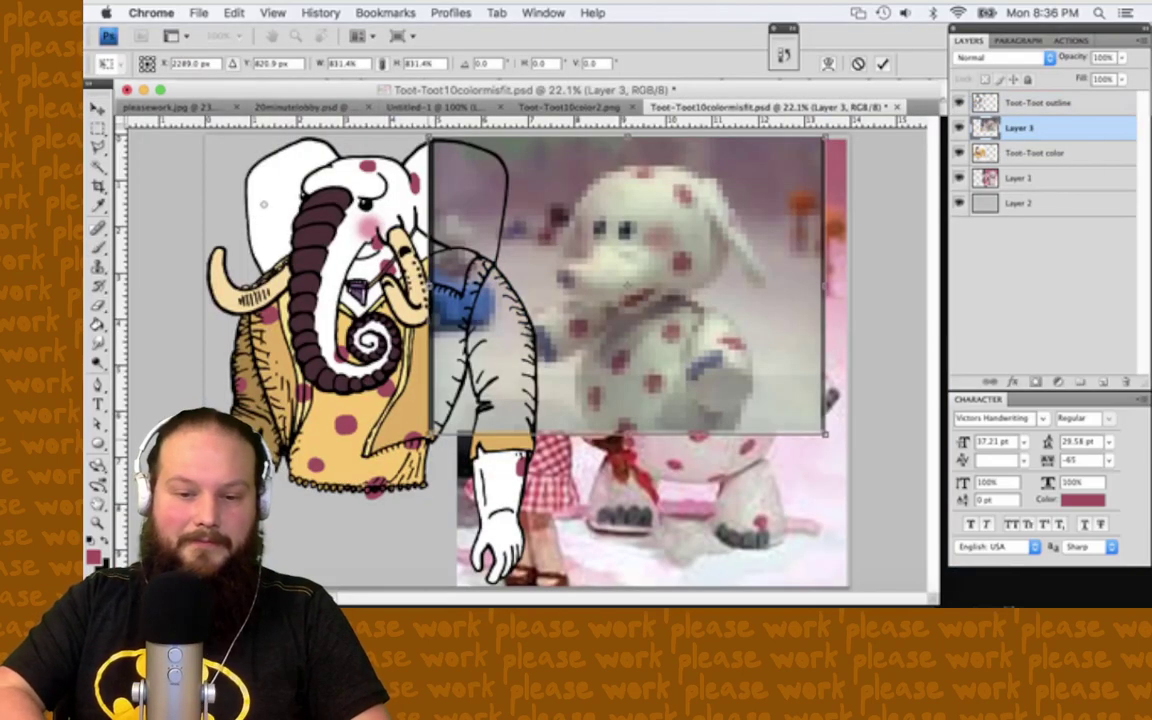
Step: Apply the 831.4% enlargement of the second reference photo and move its layer below Toot-Toot color
key("Return")
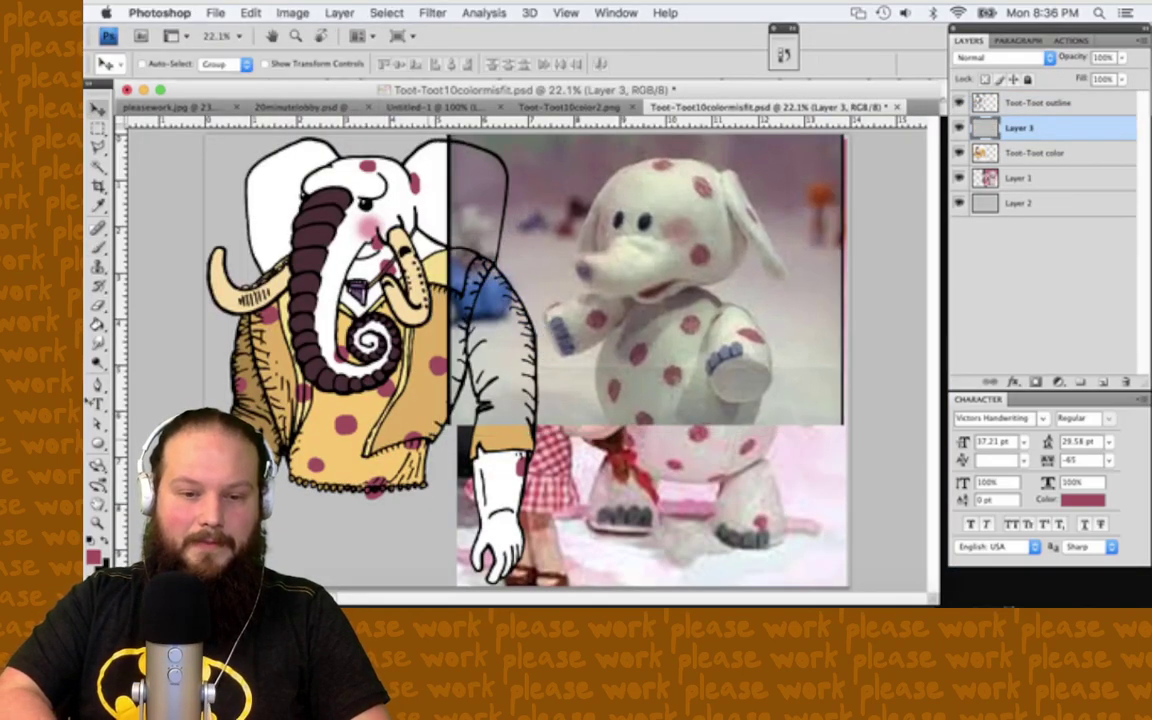
key("ctrl+z")
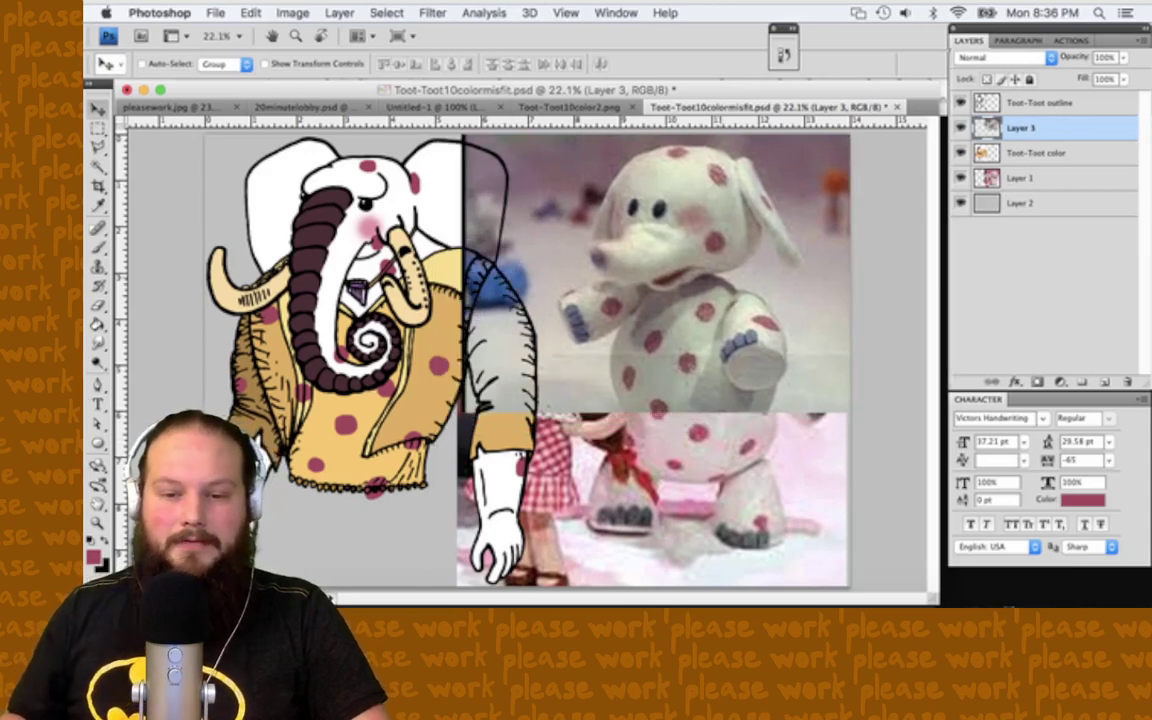
key("ctrl+z")
mouse_move(1045, 128)
left_mouse_down()
mouse_move(1072, 182)
mouse_move(1075, 143)
left_mouse_up()
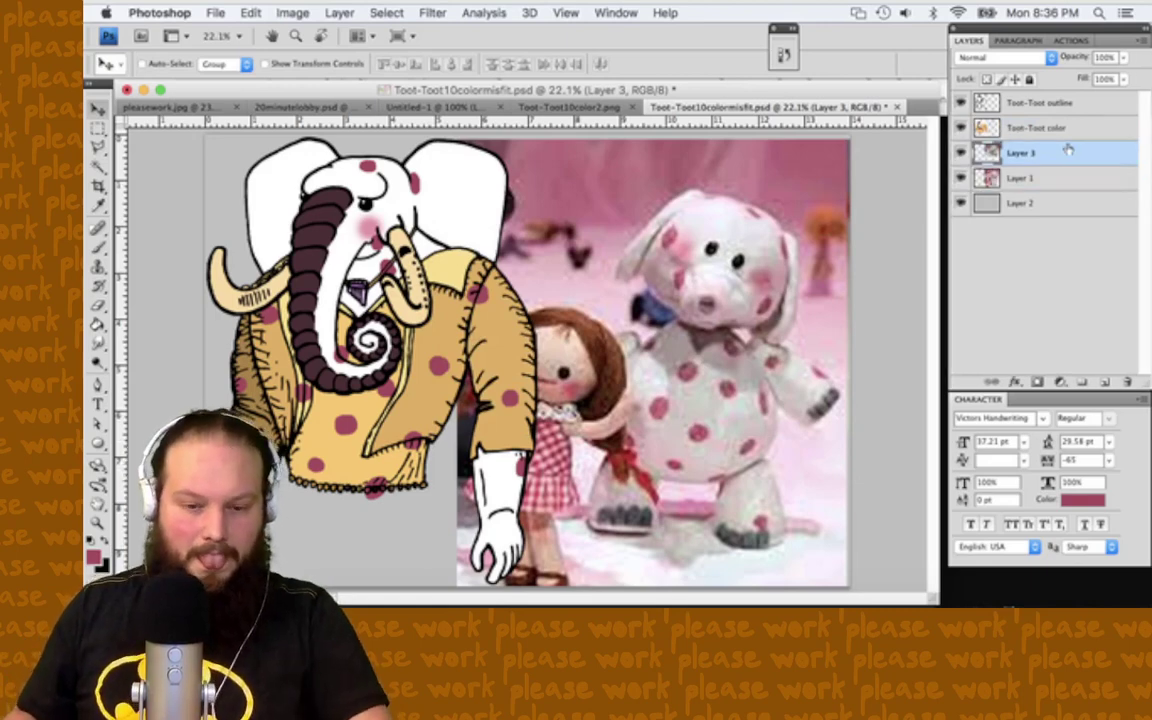
Step: Return to the Toot-Toot color layer with the brush and dab dark pink spots on both ears
key("b")
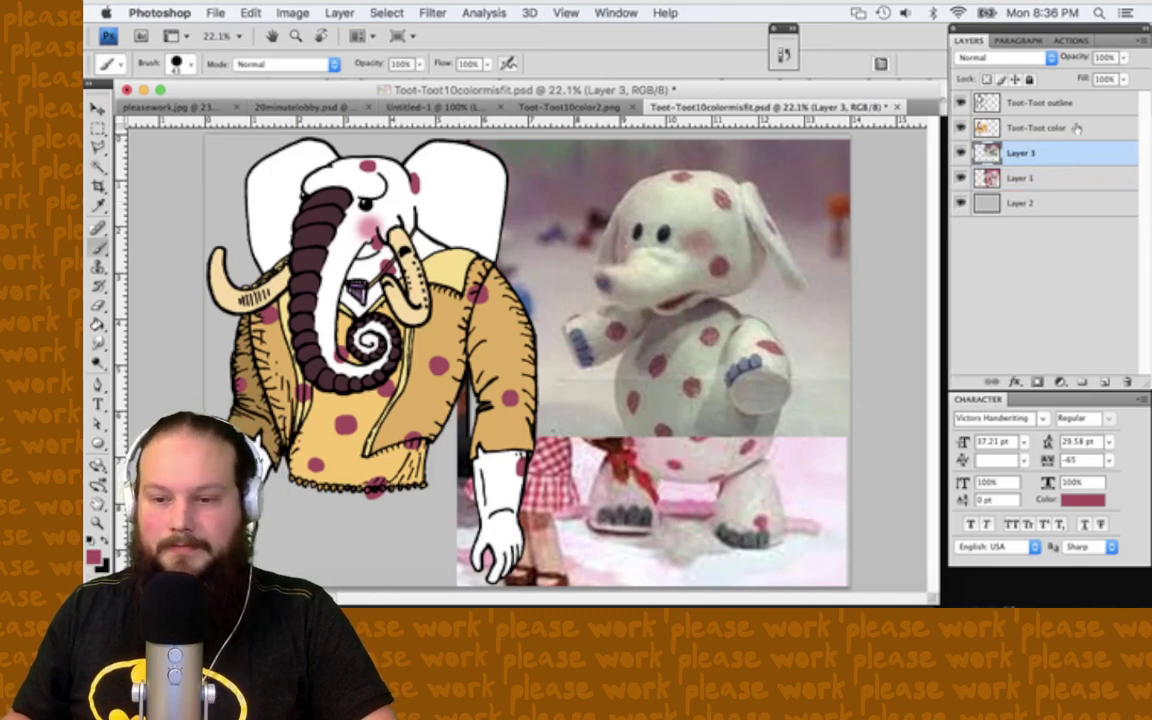
key("alt+bracketright")
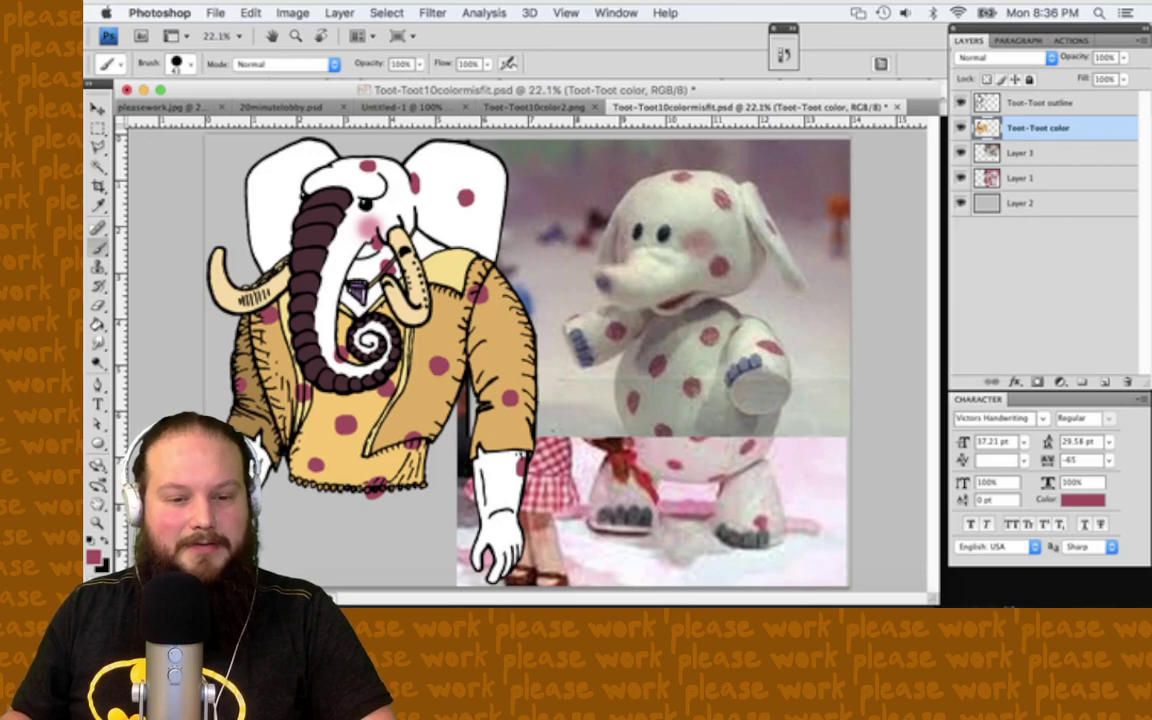
left_click(262, 170)
left_click(264, 236)
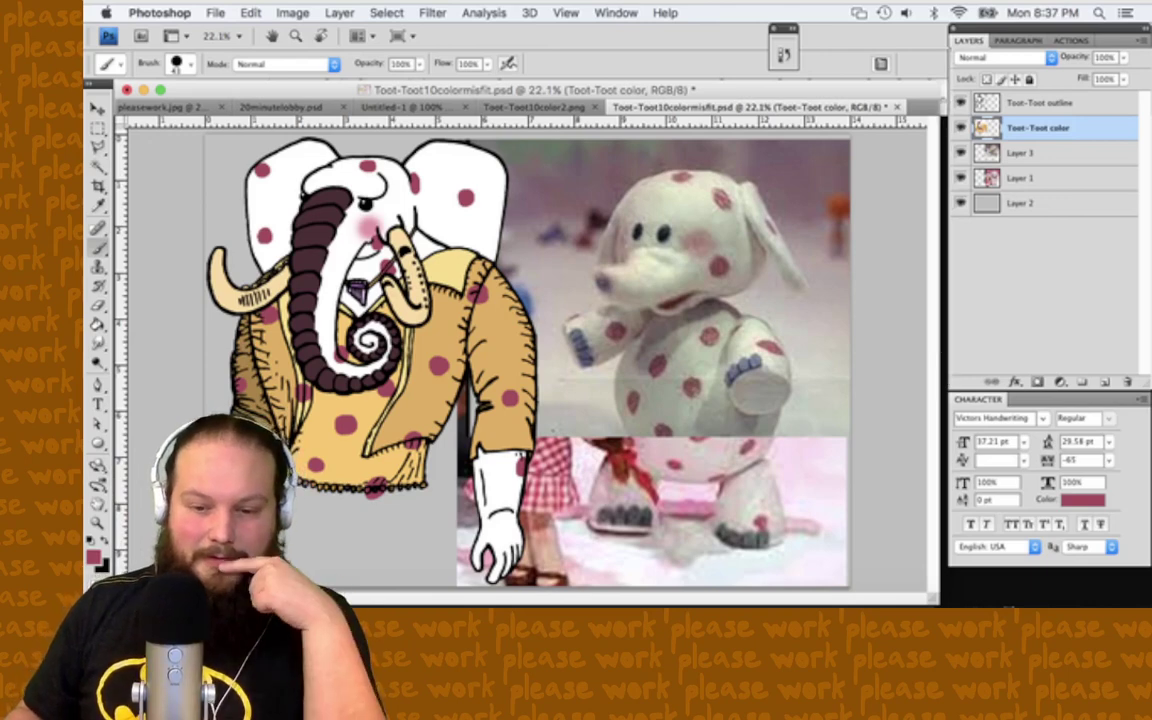
Step: Sample a blue-gray from the second reference photo as the brush color
key("i")
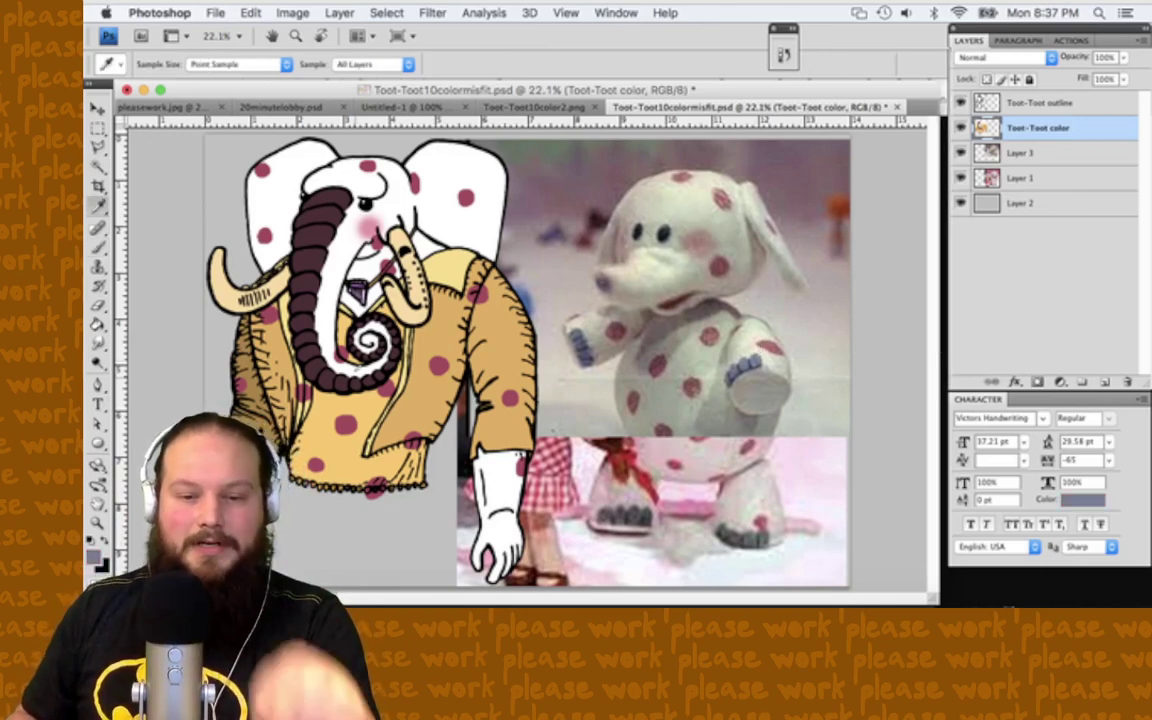
left_click(549, 238)
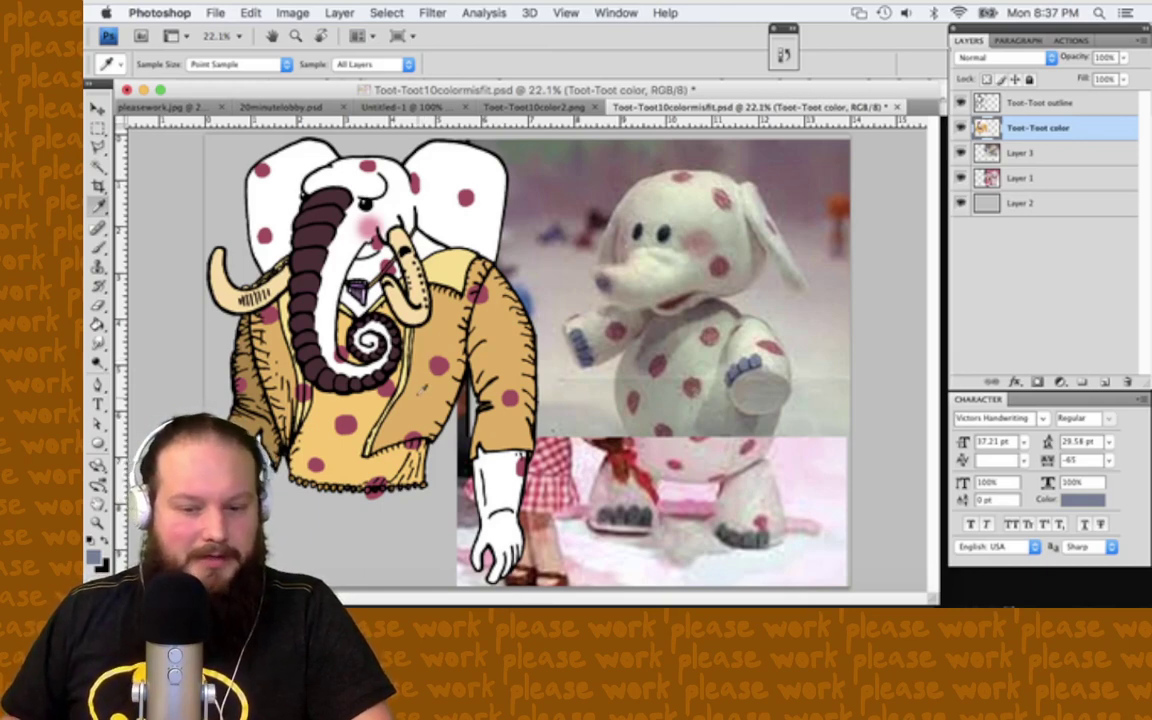
key("b")
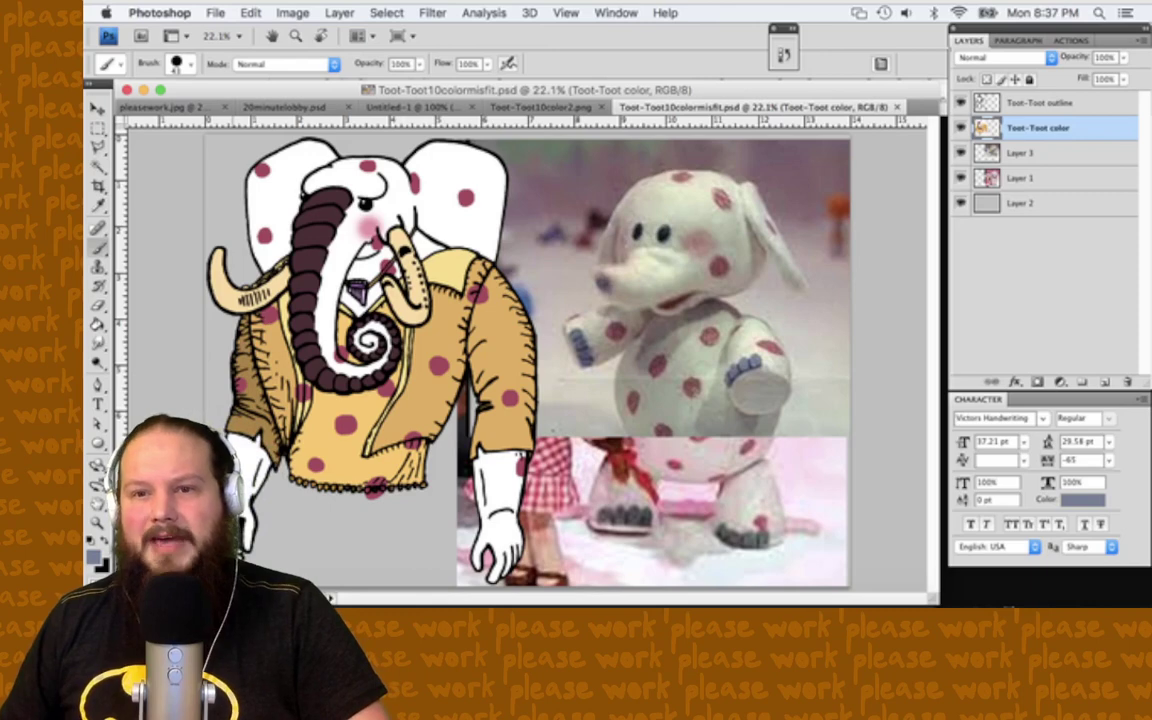
Step: Dab a blue-gray nail on the lowest fingertip of the curled hand, replacing the first dab
scroll(287, 517, "up", 5)
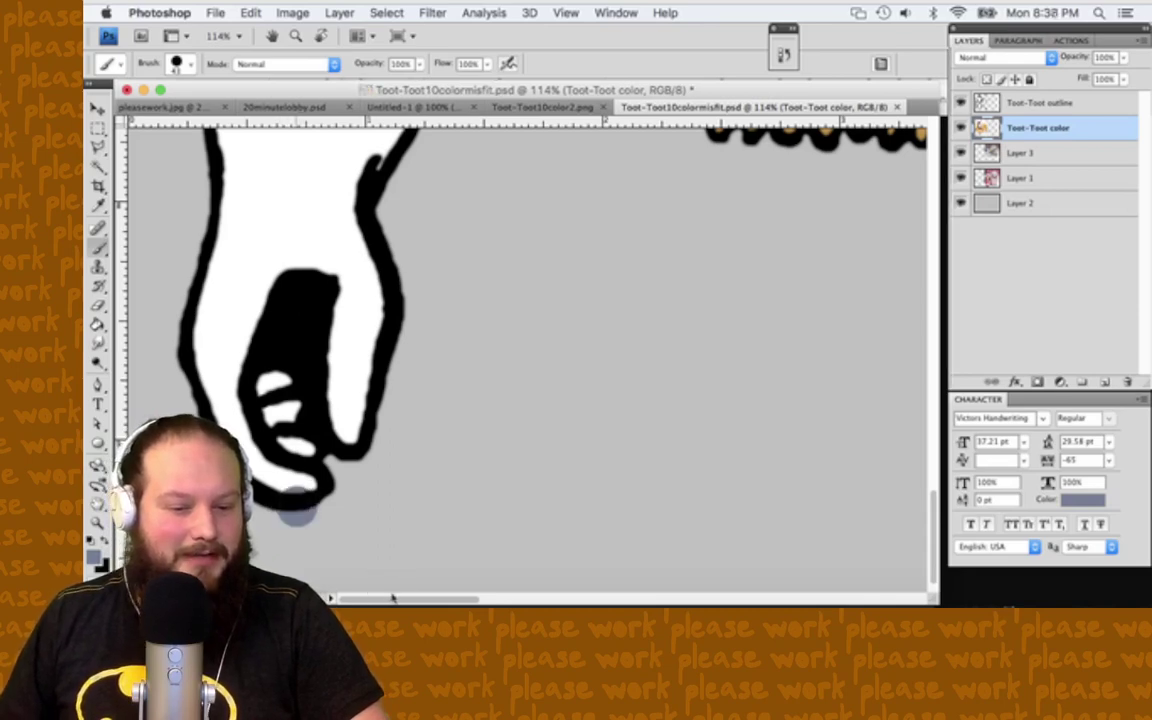
key("super+z")
left_click(290, 503)
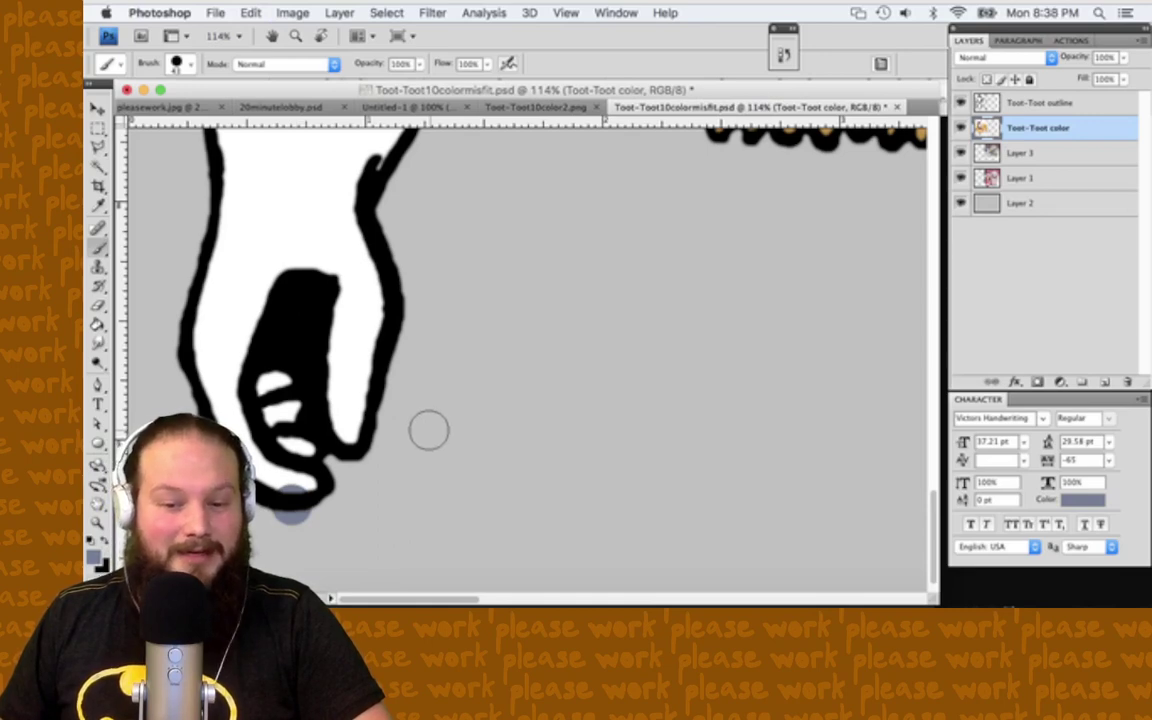
Step: Dab blue-gray nails on three fingertips of the open hand on the Toot-Toot color layer
scroll(429, 430, "down", 10)
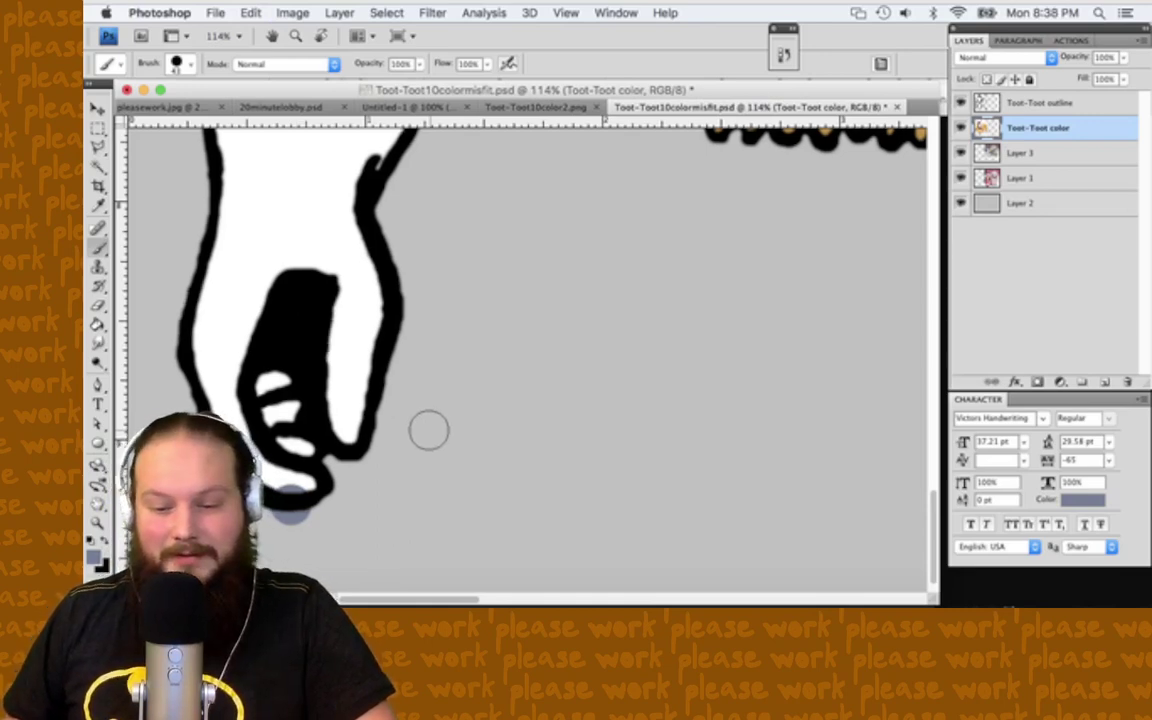
scroll(429, 430, "right", 5)
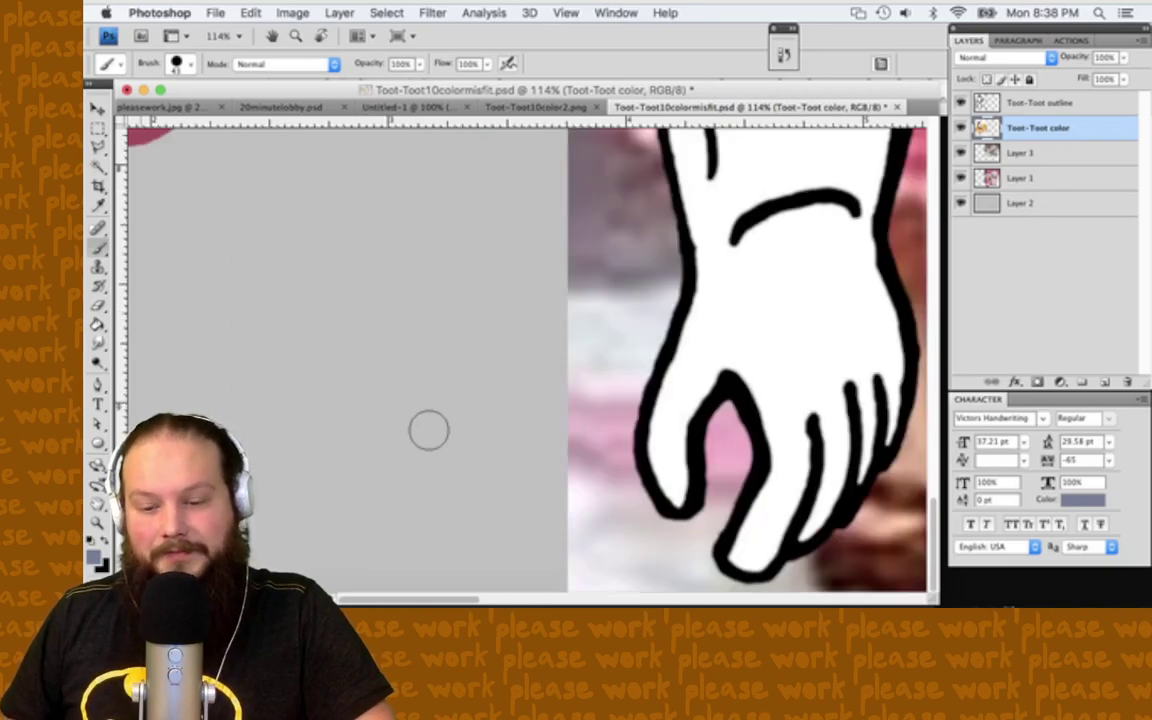
scroll(755, 488, "right", 3)
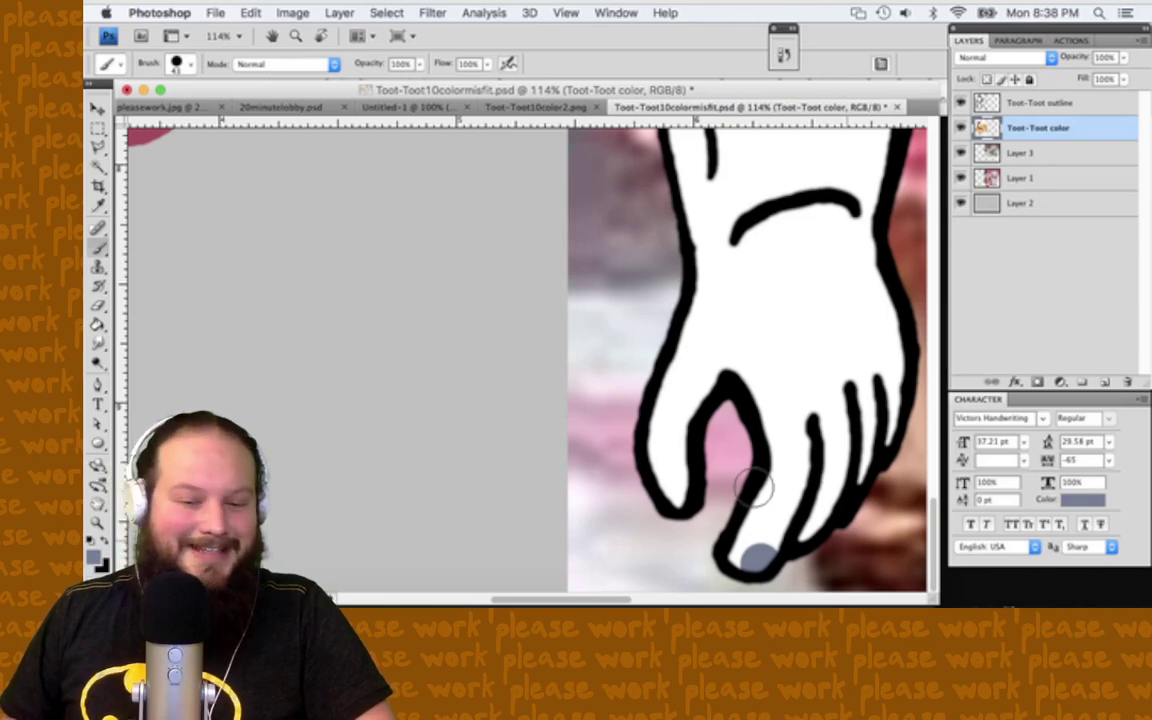
left_click(820, 540)
left_click(875, 490)
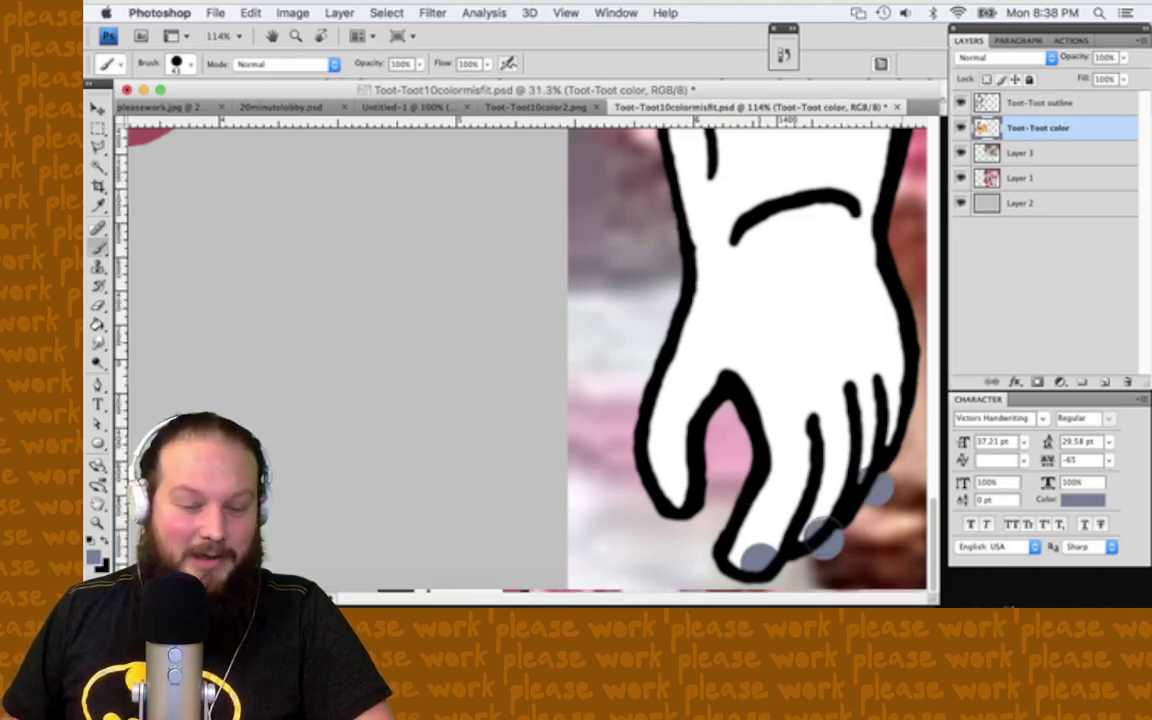
key("super+0")
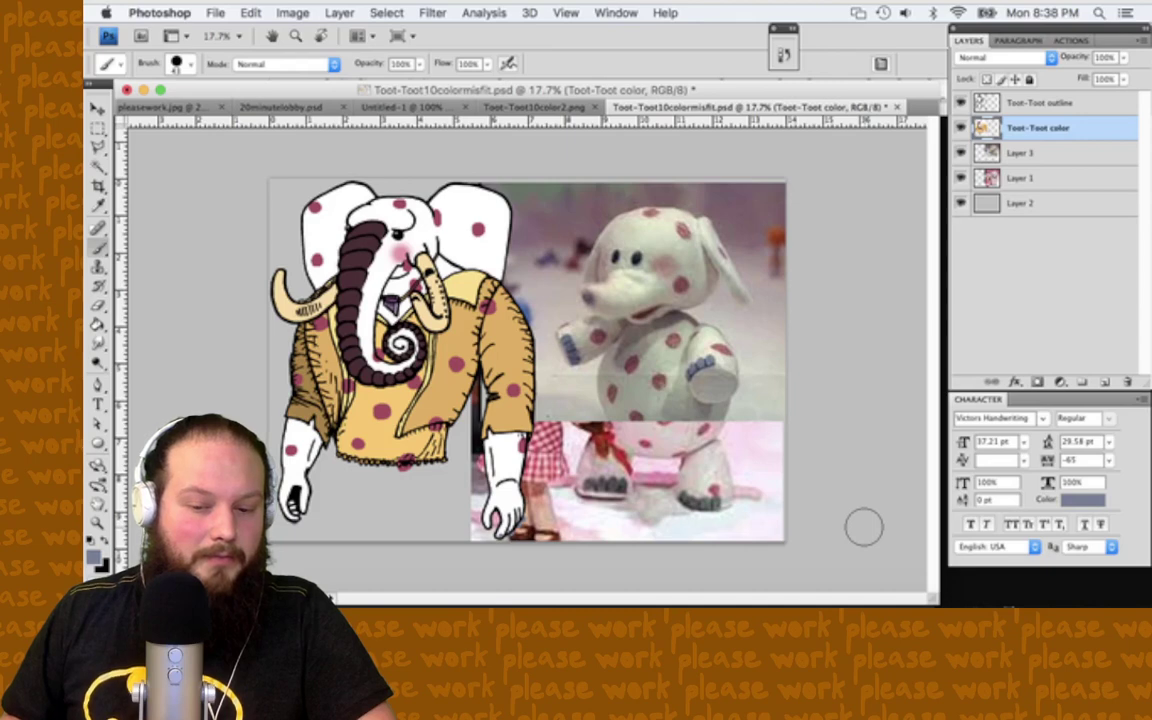
key("super+plus")
key("super+plus")
key("super+plus")
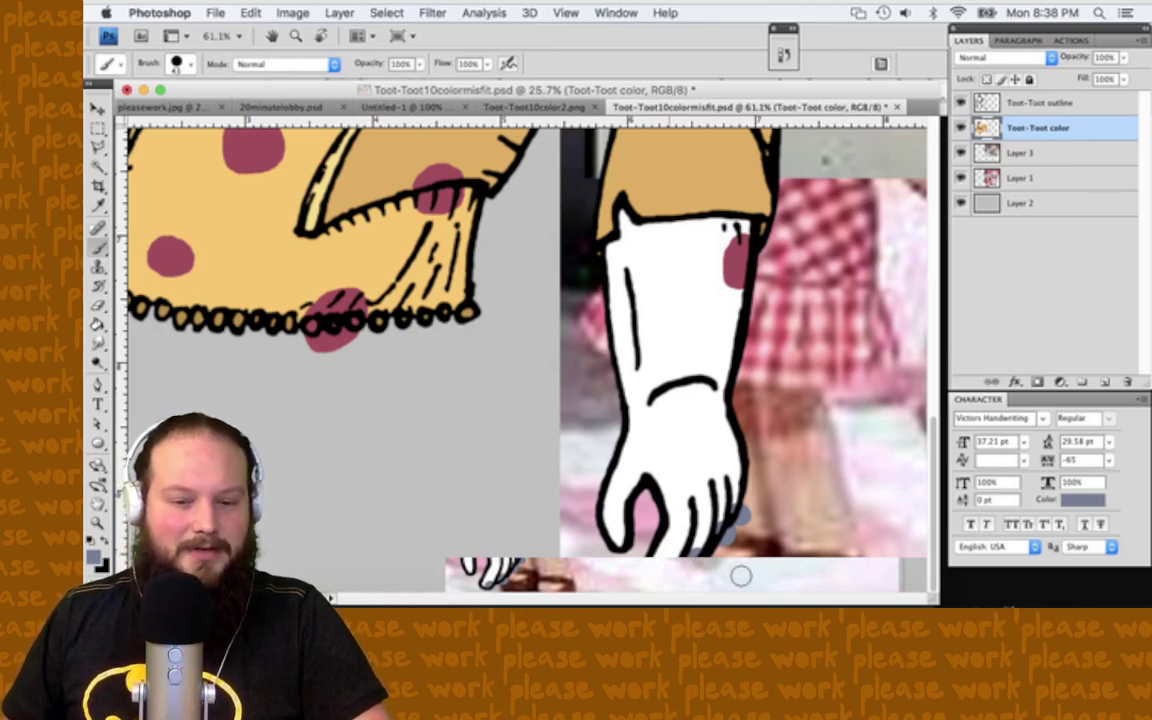
key("super+0")
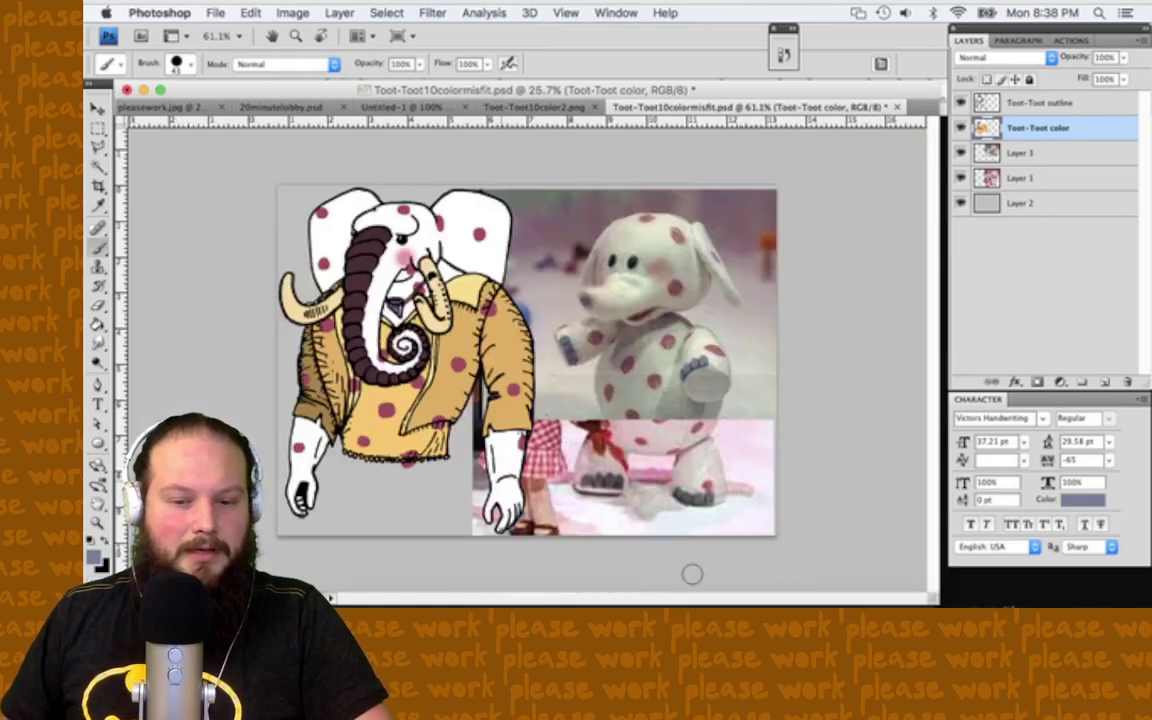
scroll(692, 574, "up", 1)
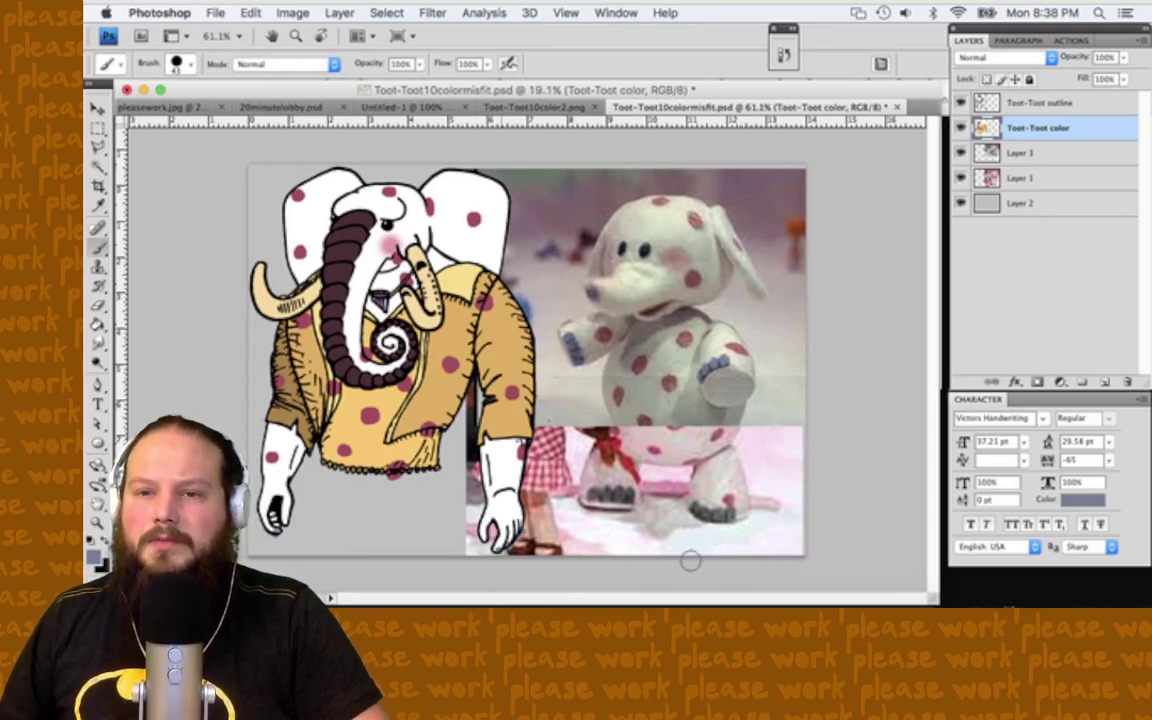
key("i")
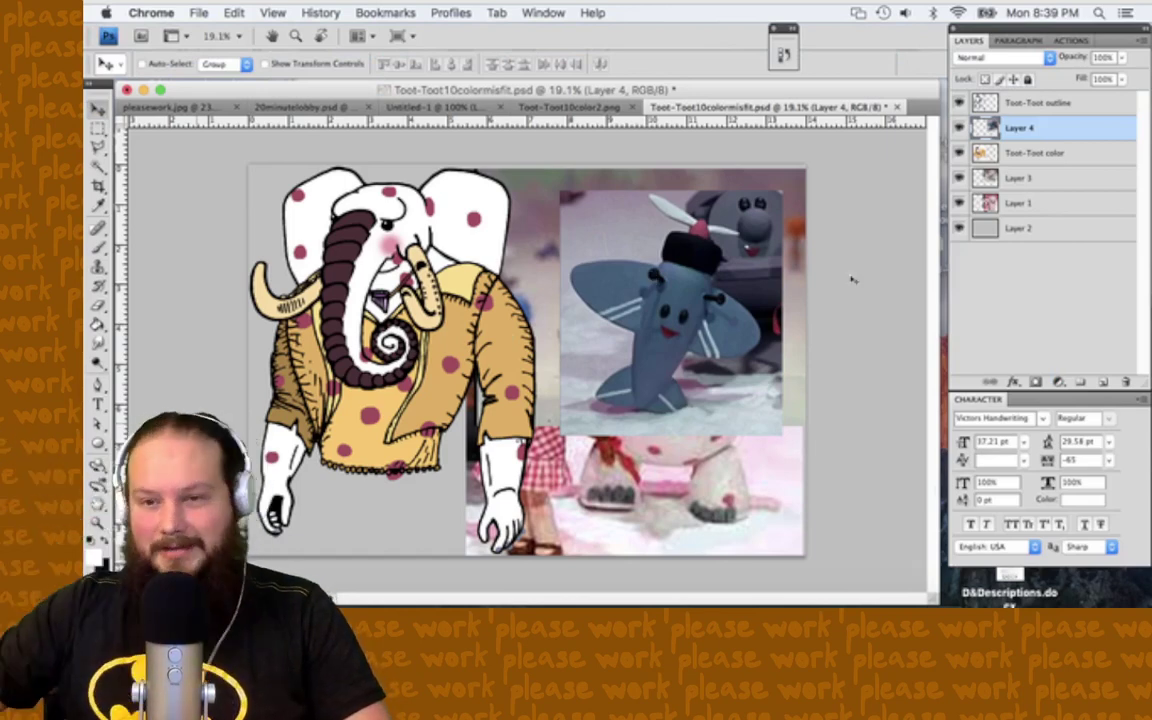
Step: Delete Layer 4 with the pasted blue airplane toy photo
key("Delete")
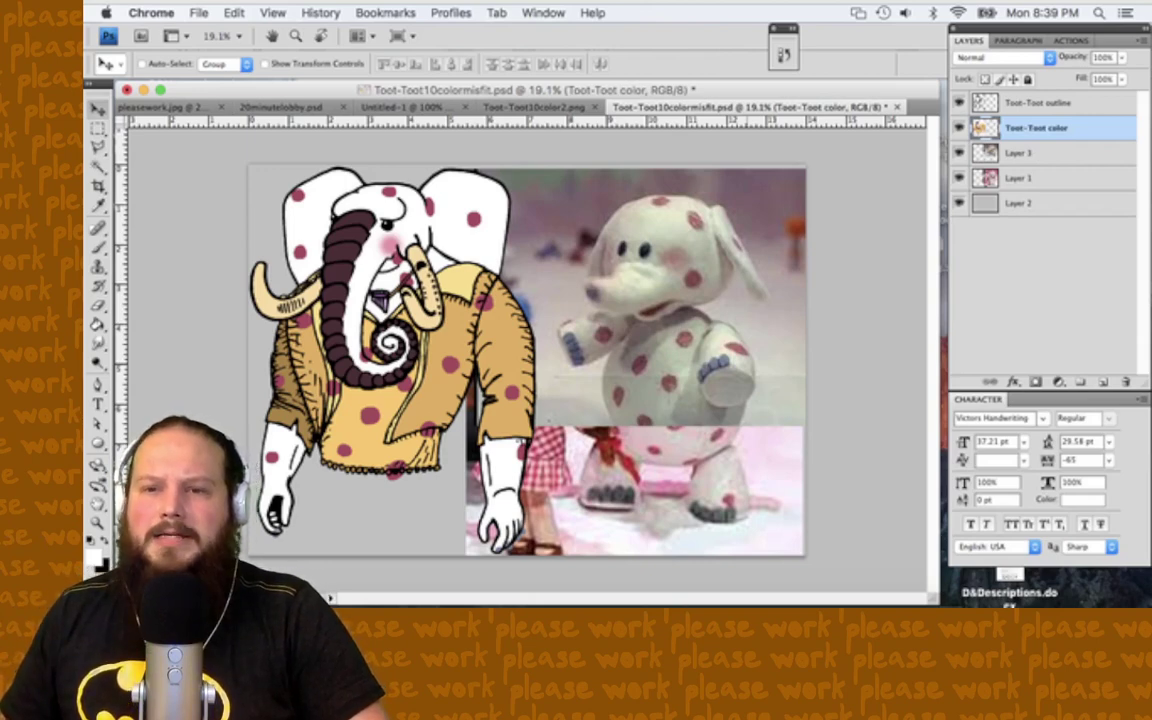
left_click(565, 480)
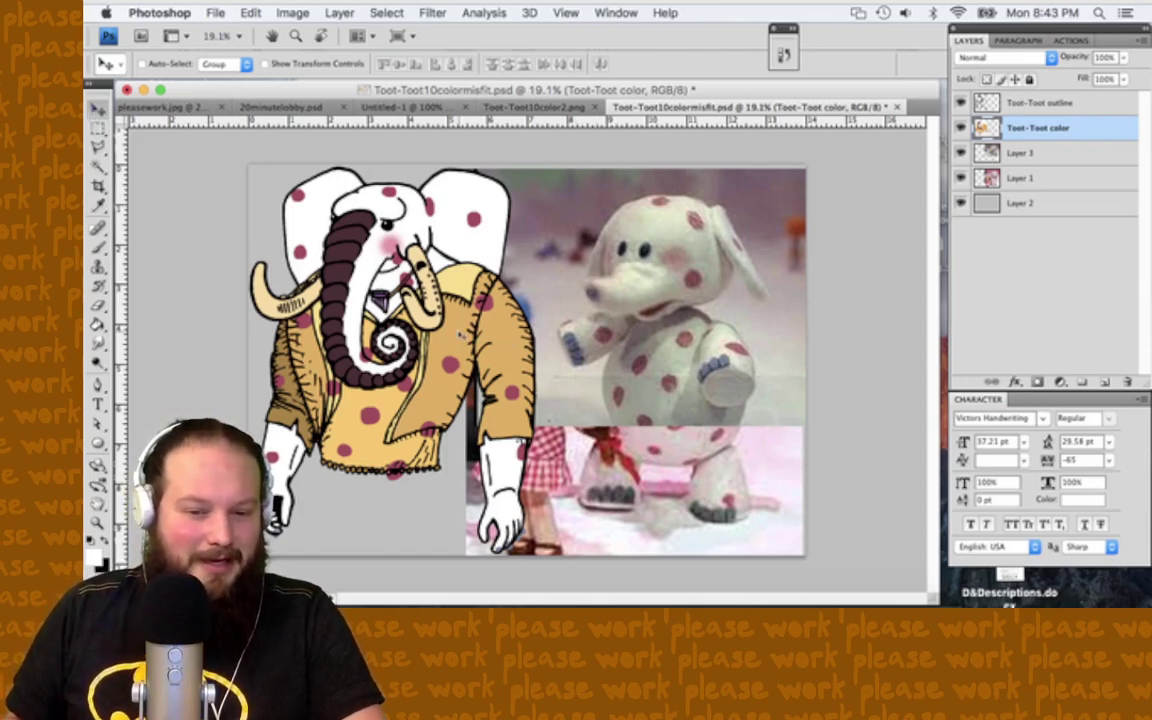
key("w")
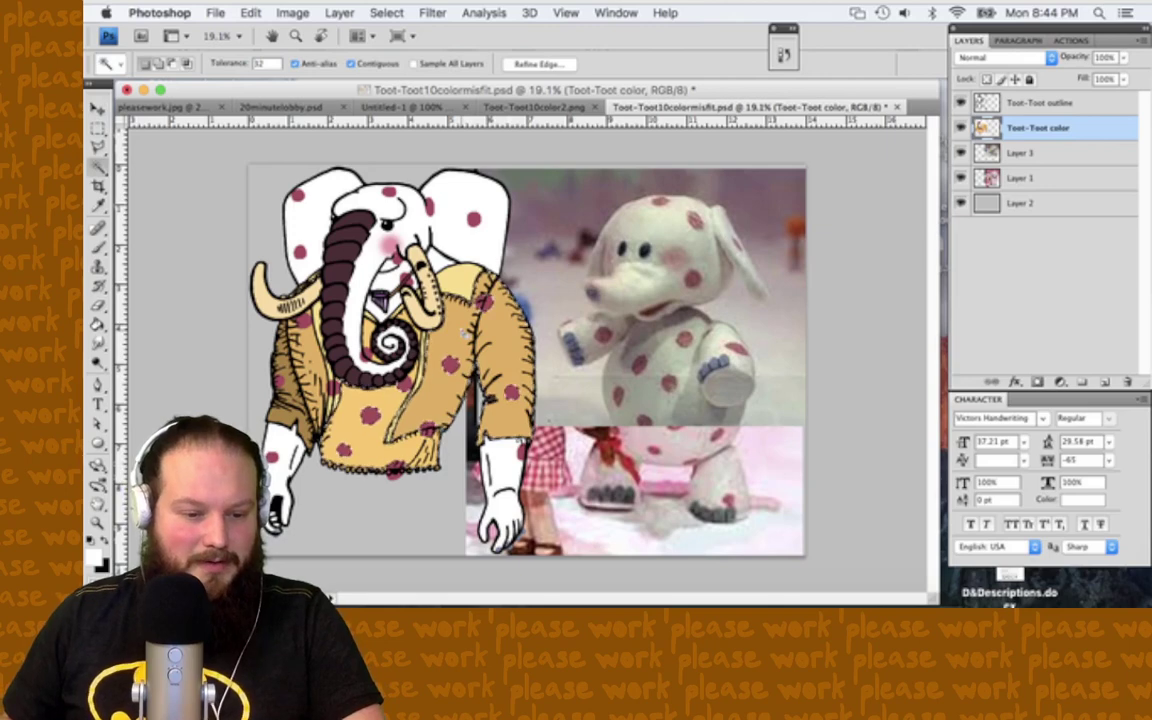
left_click(95, 557)
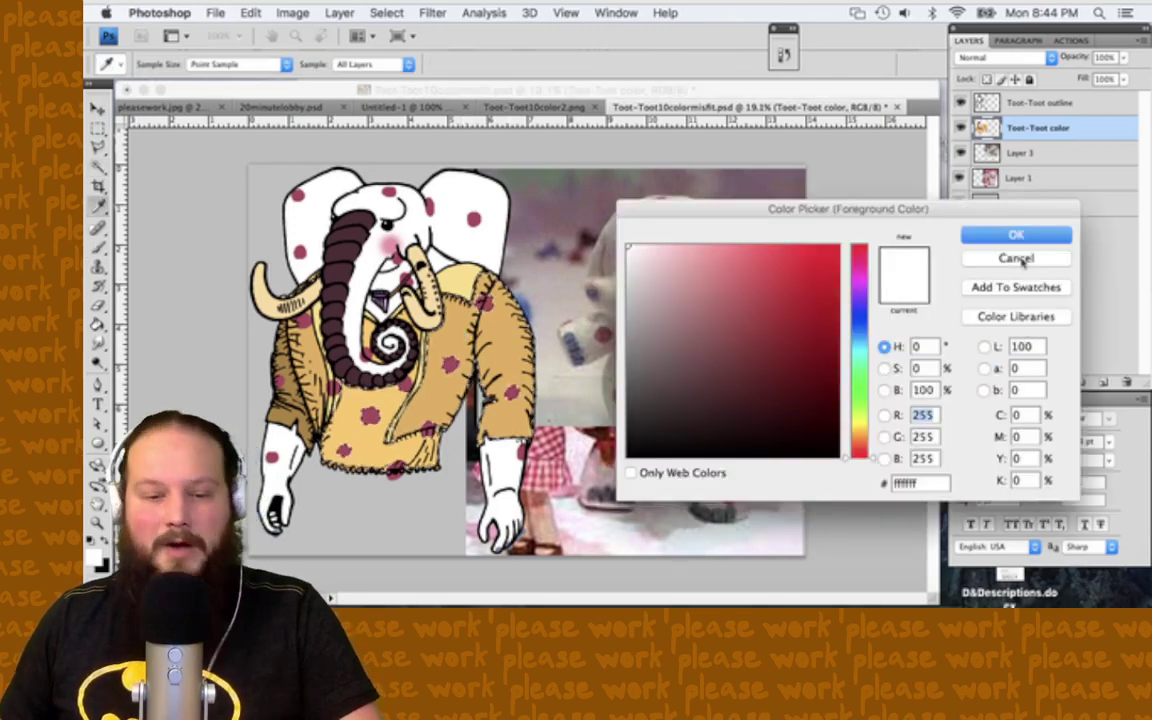
left_click(1017, 258)
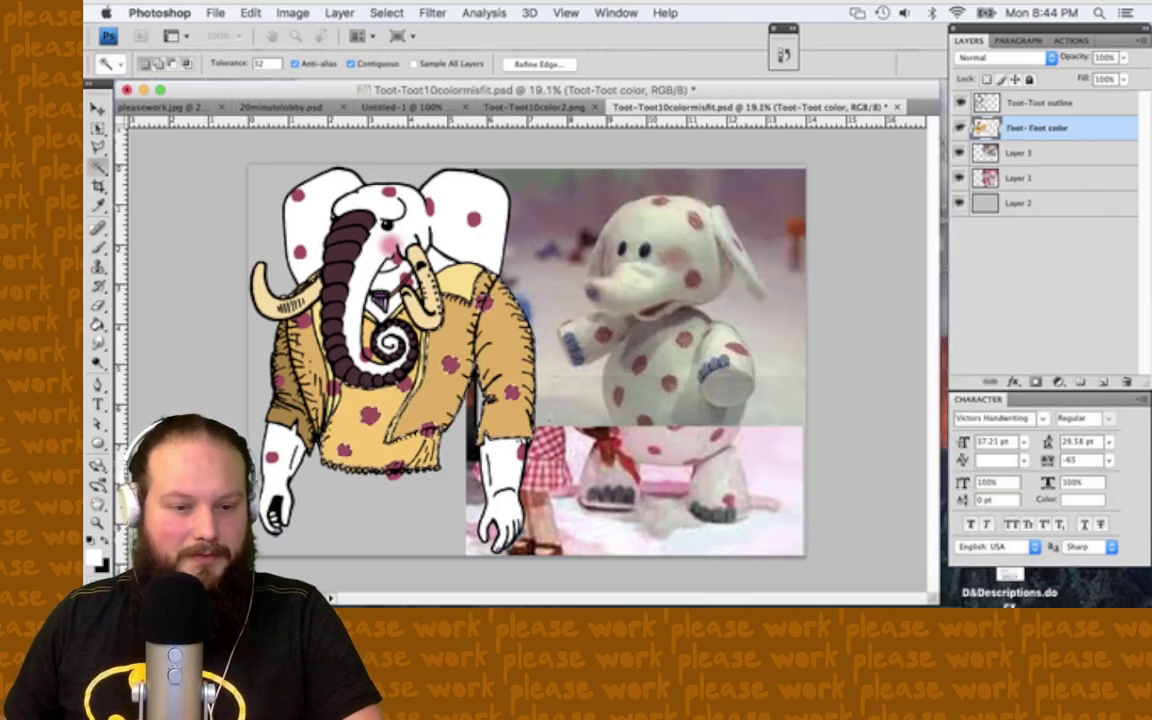
key("b")
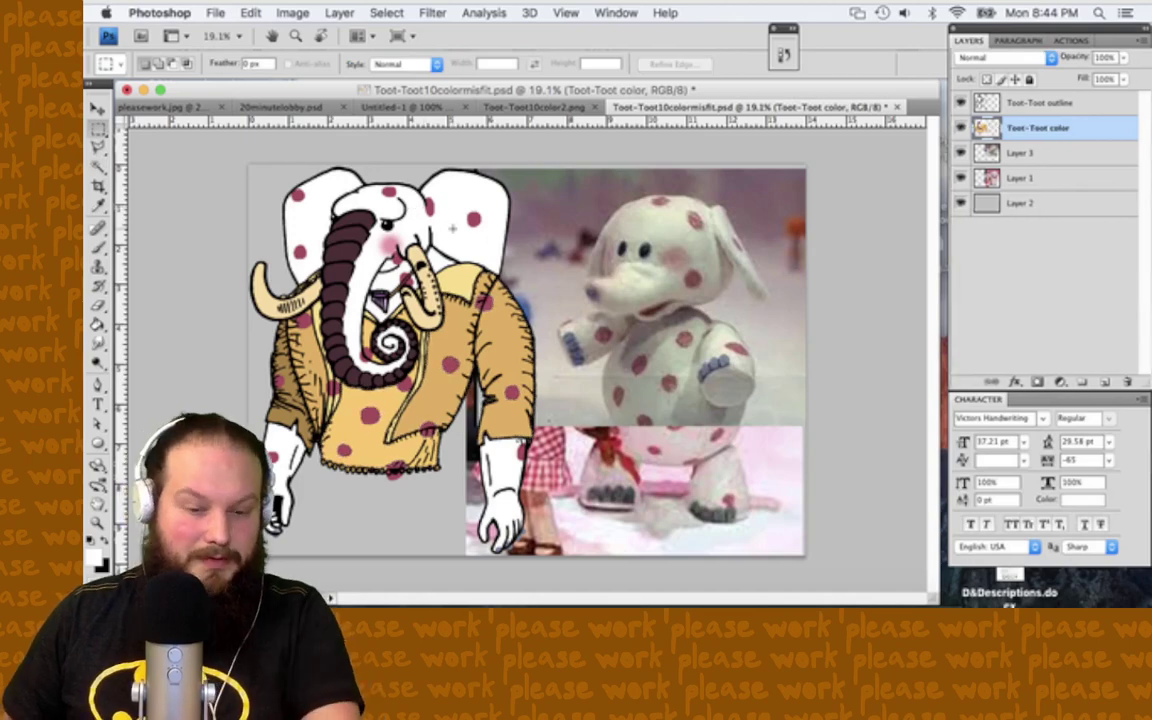
key("i")
left_click(96, 558)
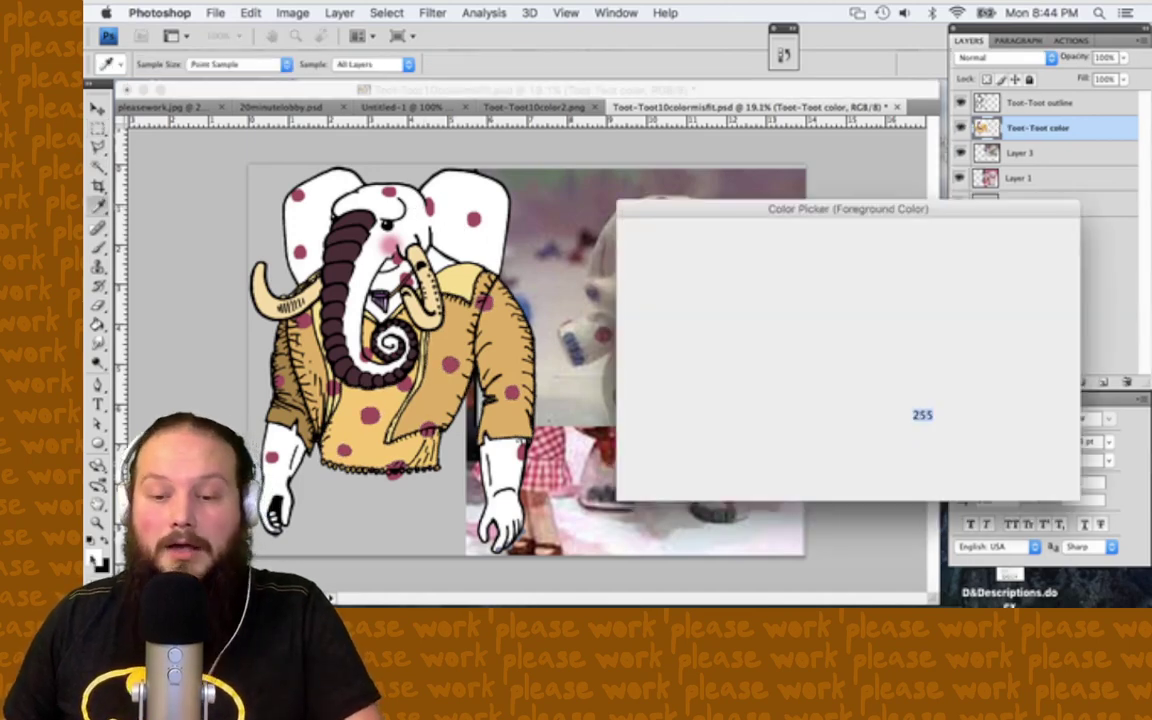
left_click(1018, 234)
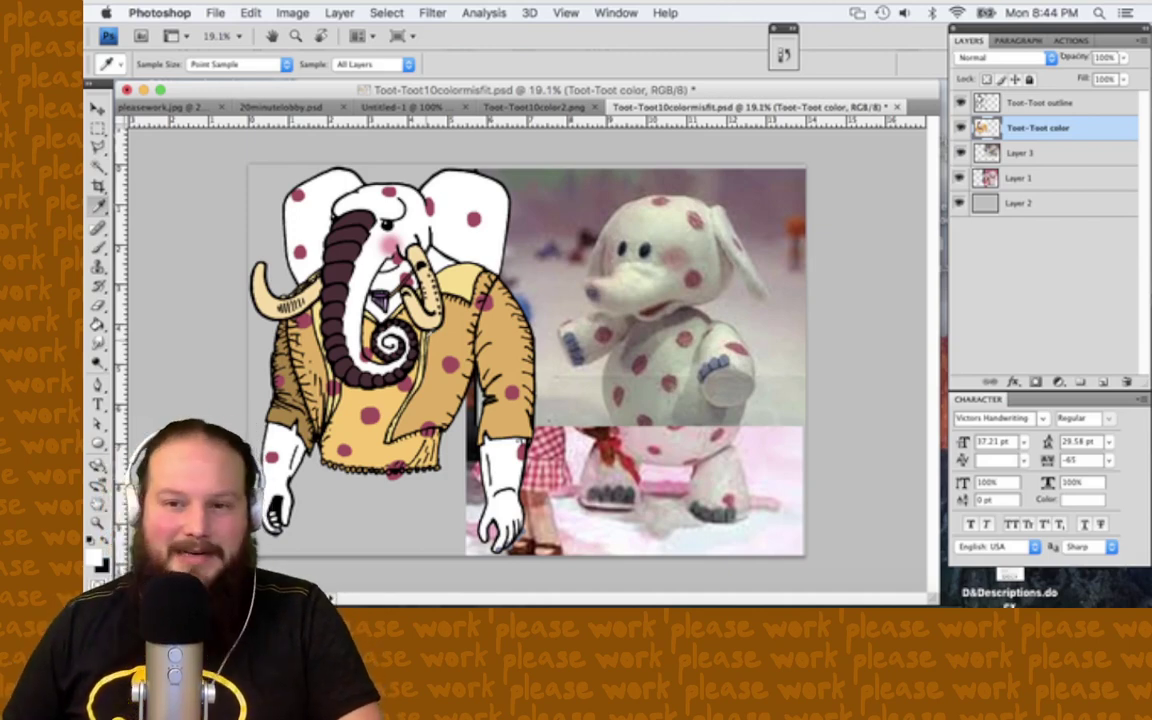
Step: Set the foreground color to light gray dcdcdc
key("g")
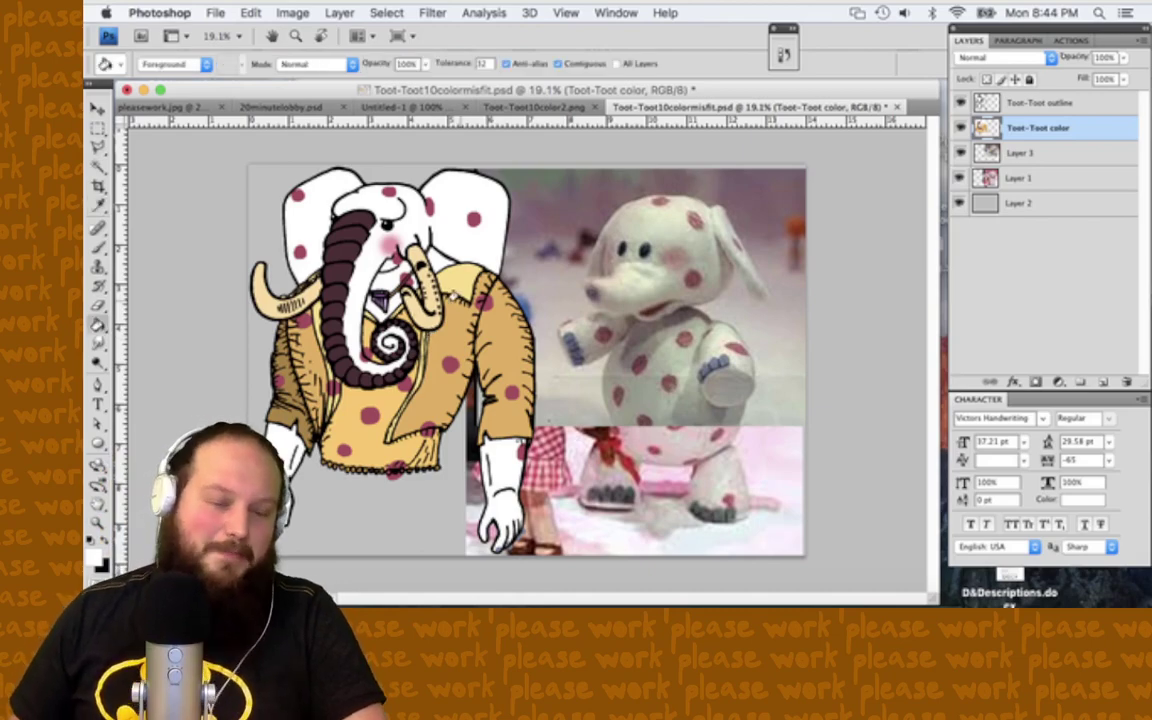
scroll(453, 286, "up", 4)
key("i")
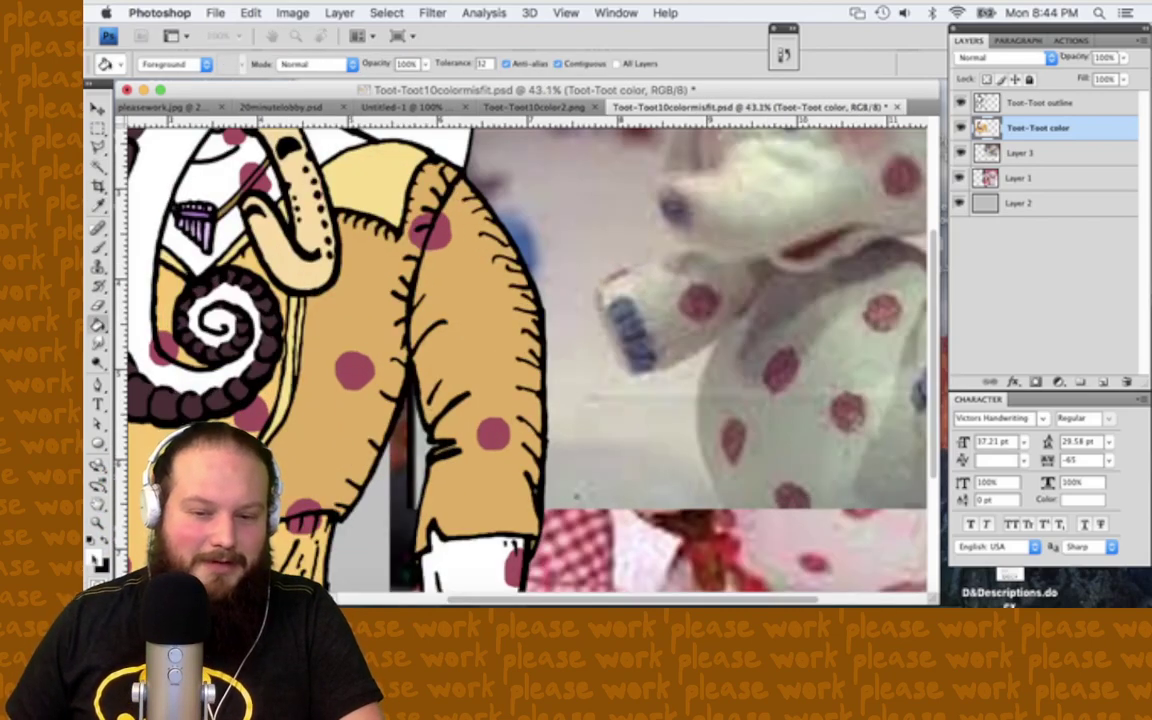
left_click(93, 557)
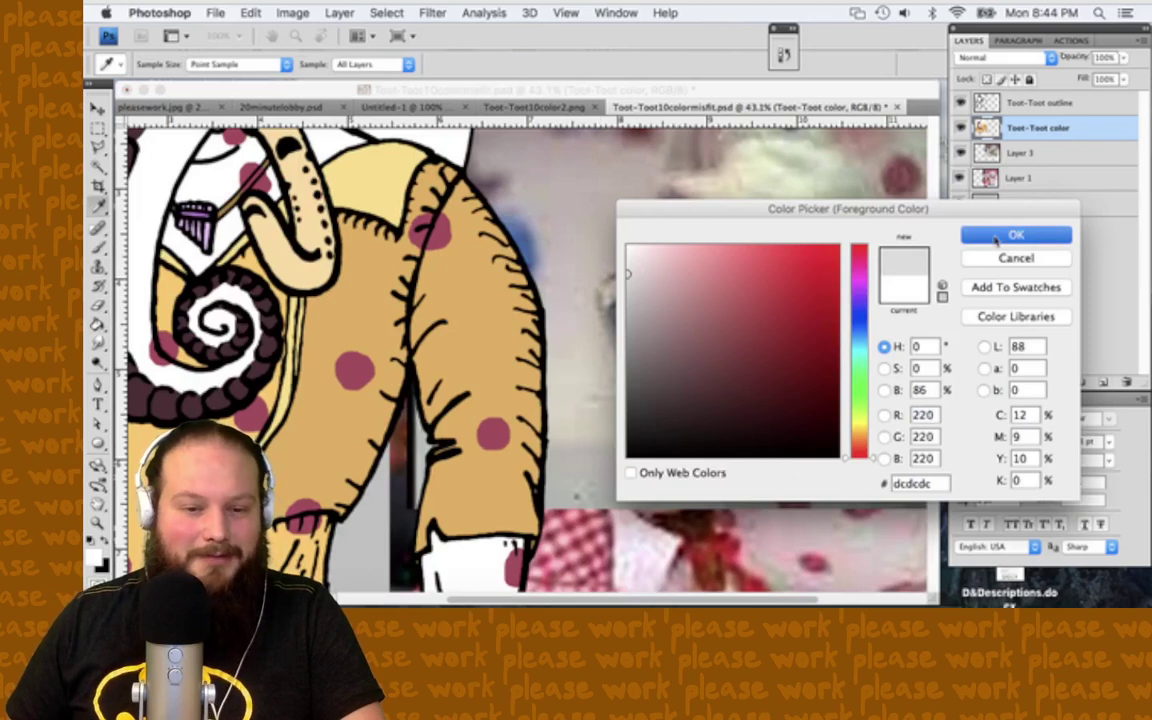
left_click(980, 233)
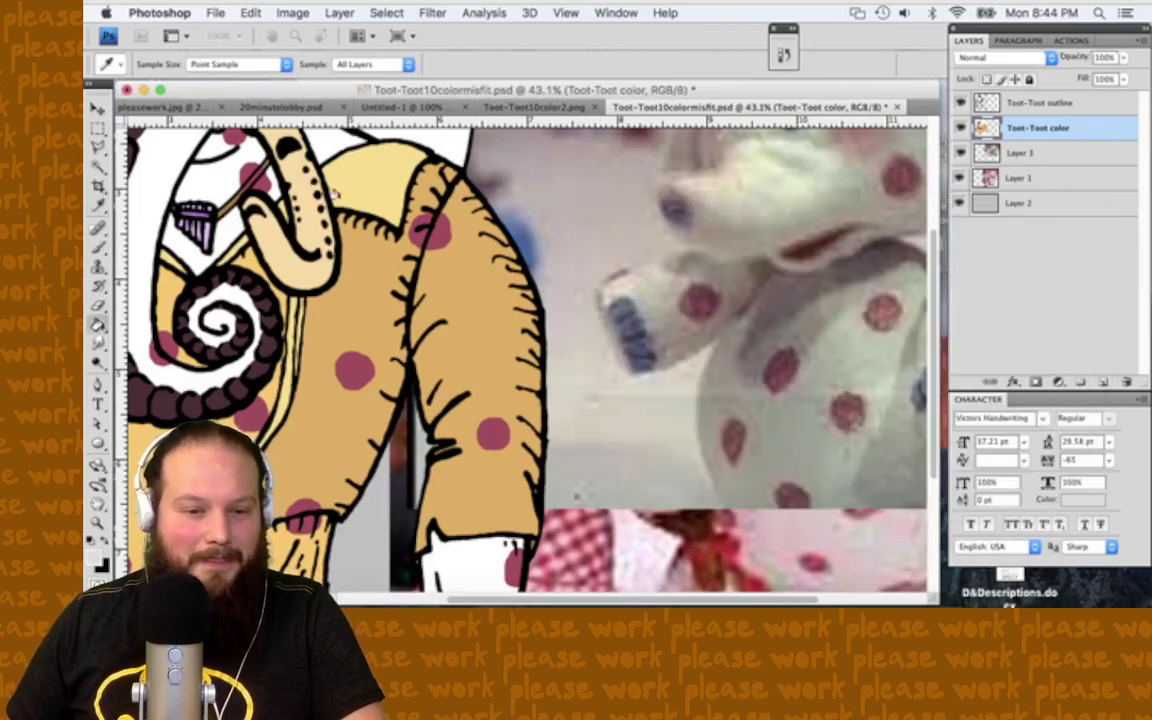
Step: Fill both tusks, the pale yellow shoulder area and the jacket's front trim with the light gray
key("g")
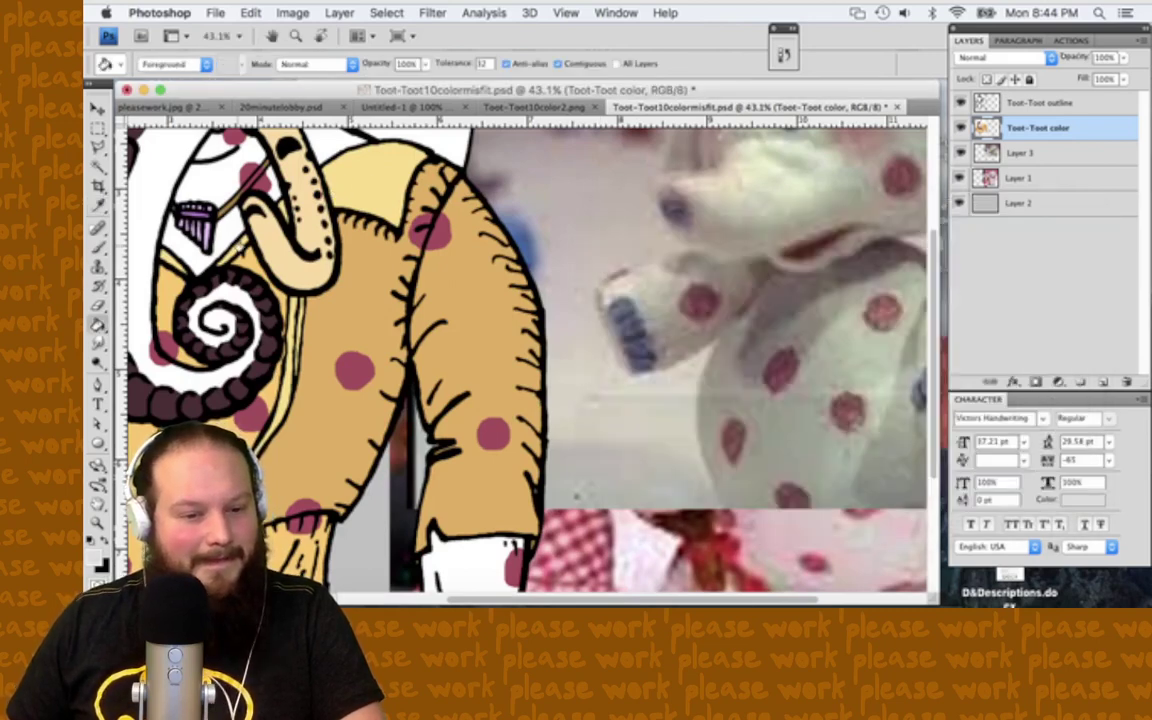
left_click(290, 220)
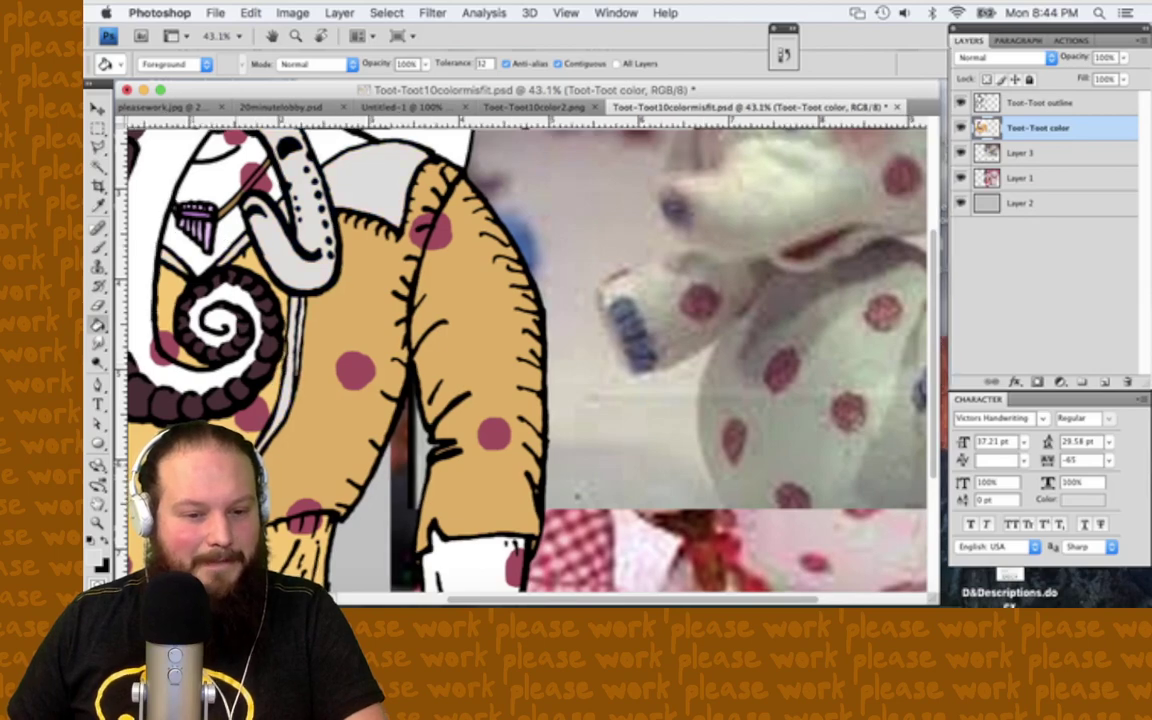
scroll(527, 355, "left", 5)
scroll(527, 355, "up", 2)
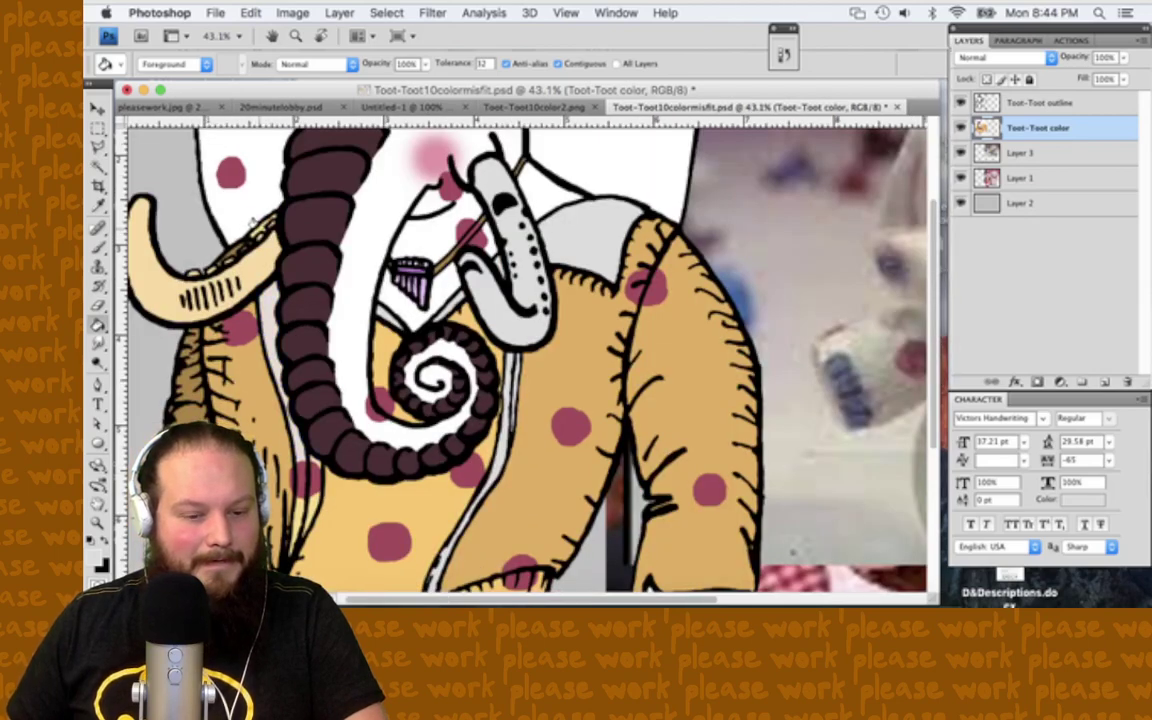
scroll(527, 355, "down", 2)
scroll(527, 355, "left", 1)
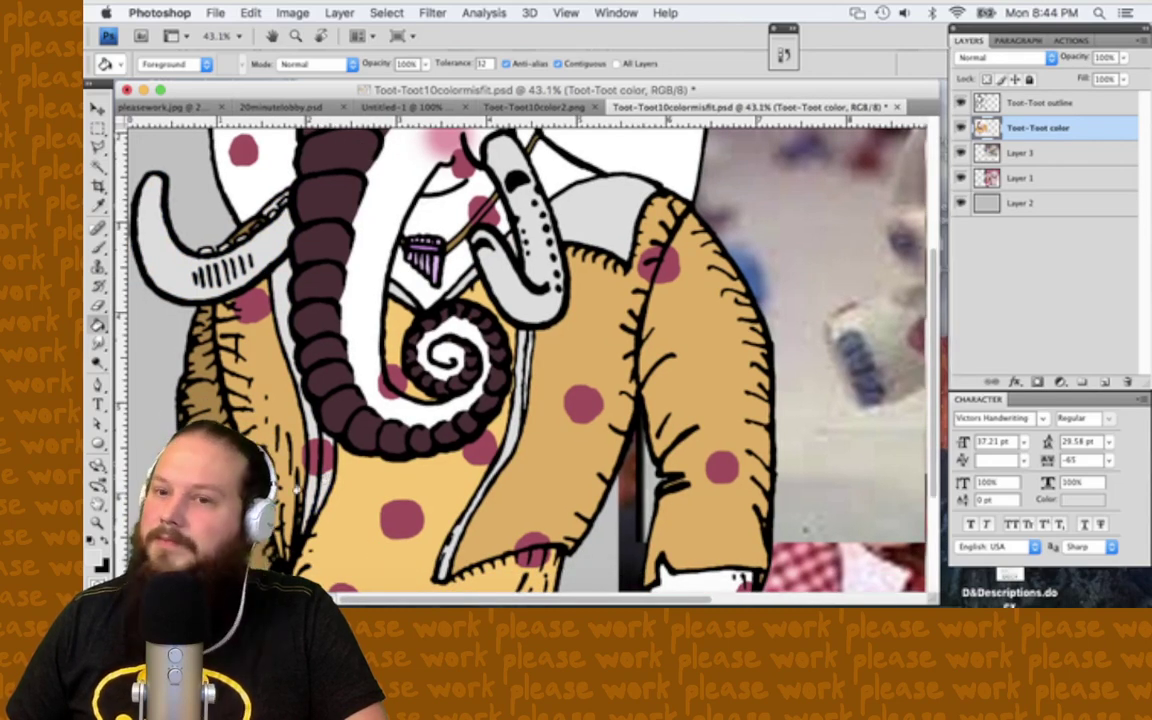
Step: Darken the foreground color to the neutral gray c0c0c0 and return to the Paint Bucket tool
scroll(527, 355, "down", 3)
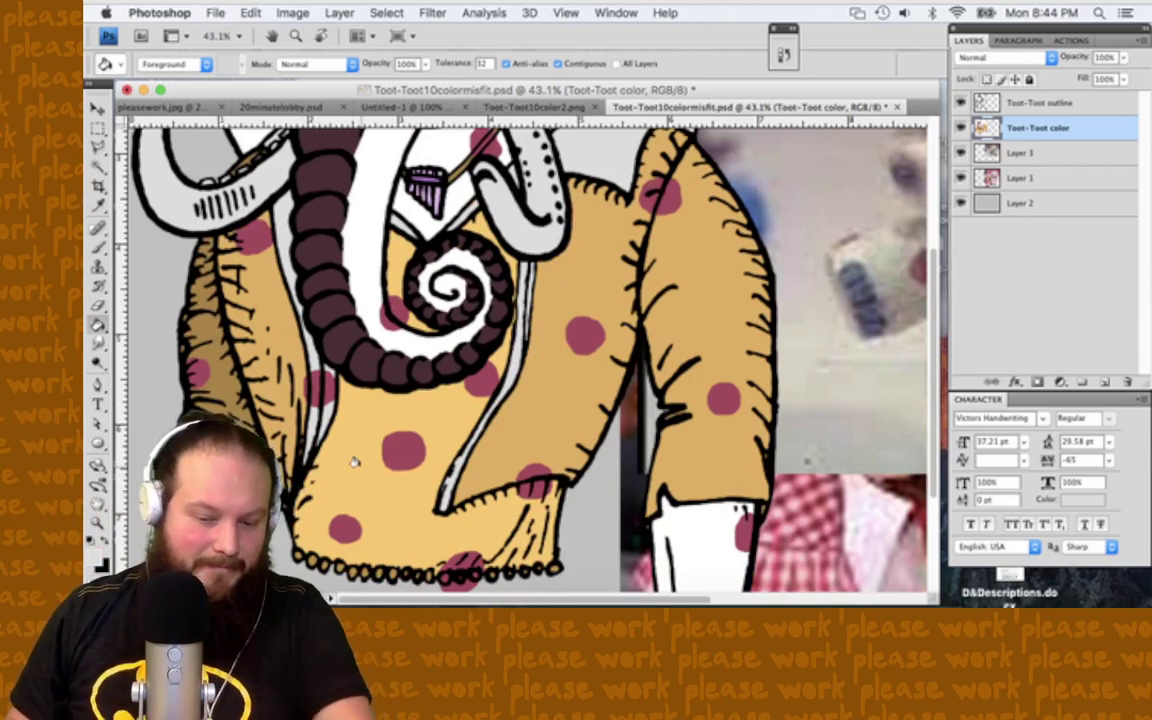
key("i")
left_click(99, 553)
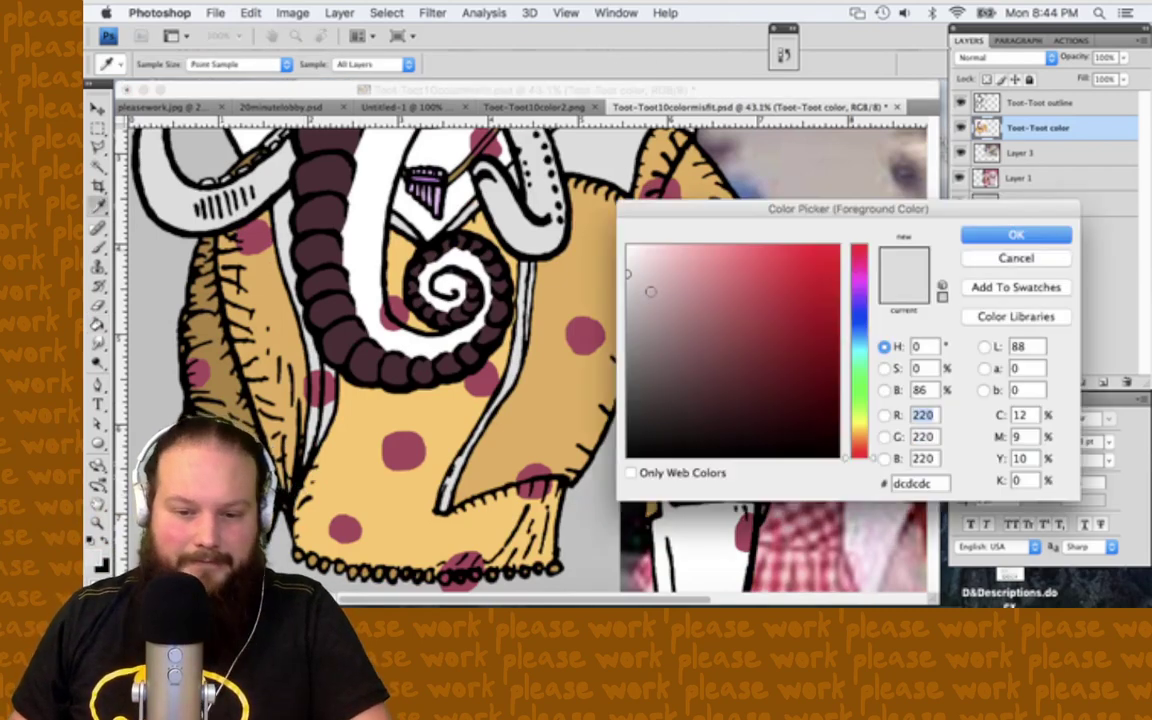
left_click_drag(630, 275, 607, 294)
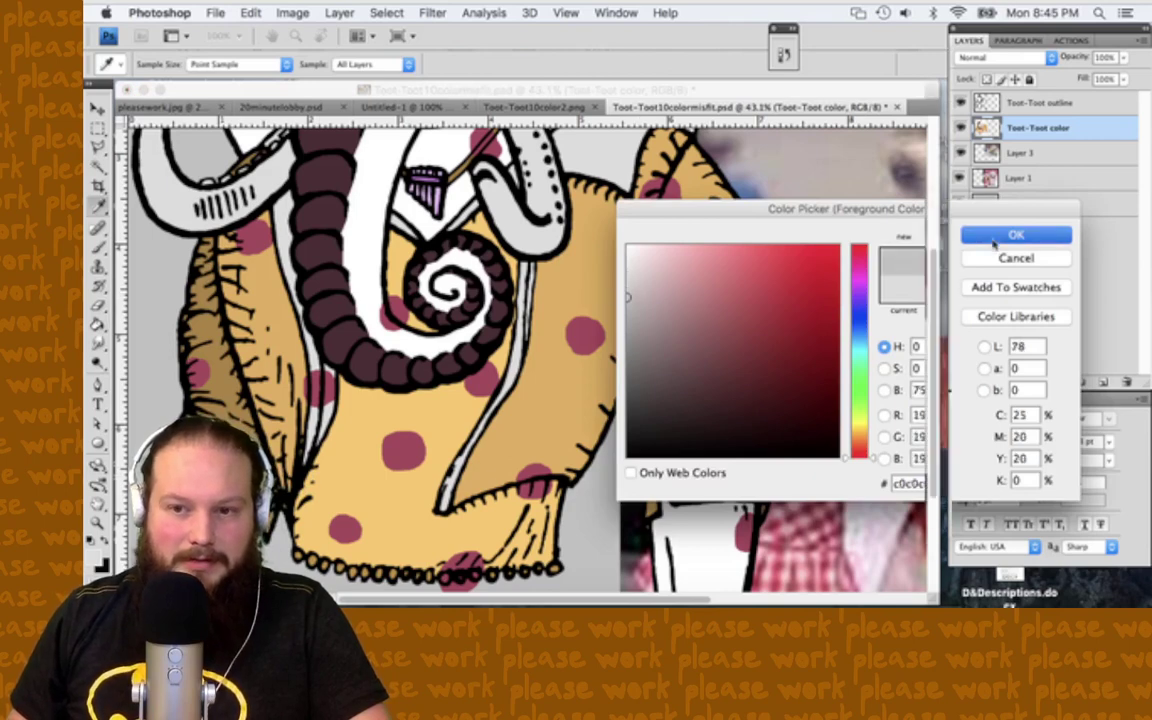
left_click(1016, 234)
key("g")
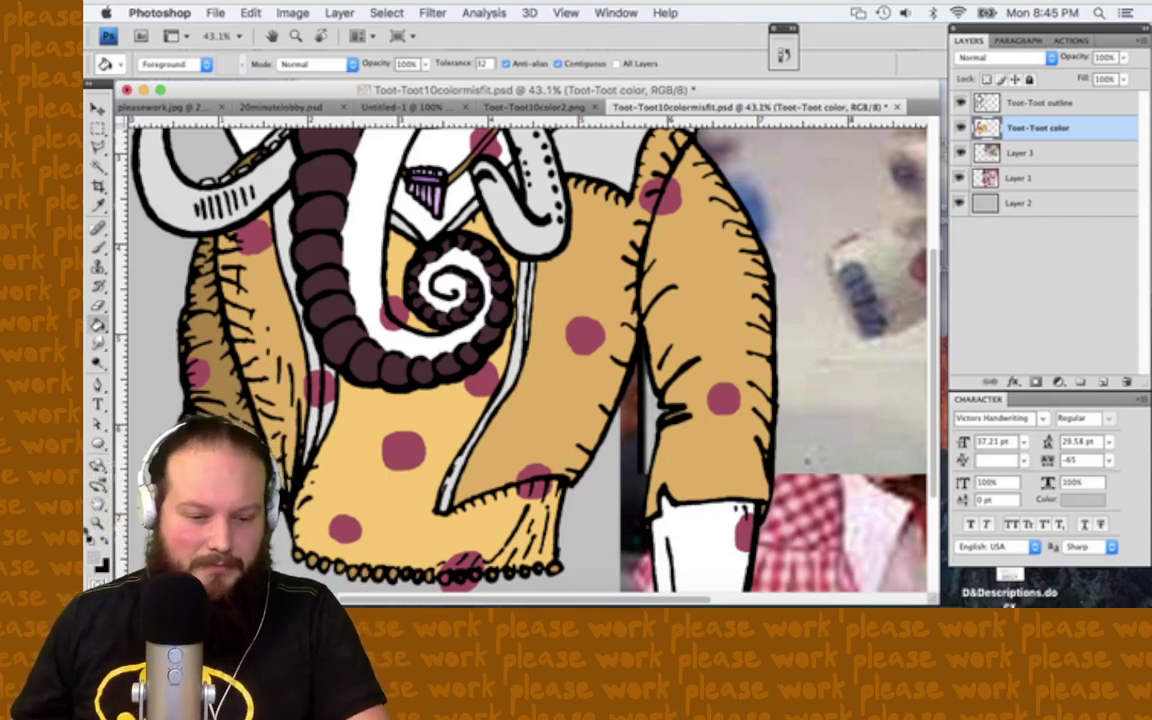
Step: Try filling the sweater, jacket front and sleeve with the darker gray, and undo the fill
left_click(418, 404)
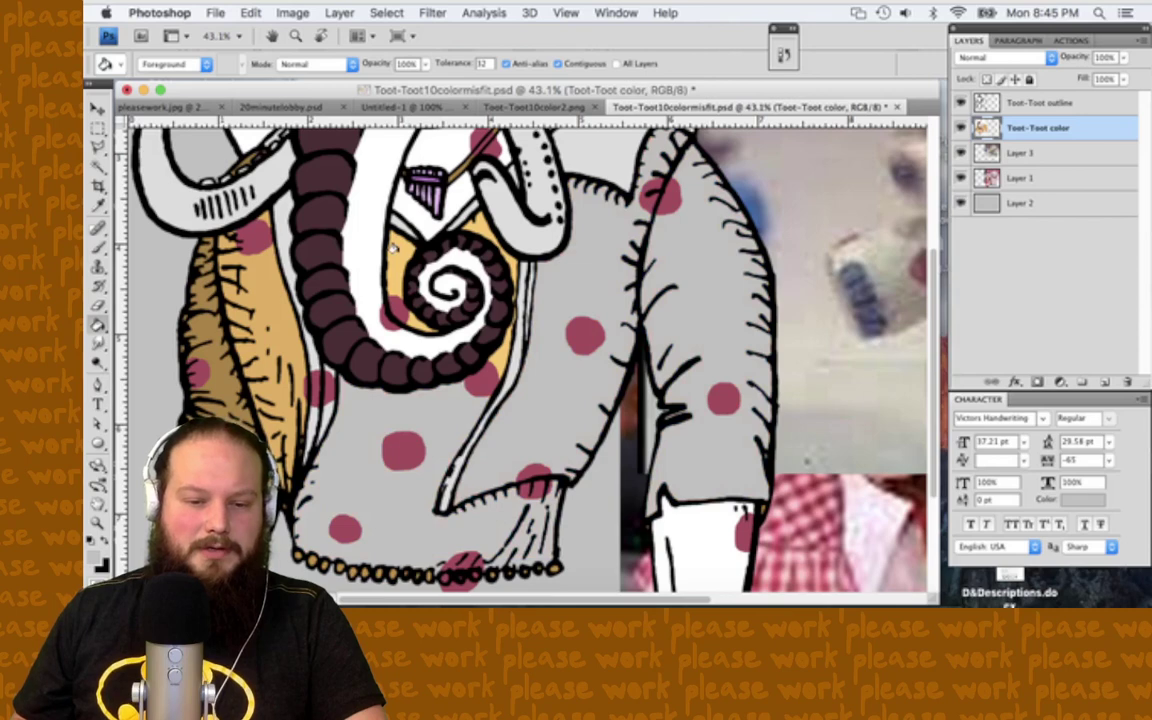
key("super+z")
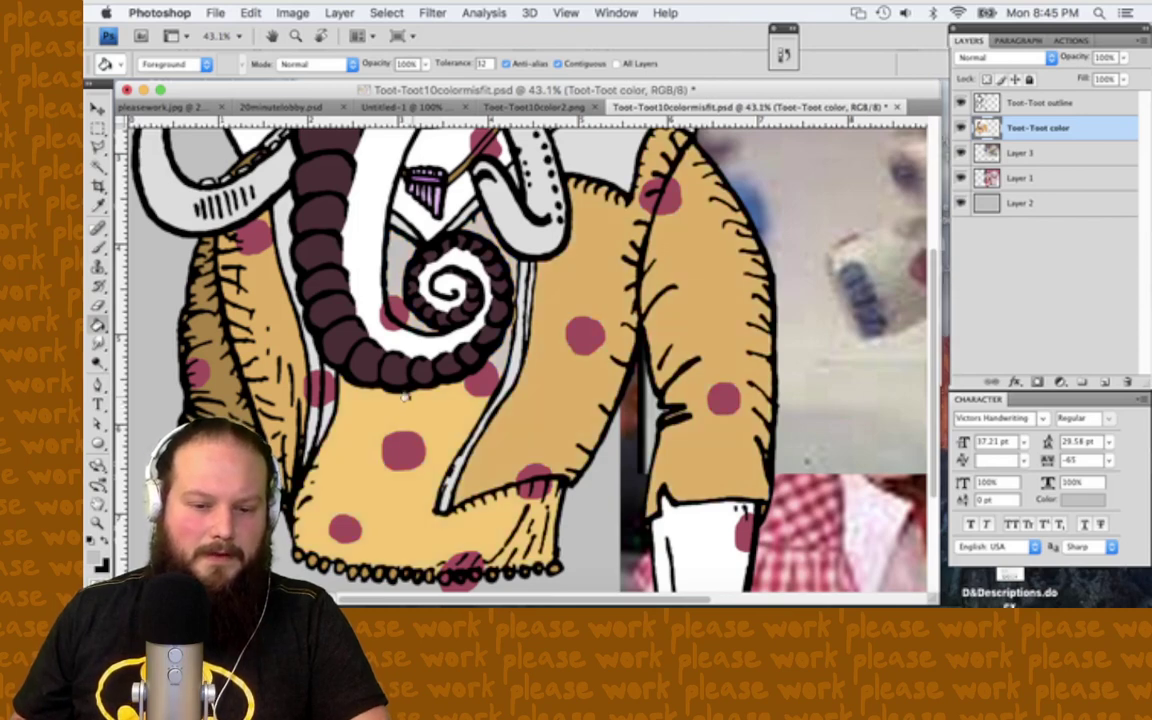
Step: Hide the Toot-Toot outline layer to expose the color areas of the sweater and jacket
scroll(405, 397, "up", 5)
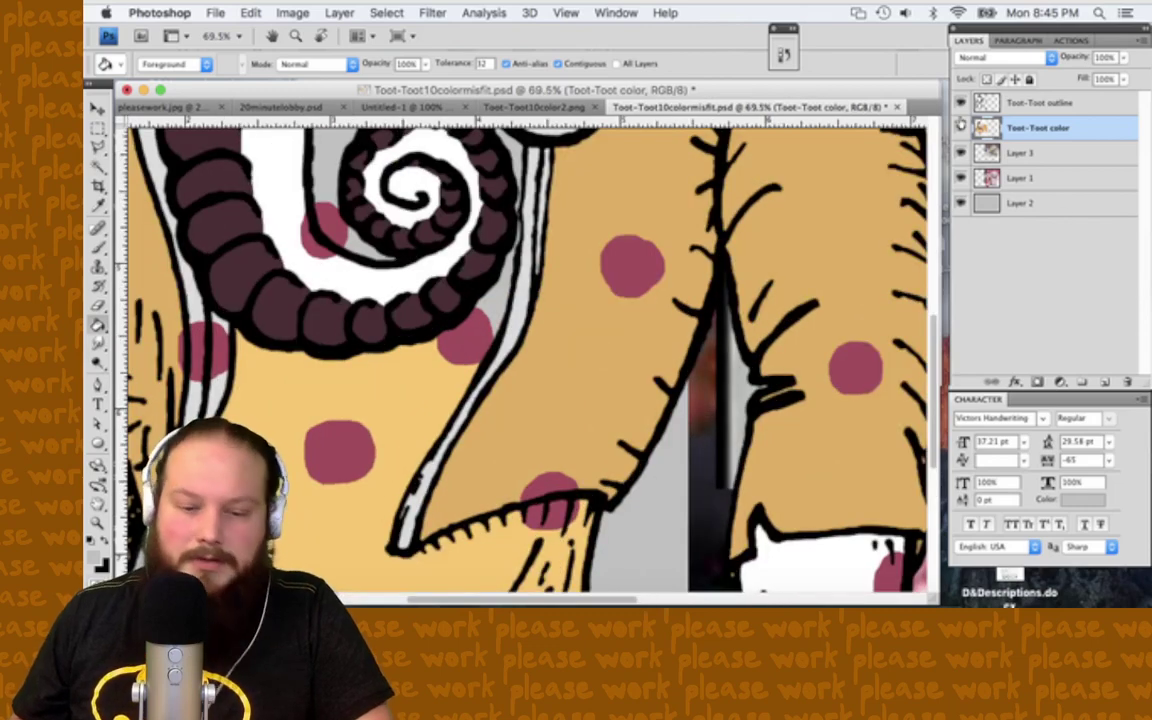
left_click(960, 103)
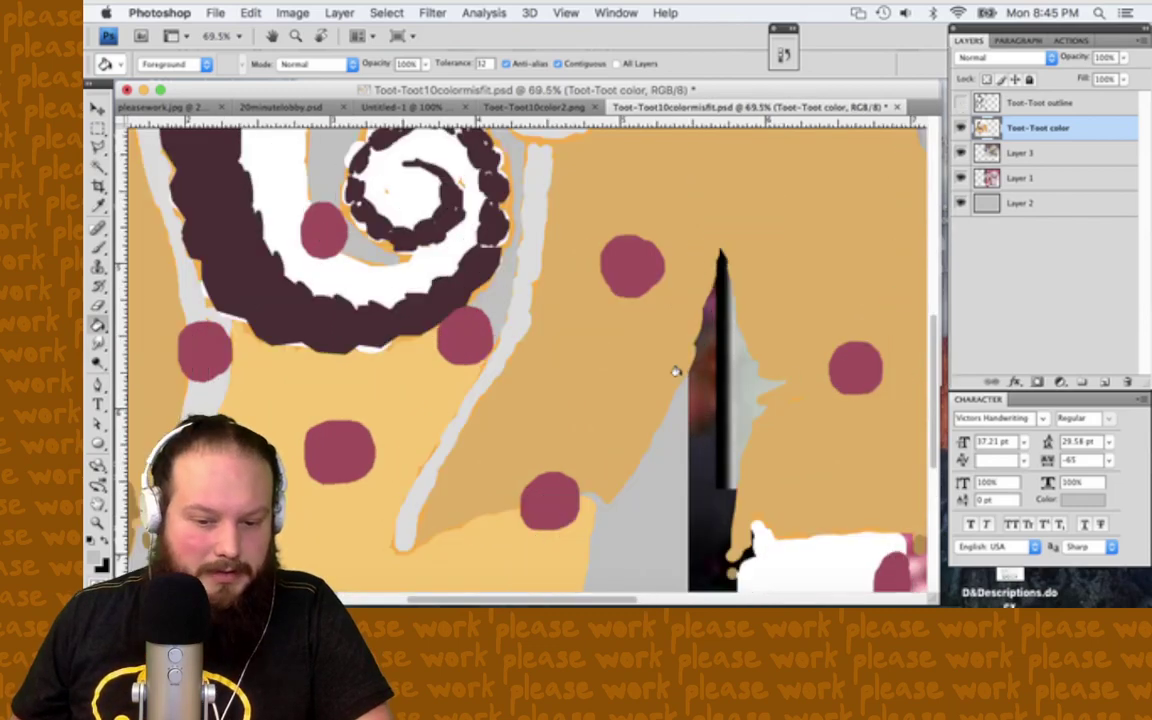
Step: Try filling the sweater with the gray while the outline is hidden, and undo the fill
left_click(315, 540)
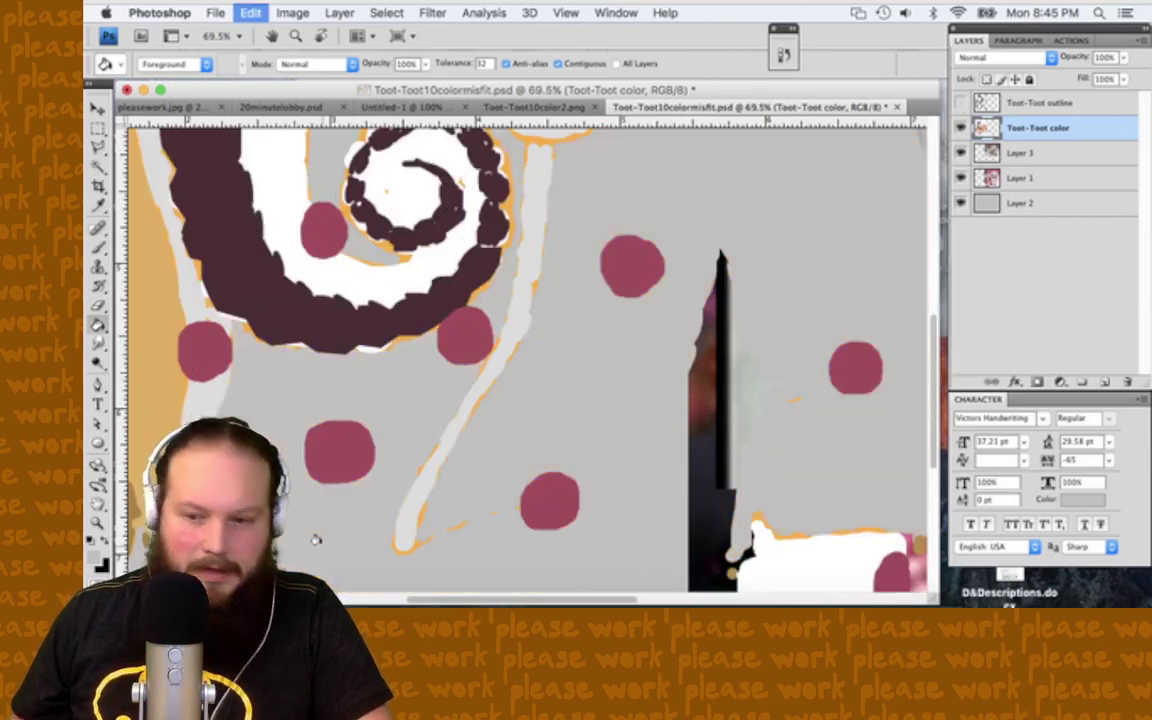
key("super+z")
Step: Show the Toot-Toot outline, paint a gray border beneath the jacket's front hem on the Toot-Toot color layer, and fill the sweater gray
left_click(1040, 103)
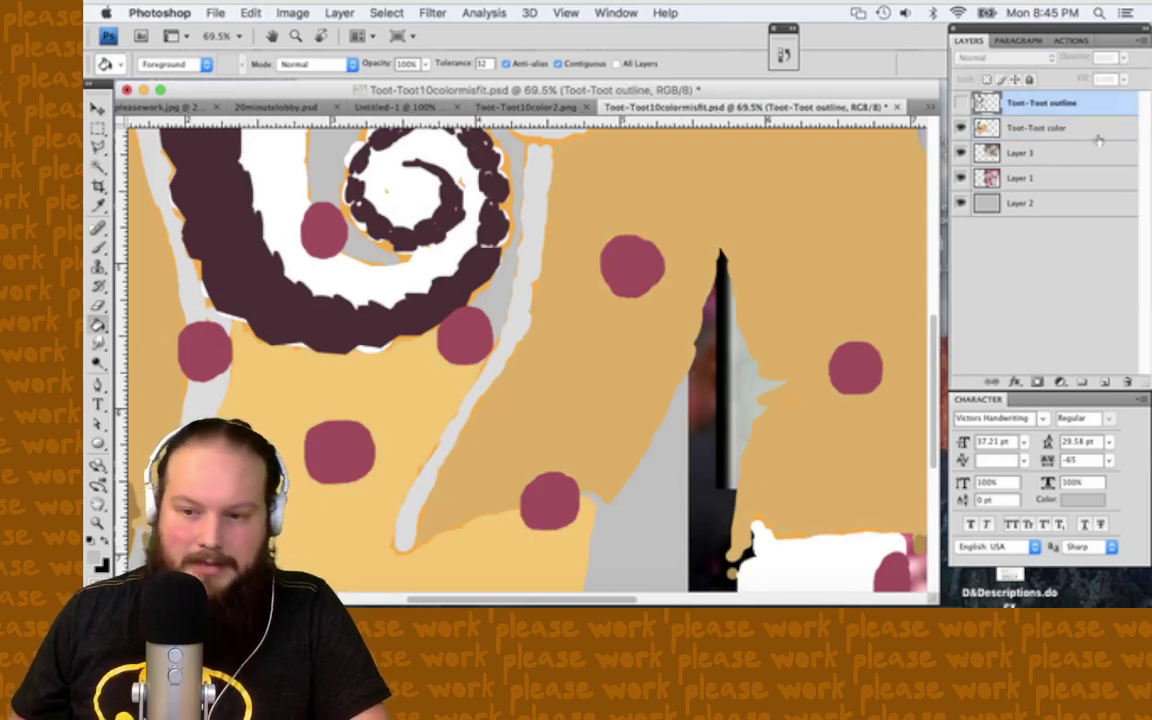
left_click(960, 103)
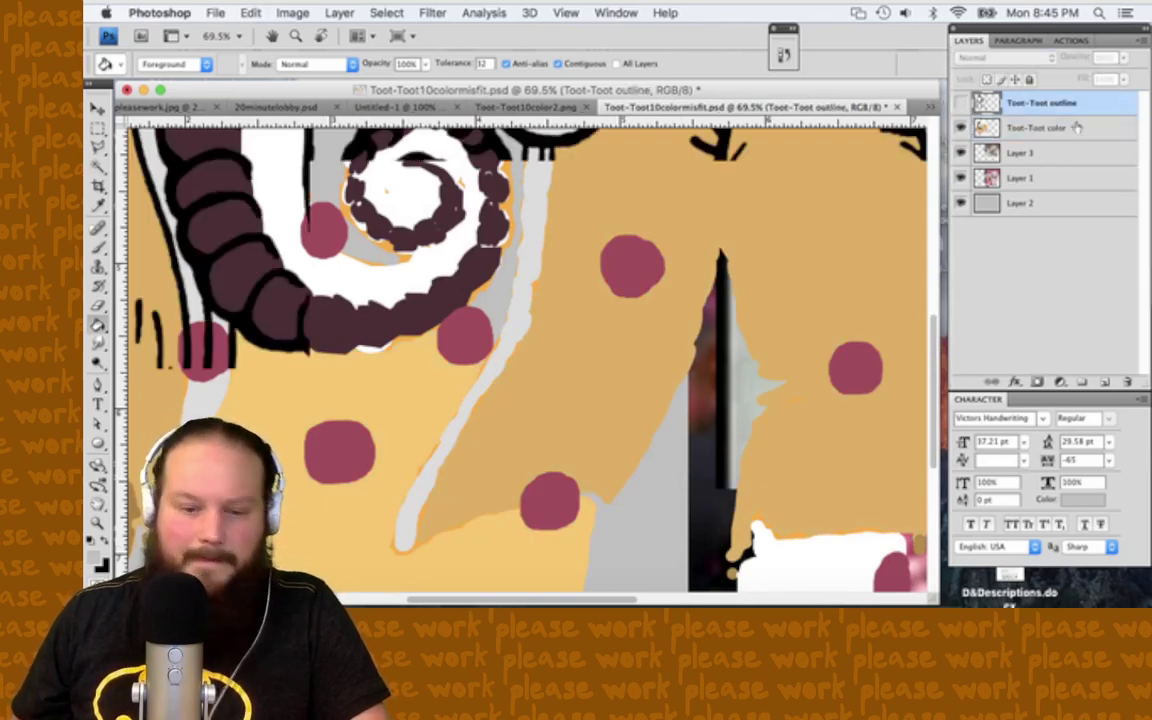
left_click(1040, 128)
key("b")
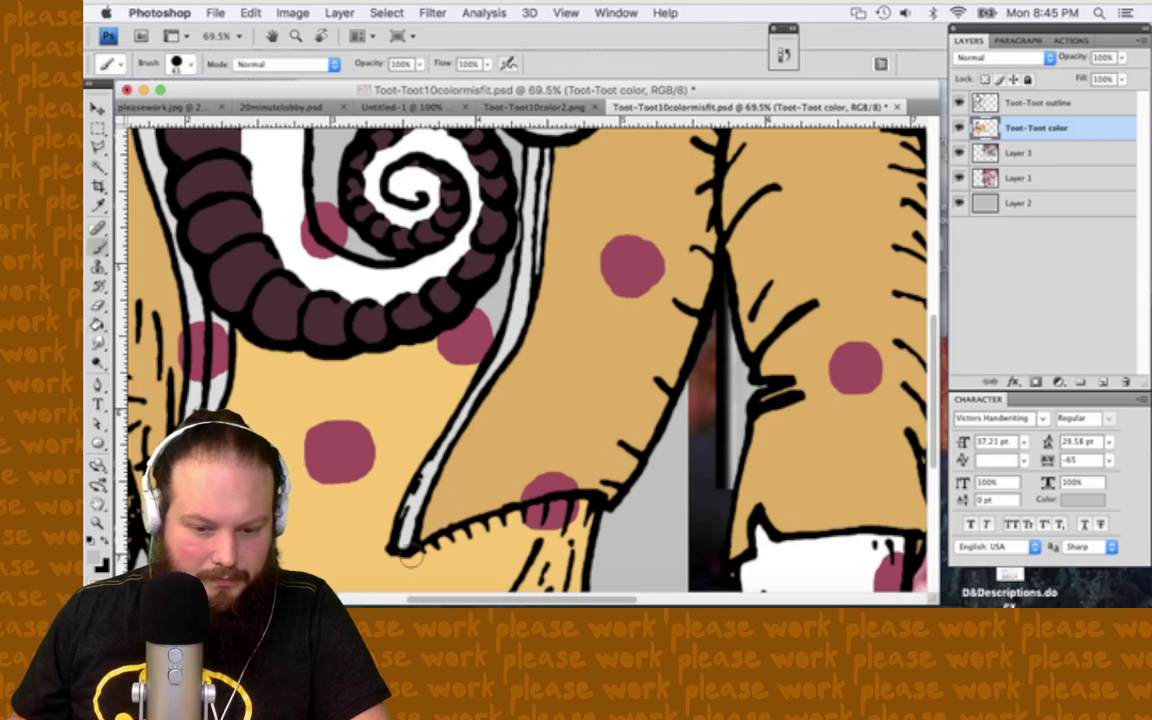
left_click_drag(395, 550, 483, 530)
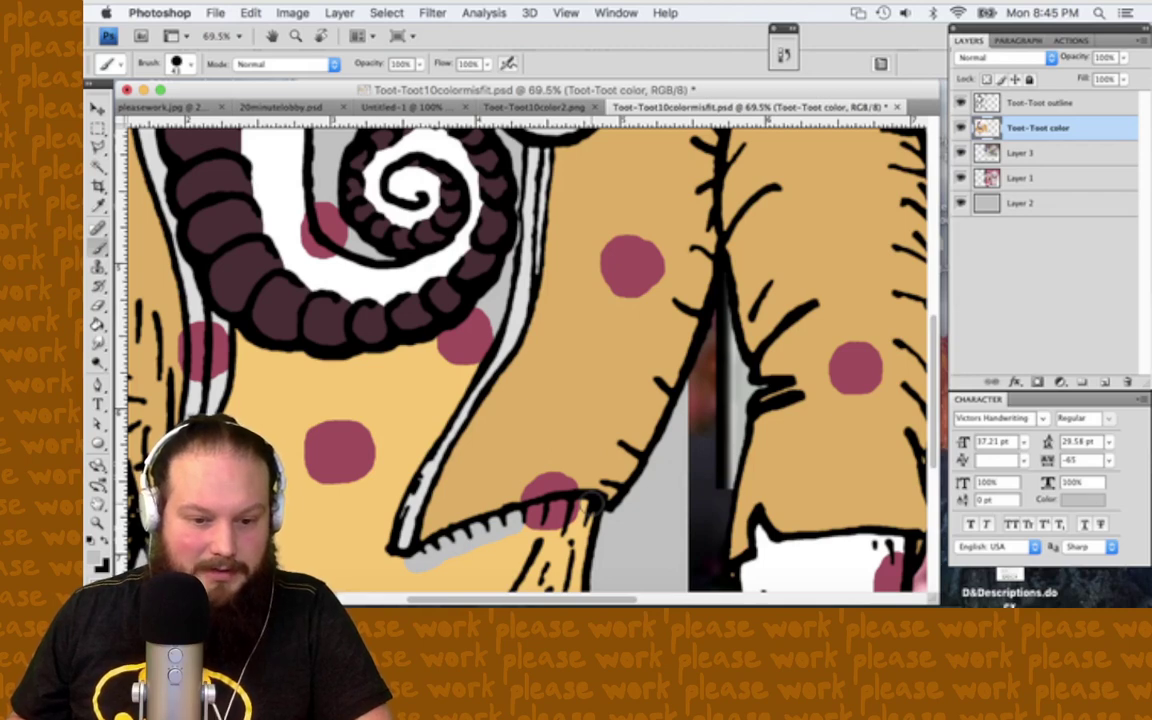
key("g")
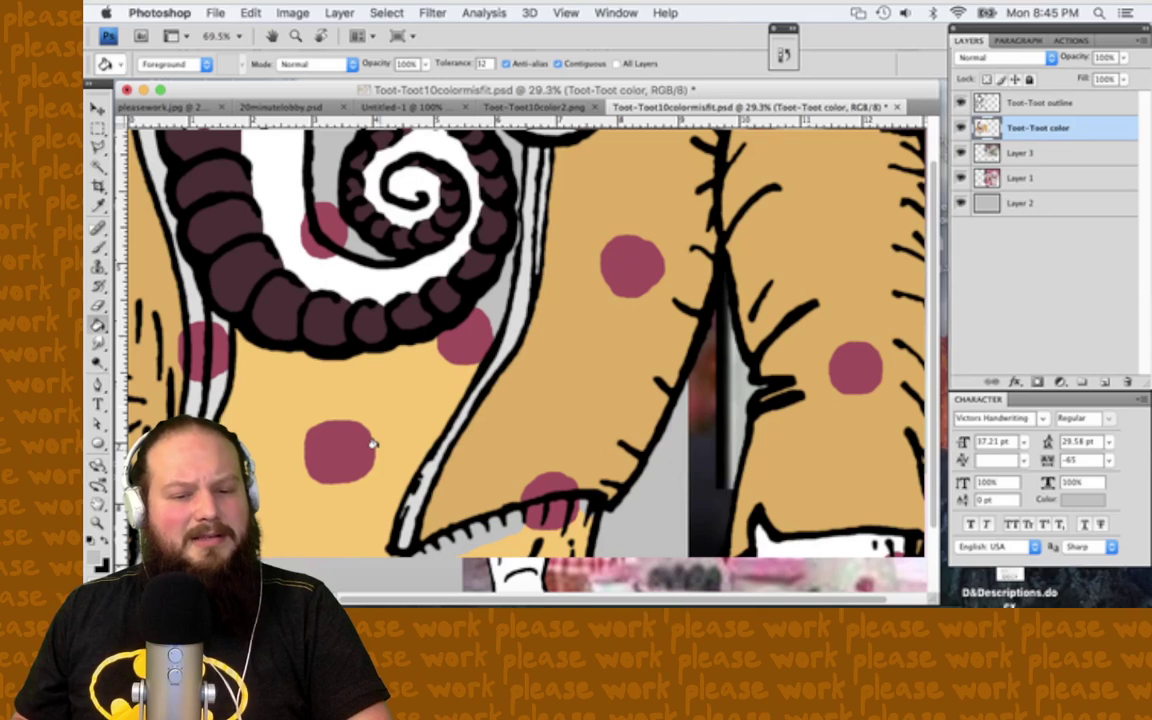
scroll(340, 453, "down", 5)
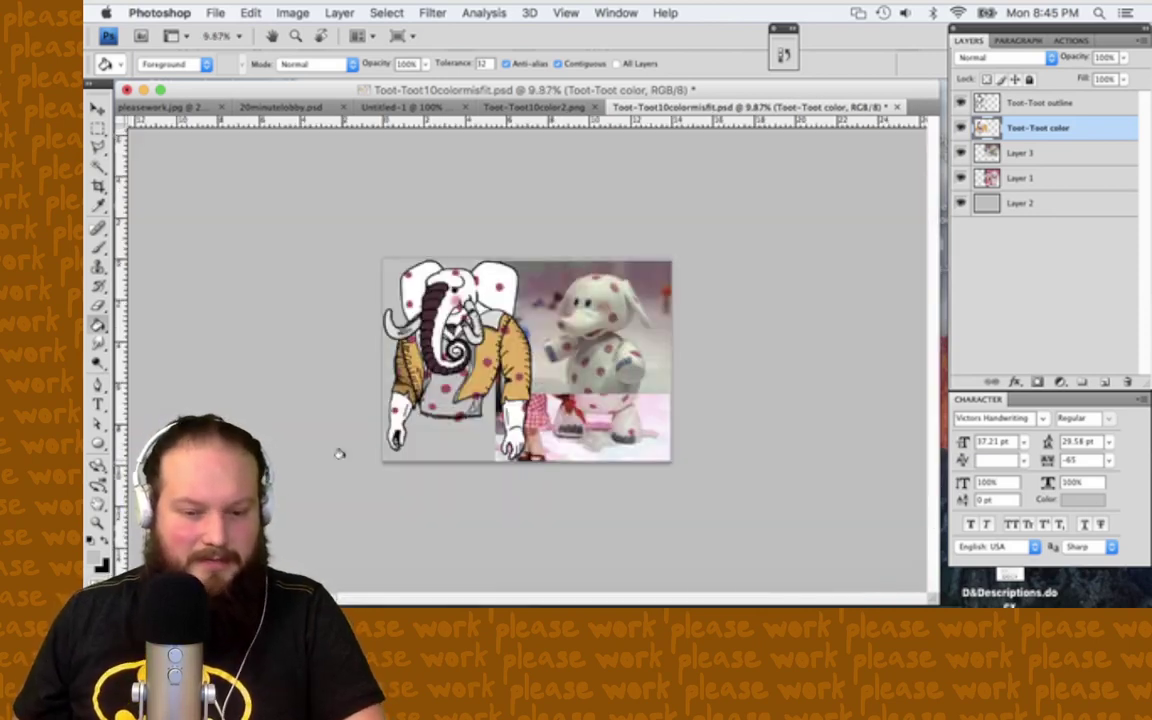
Step: Set the foreground color to the darker gray 919191 and fill both jacket fronts and both sleeves
scroll(477, 363, "up", 5)
key("i")
left_click(97, 558)
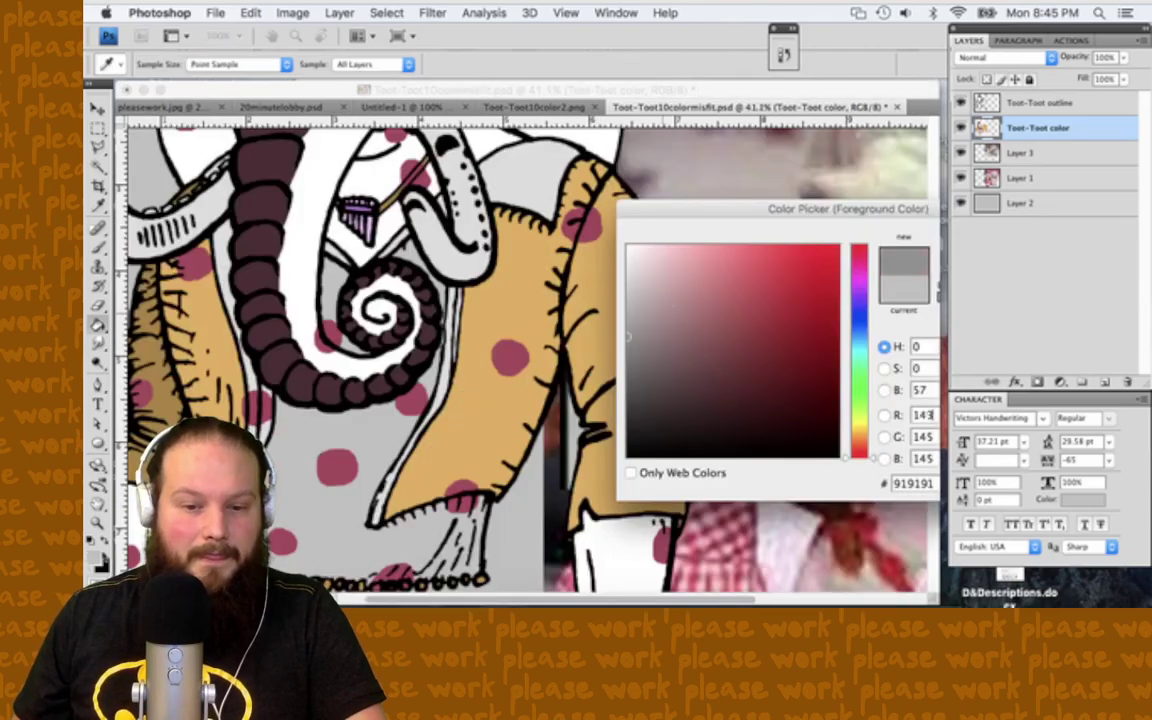
key("Escape")
key("g")
left_click(510, 300)
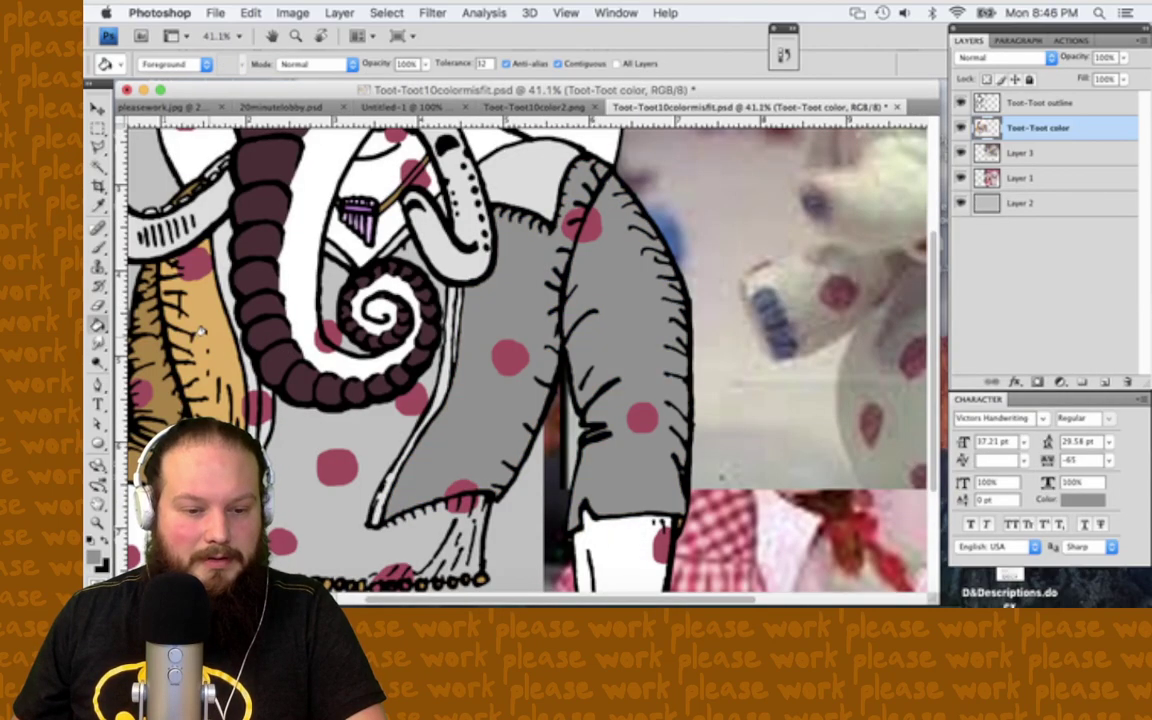
left_click(185, 297)
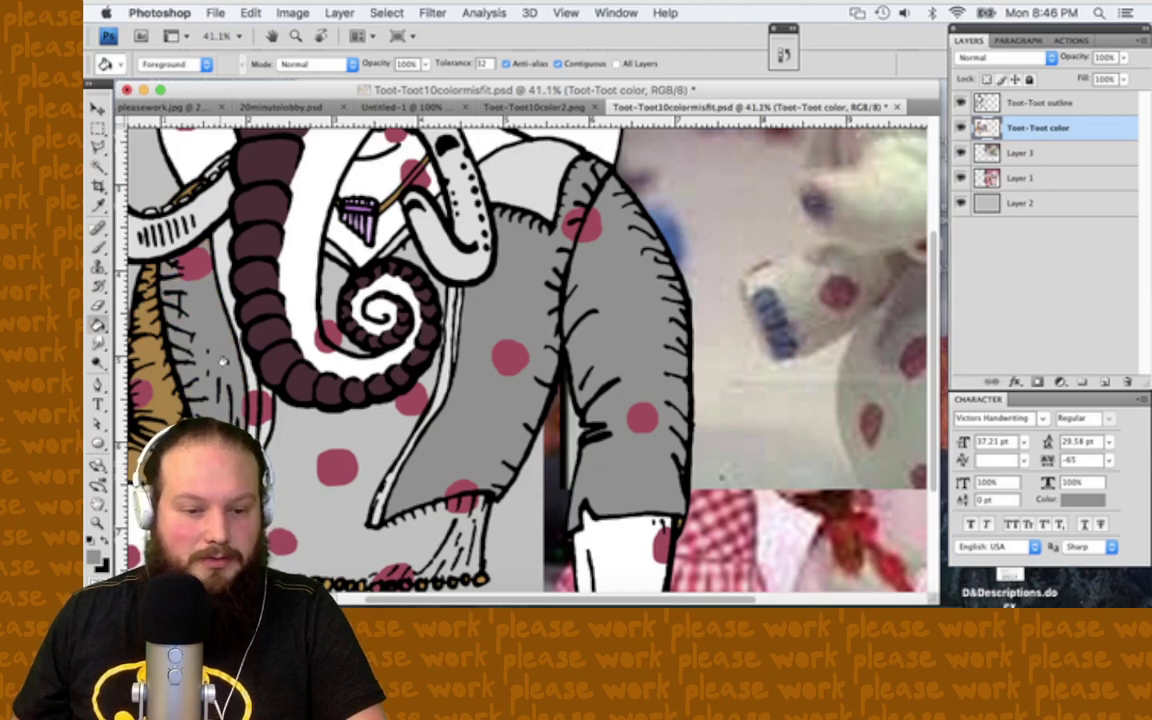
scroll(527, 360, "left", 1)
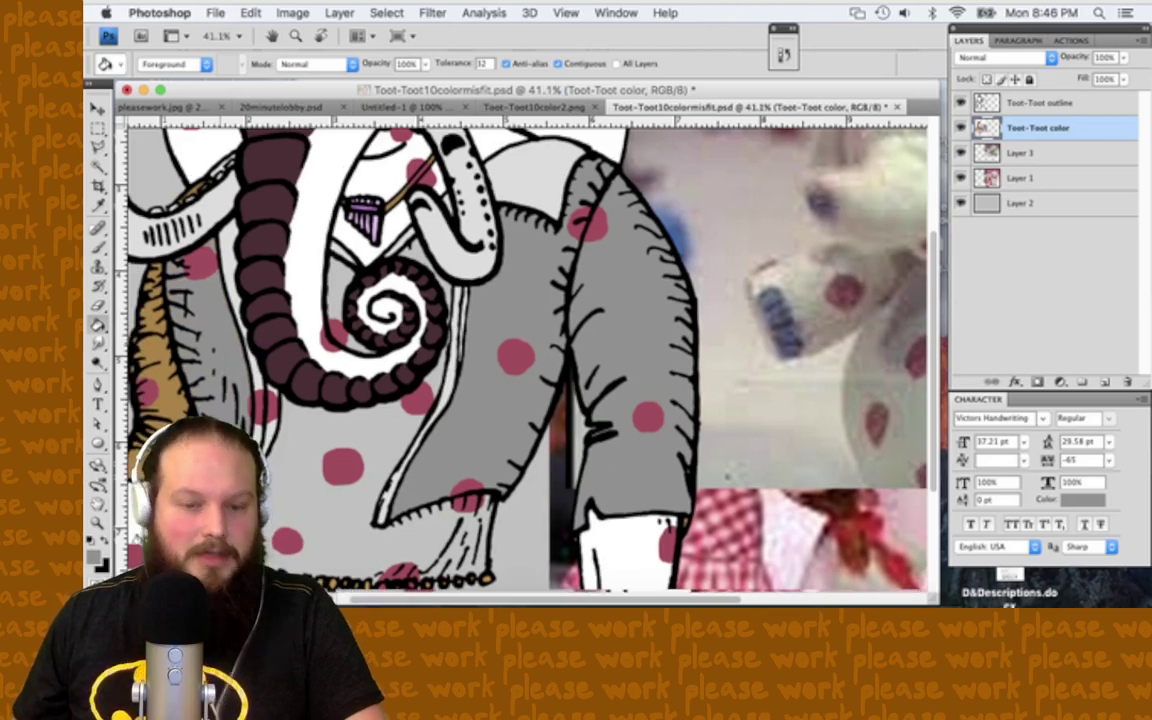
scroll(527, 360, "left", 2)
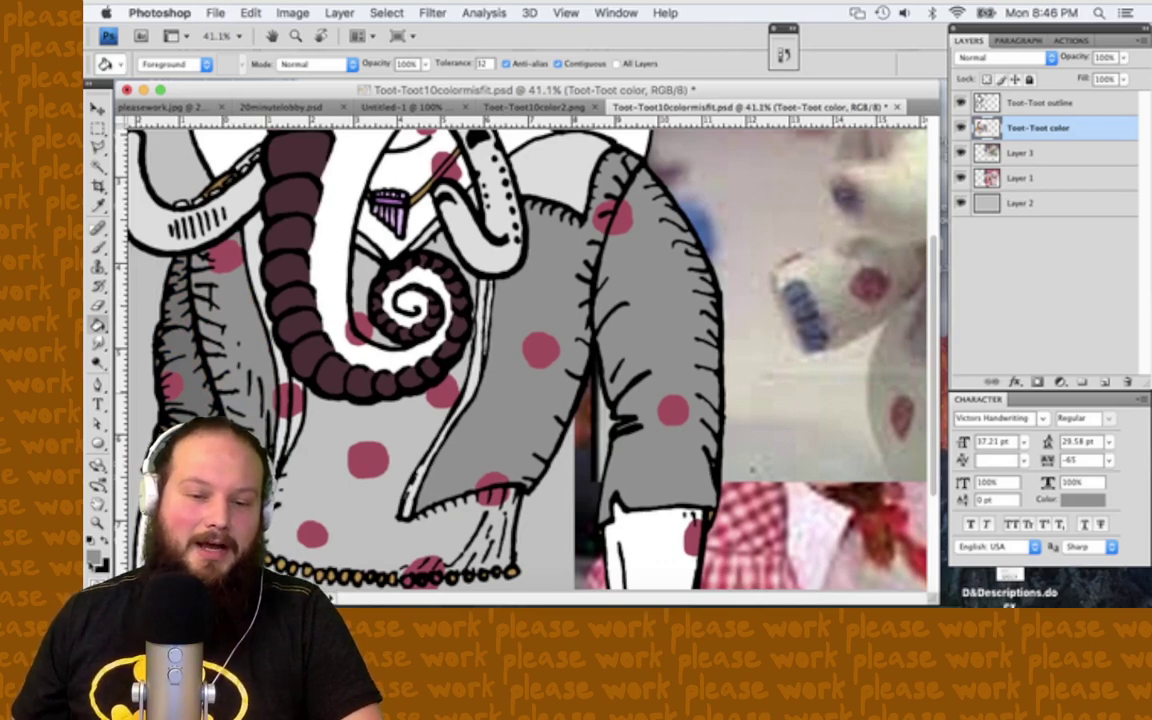
Step: Sample the blue-gray 727e97 from the painted fingernails and fill both jacket fronts and both sleeves with it
key("super+0")
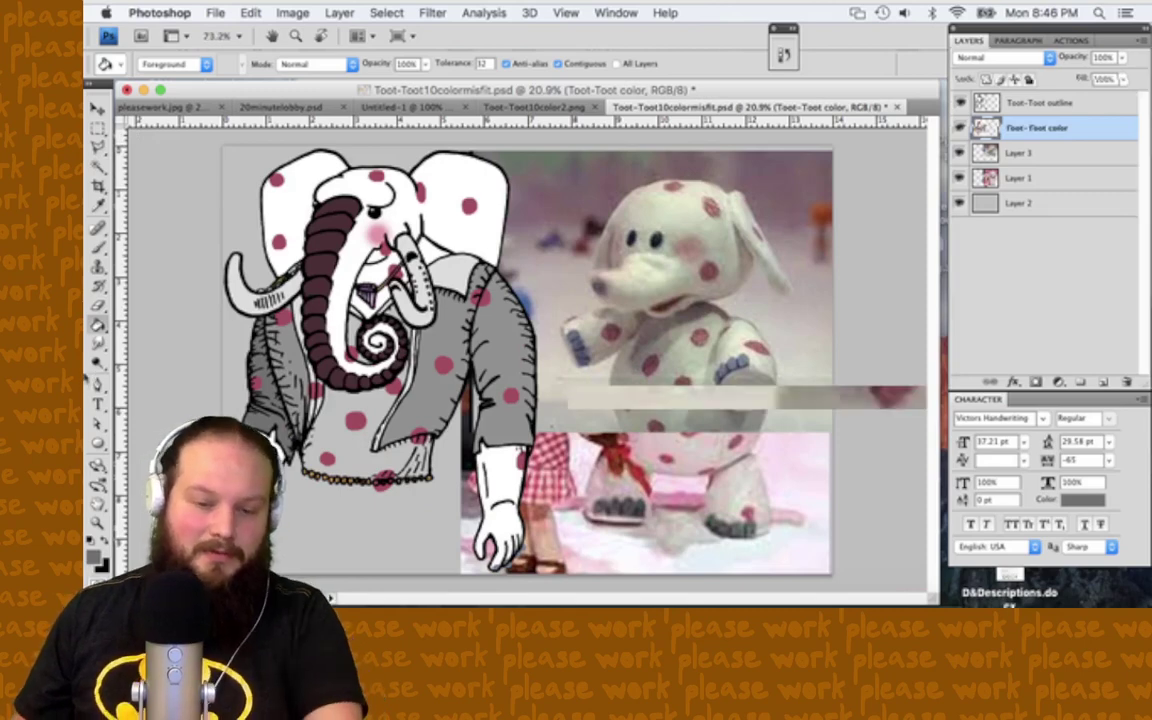
scroll(536, 567, "up", 3)
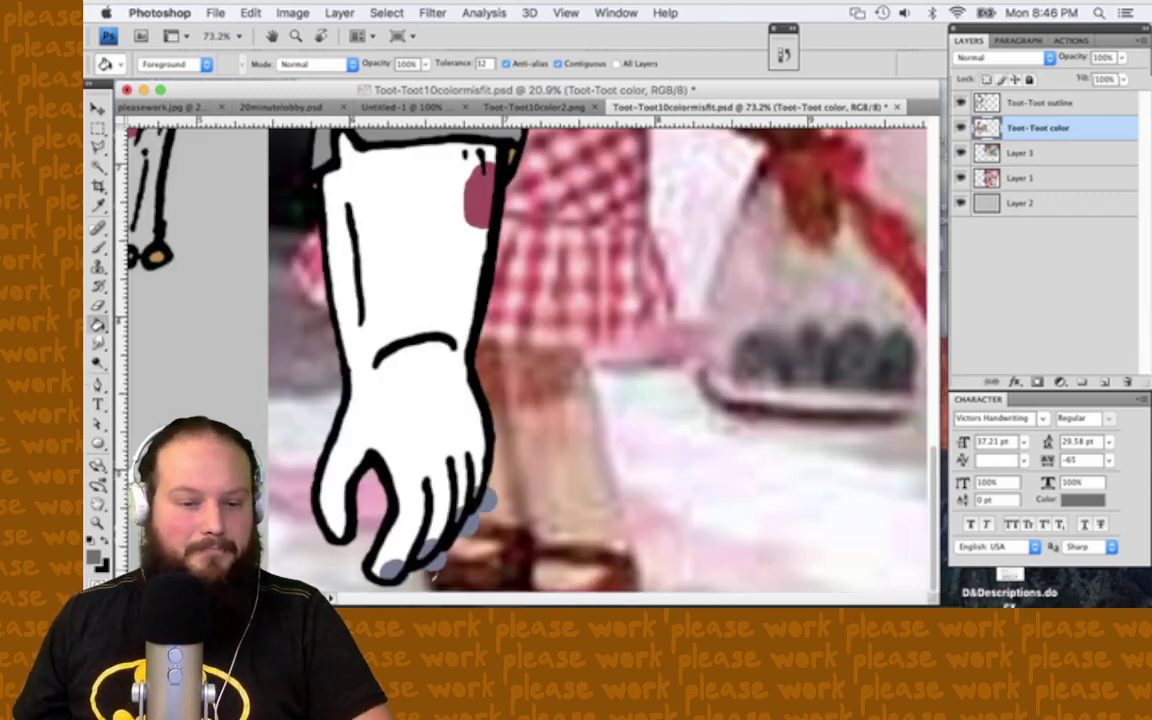
key("i")
scroll(433, 576, "down", 3)
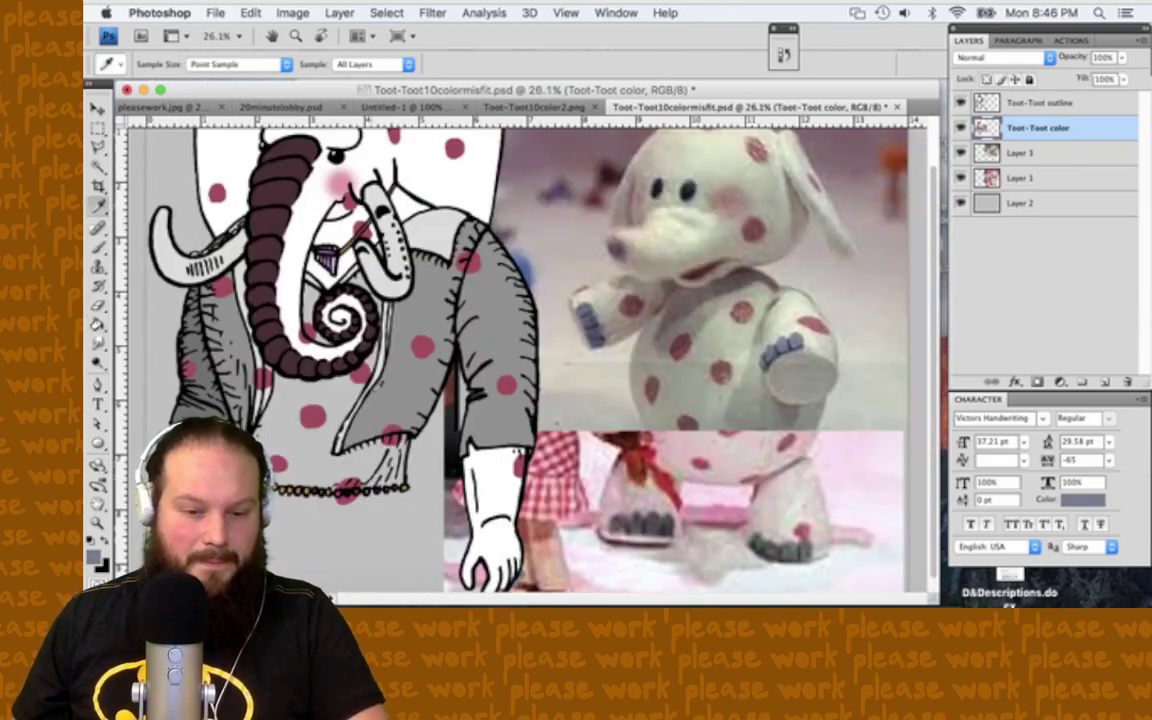
key("g")
left_click(357, 356)
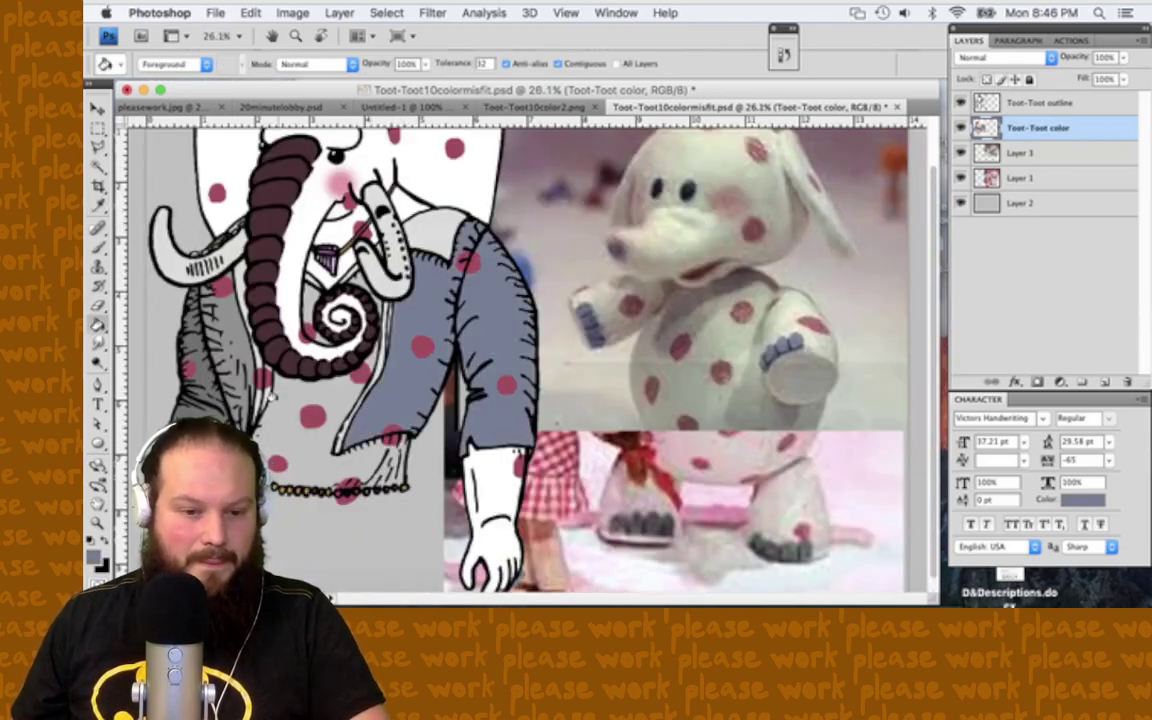
left_click(205, 302)
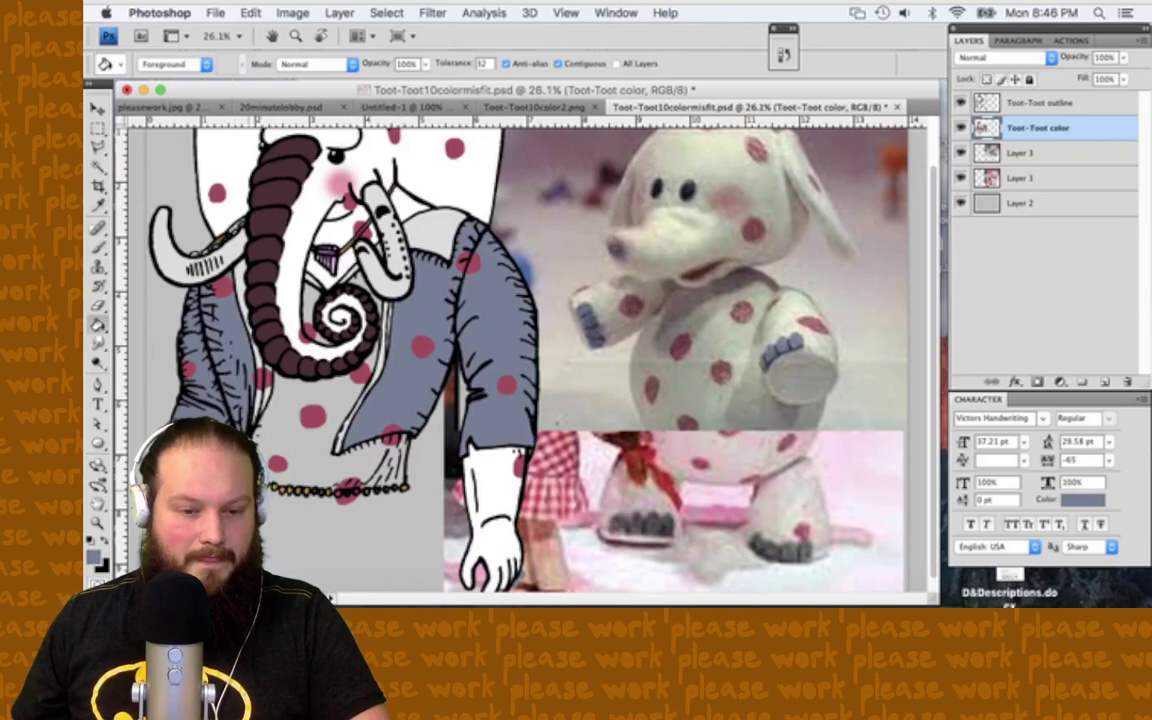
key("super+z")
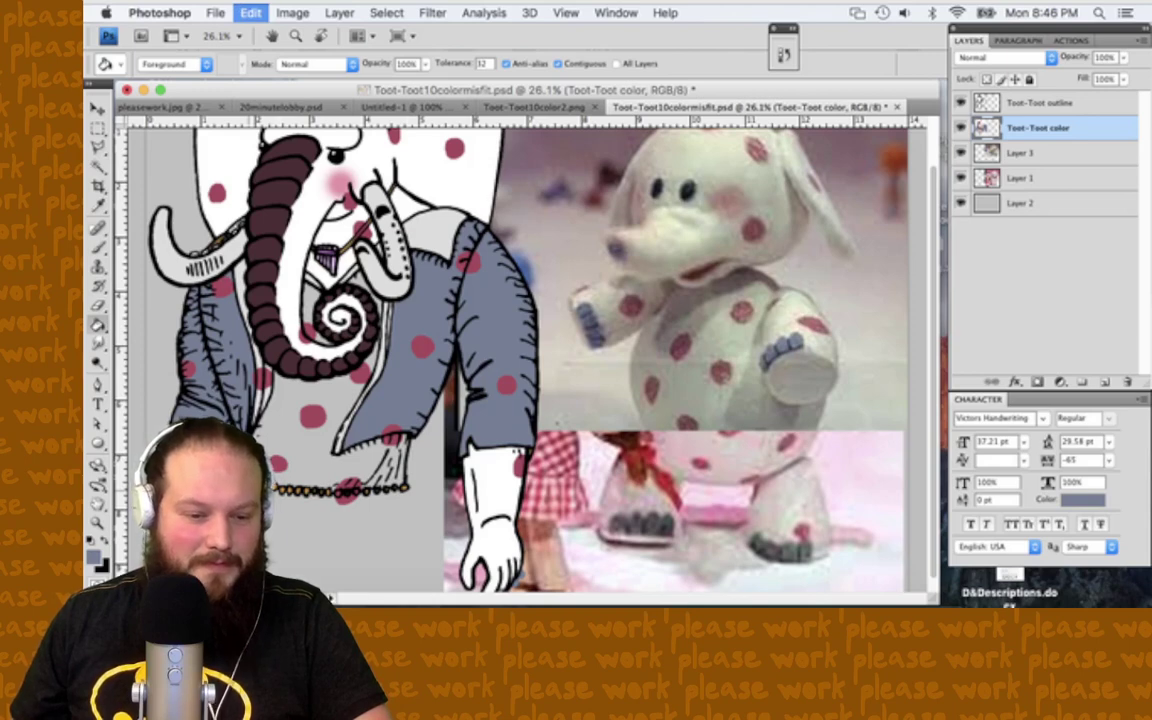
key("super+z")
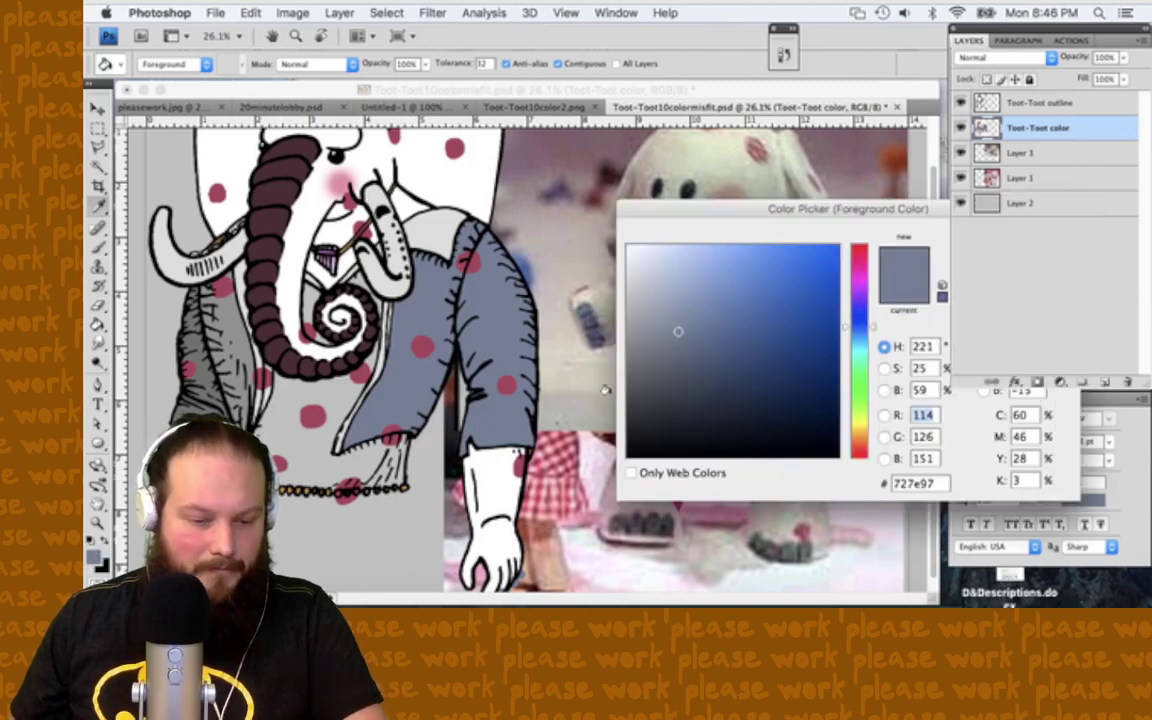
Step: Darken the foreground to a deeper blue-gray and brush a boundary along the inner seam of the drawing's left sleeve
key("Escape")
key("super+plus")
key("b")
scroll(500, 350, "down", 10)
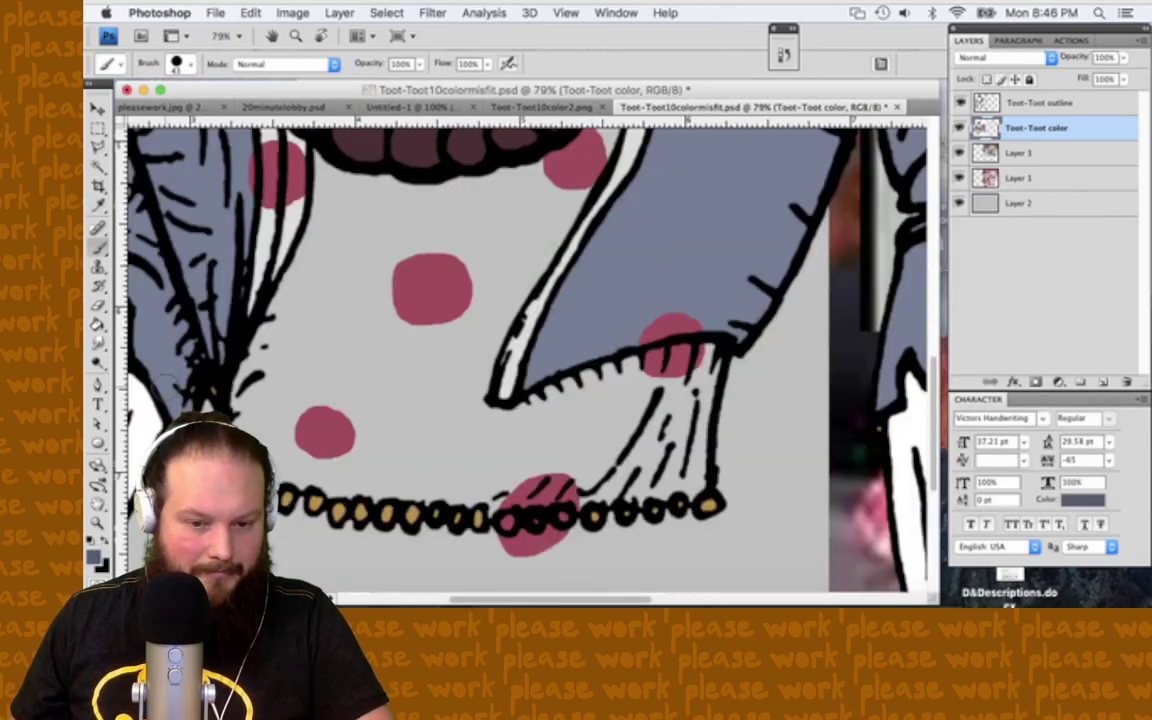
mouse_move(325, 283)
left_mouse_down()
mouse_move(326, 302)
mouse_move(305, 263)
mouse_move(312, 240)
mouse_move(310, 262)
mouse_move(265, 152)
left_mouse_up()
scroll(267, 152, "up", 6)
scroll(267, 152, "left", 2)
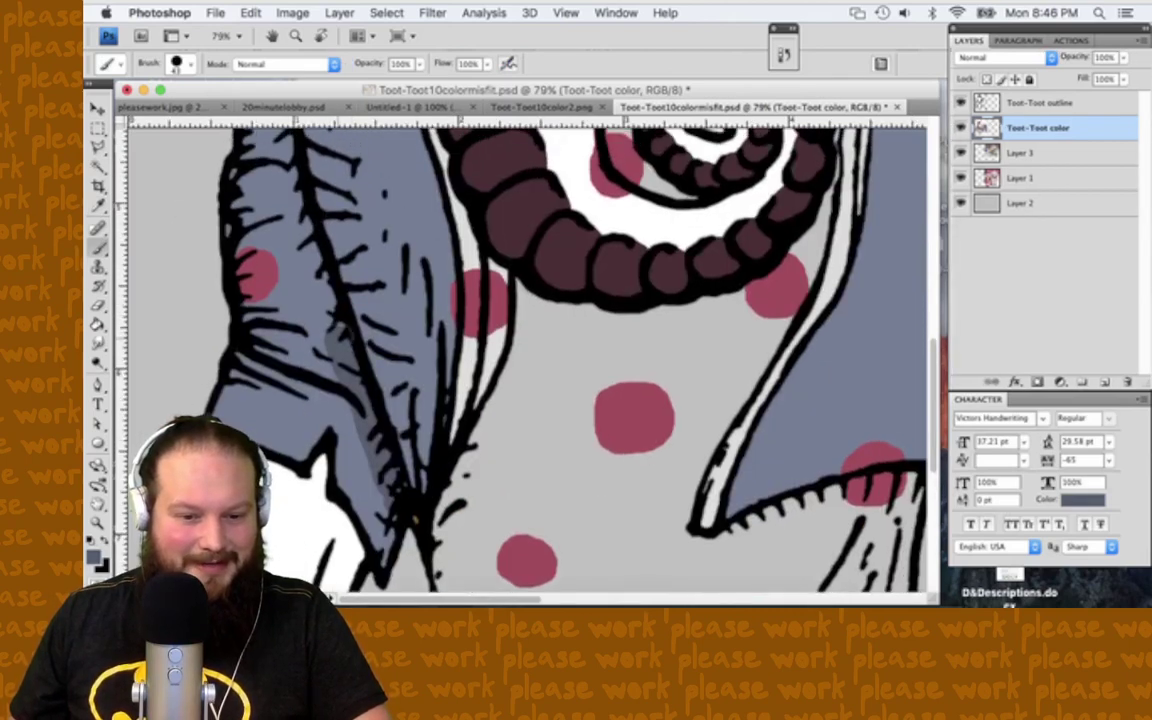
left_click_drag(311, 266, 260, 172)
scroll(260, 172, "up", 3)
mouse_move(268, 258)
left_mouse_down()
mouse_move(245, 192)
mouse_move(249, 146)
mouse_move(231, 180)
left_mouse_up()
Step: Fill the drawing's left sleeve with the deeper blue-gray up to the painted seam
key("g")
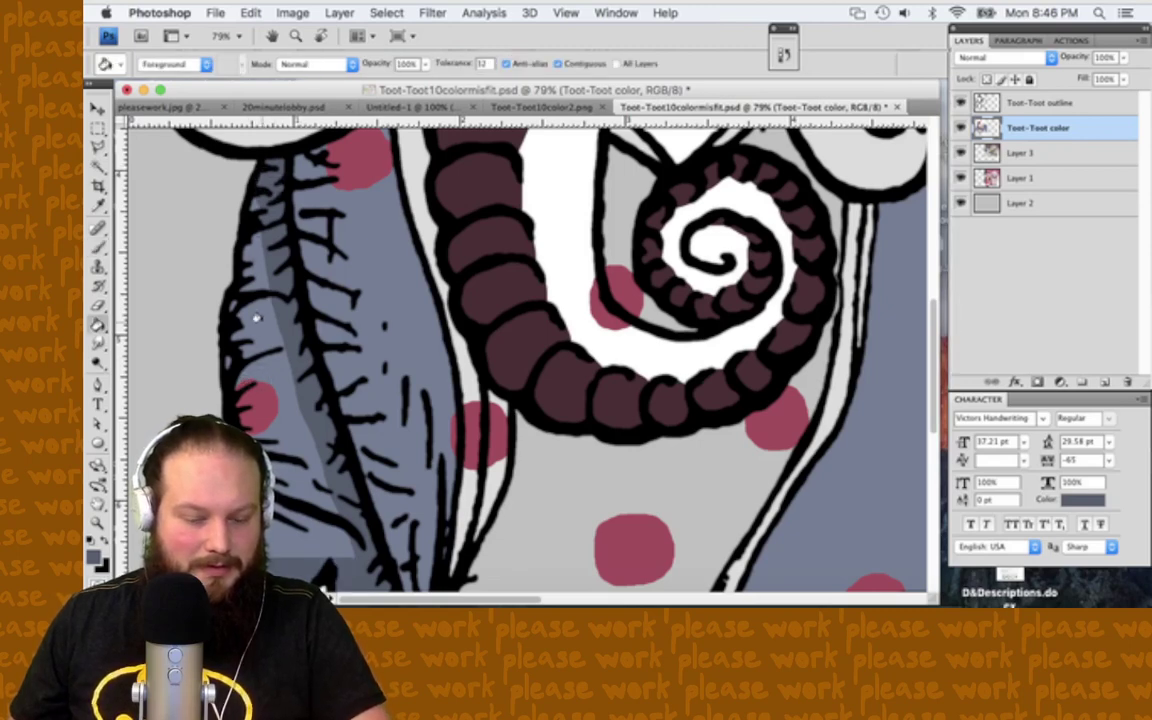
scroll(262, 322, "right", 2)
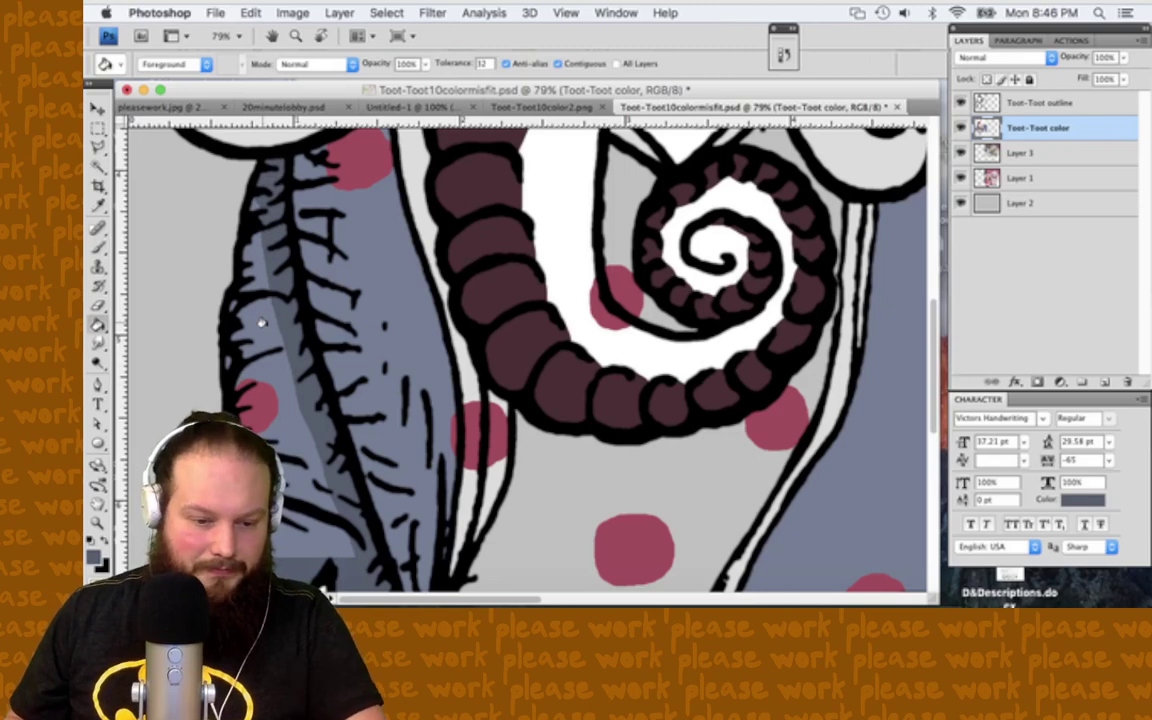
scroll(262, 322, "down", 5)
key("b")
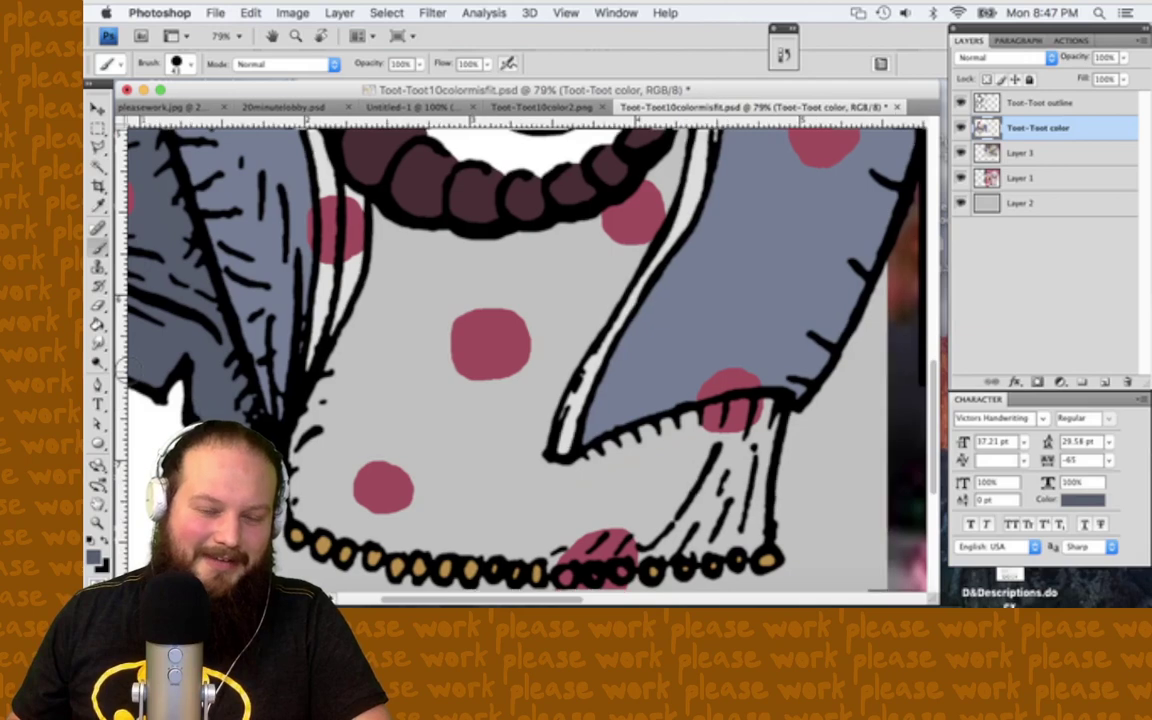
scroll(127, 371, "down", 2)
scroll(127, 371, "right", 2)
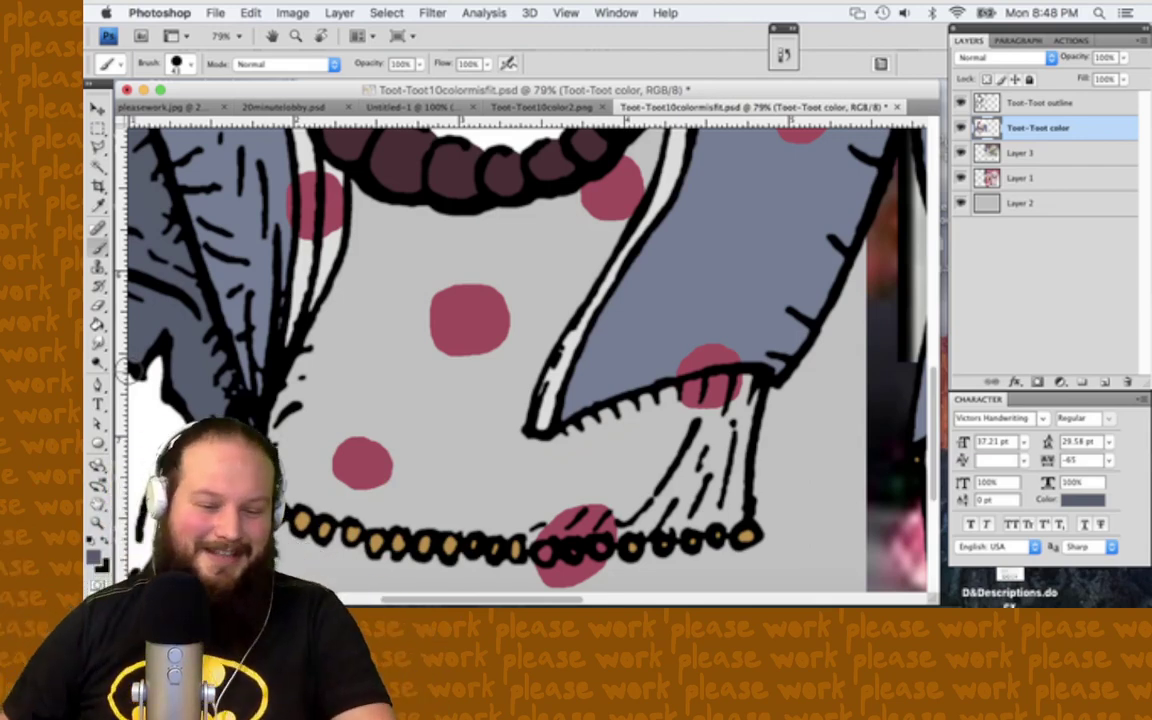
scroll(527, 355, "up", 5)
scroll(527, 355, "left", 3)
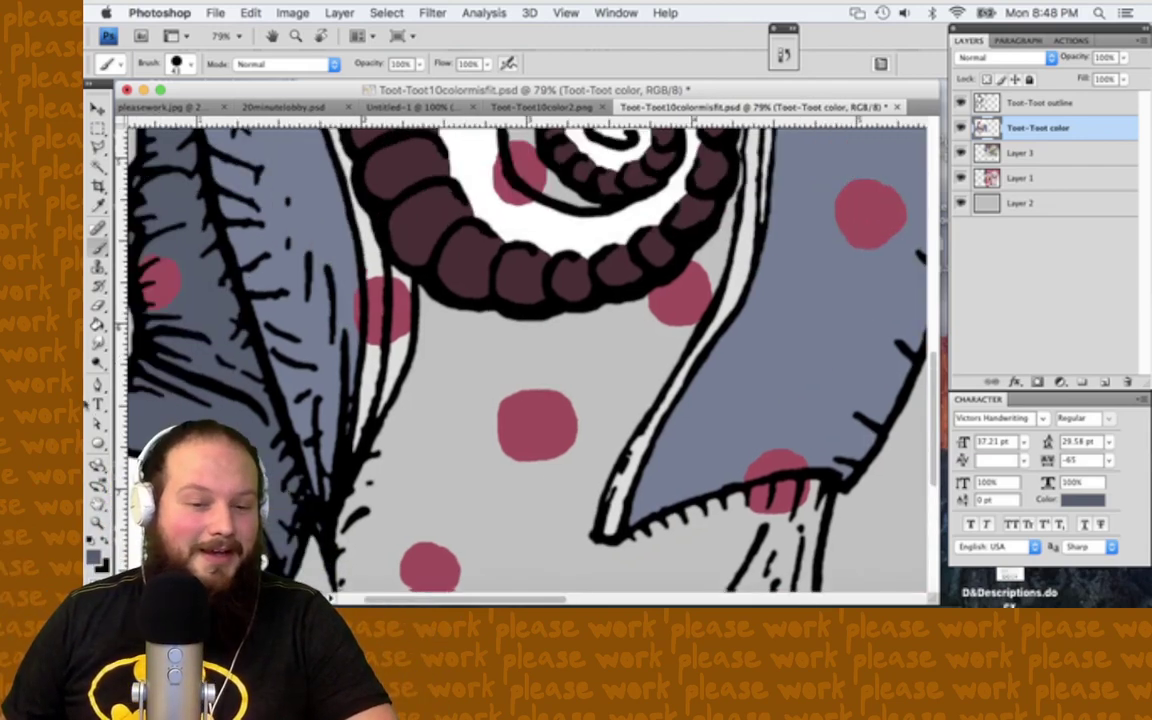
scroll(527, 355, "down", 9)
scroll(527, 355, "left", 4)
scroll(527, 355, "right", 4)
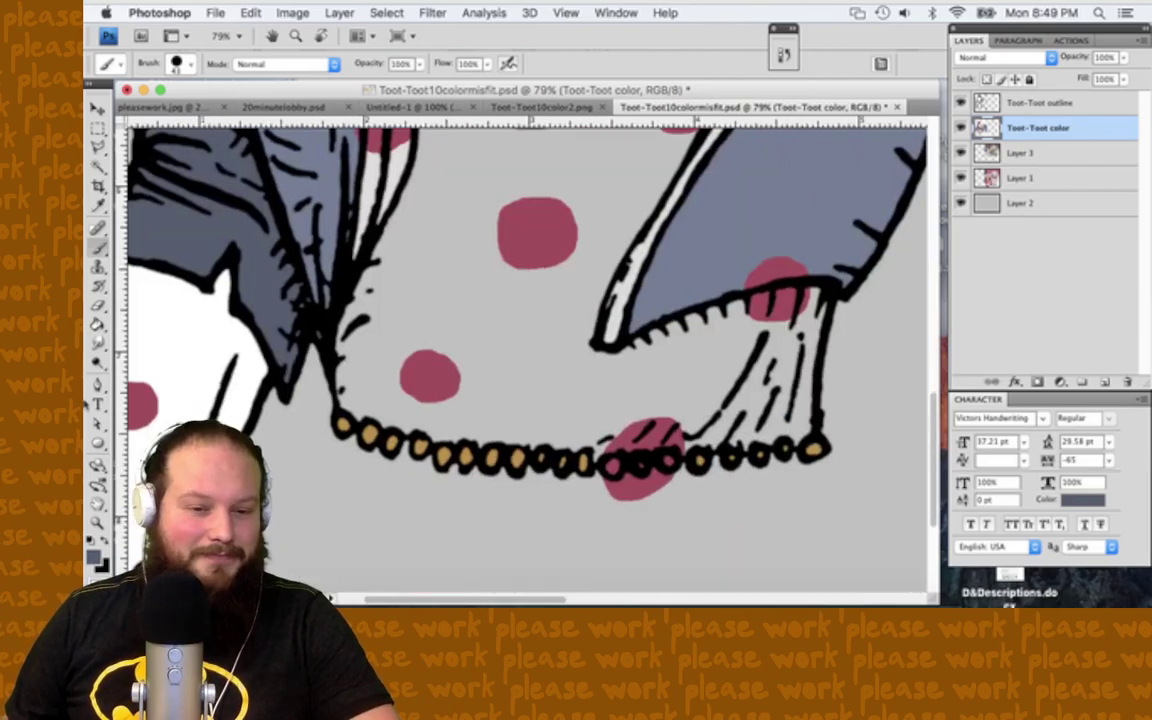
scroll(300, 336, "down", 2)
scroll(300, 336, "right", 2)
scroll(300, 336, "up", 9)
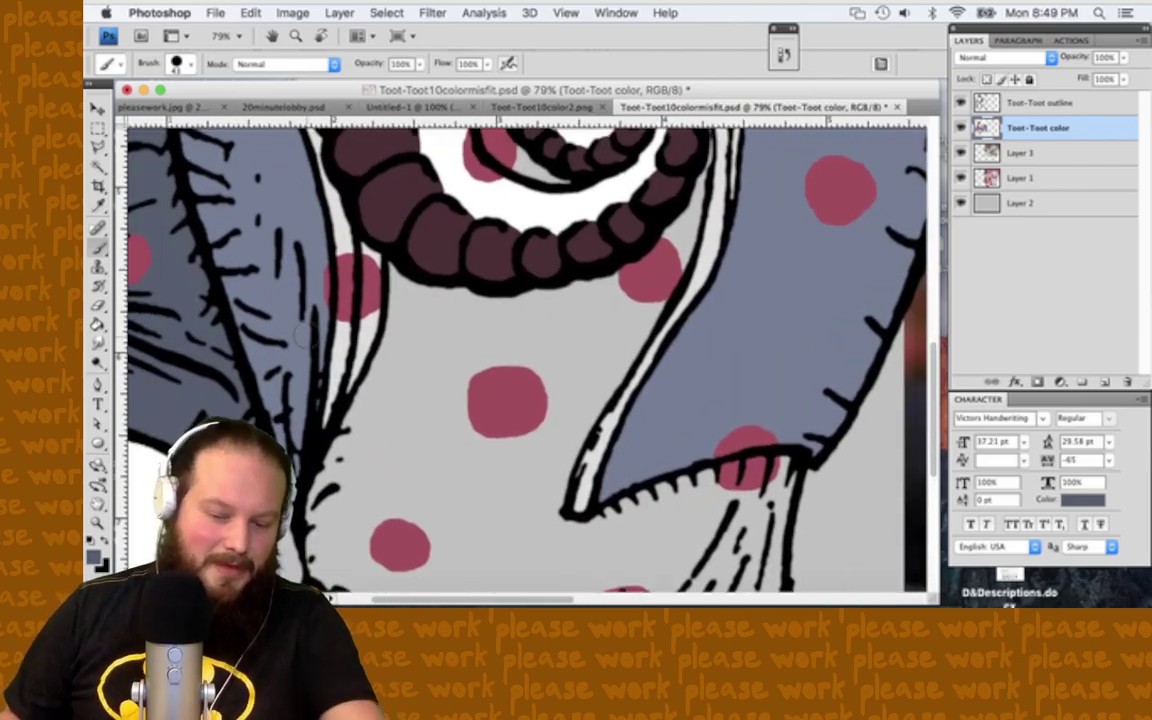
Step: Sample the jacket front's blue-gray 727e97 as the foreground color for the sweater's beaded hem
key("i")
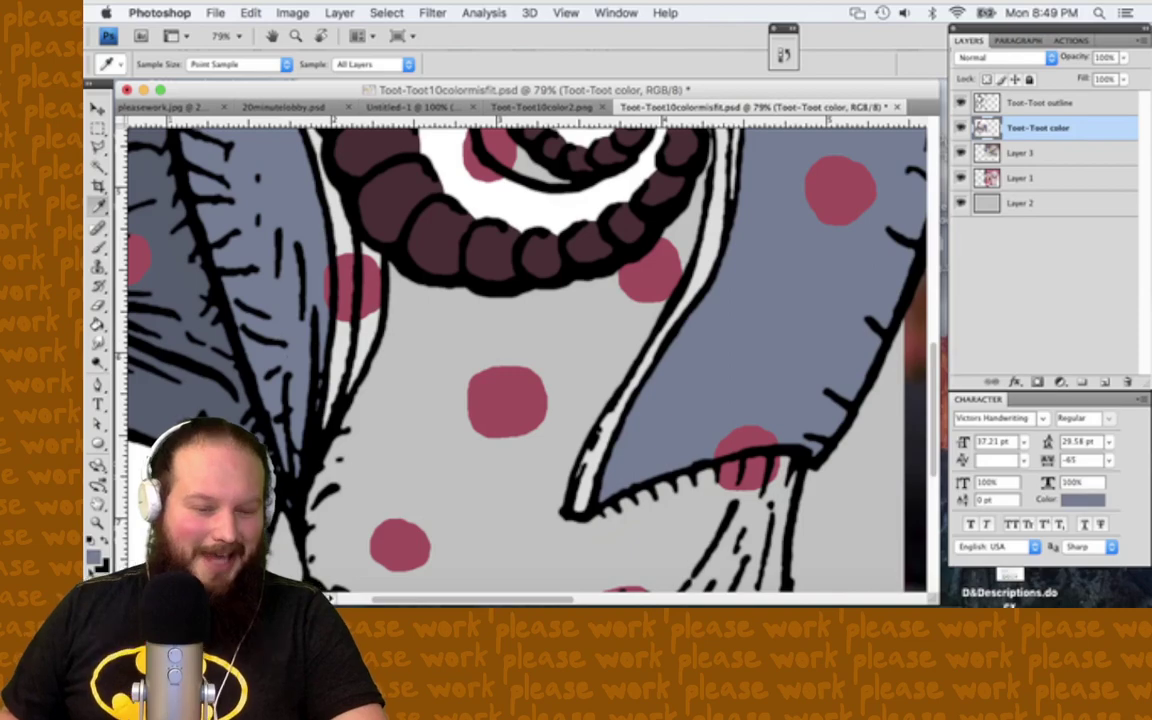
left_click(96, 558)
left_click(975, 234)
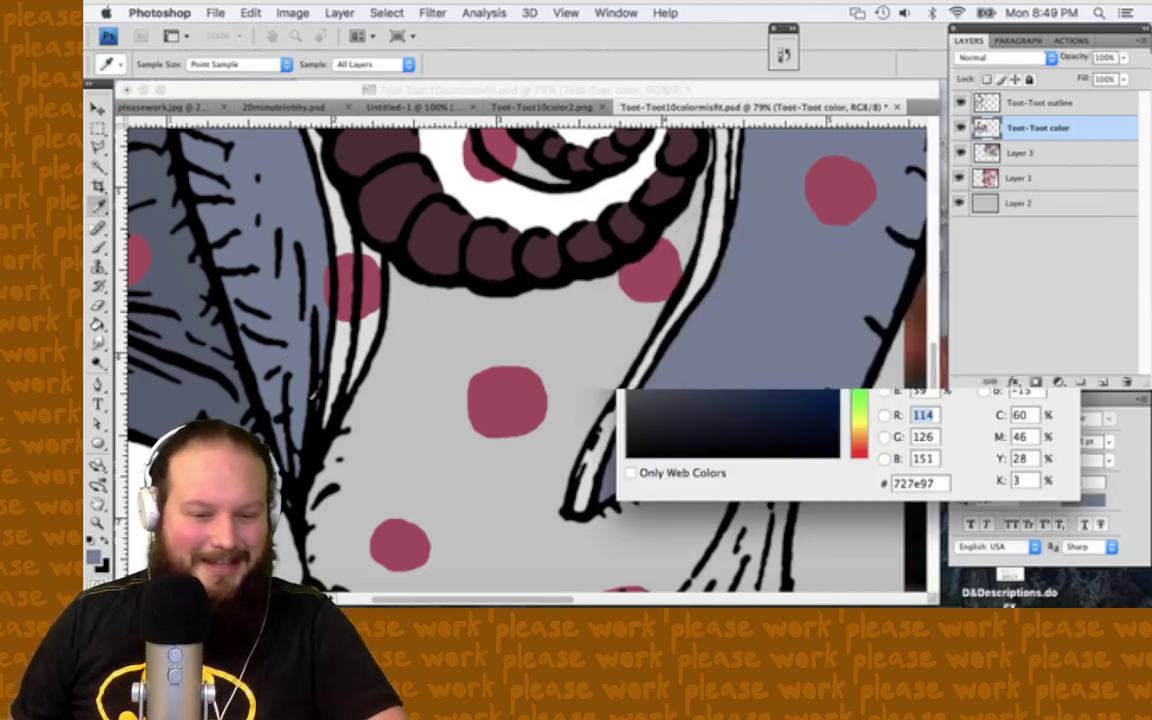
scroll(527, 360, "down", 6)
scroll(527, 360, "left", 1)
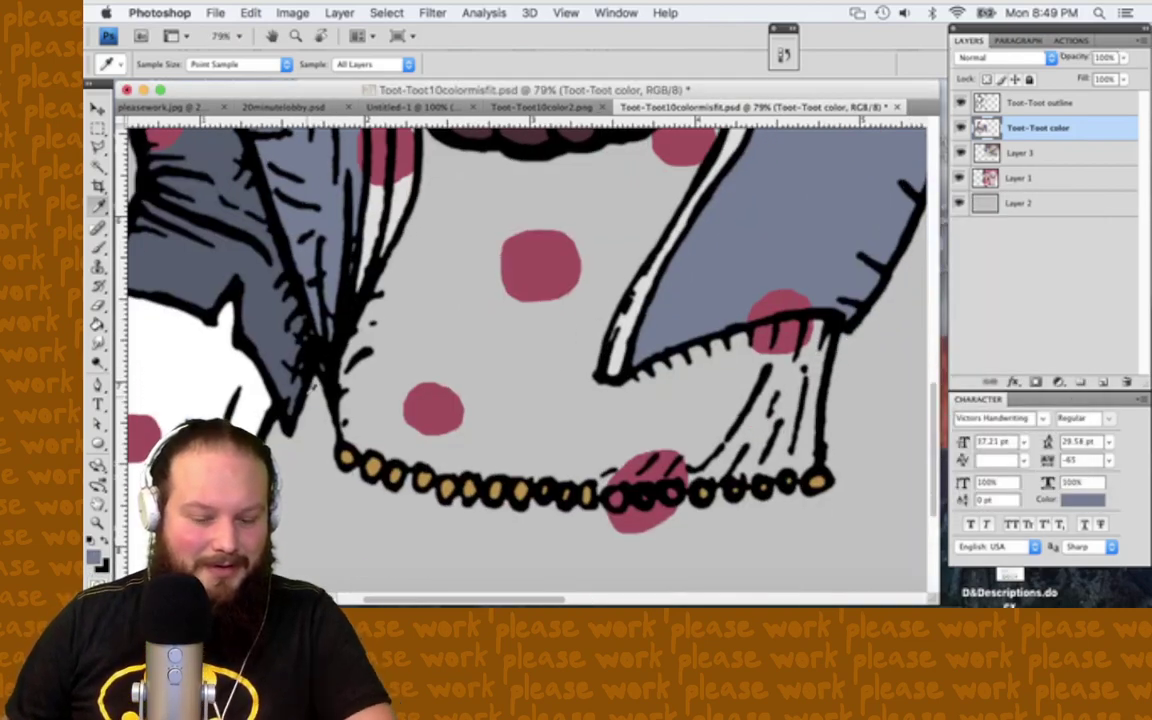
key("g")
key("i")
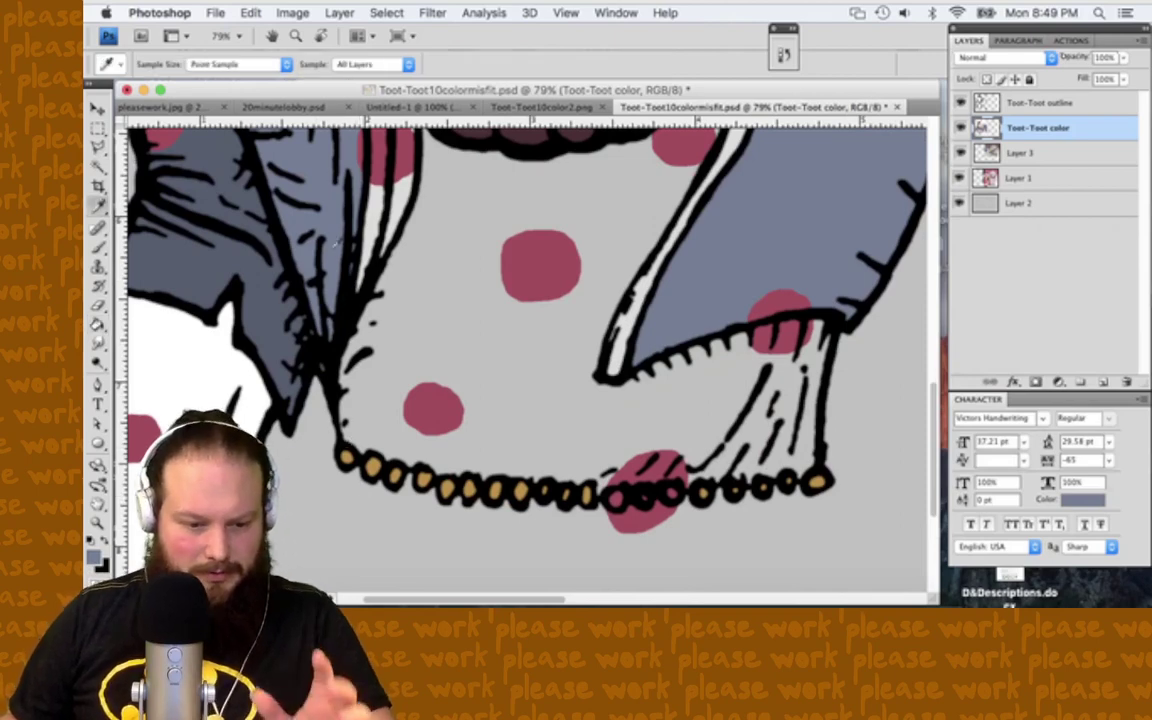
Step: Fill the tan beads along the sweater hem with the blue-gray, from its left end up to the pink dot
key("g")
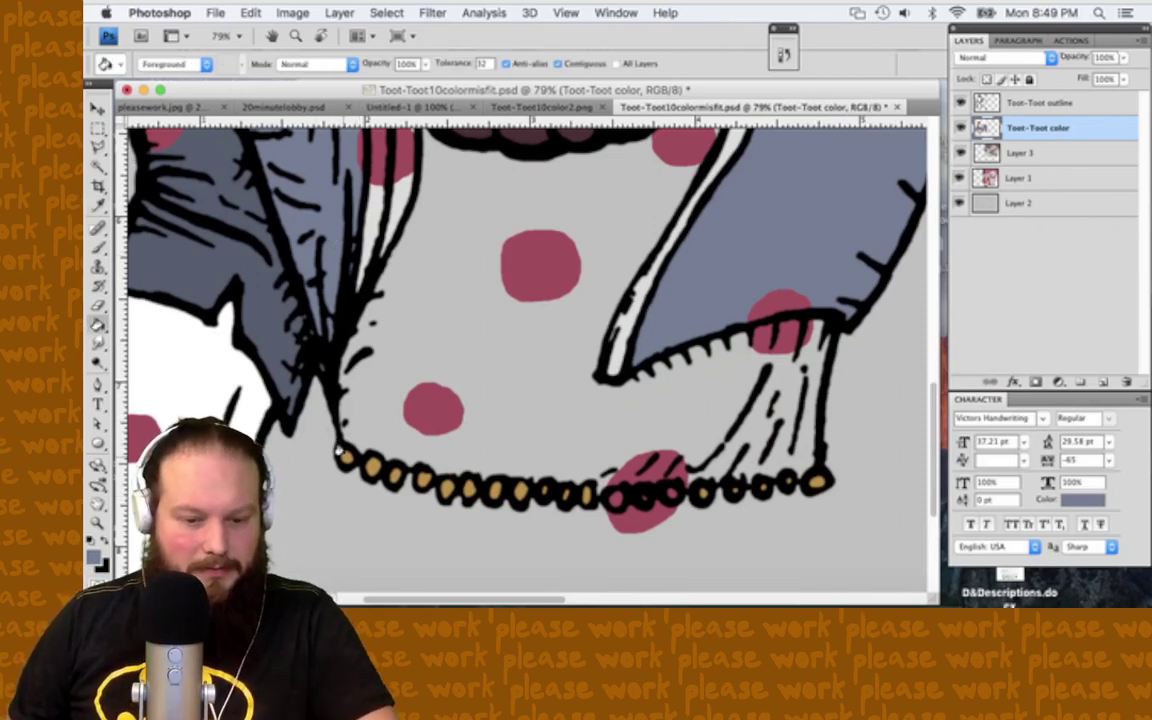
left_click(346, 457)
left_click(372, 464)
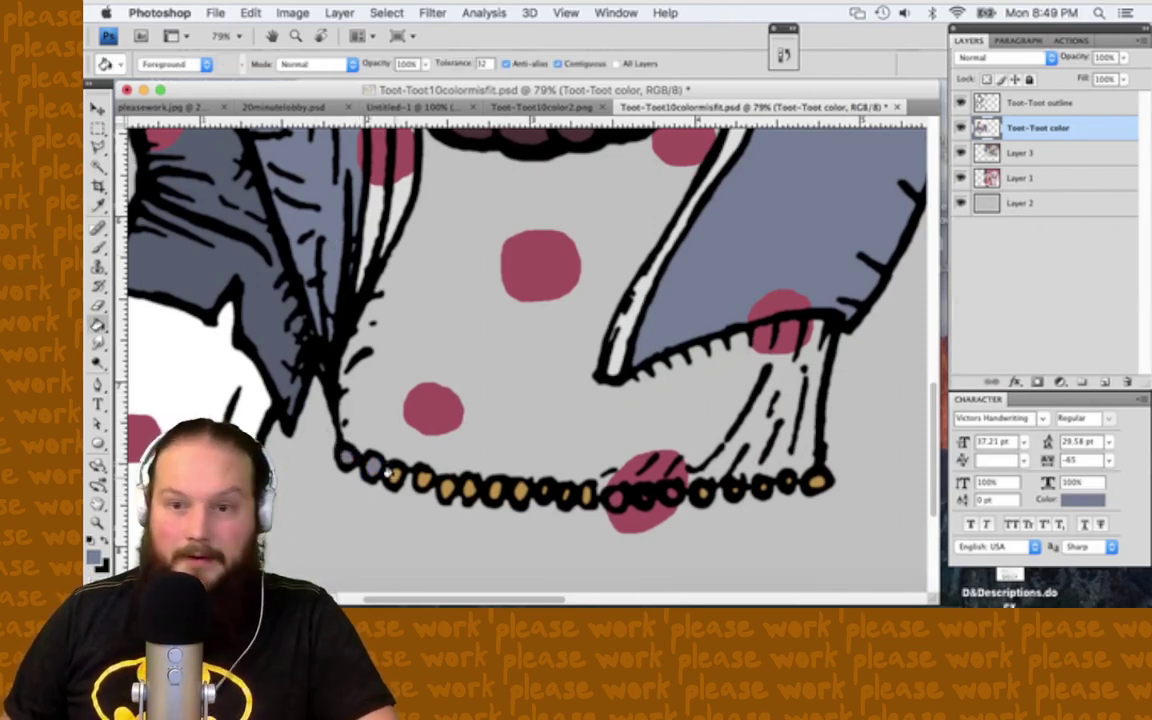
left_click(394, 475)
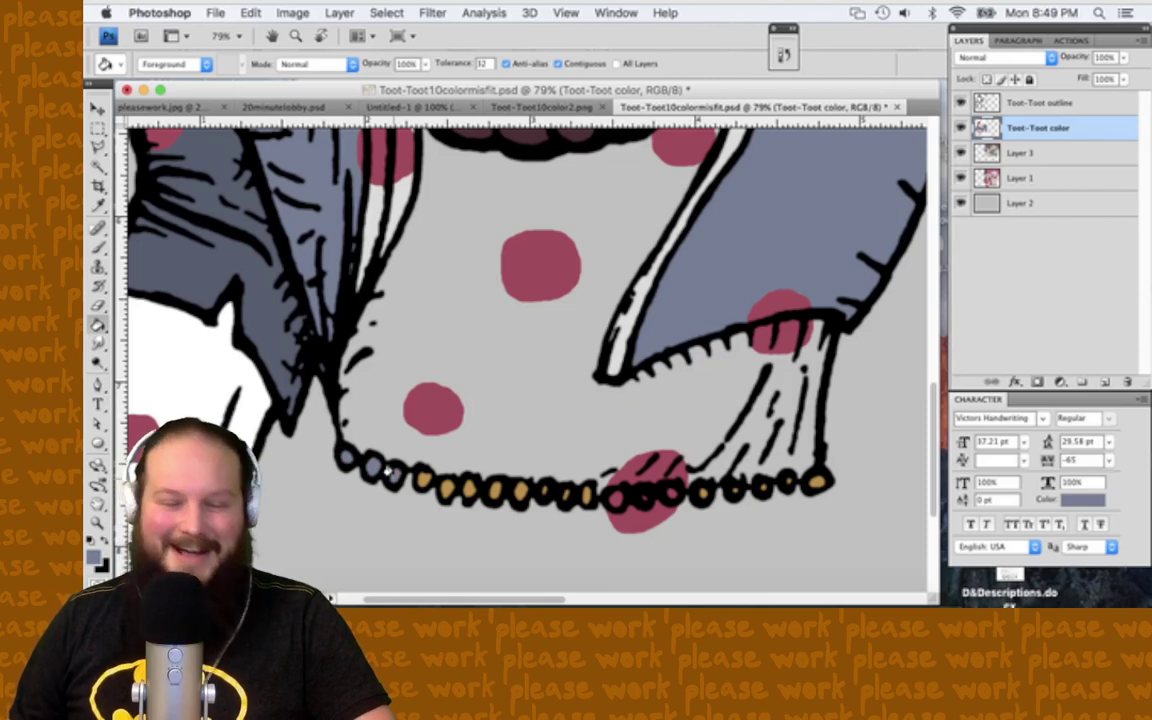
left_click(420, 484)
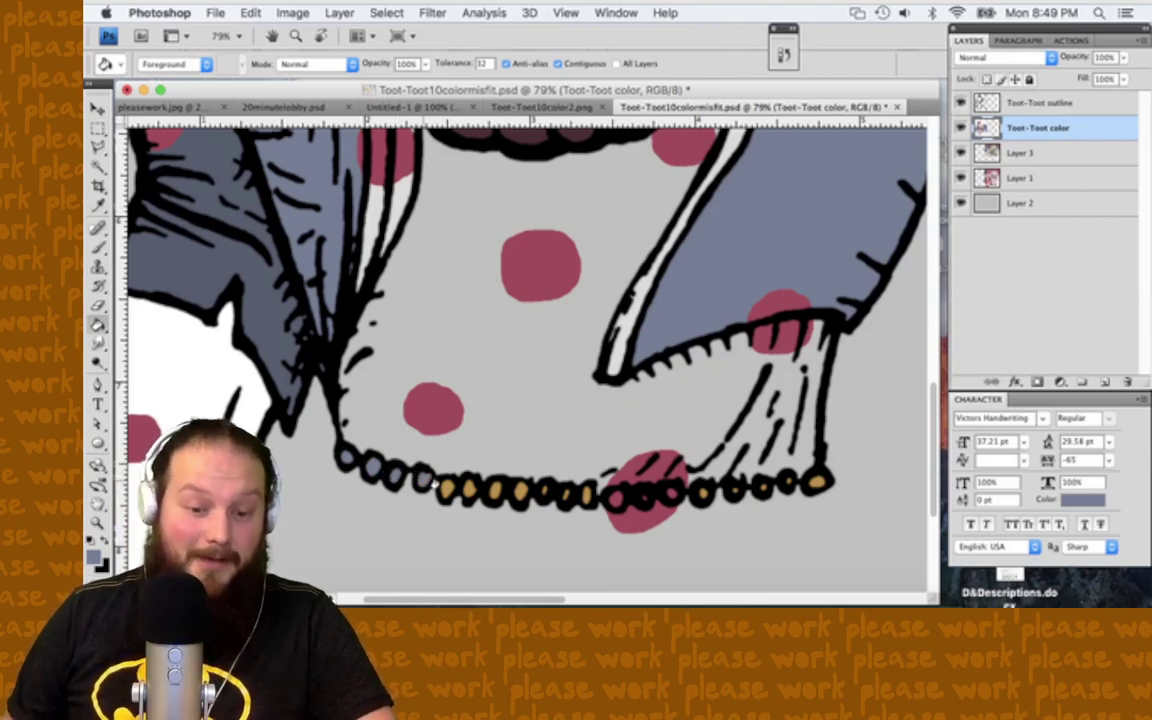
left_click(446, 487)
left_click(470, 489)
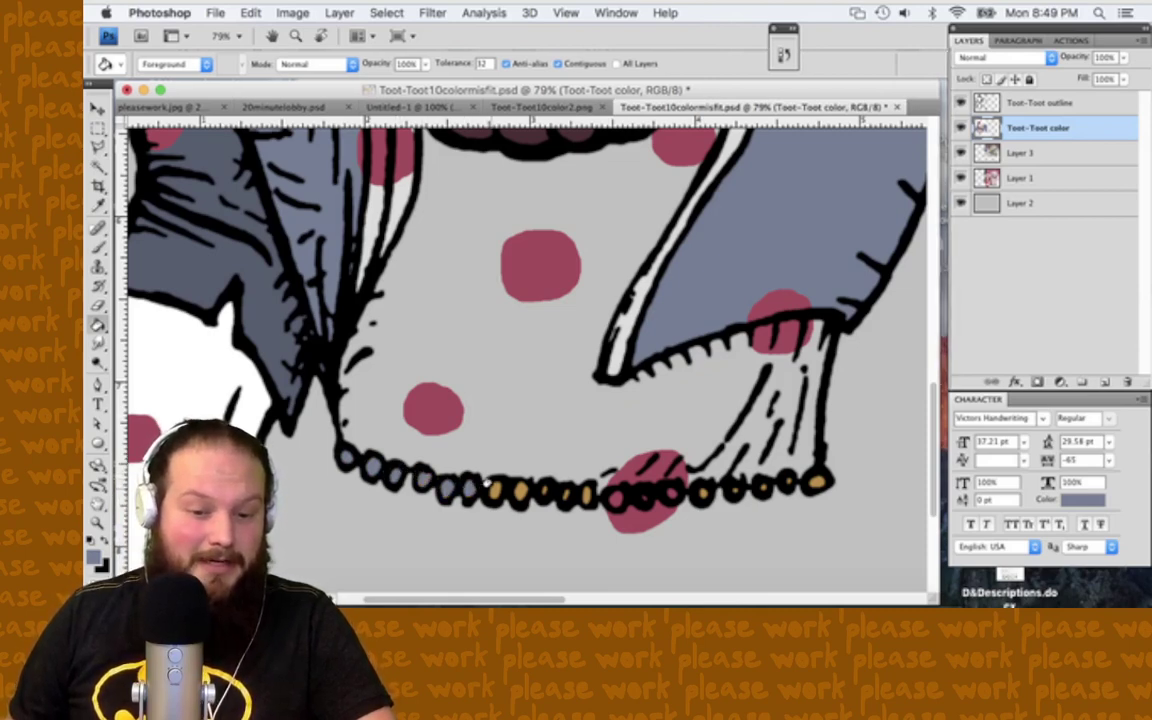
left_click(494, 488)
left_click(519, 490)
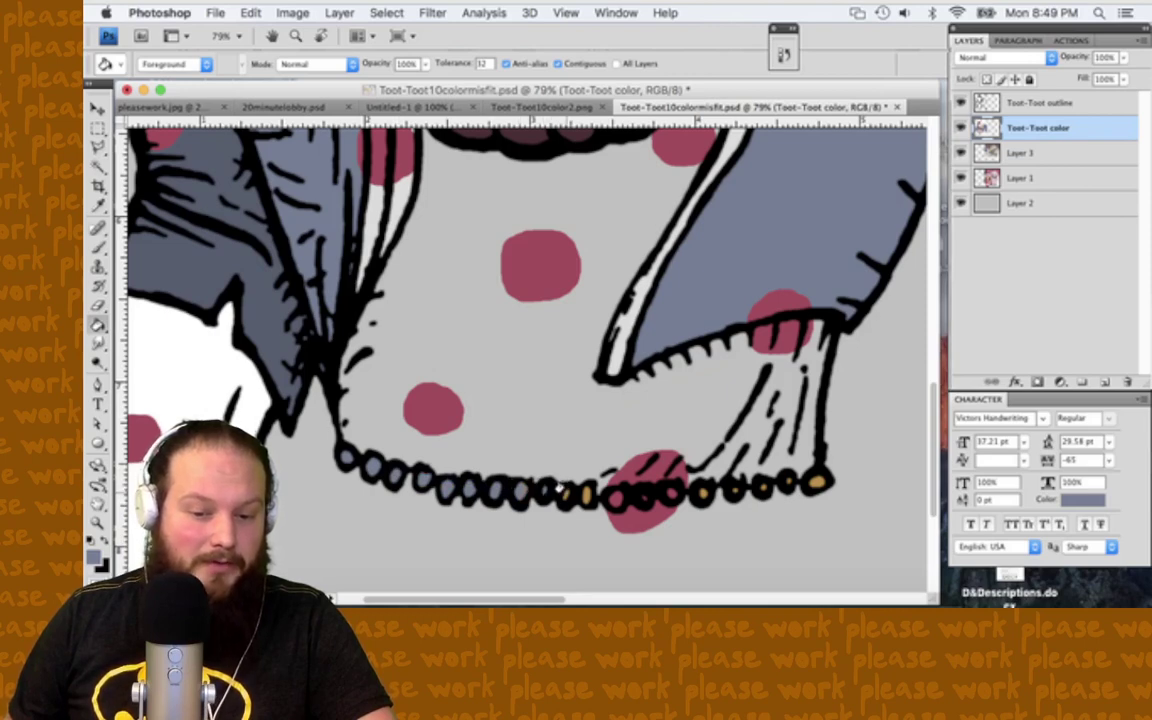
left_click(543, 491)
left_click(567, 492)
left_click(591, 492)
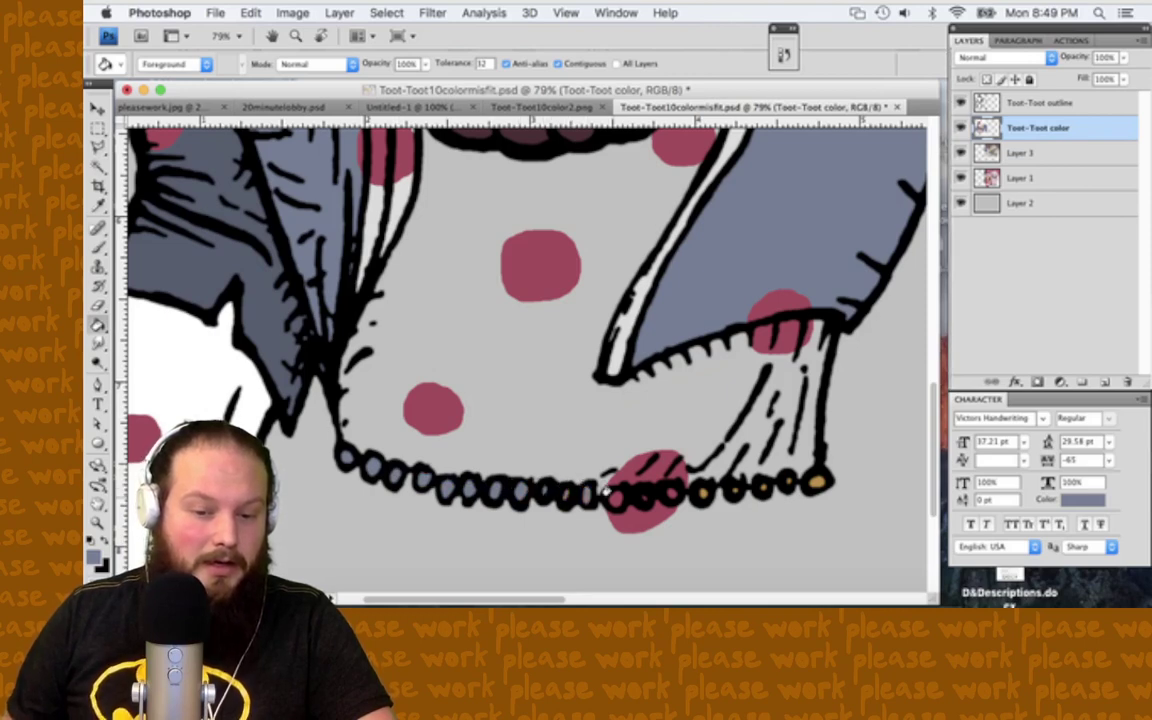
Step: Fill the remaining tan beads to the right of the hem's pink dot with the blue-gray and save the document
left_click(632, 492)
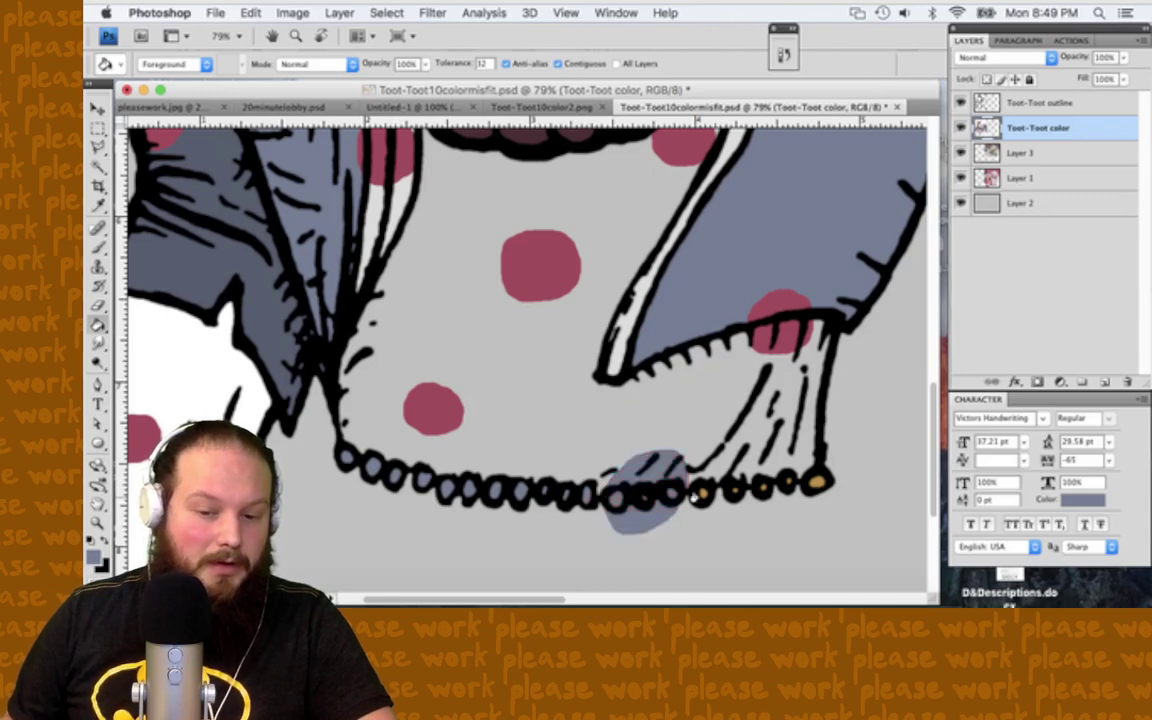
key("ctrl+z")
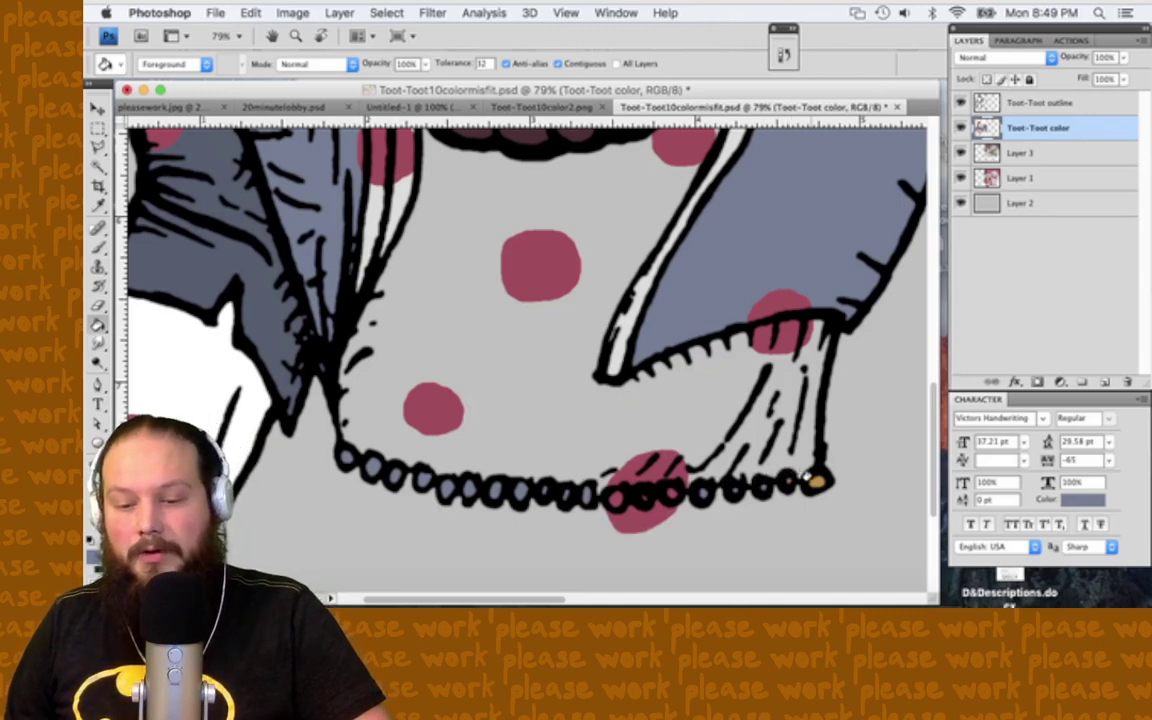
key("super+s")
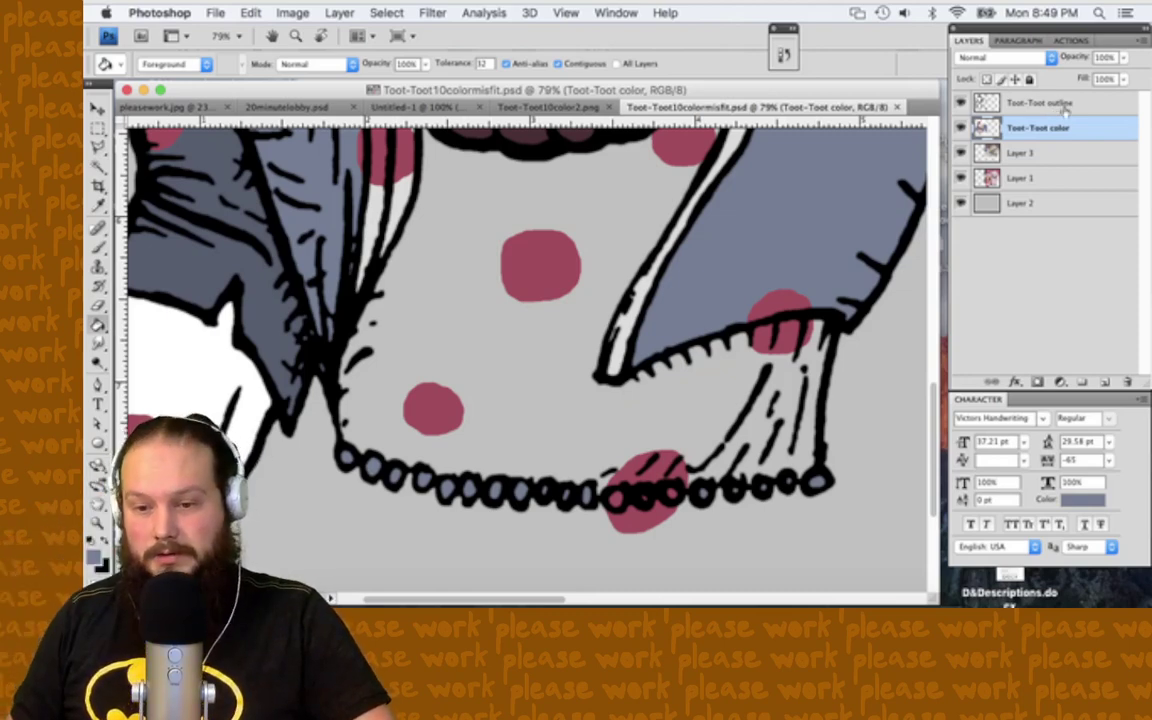
Step: Paint the three hem beads over the pink dot blue-gray on the Toot-Toot color layer with a 28 px brush
left_click(1085, 104)
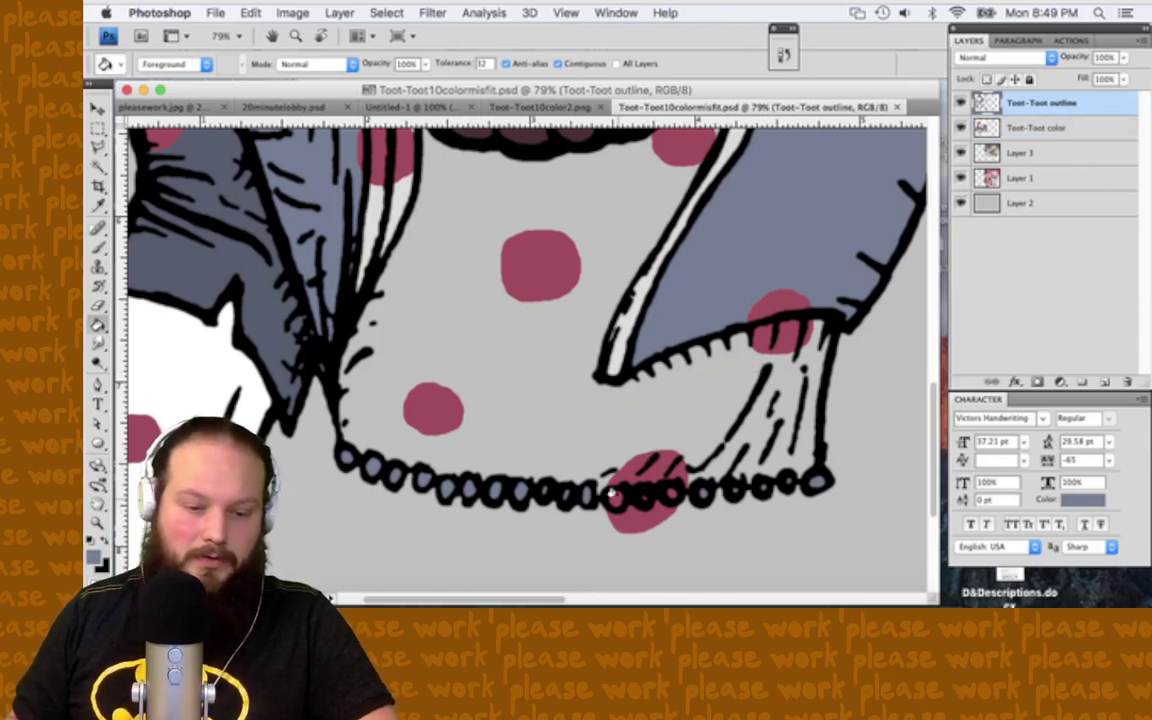
scroll(612, 493, "up", 5)
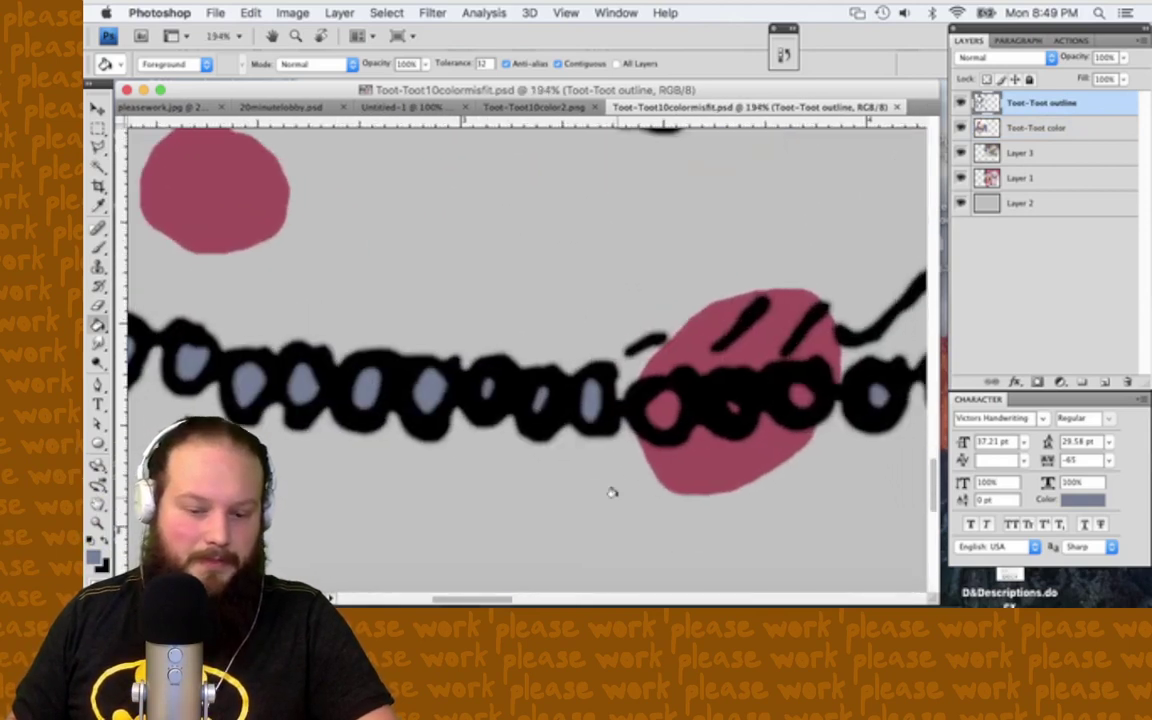
scroll(612, 493, "right", 3)
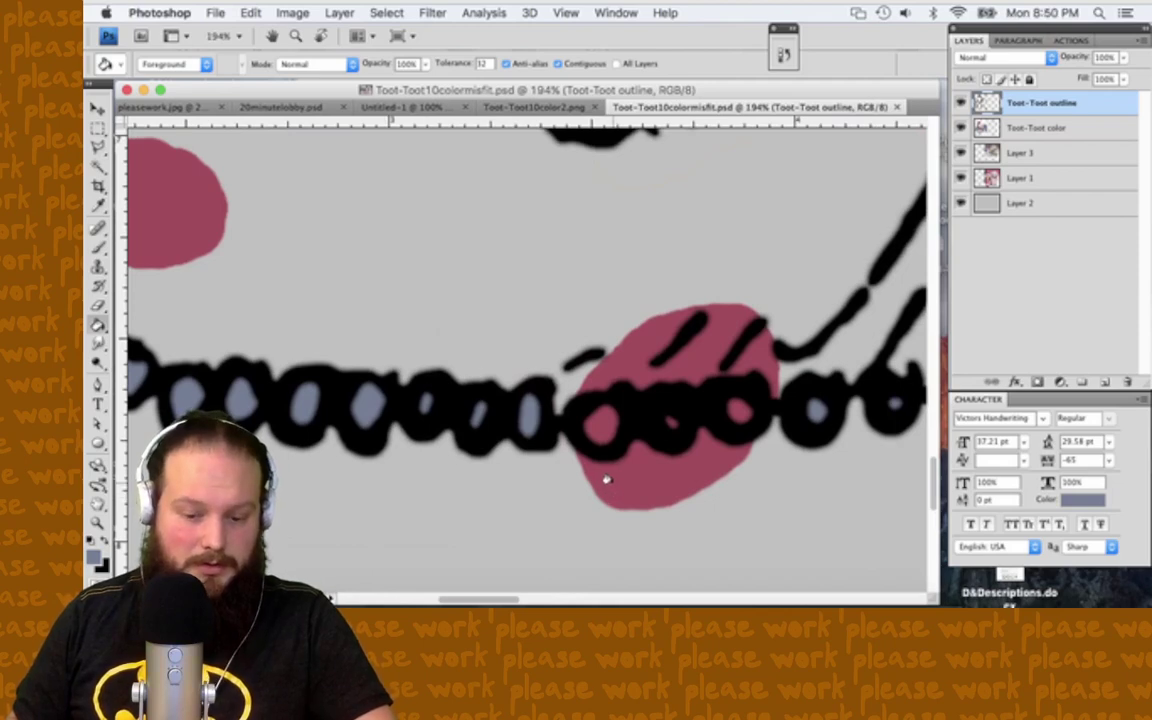
key("e")
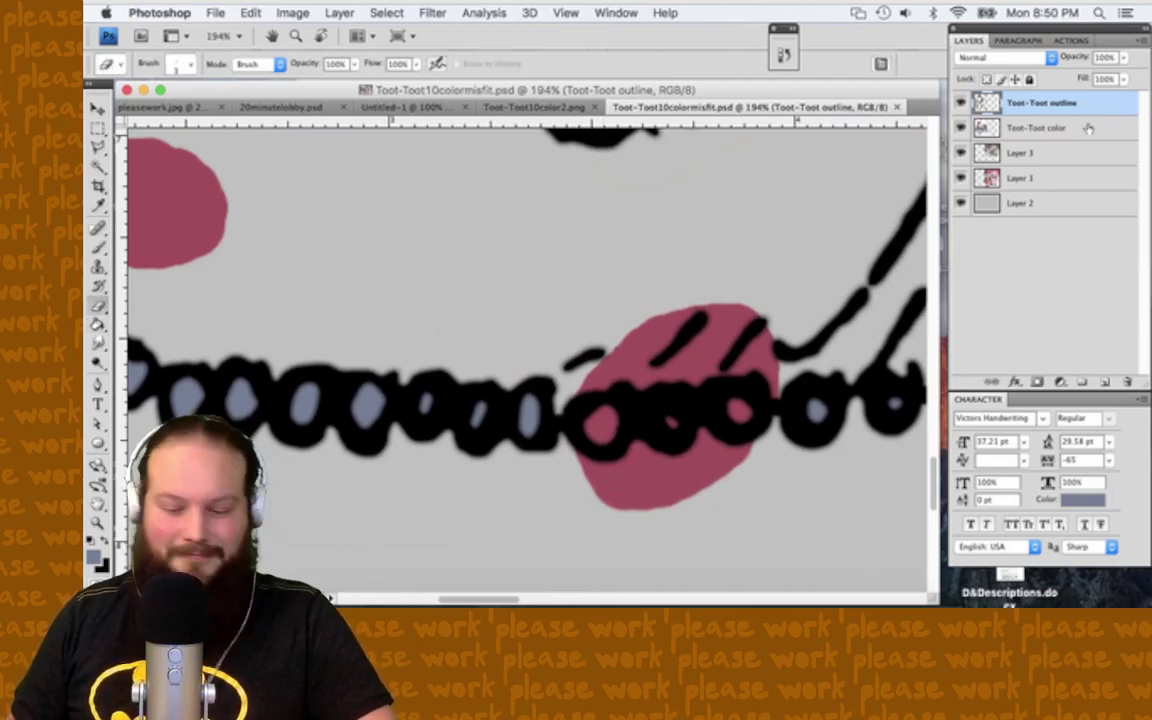
key("alt+[")
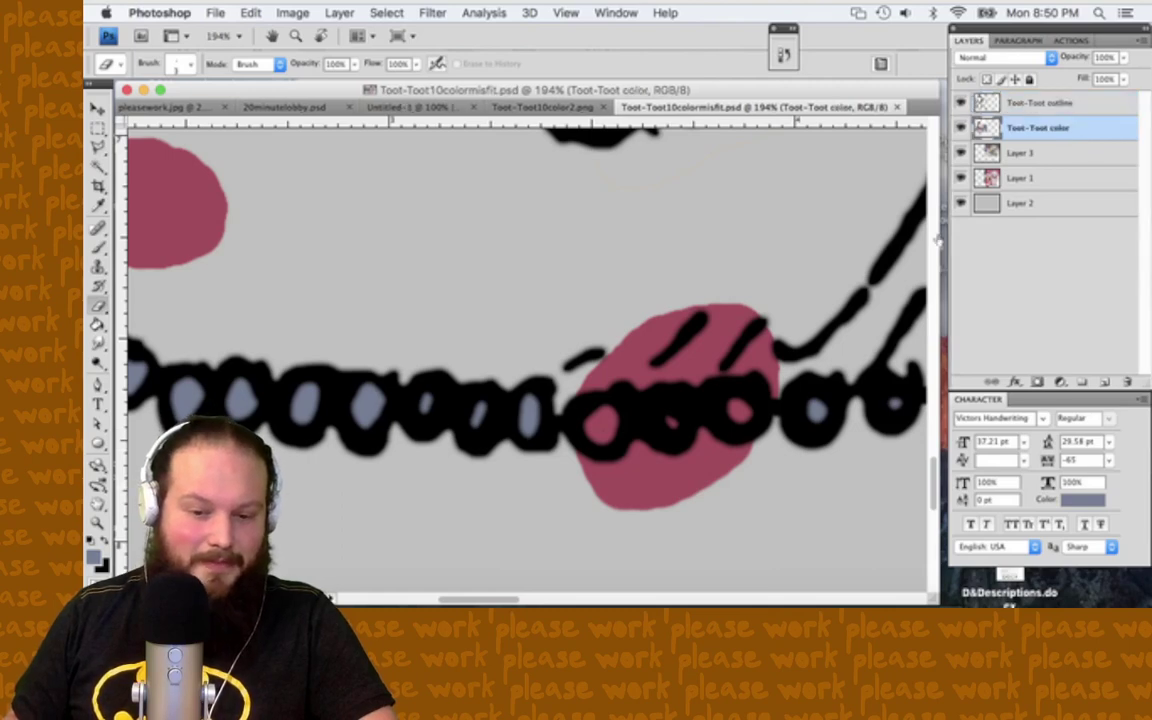
key("b")
right_click(598, 418)
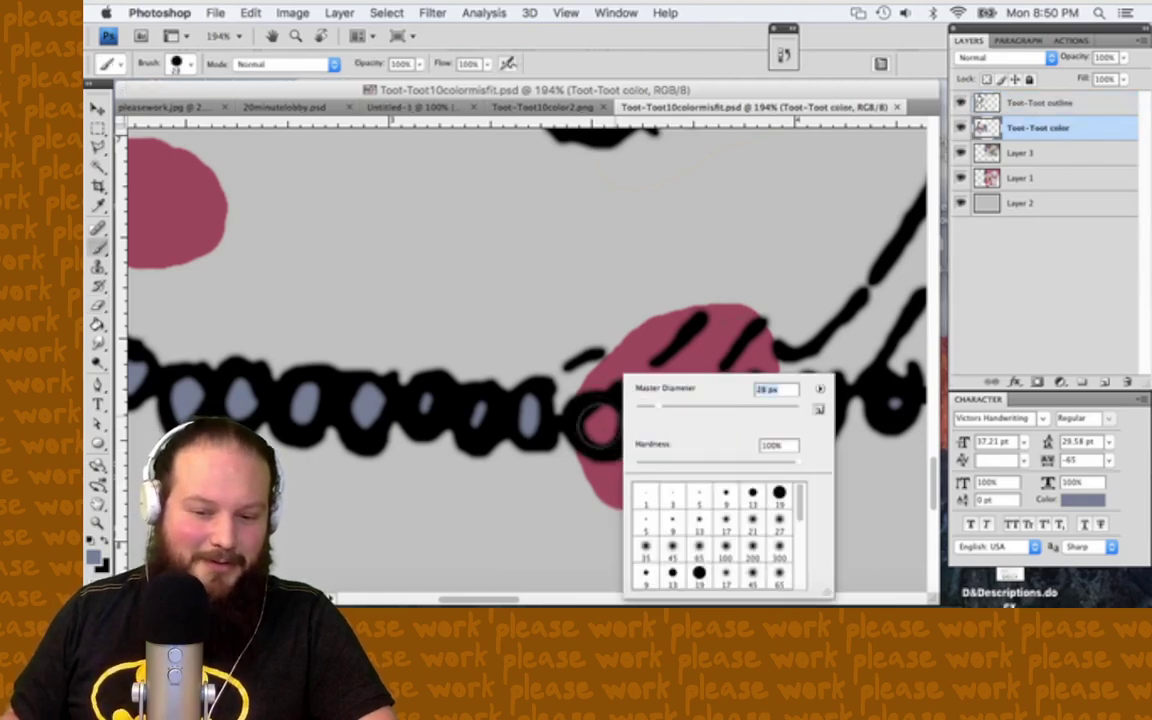
left_click(598, 418)
left_click(598, 418)
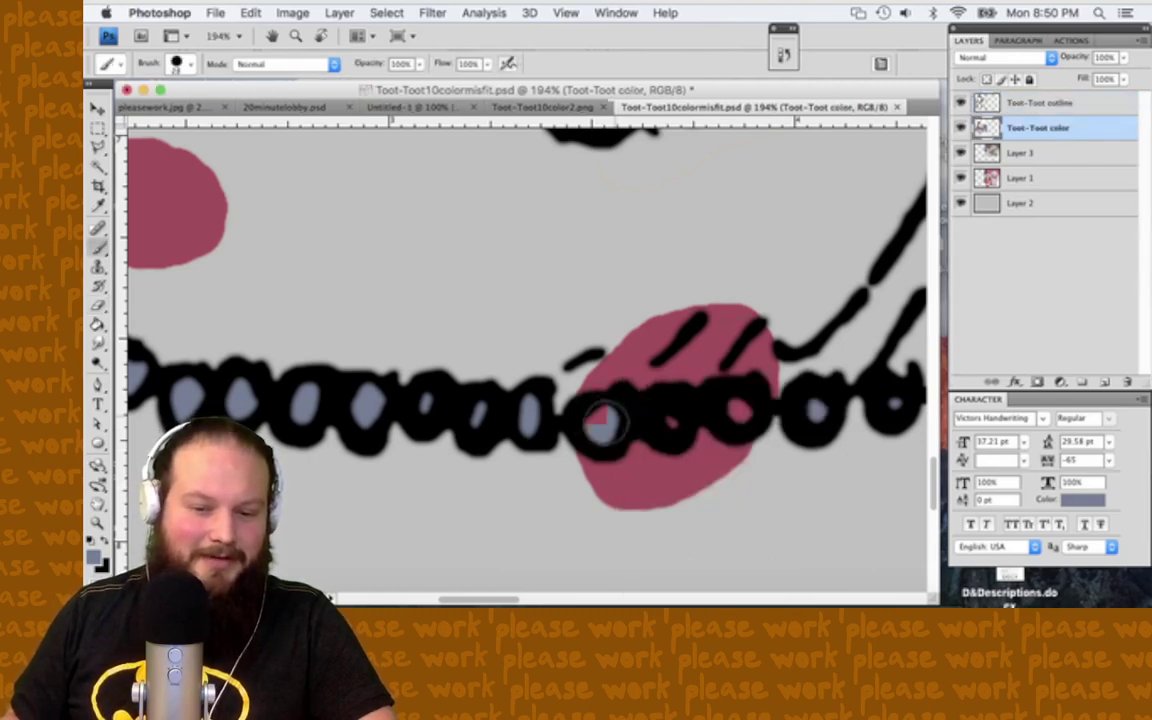
left_click(742, 408)
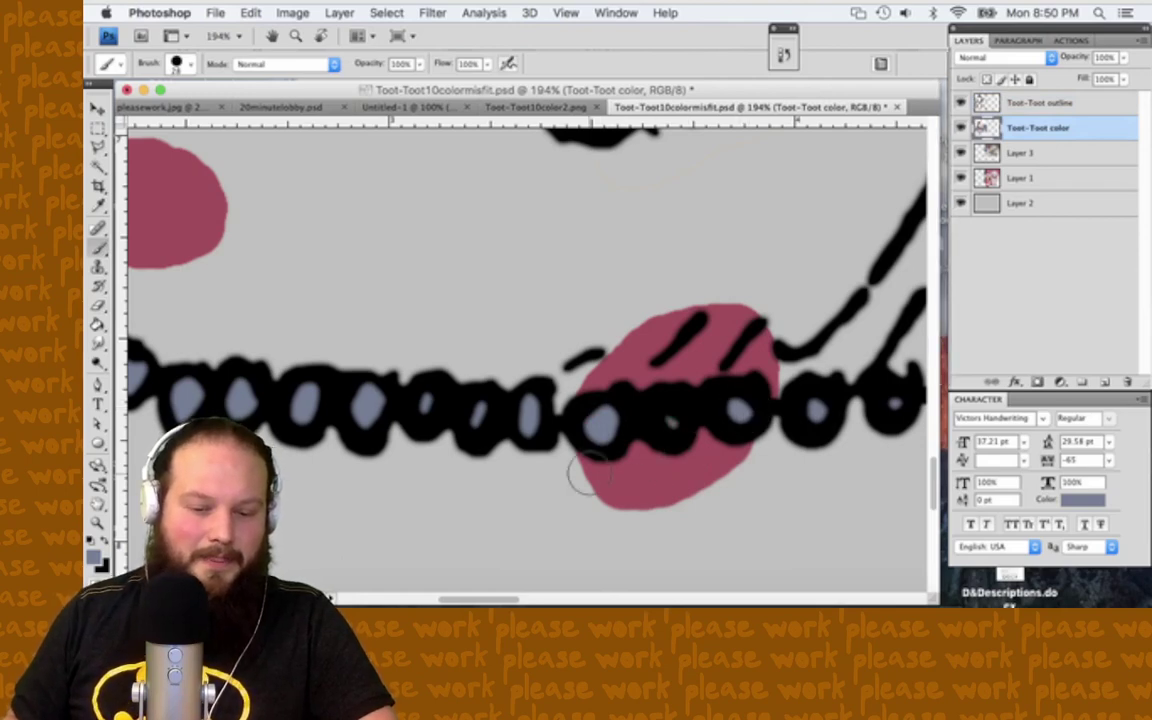
Step: Erase the part of the pink dot below the beaded hem with a larger eraser and save the document
key("e")
right_click(540, 360)
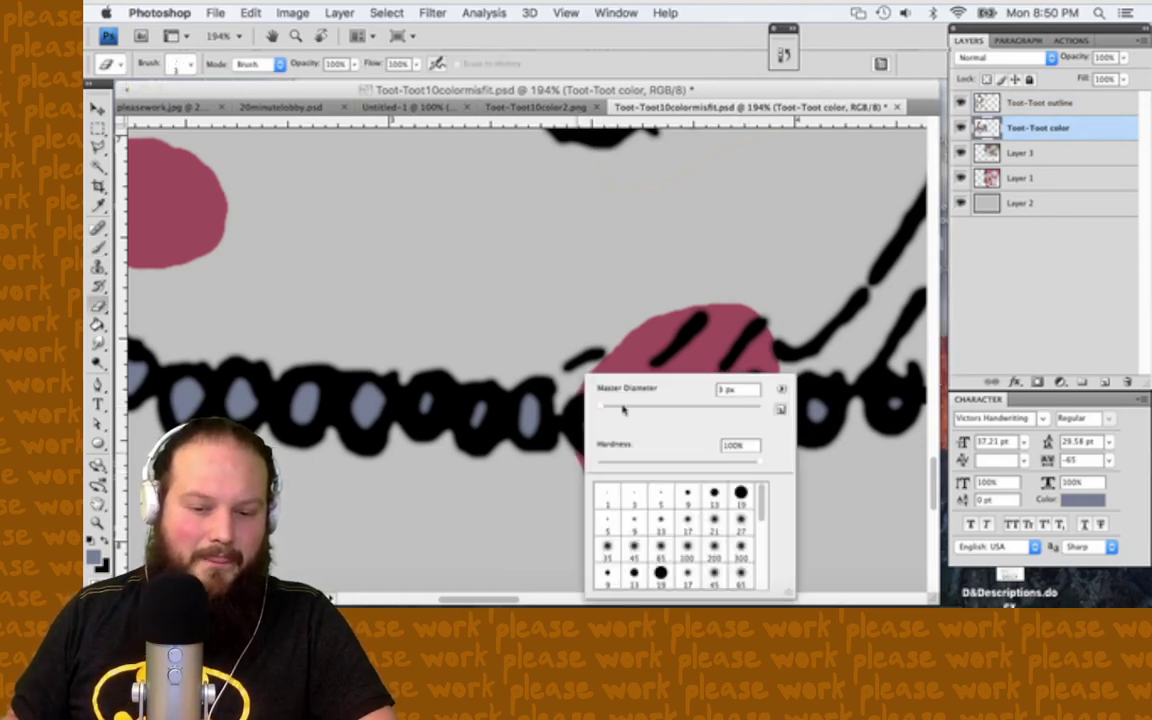
left_click_drag(562, 369, 515, 425)
key("Return")
mouse_move(577, 473)
left_mouse_down()
mouse_move(640, 463)
mouse_move(595, 488)
mouse_move(694, 473)
mouse_move(708, 449)
mouse_move(734, 467)
mouse_move(745, 460)
mouse_move(581, 517)
left_mouse_up()
scroll(580, 521, "down", 2)
scroll(580, 521, "down", 3)
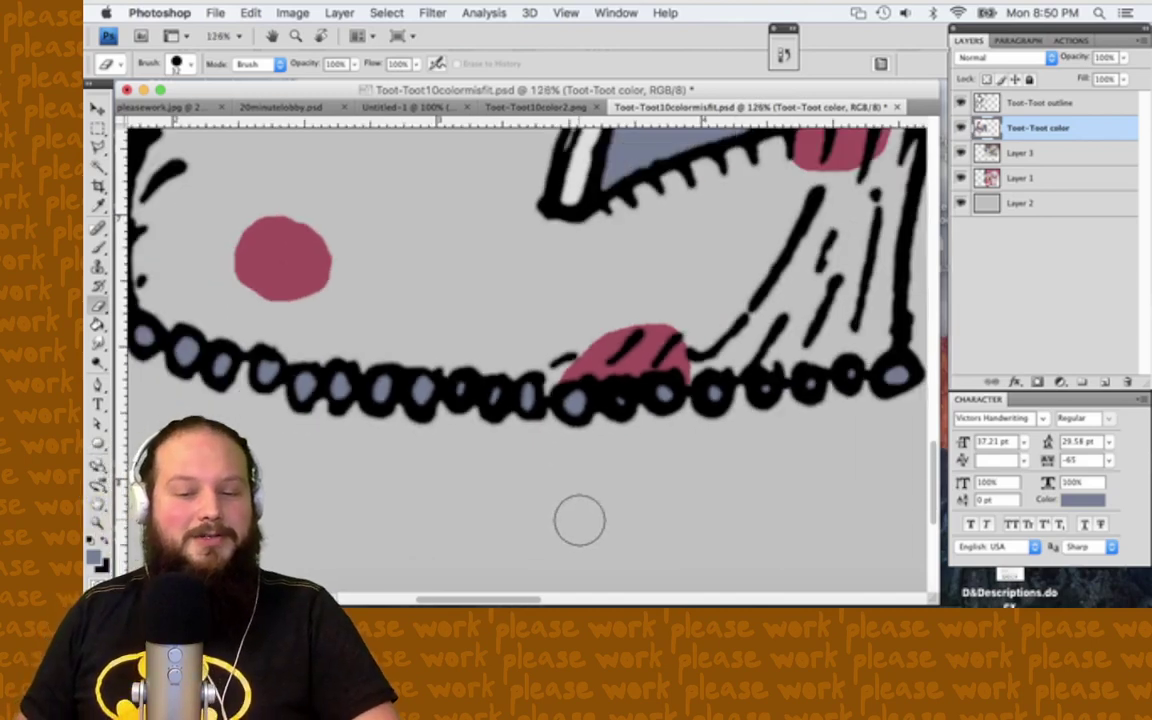
scroll(580, 520, "up", 3)
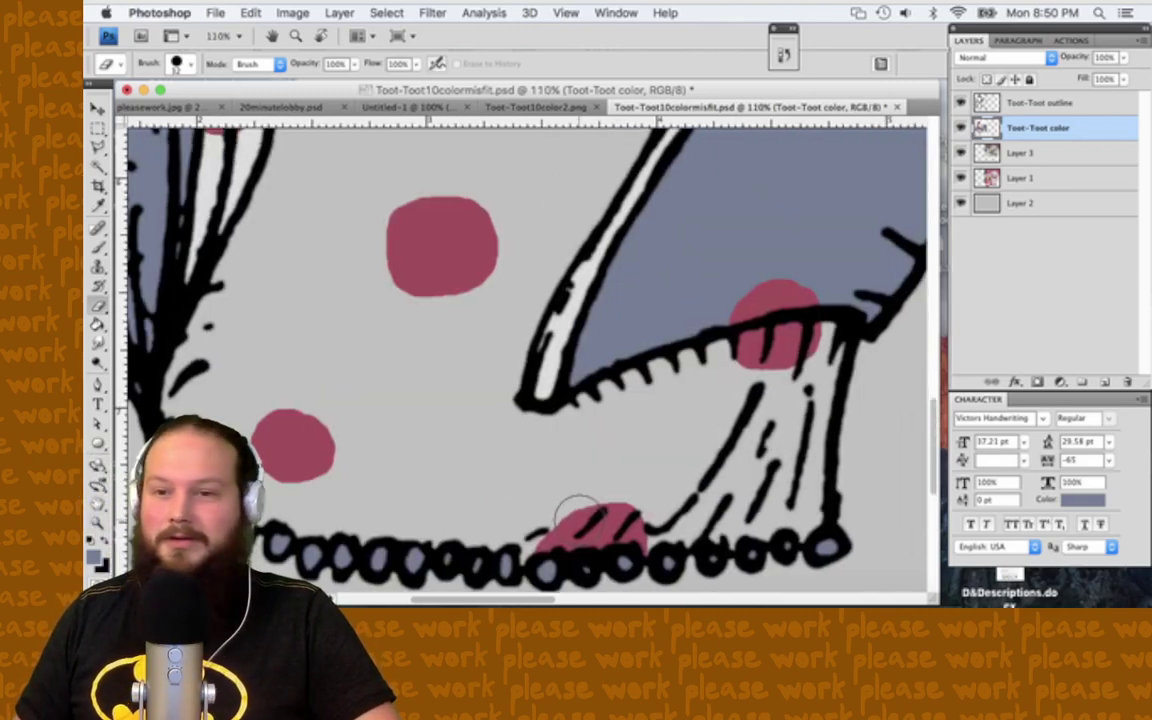
key("super+s")
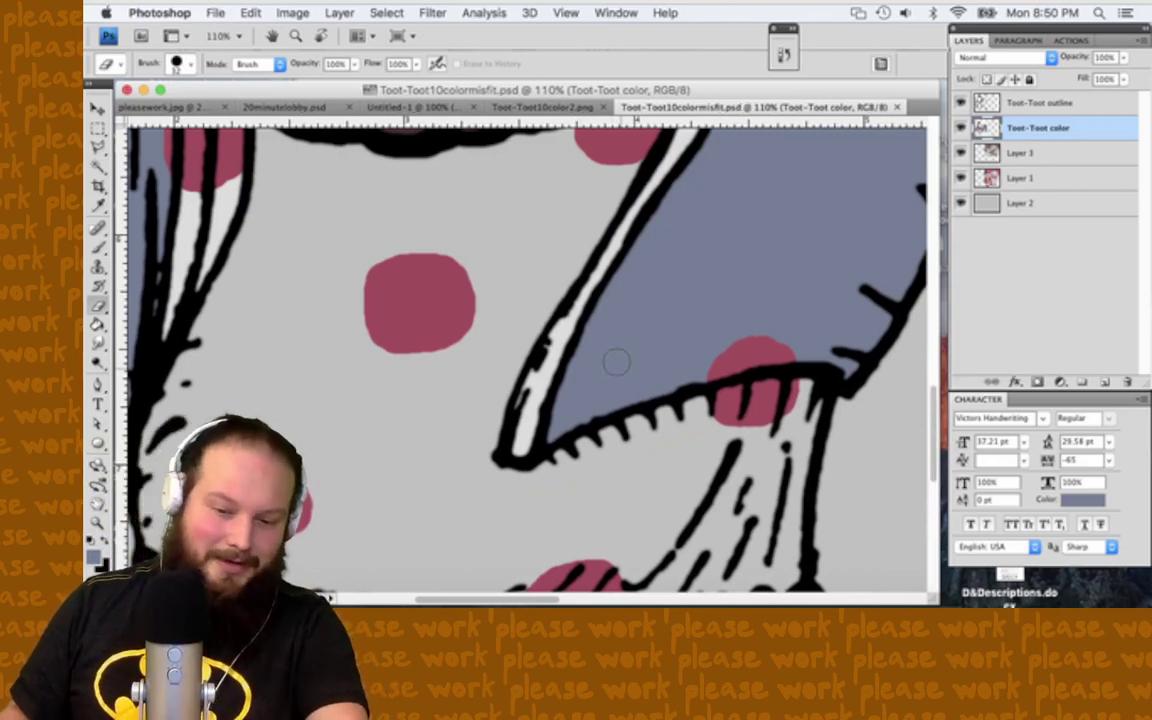
Step: Set the foreground color to a lighter blue-gray than the jacket
key("o")
key("i")
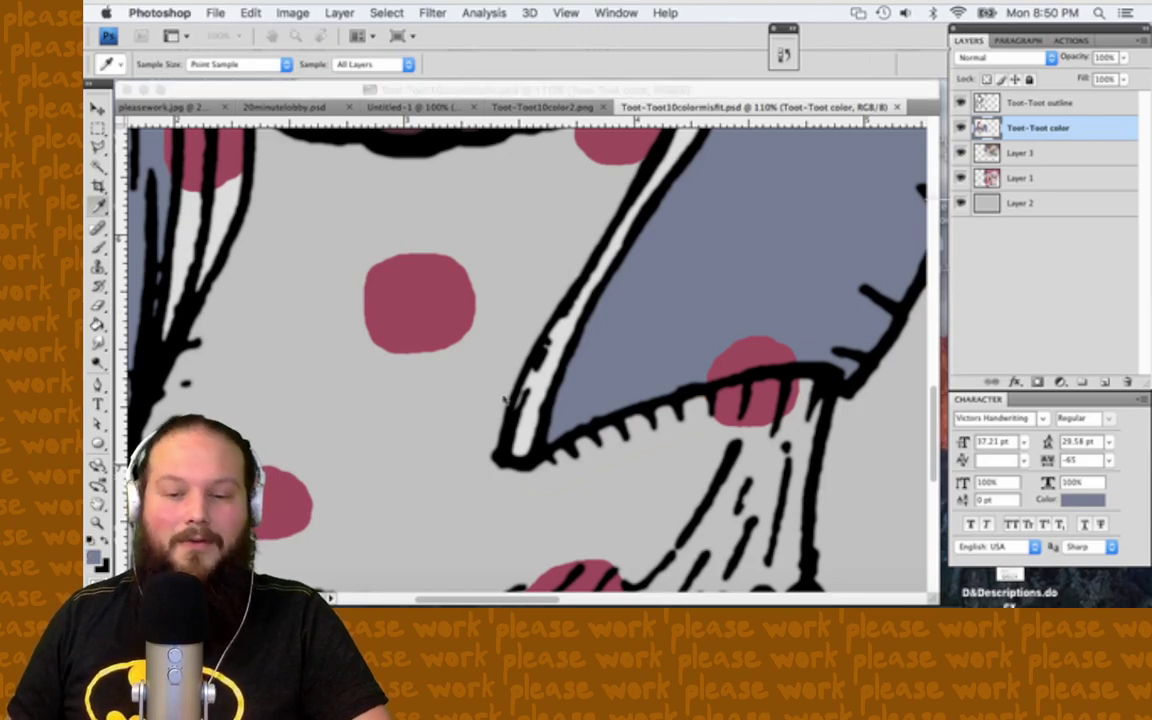
left_click(94, 556)
left_click(676, 303)
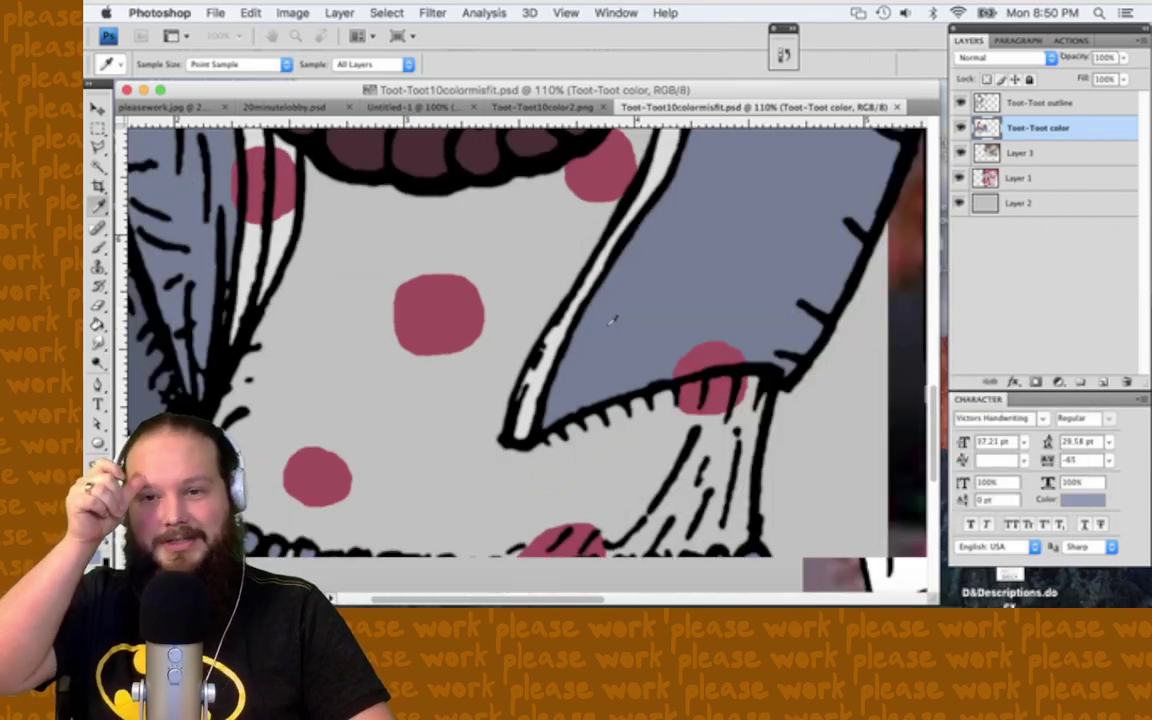
scroll(612, 319, "down", 2)
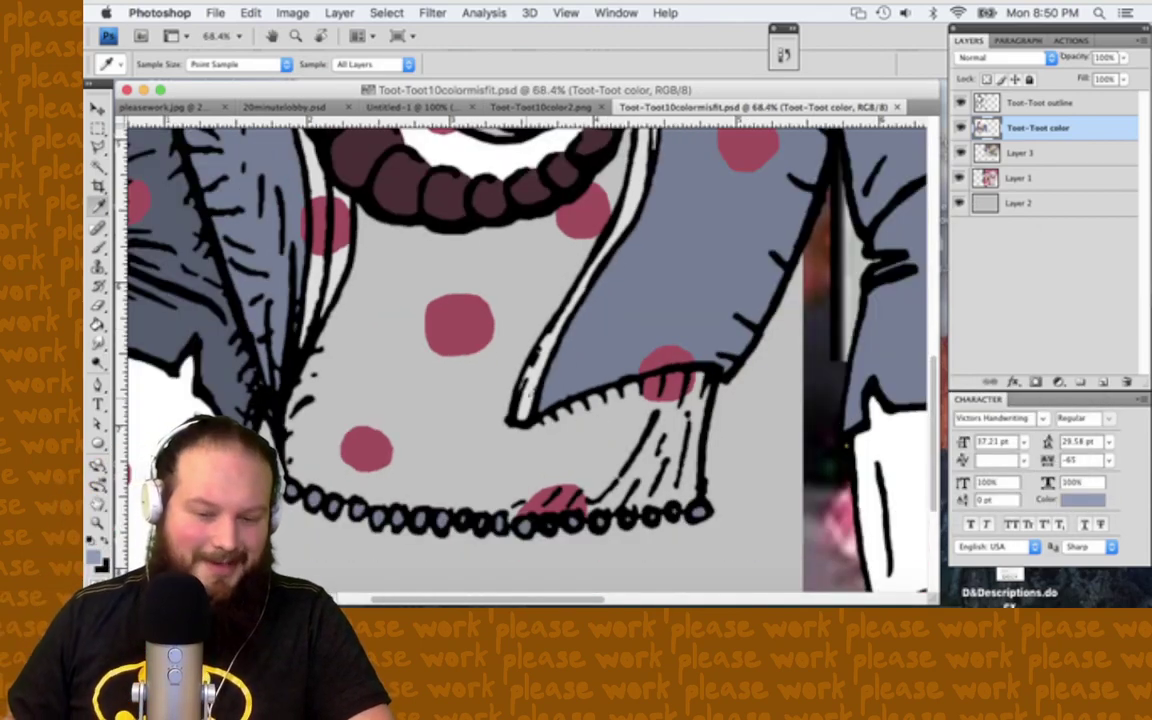
Step: Try filling the sweater body with the lighter blue-gray and undo the fill
key("g")
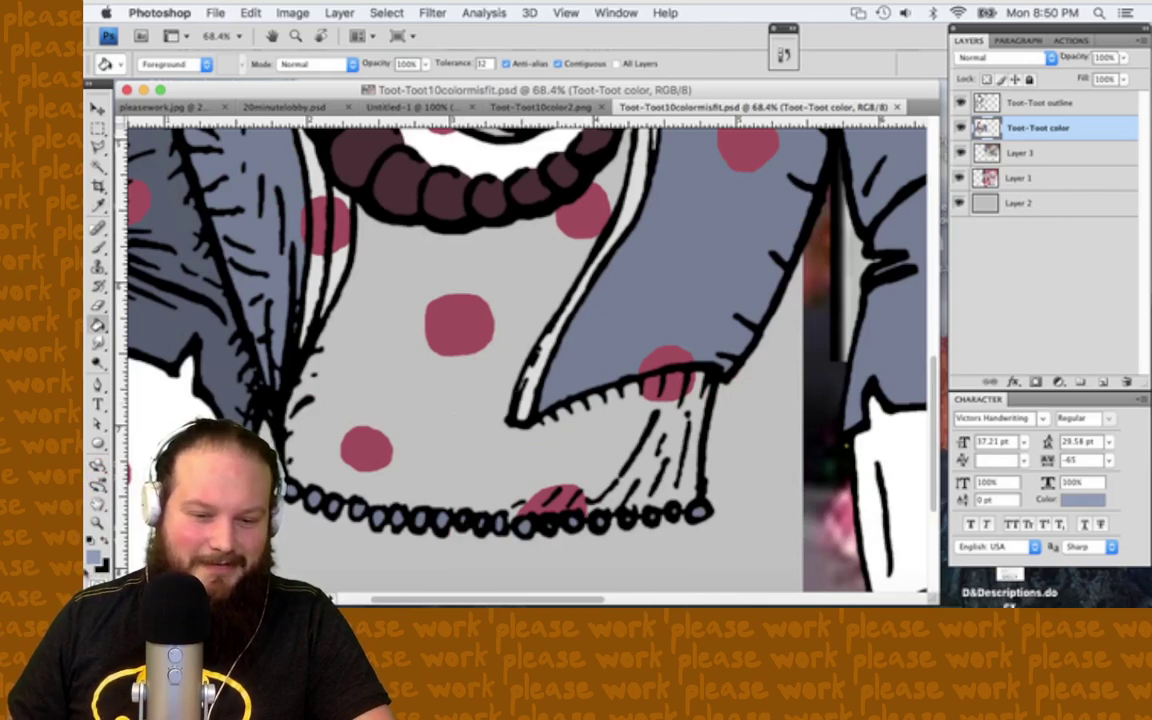
left_click(425, 433)
key("super+z")
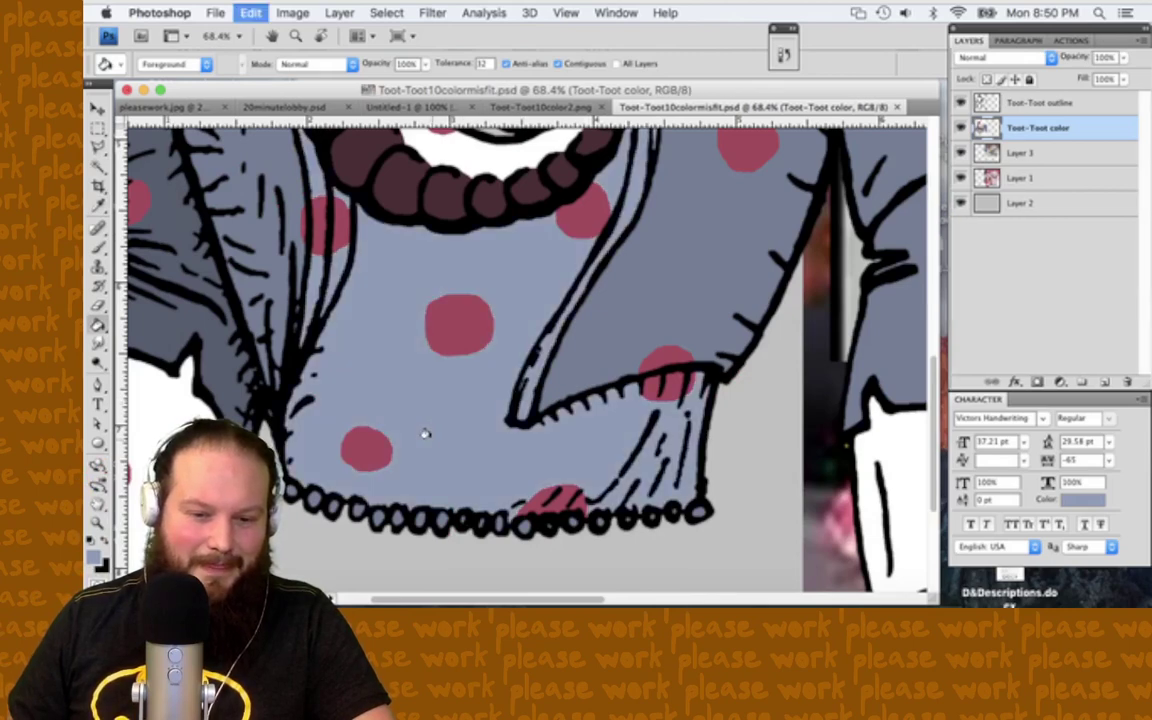
left_click(425, 433)
key("super+z")
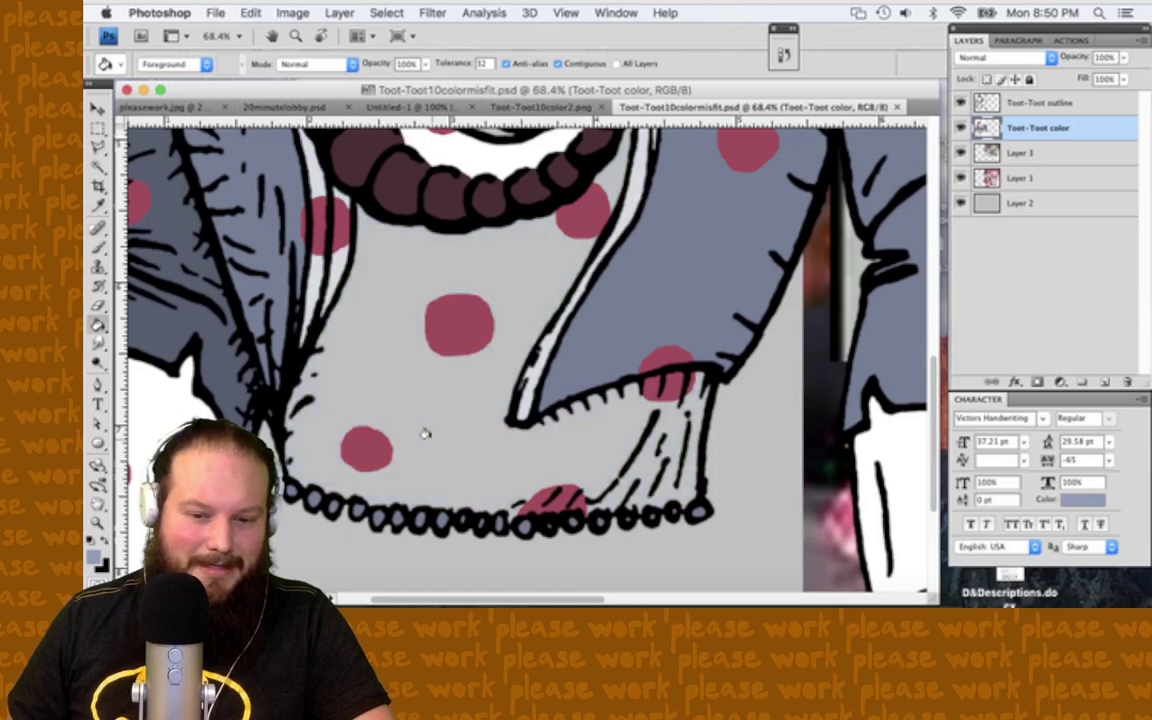
key("w")
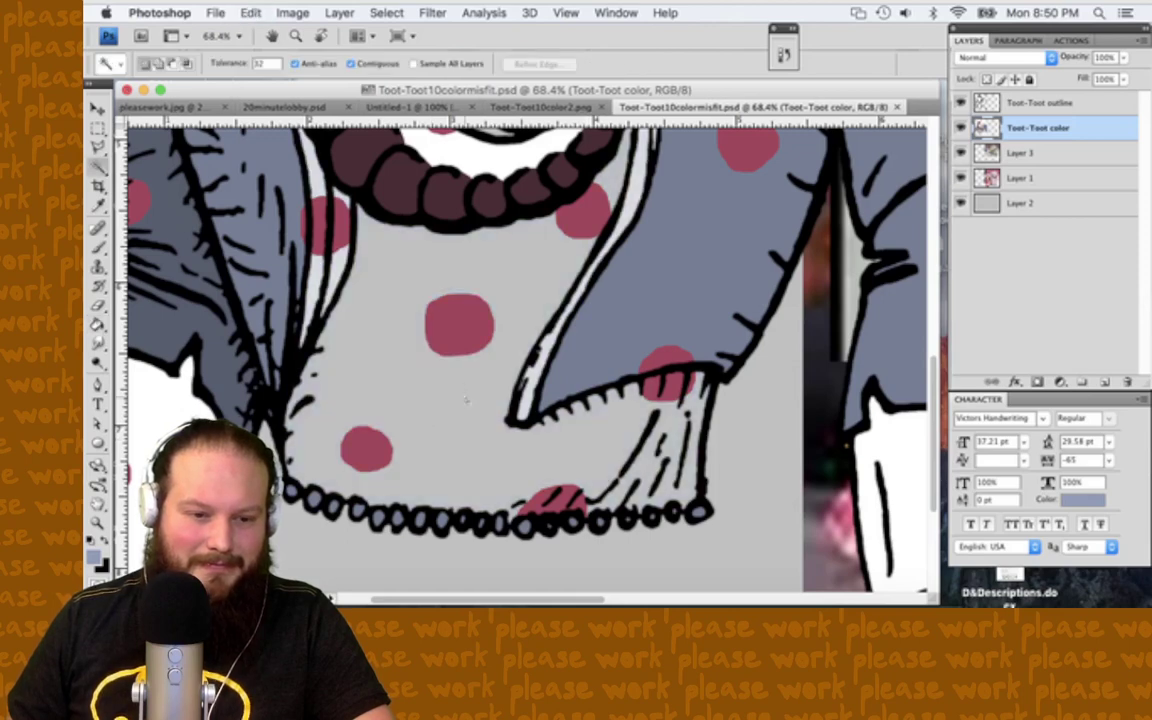
left_click(466, 399)
key("m")
left_click(365, 381)
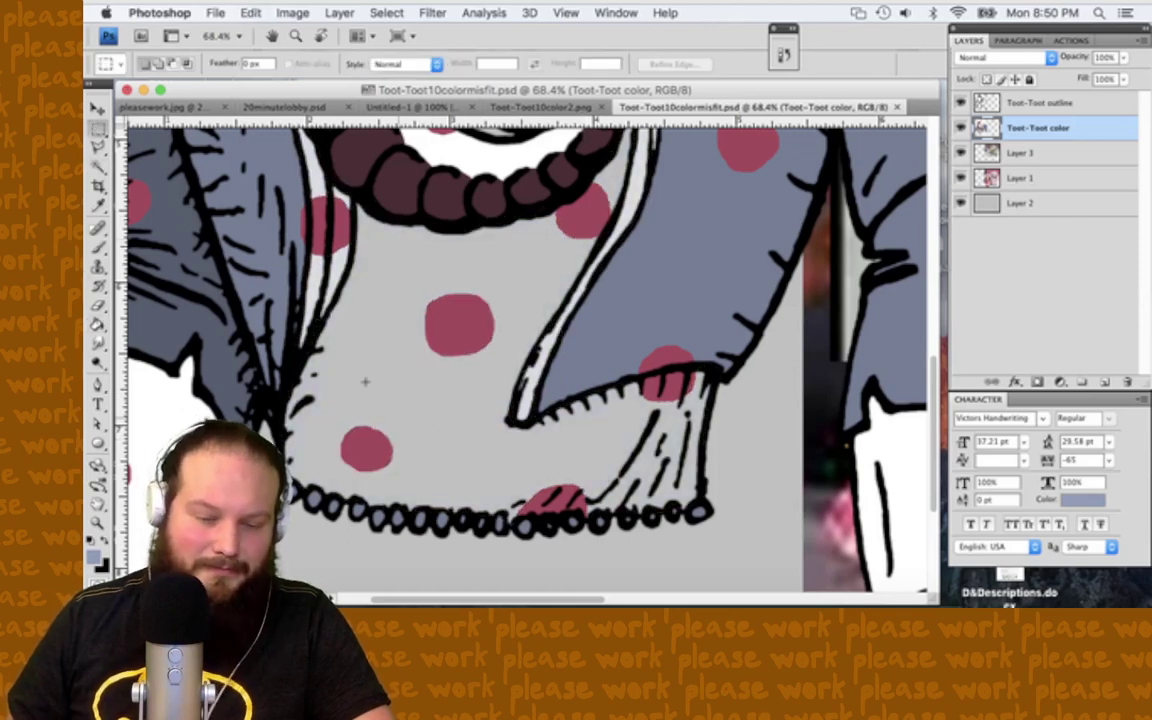
Step: Paint a light blue-gray shadow on the upper sweater beside the jacket lining with a 28 px brush, undoing the stroke's lower part
key("b")
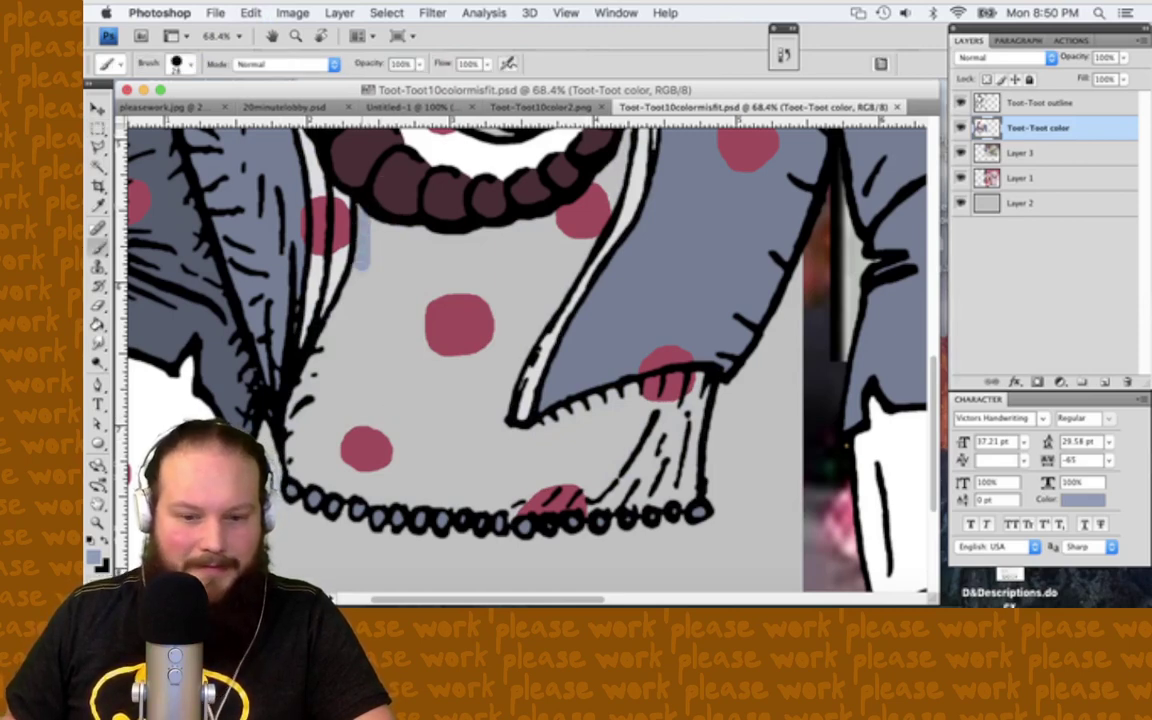
left_click_drag(360, 248, 338, 310)
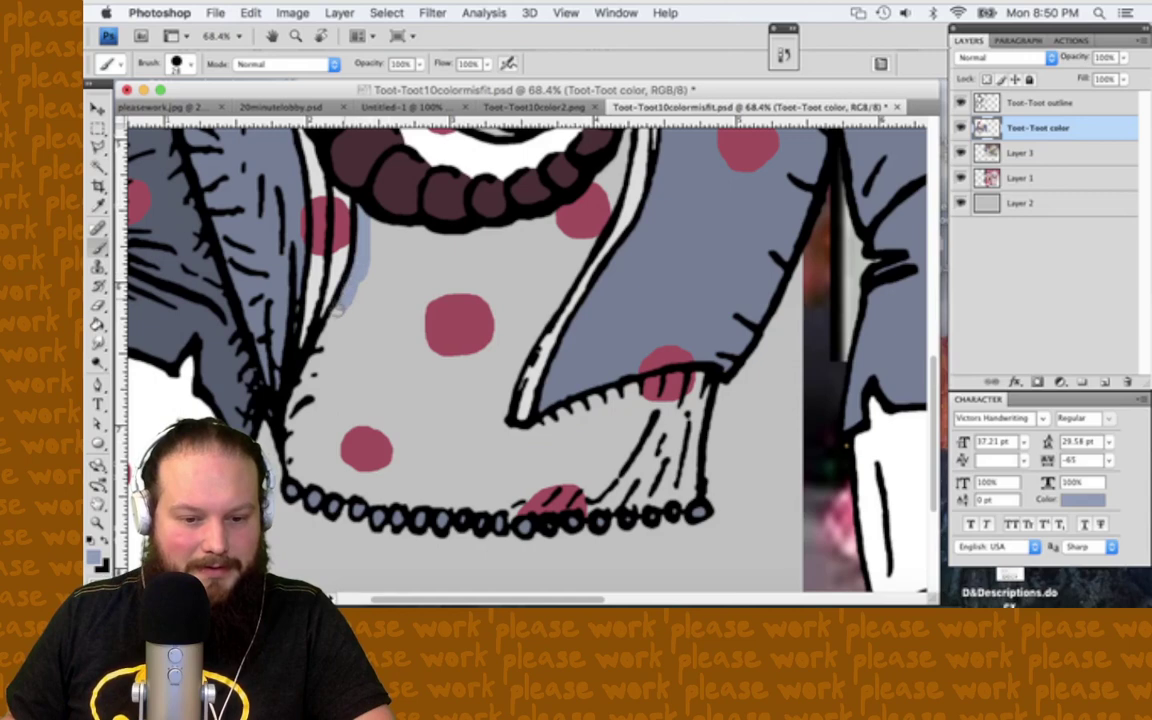
key("super+z")
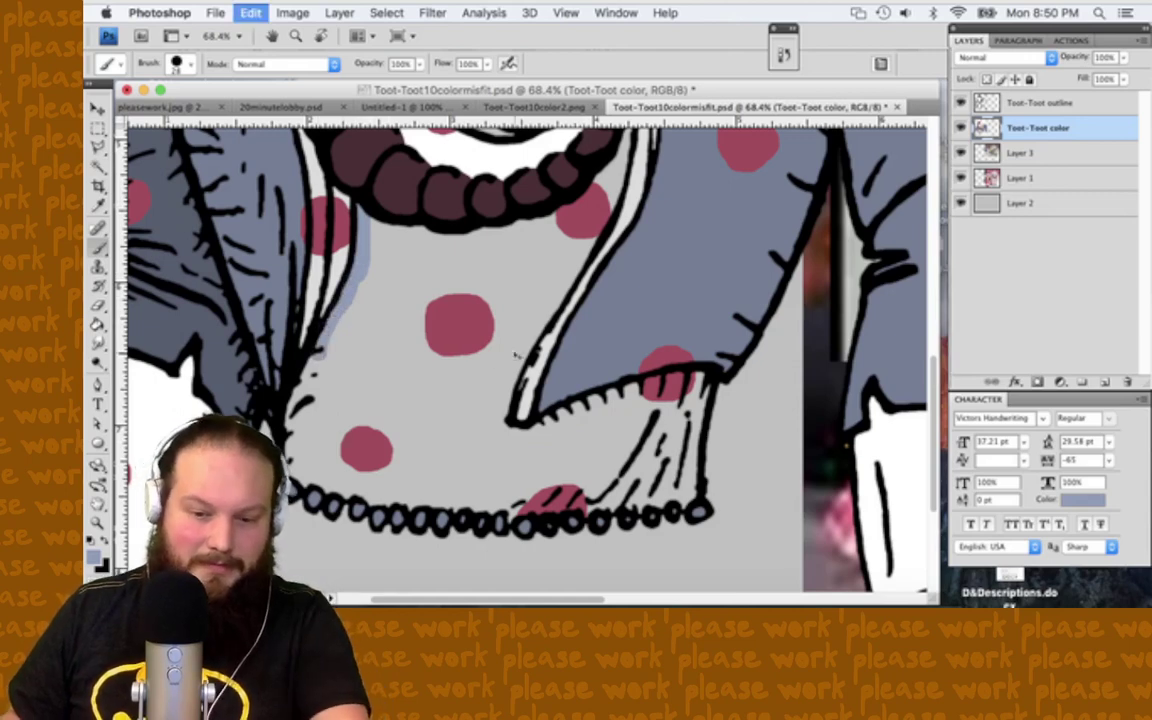
key("i")
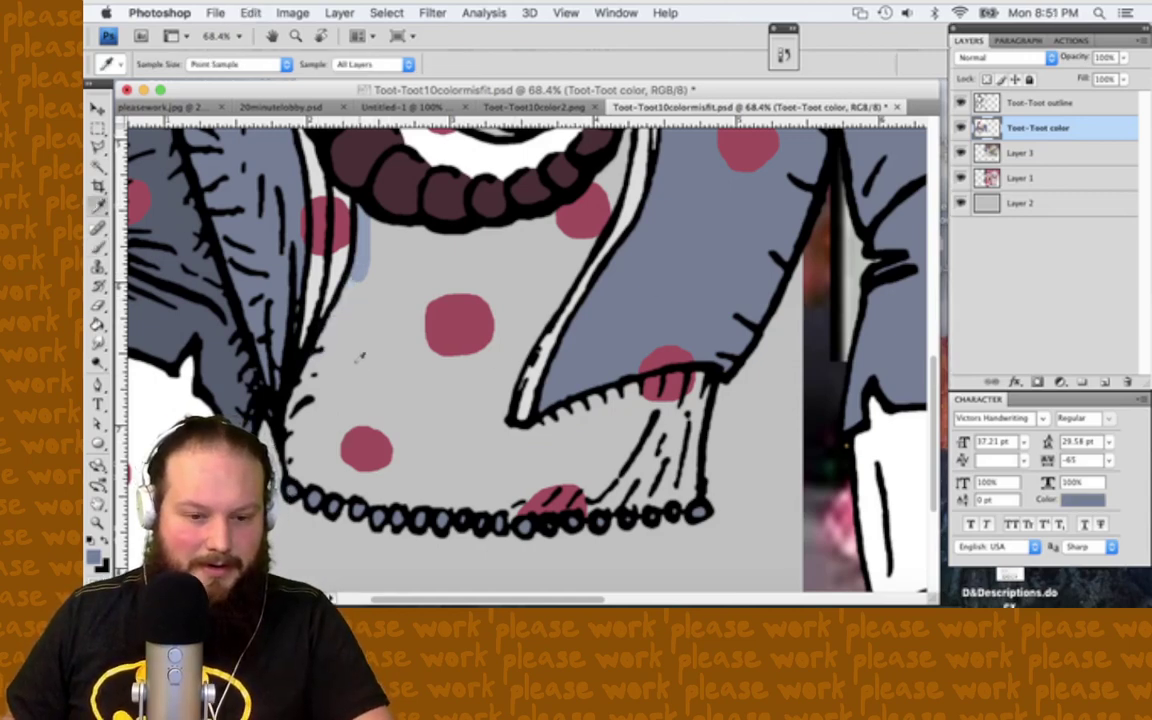
key("b")
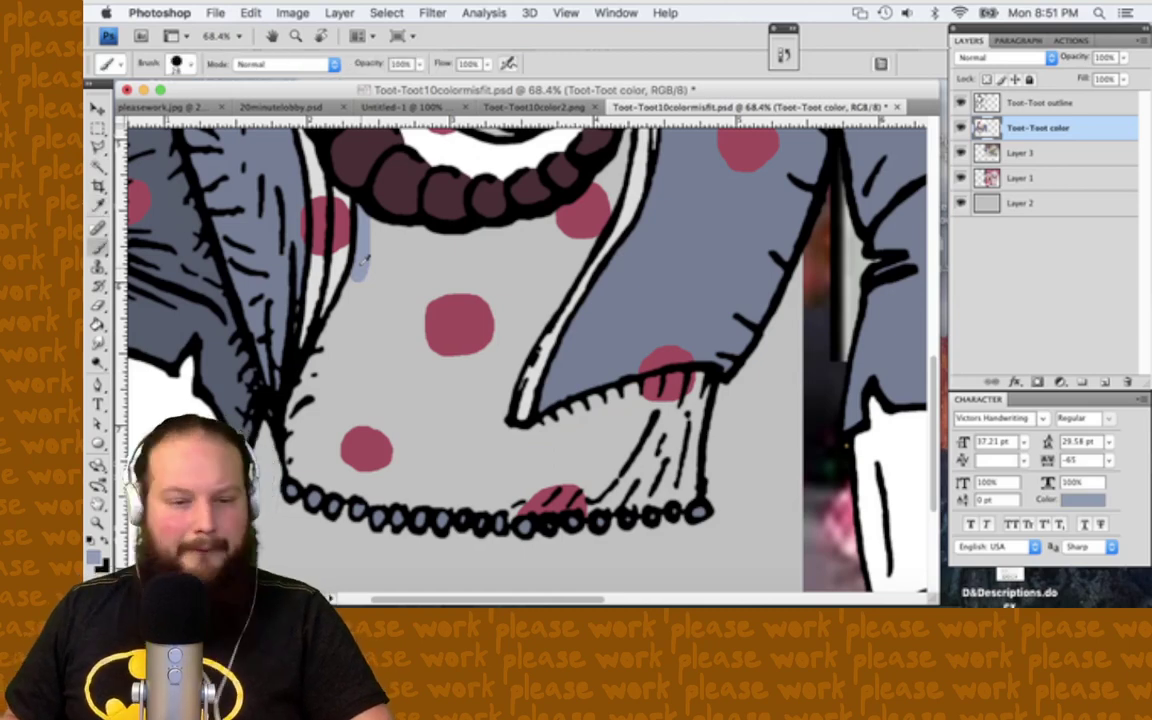
Step: Extend the light blue-gray sweater shadow down along the jacket edge toward the beaded hem
key("super+equal")
scroll(355, 262, "left", 3)
scroll(314, 218, "up", 2)
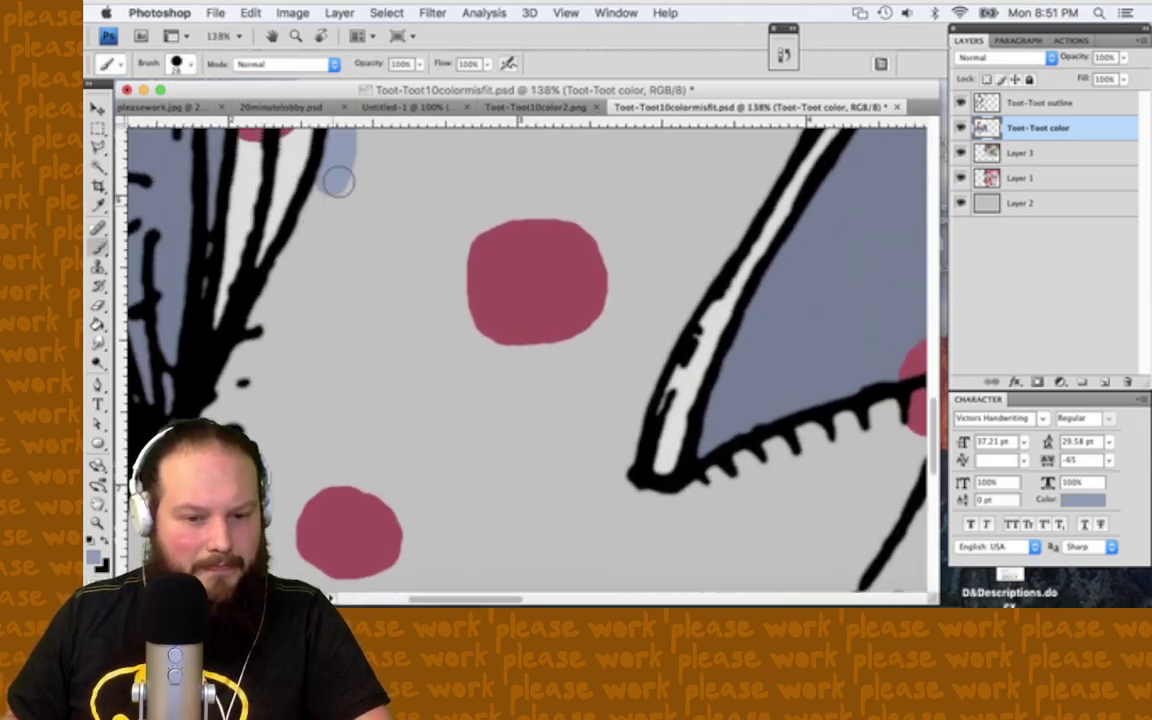
left_click_drag(318, 200, 305, 232)
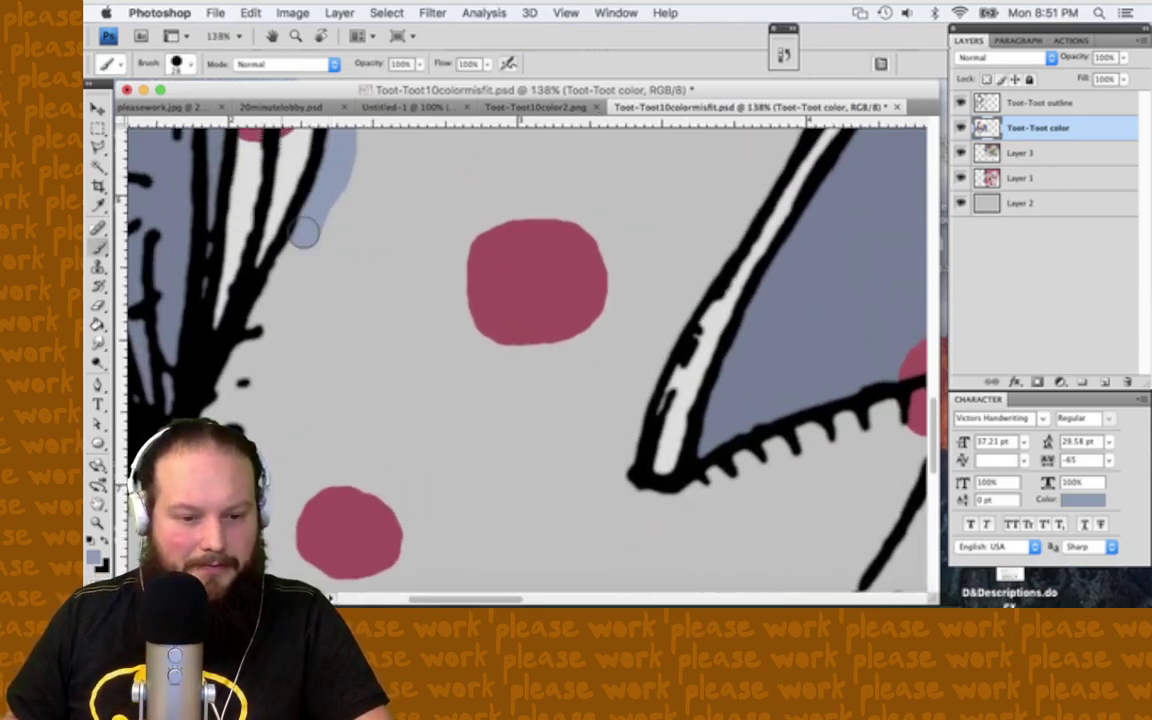
scroll(305, 232, "down", 3)
scroll(305, 232, "left", 2)
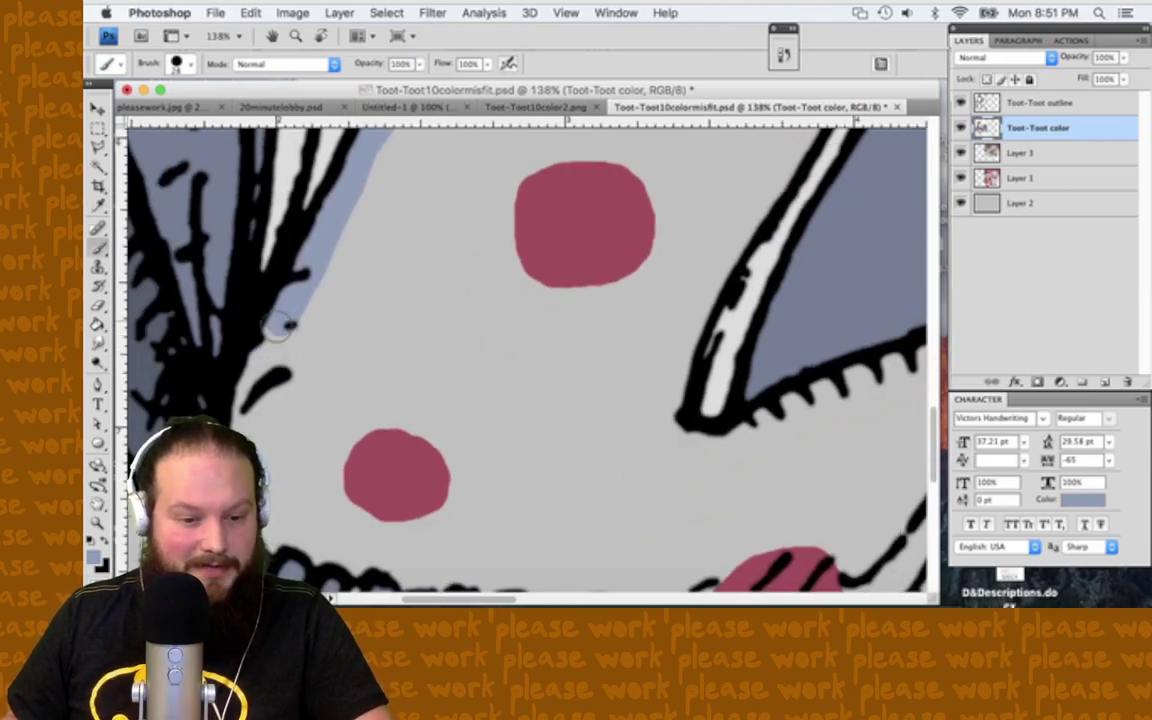
scroll(235, 390, "down", 3)
scroll(235, 390, "right", 1)
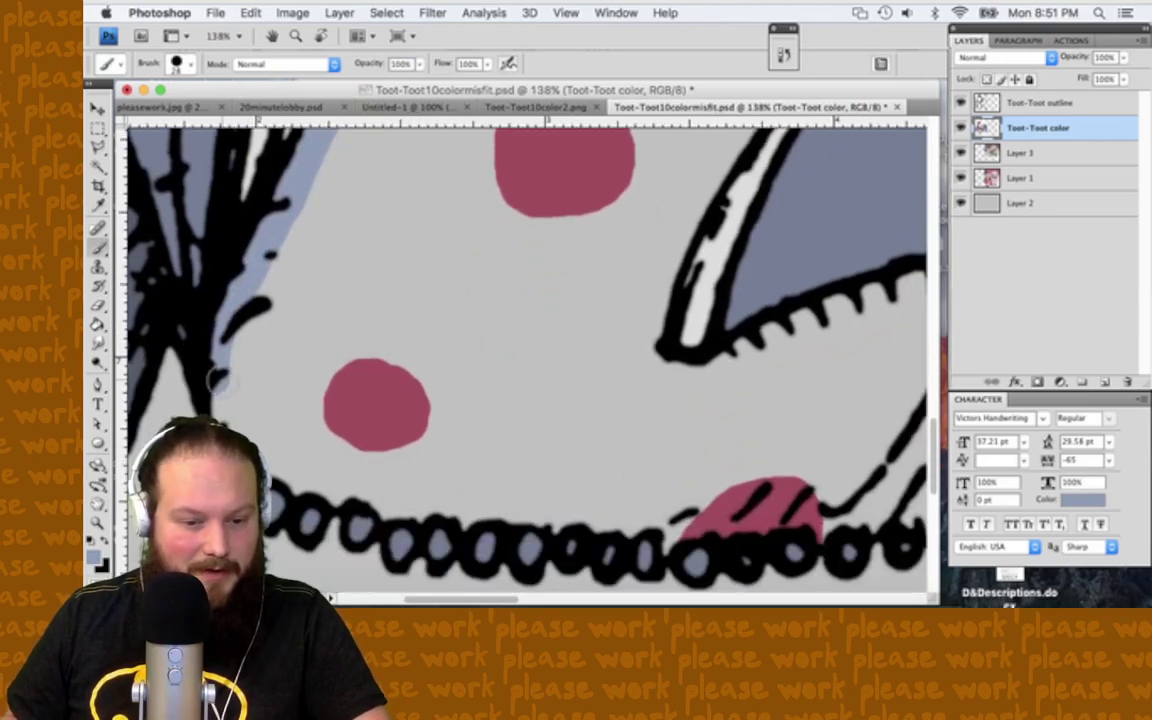
Step: Set the foreground color to the lighter blue-gray a4b4d7
scroll(478, 304, "right", 4)
scroll(478, 304, "up", 2)
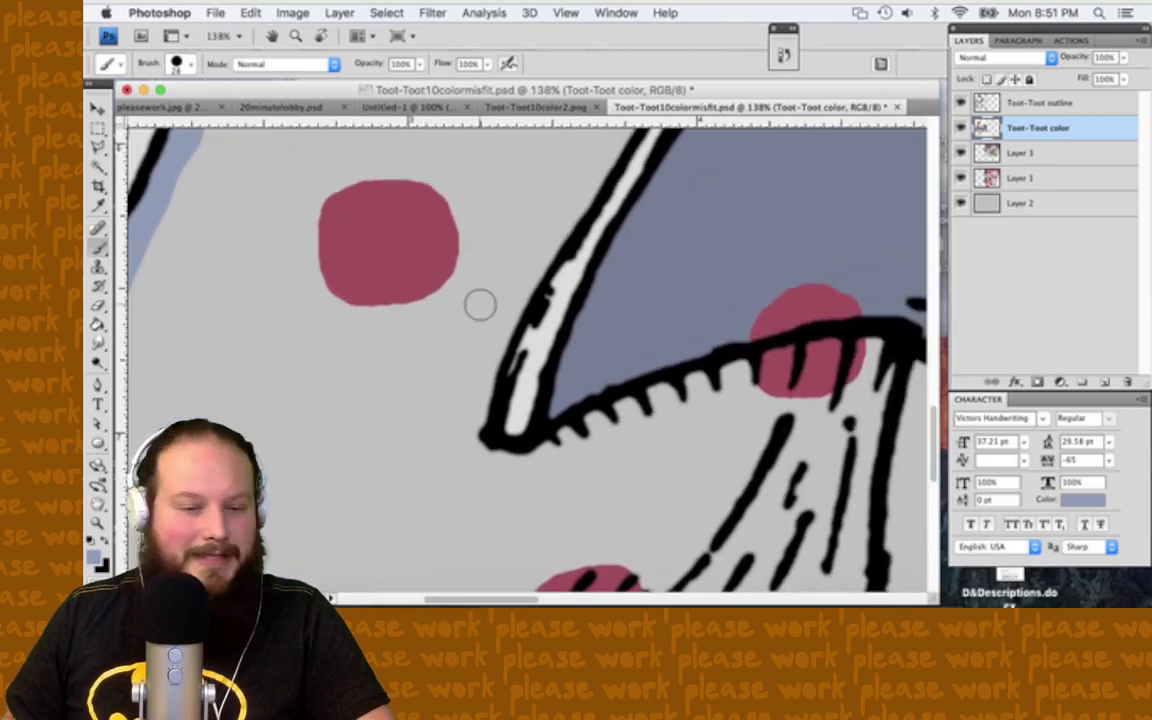
scroll(478, 304, "up", 5)
scroll(368, 334, "left", 1)
scroll(657, 318, "right", 1)
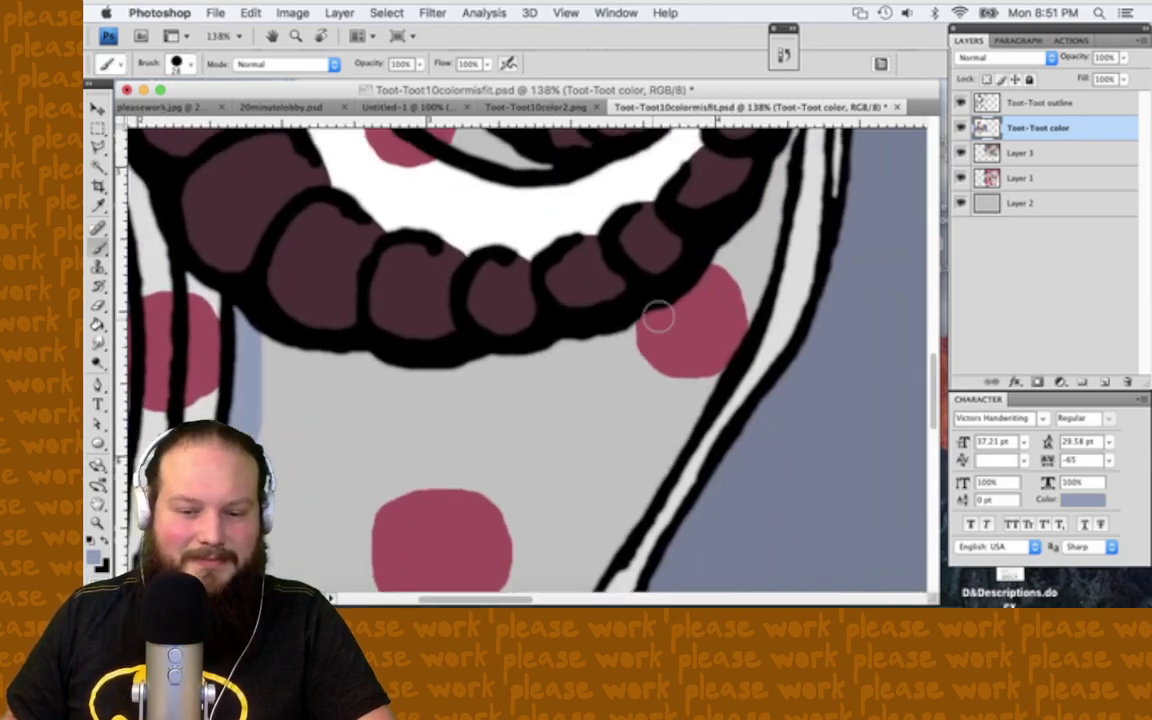
scroll(657, 318, "down", 5)
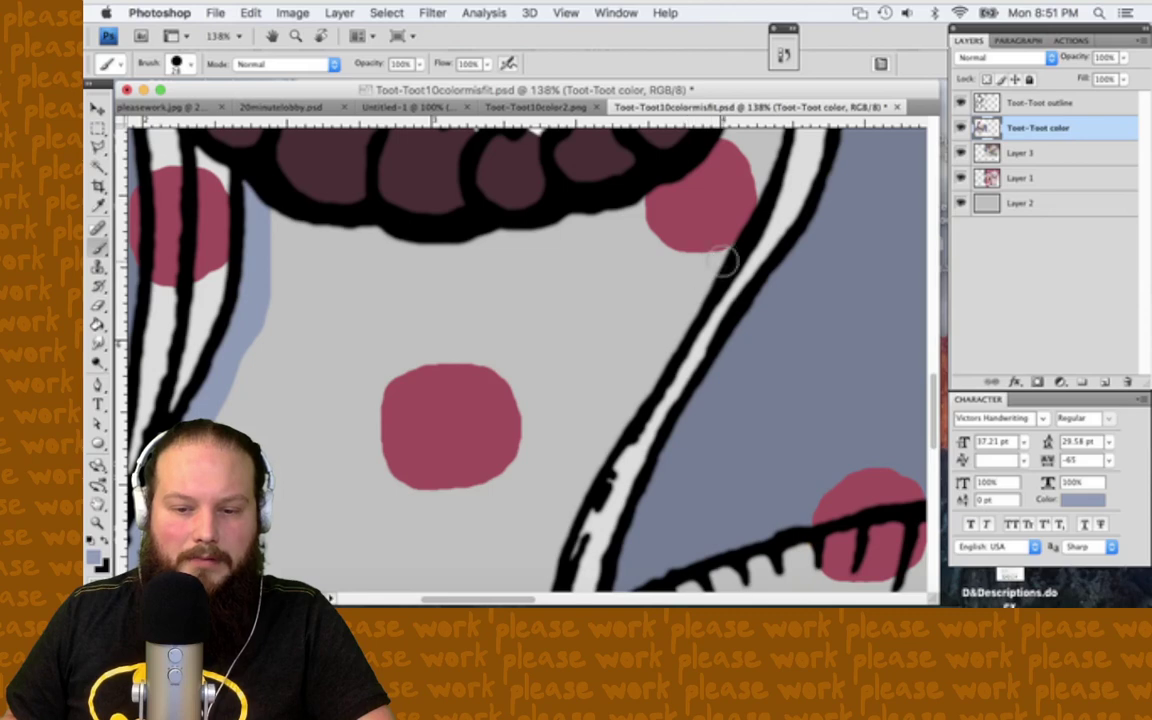
scroll(726, 262, "up", 7)
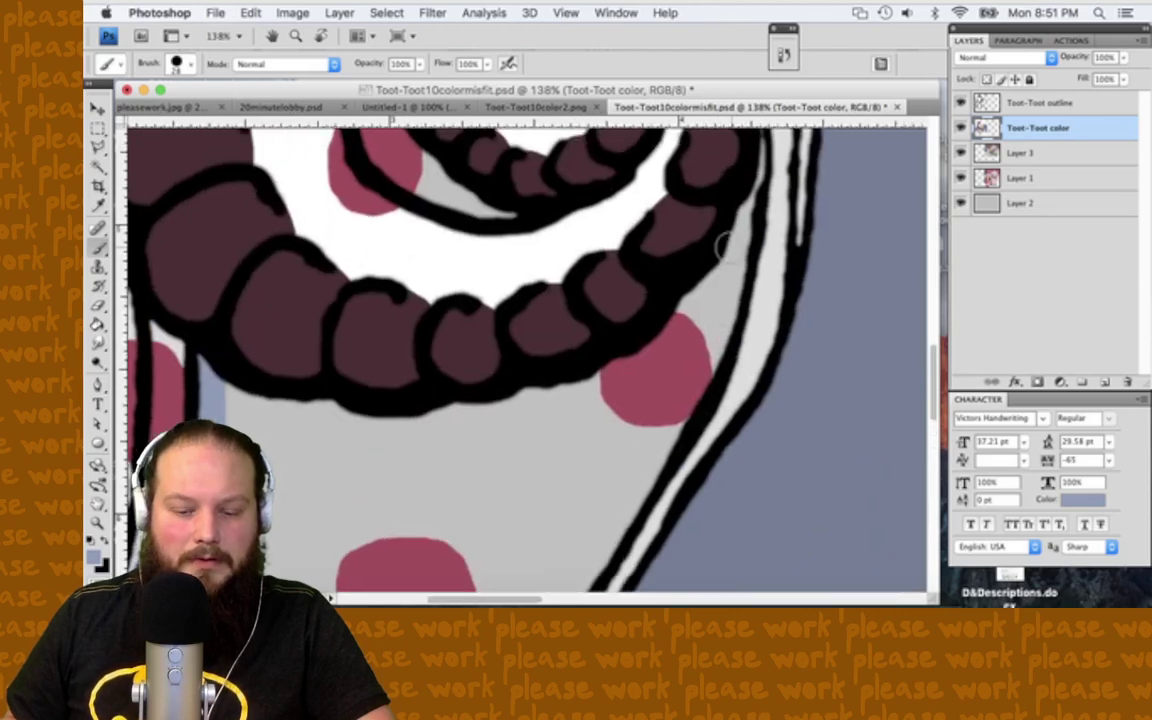
key("i")
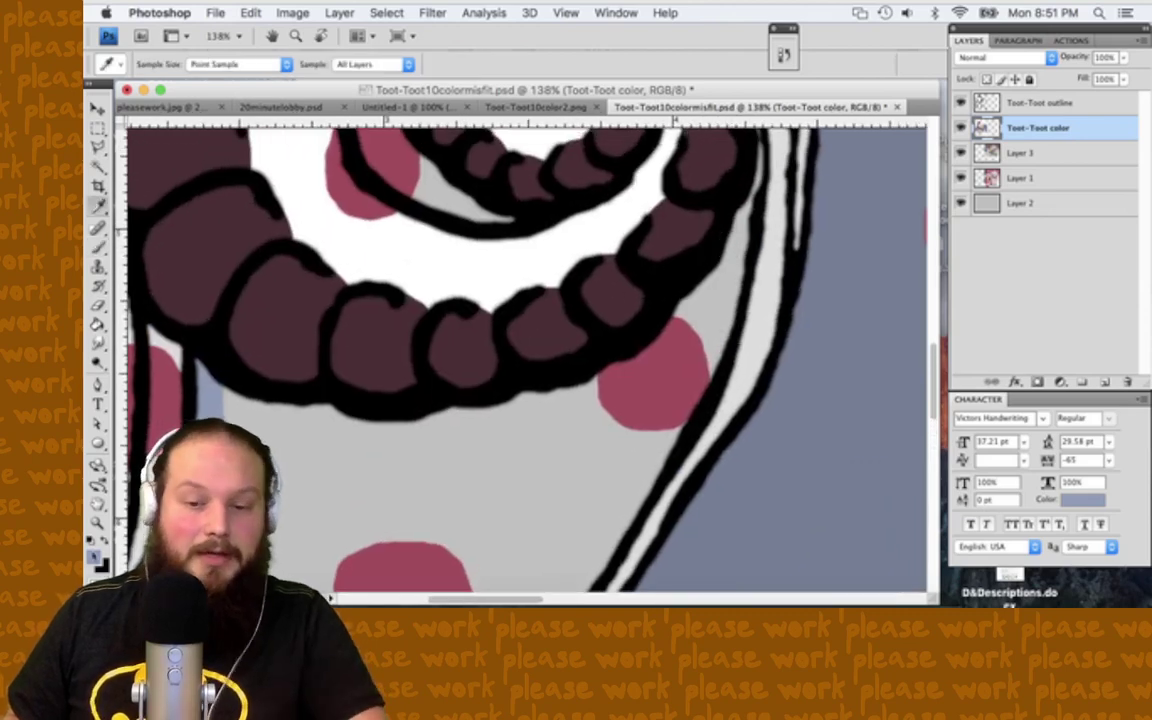
left_click(97, 558)
left_click(675, 276)
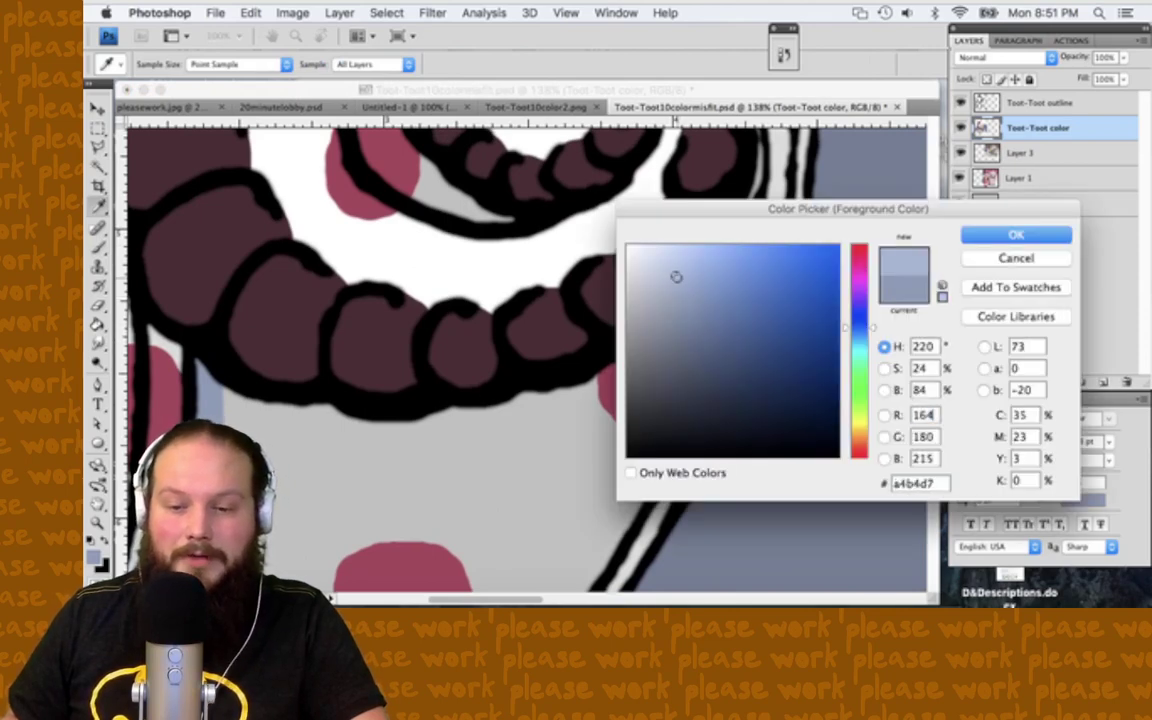
left_click(1015, 235)
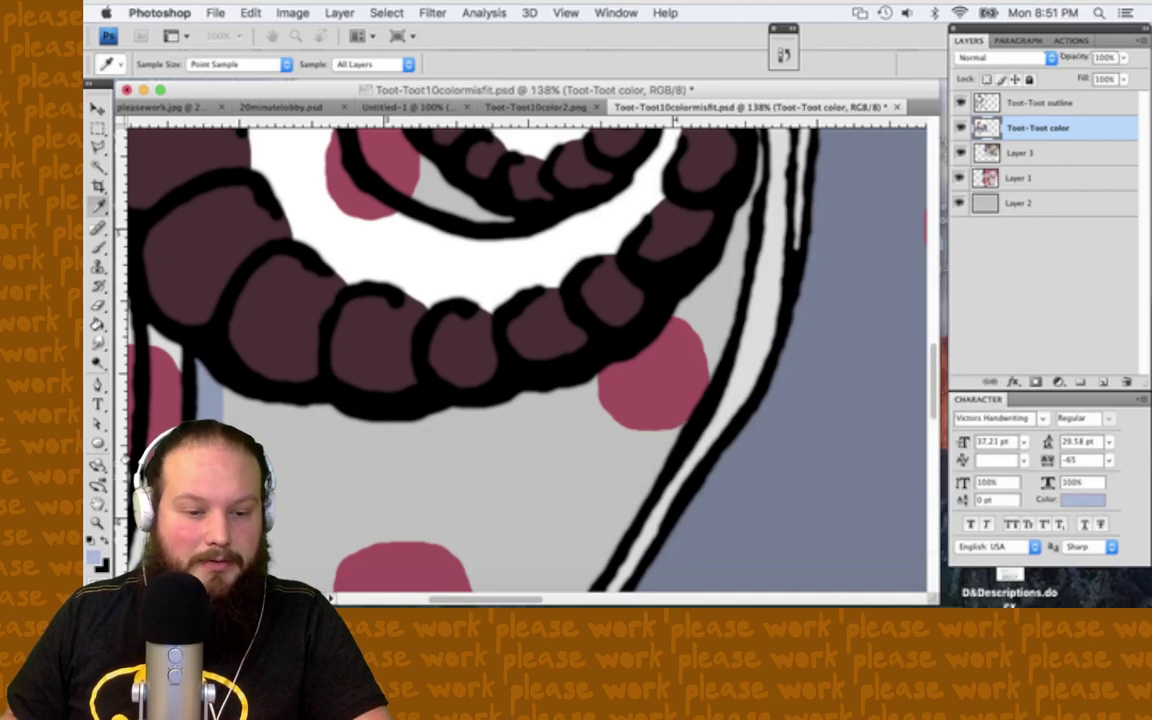
Step: Fill the jacket lining beside the trunk, the neckline strip below the pendant, the dotted curved band and the adjoining light gray area with a4b4d7
key("g")
scroll(155, 335, "left", 5)
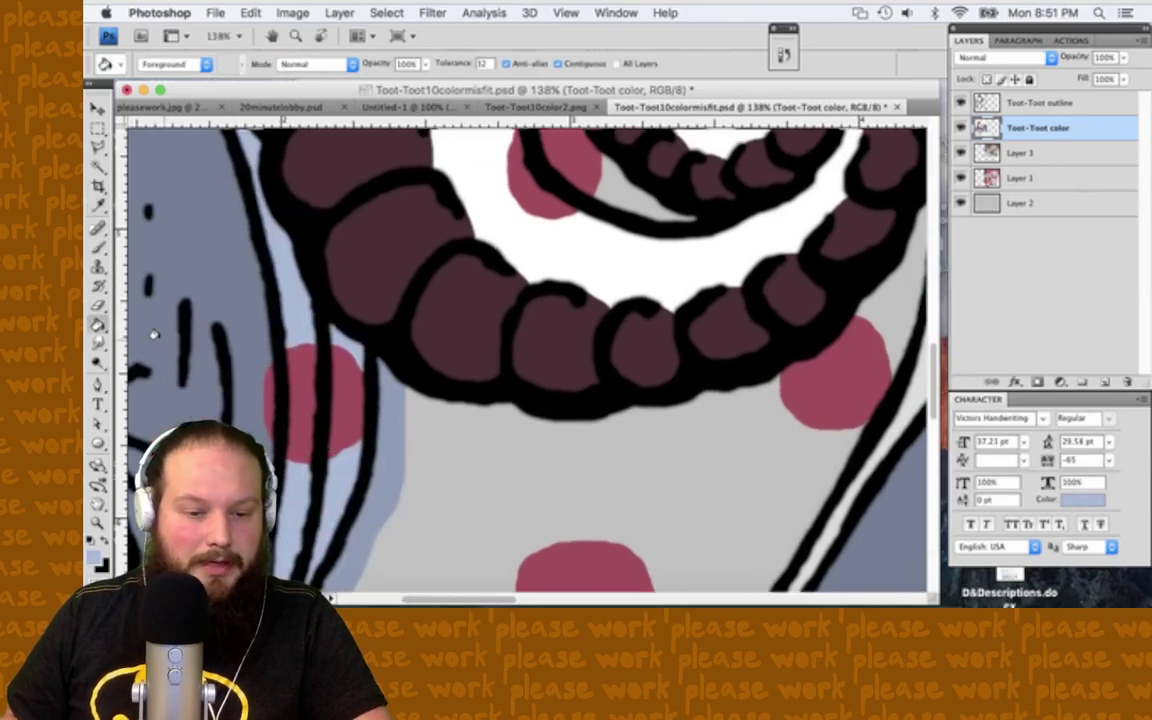
scroll(155, 335, "up", 10)
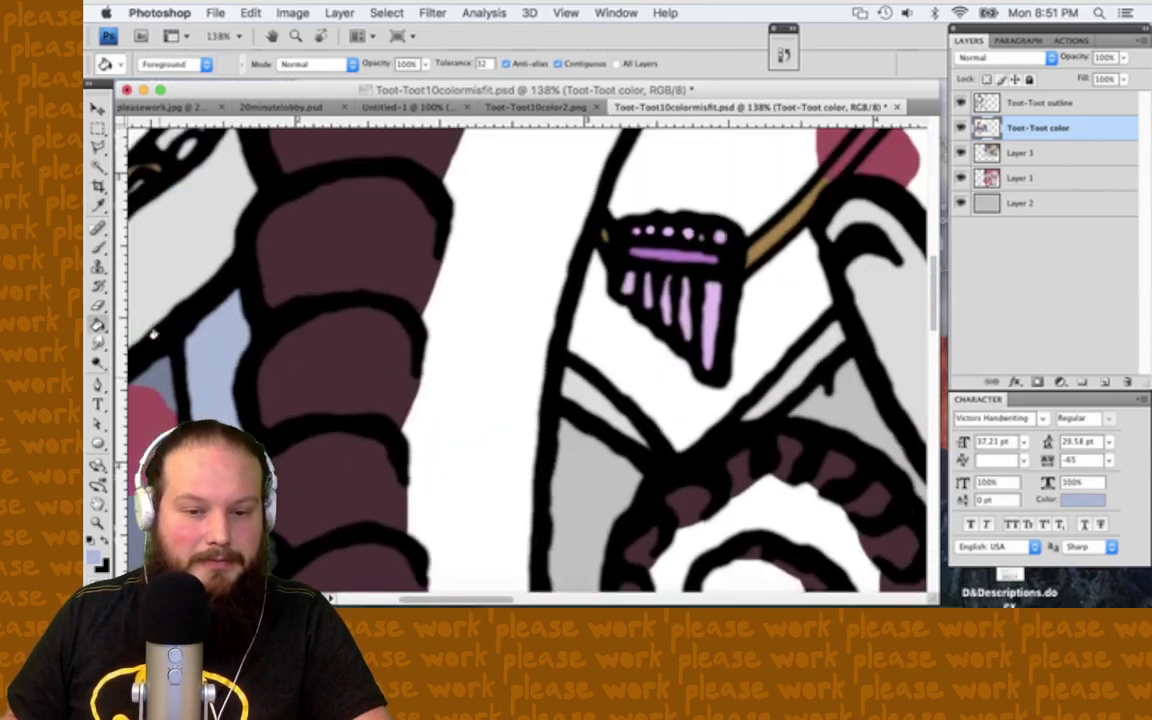
scroll(152, 333, "right", 10)
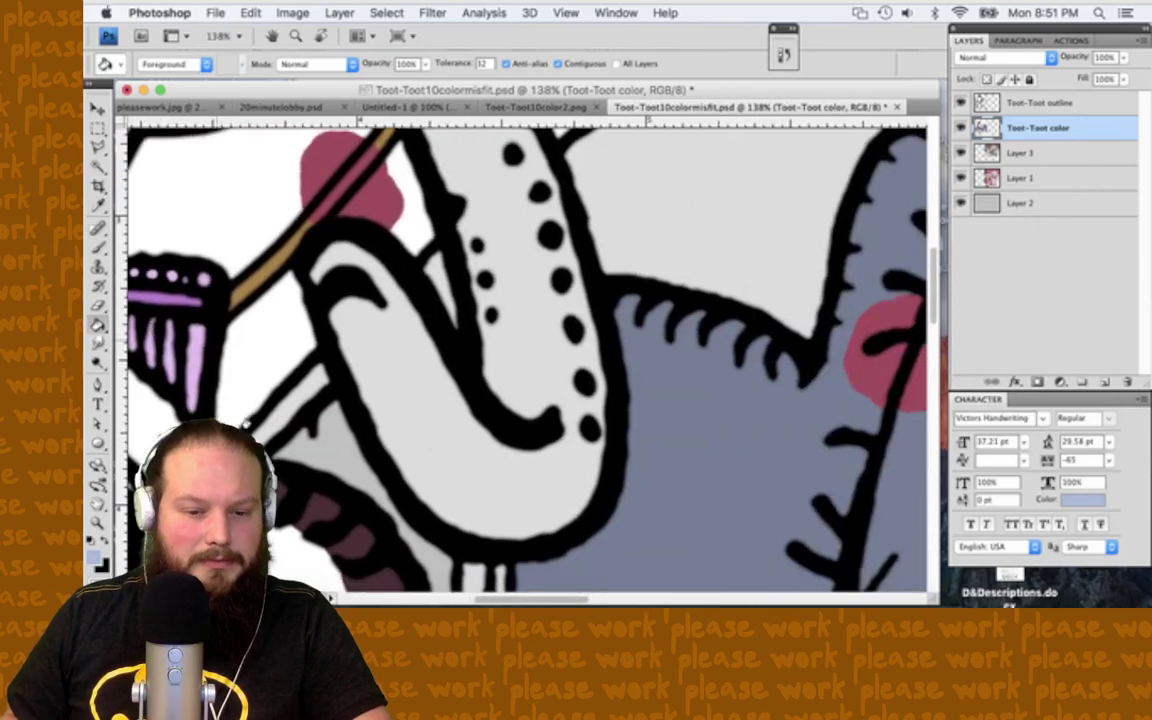
left_click(295, 389)
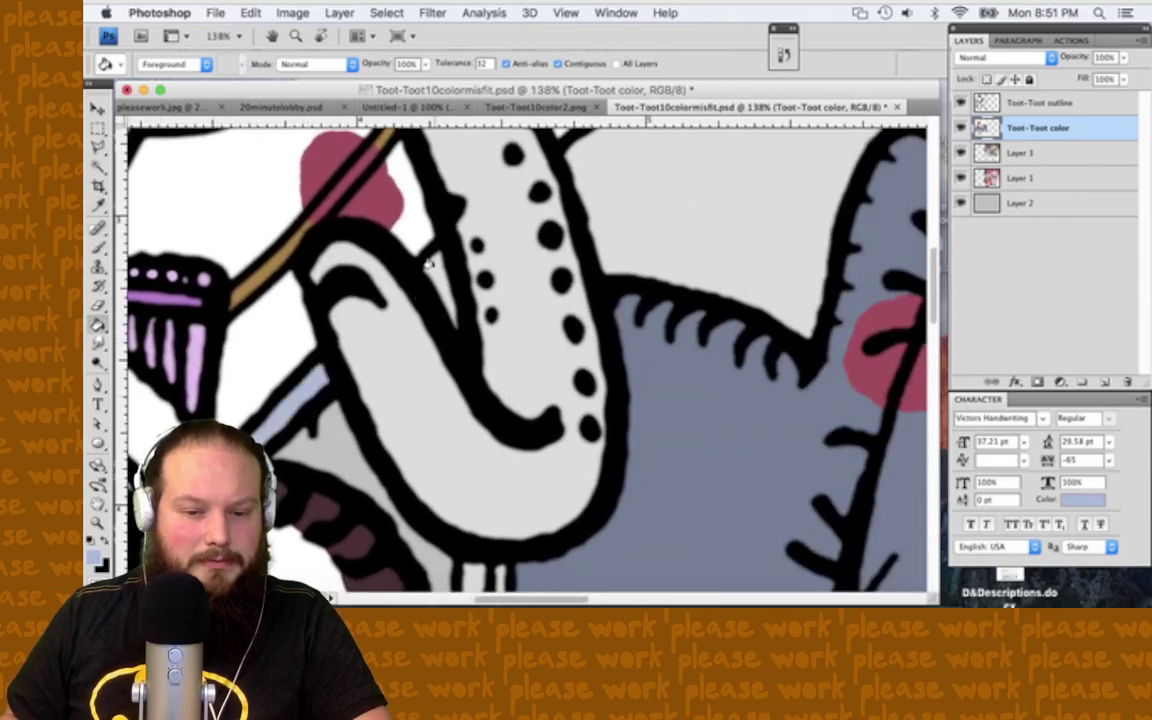
left_click(636, 199)
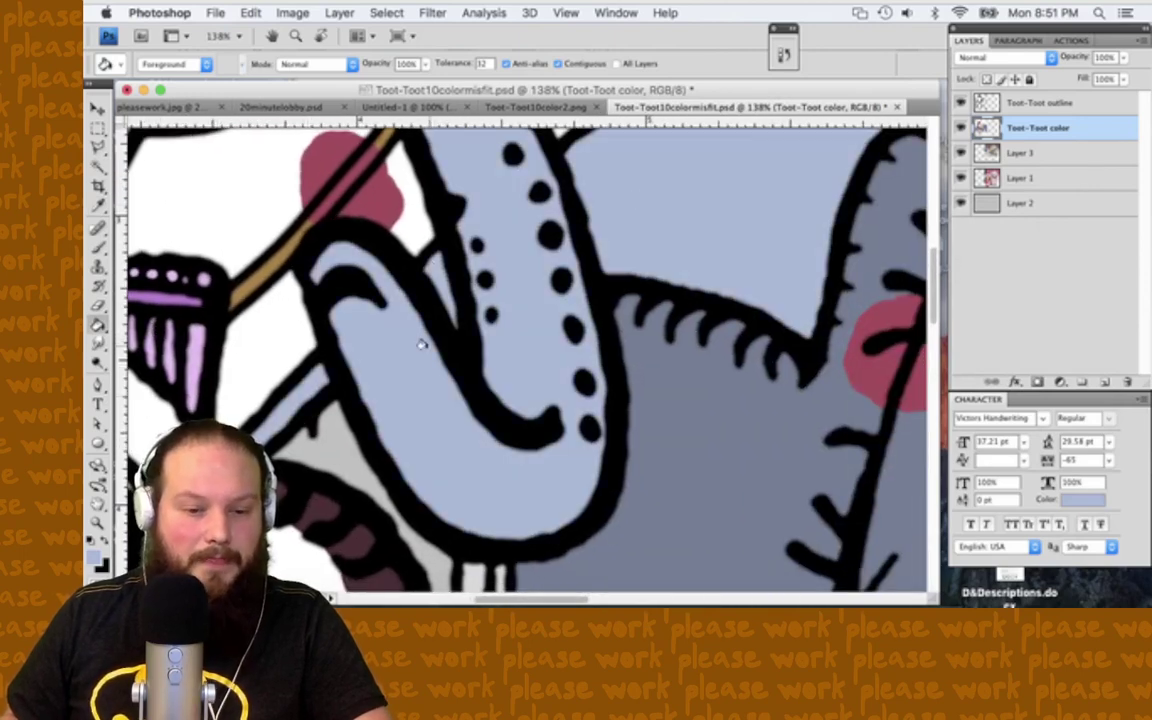
Step: Try filling the sweater area beside the trunk curl with the lighter blue-gray and undo the fill
scroll(421, 342, "down", 10)
scroll(421, 342, "left", 5)
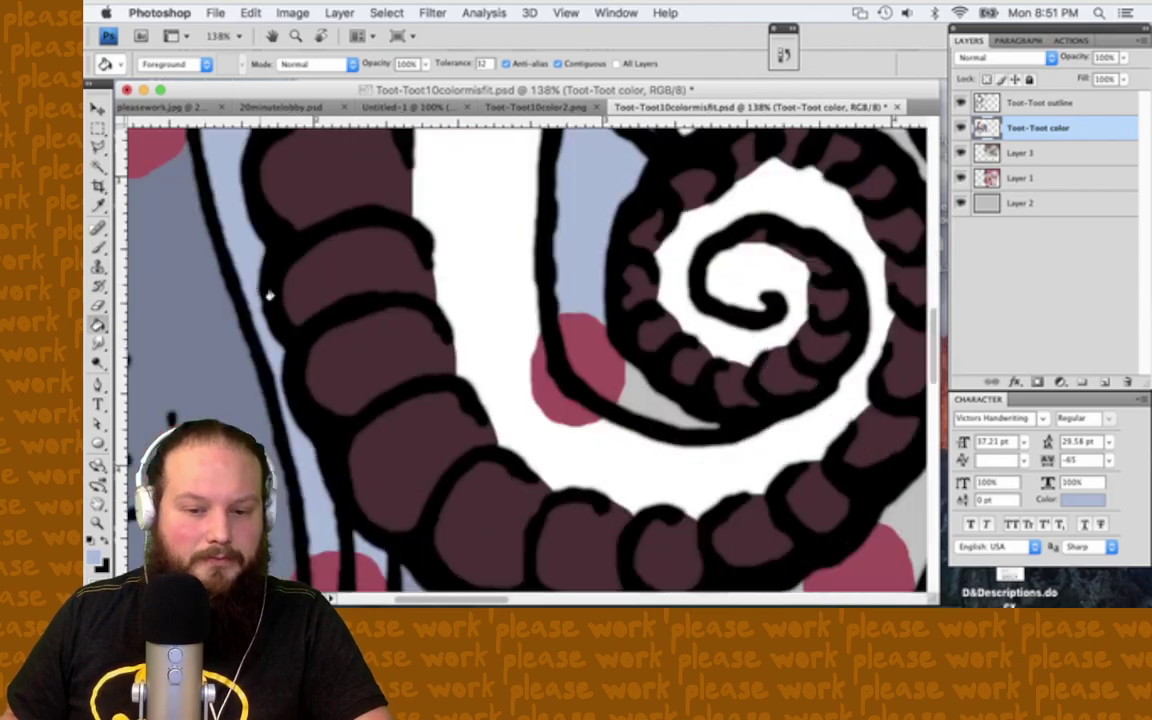
key("ctrl+z")
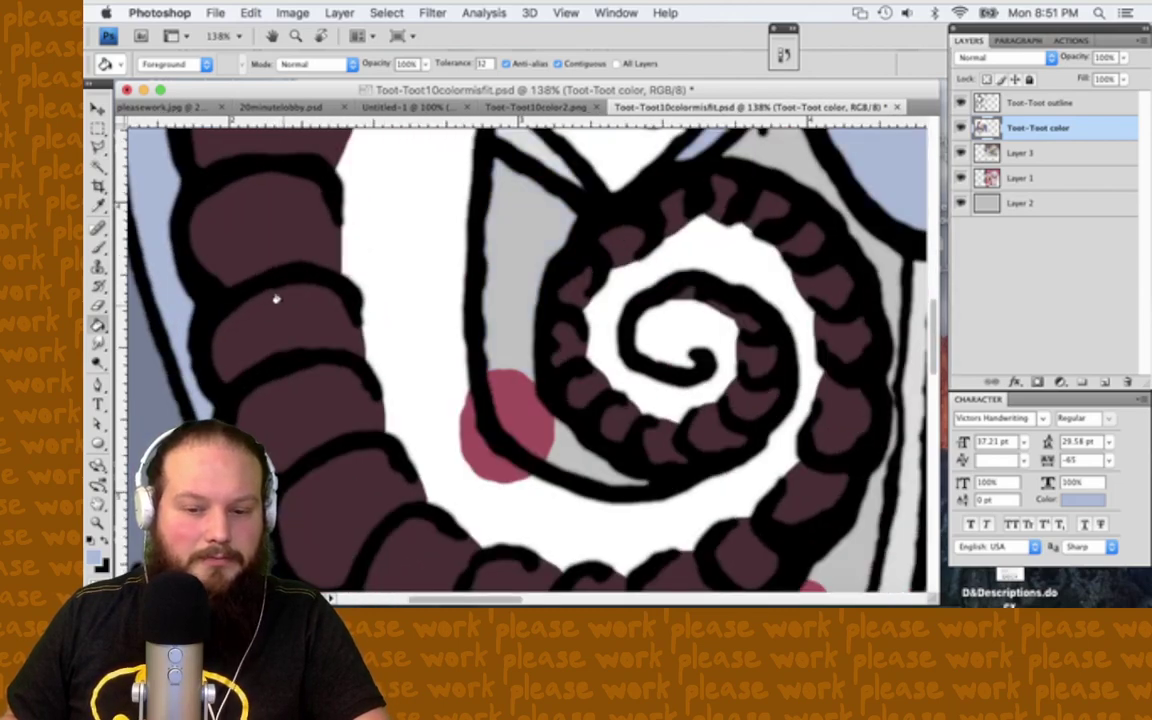
Step: Color the remaining neckline strip above the trunk curl with the lighter blue-gray
left_click(571, 442)
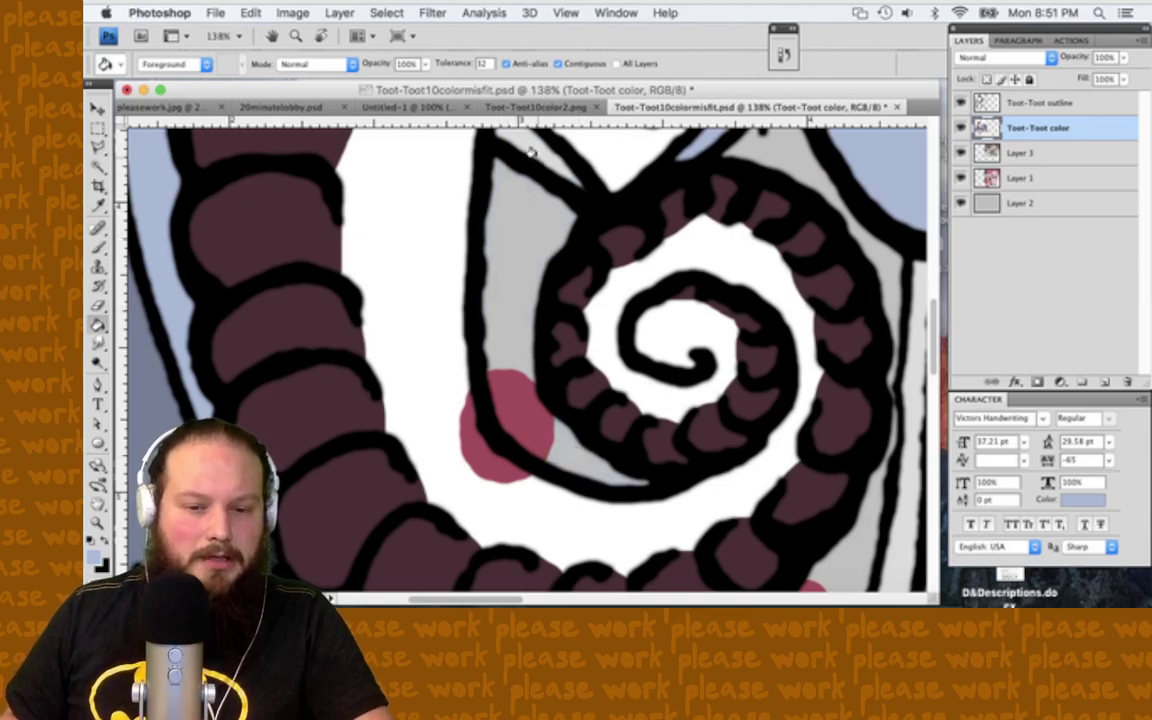
scroll(530, 150, "up", 6)
scroll(530, 150, "right", 1)
key("b")
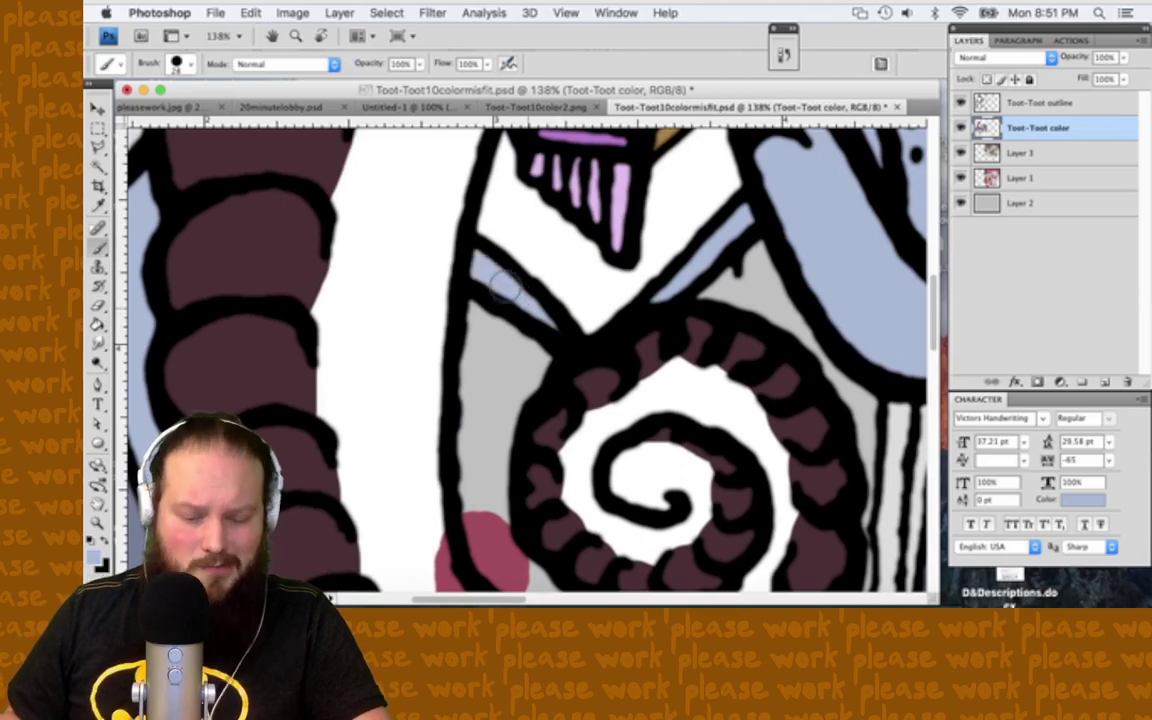
scroll(482, 290, "down", 3)
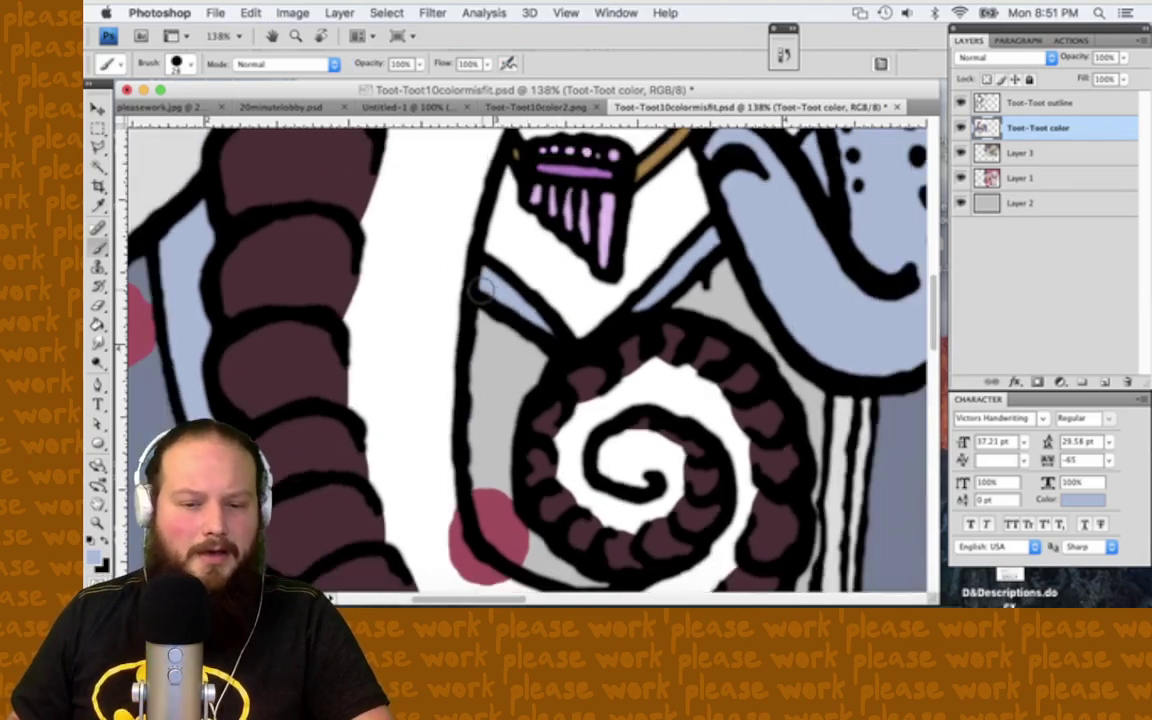
Step: Paint the lower tip of the jacket lining on the opposite side lighter blue-gray with the 28 px brush
scroll(482, 290, "down", 5)
scroll(482, 290, "right", 5)
scroll(483, 290, "down", 3)
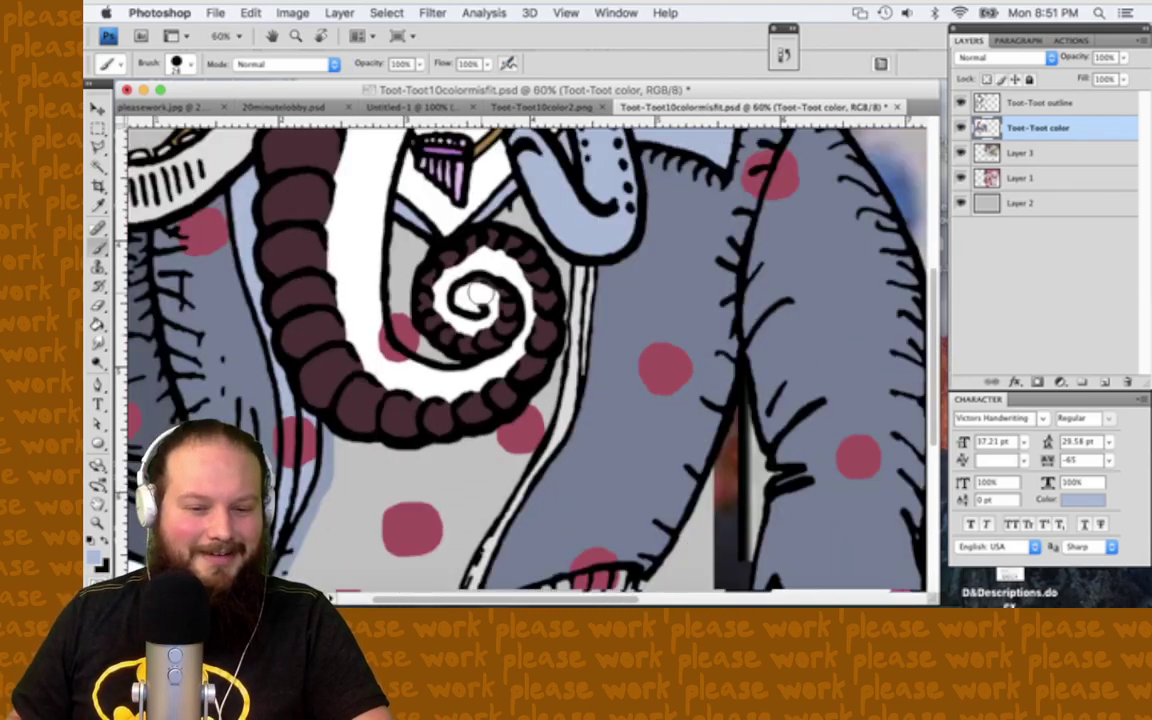
scroll(600, 270, "down", 4)
scroll(600, 270, "left", 2)
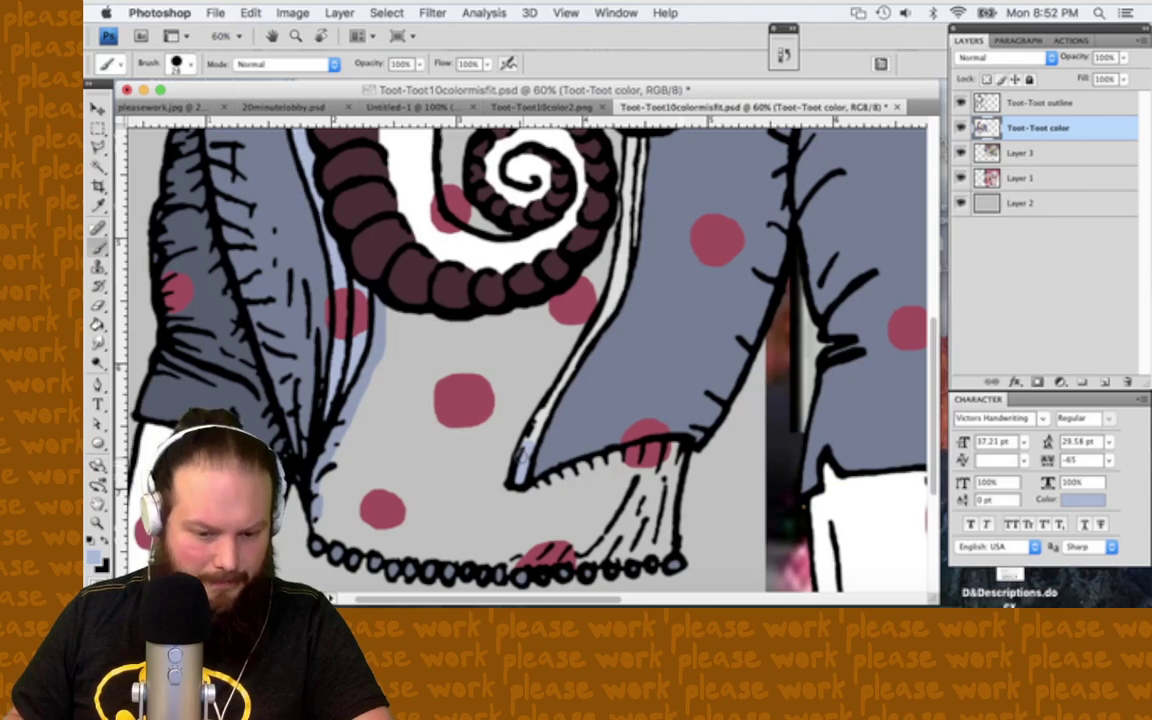
scroll(520, 451, "up", 3)
left_click_drag(366, 529, 396, 464)
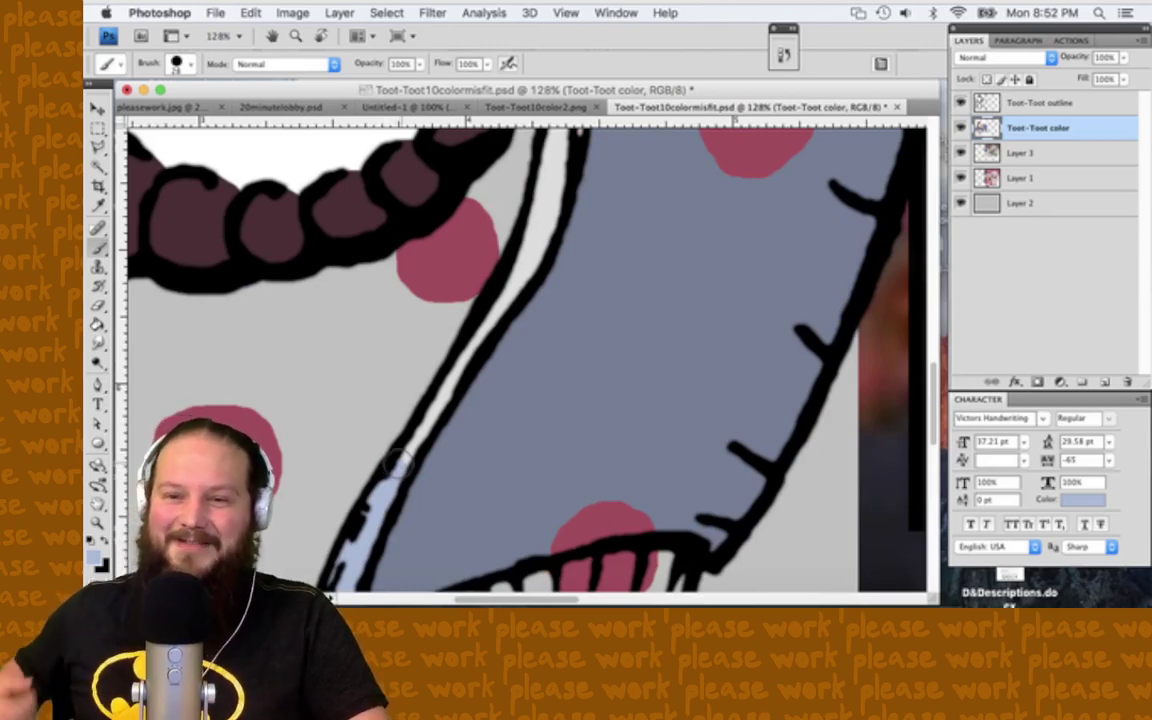
Step: Paint the remaining narrow jacket lining strip up to the tusk in the lighter blue-gray with a 13 px brush
right_click(447, 402)
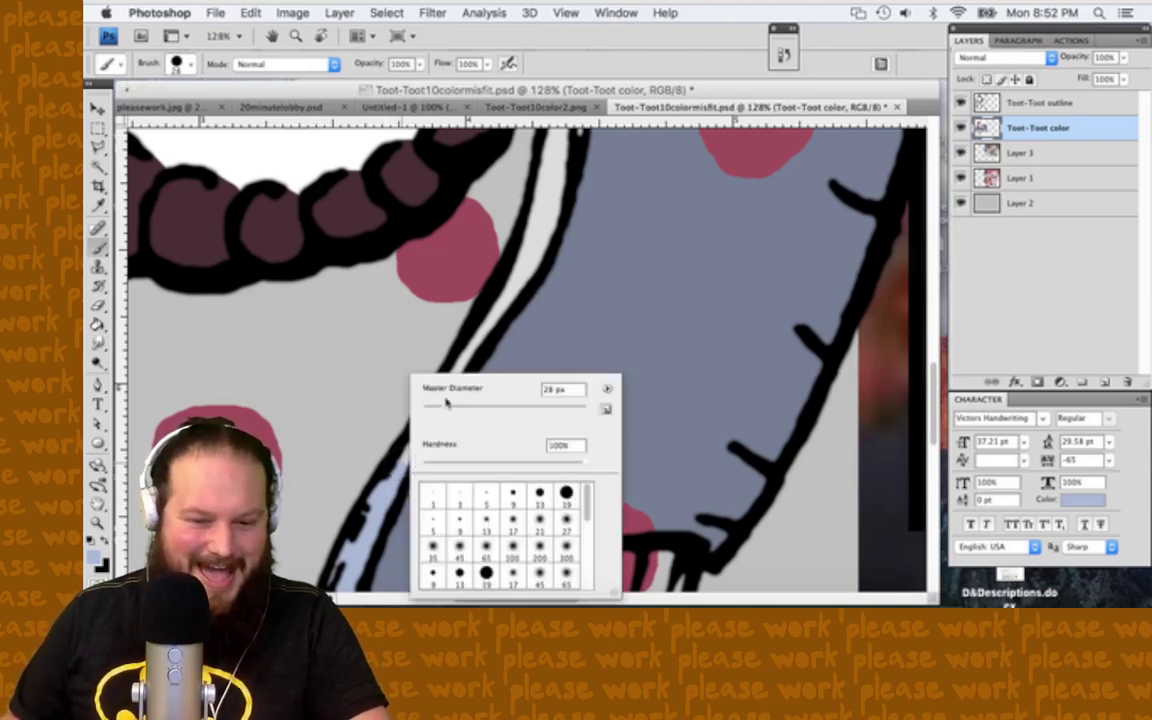
left_click_drag(439, 410, 411, 437)
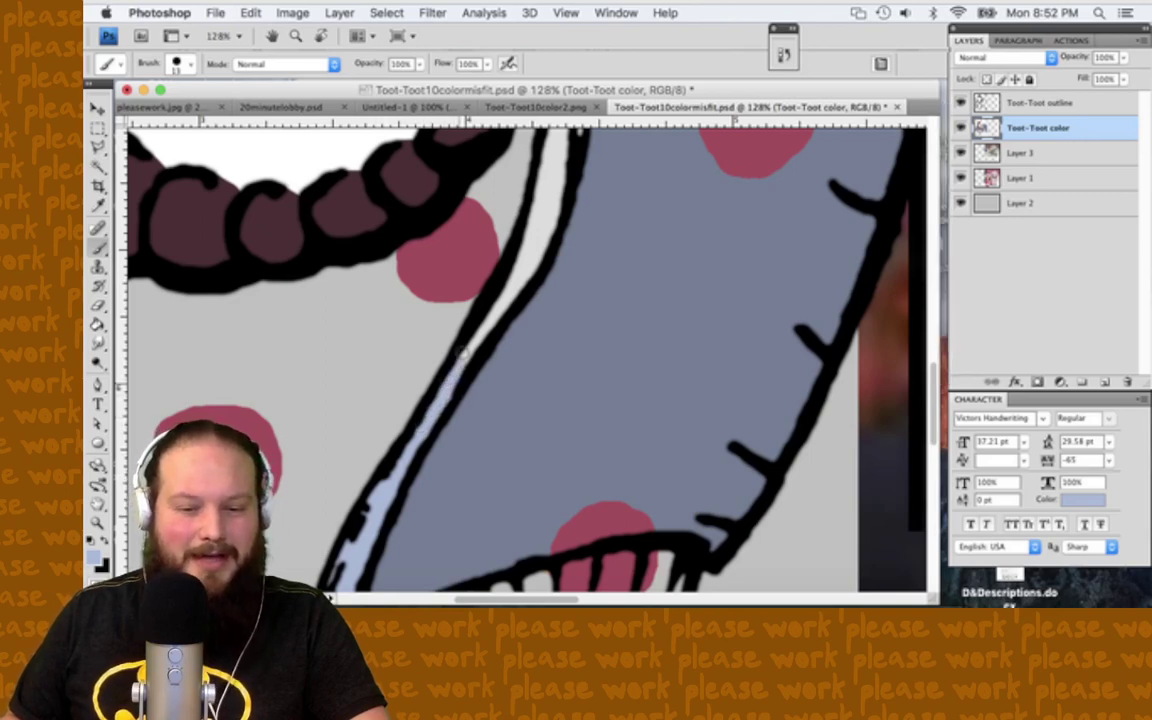
left_click_drag(483, 322, 515, 281)
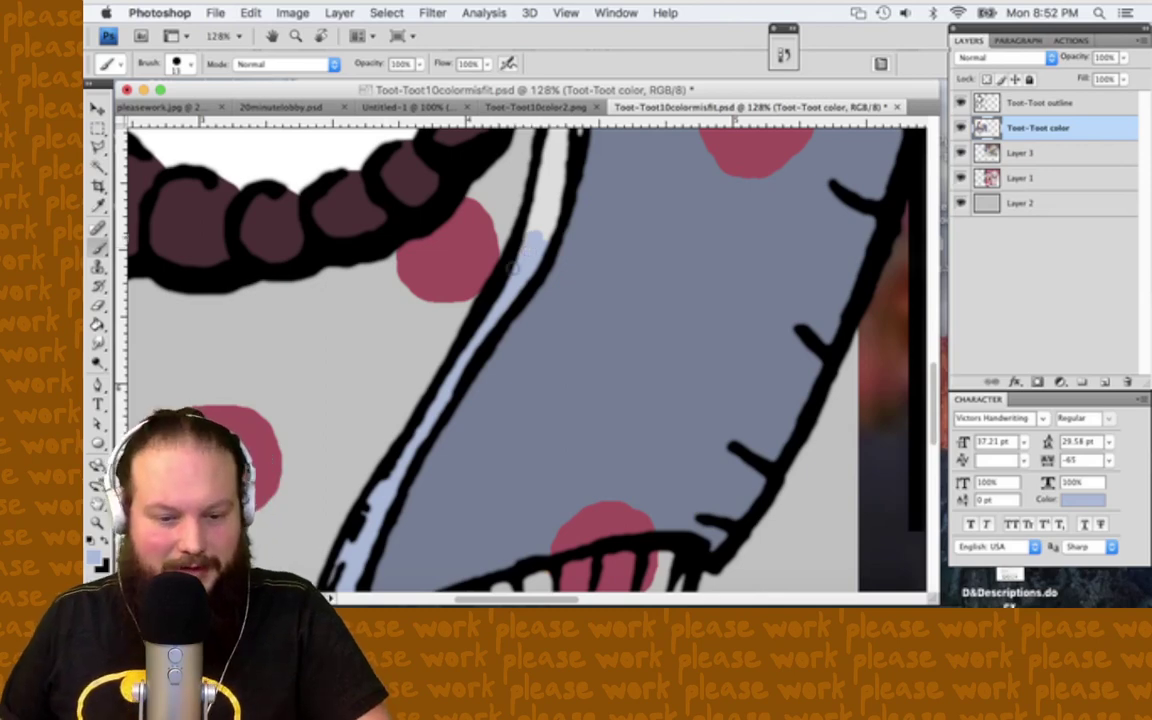
scroll(512, 267, "up", 5)
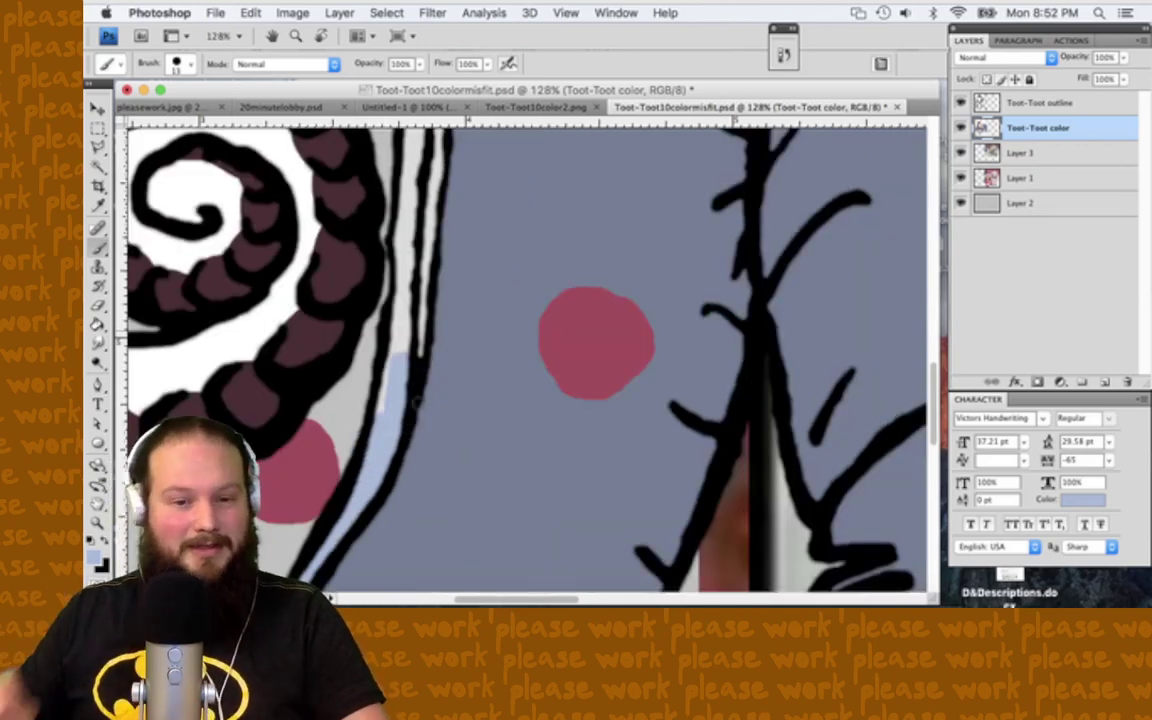
scroll(420, 380, "up", 2)
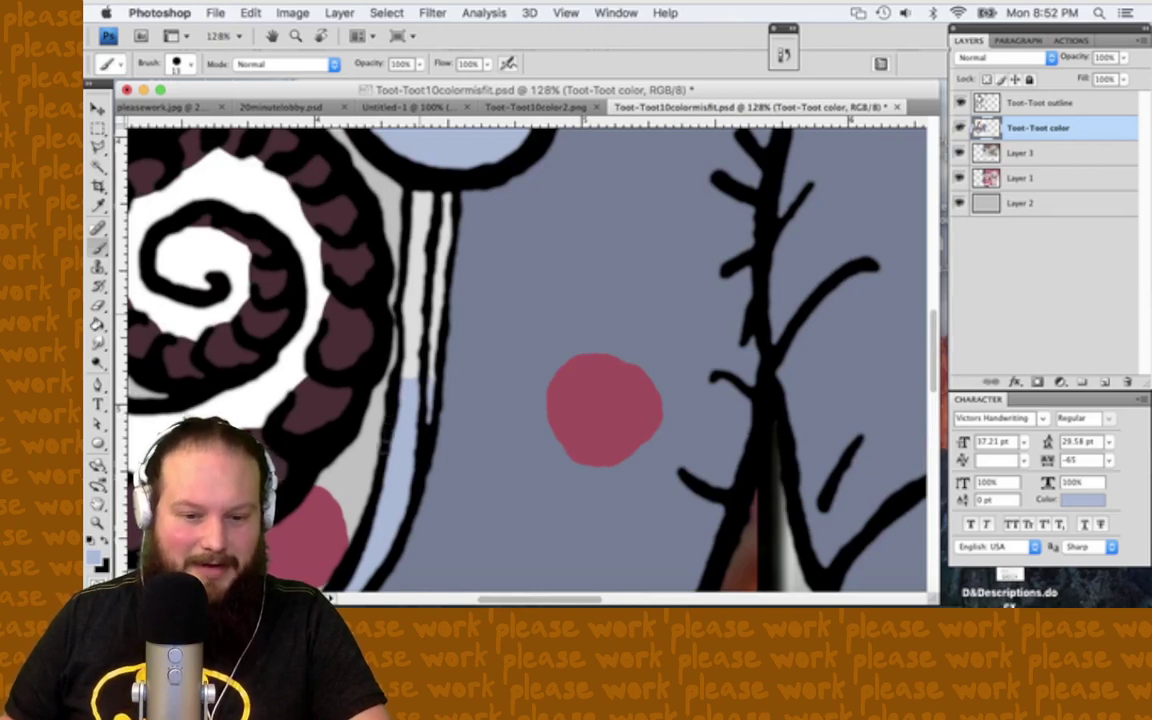
left_click_drag(398, 376, 402, 371)
key("super+z")
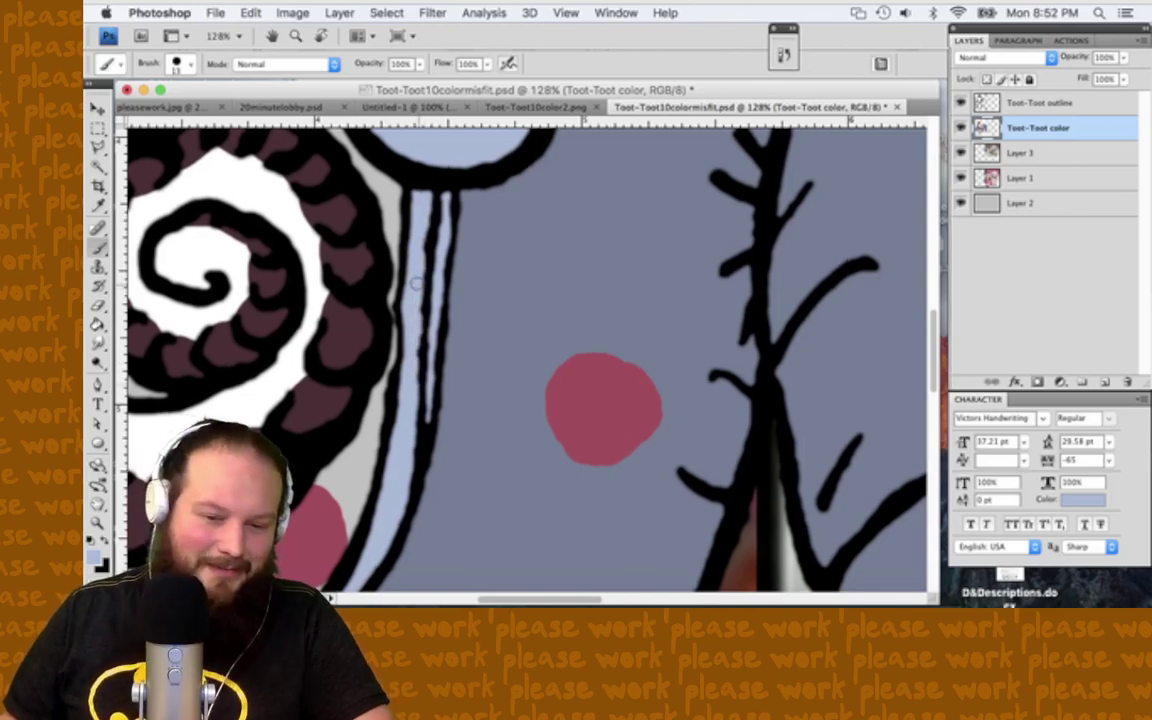
Step: Fill the sweater body below the trunk with a medium blue-gray sampled from the drawing
scroll(416, 283, "down", 5)
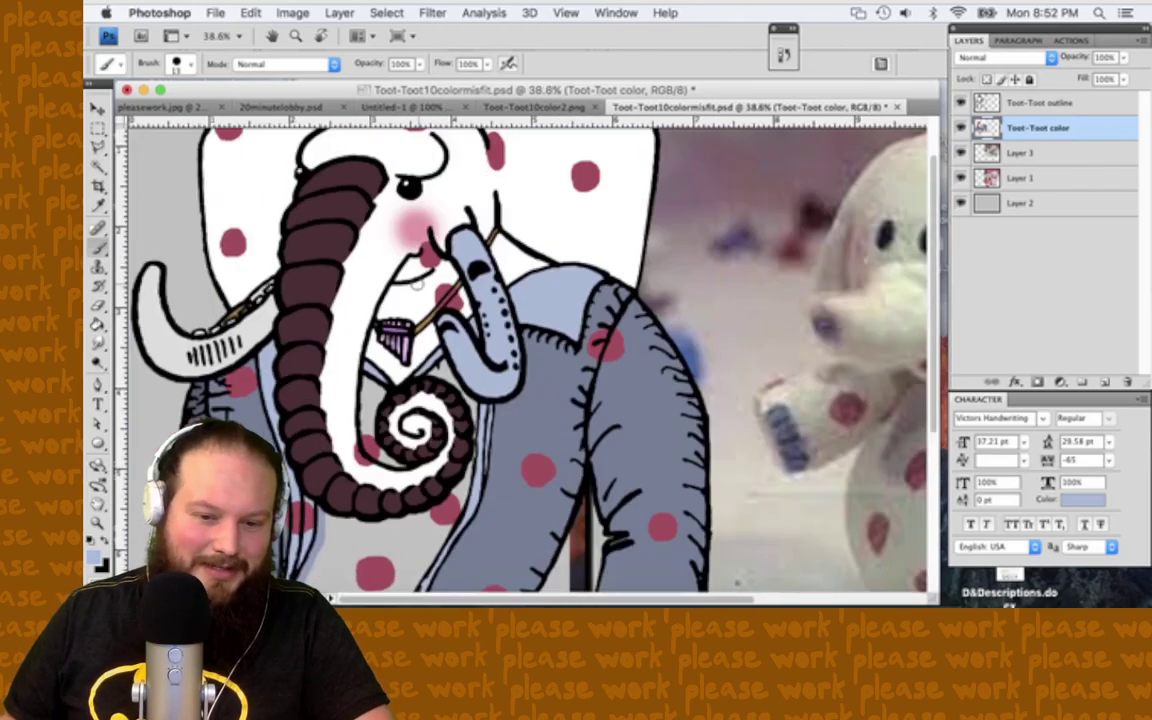
scroll(416, 283, "down", 2)
scroll(416, 283, "down", 2)
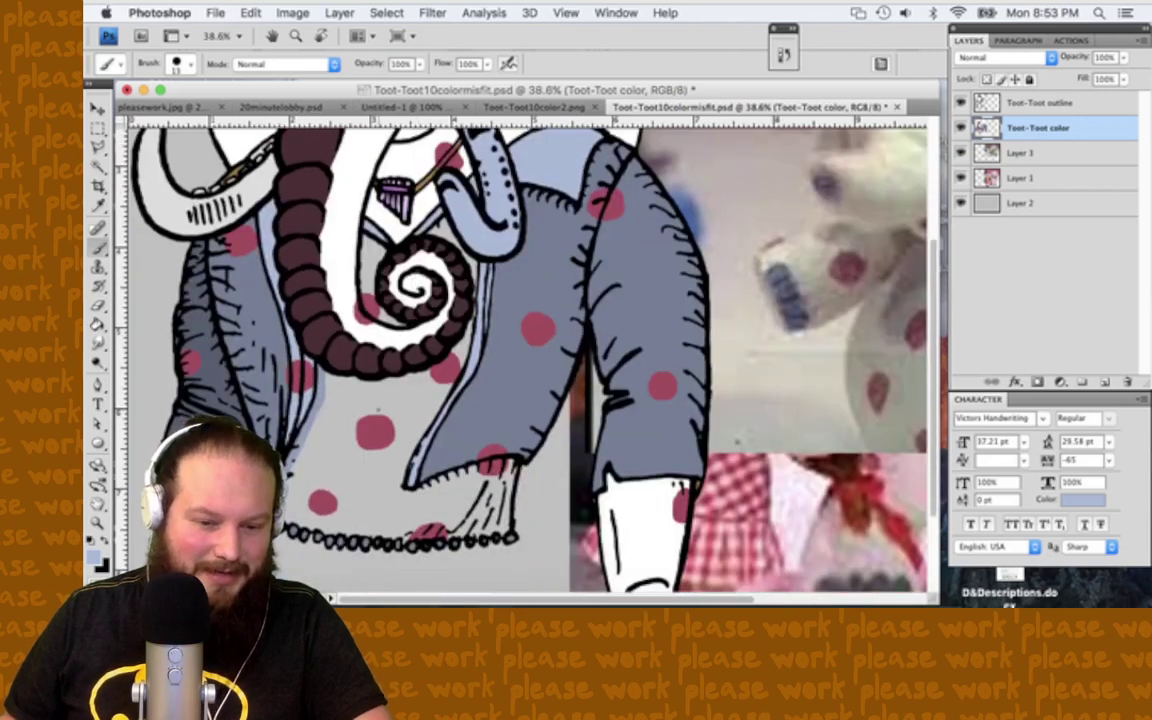
key("i")
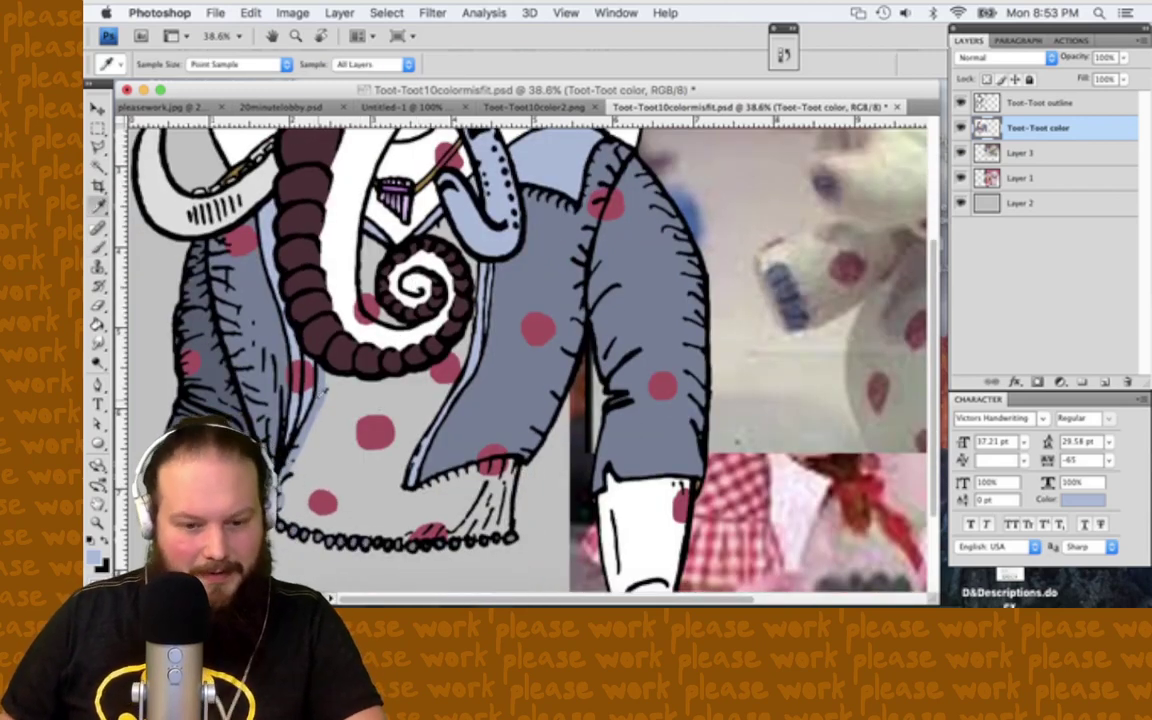
key("b")
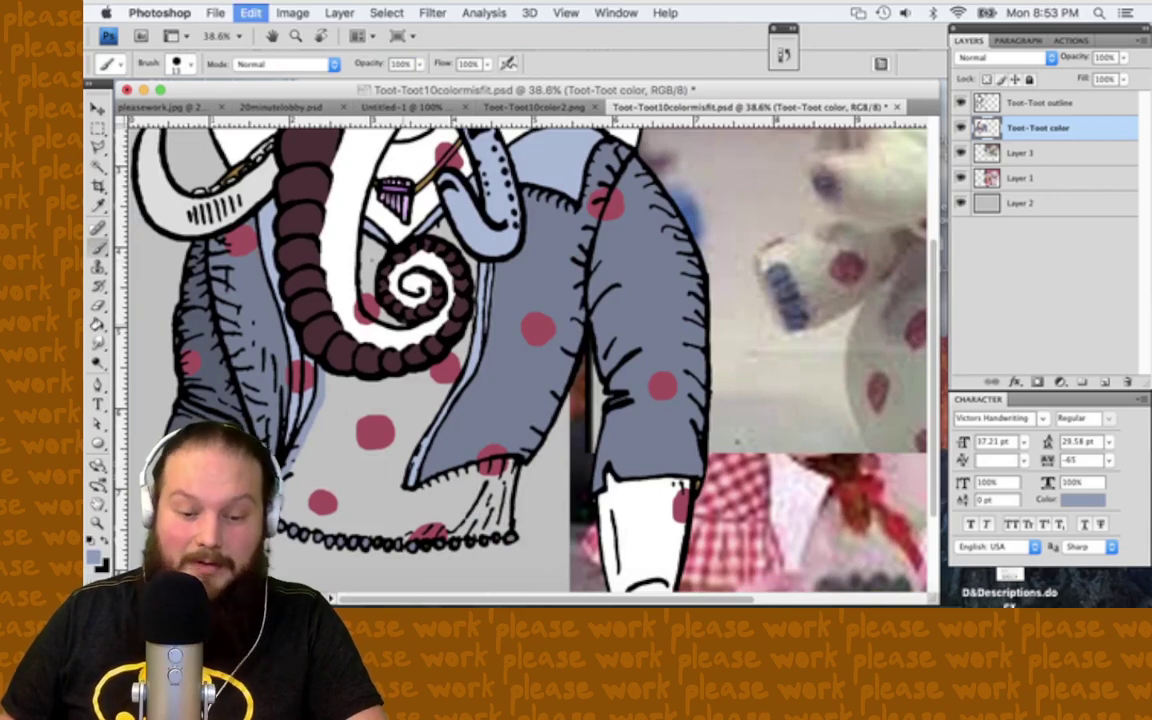
key("g")
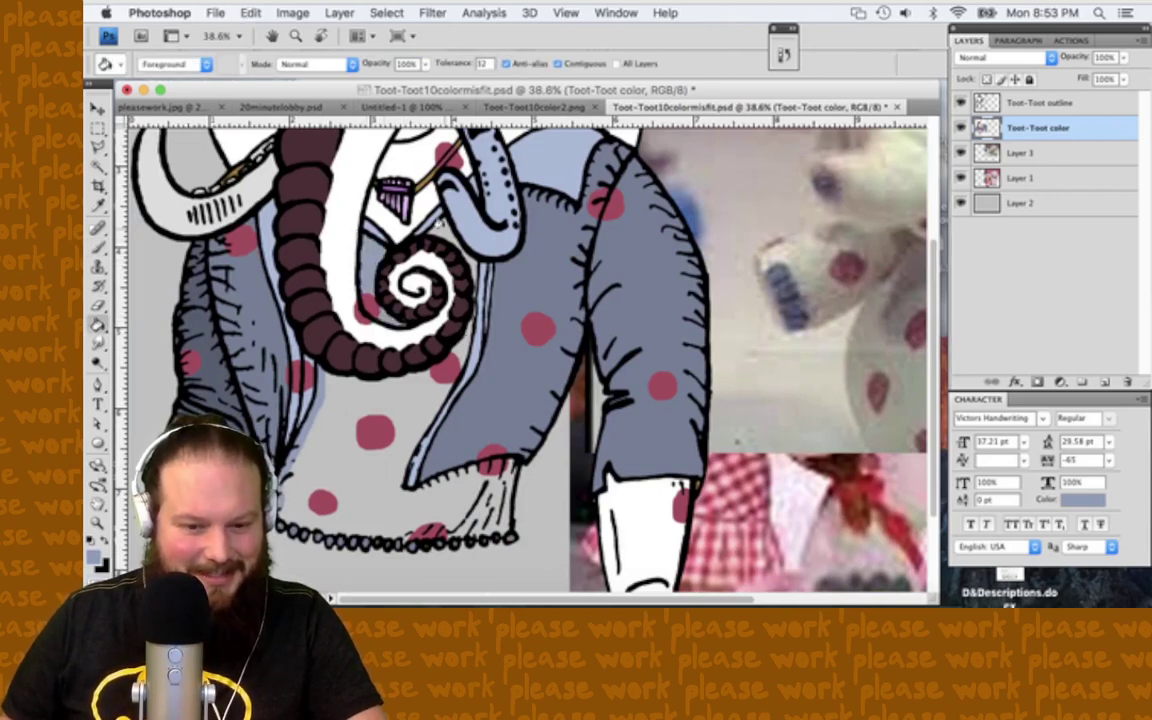
left_click(398, 384)
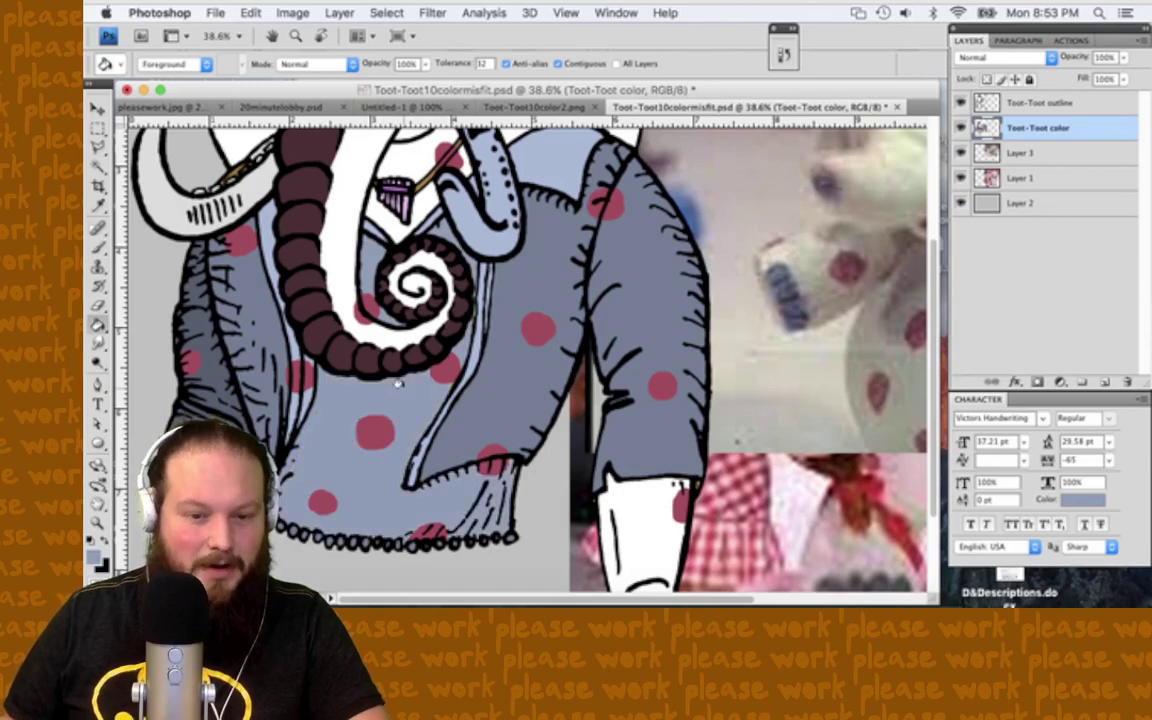
Step: Fill the gray-white tusk and its beads with the lighter blue-gray, and the gold band along it with the darker jacket blue-gray
scroll(398, 384, "up", 2)
scroll(398, 384, "down", 8)
scroll(398, 384, "up", 10)
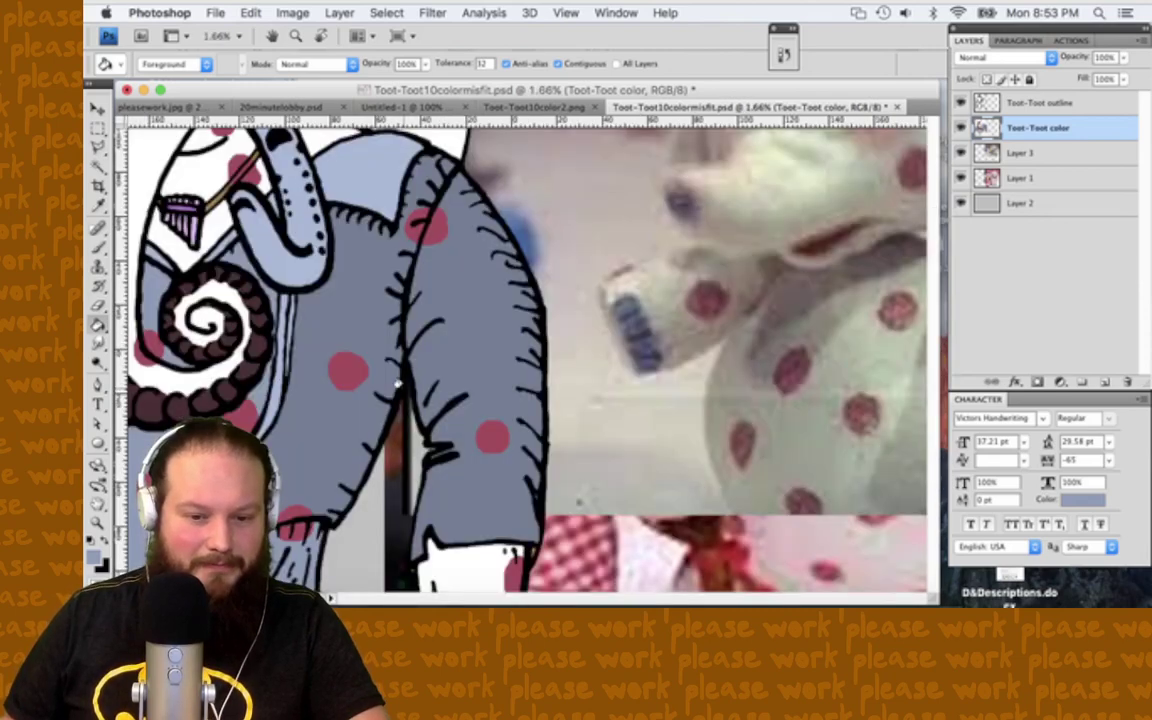
scroll(398, 384, "down", 5)
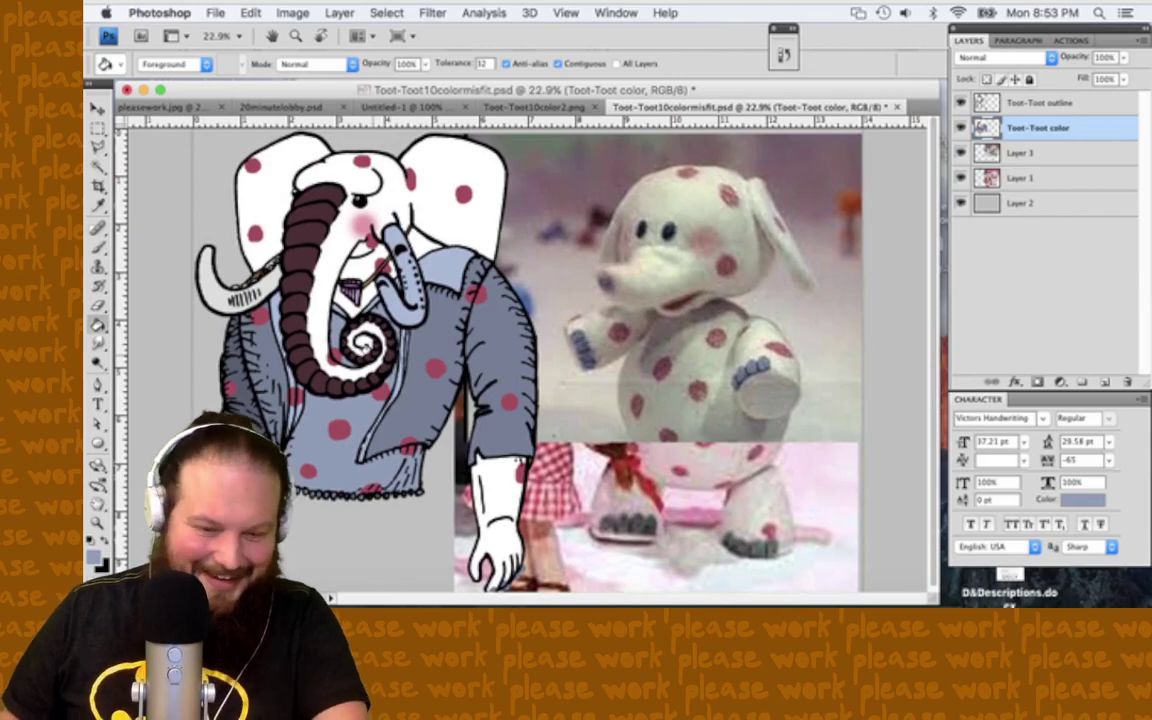
key("i")
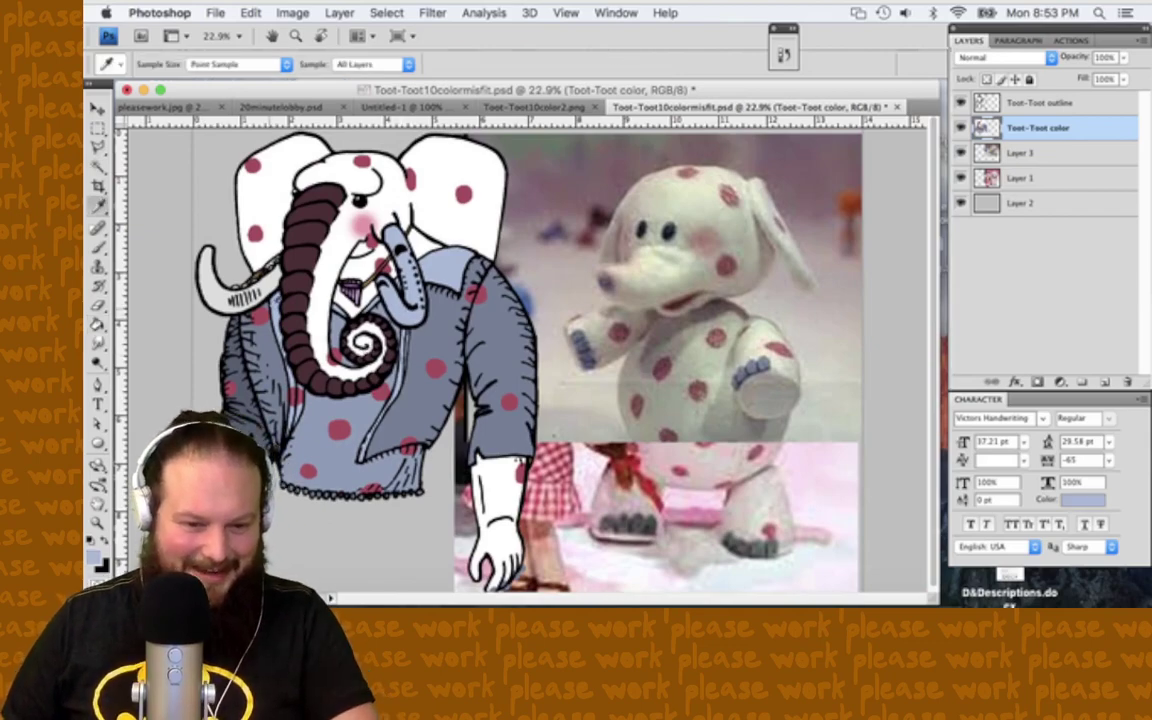
key("g")
scroll(500, 365, "up", 2)
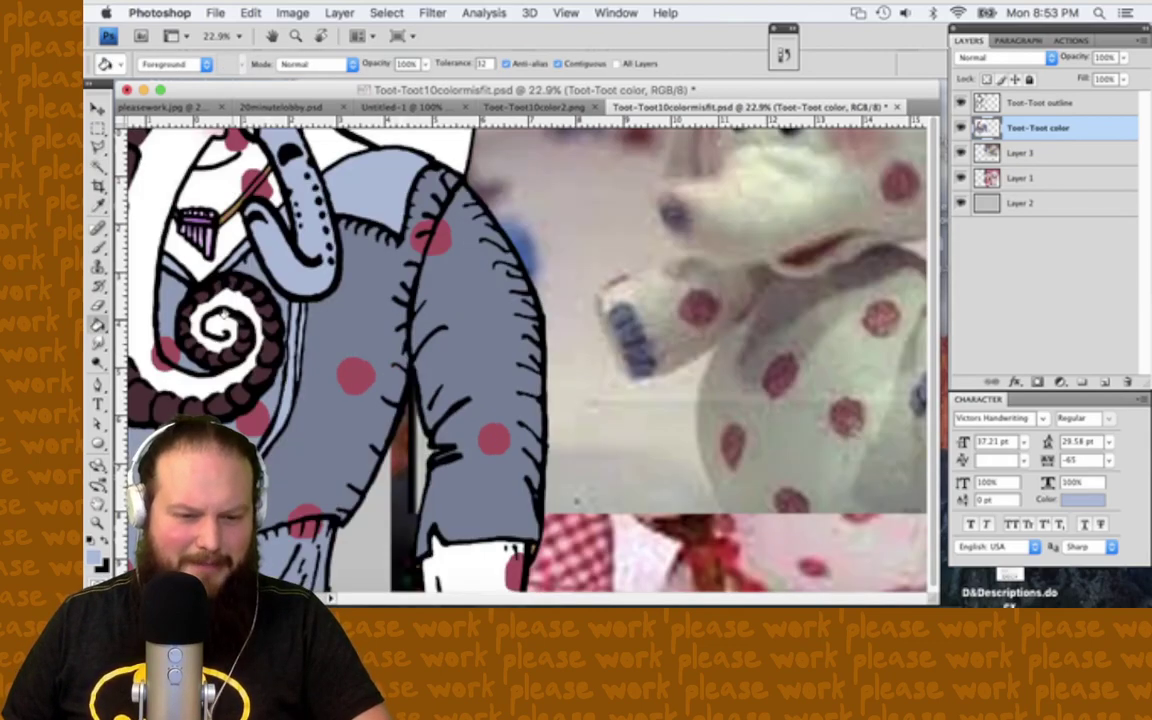
scroll(299, 428, "up", 3)
scroll(299, 428, "up", 5)
scroll(299, 428, "down", 4)
scroll(299, 428, "up", 1)
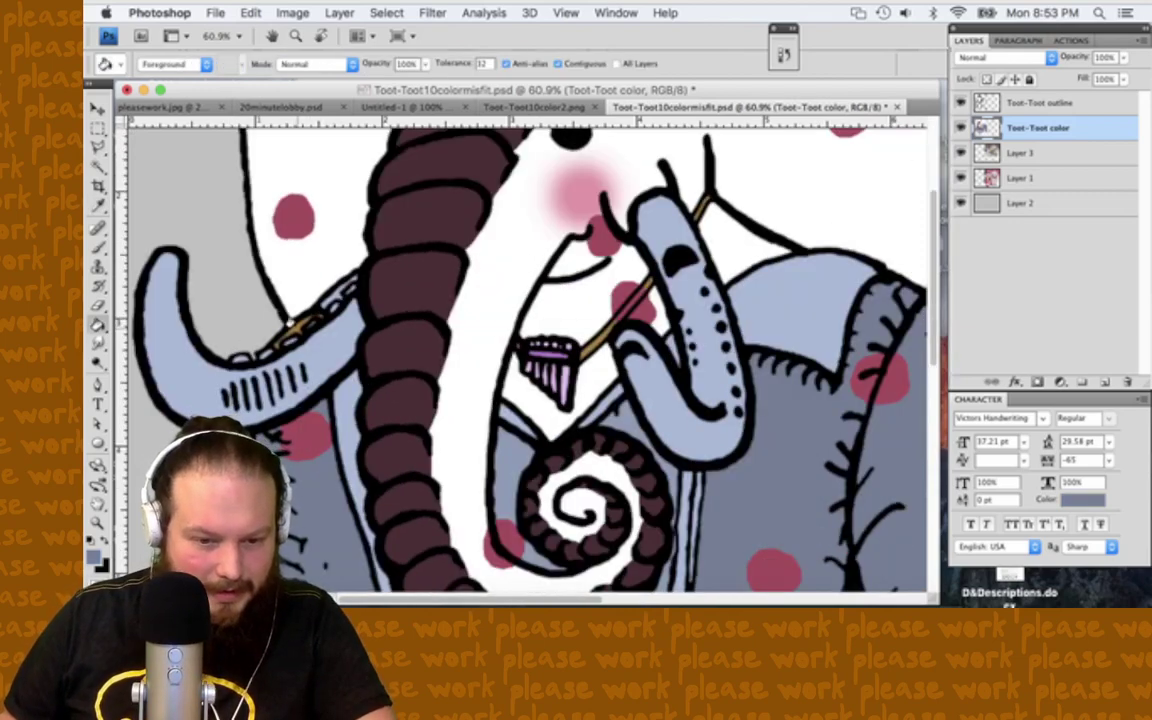
scroll(325, 263, "down", 5)
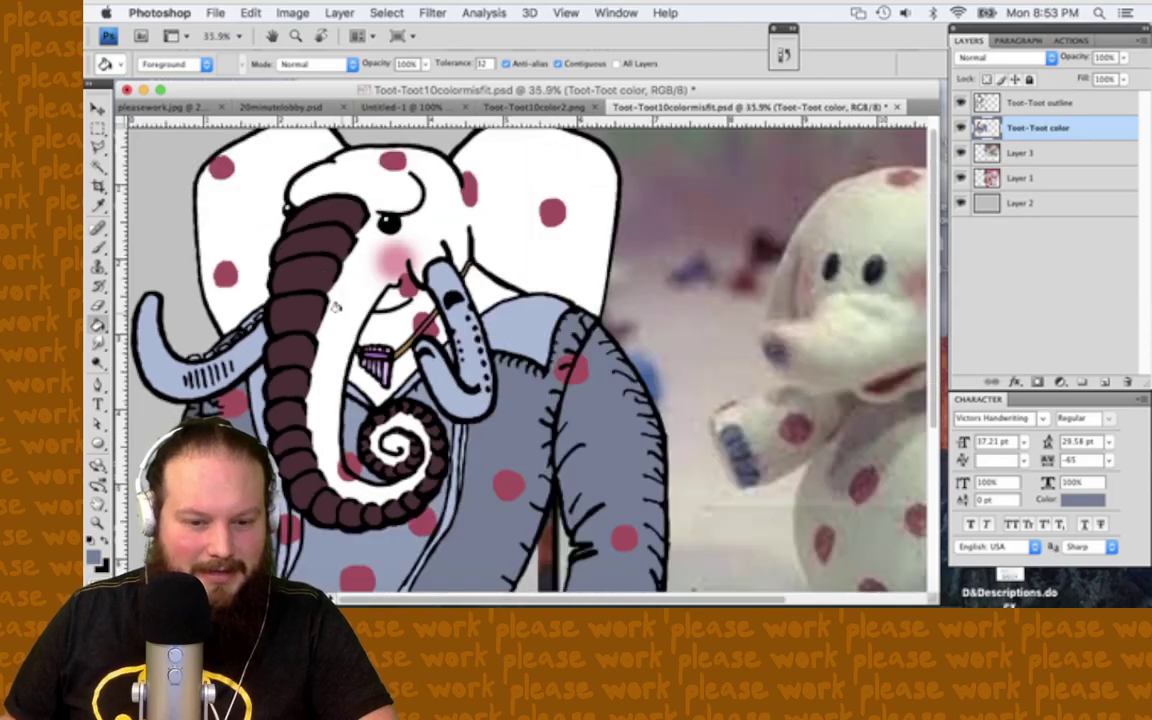
scroll(334, 318, "down", 3)
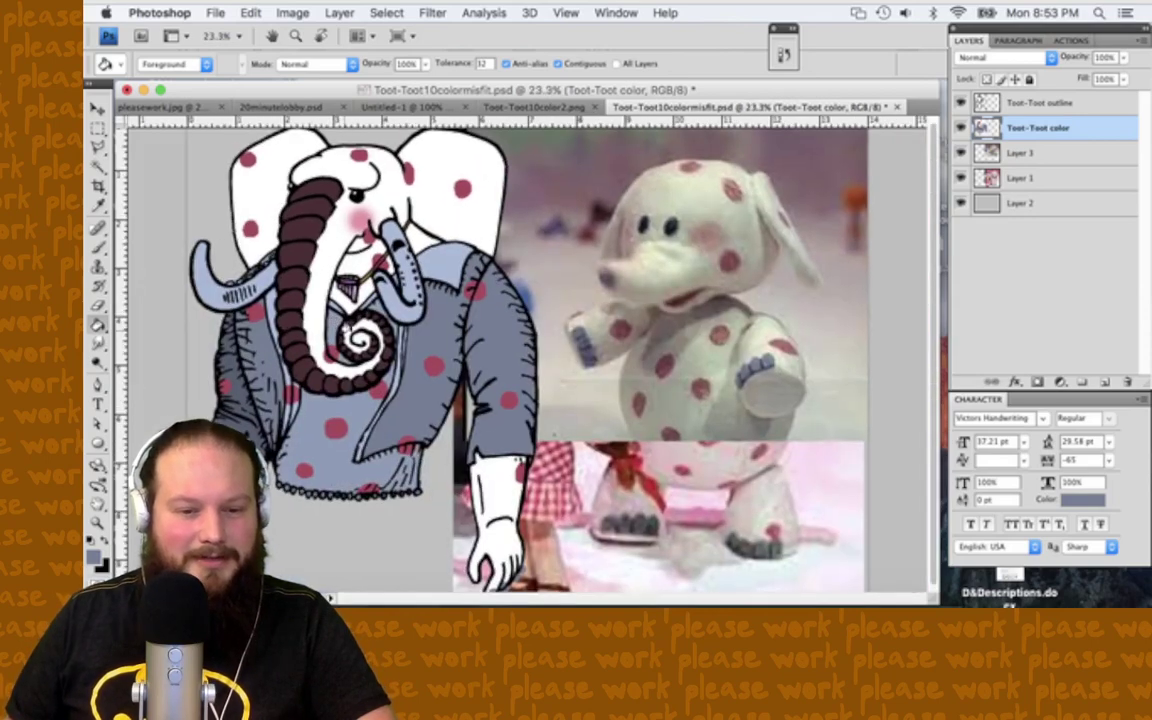
scroll(398, 341, "down", 1)
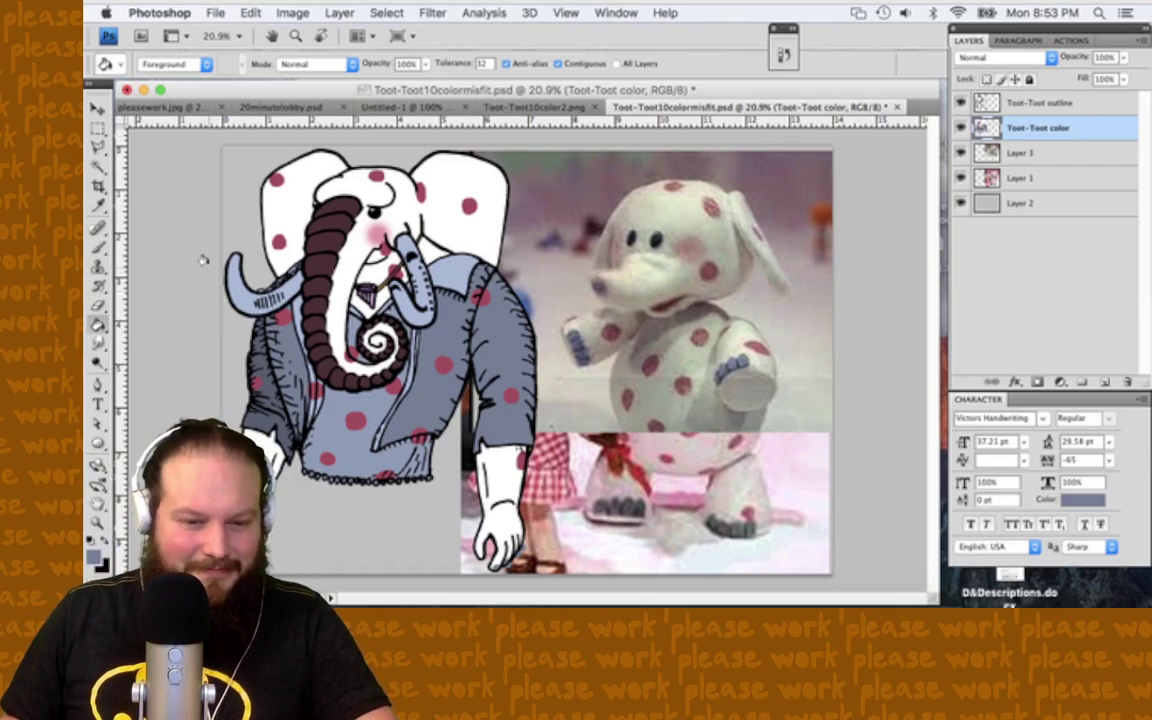
Step: Fill the pendant's horizontal bar with the dark pink sampled from the dot beside the necklace cord
key("super+plus")
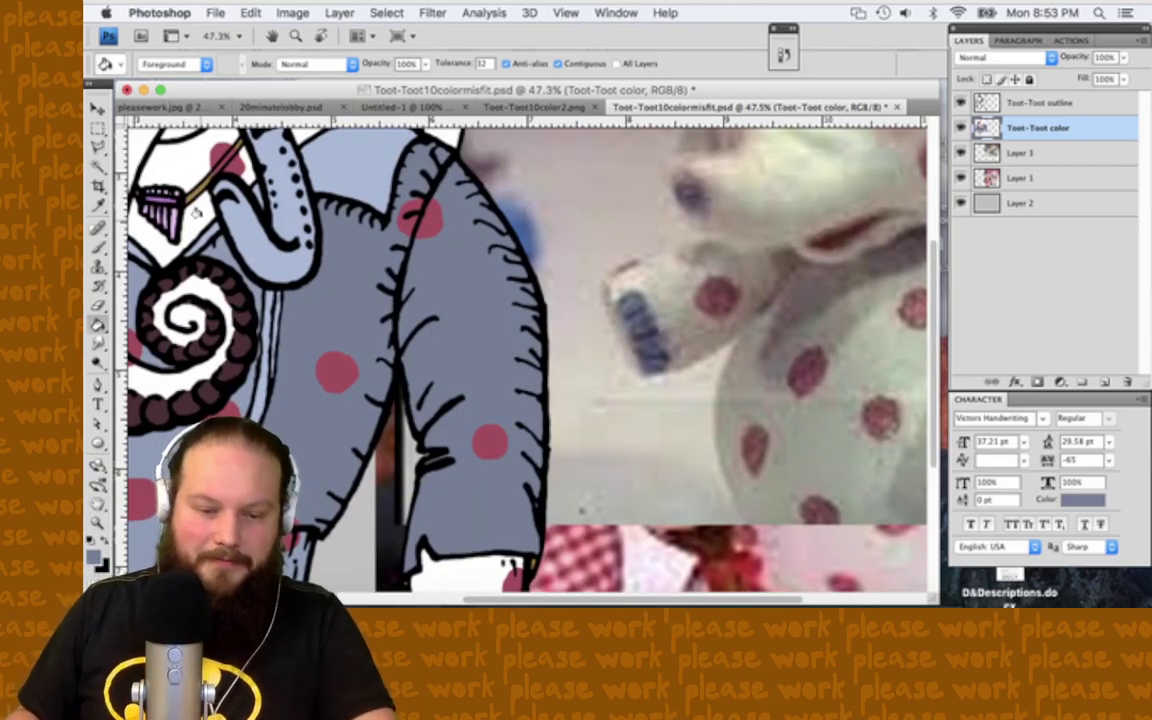
scroll(646, 235, "up", 5)
left_click(448, 165, "alt")
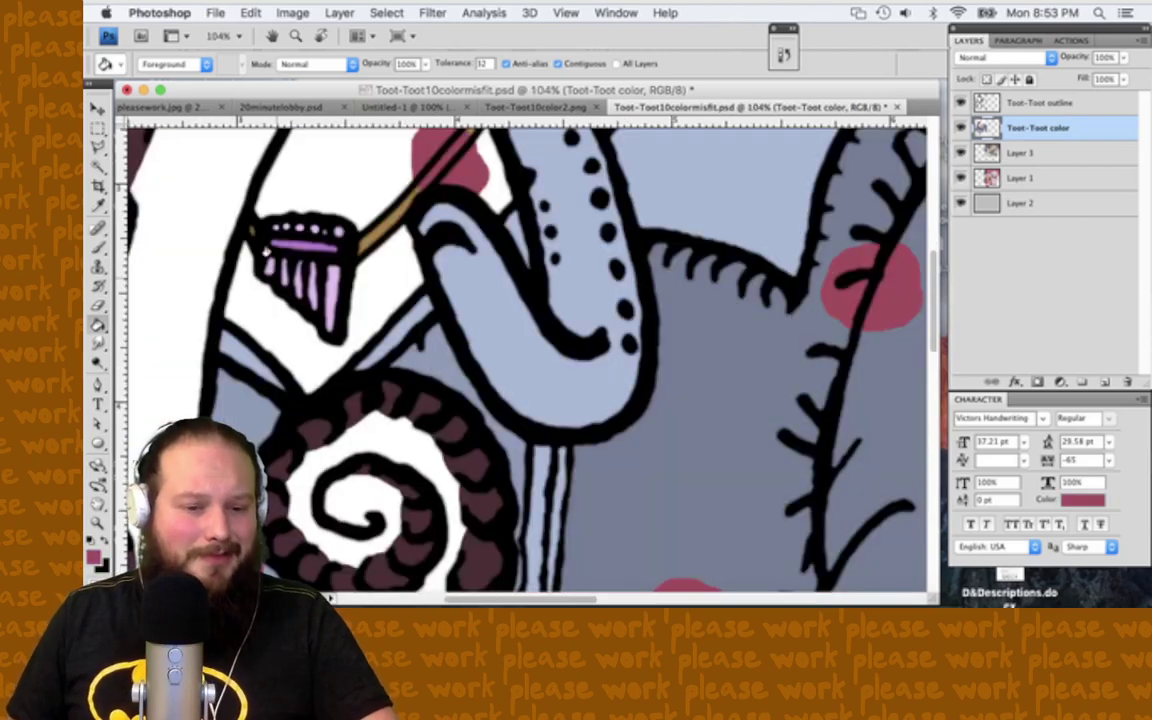
left_click(290, 243)
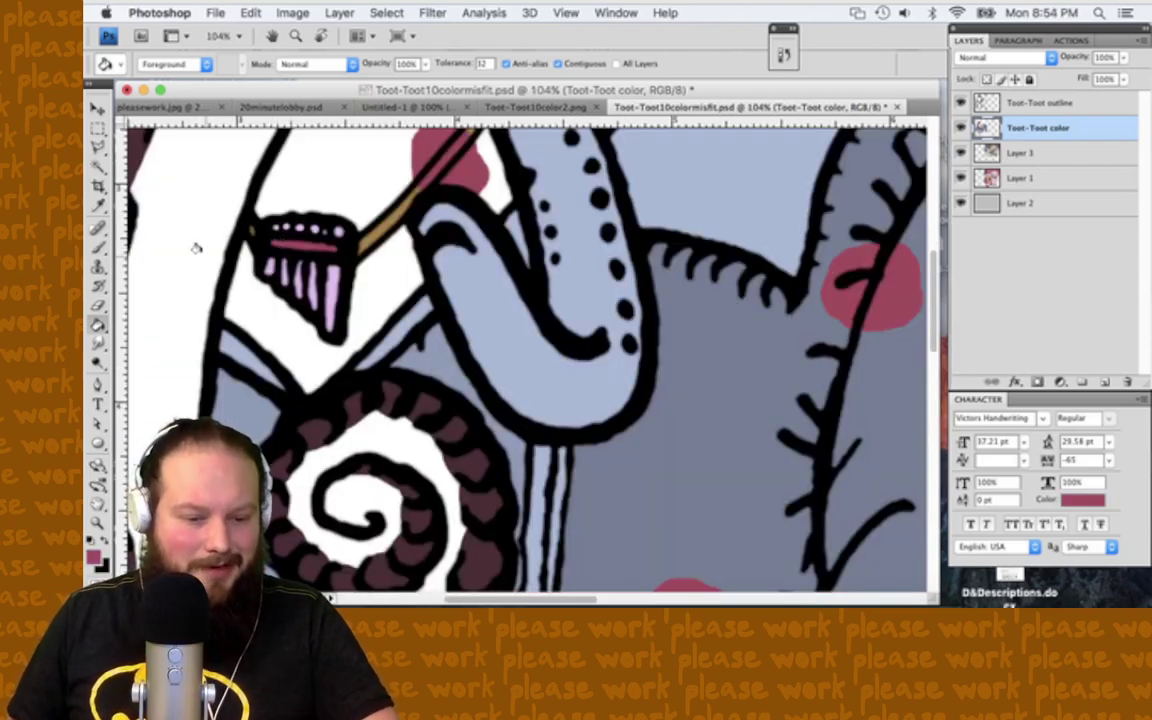
Step: Choose a brighter pink and color the pendant's row of dots and its vertical pipes with it
scroll(196, 248, "up", 1)
left_click(93, 556)
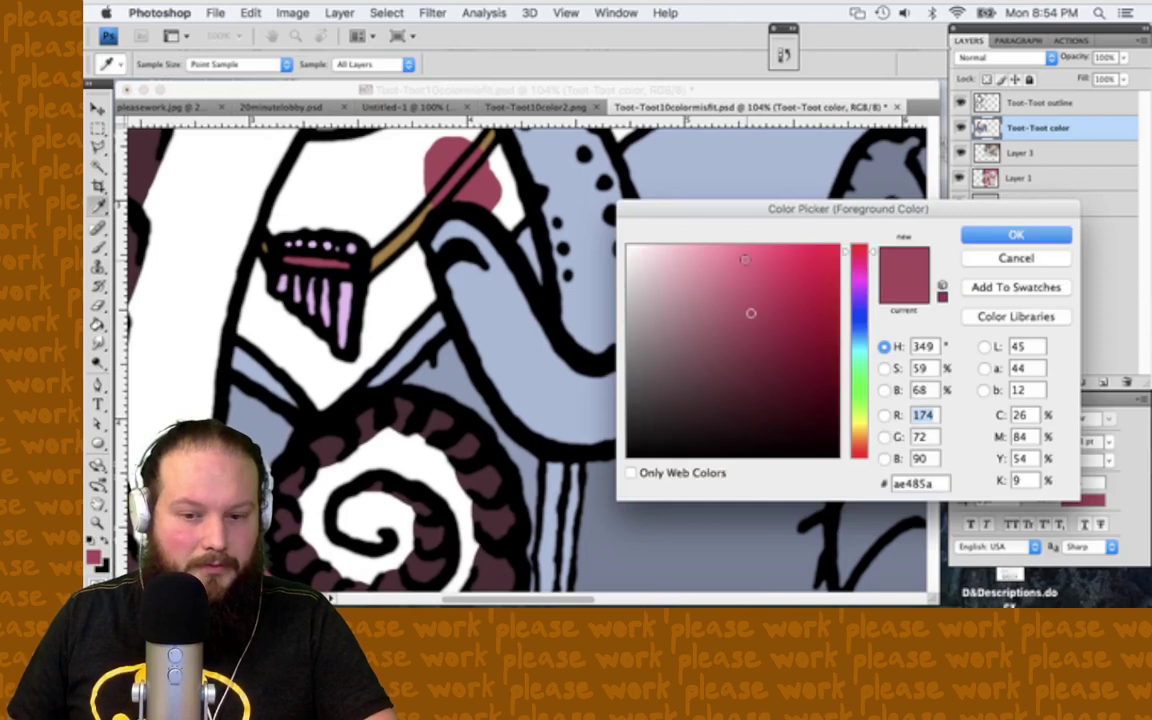
left_click_drag(745, 259, 751, 259)
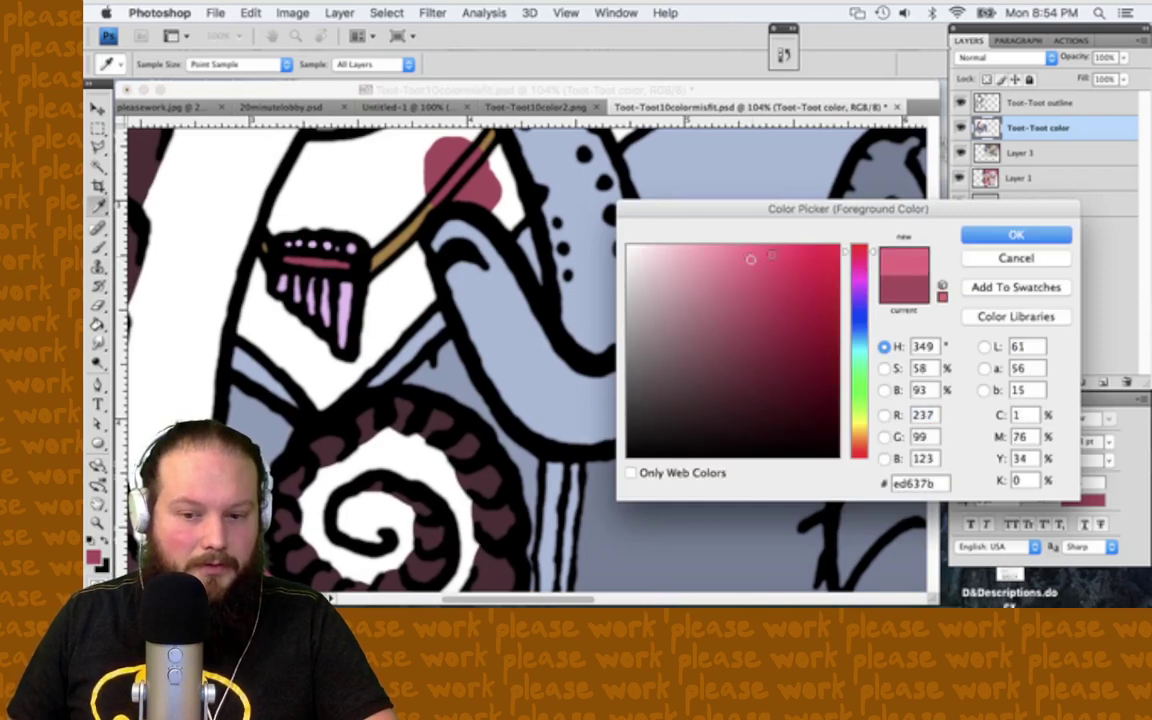
left_click(739, 254)
left_click(1016, 234)
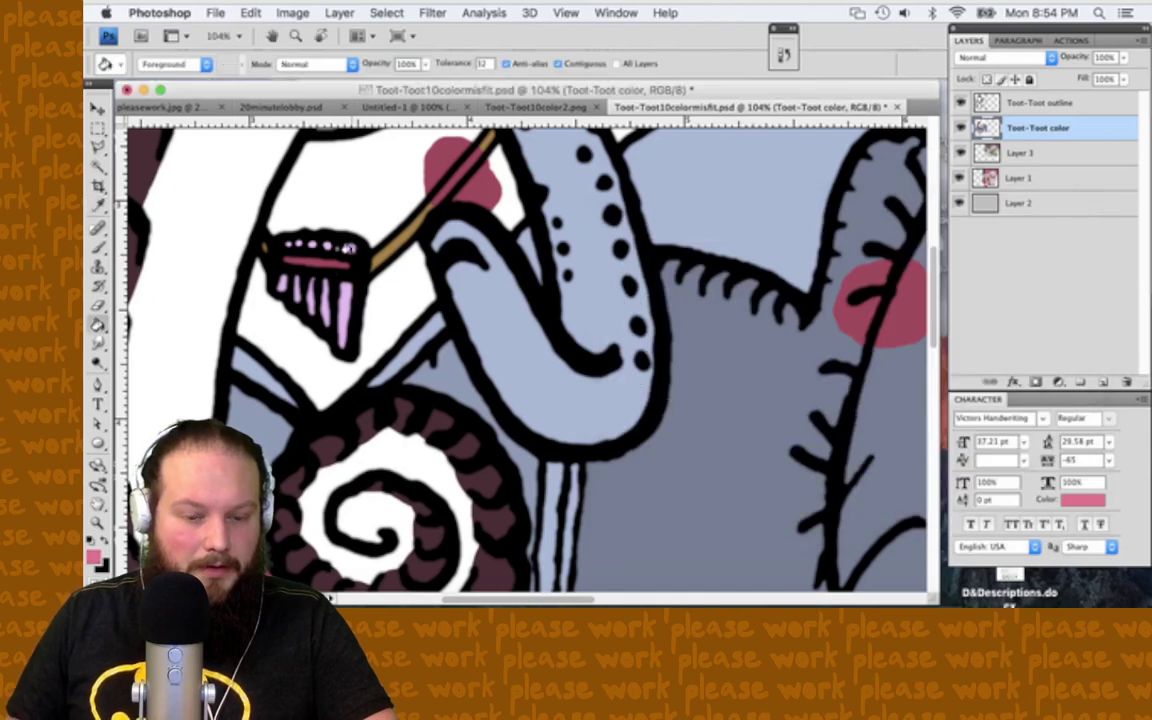
key("b")
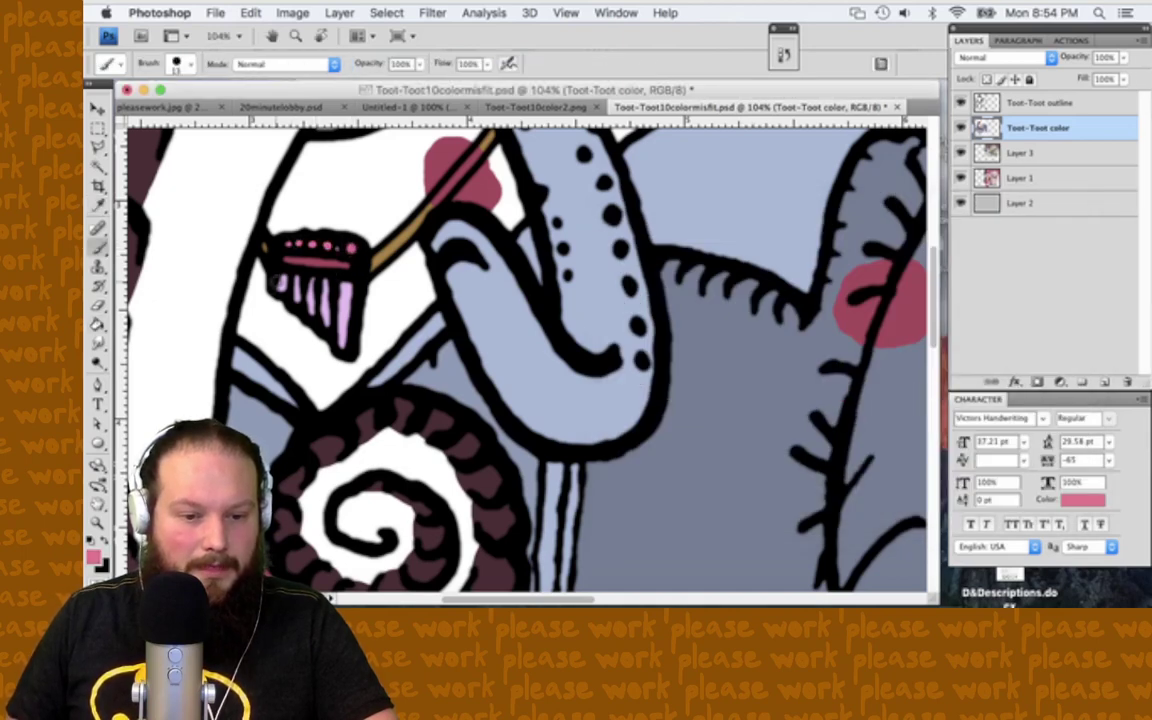
mouse_move(256, 258)
left_mouse_down()
mouse_move(292, 292)
mouse_move(272, 278)
left_mouse_up()
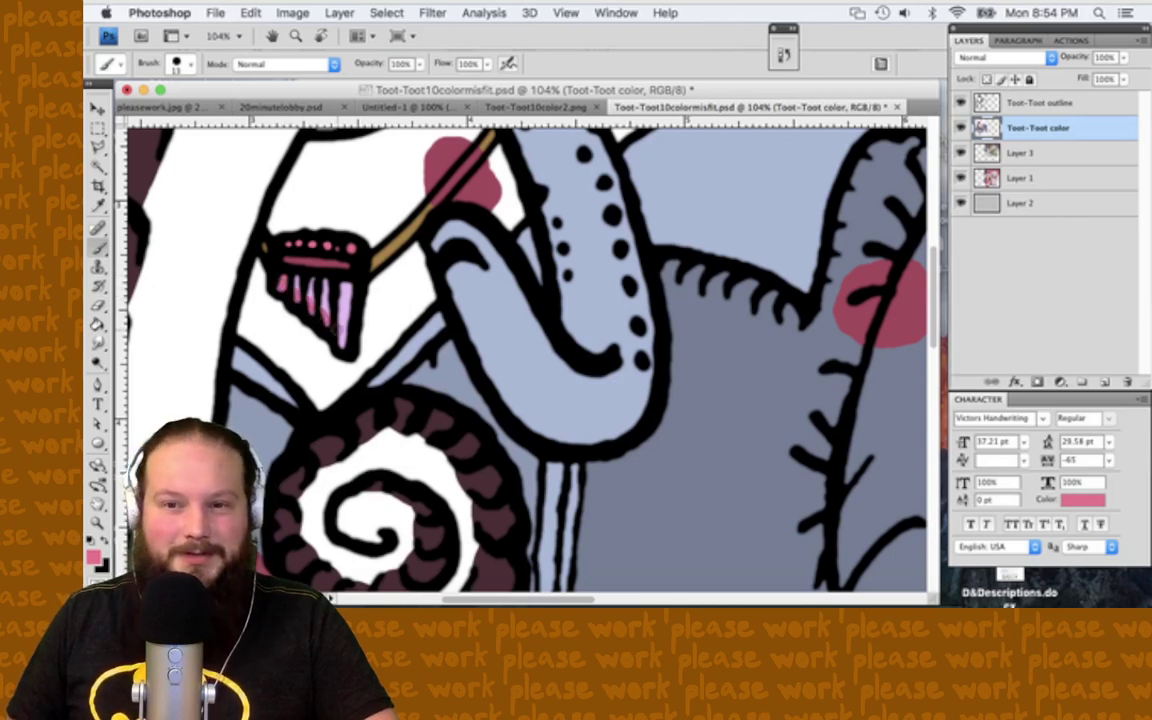
mouse_move(310, 300)
left_mouse_down()
mouse_move(308, 312)
mouse_move(312, 258)
mouse_move(296, 254)
left_mouse_up()
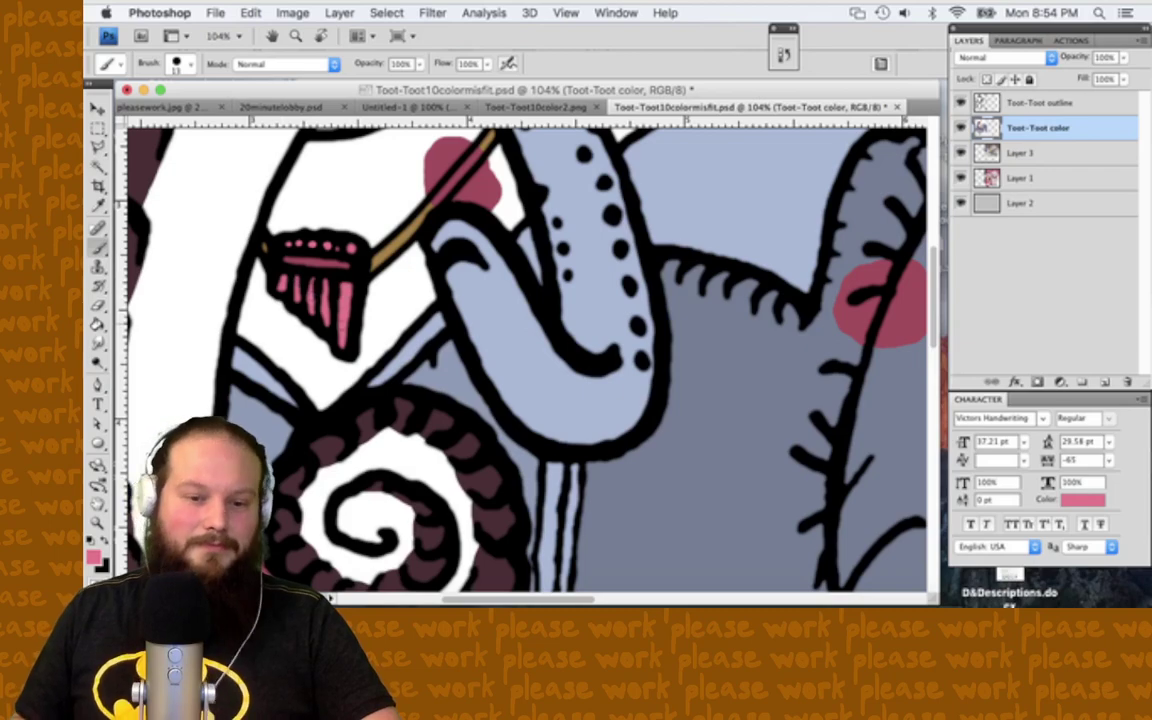
Step: Compare the whole recolored drawing with the reference toy, and examine the pendant and cord up close
key("super+minus")
scroll(358, 322, "down", 5)
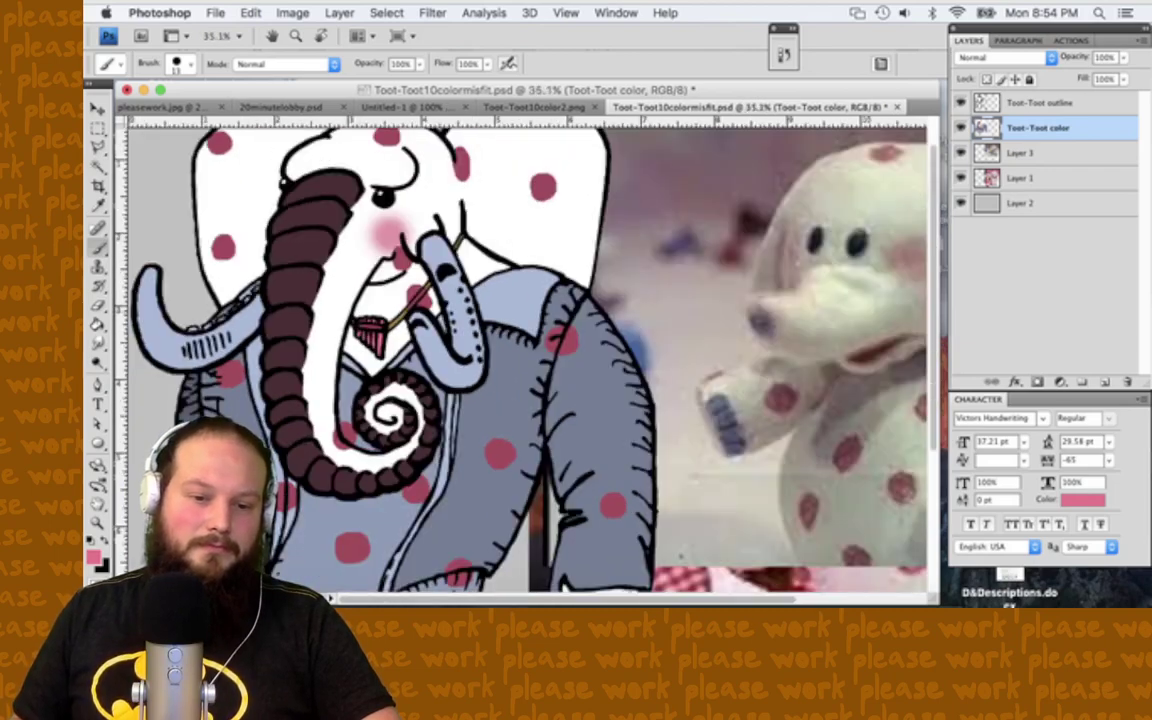
scroll(527, 360, "down", 5)
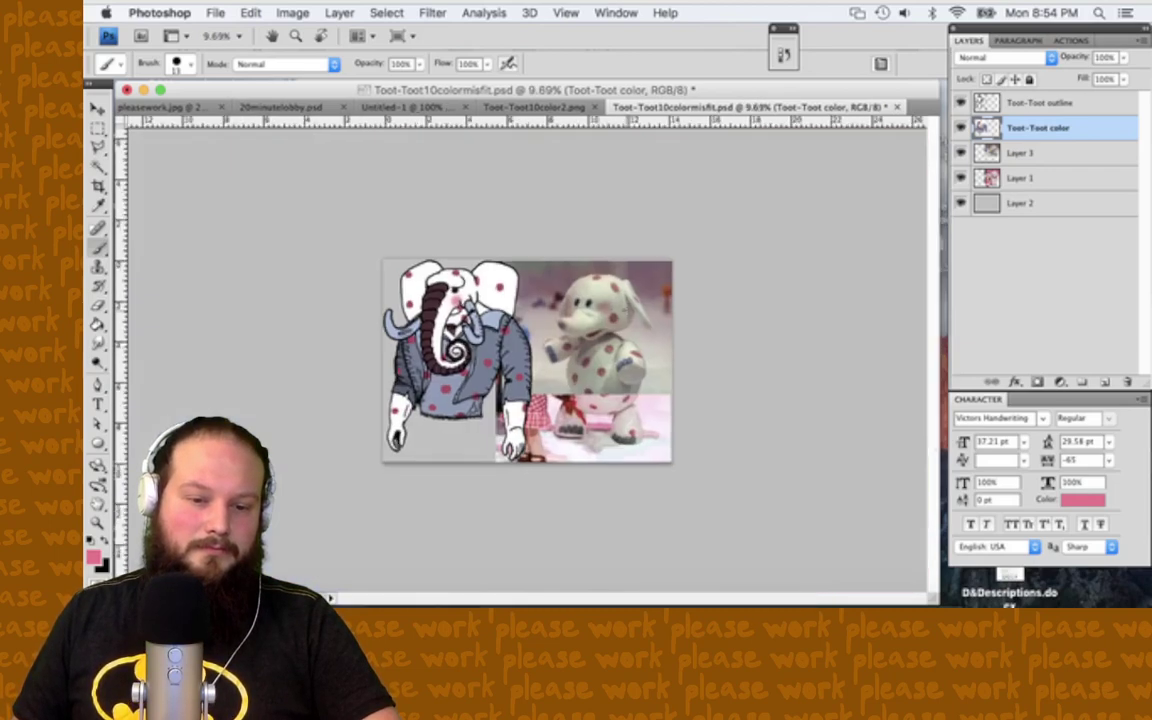
scroll(527, 360, "up", 5)
scroll(625, 324, "up", 3)
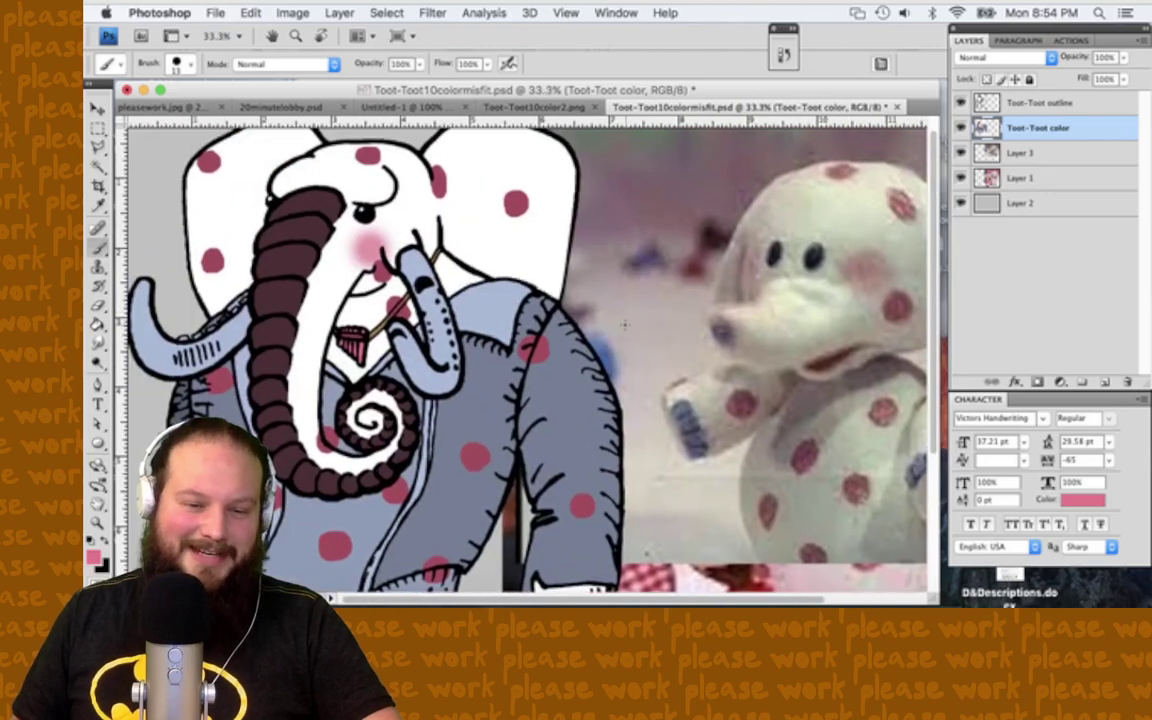
scroll(625, 324, "down", 2)
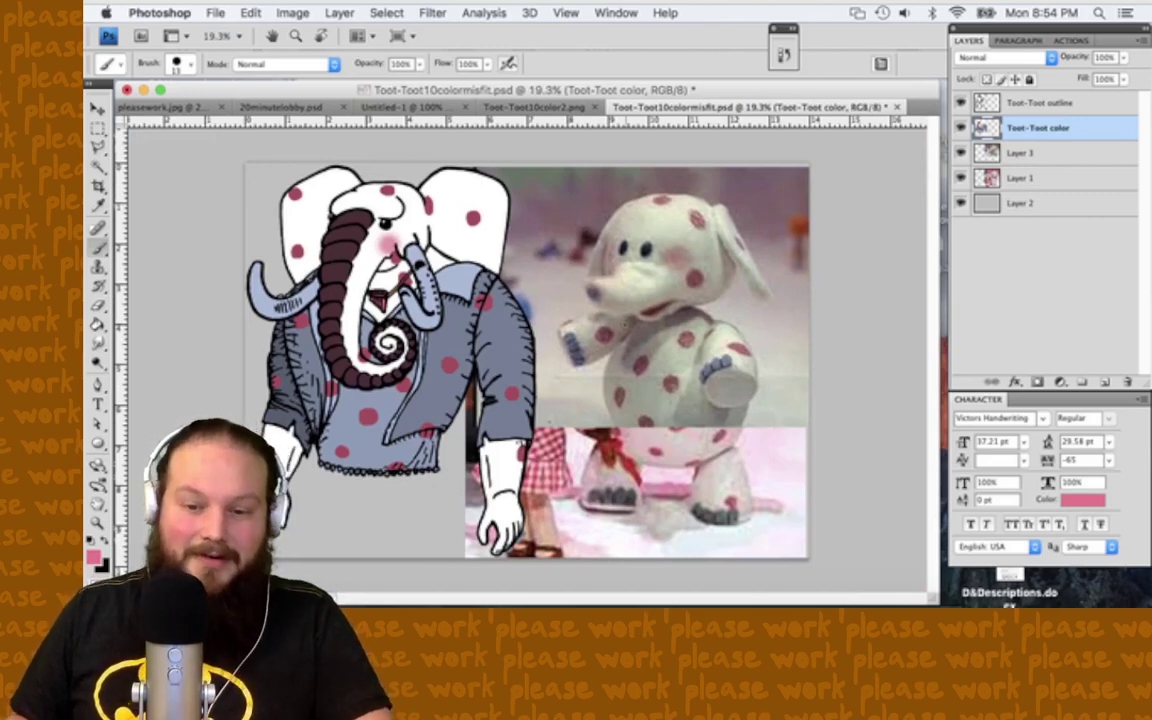
scroll(625, 325, "up", 3)
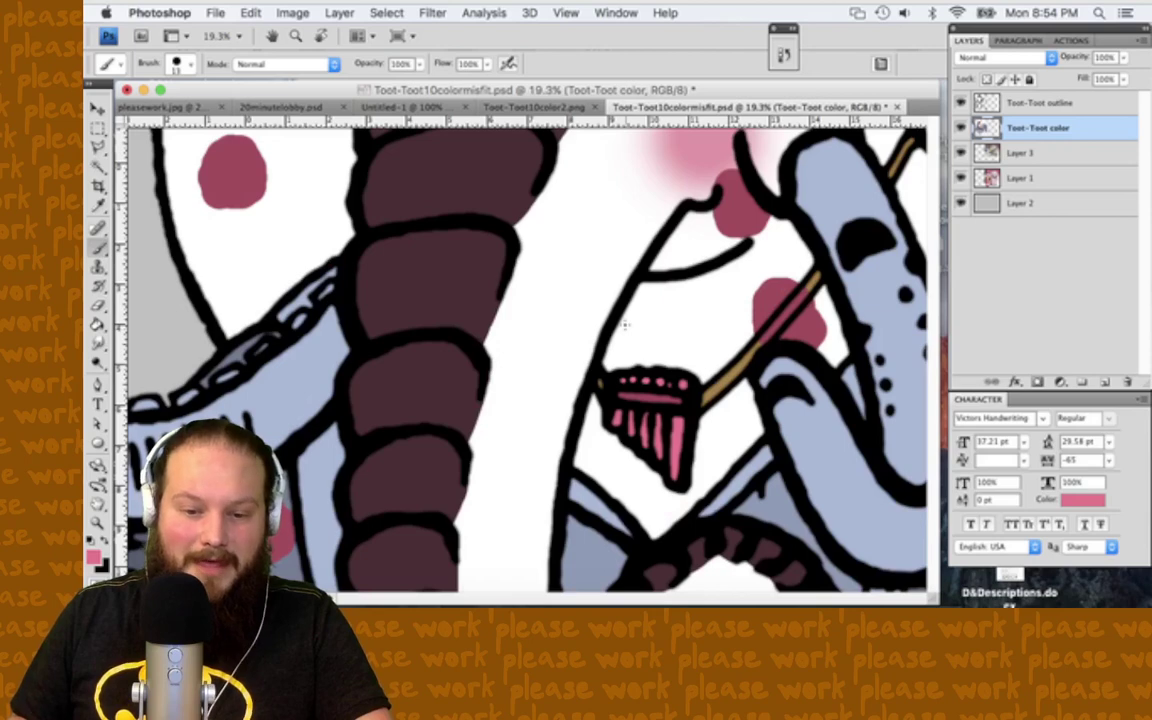
key("Return")
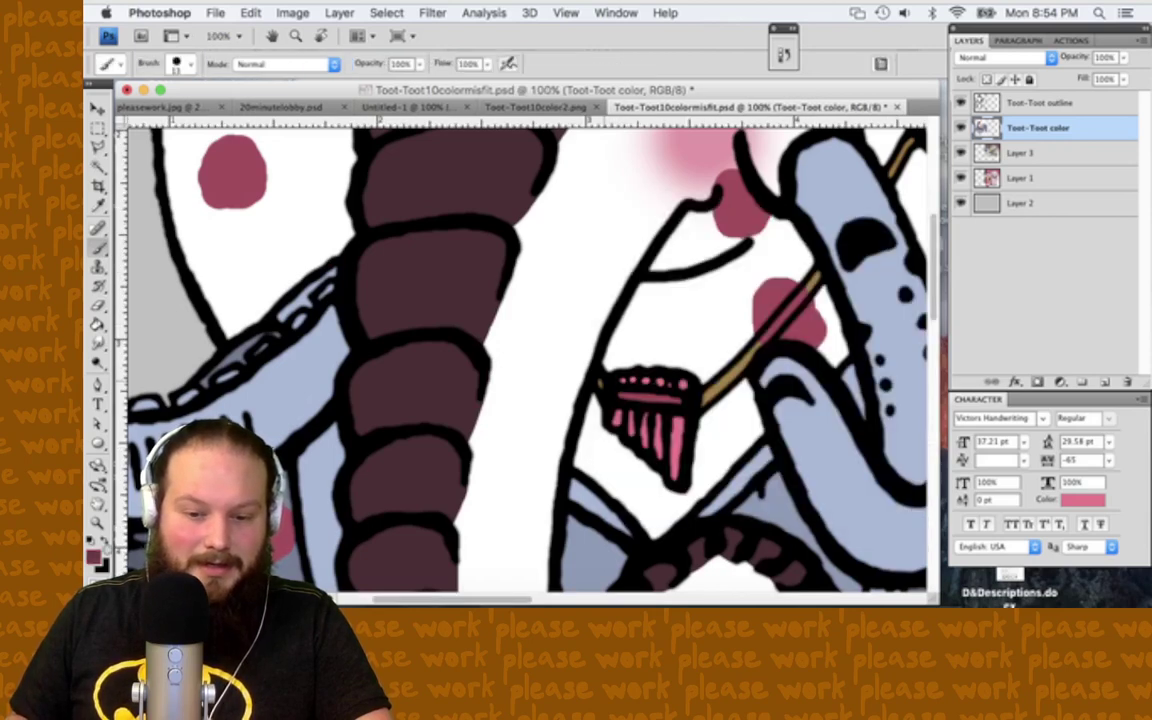
Step: Paint the gold necklace cord dark maroon, from the pendant up past both sides of the tusk
scroll(540, 346, "right", 5)
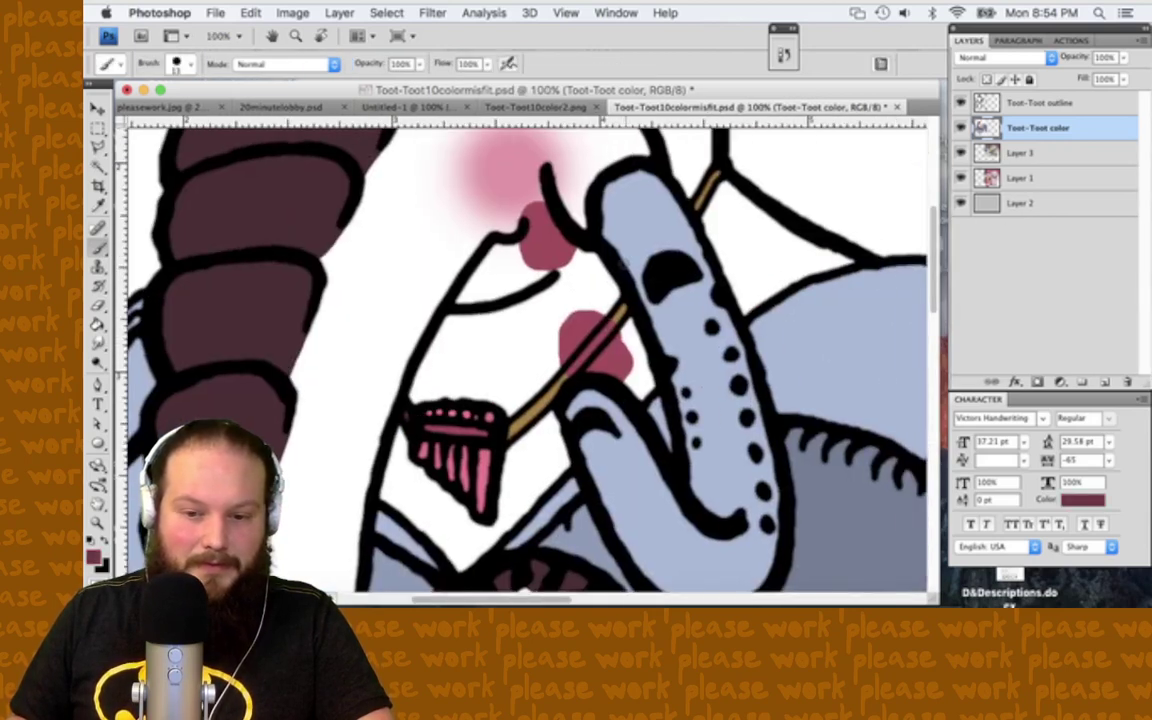
left_click_drag(645, 151, 628, 188)
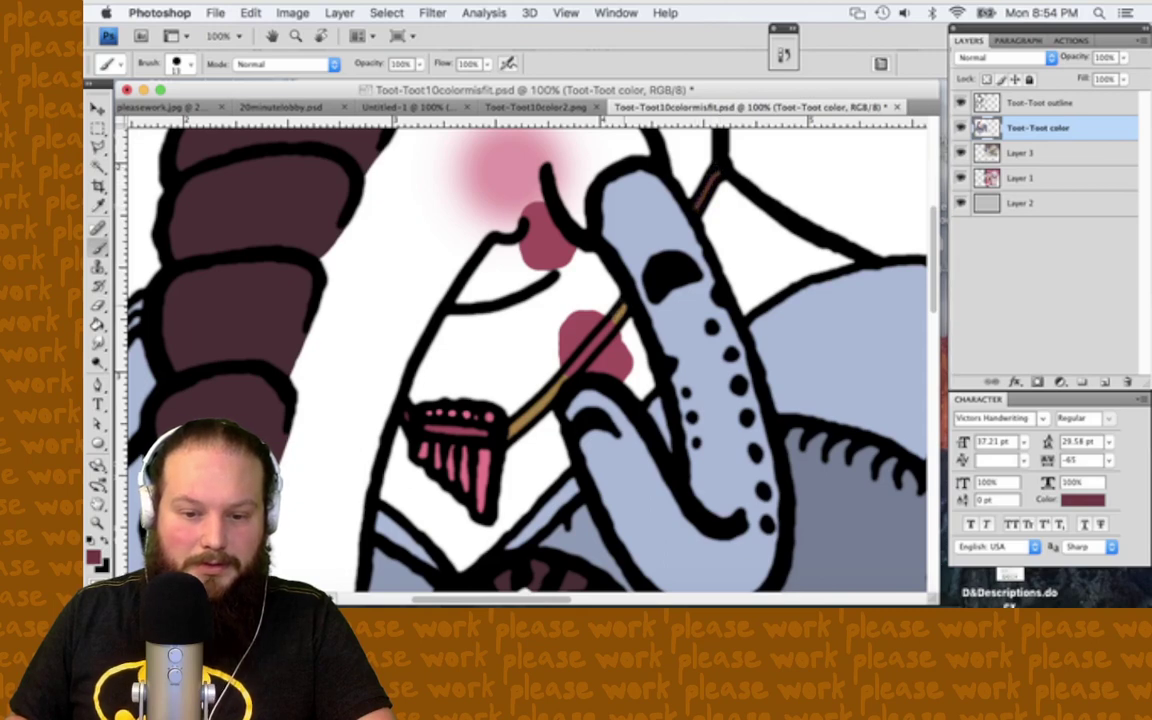
left_click_drag(622, 313, 505, 432)
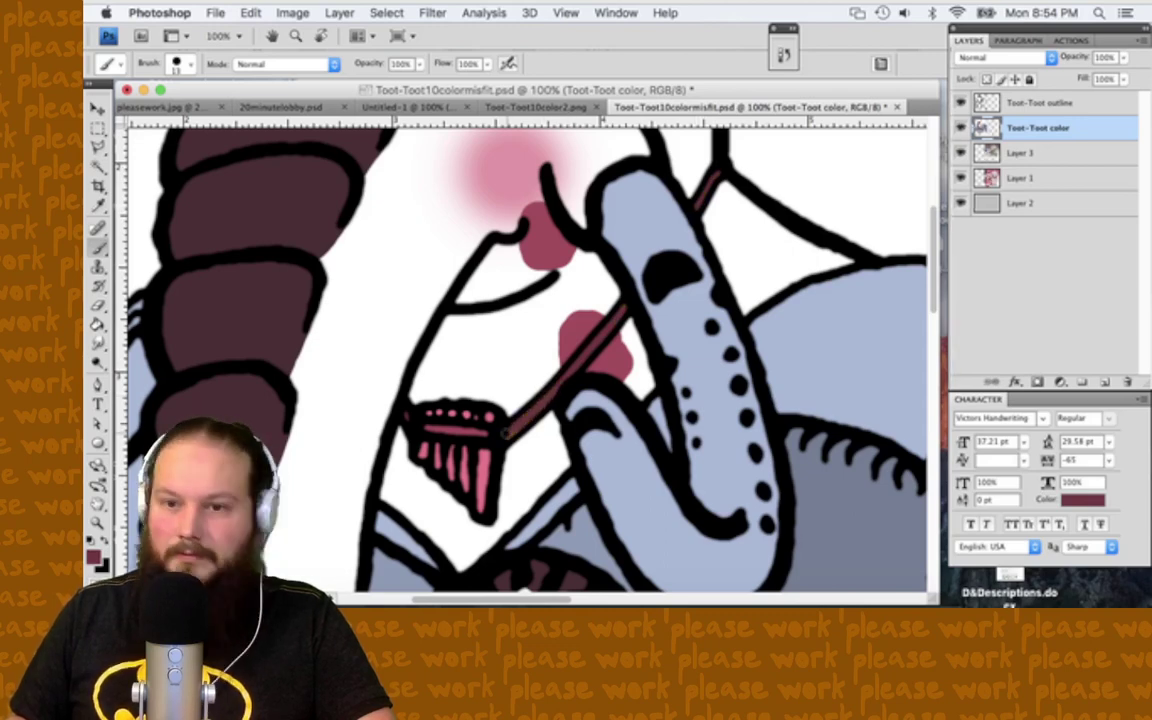
scroll(522, 352, "down", 2)
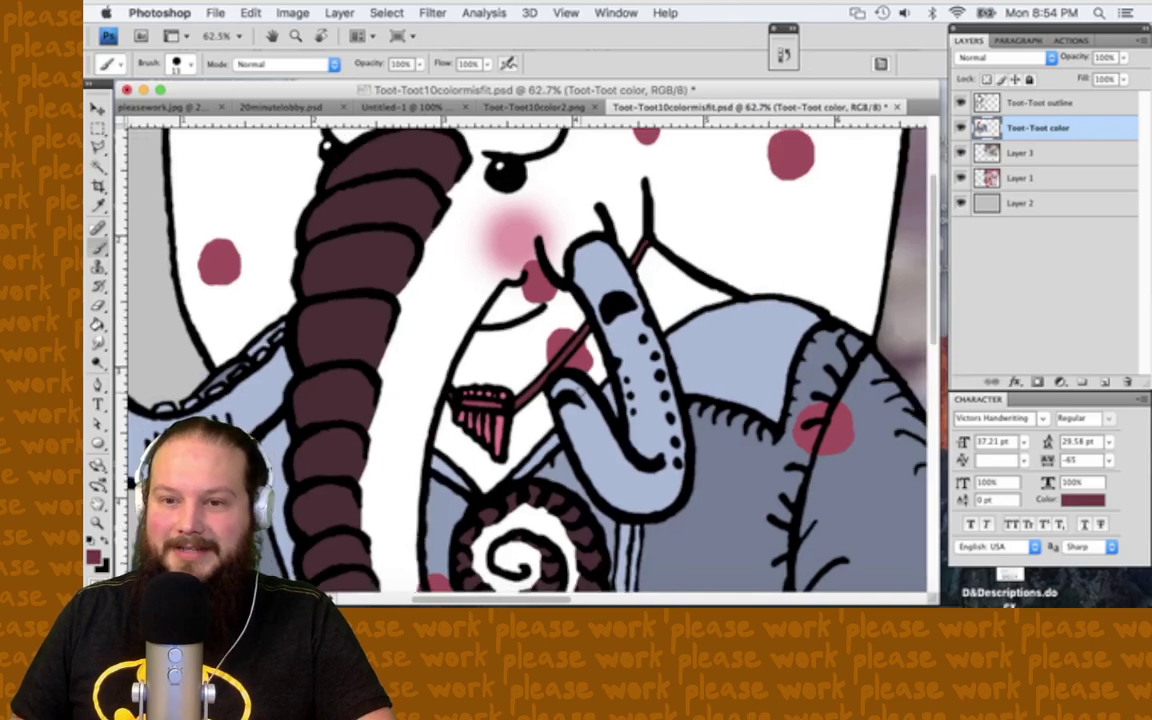
scroll(522, 352, "down", 2)
scroll(522, 352, "down", 2)
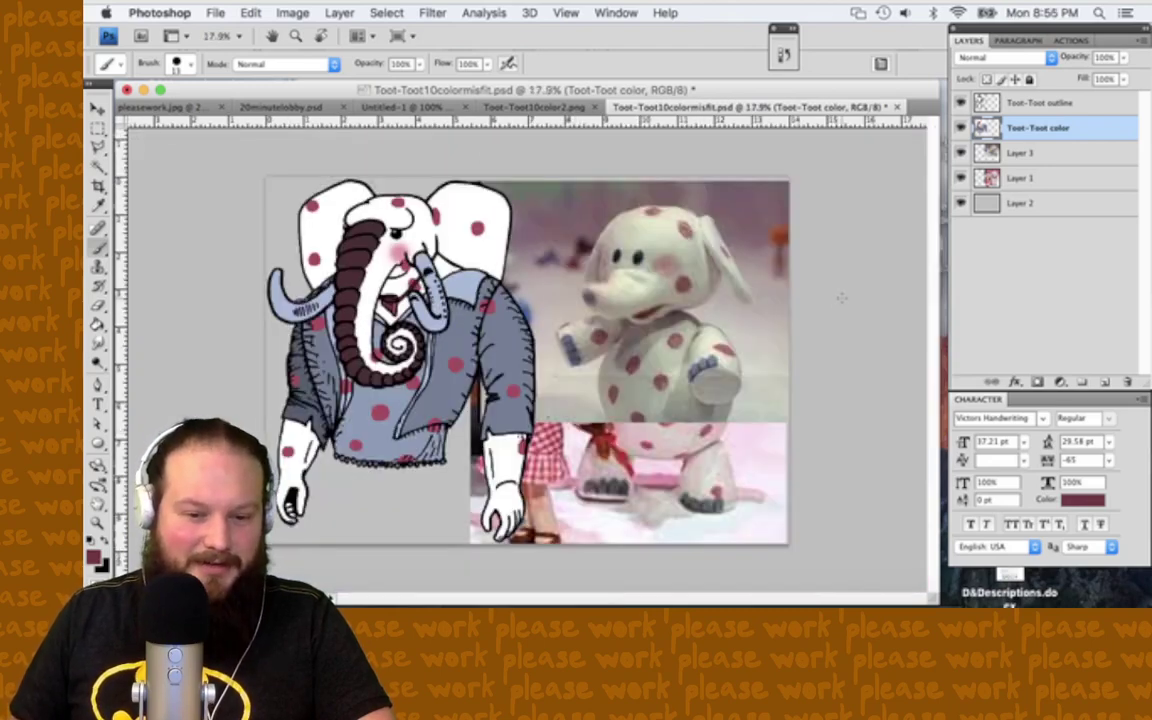
Step: Lighten the pink sampled from the pendant to #ff99ab and brush highlights over the pendant's dots and pipes
scroll(537, 377, "up", 2)
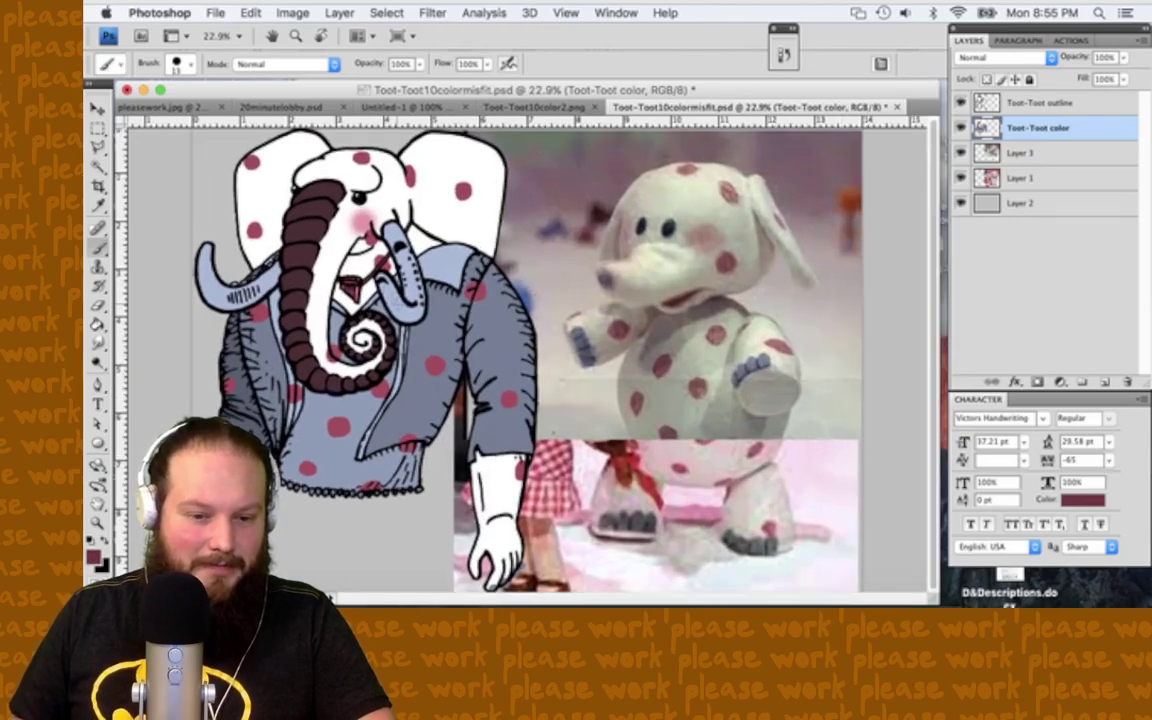
scroll(420, 296, "up", 6)
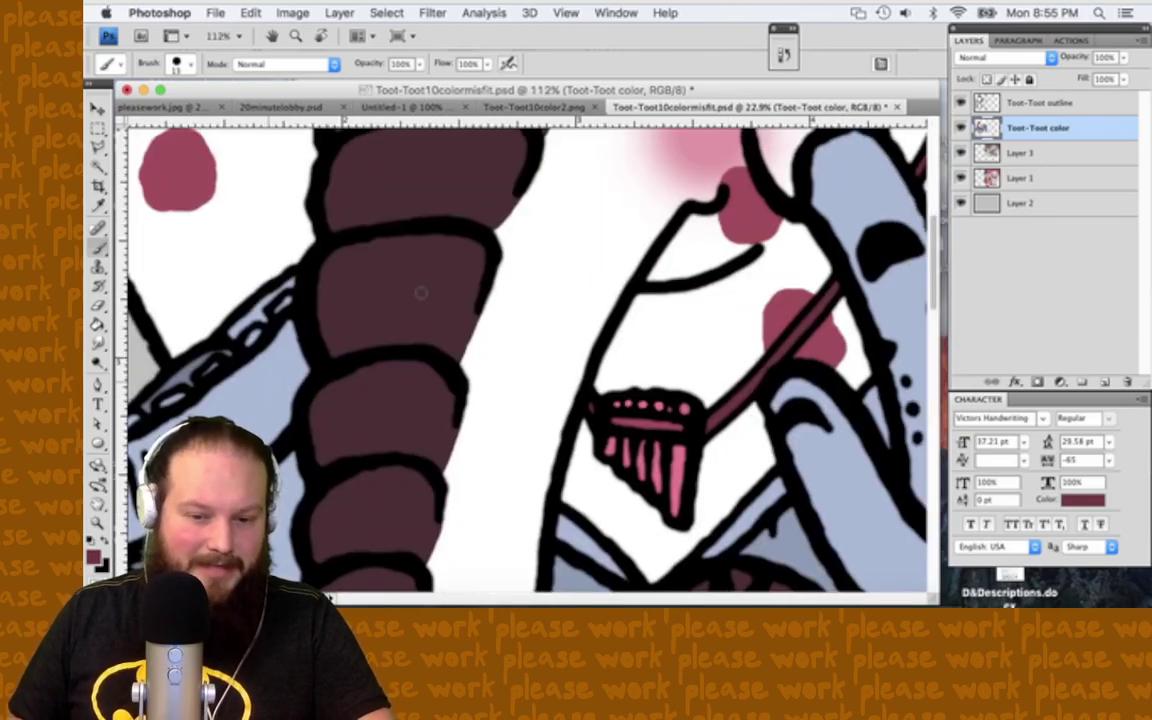
key("i")
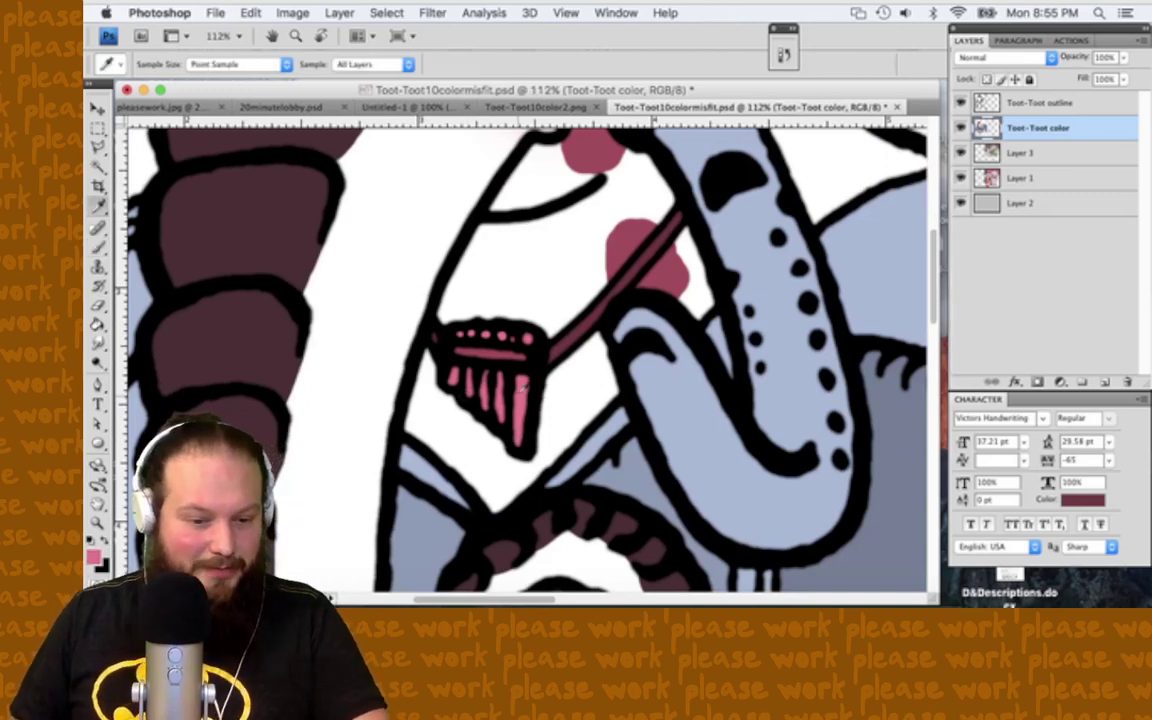
left_click(527, 386)
left_click(94, 555)
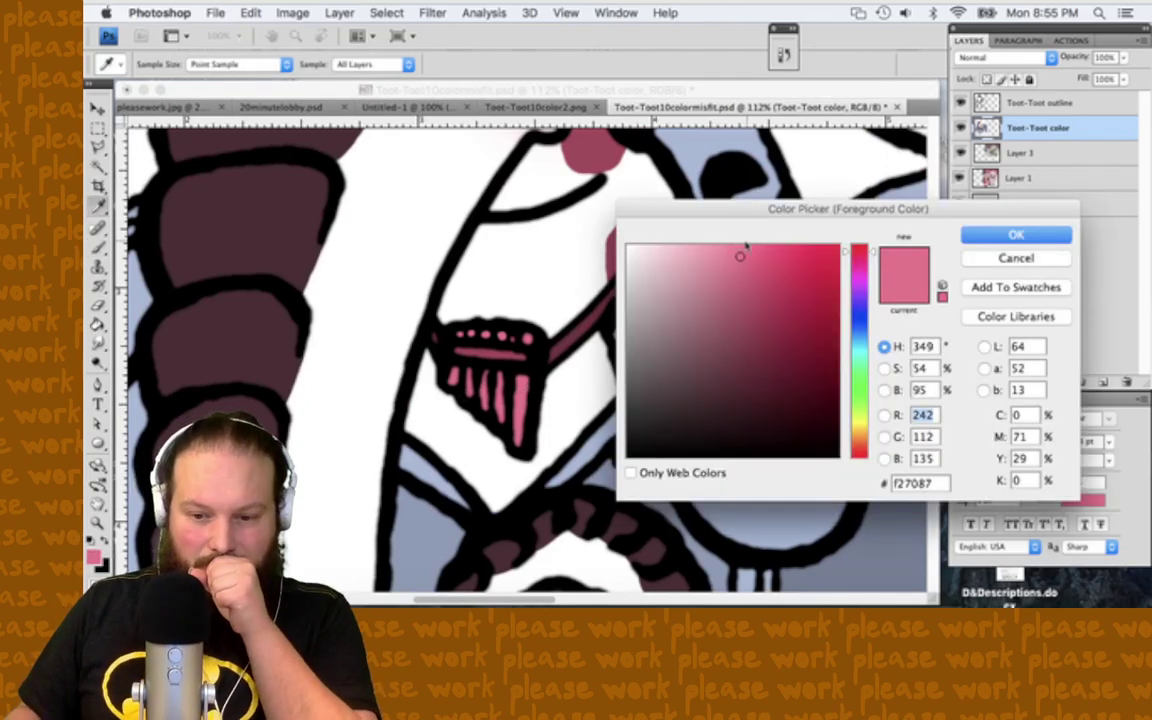
left_click_drag(743, 249, 711, 243)
key("Return")
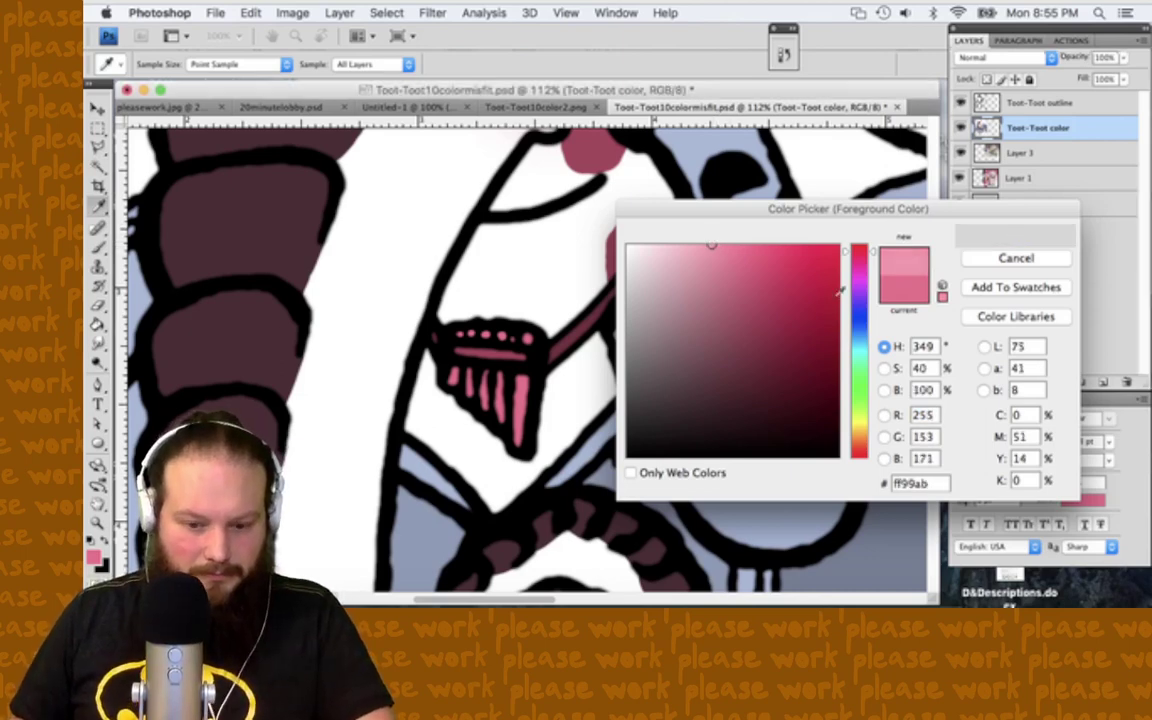
key("b")
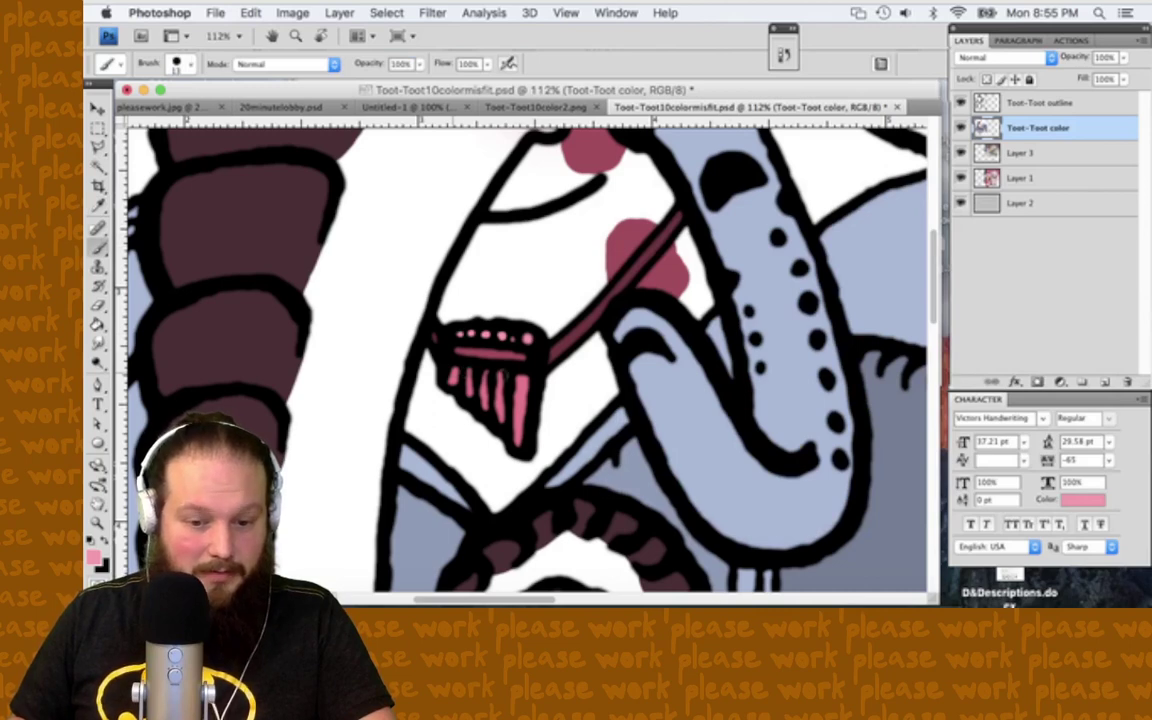
left_click_drag(452, 337, 466, 392)
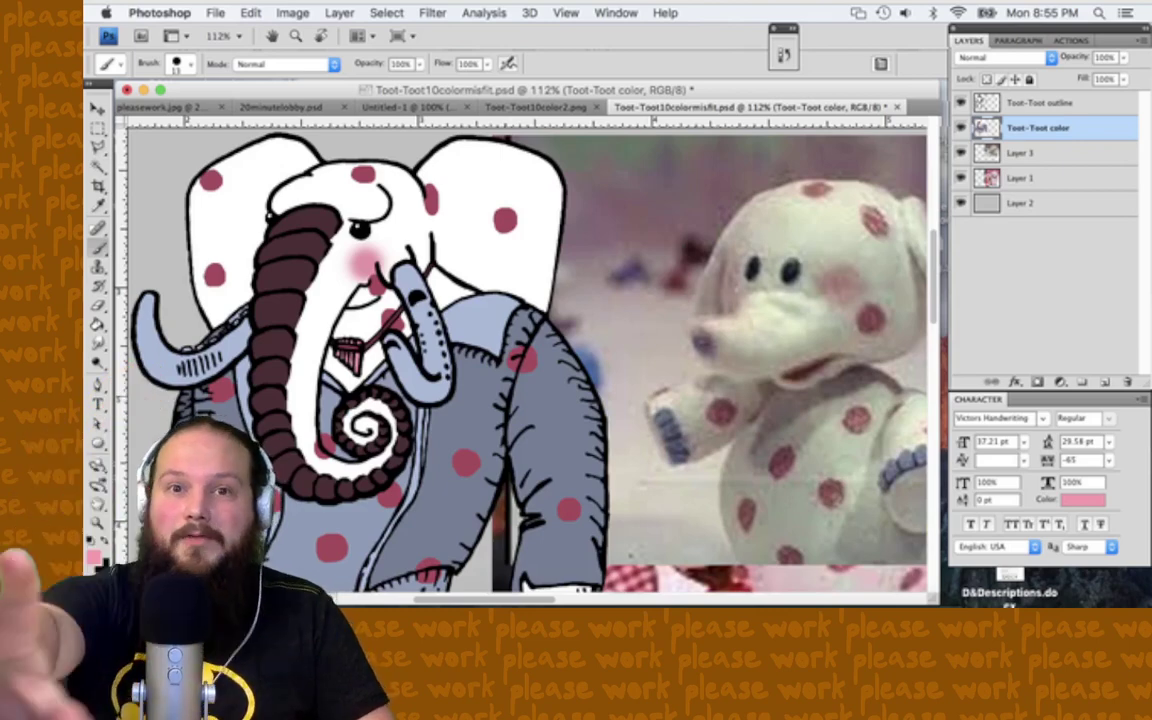
Step: Erase the blue-gray nail color spilling outside the fingertips of the hand beside the reference photo
key("super+0")
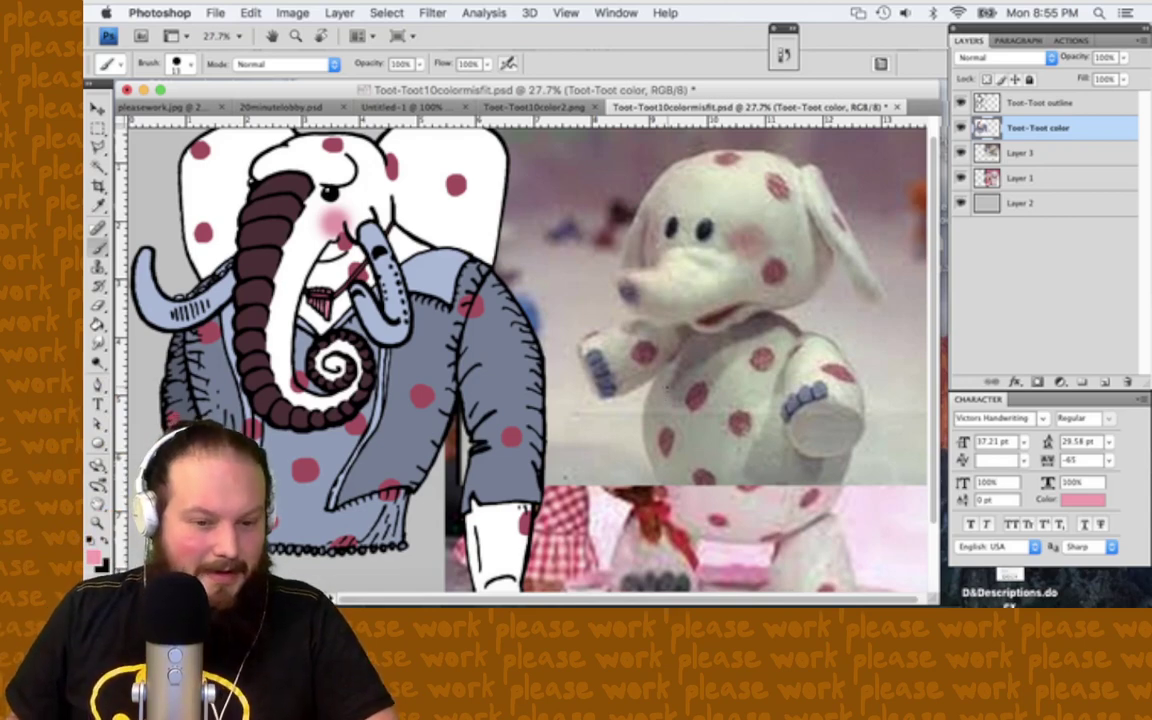
scroll(530, 360, "down", 3)
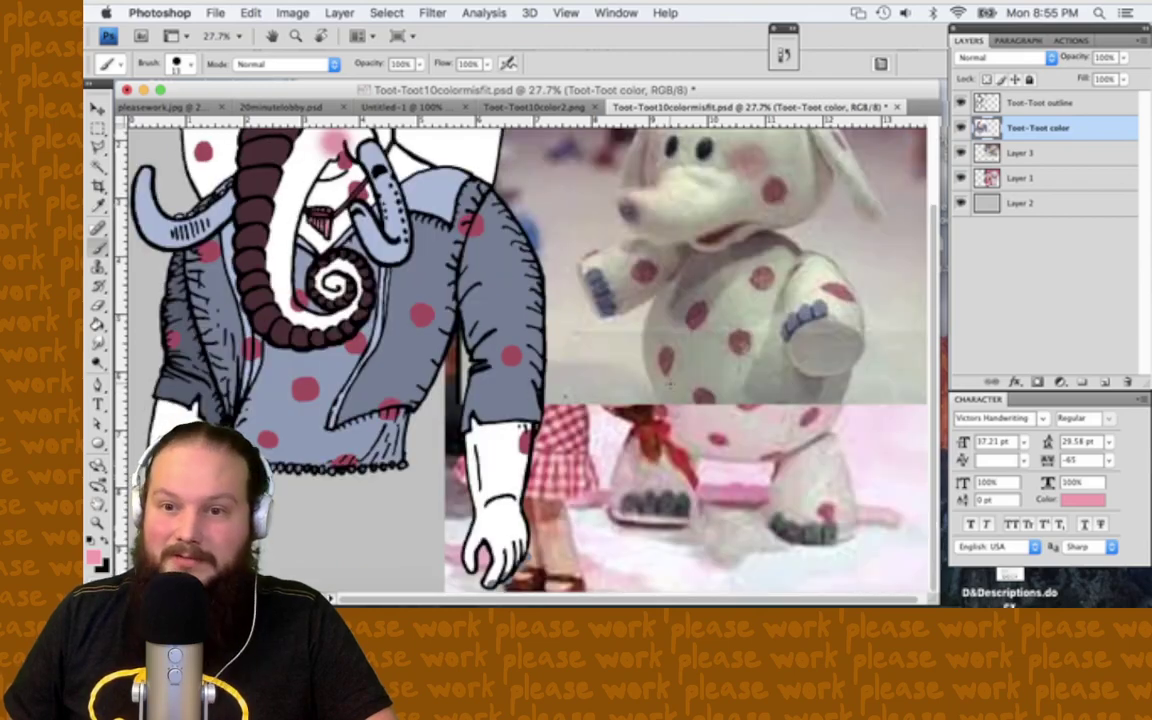
key("super+plus")
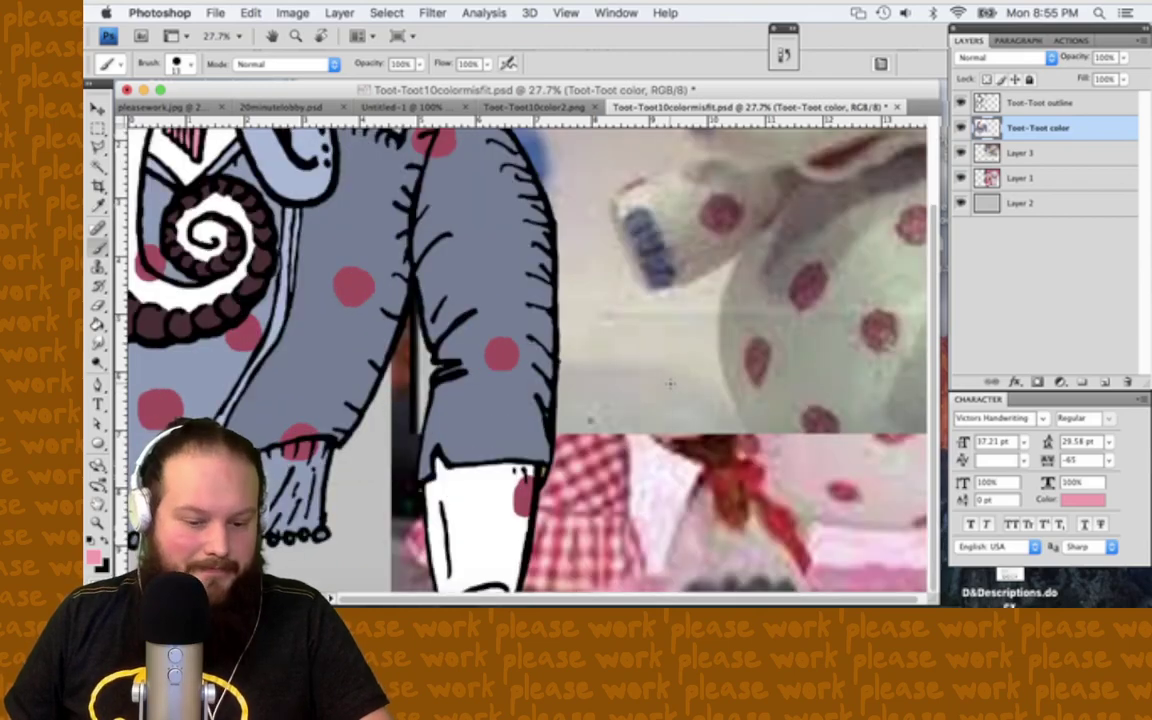
key("e")
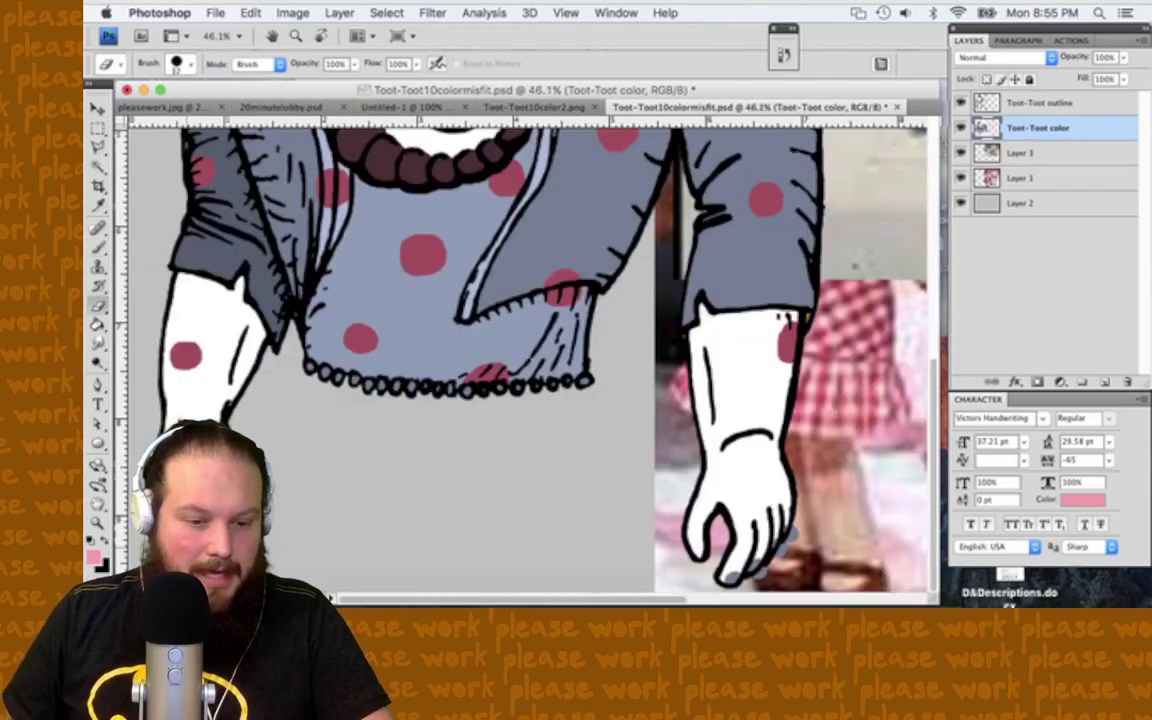
key("super+plus")
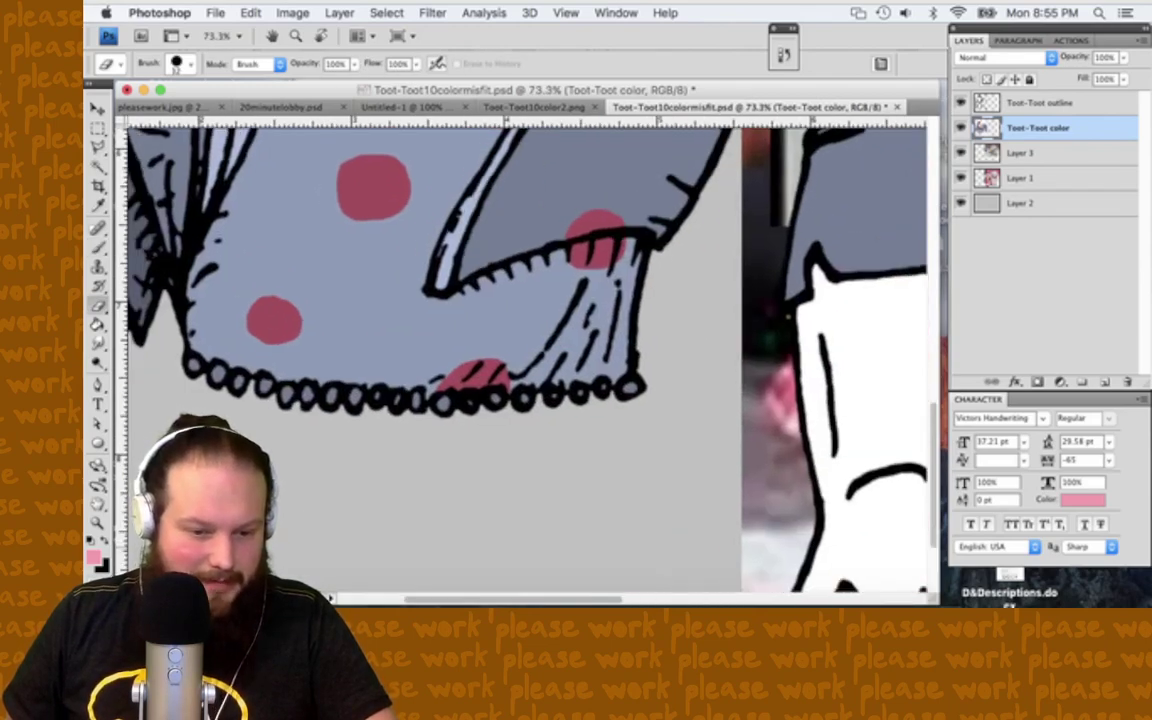
scroll(525, 360, "left", 5)
scroll(461, 489, "right", 15)
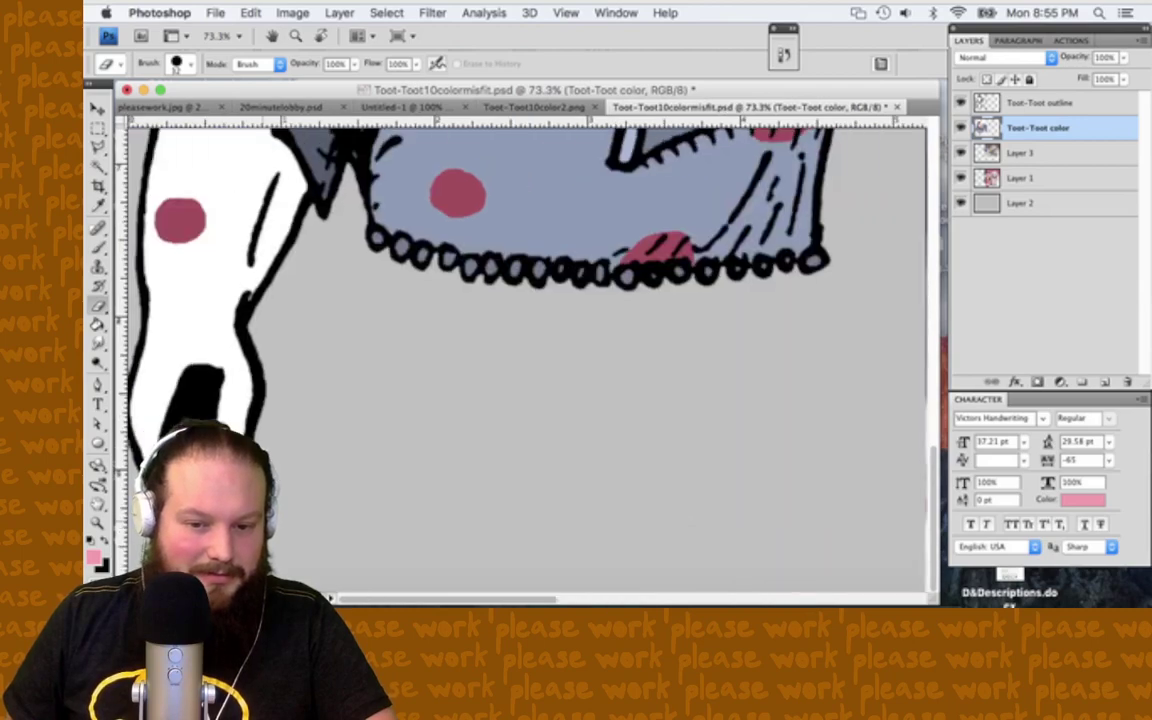
scroll(461, 489, "right", 3)
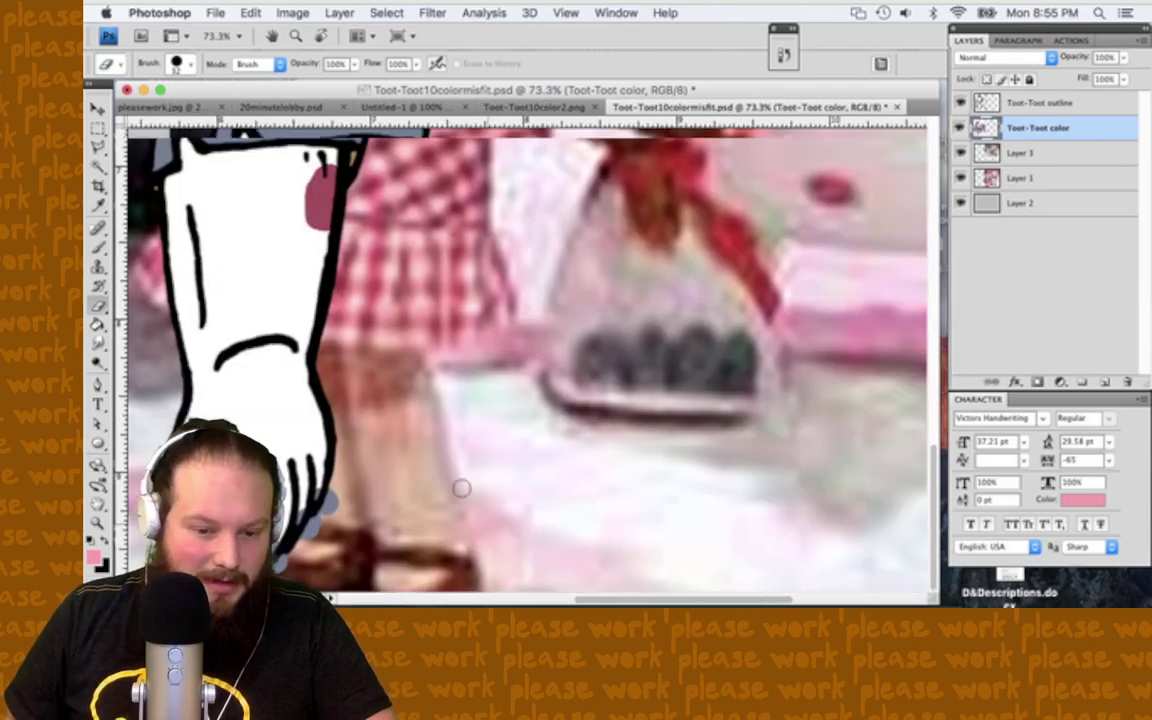
scroll(460, 483, "left", 3)
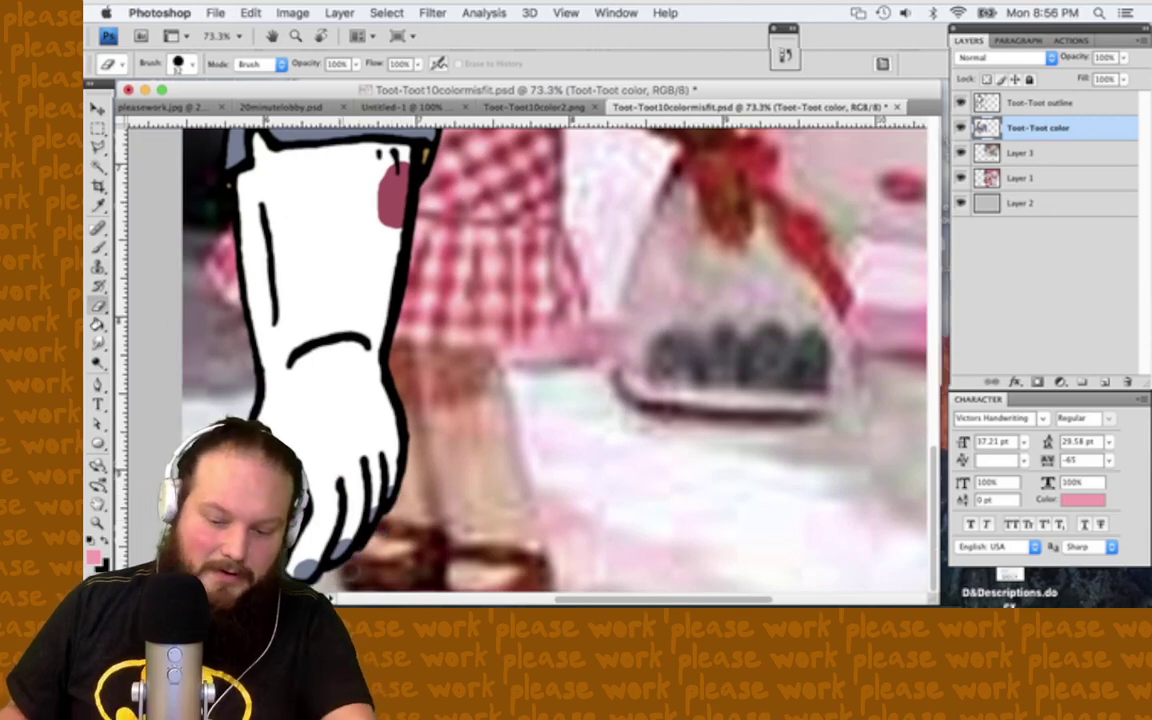
Step: Sample the blue-gray from a fingernail and touch up the nails on the same hand, erasing any overflow
key("i")
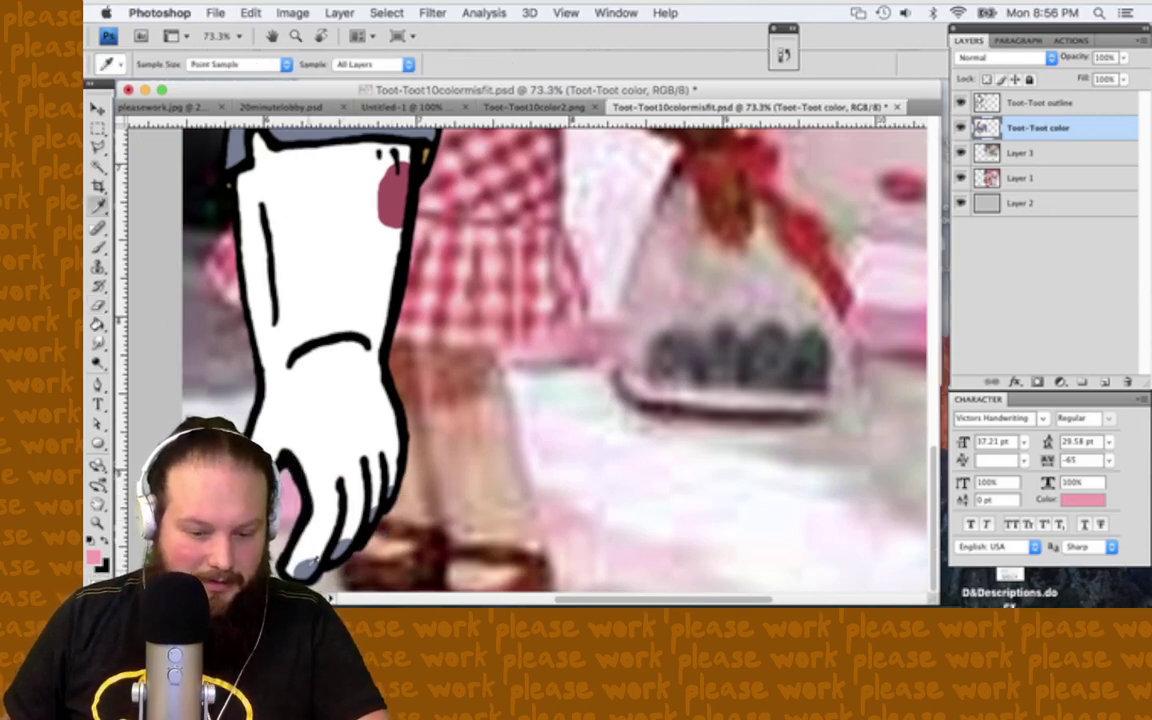
left_click(307, 563)
key("b")
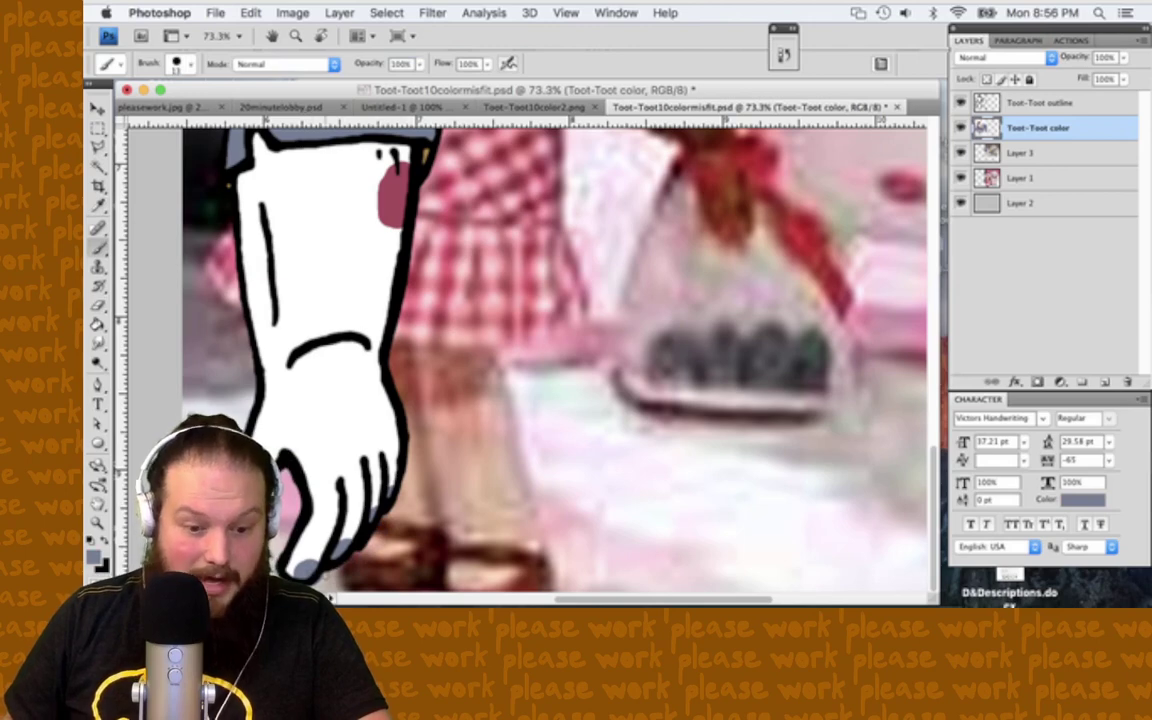
key("e")
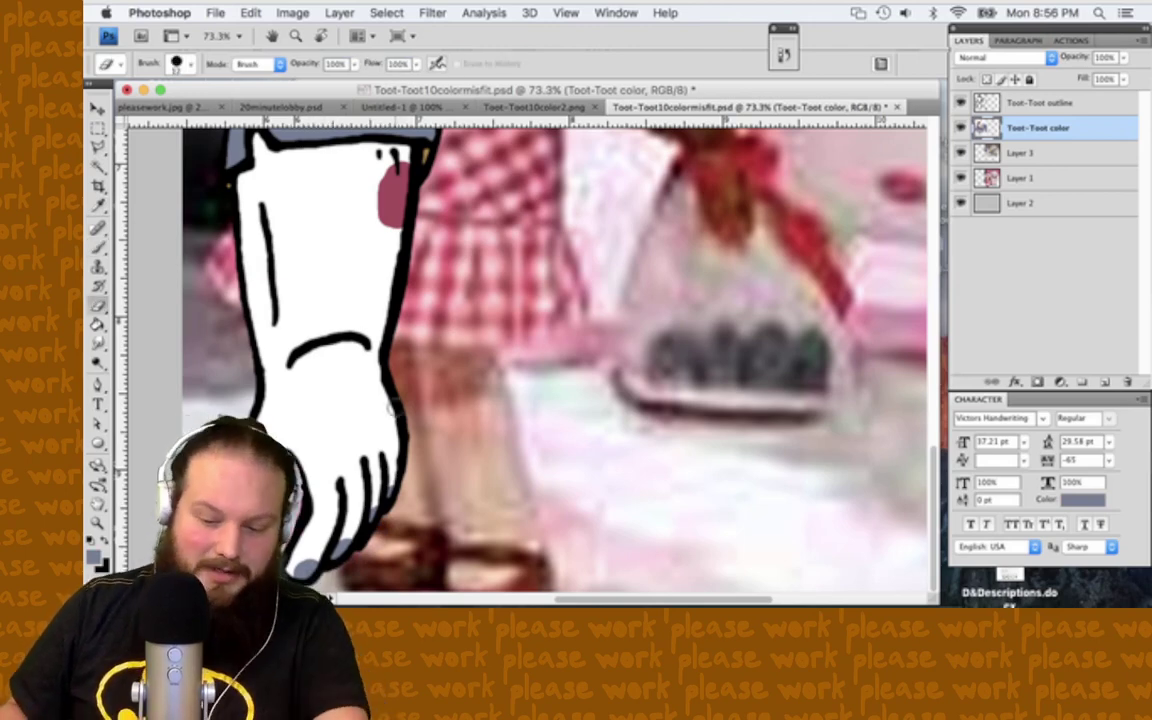
Step: Choose a darker shade of the jacket's blue-gray and paint over the gold bits inside the sleeve cuff
scroll(530, 360, "up", 2)
key("i")
key("g")
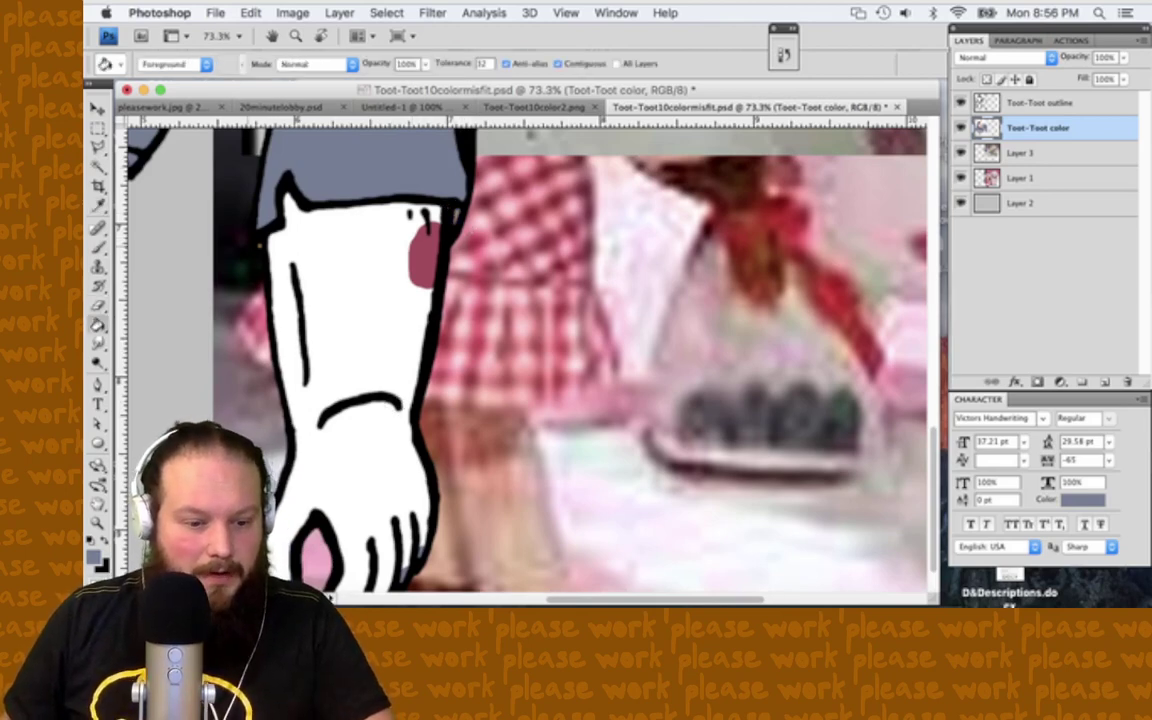
key("super+s")
left_click(95, 556)
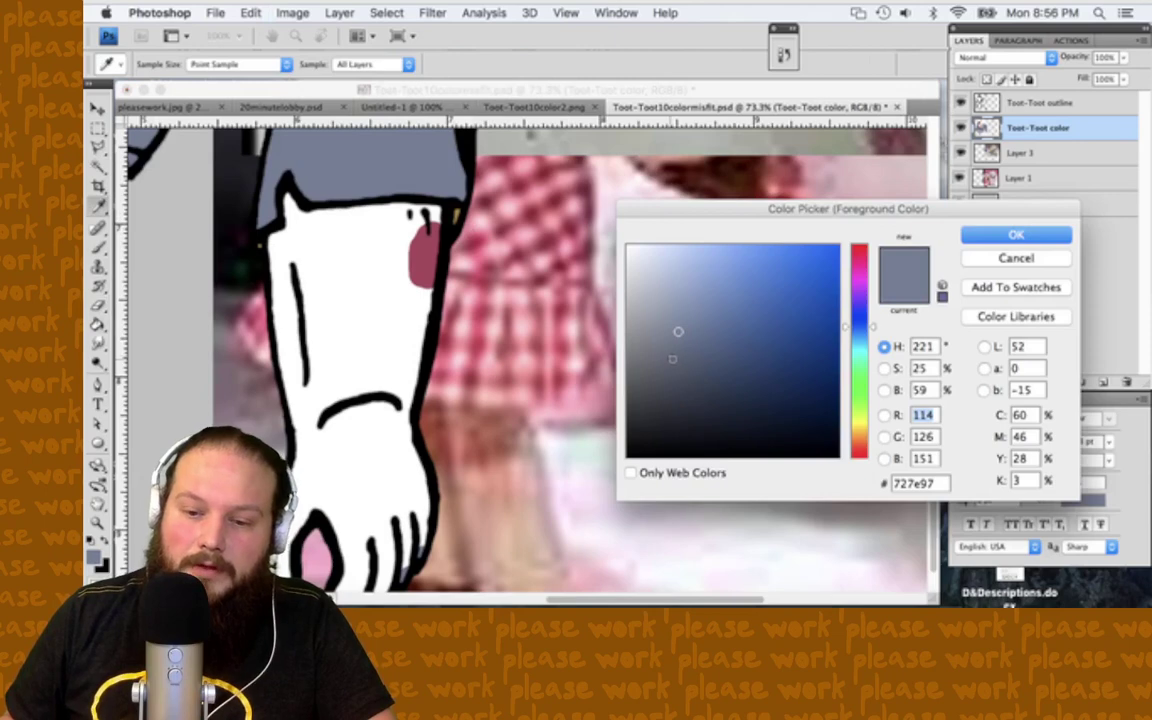
left_click(678, 365)
left_click(1051, 236)
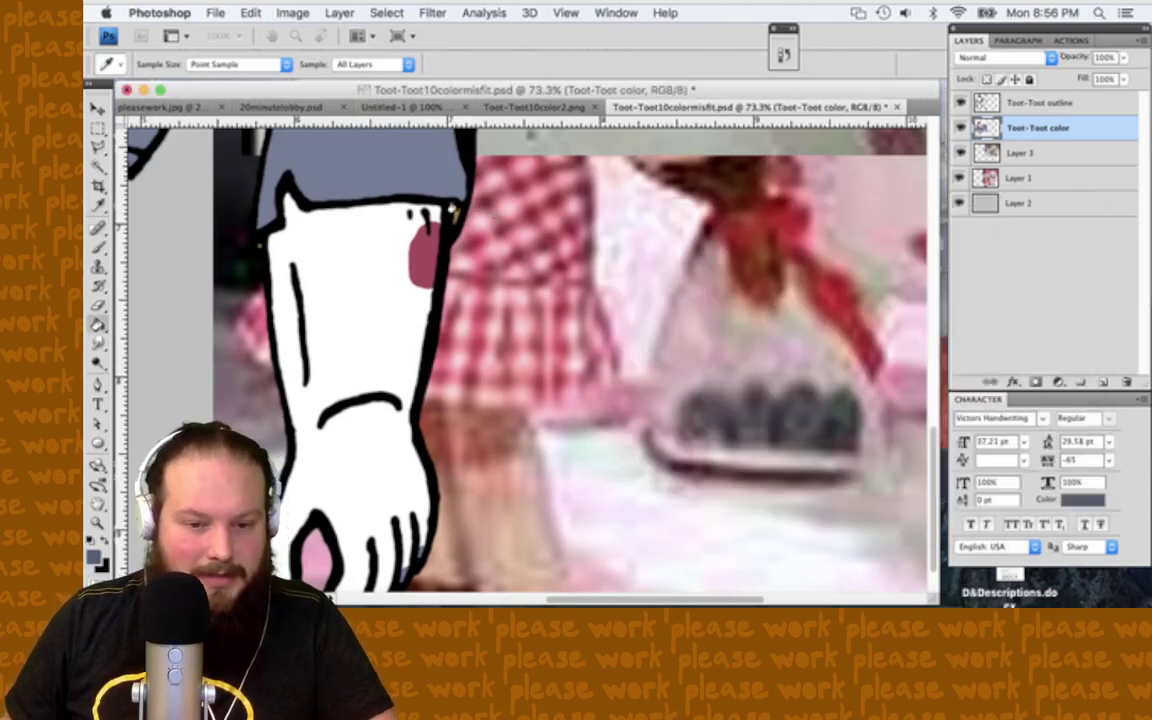
key("b")
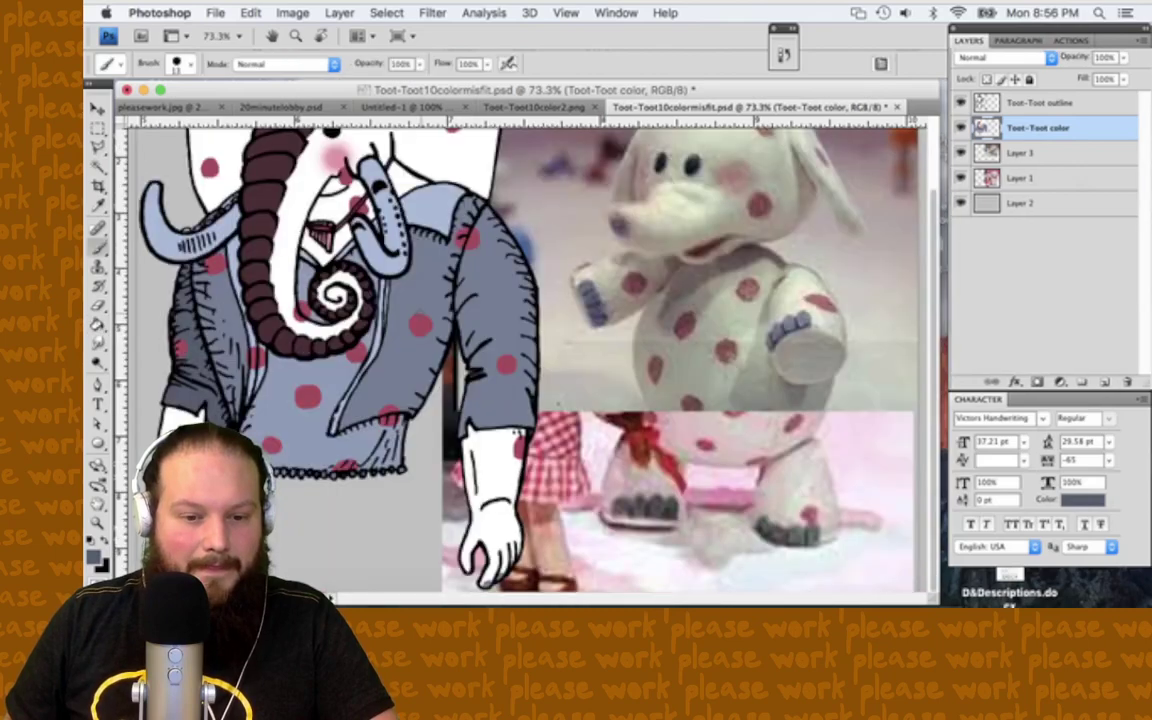
Step: Check the whole drawing against the reference toy and save the document
scroll(880, 285, "down", 3)
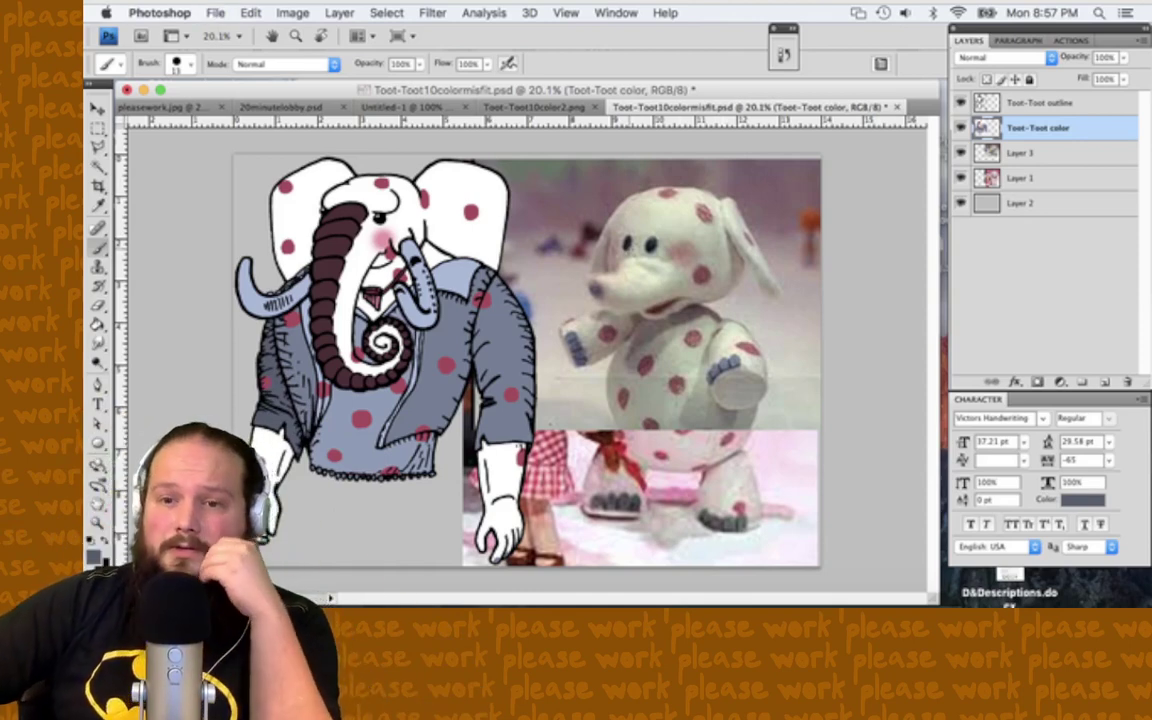
key("super+s")
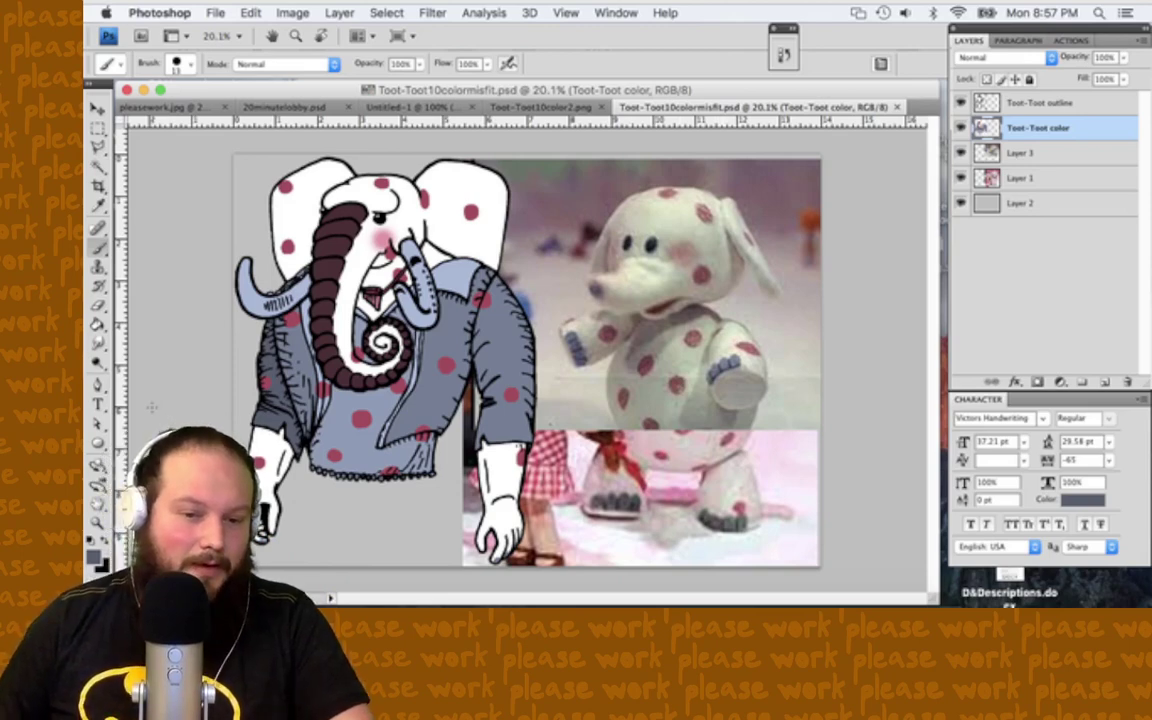
key("super+s")
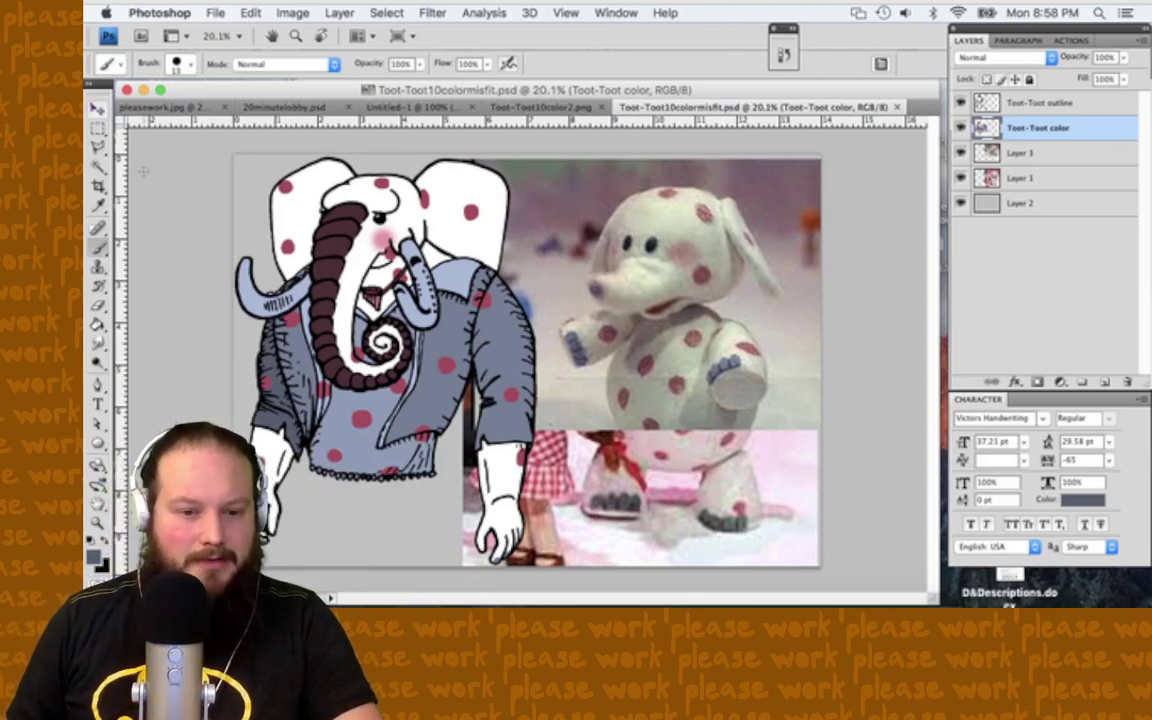
Step: Delete the gray background layer and both reference photo layers, keeping only the Toot-Toot outline and color layers
key("v")
left_click(249, 207)
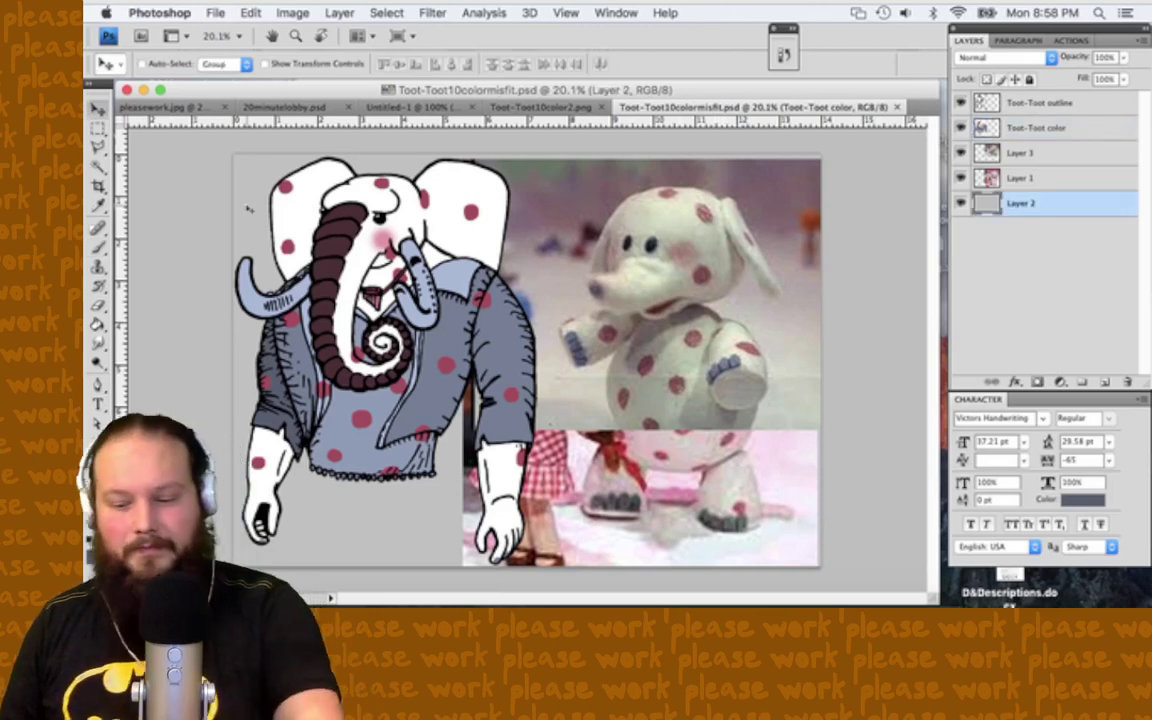
key("BackSpace")
left_click(614, 285)
key("BackSpace")
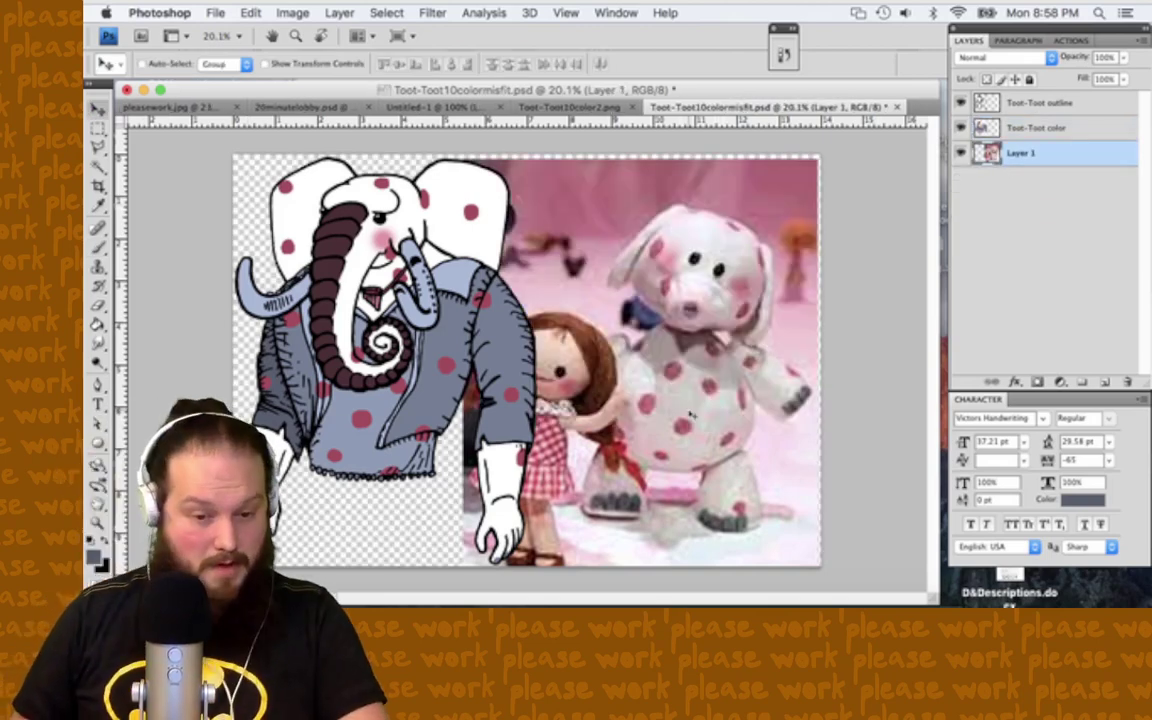
key("BackSpace")
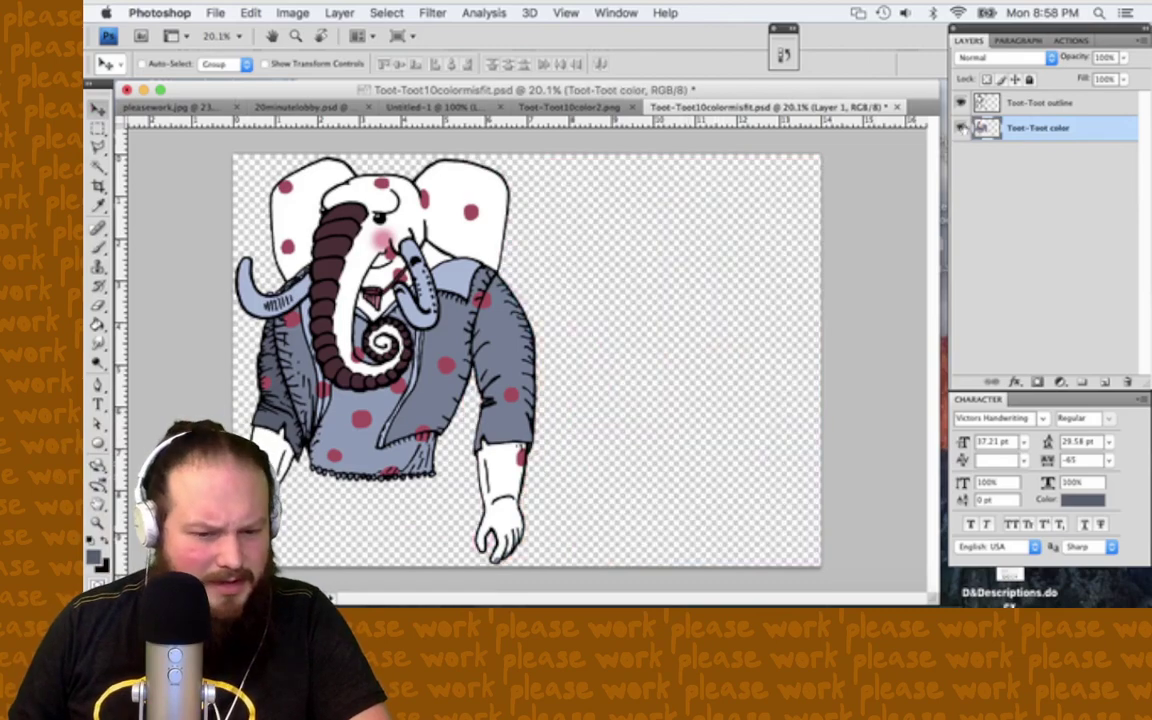
Step: Check the Toot-Toot color layer by toggling its visibility, and add a new empty layer directly above it
left_click(960, 128)
left_click(960, 128)
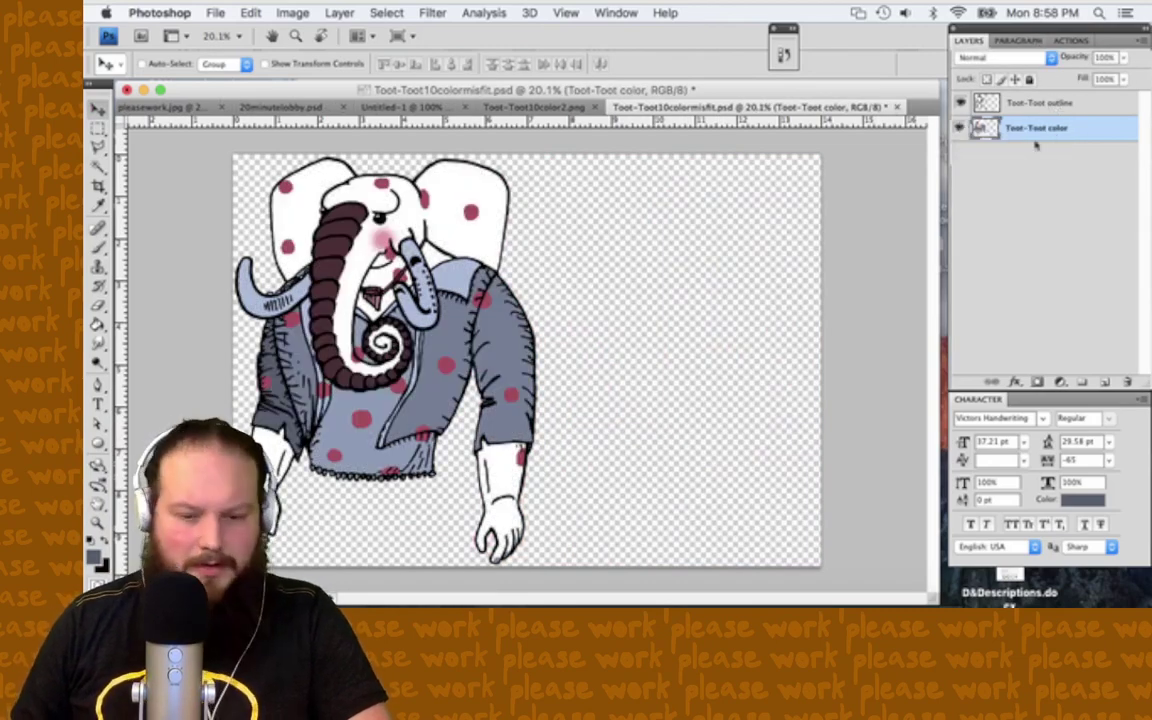
left_click(1104, 382)
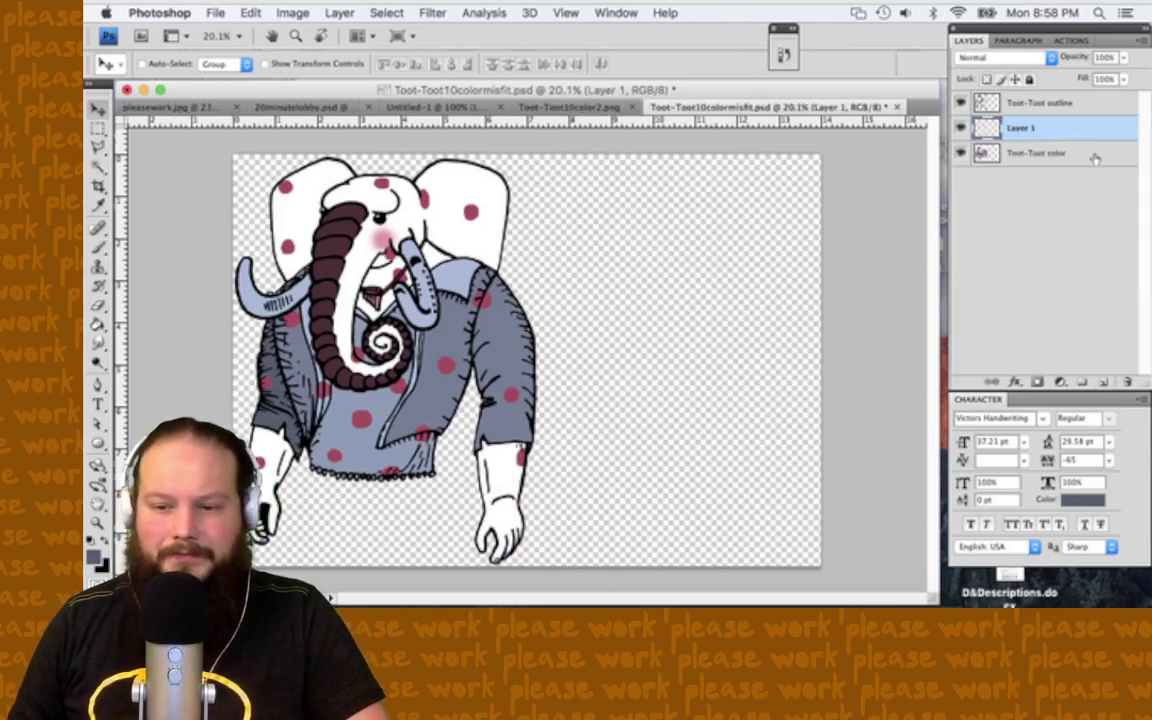
Step: Check the coloring against a temporary blue-gray fill on the empty layer, moved beneath the Toot-Toot color layer, and delete that layer
key("super+bracketleft")
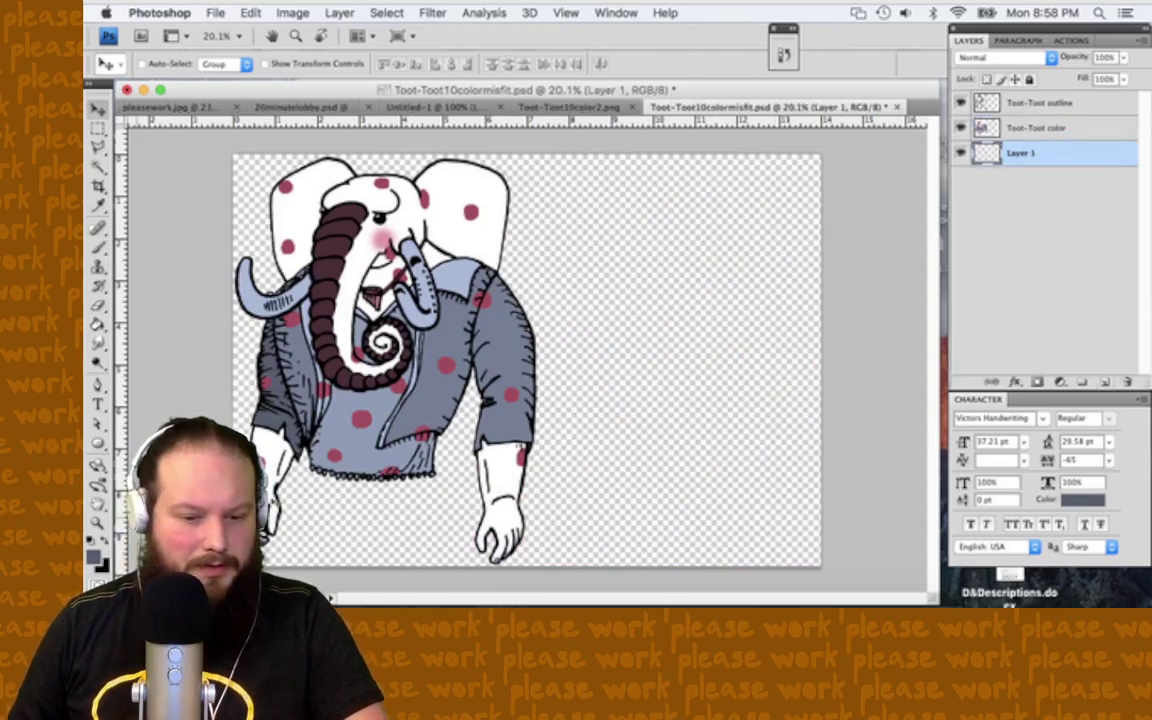
key("g")
left_click(374, 520)
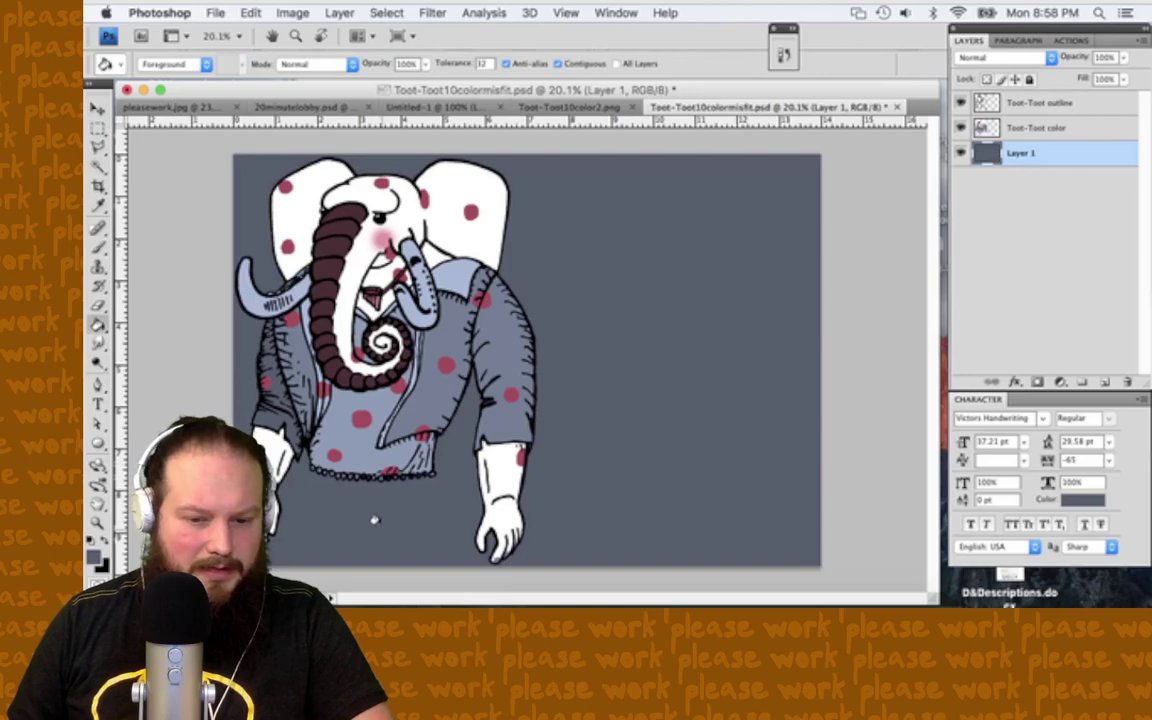
scroll(374, 520, "up", 5)
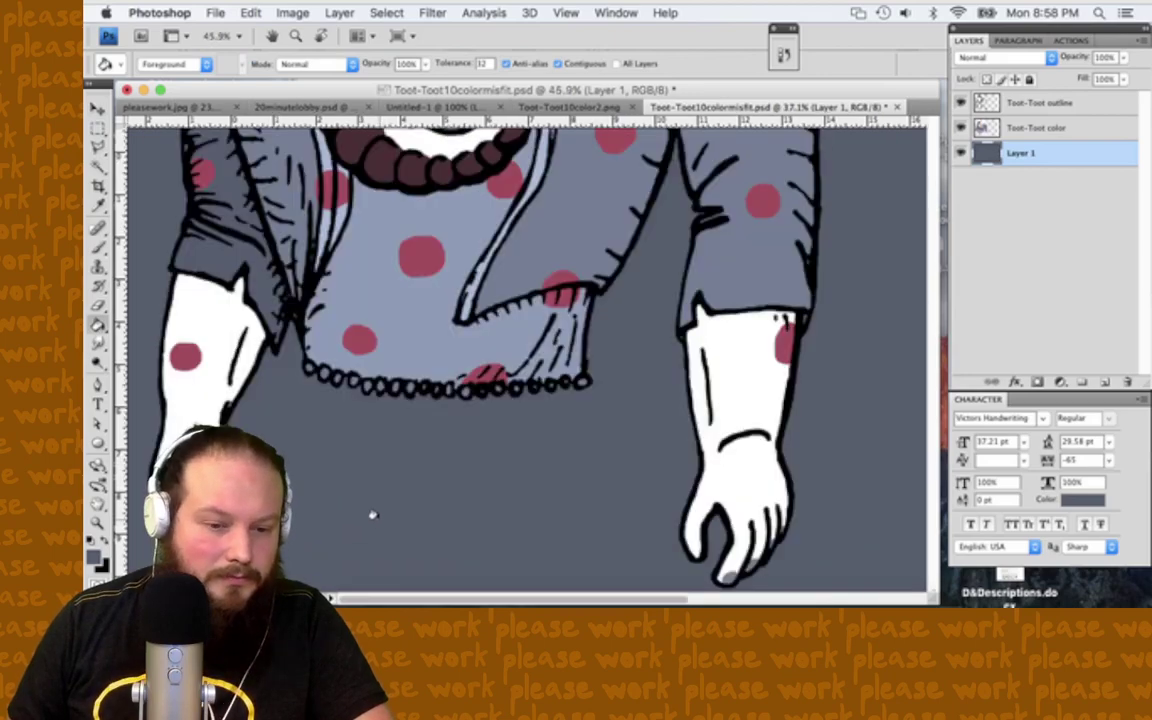
scroll(372, 515, "up", 10)
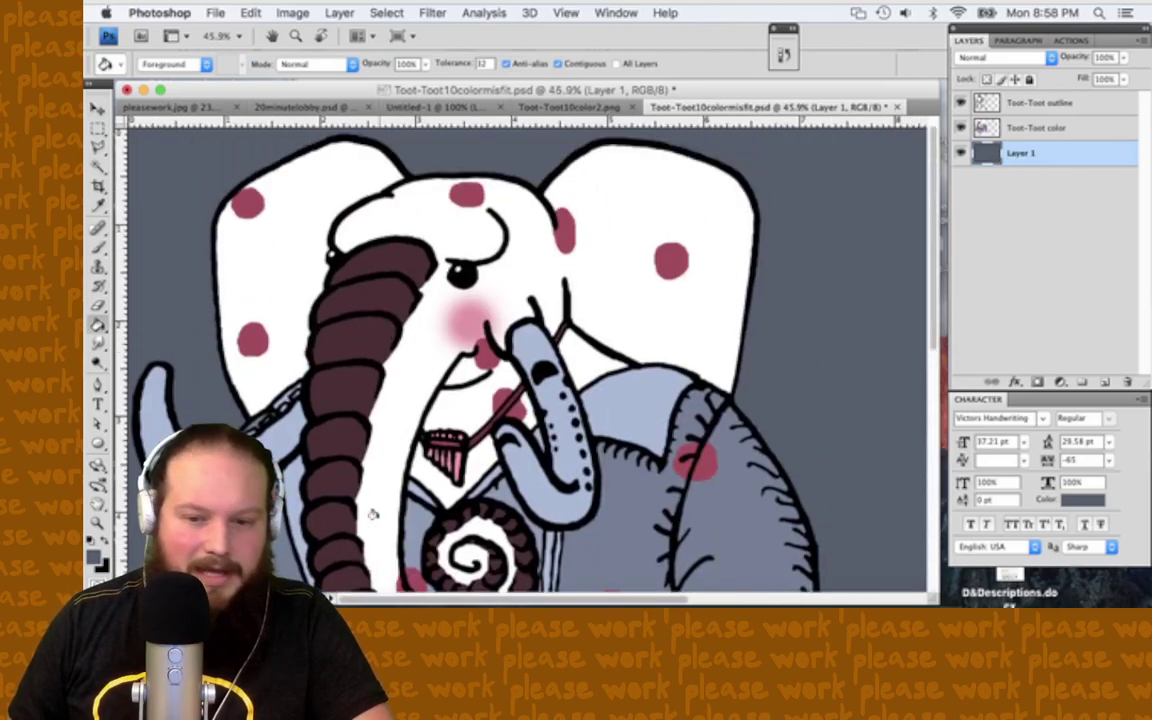
scroll(372, 515, "down", 6)
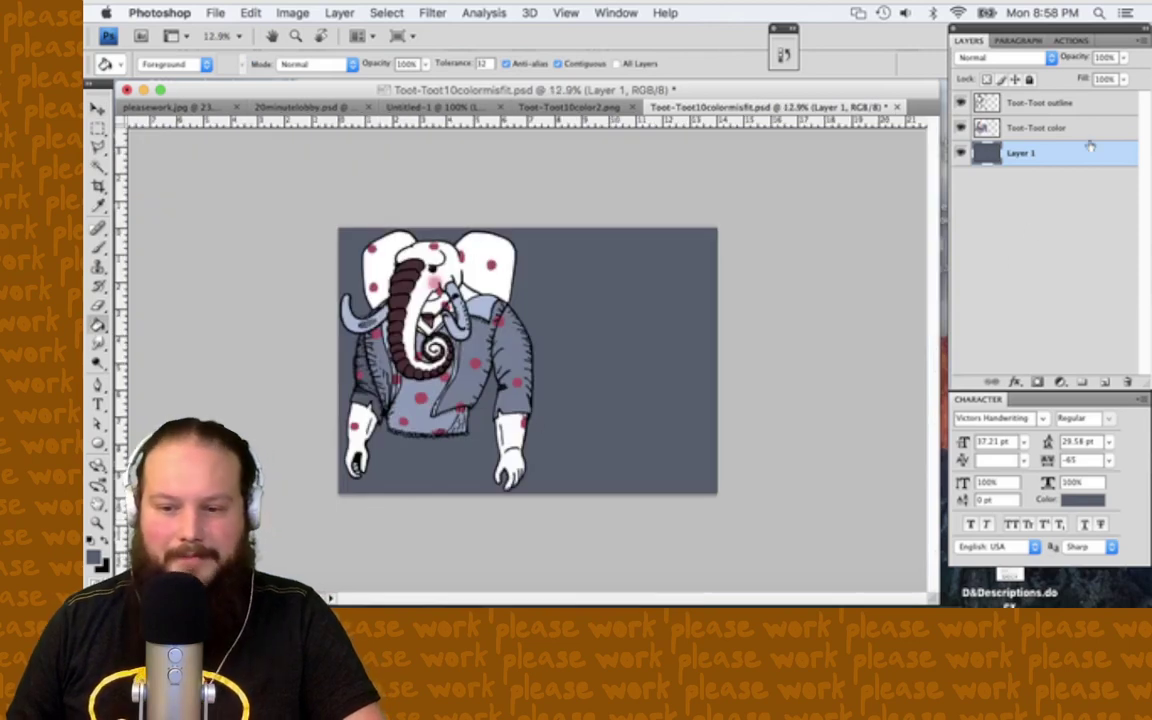
key("Delete")
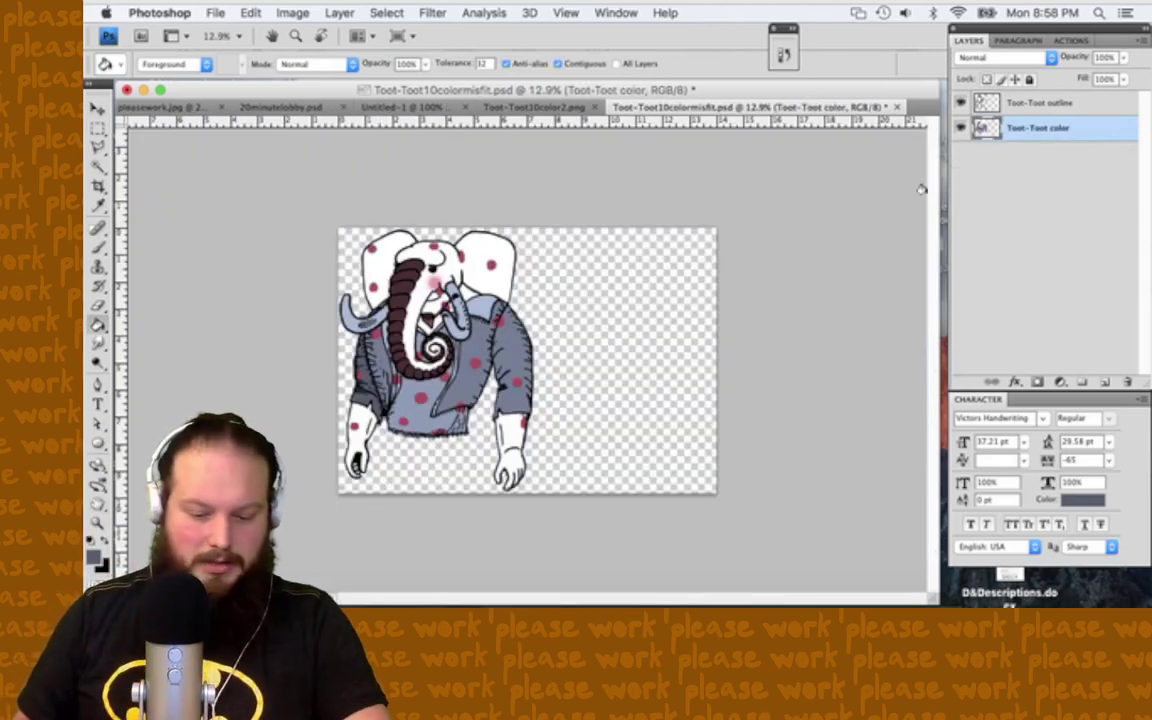
Step: Crop the canvas tightly around the elephant, cutting away the empty area beside it
key("c")
mouse_move(560, 203)
left_mouse_down()
mouse_move(405, 445)
mouse_move(338, 493)
left_mouse_up()
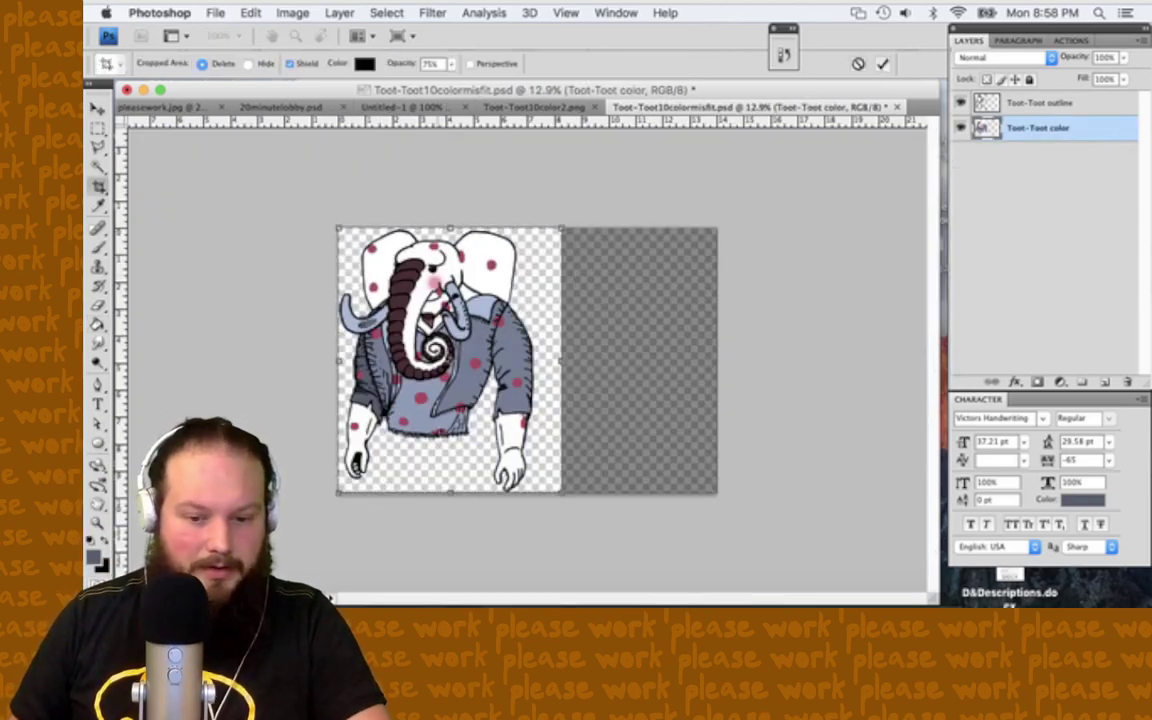
left_click_drag(561, 360, 541, 360)
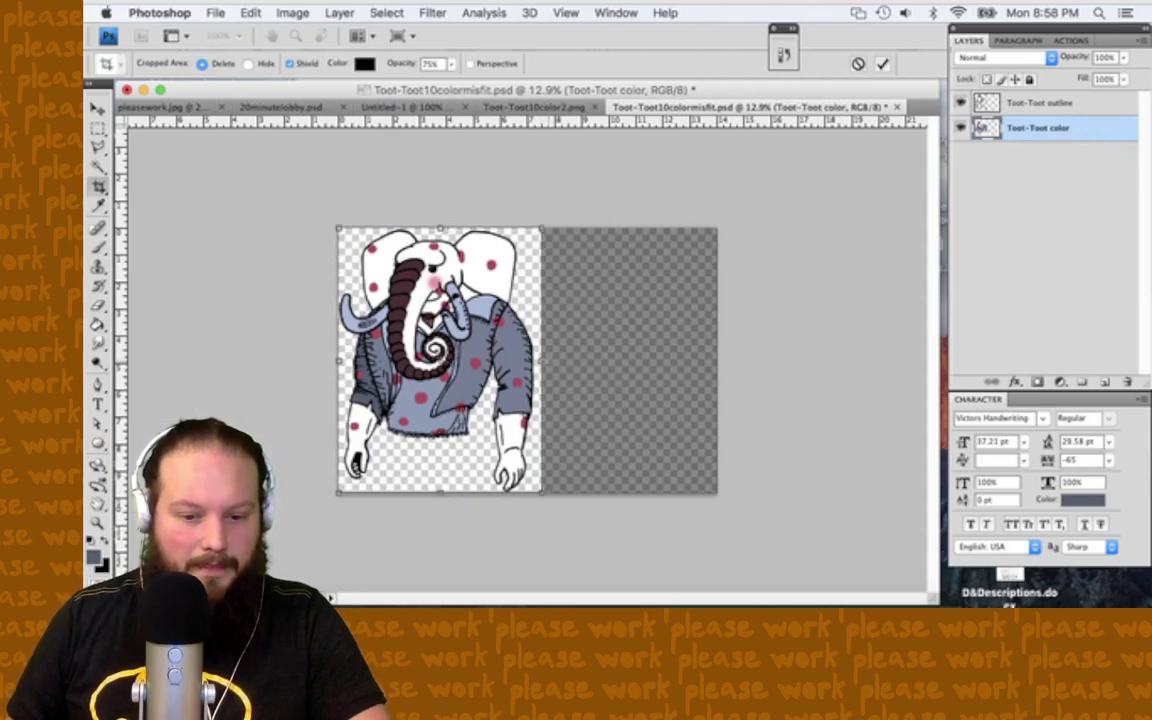
left_click_drag(541, 360, 536, 360)
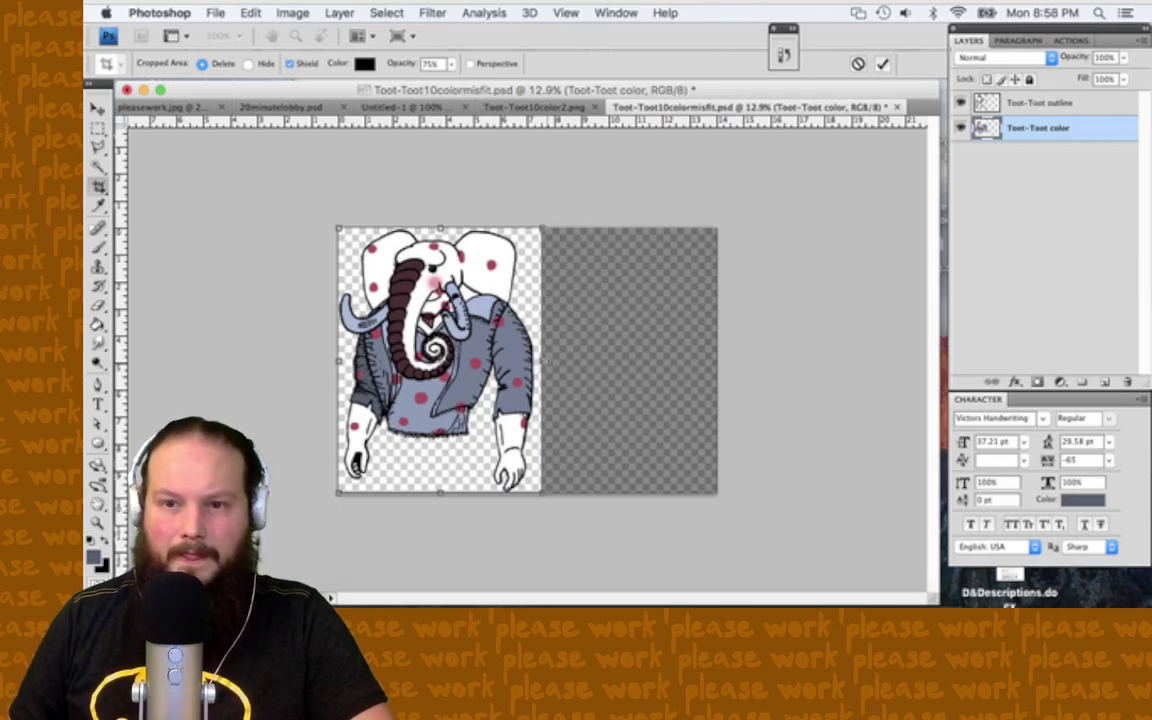
scroll(537, 360, "up", 5)
scroll(568, 360, "up", 2)
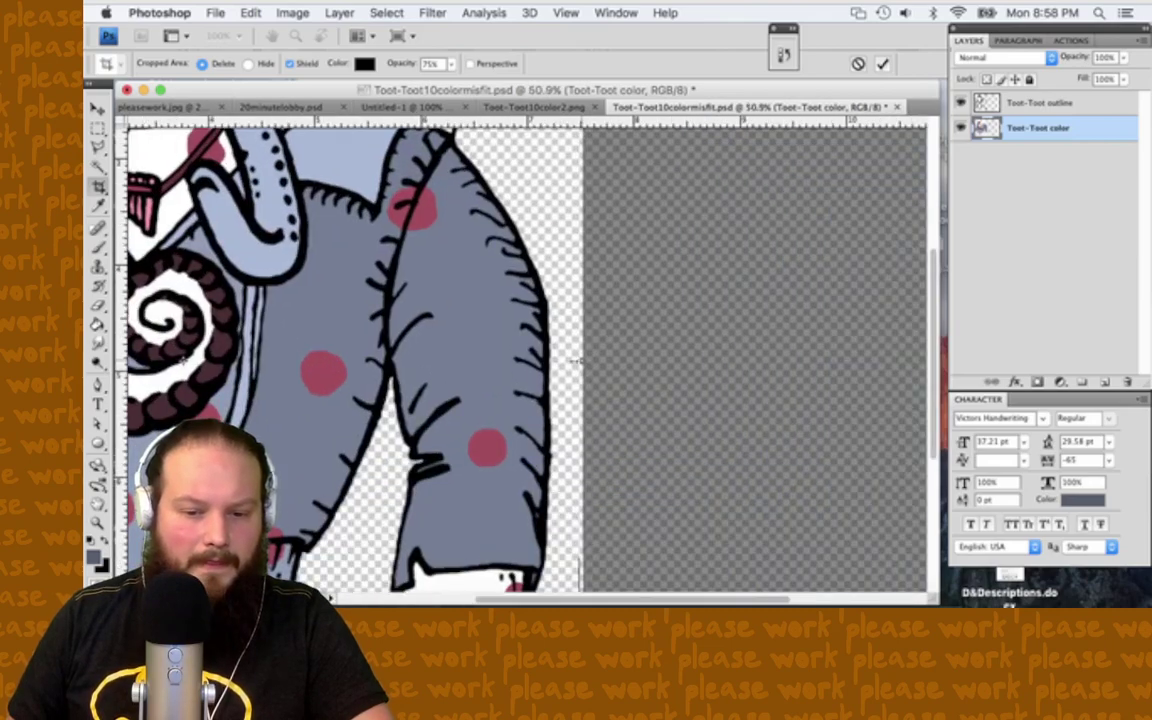
scroll(568, 361, "down", 5)
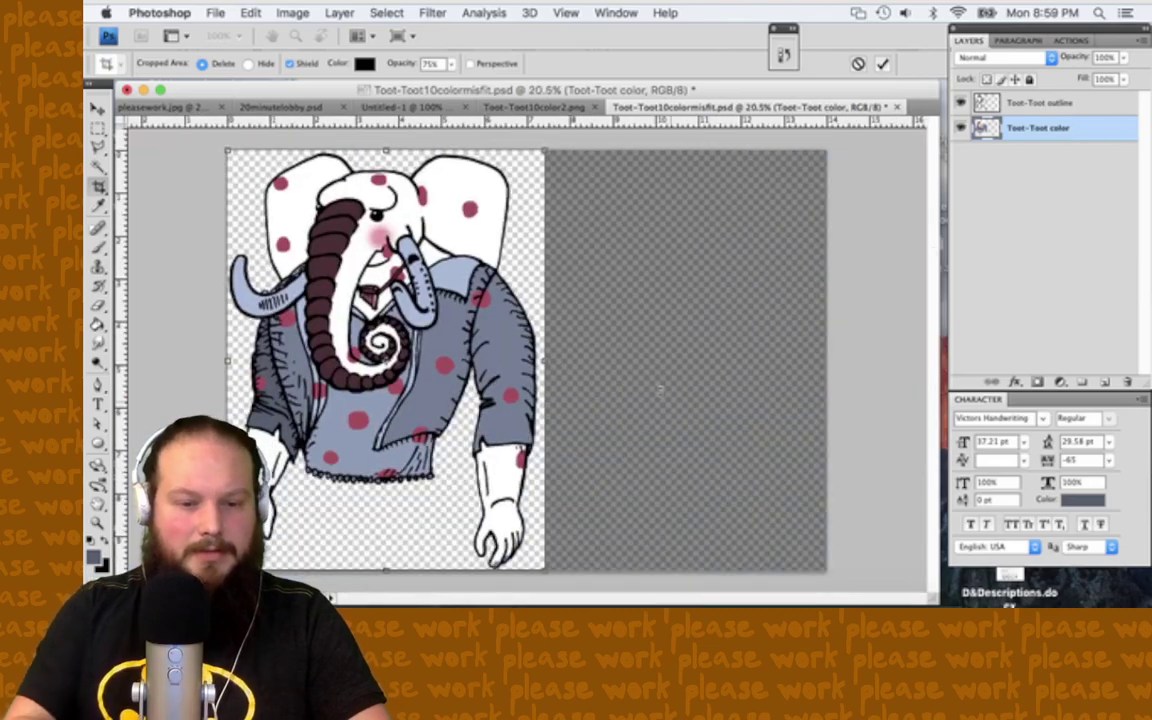
key("Return")
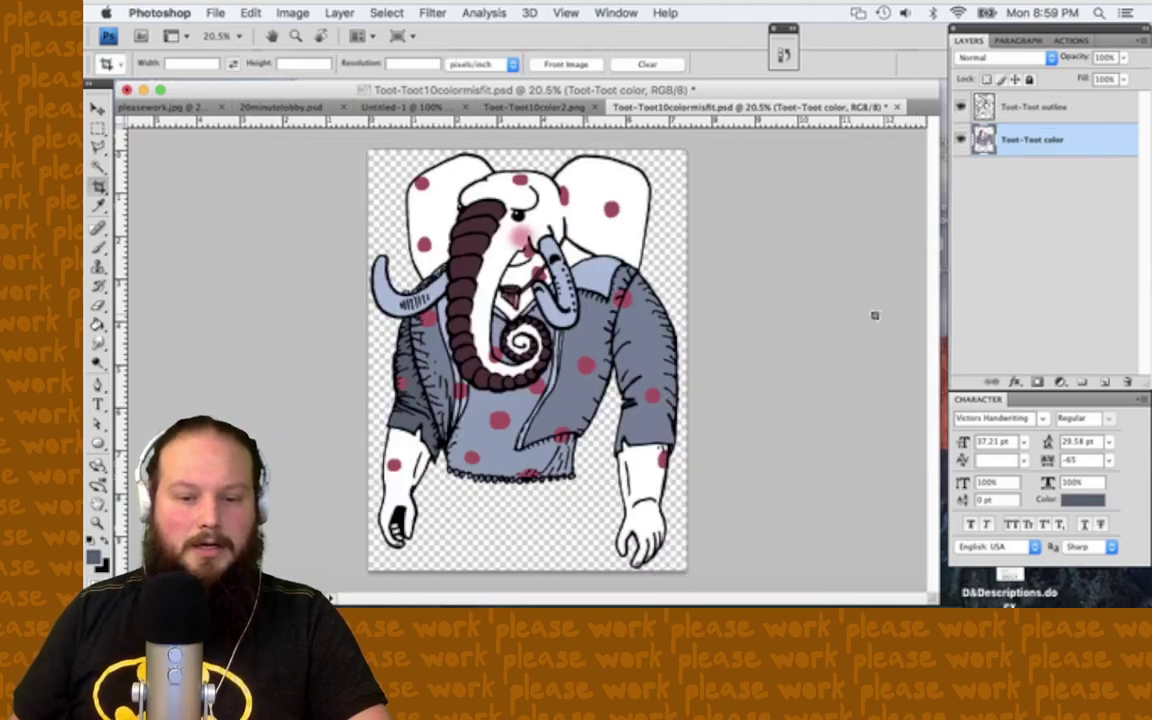
Step: Nudge the Toot-Toot outline and color layers together slightly to the right within the canvas and save the document
key("v")
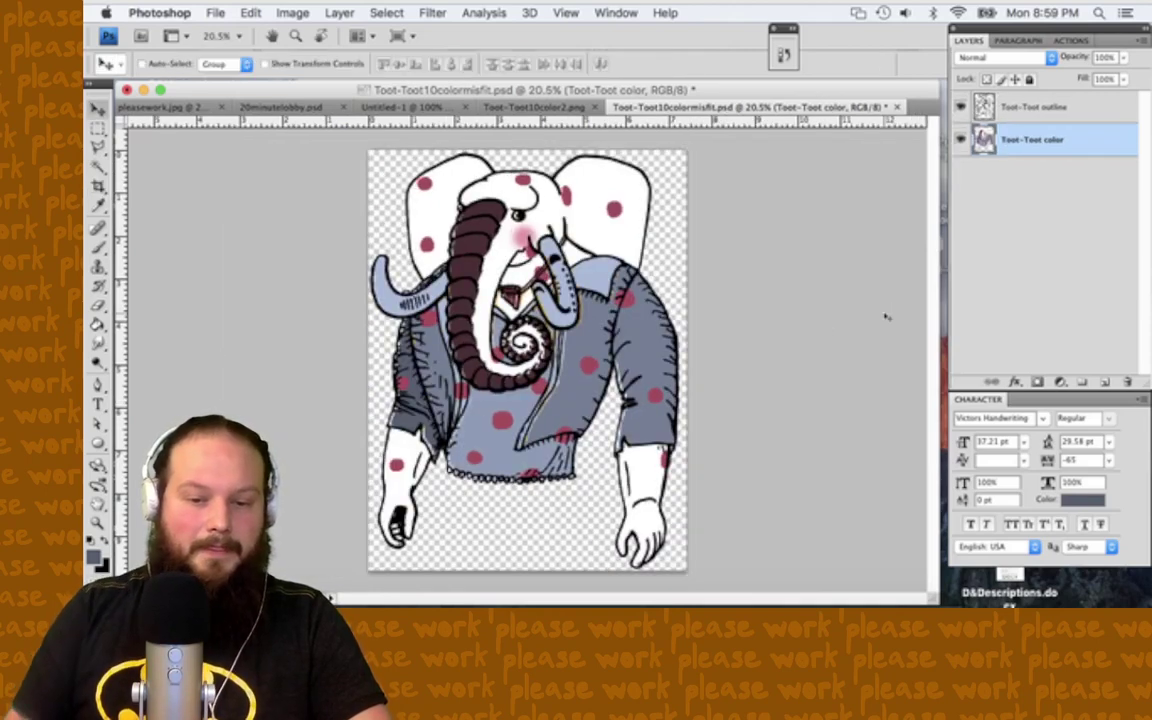
left_click(1092, 107, "shift")
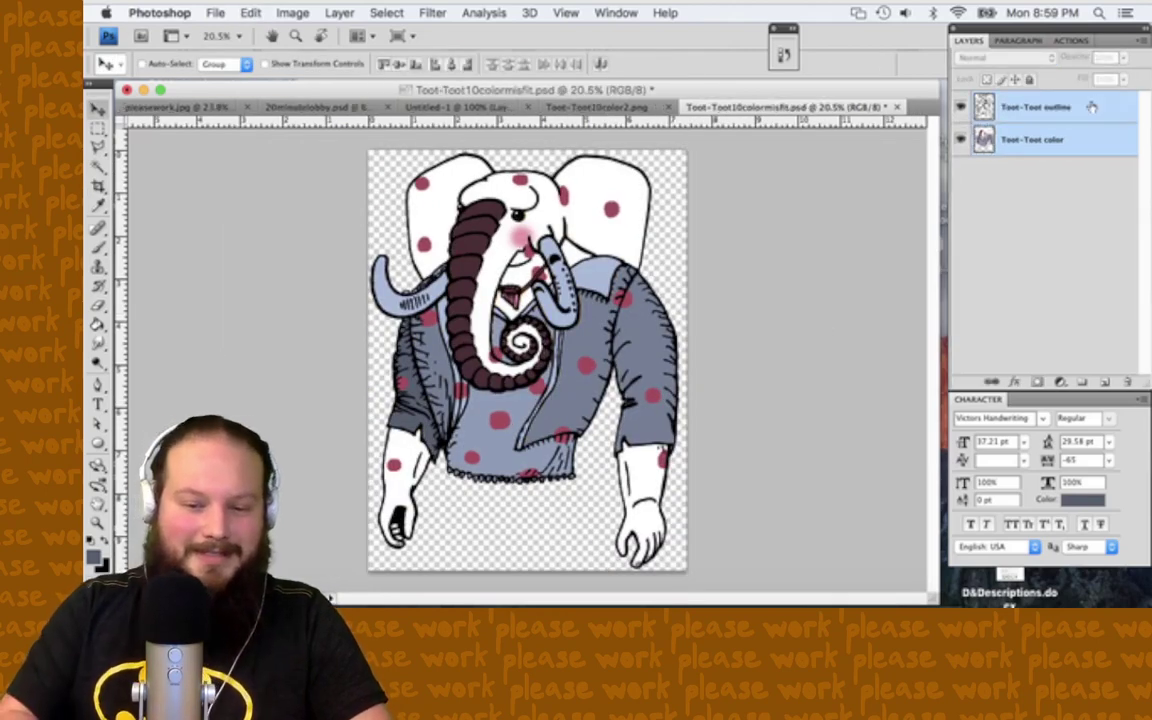
key("ctrl+s")
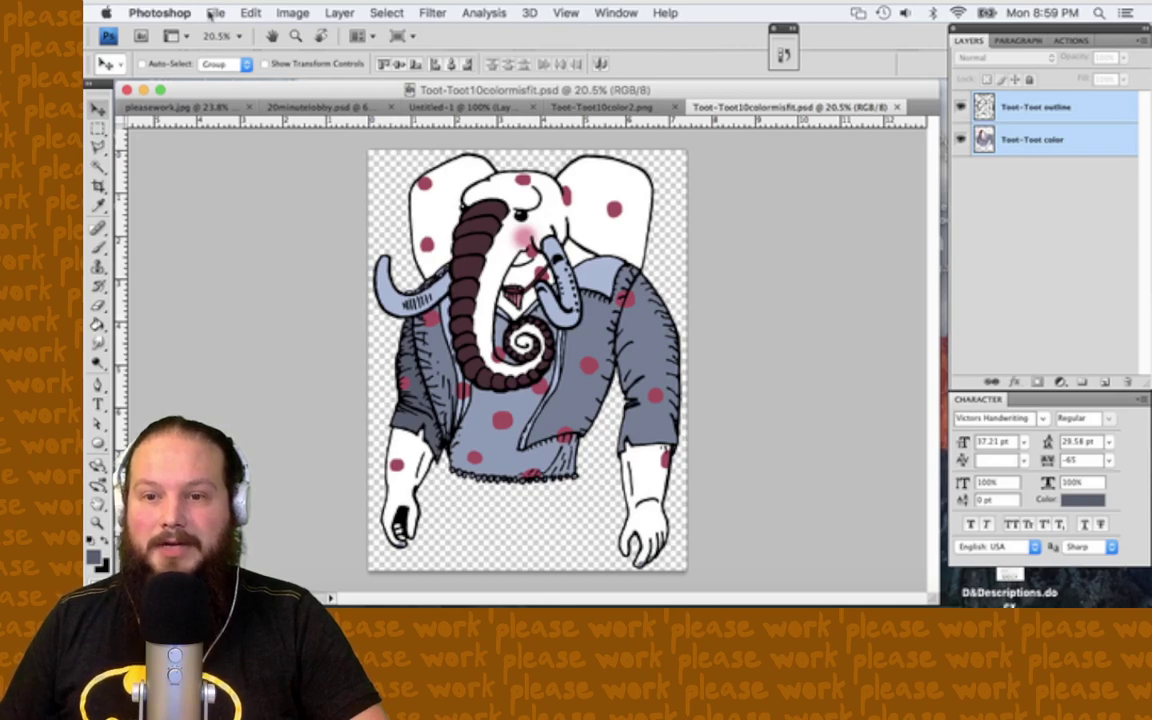
Step: Save the drawing to the Desktop as a new layered Photoshop file named Toot-Toot10misfit.psd with maximized compatibility
left_click(212, 13)
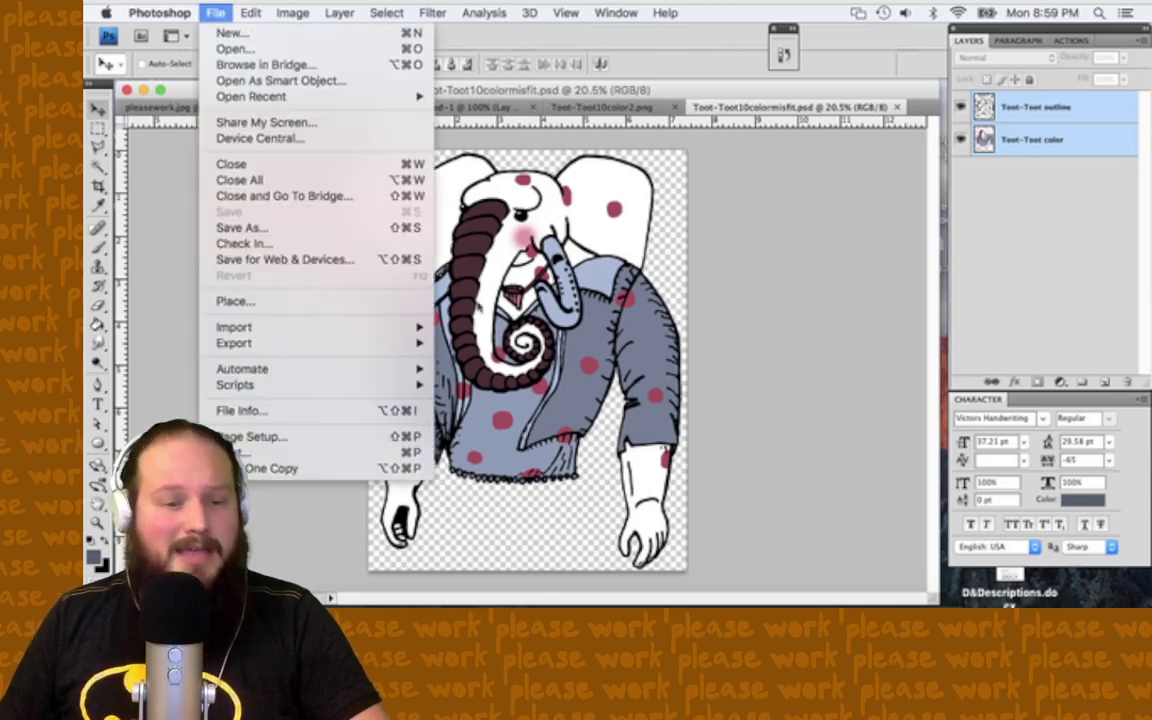
left_click(265, 228)
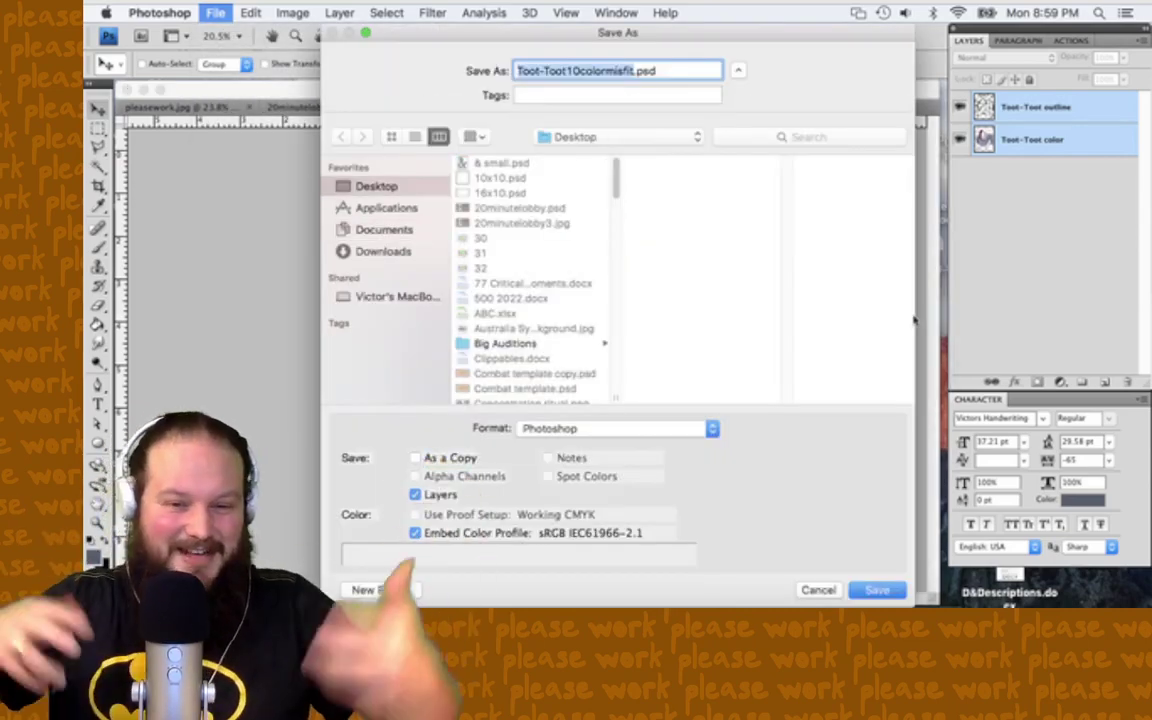
key("Right")
key("Left")
key("Left")
key("Left")
key("Left")
key("Left")
key("Left")
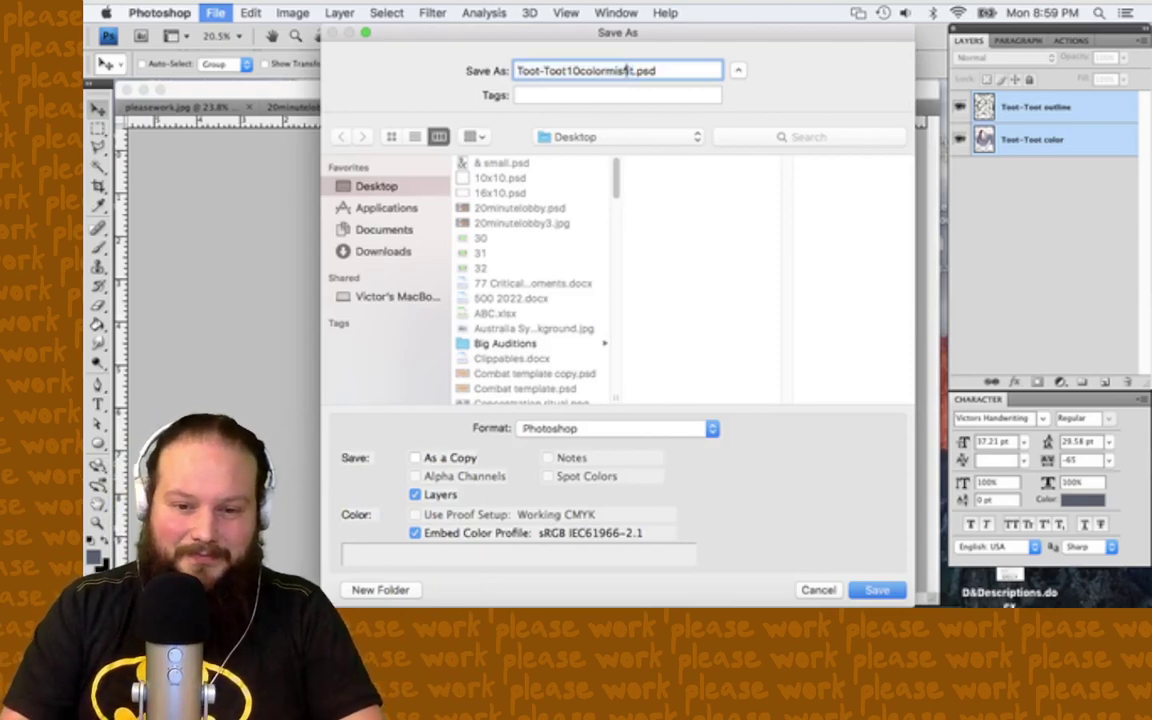
key("BackSpace")
key("BackSpace")
key("BackSpace")
key("BackSpace")
key("BackSpace")
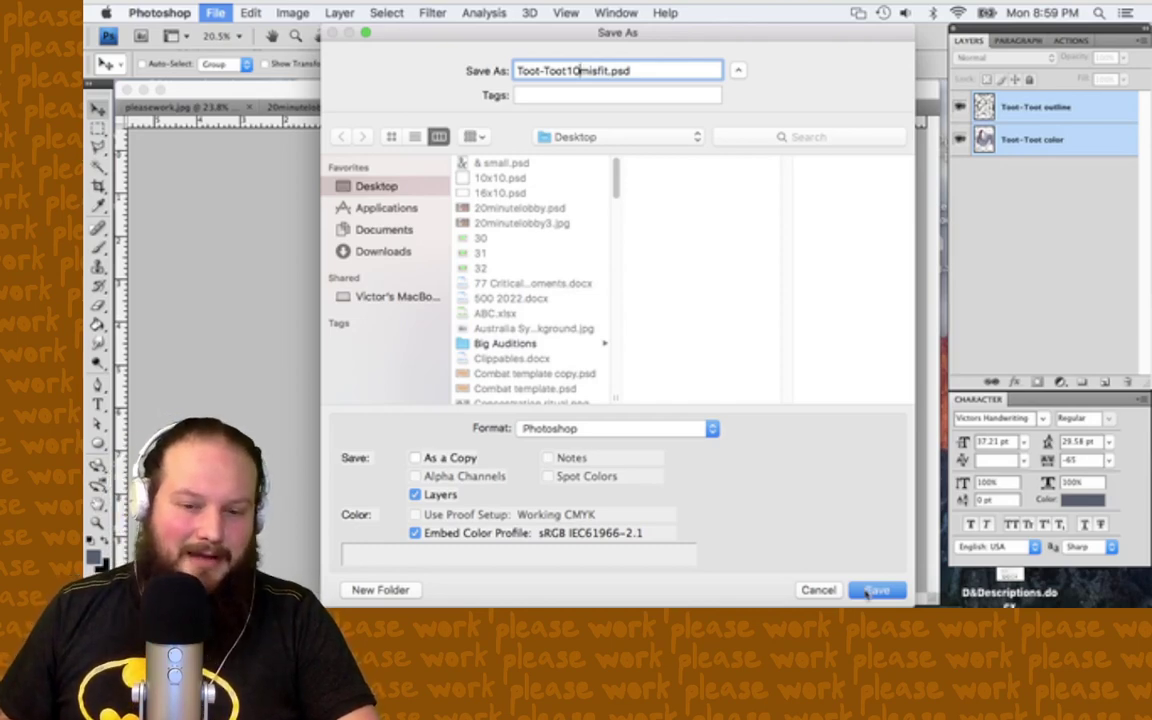
left_click(874, 591)
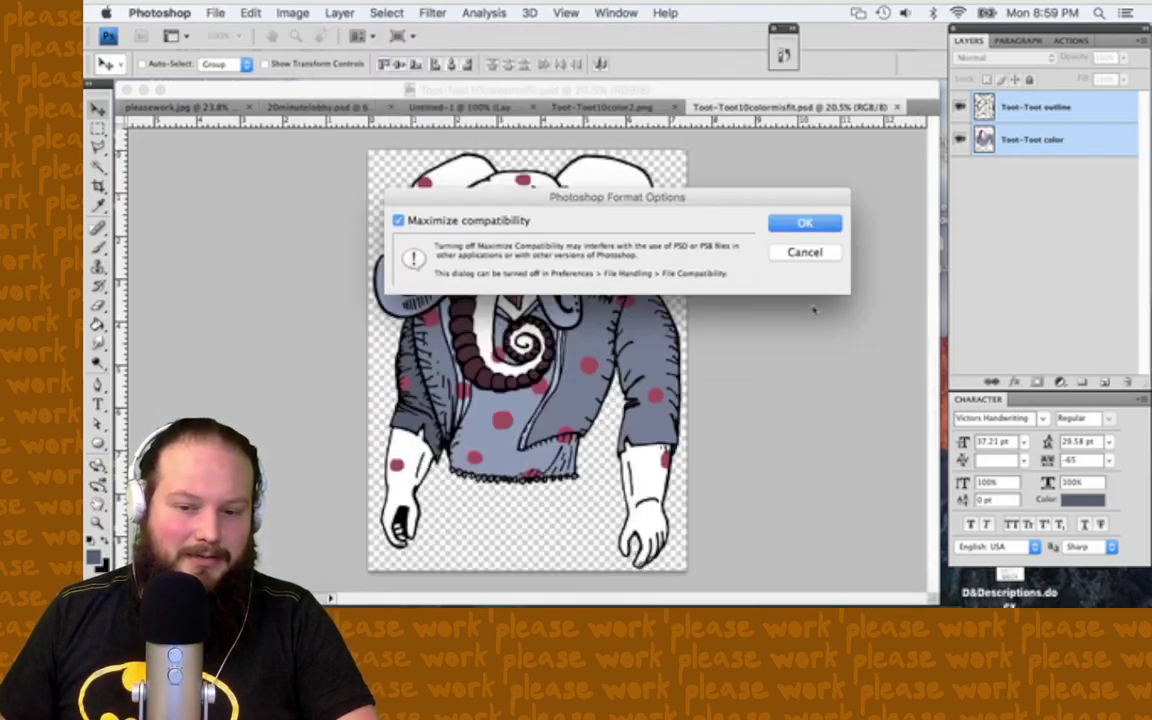
left_click(805, 223)
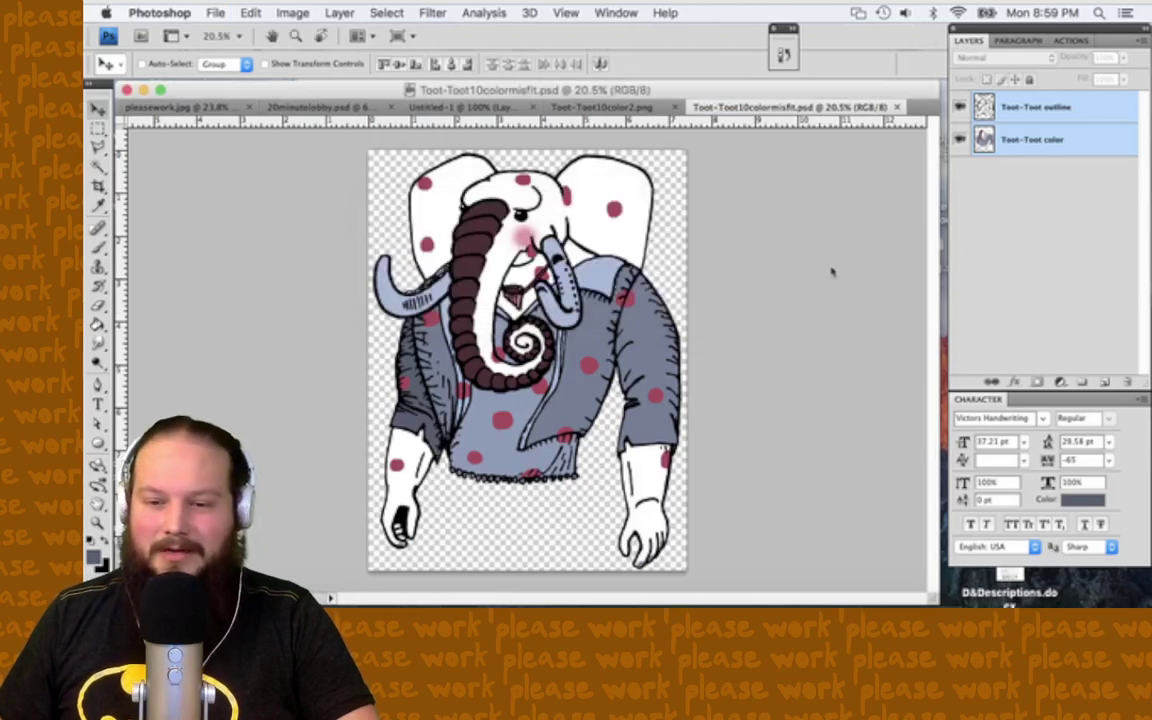